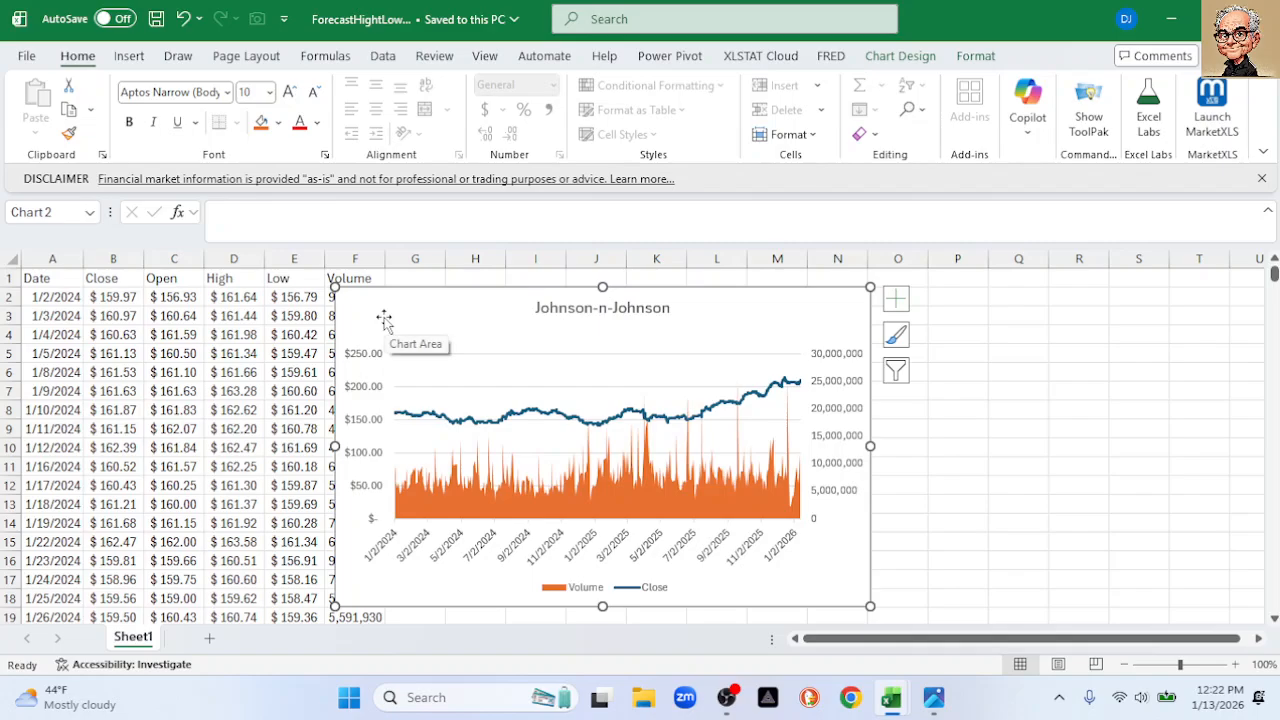
Dismiss the disclaimer image and drag the Johnson-n-Johnson chart right, clear of the data
left_click(933, 697)
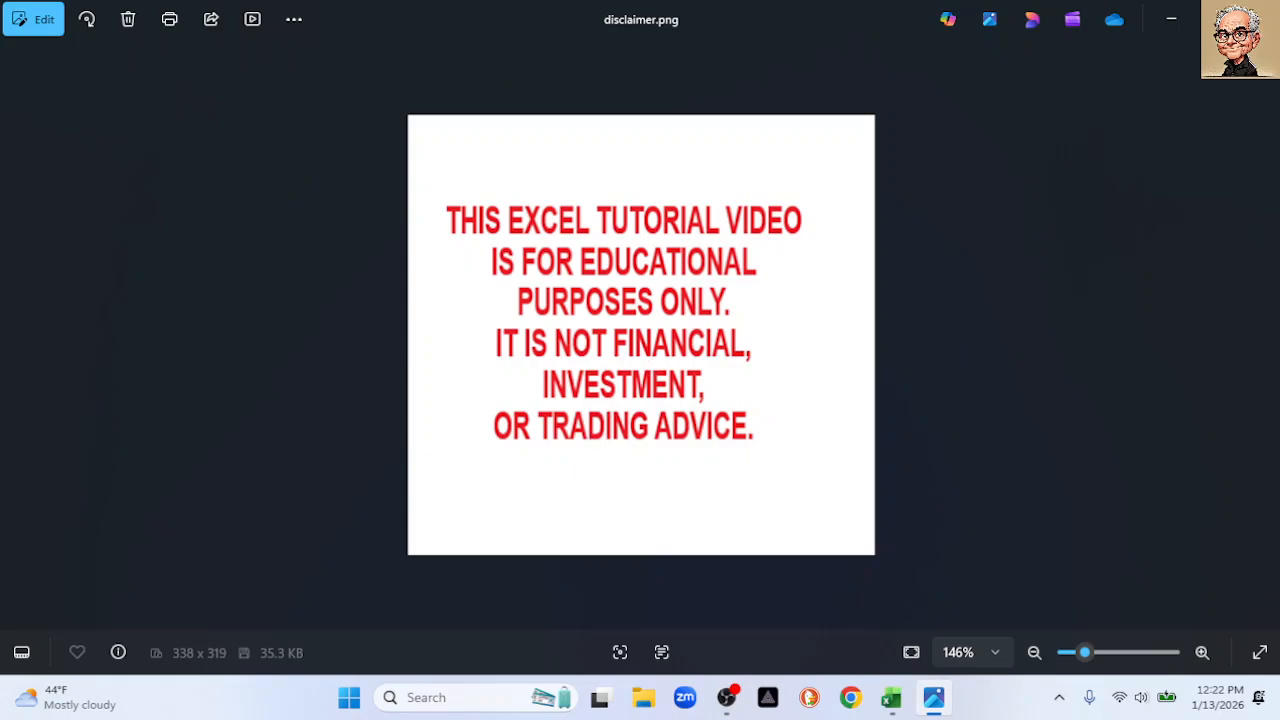
left_click(1190, 32)
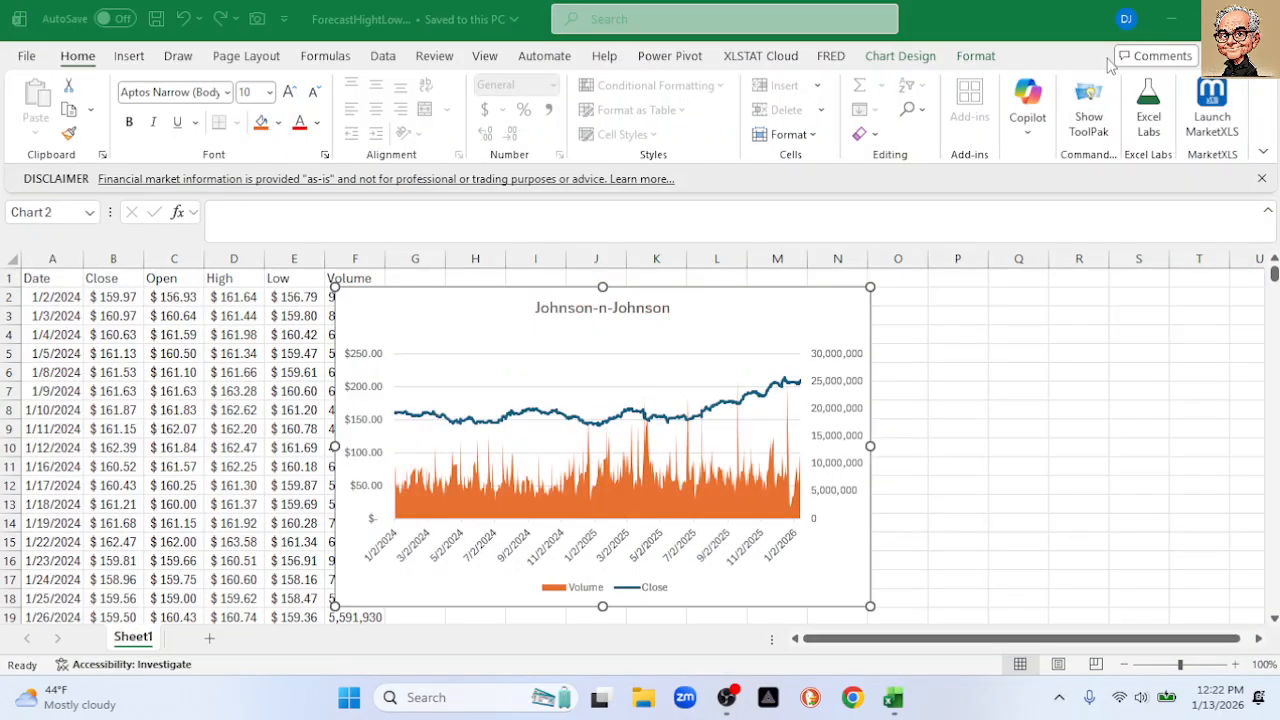
left_click(69, 280)
left_click(52, 280)
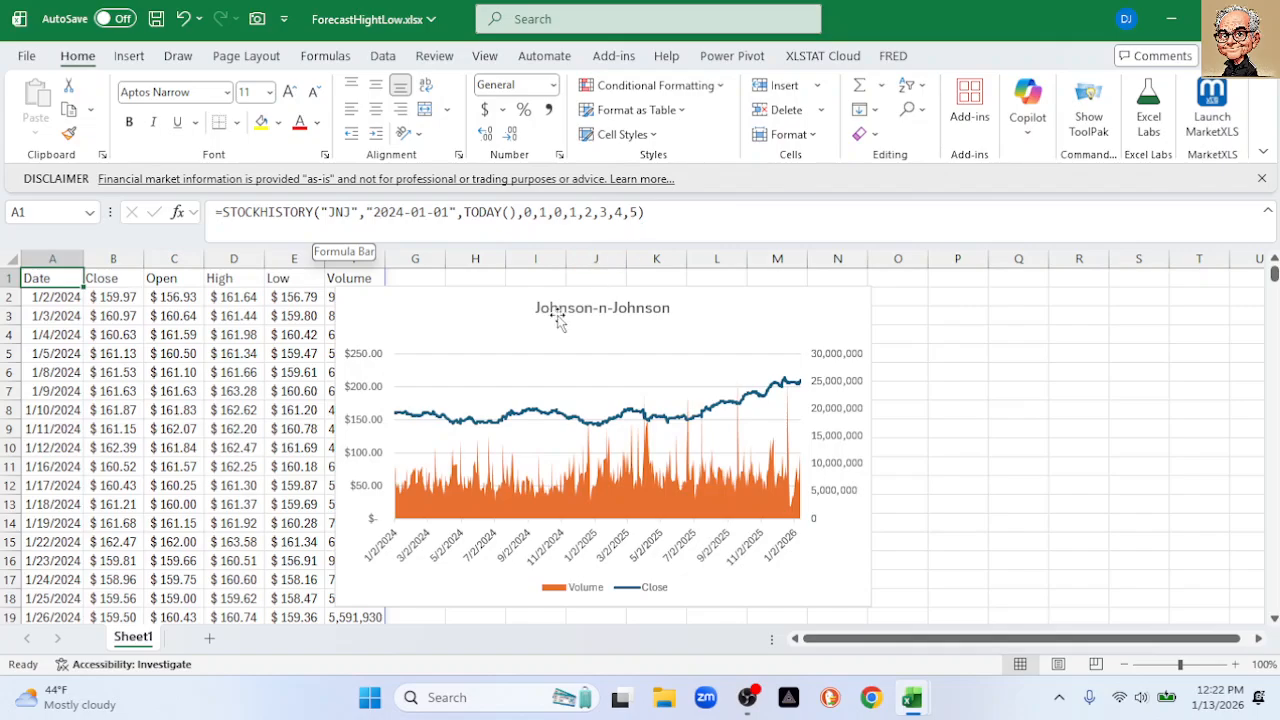
left_click_drag(500, 303, 732, 299)
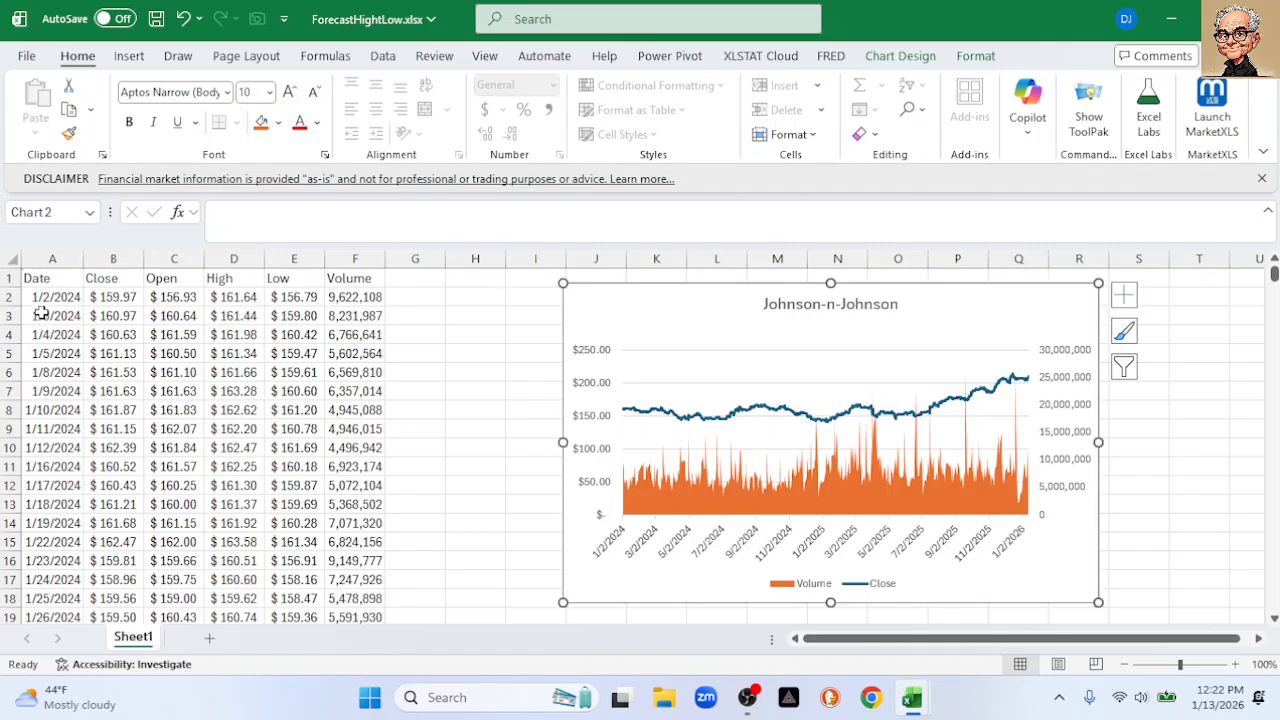
Load the JNJ price table from A1 into the Power Query Editor via Get Data From Table/Range
left_click(60, 277)
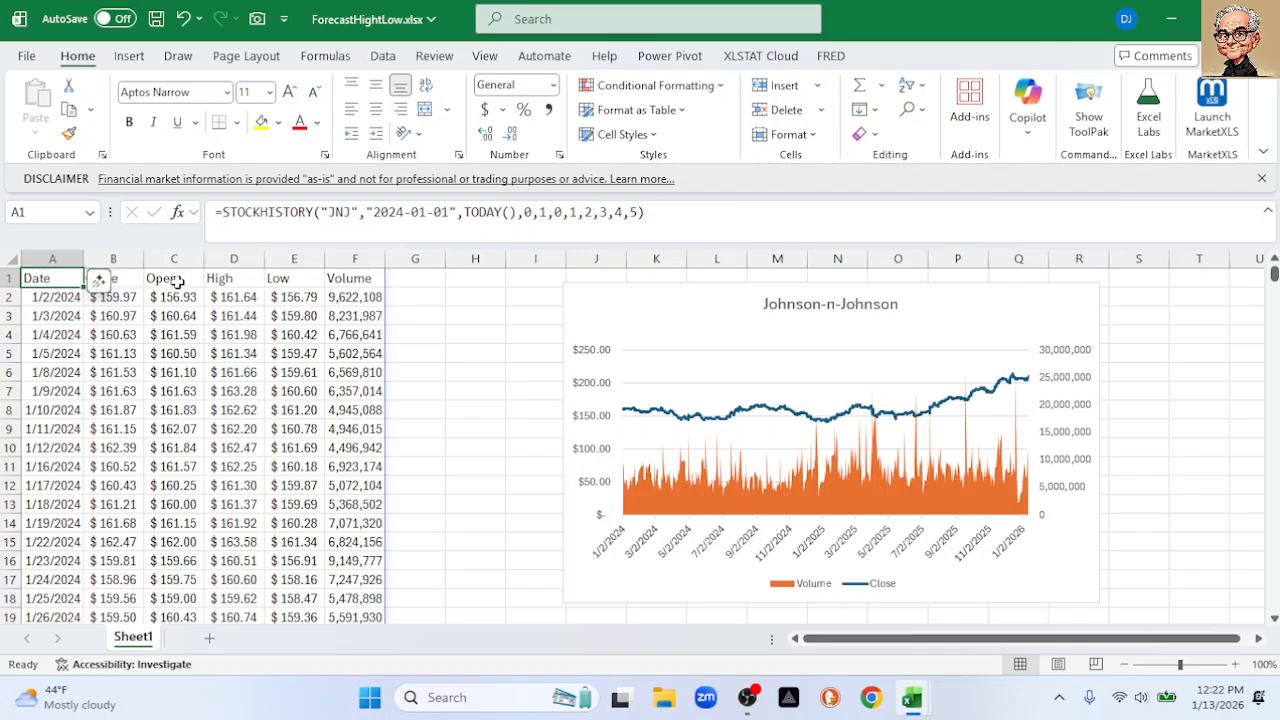
left_click(113, 259)
left_click(233, 259)
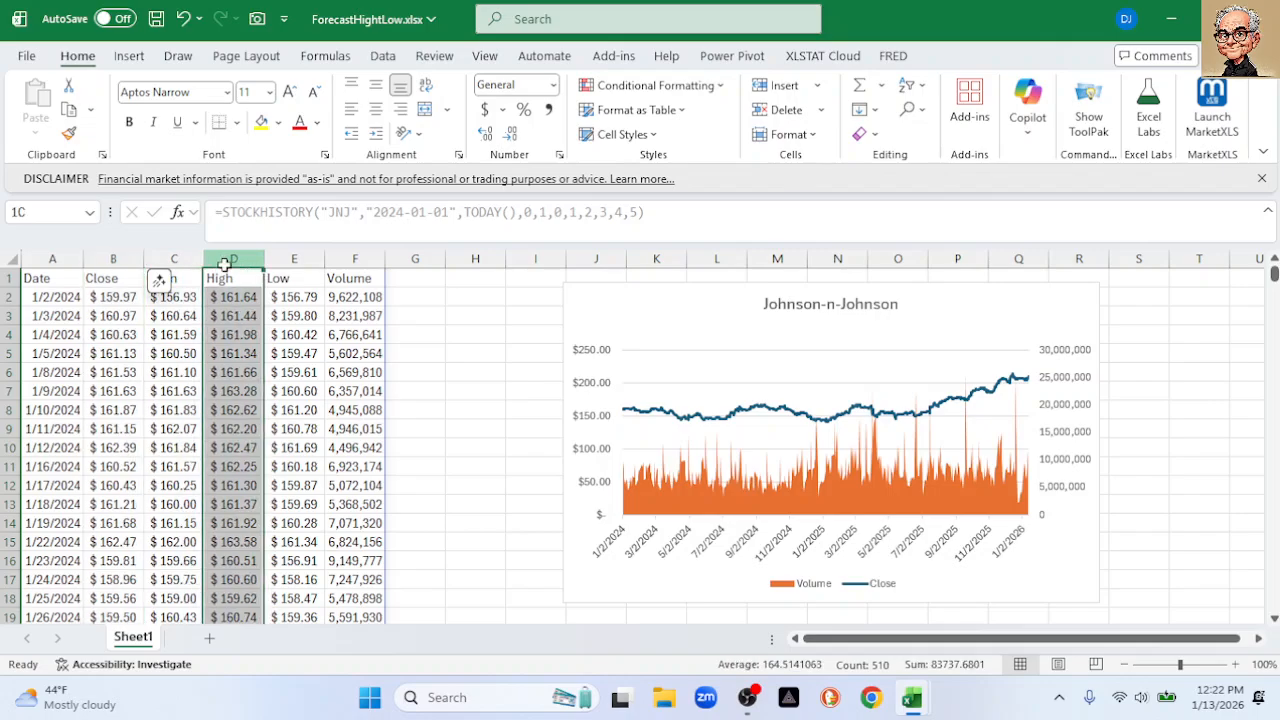
left_click(297, 257)
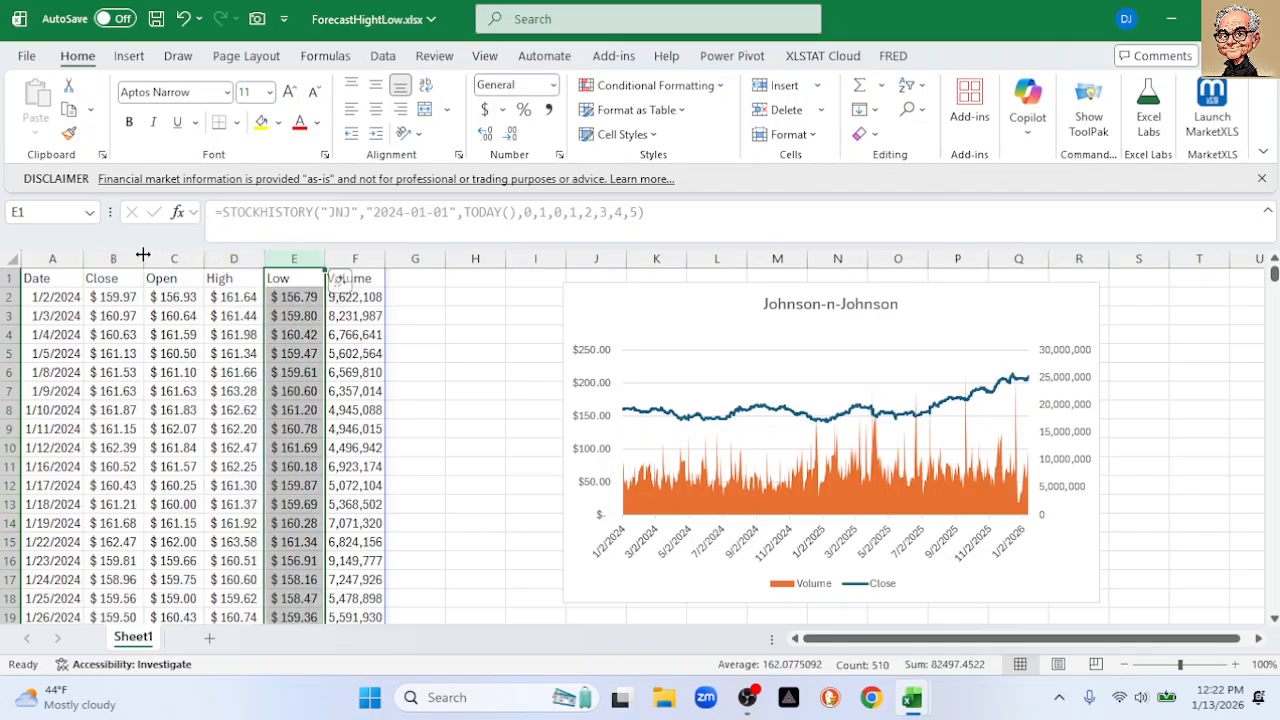
left_click(58, 280)
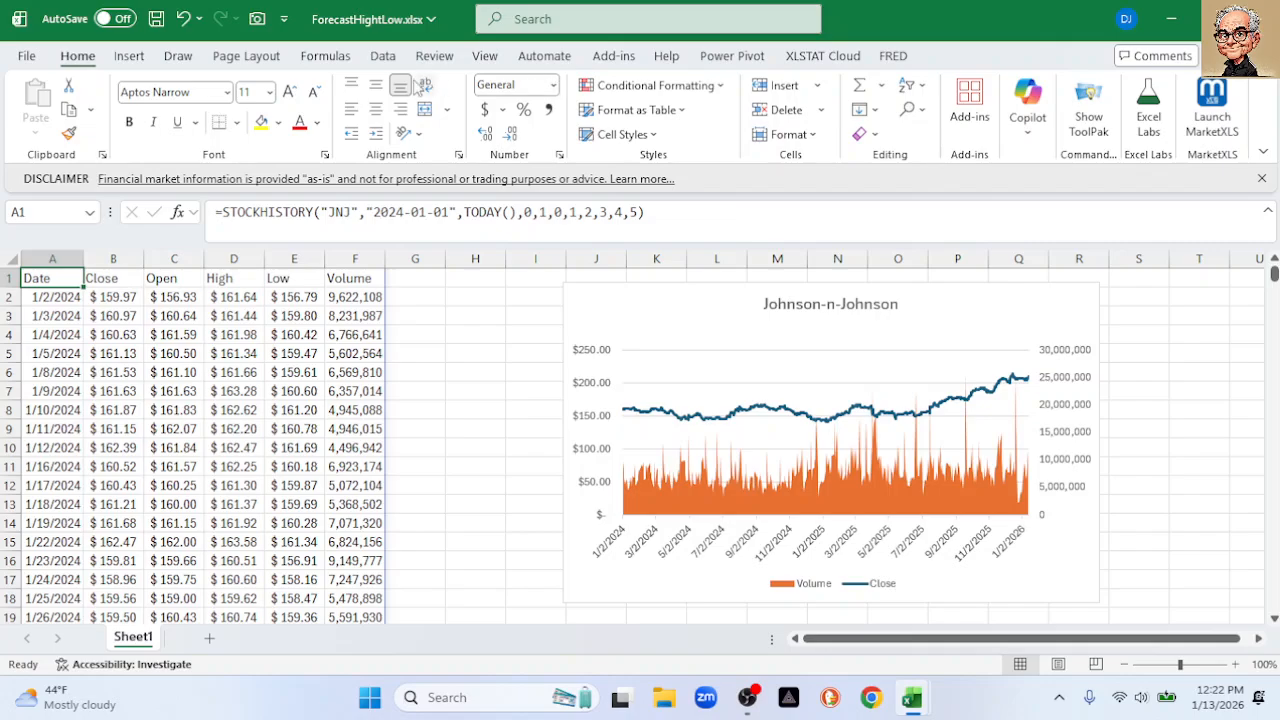
left_click(382, 57)
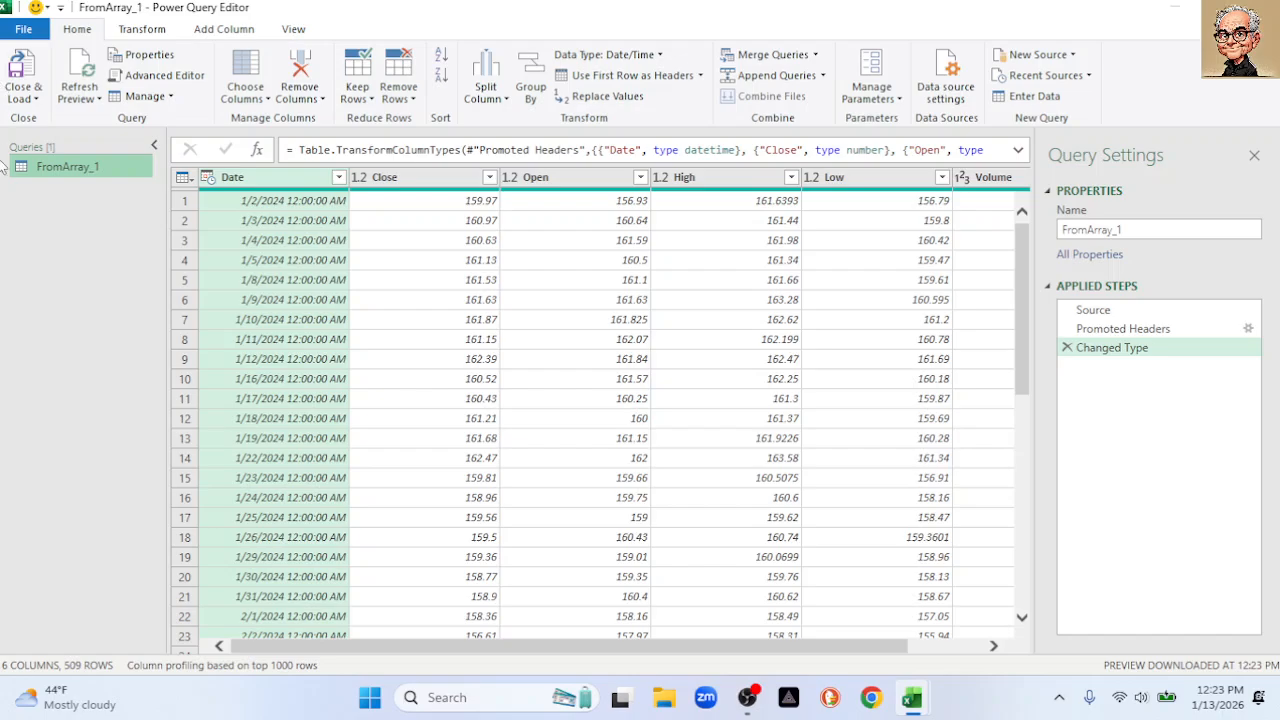
Rename the query to Weekly
left_click(1122, 230)
type("Weekly")
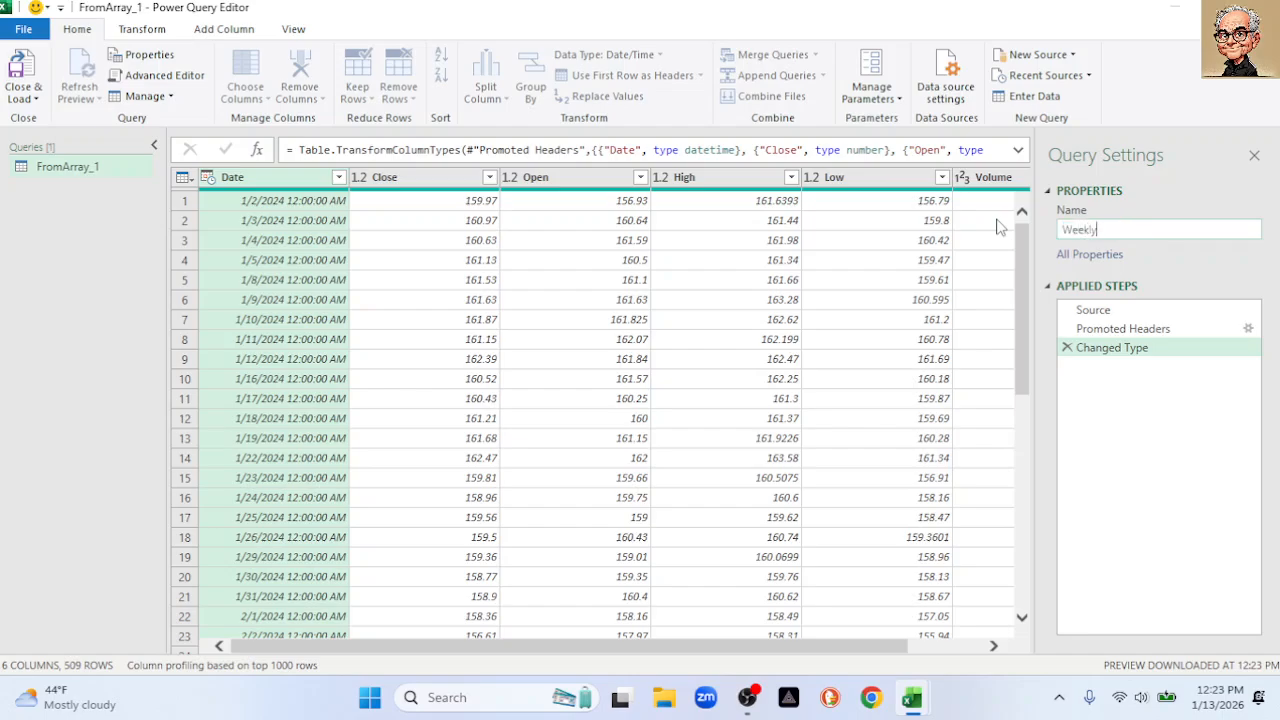
key("Return")
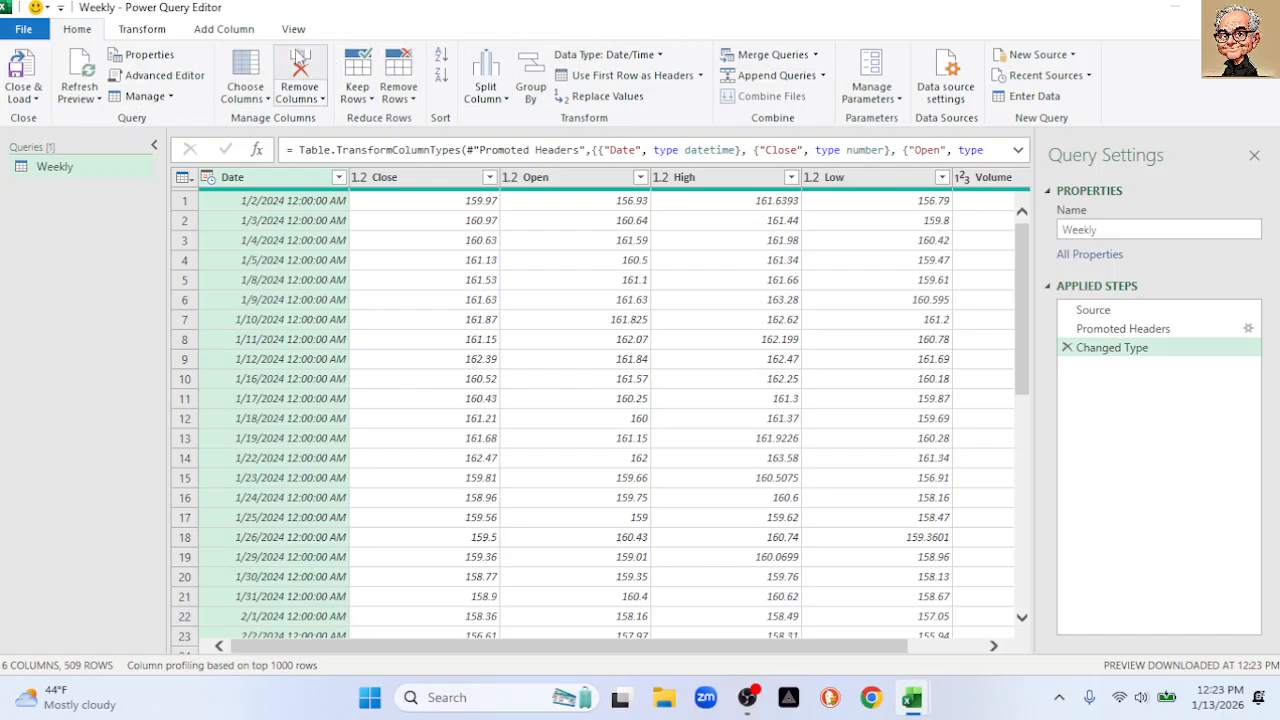
Change the Date column type to Date, replacing the current conversion, and sort ascending
left_click(143, 30)
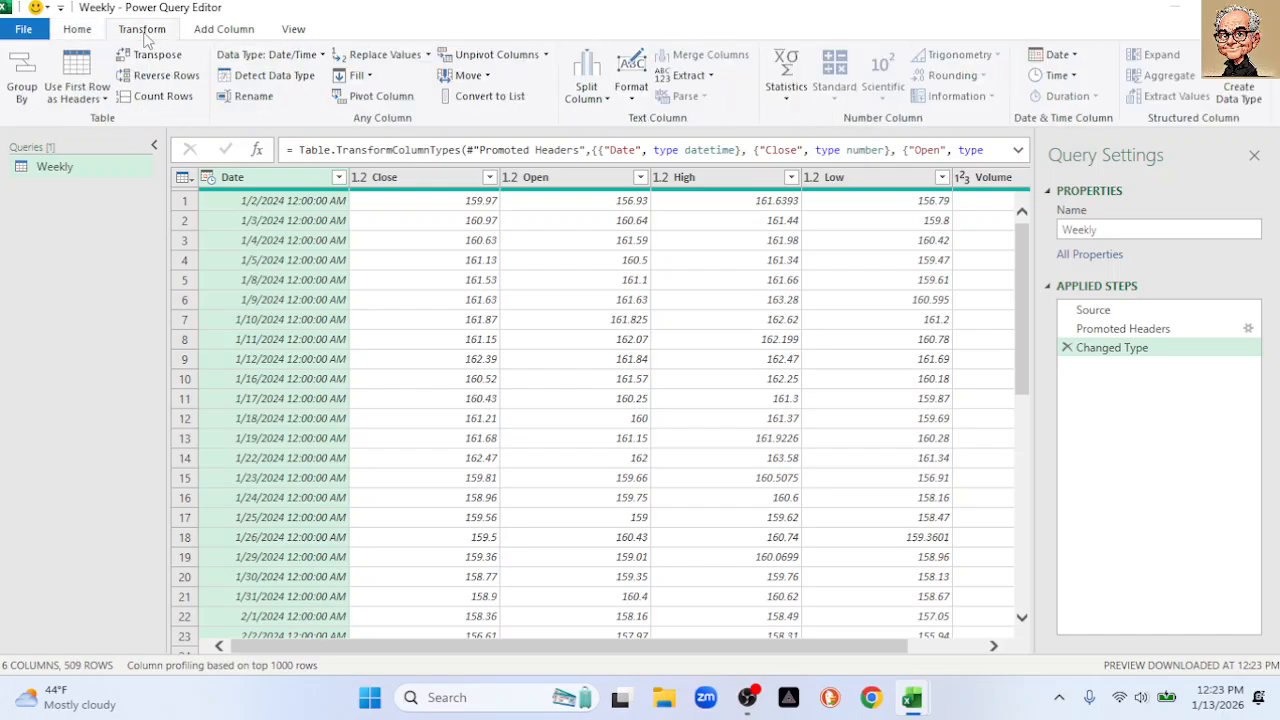
right_click(262, 180)
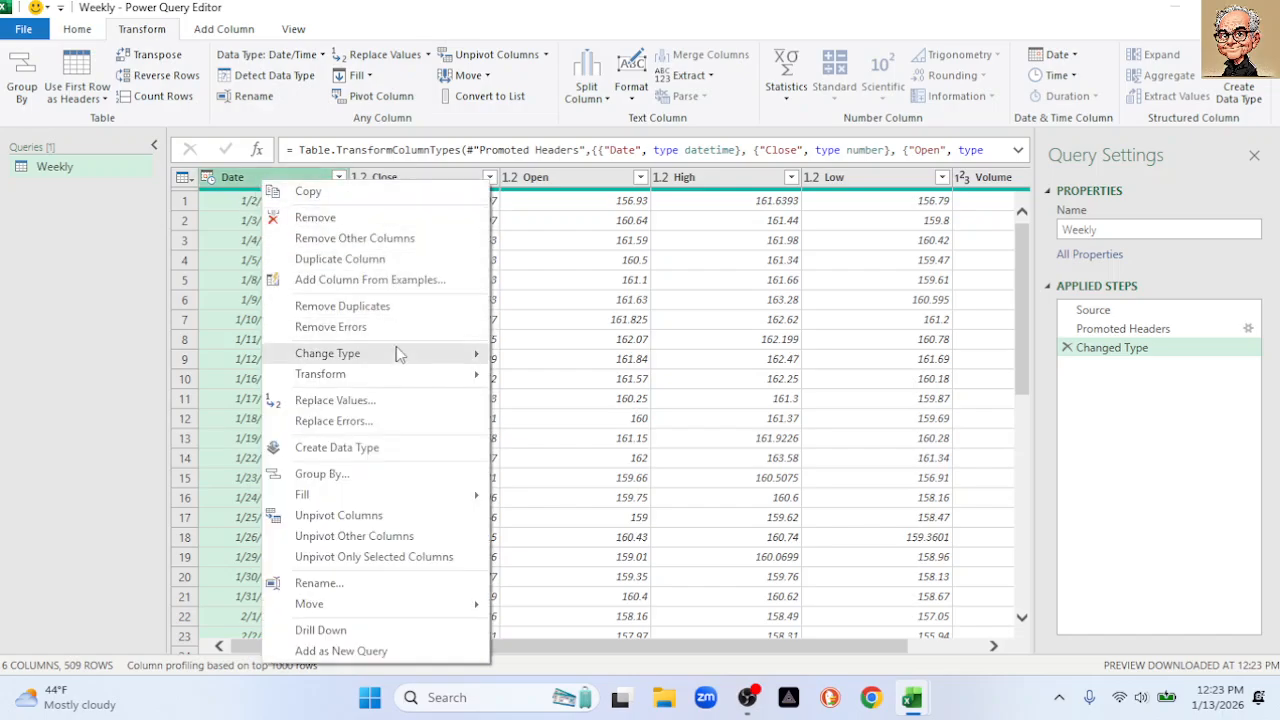
mouse_move(395, 352)
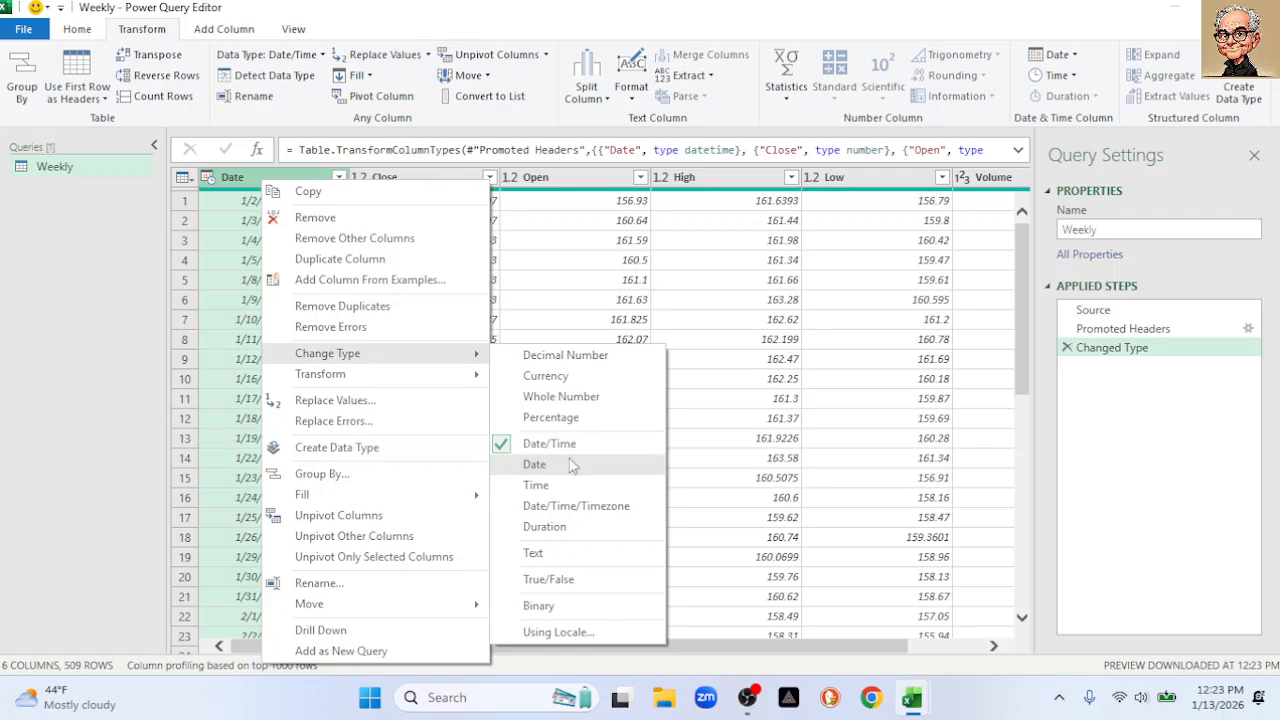
left_click(565, 464)
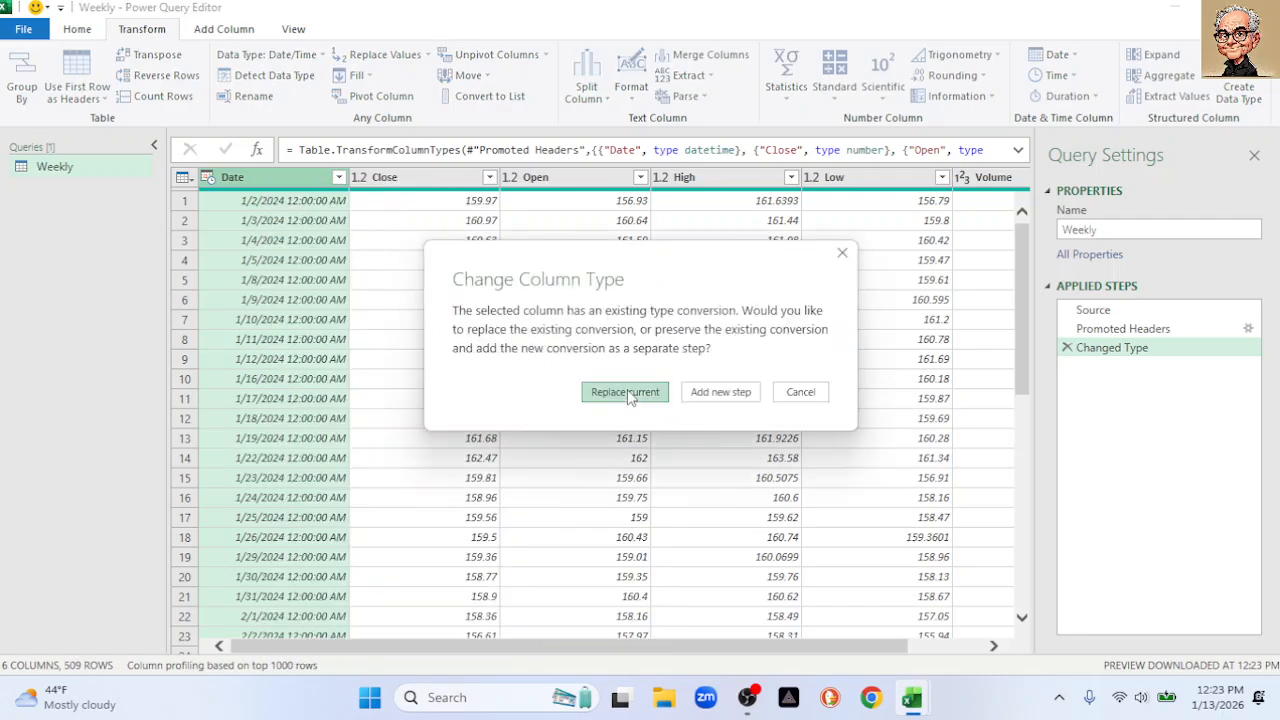
left_click(625, 392)
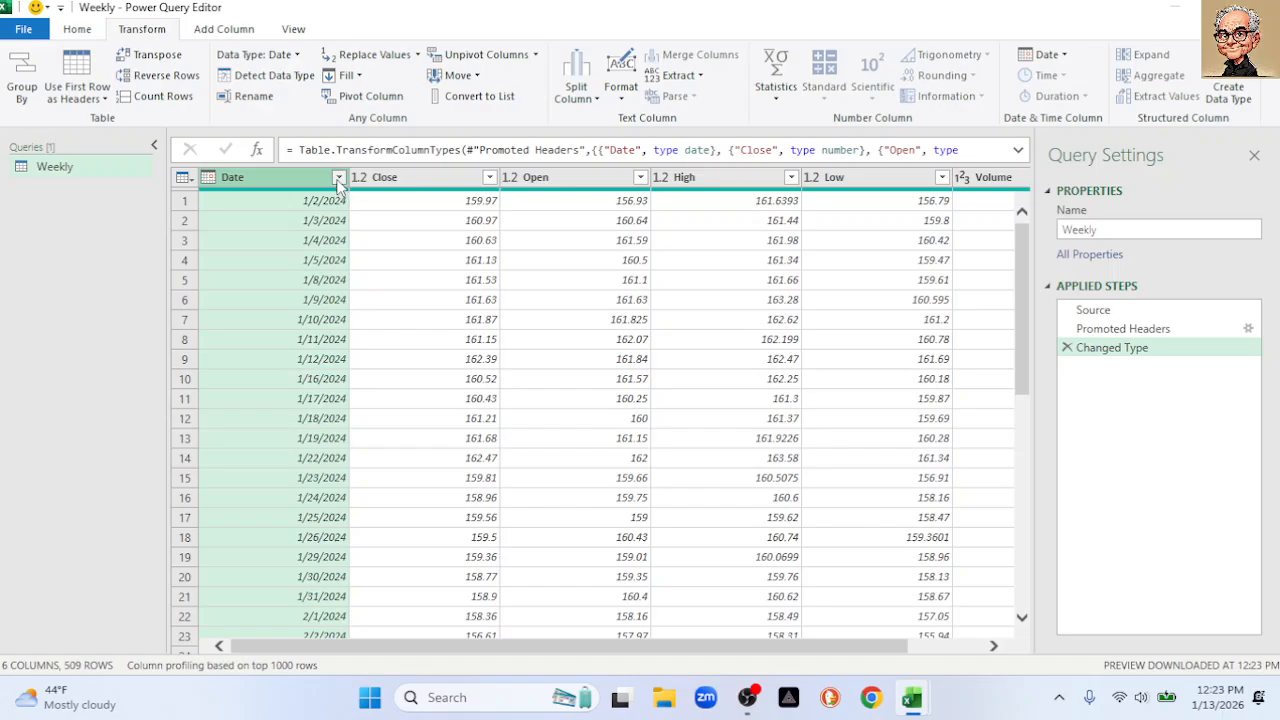
left_click(339, 177)
left_click(140, 201)
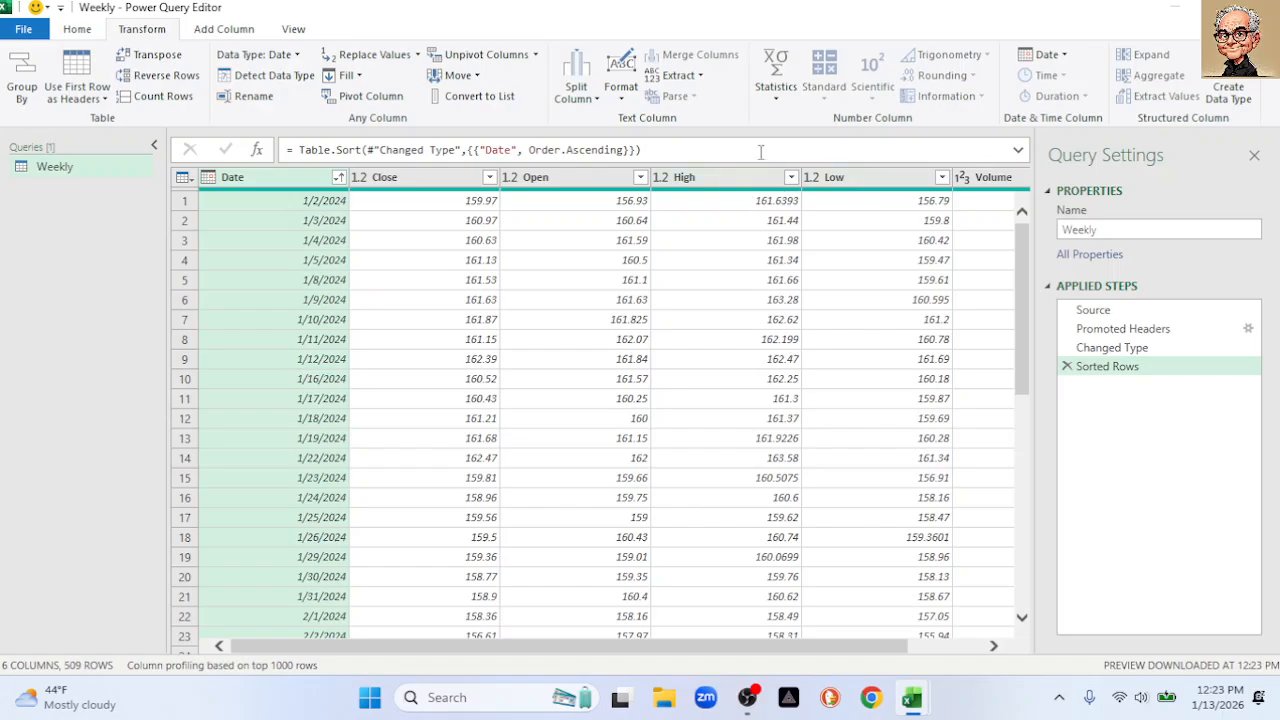
Convert each Date to its Start of Week and re-sort ascending, starting 12/31/2023
left_click(1061, 64)
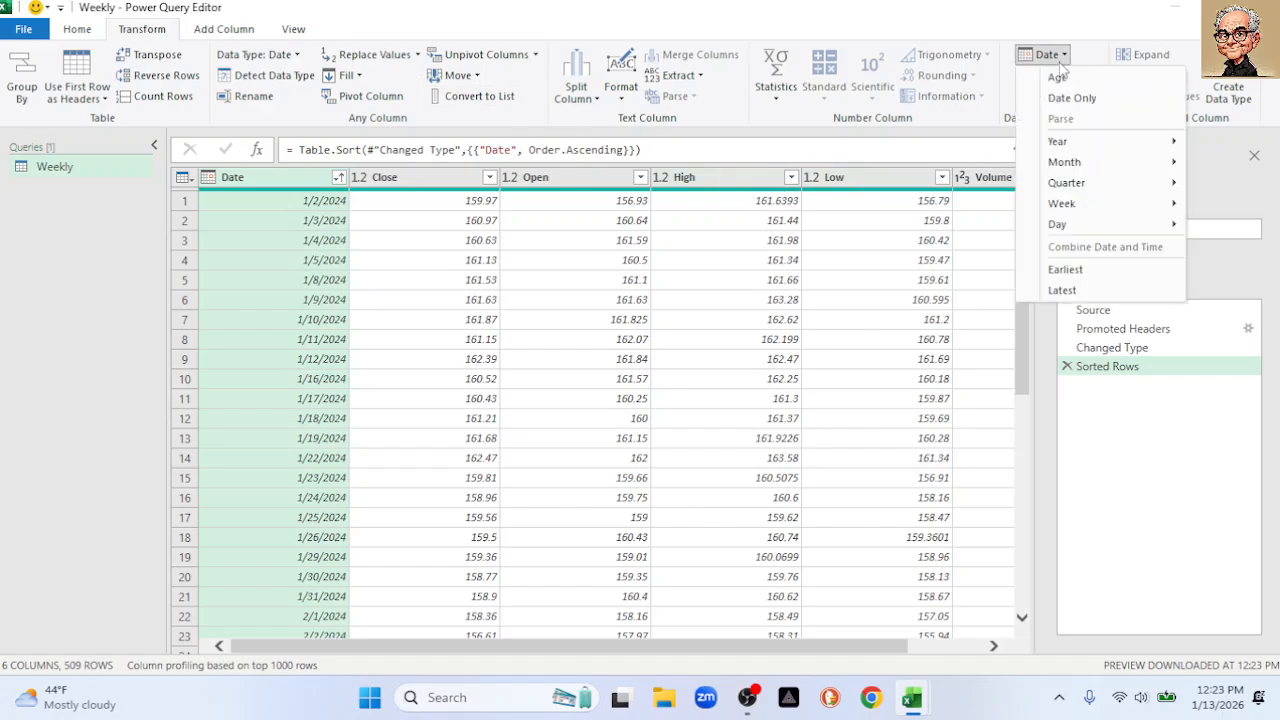
mouse_move(1101, 205)
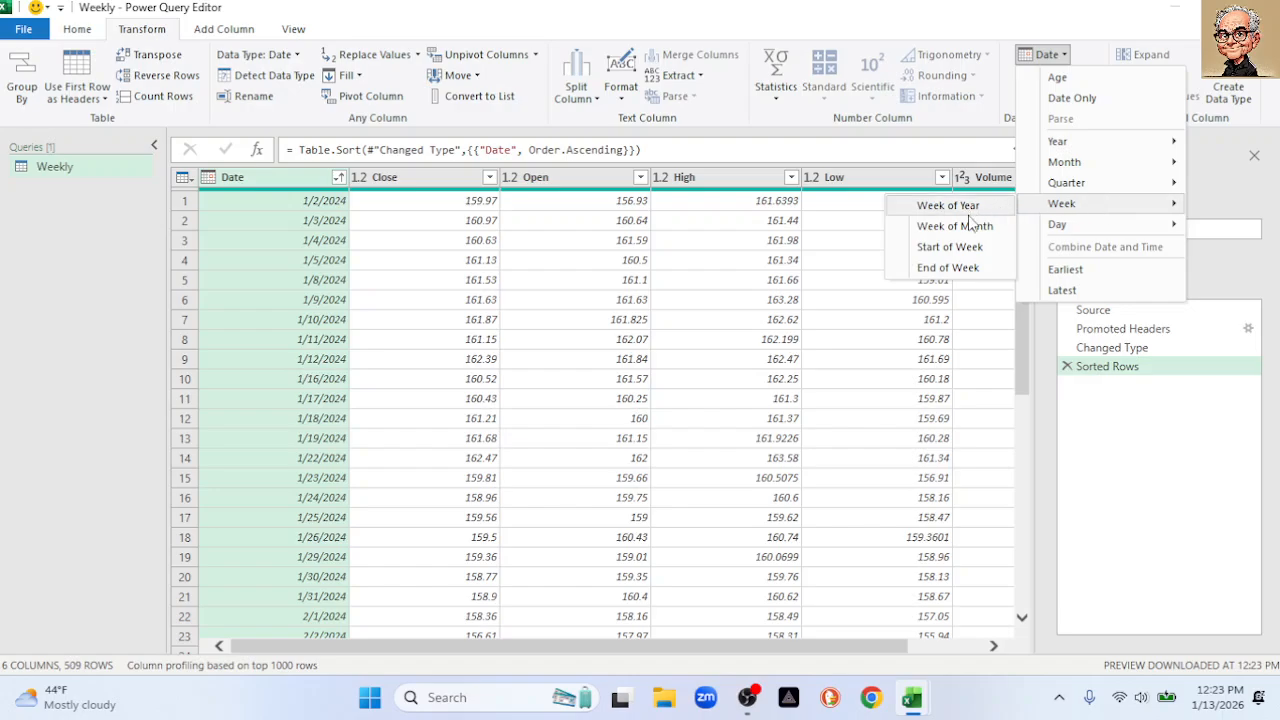
left_click(962, 247)
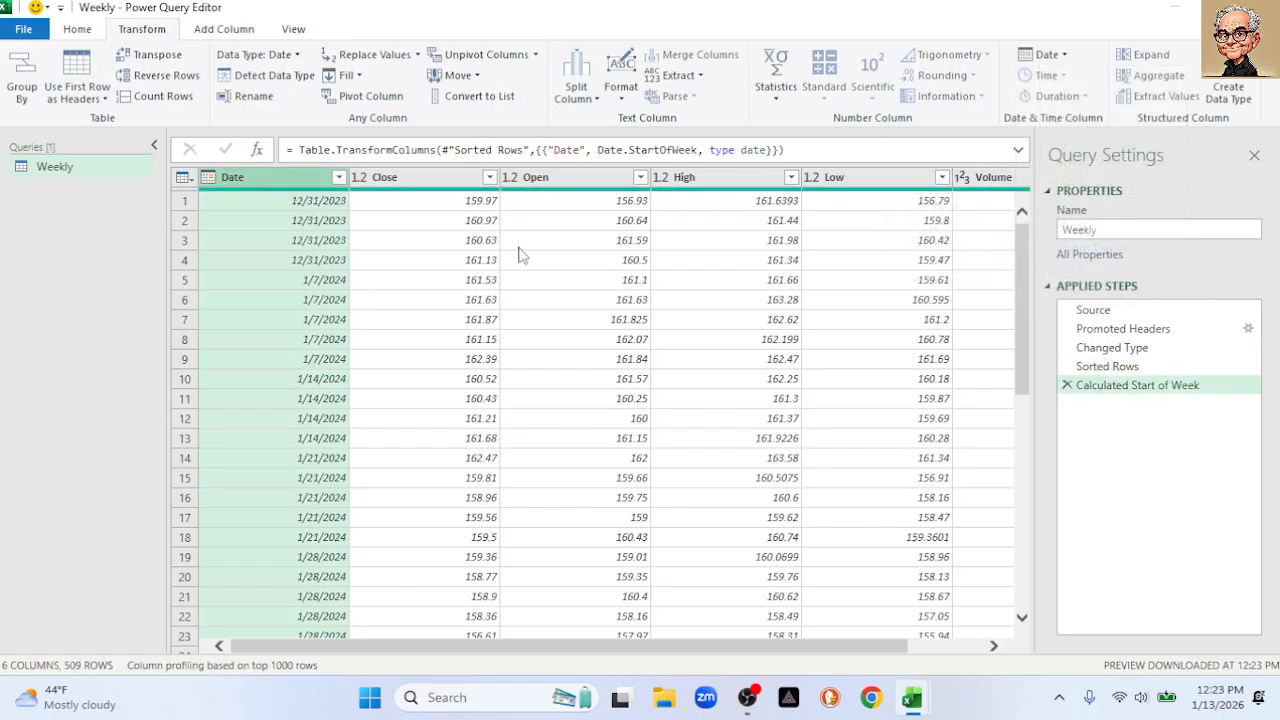
left_click(338, 177)
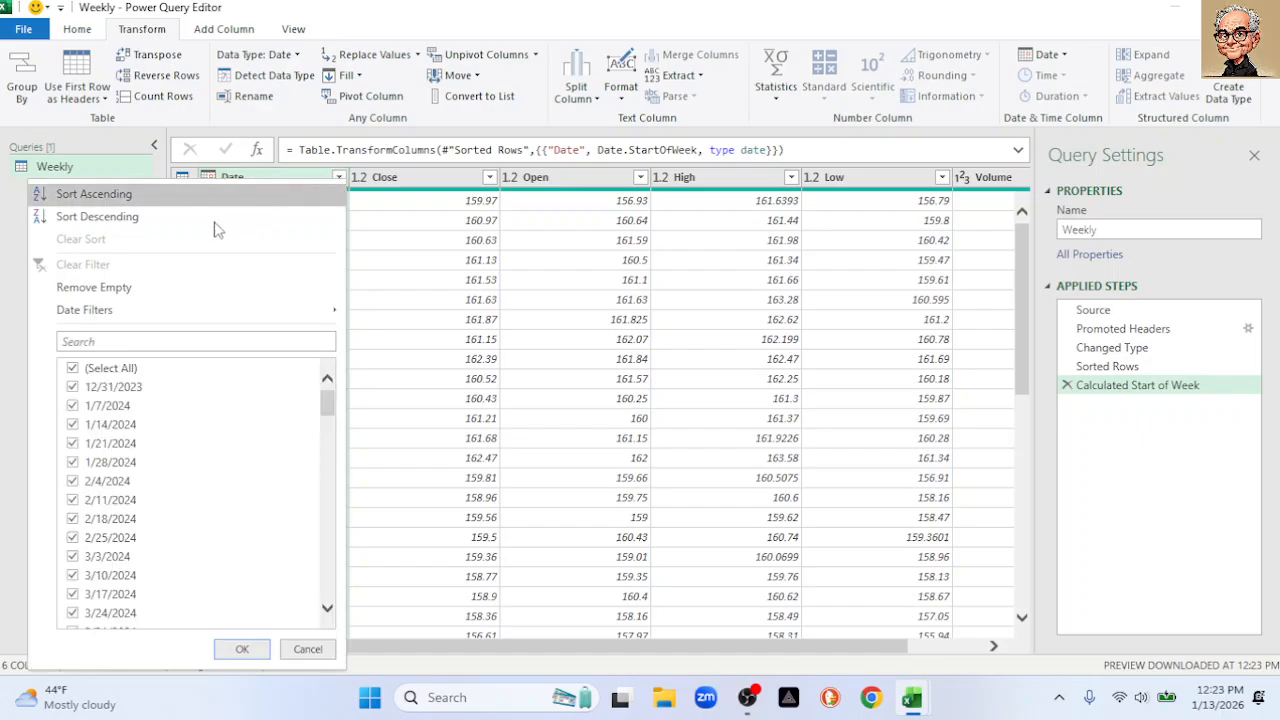
left_click(115, 196)
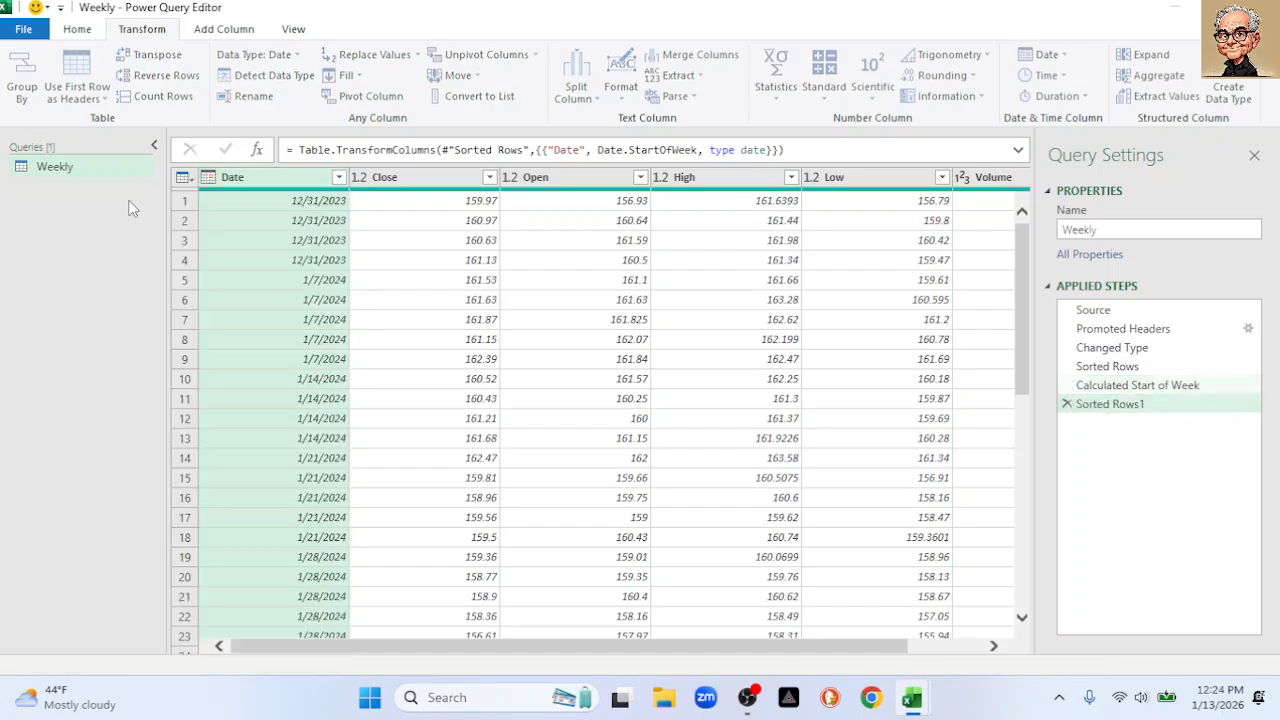
left_click(307, 205)
left_click(304, 222)
left_click(305, 242)
left_click(305, 260)
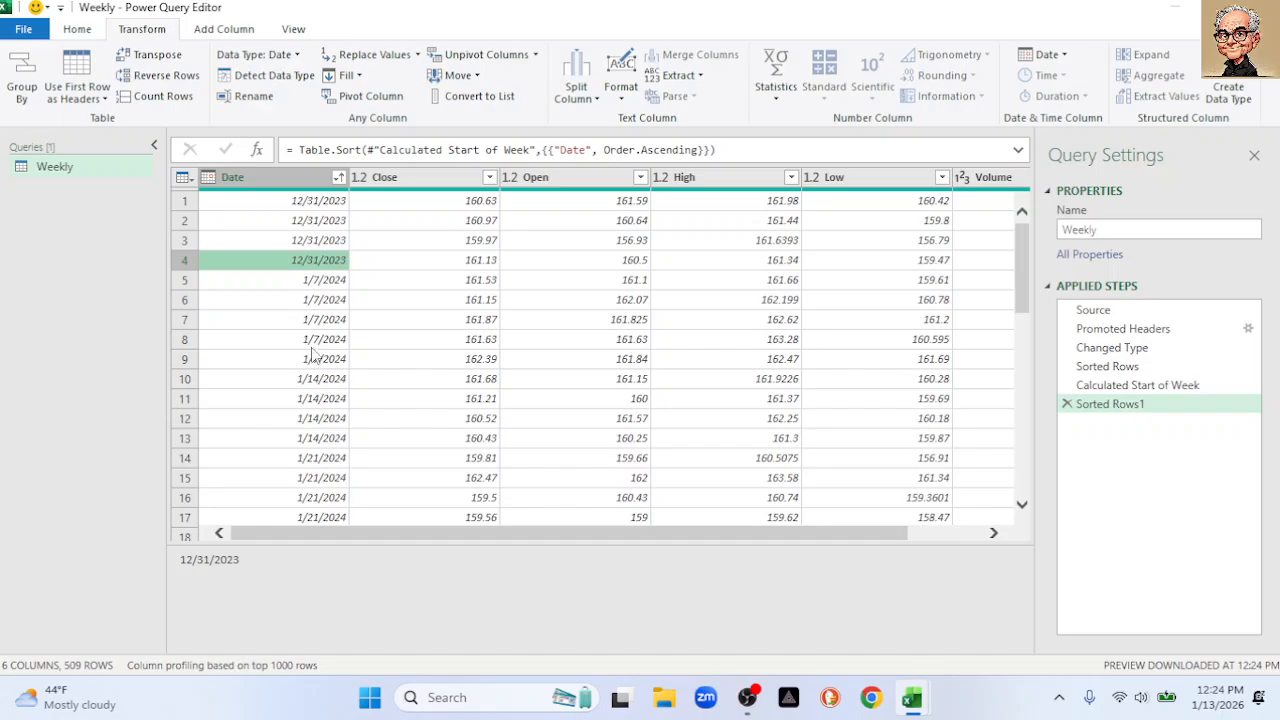
In Group By on Date, add an 'Average Close' column averaging Close, using Advanced mode
left_click(22, 90)
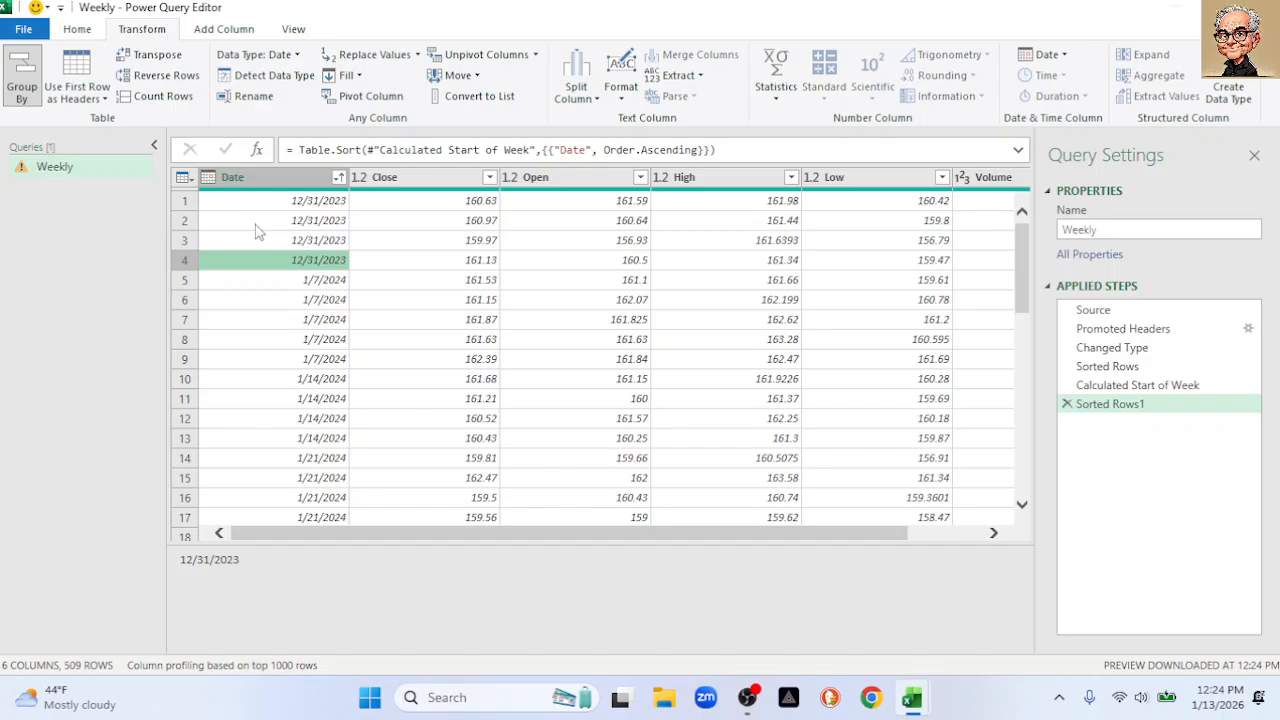
left_click_drag(432, 383, 271, 388)
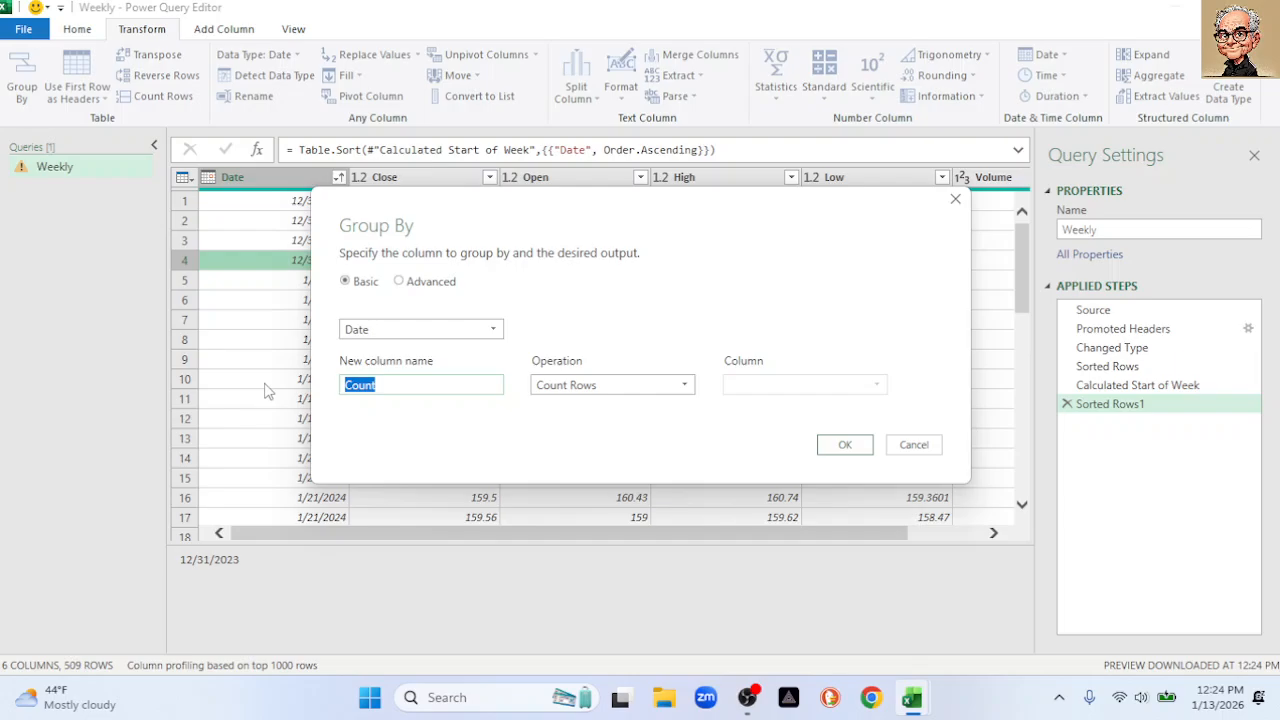
type("Av")
type("geratge")
key("BackSpace")
key("BackSpace")
key("BackSpace")
type("ge")
key("BackSpace")
key("BackSpace")
key("BackSpace")
key("BackSpace")
type("erage Close")
left_click(684, 388)
left_click(557, 423)
left_click(876, 388)
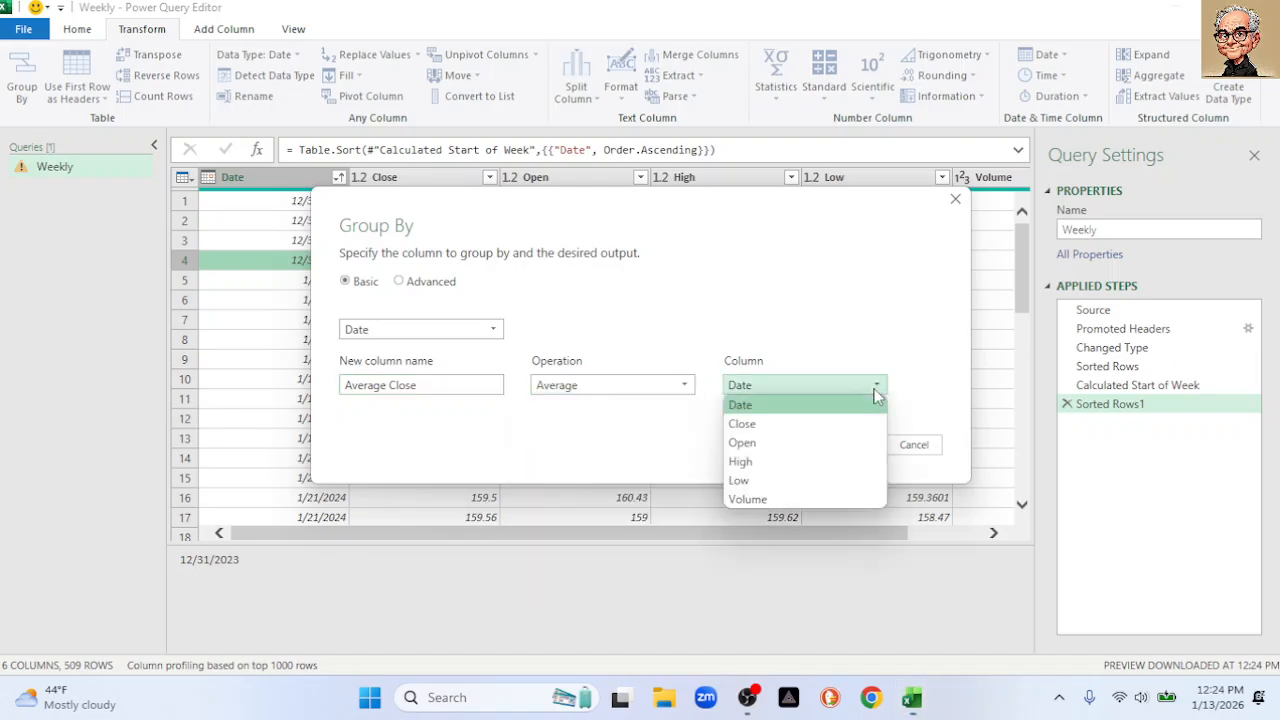
left_click(787, 426)
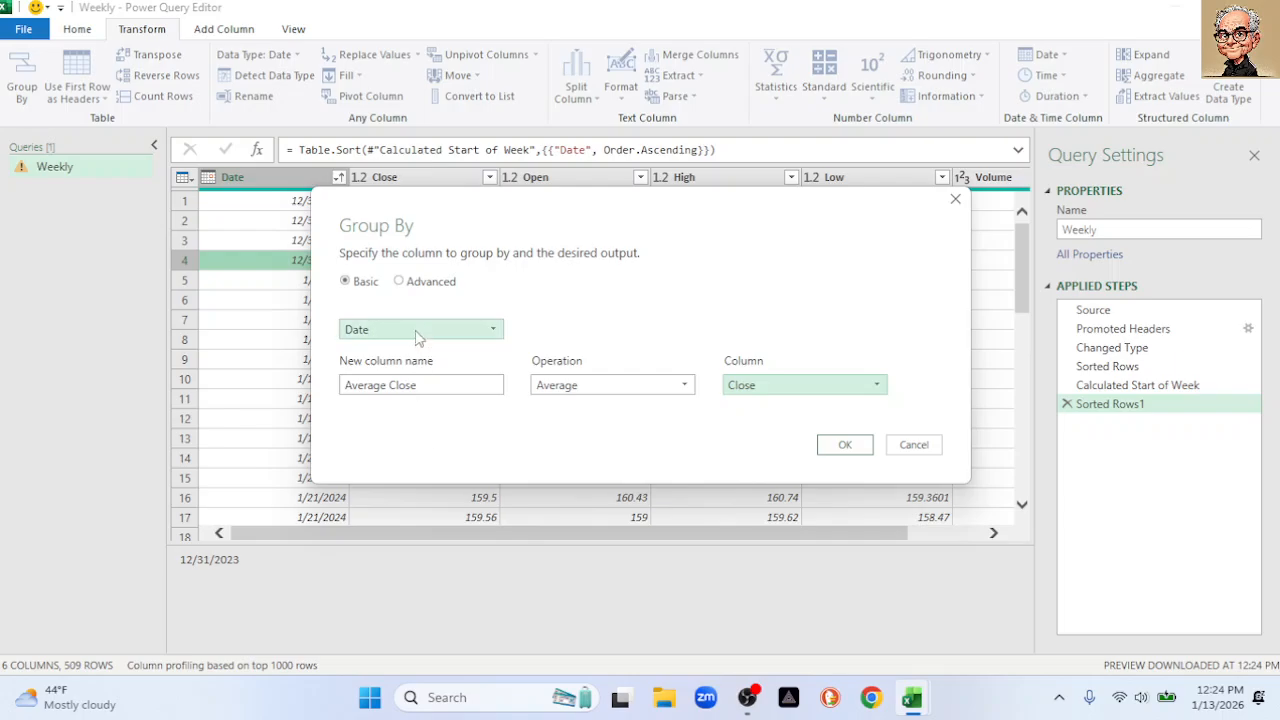
left_click(399, 283)
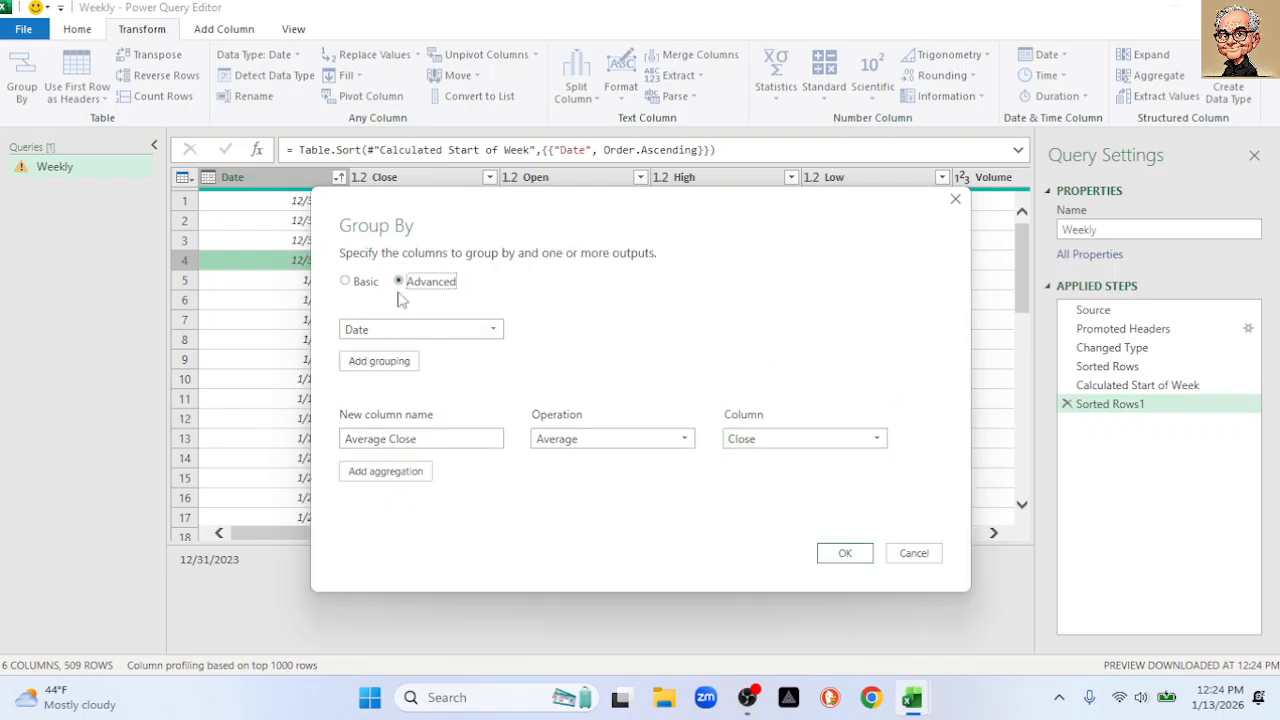
Add a second aggregation, Average High, averaging the High column
left_click(392, 475)
left_click(404, 469)
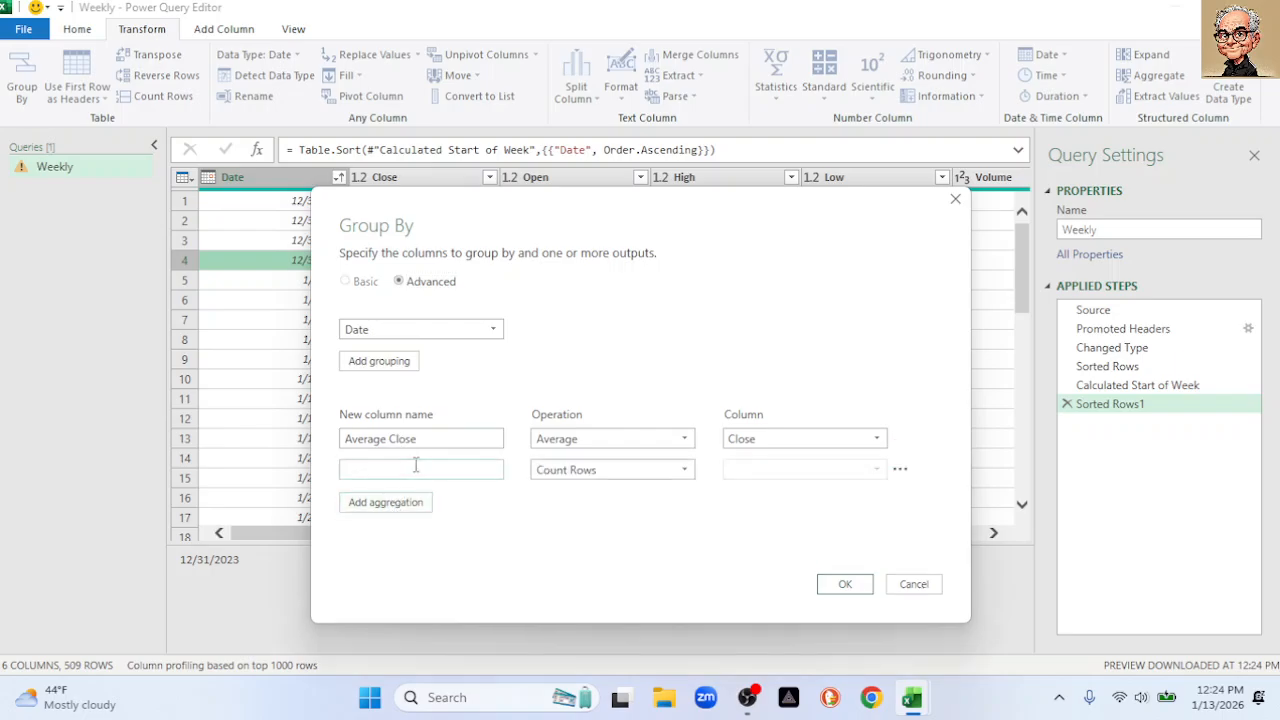
type("Close")
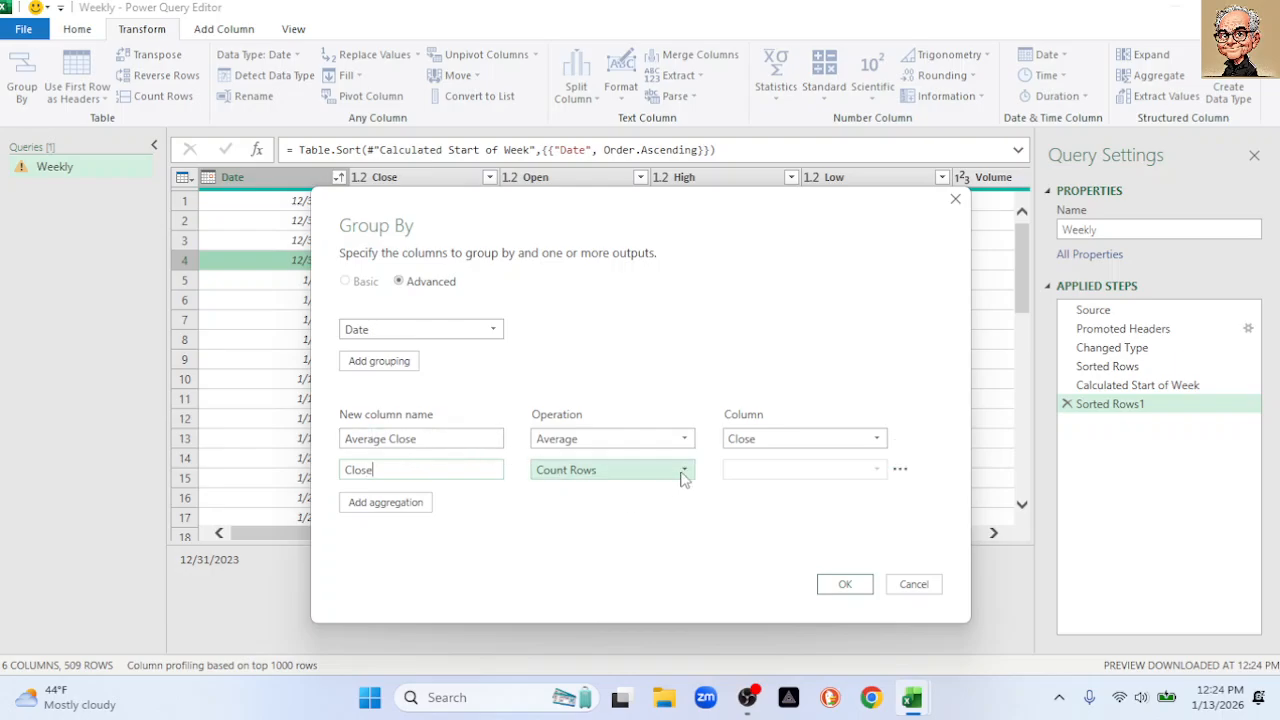
left_click(424, 440)
left_click_drag(424, 440, 330, 438)
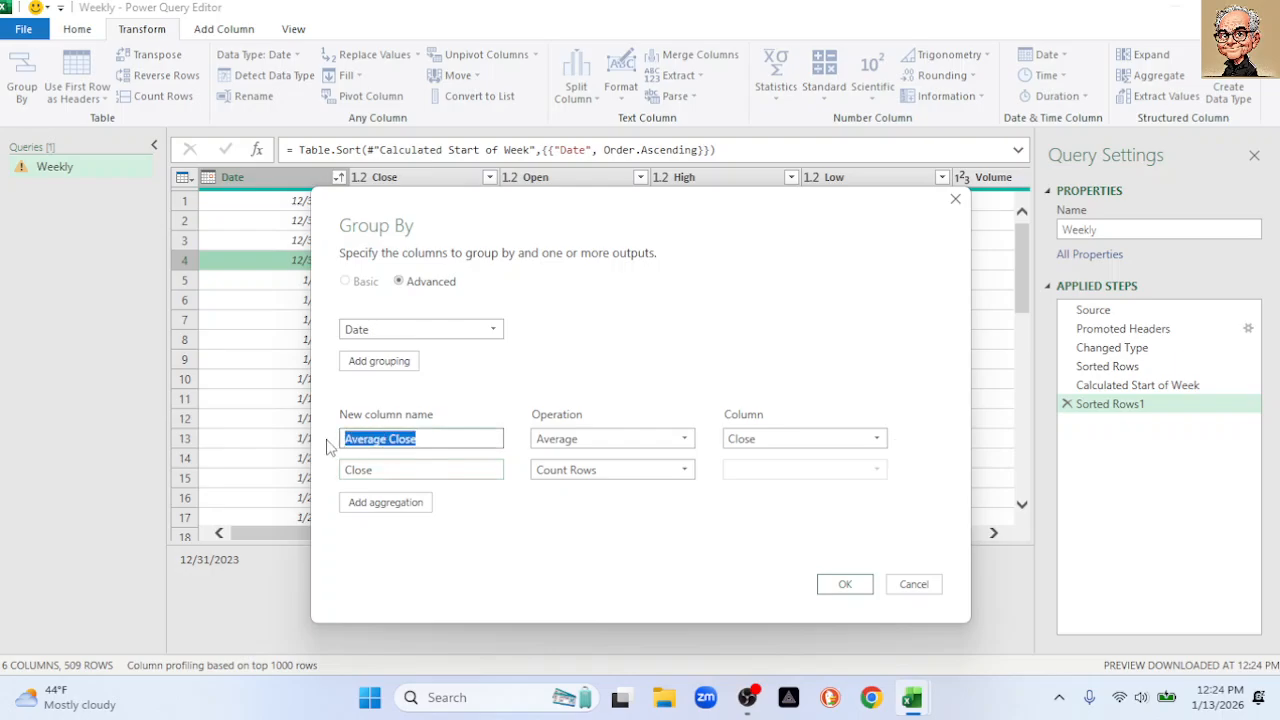
left_click(430, 438)
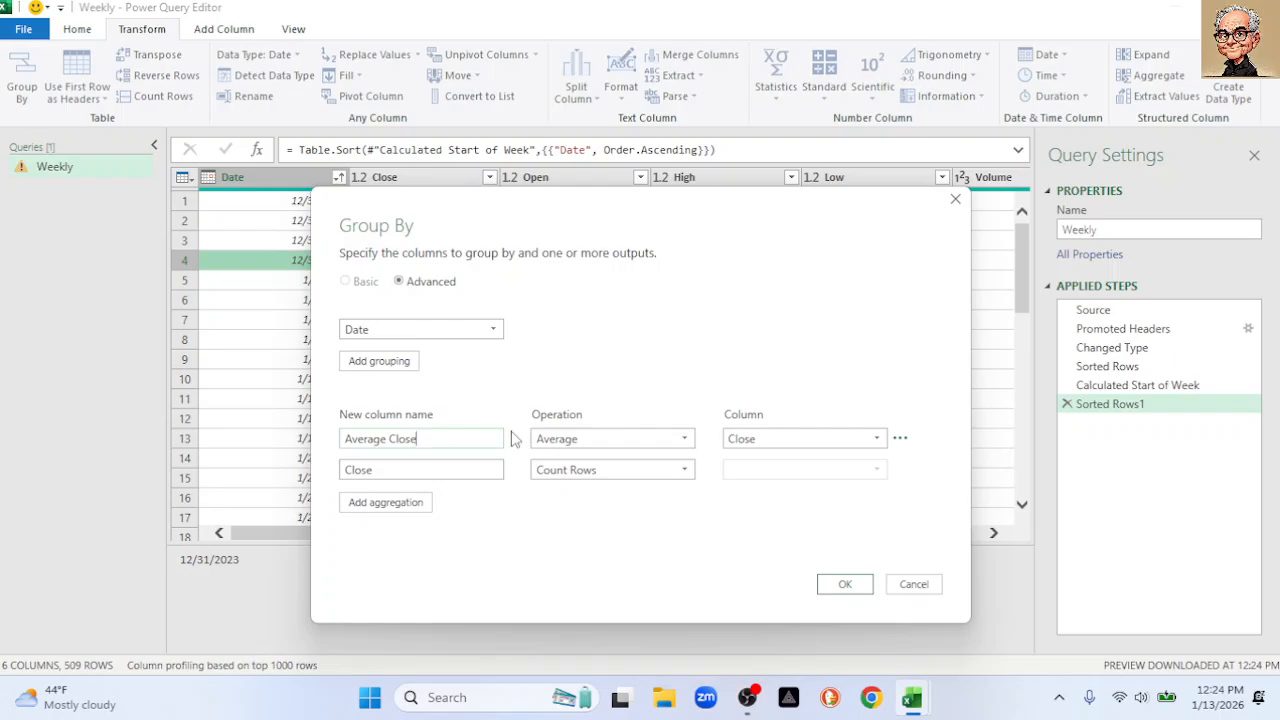
left_click(428, 466)
key("BackSpace")
key("BackSpace")
key("BackSpace")
type("Average")
left_click(682, 472)
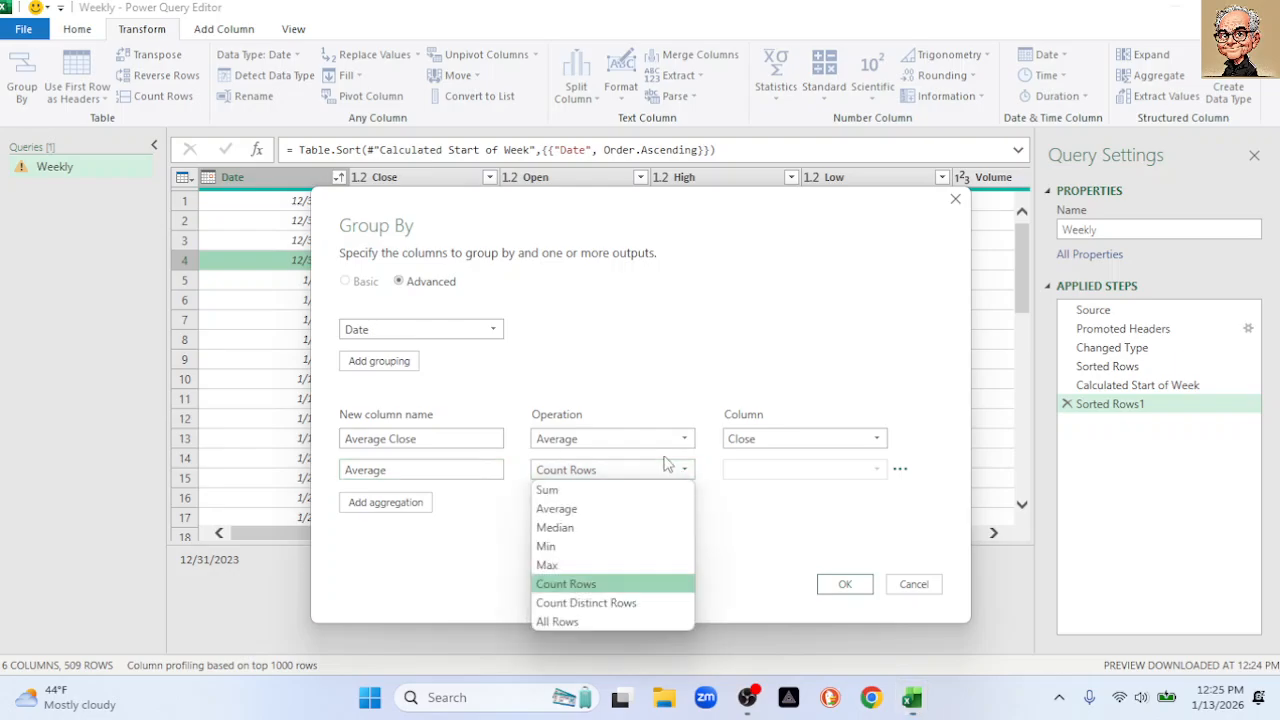
left_click(603, 509)
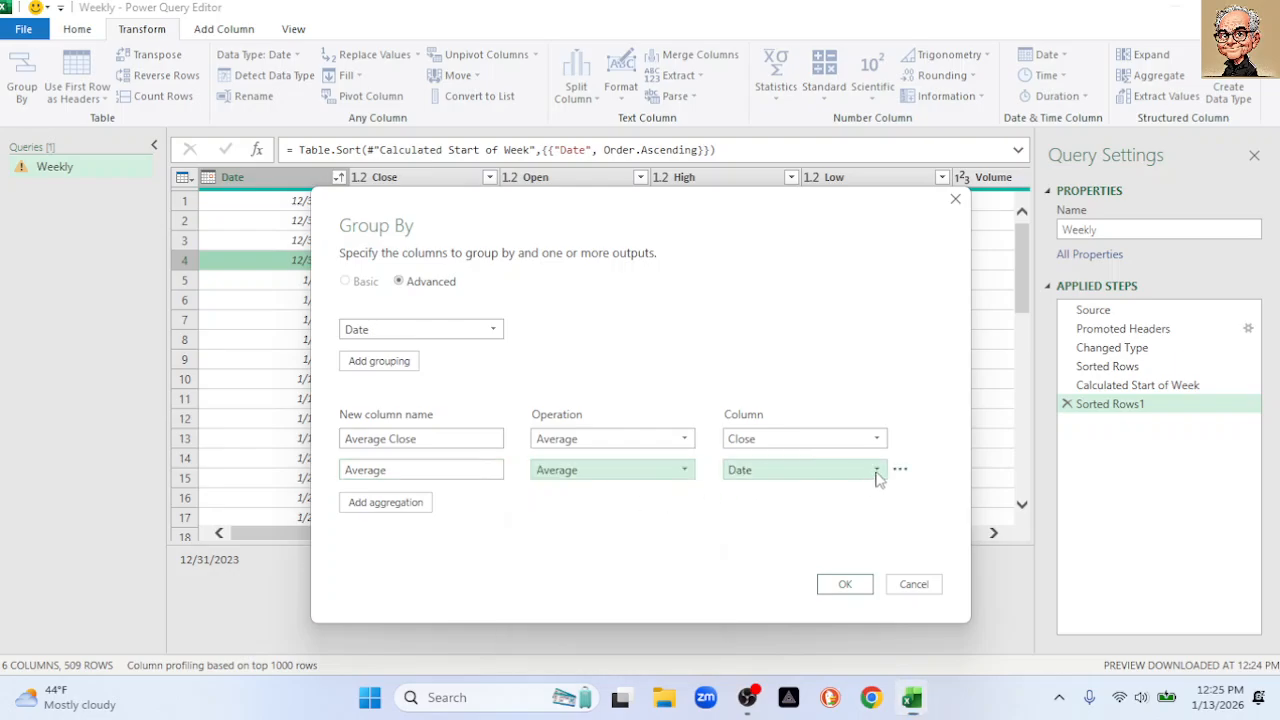
left_click(876, 470)
left_click(791, 546)
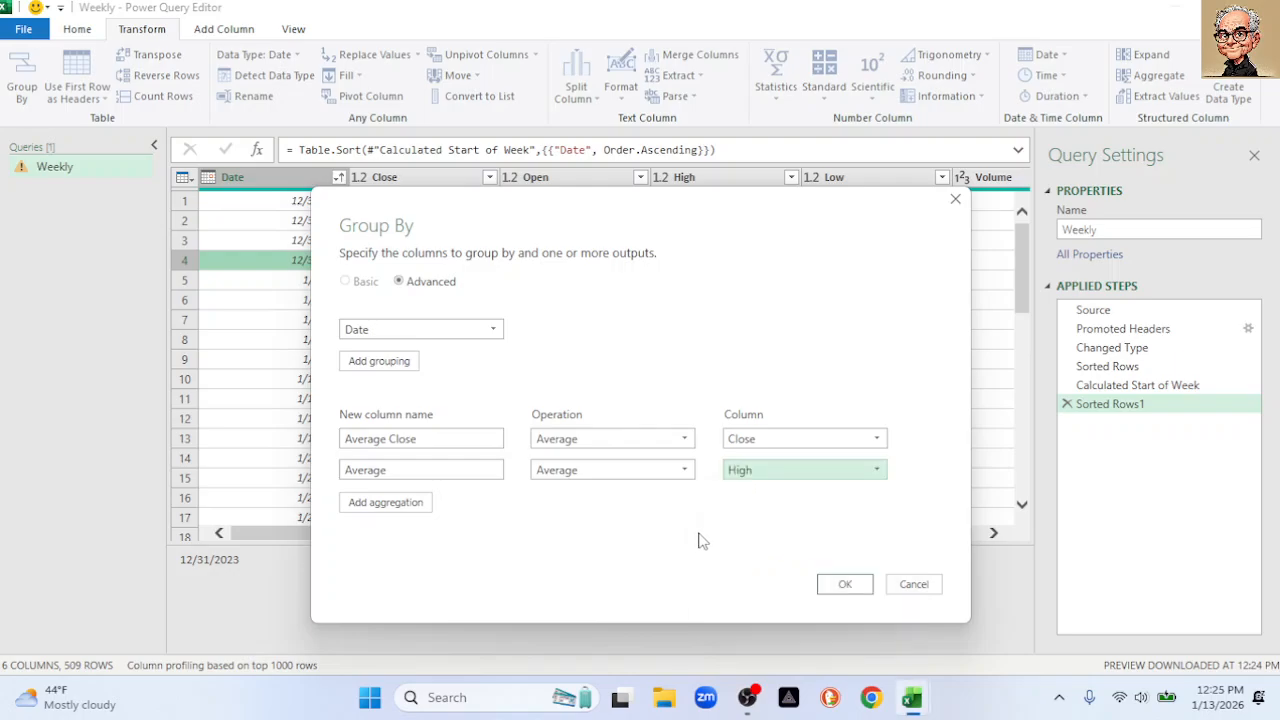
Add a third aggregation, Average Low, averaging the Low column, and apply the grouping
left_click(397, 505)
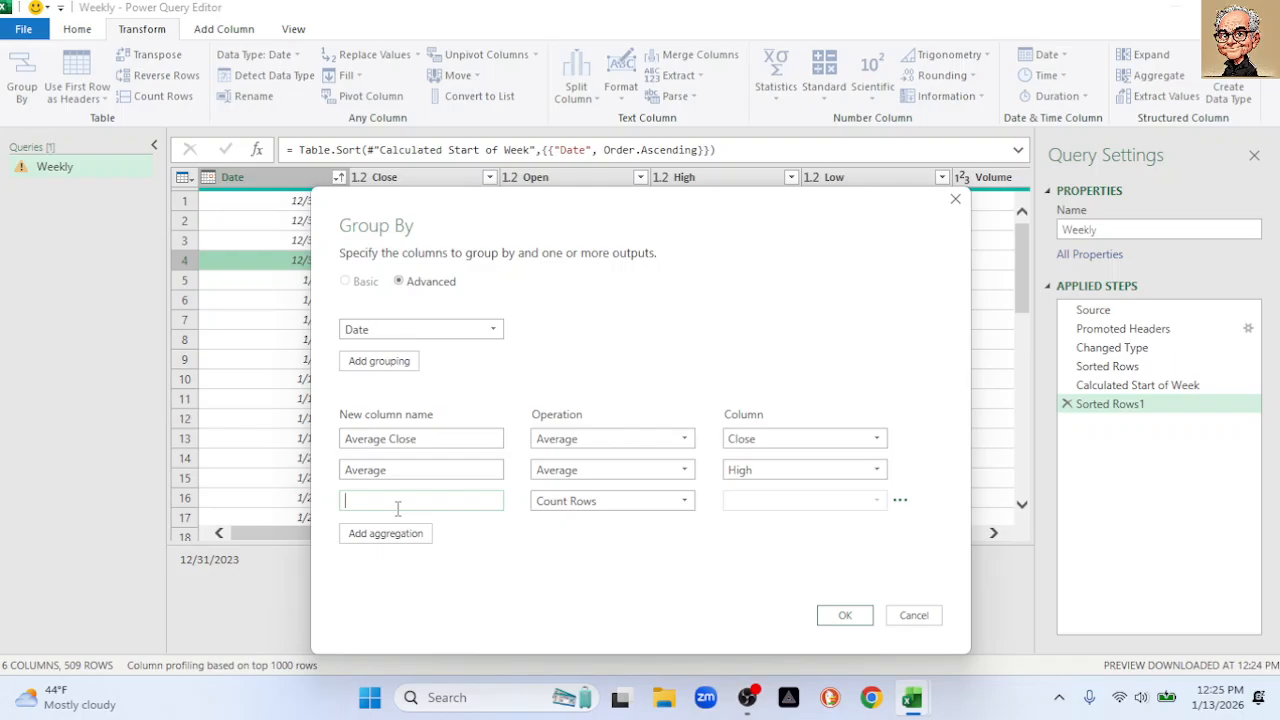
left_click(438, 465)
left_click(685, 503)
left_click(618, 539)
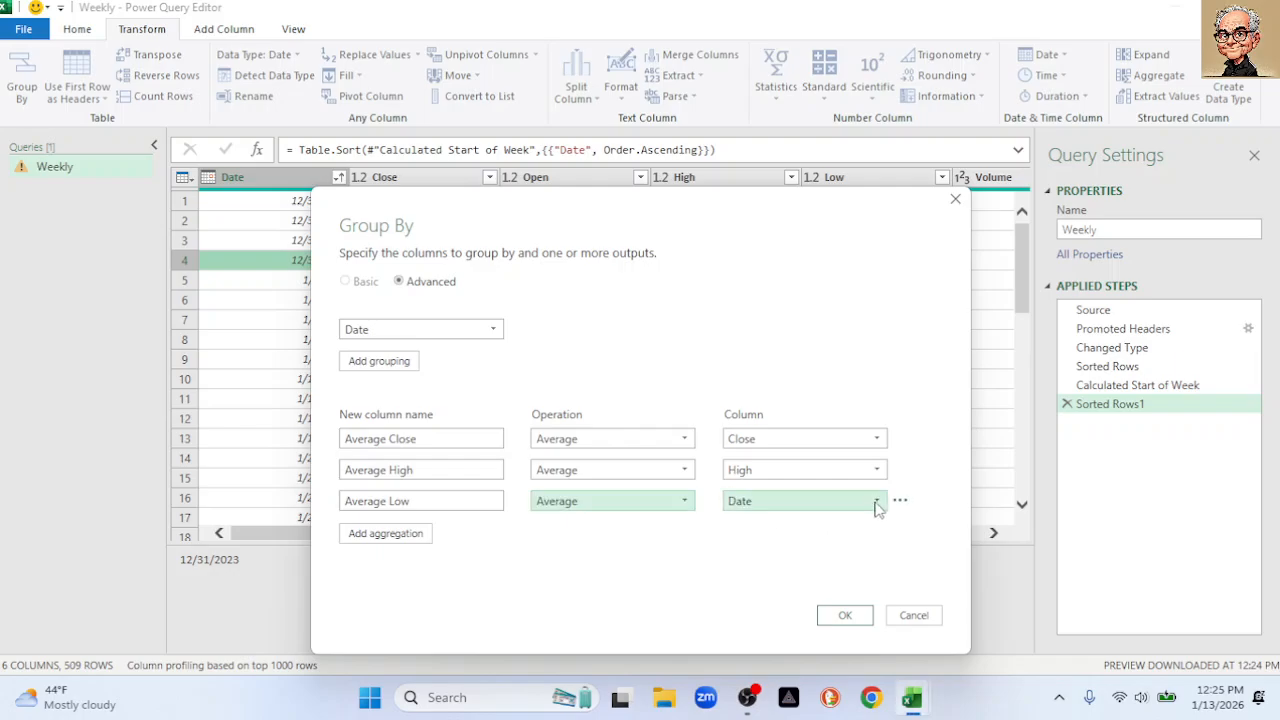
left_click(877, 501)
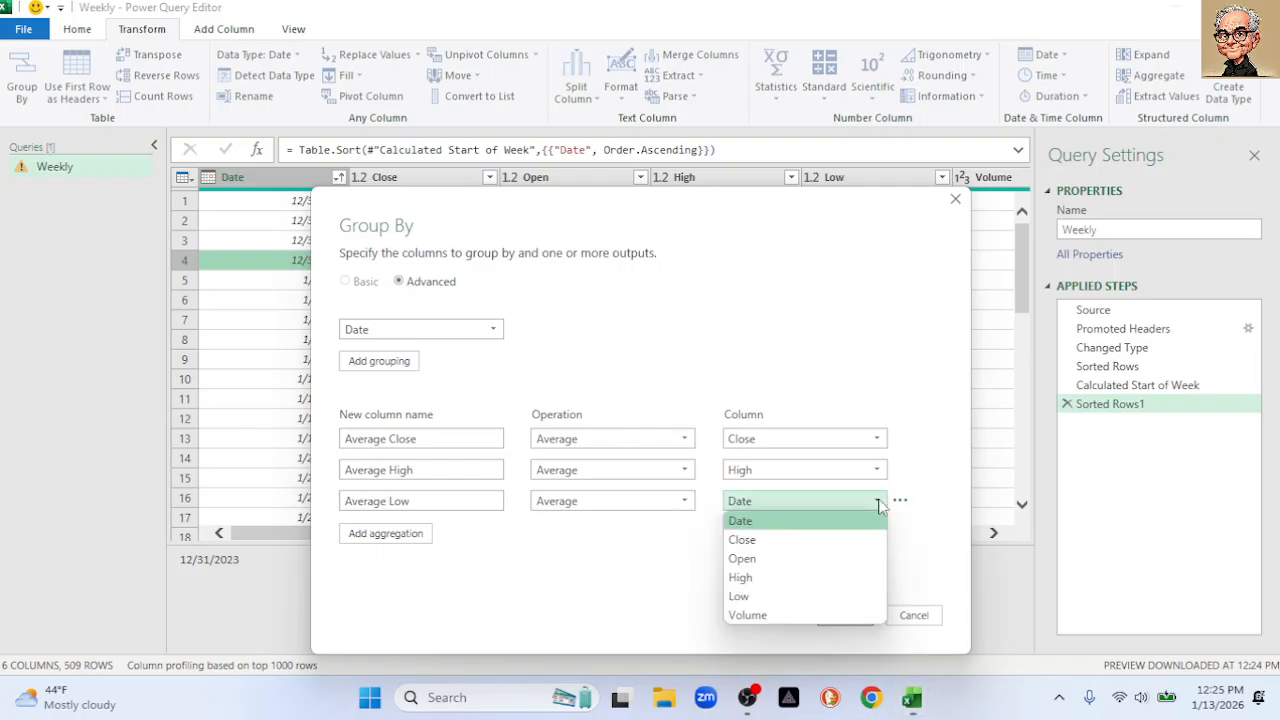
left_click(783, 596)
left_click(847, 616)
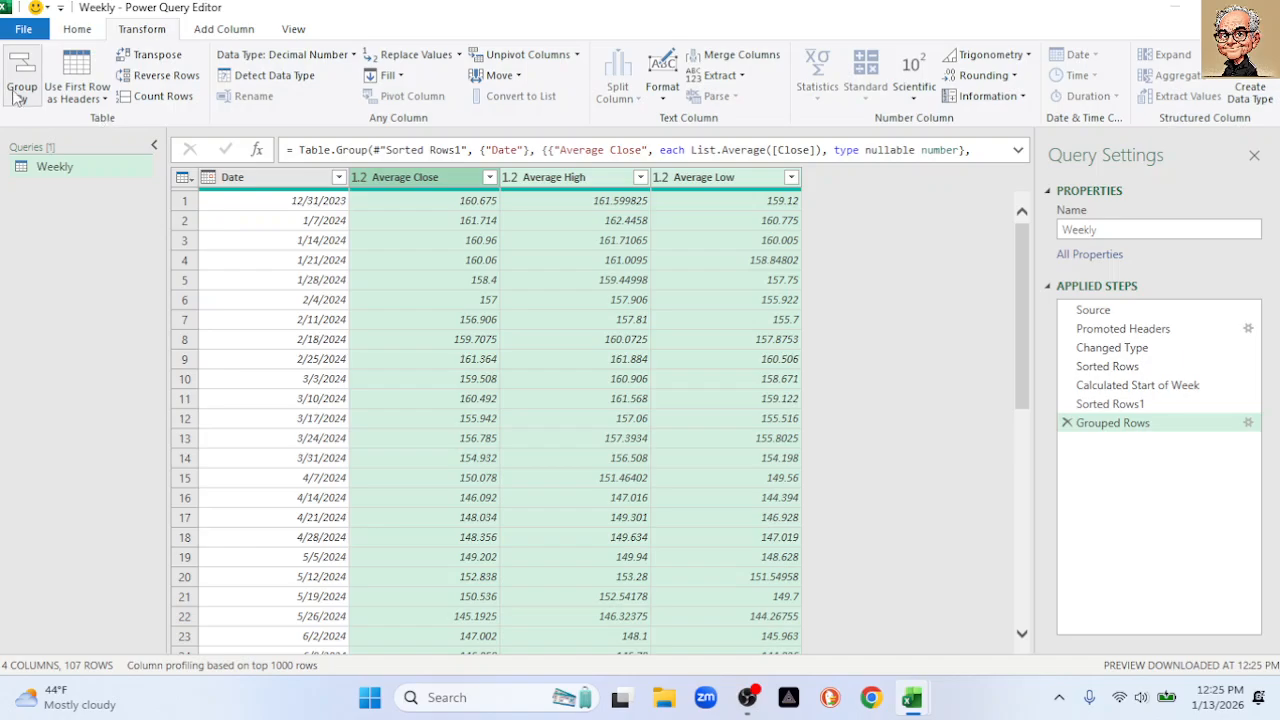
Close & Load the grouped query to a new worksheet and close Queries & Connections
left_click(72, 33)
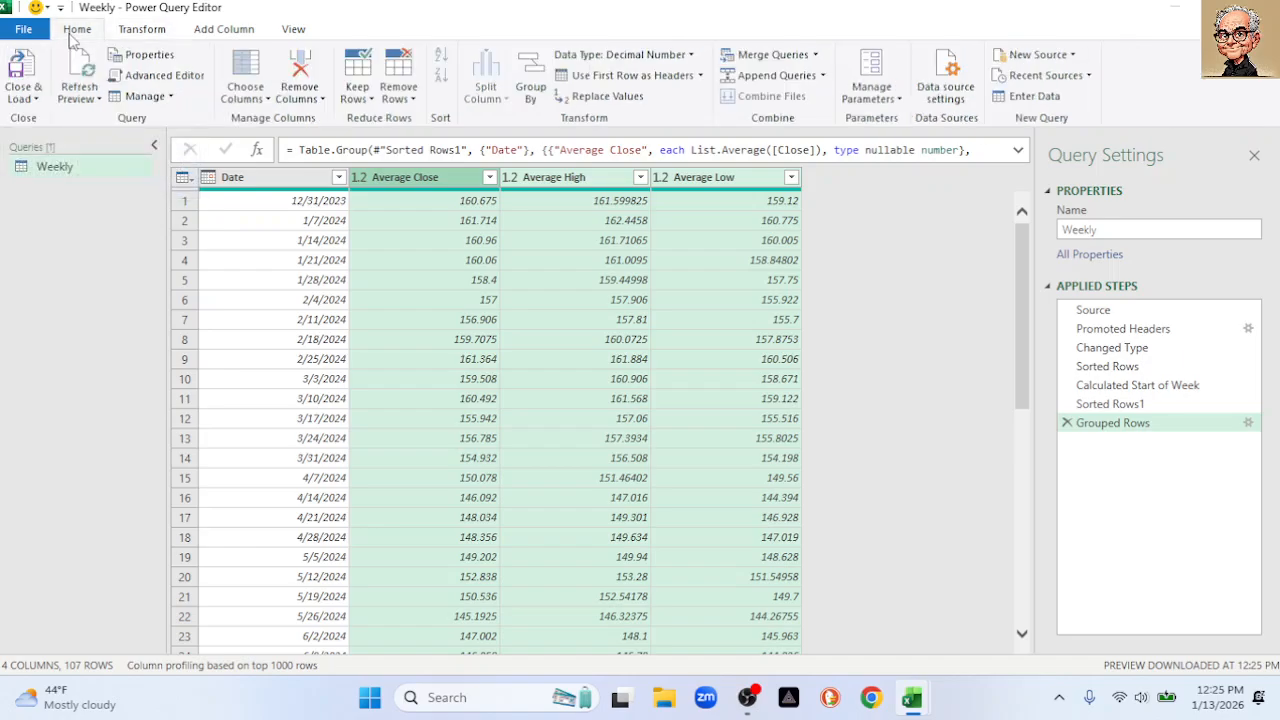
left_click(24, 96)
left_click(64, 140)
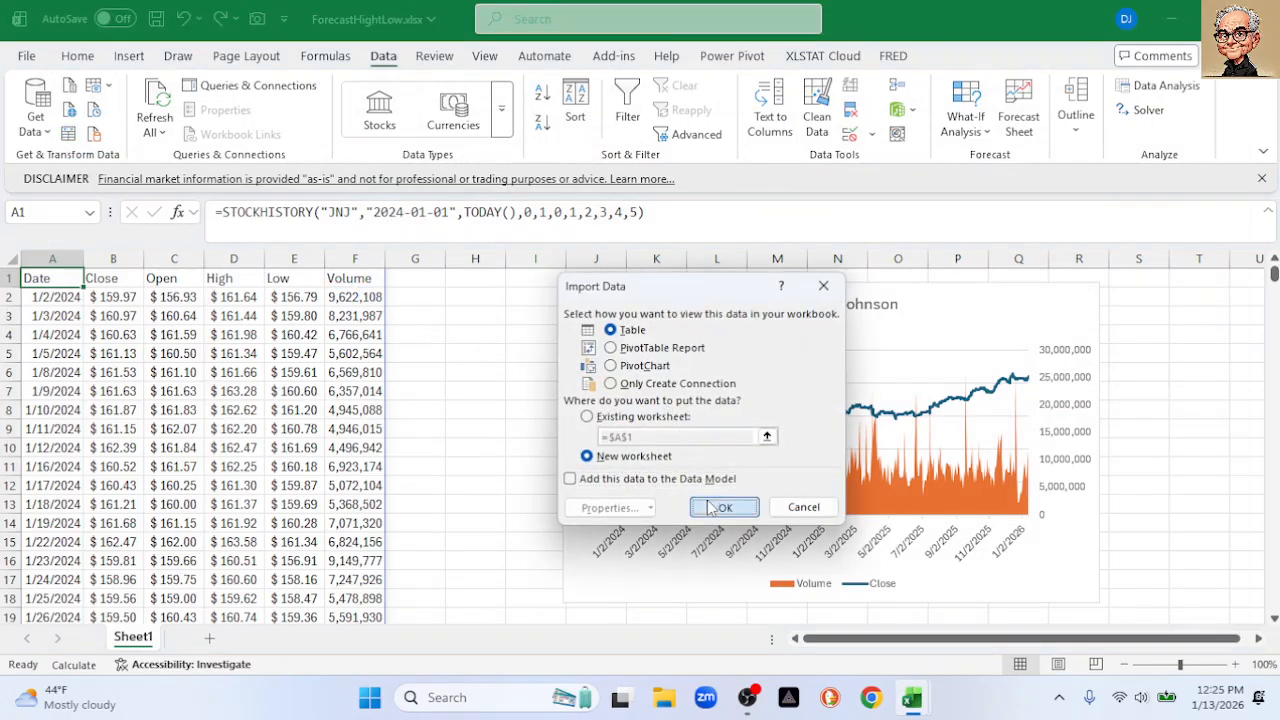
left_click(722, 507)
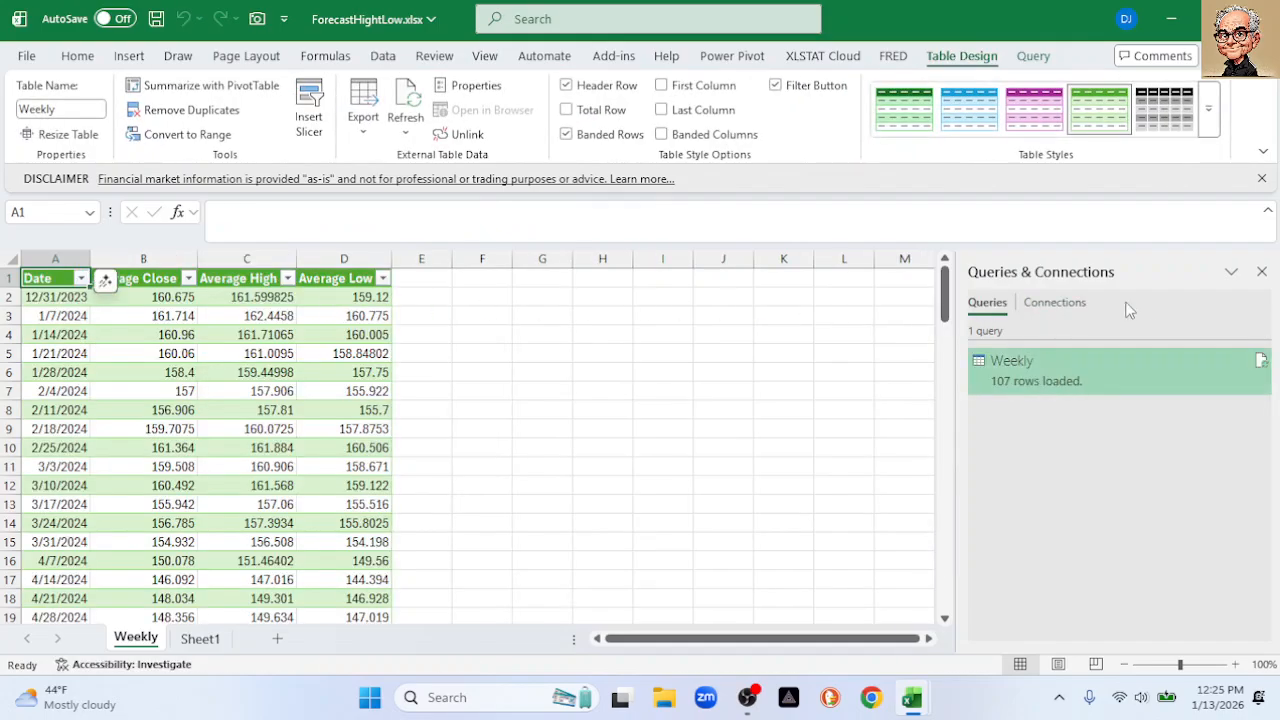
left_click(1261, 271)
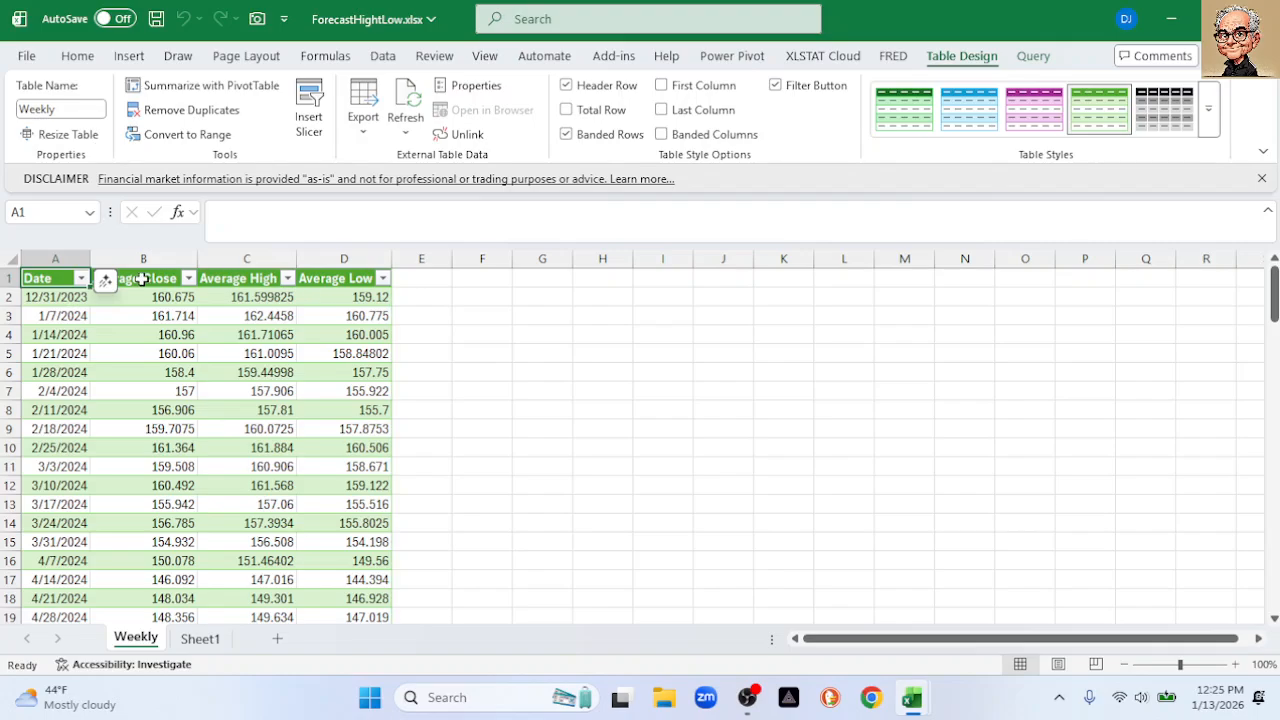
Select table columns A–D and open Recommended Charts
left_click(69, 257)
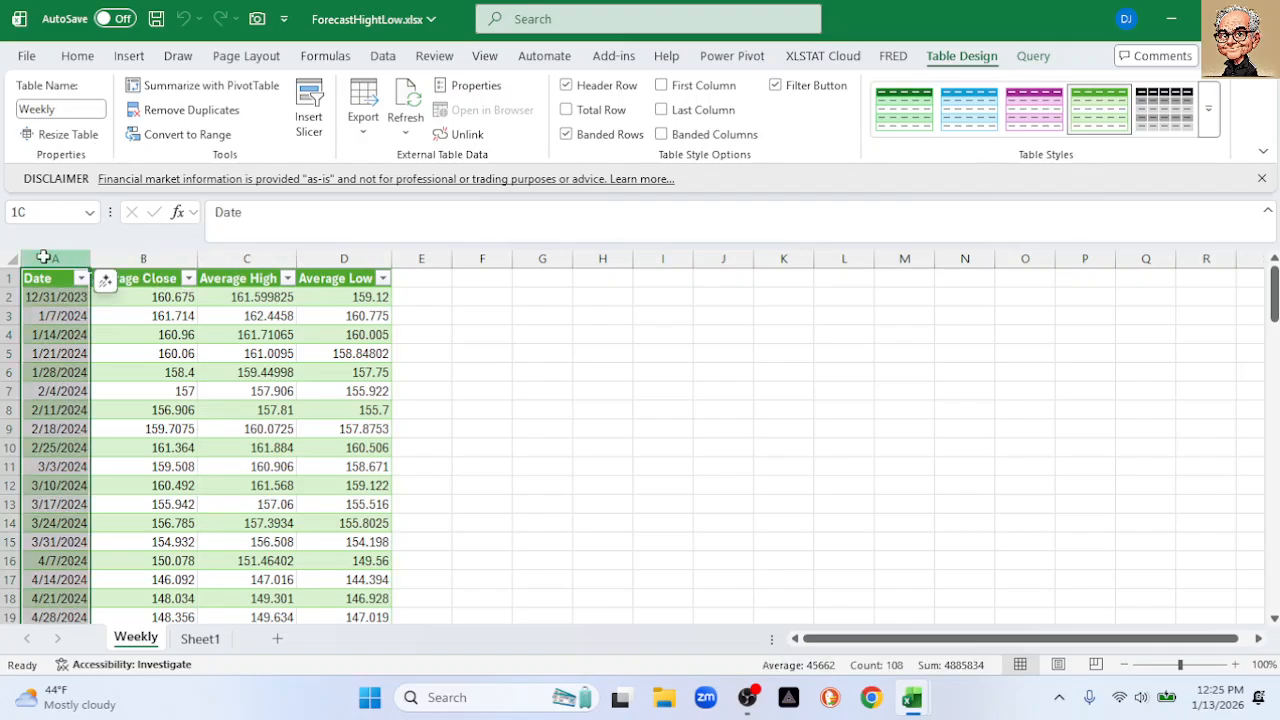
left_click(330, 257, "shift")
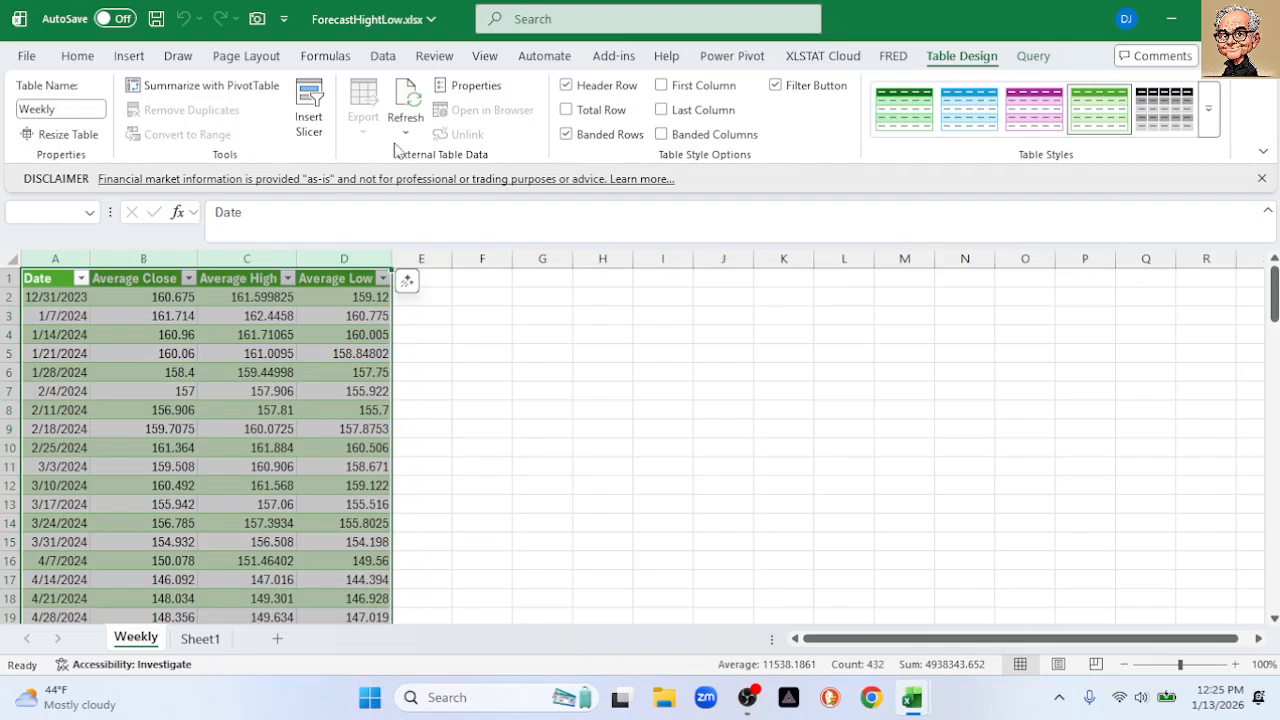
left_click(136, 58)
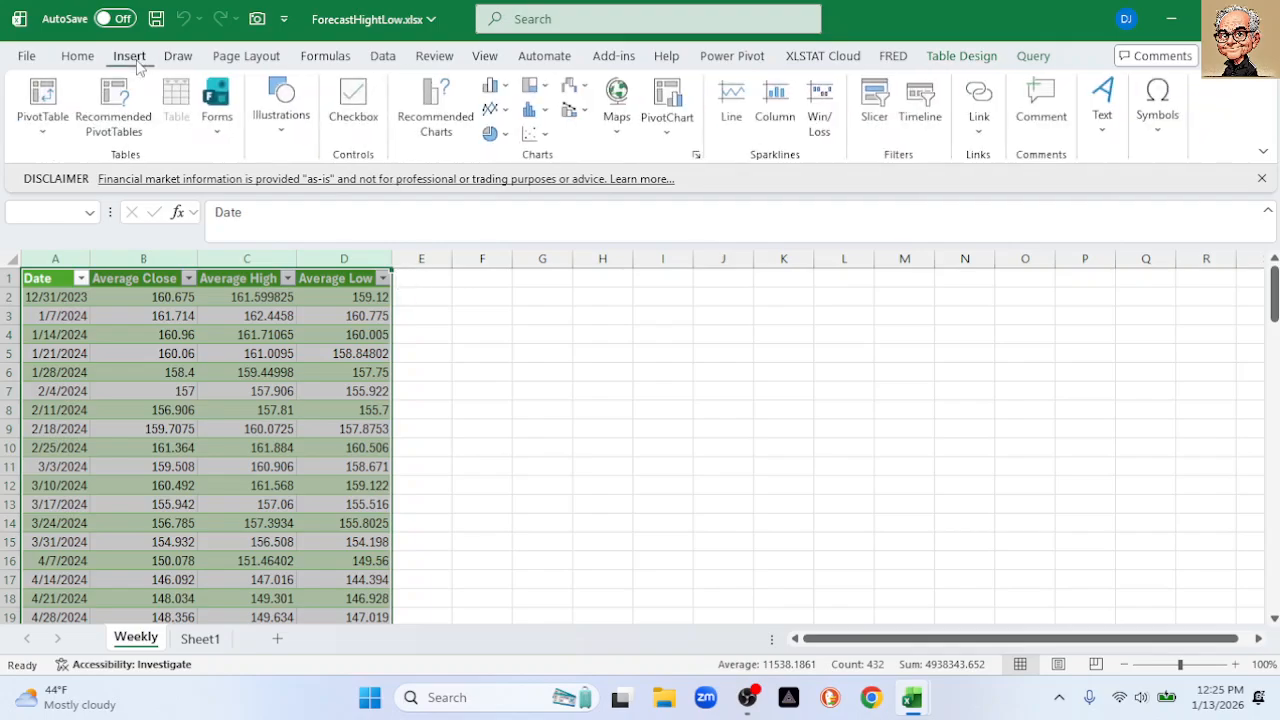
left_click(432, 112)
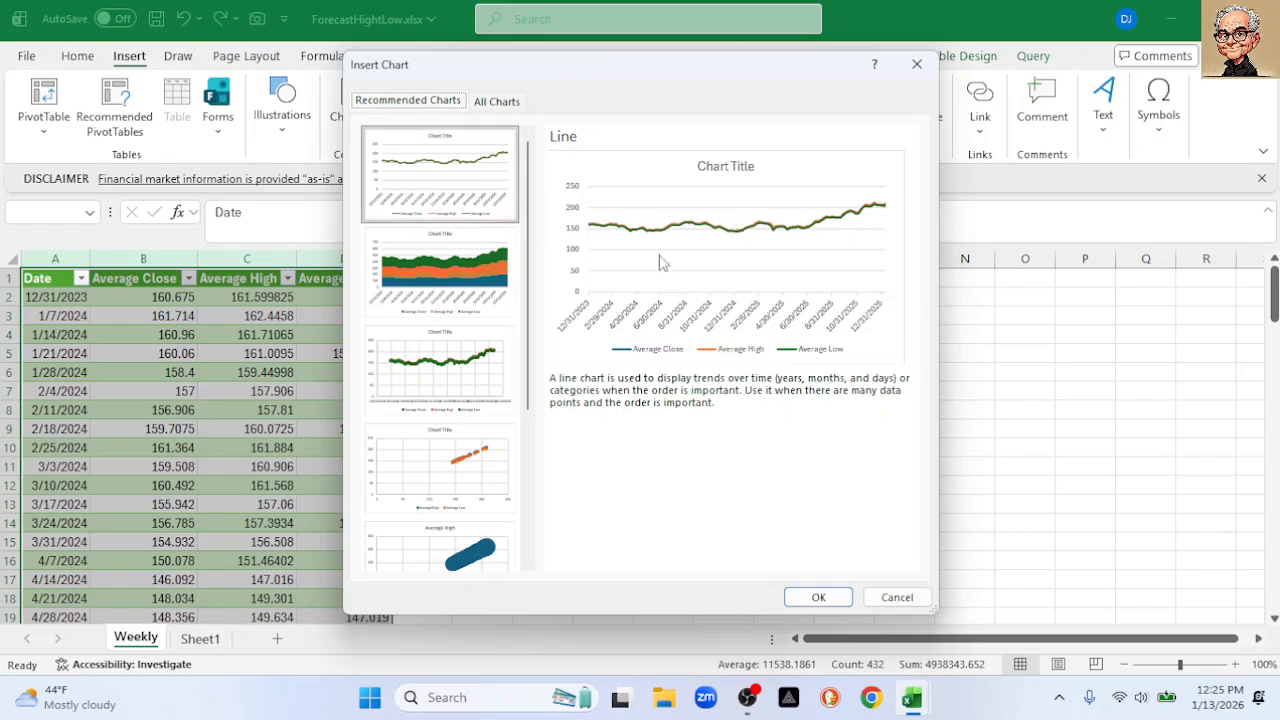
Insert the recommended Line chart beside the table and set its vertical axis minimum to 140
left_click(816, 598)
left_click_drag(563, 326, 543, 297)
left_click(432, 370)
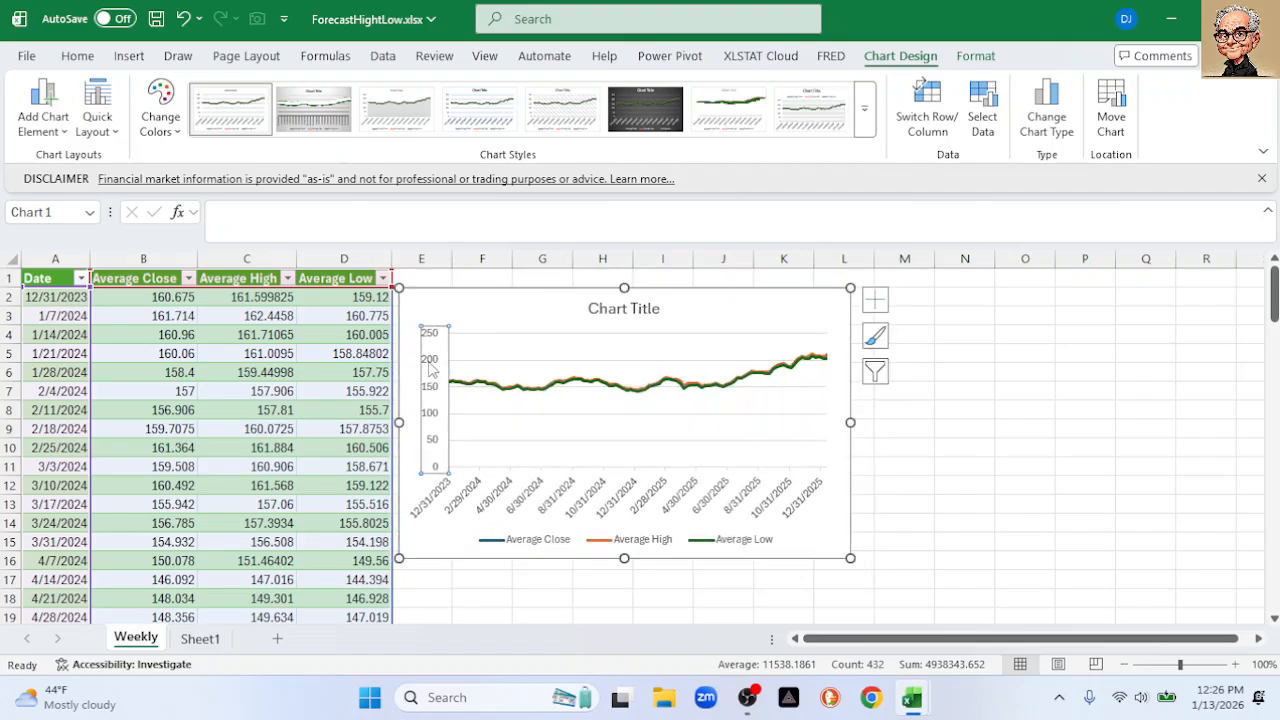
double_click(432, 370)
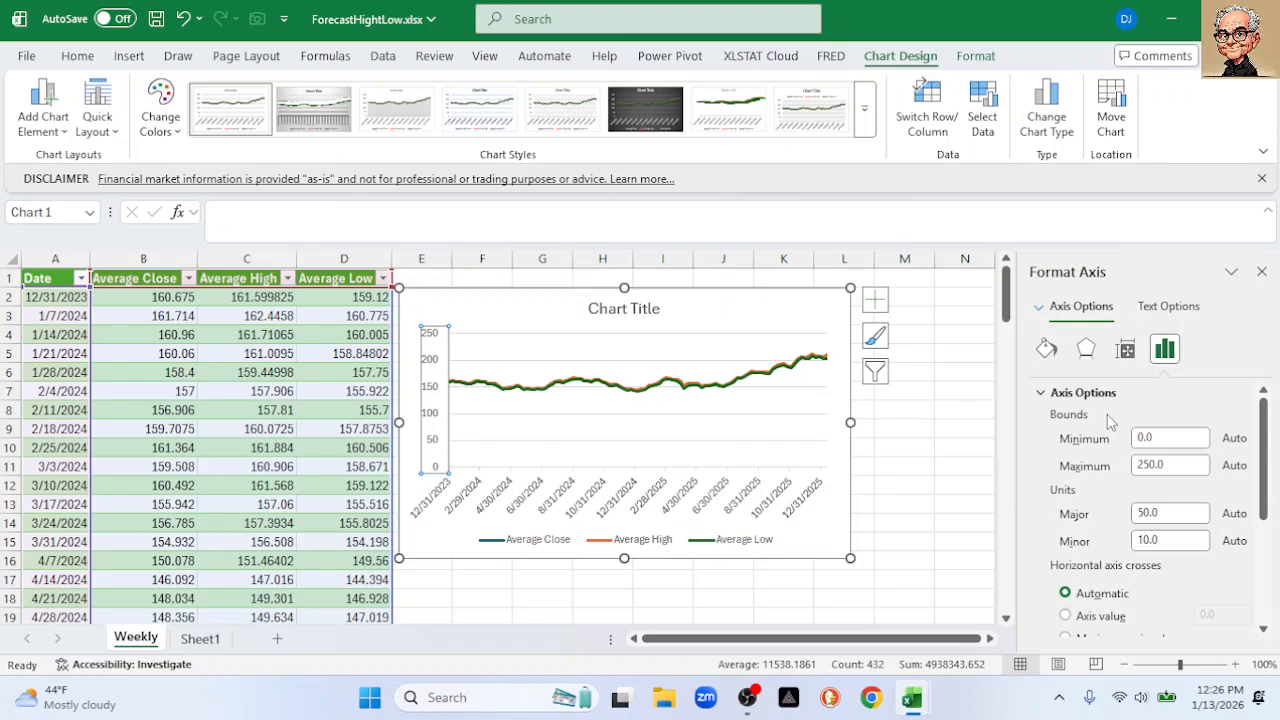
left_click_drag(1158, 440, 1120, 441)
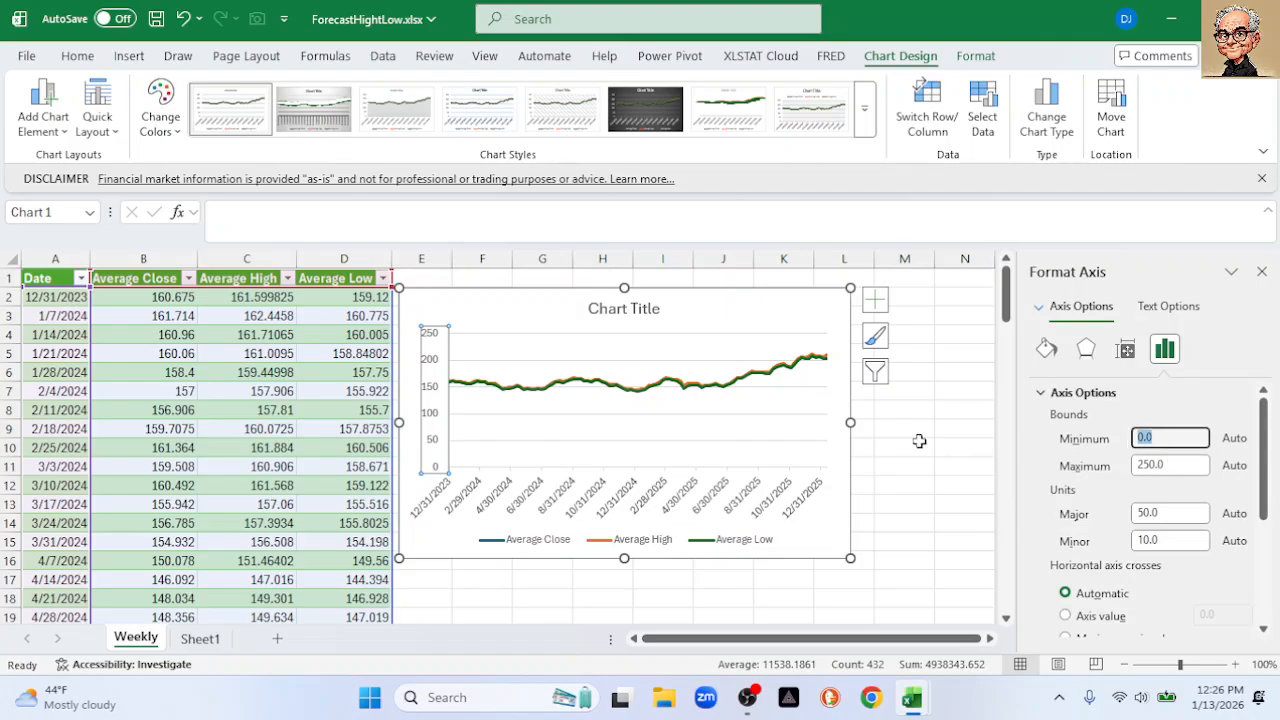
type("140")
key("Return")
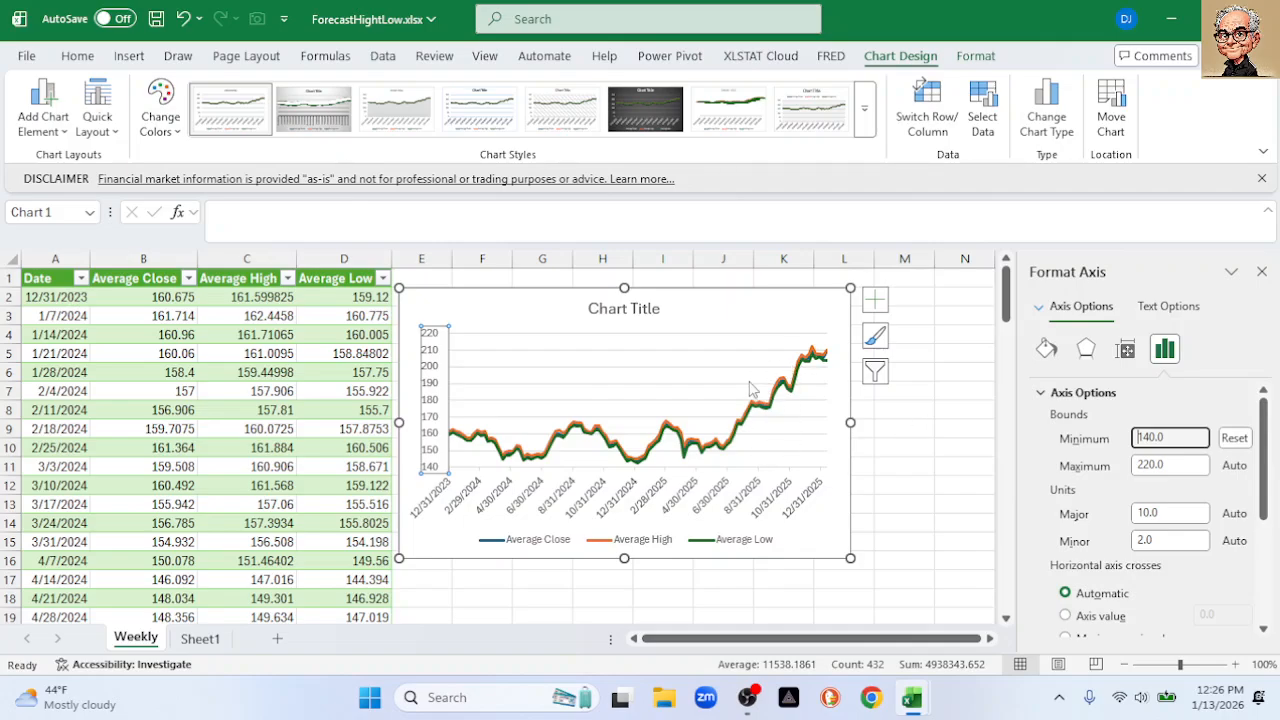
Close the Format Axis pane and delete the trial chart
left_click(1262, 271)
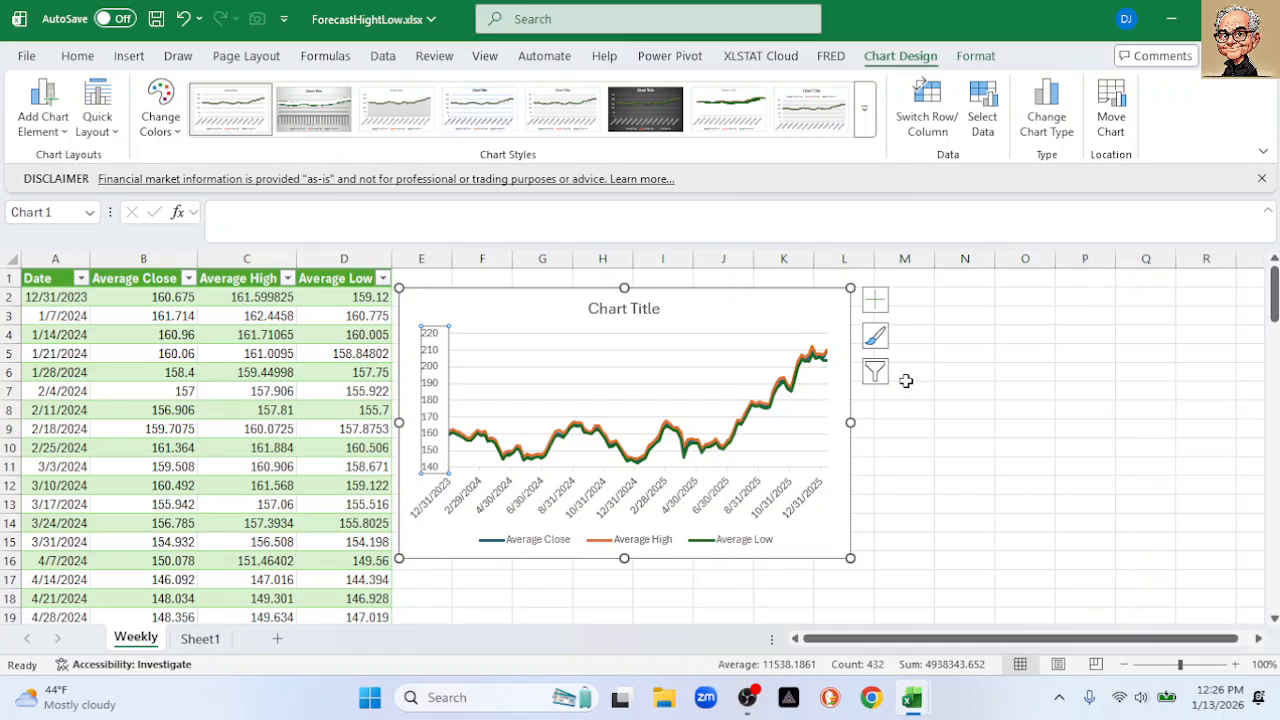
left_click(544, 320)
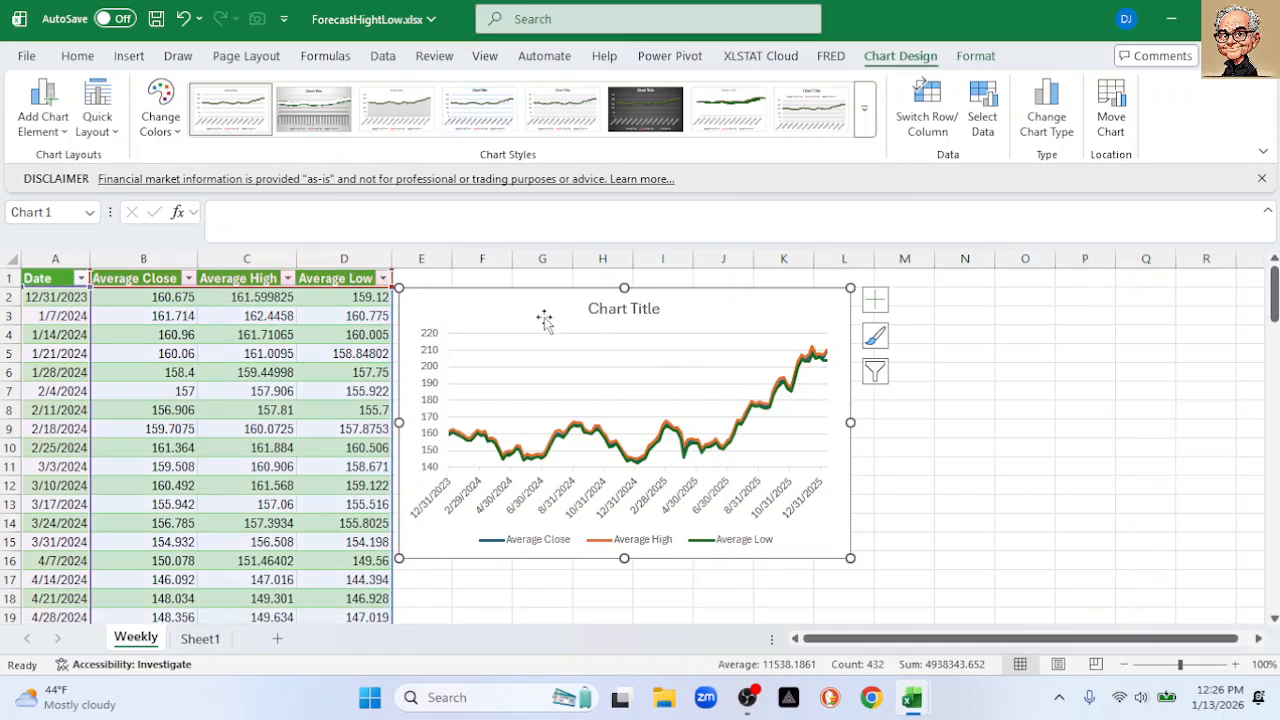
key("Delete")
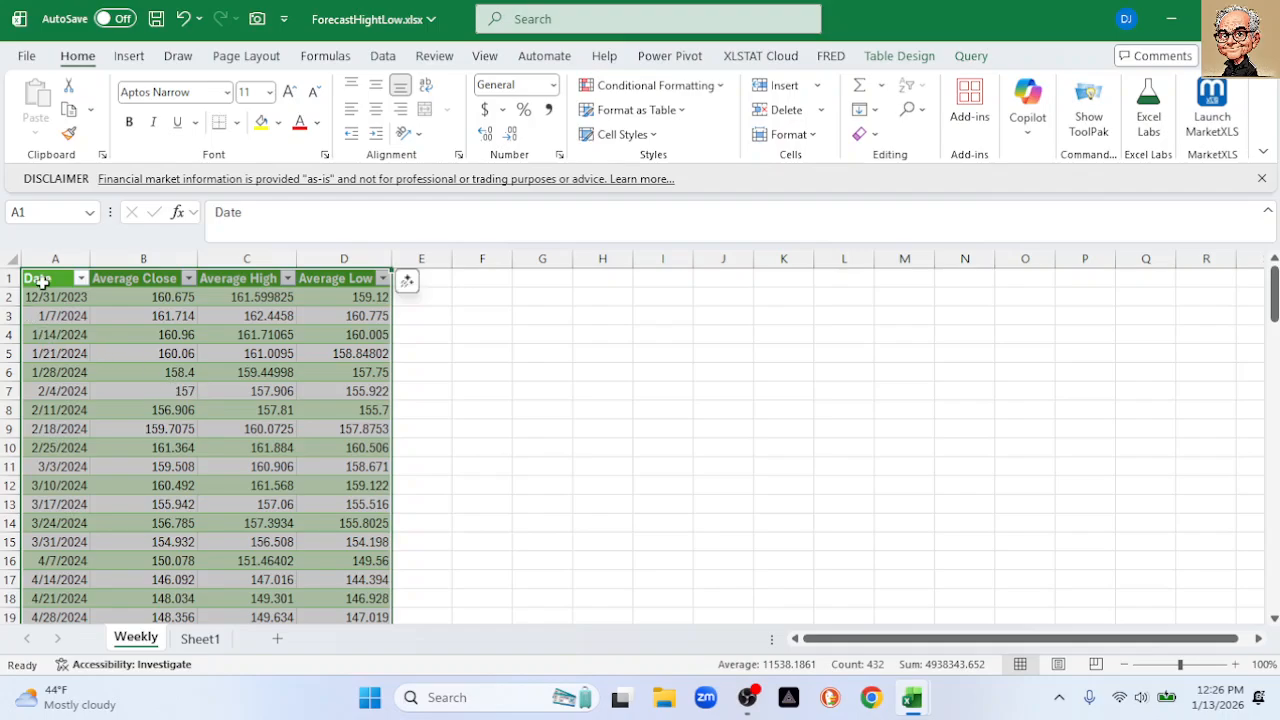
From cell A1, open Create Forecast Worksheet for the Weekly data
left_click(43, 281)
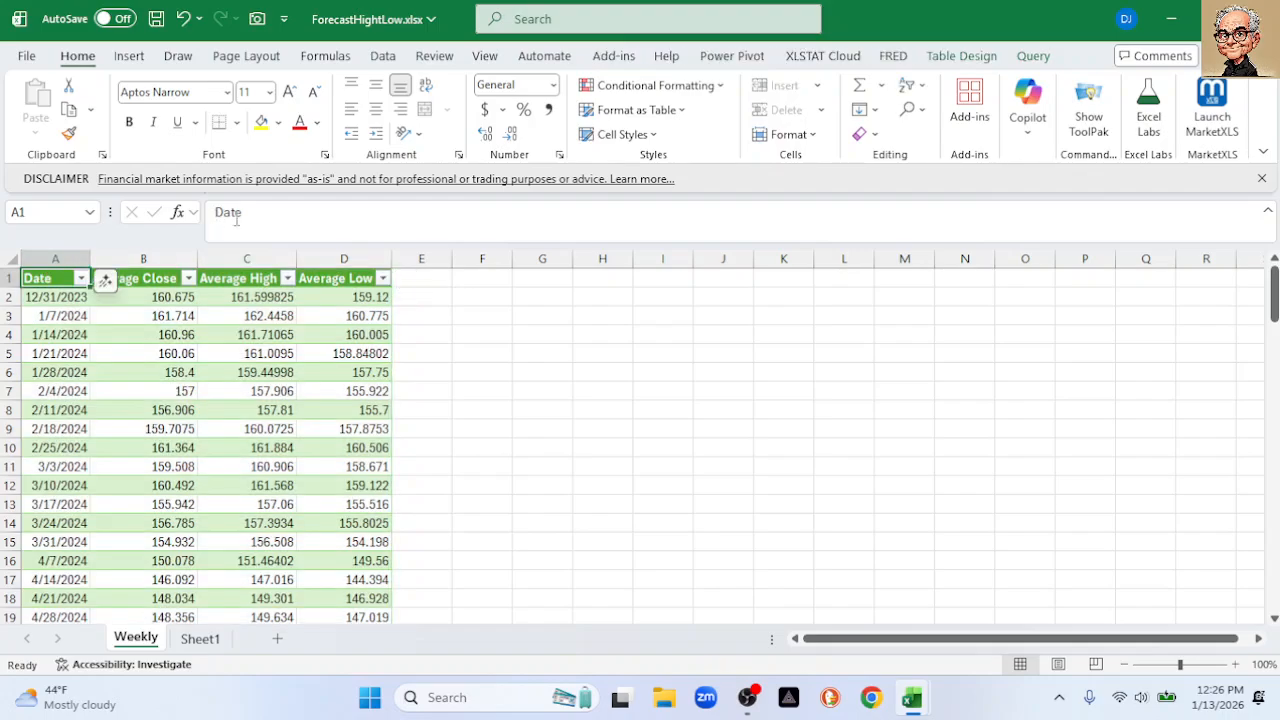
left_click(383, 56)
left_click(1018, 120)
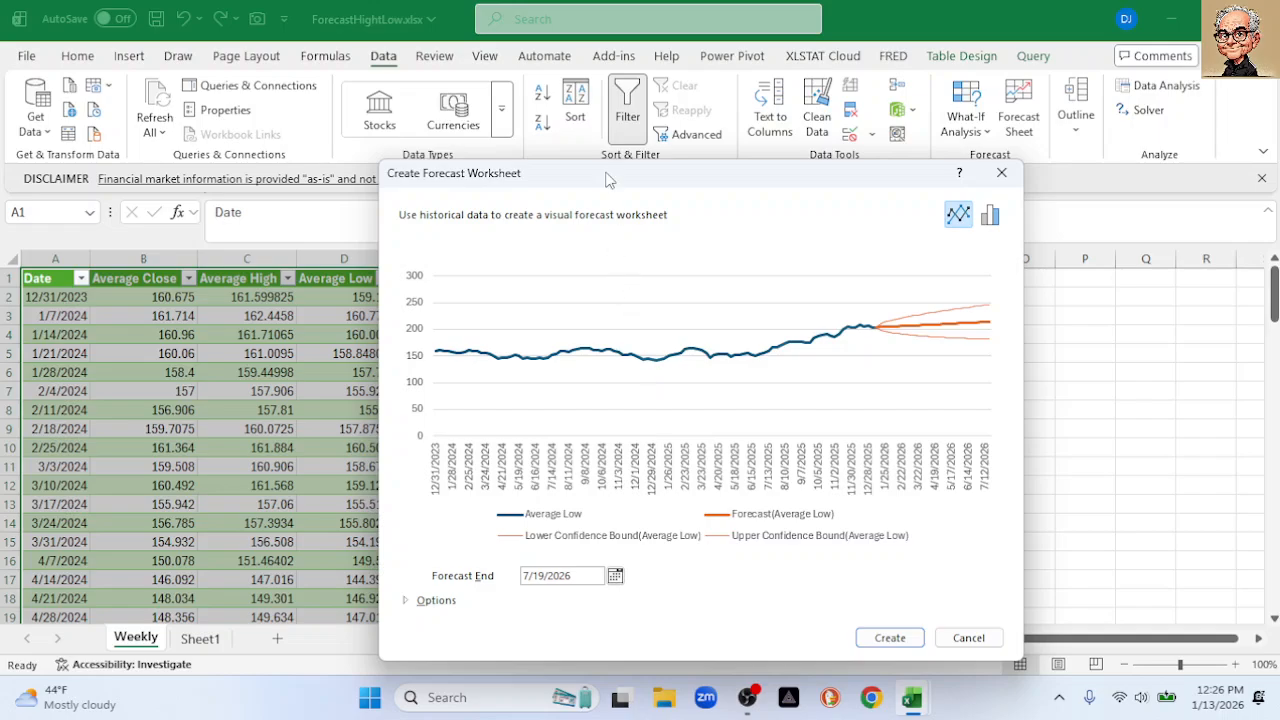
left_click_drag(607, 179, 597, 100)
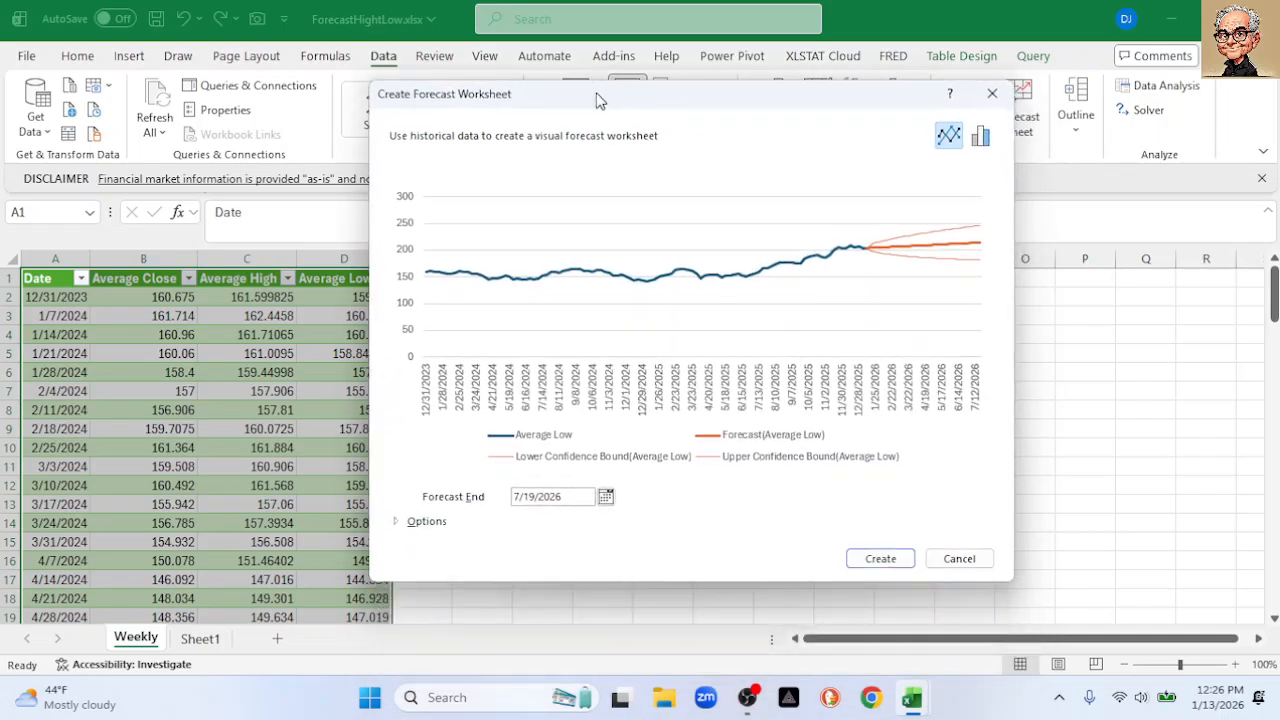
Set Forecast End to 2/1/2026 and turn off the confidence interval
left_click(606, 497)
left_click(608, 519)
left_click(608, 519)
left_click(608, 519)
left_click(608, 519)
left_click(608, 519)
left_click(608, 519)
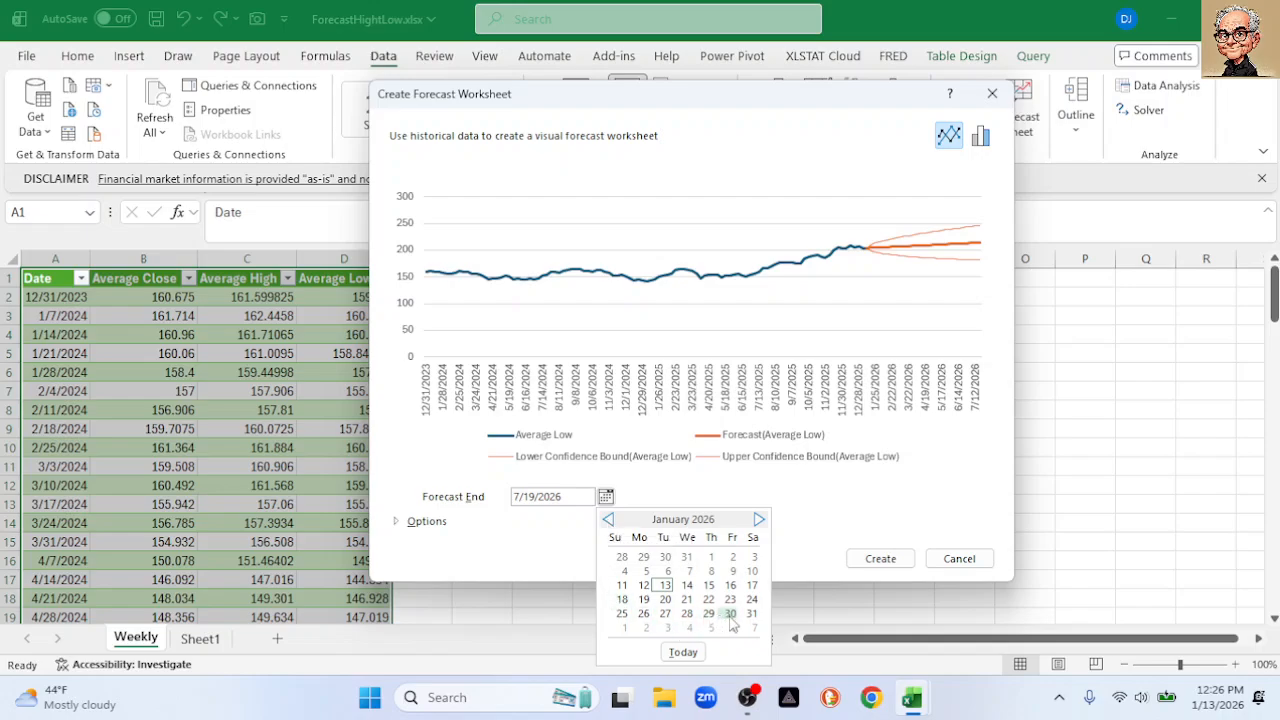
left_click(759, 521)
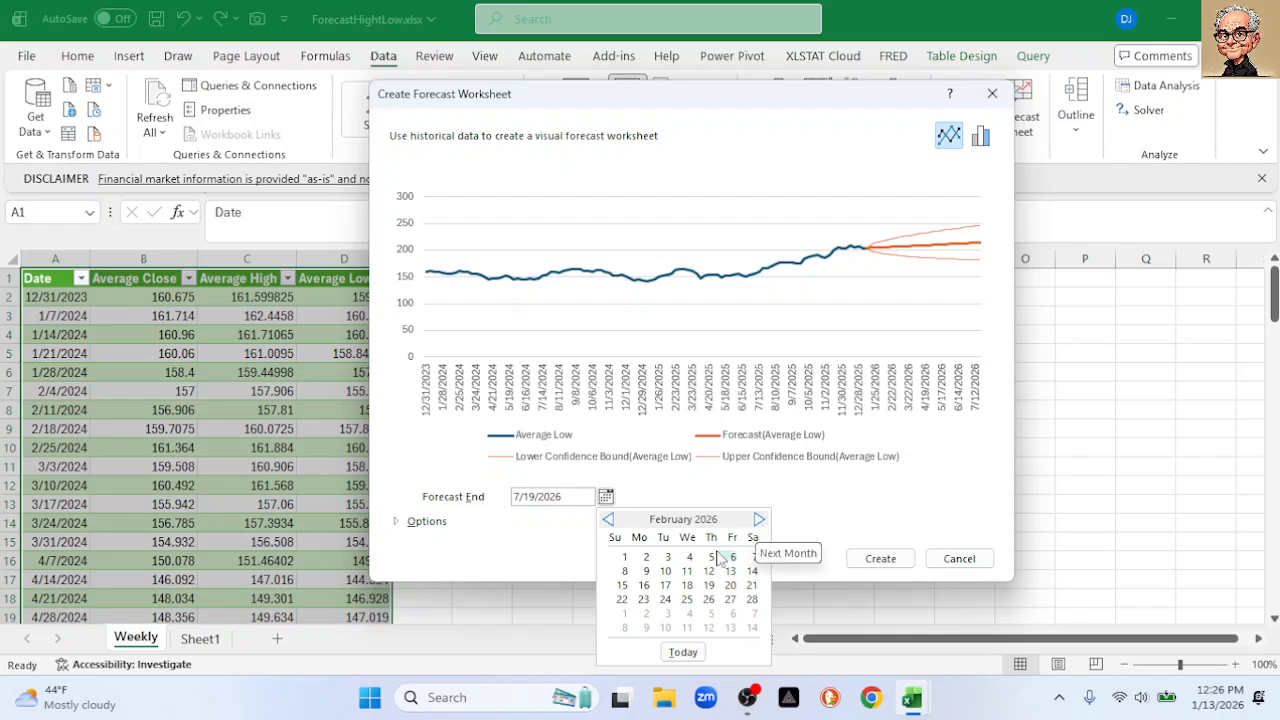
left_click(626, 559)
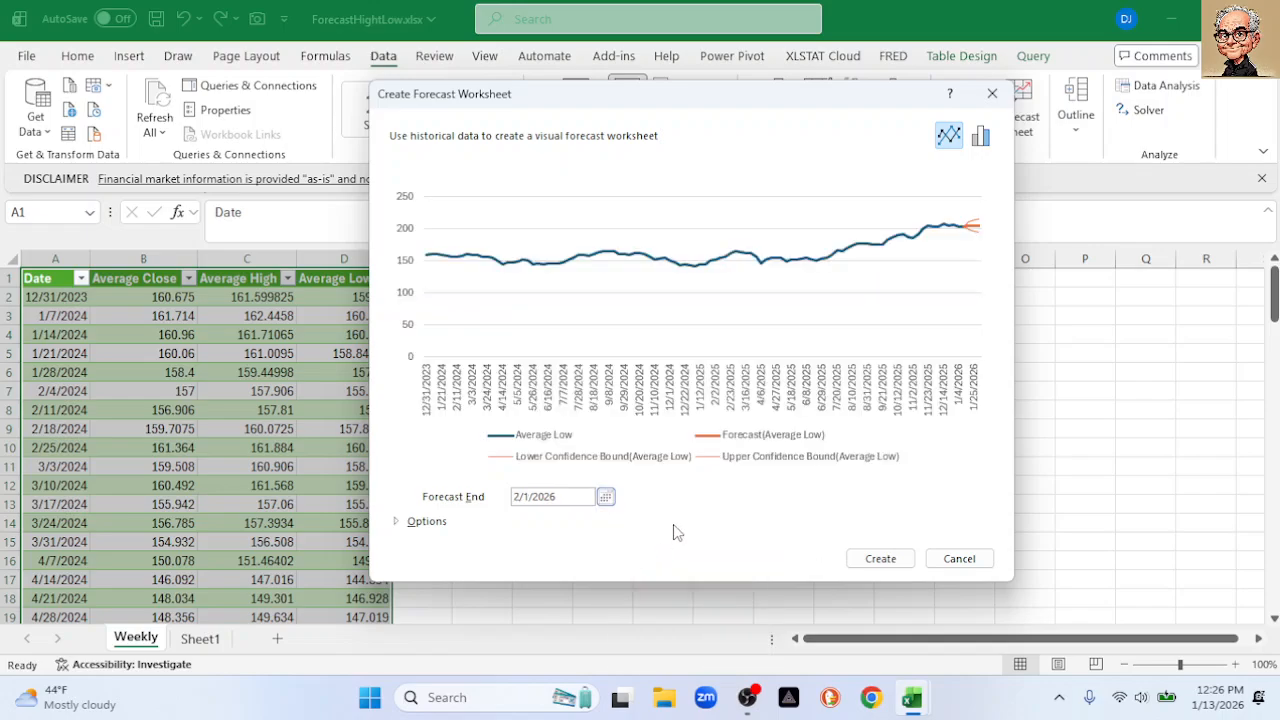
left_click(397, 522)
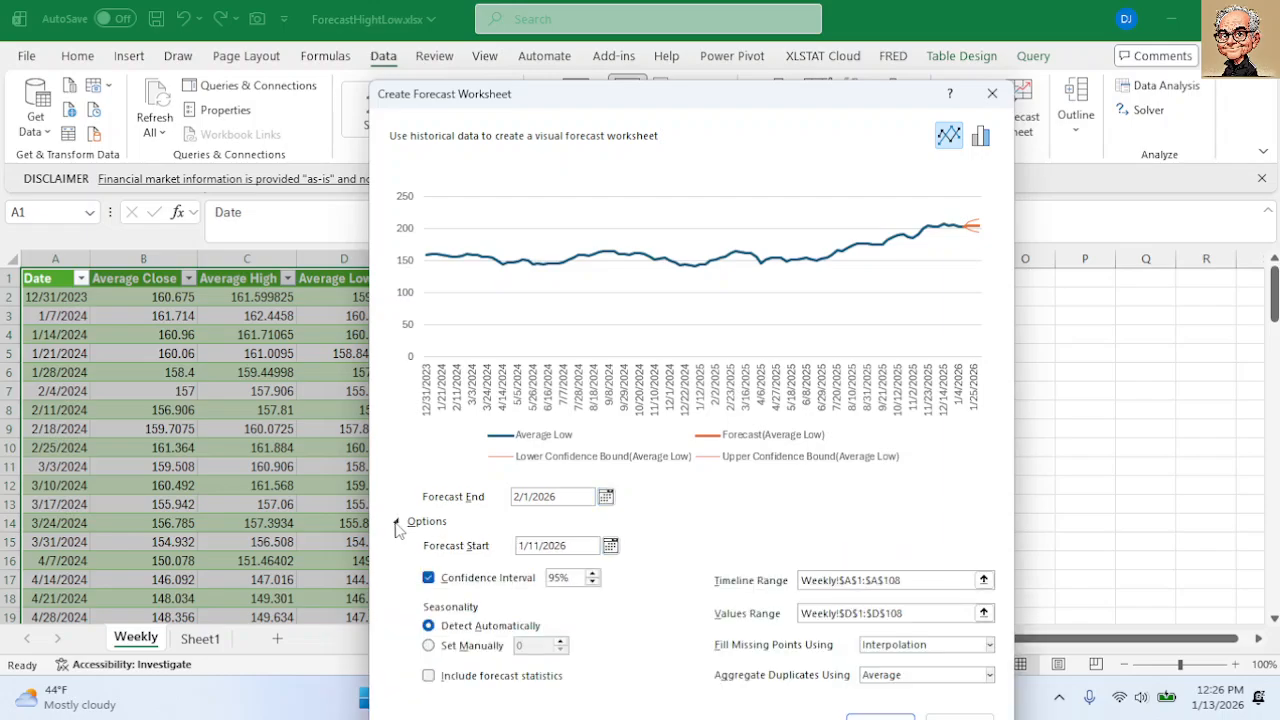
left_click(428, 578)
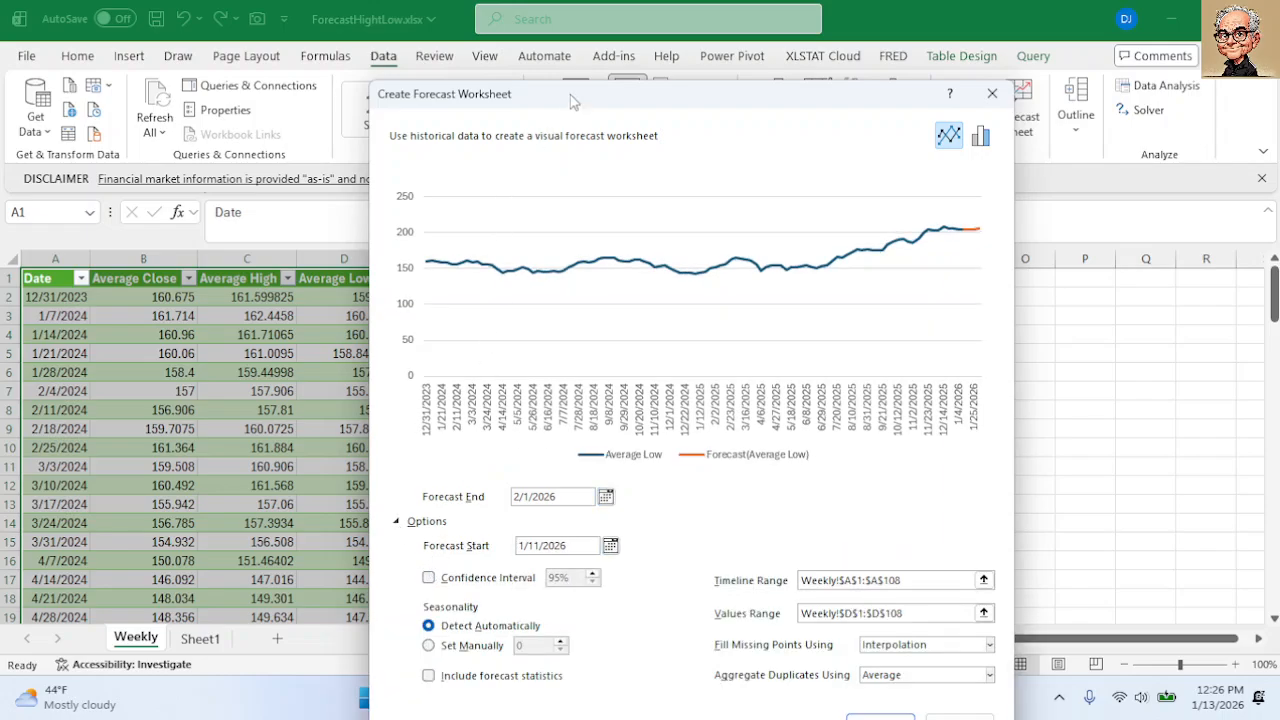
Set Forecast Start to 1/11/2026 and create the Average Low forecast sheet
left_click_drag(573, 100, 579, 39)
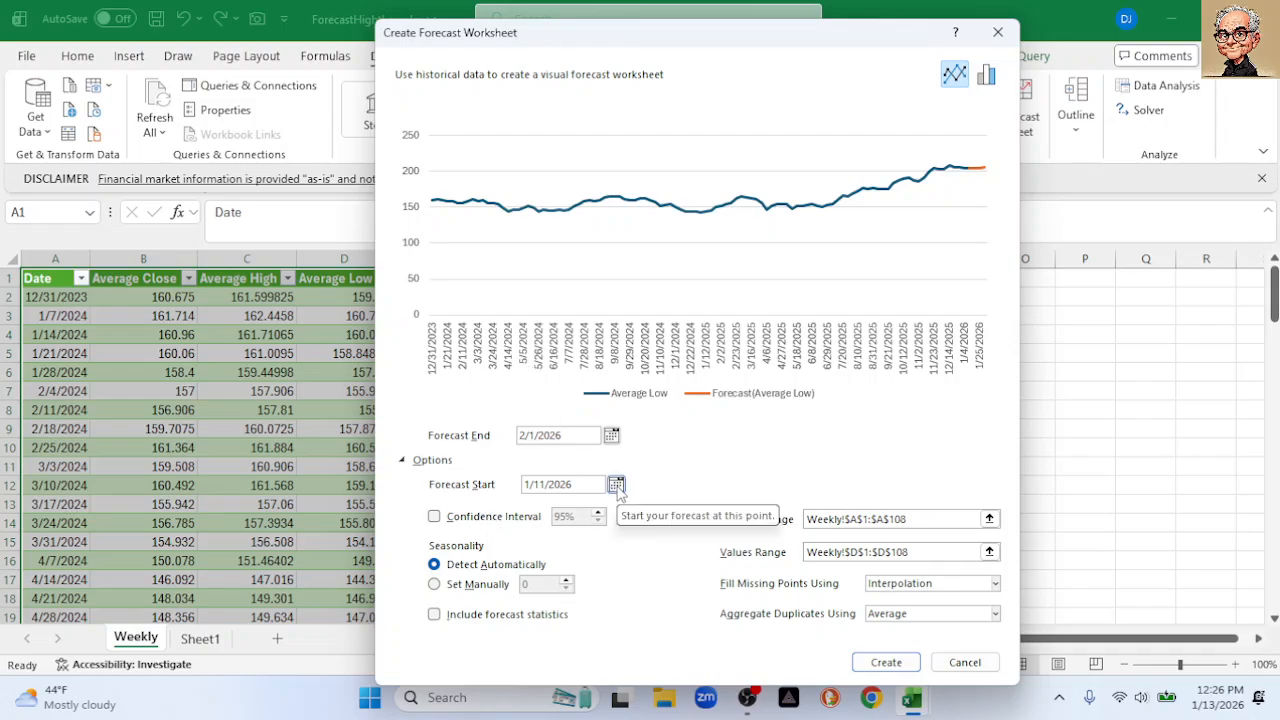
left_click(616, 485)
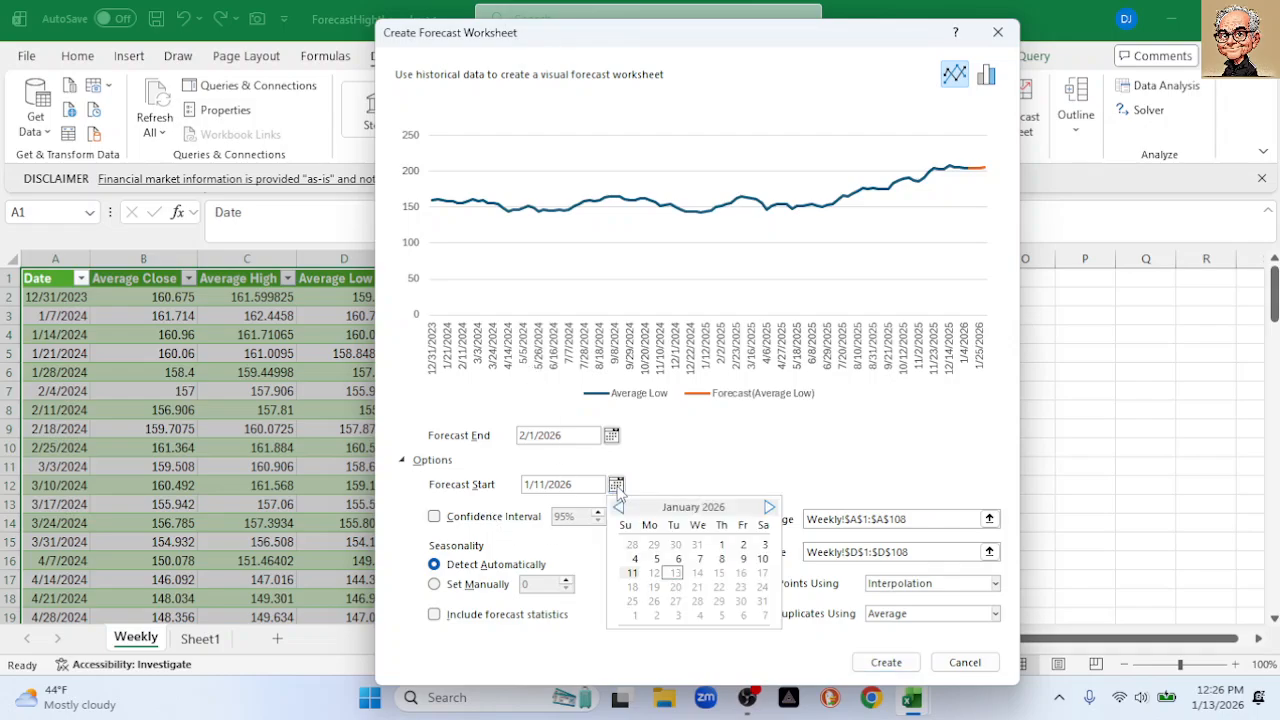
left_click(721, 546)
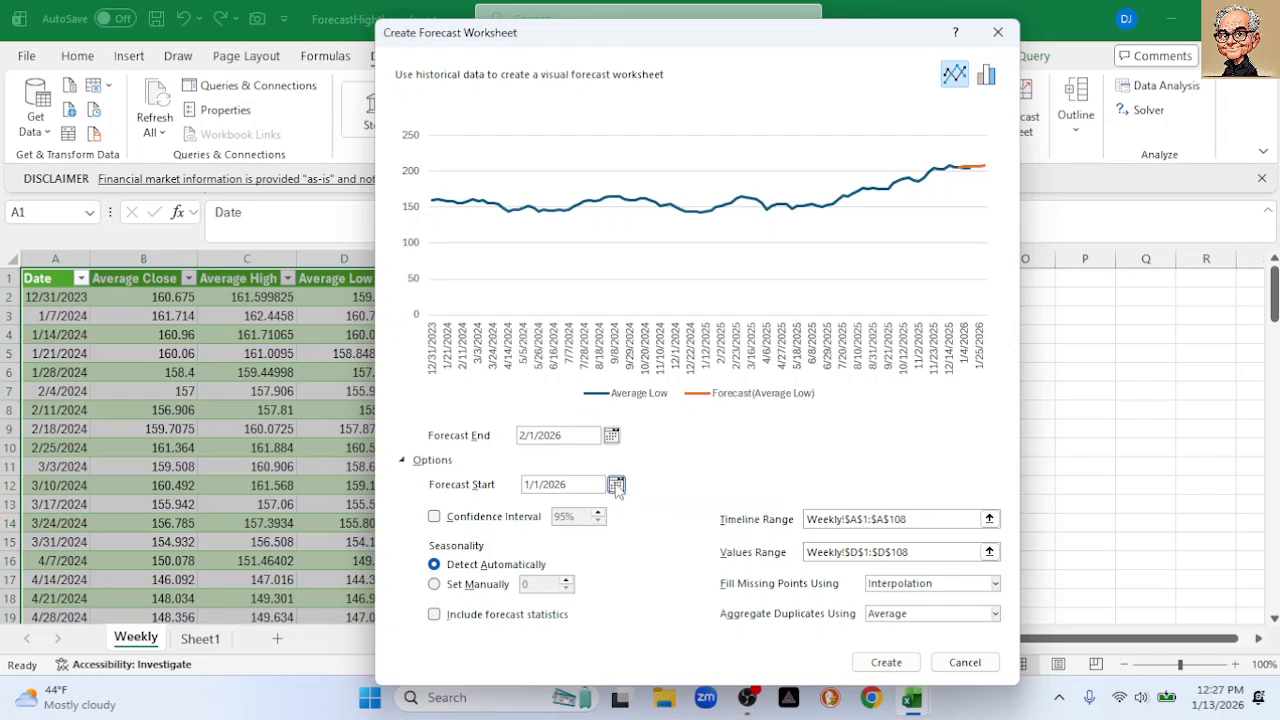
left_click(616, 484)
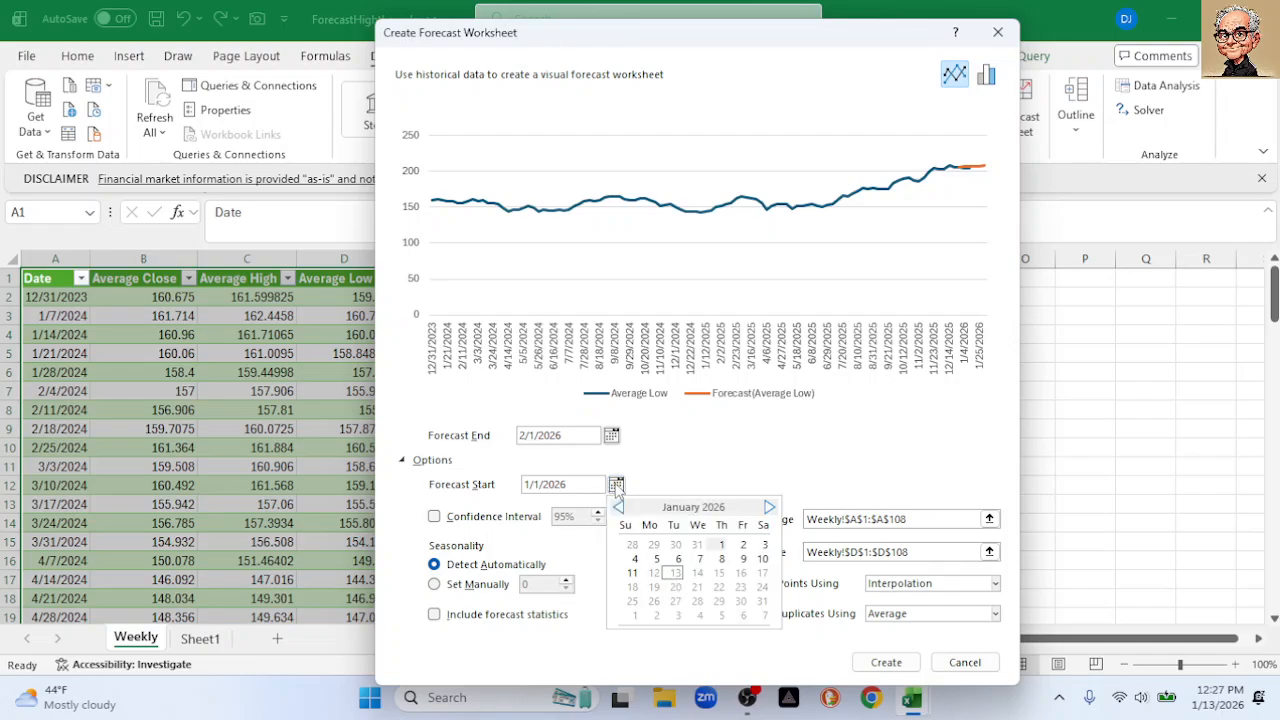
left_click(633, 574)
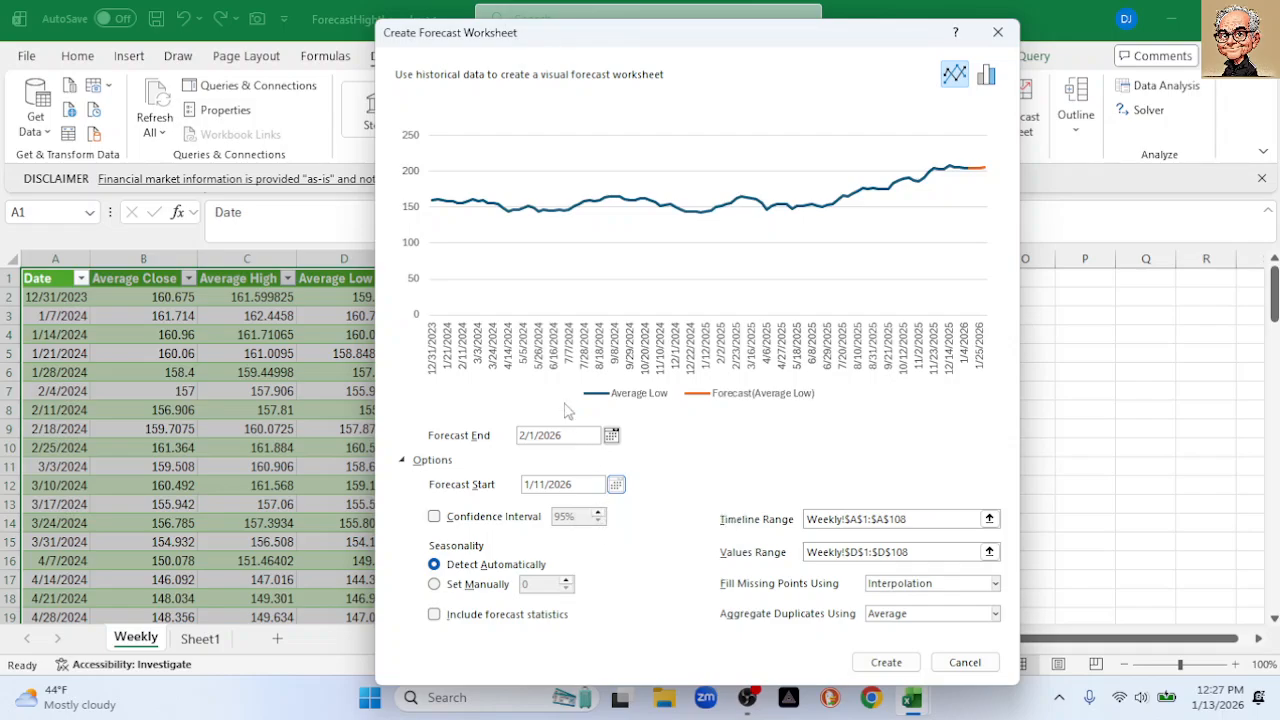
left_click_drag(577, 38, 525, 24)
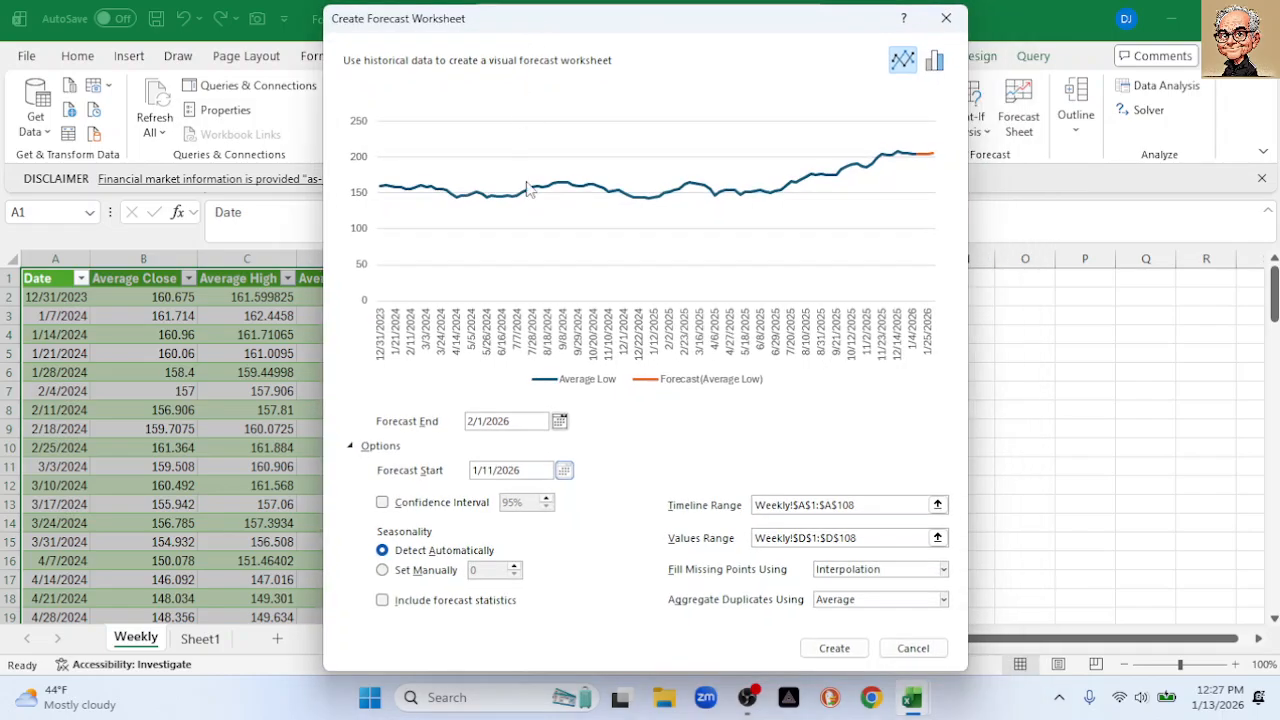
left_click(831, 648)
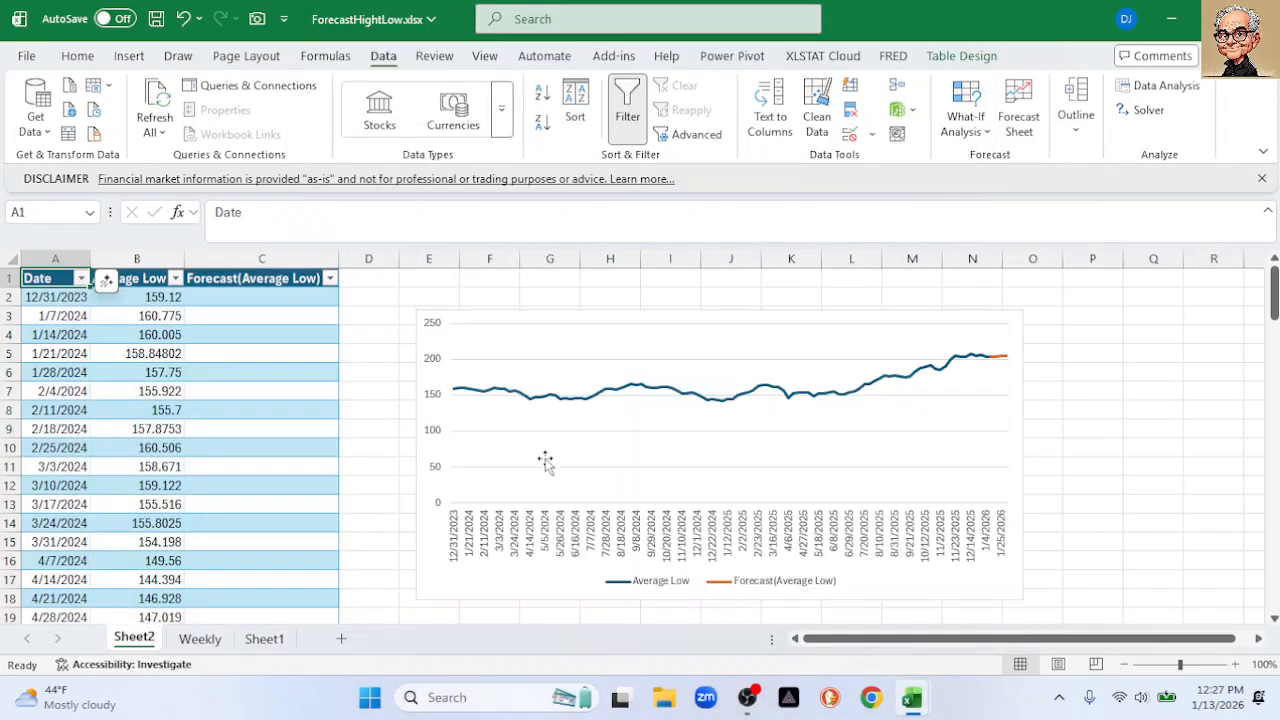
Set the Average Low forecast chart's vertical axis minimum to 140 (140–220), then show the Weekly sheet
double_click(436, 401)
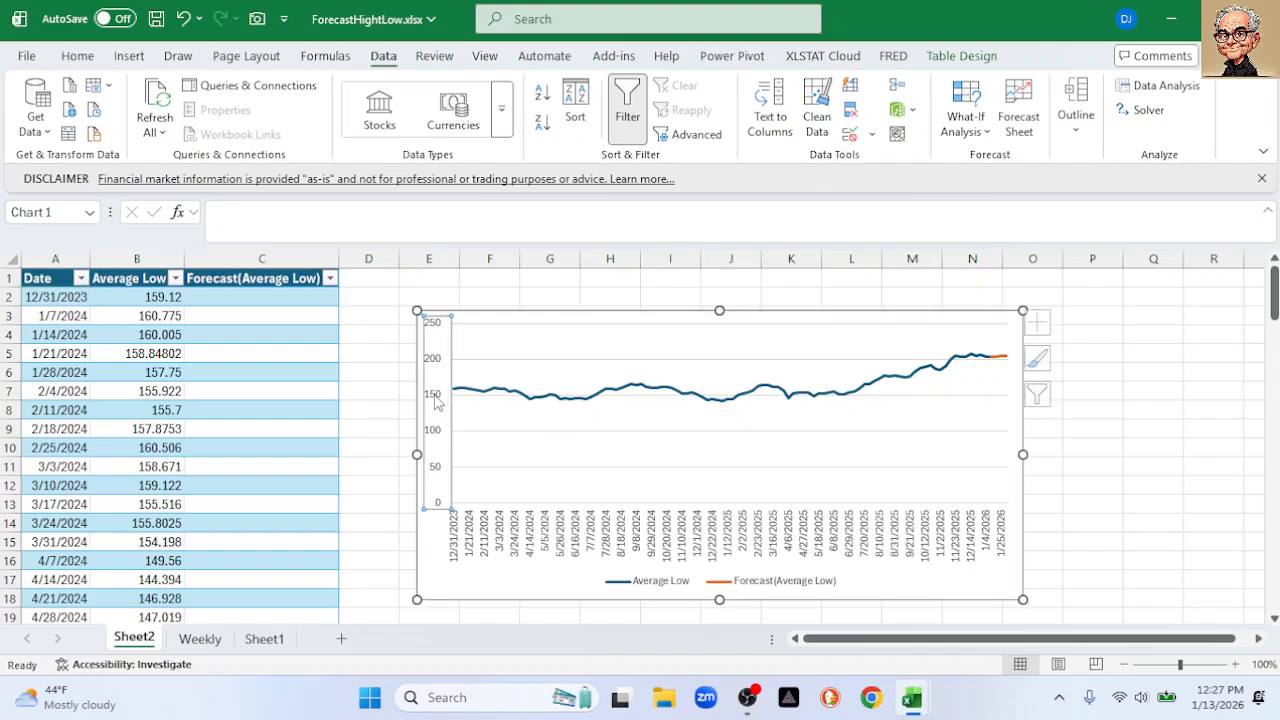
left_click(1183, 437)
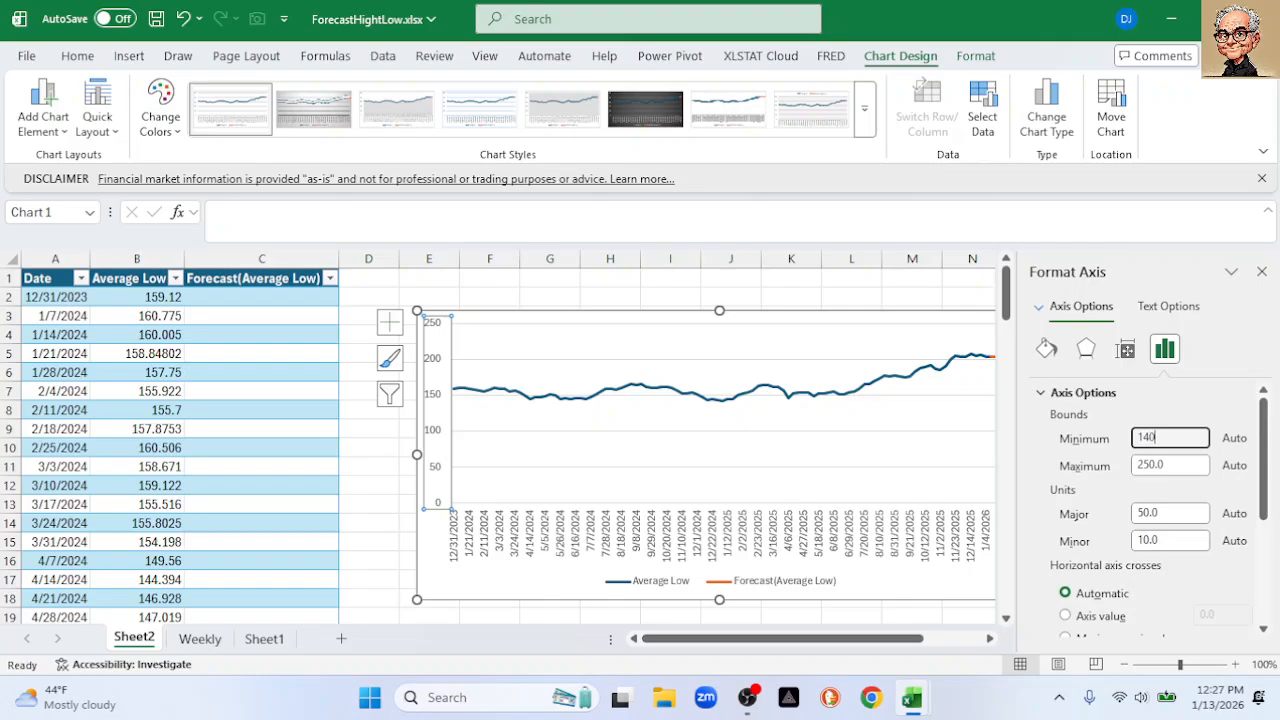
key("Return")
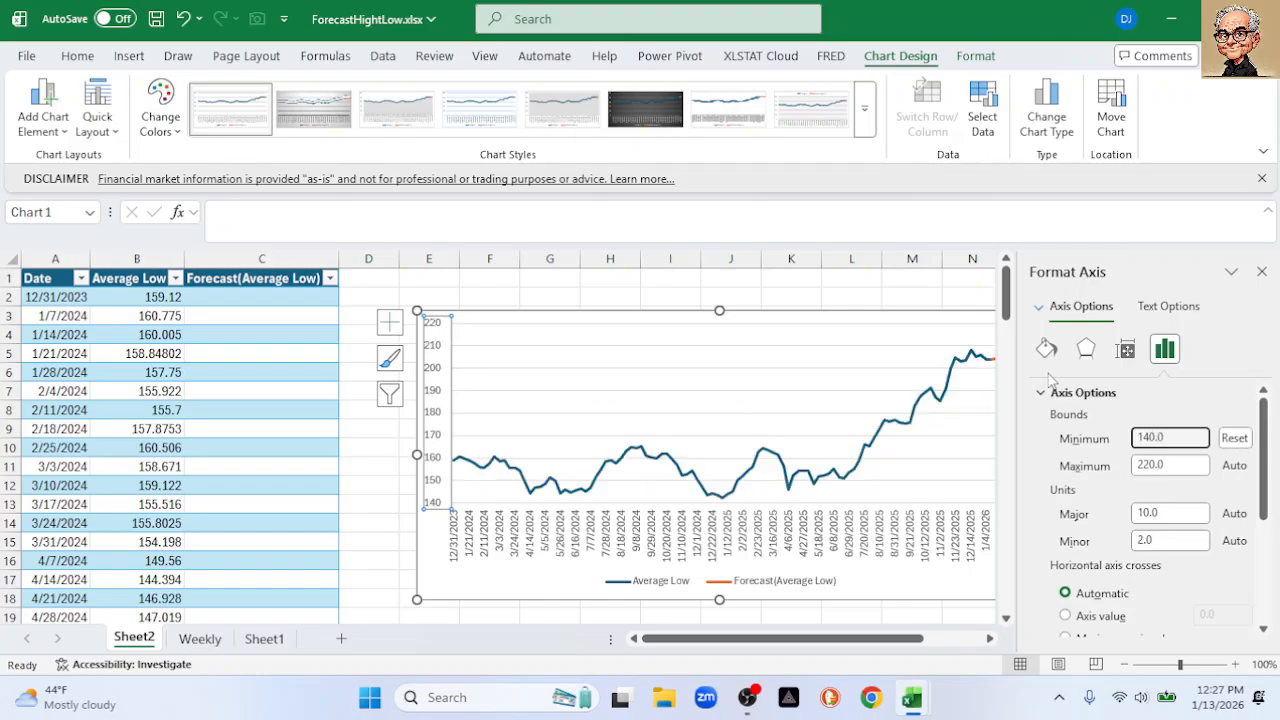
left_click(1262, 271)
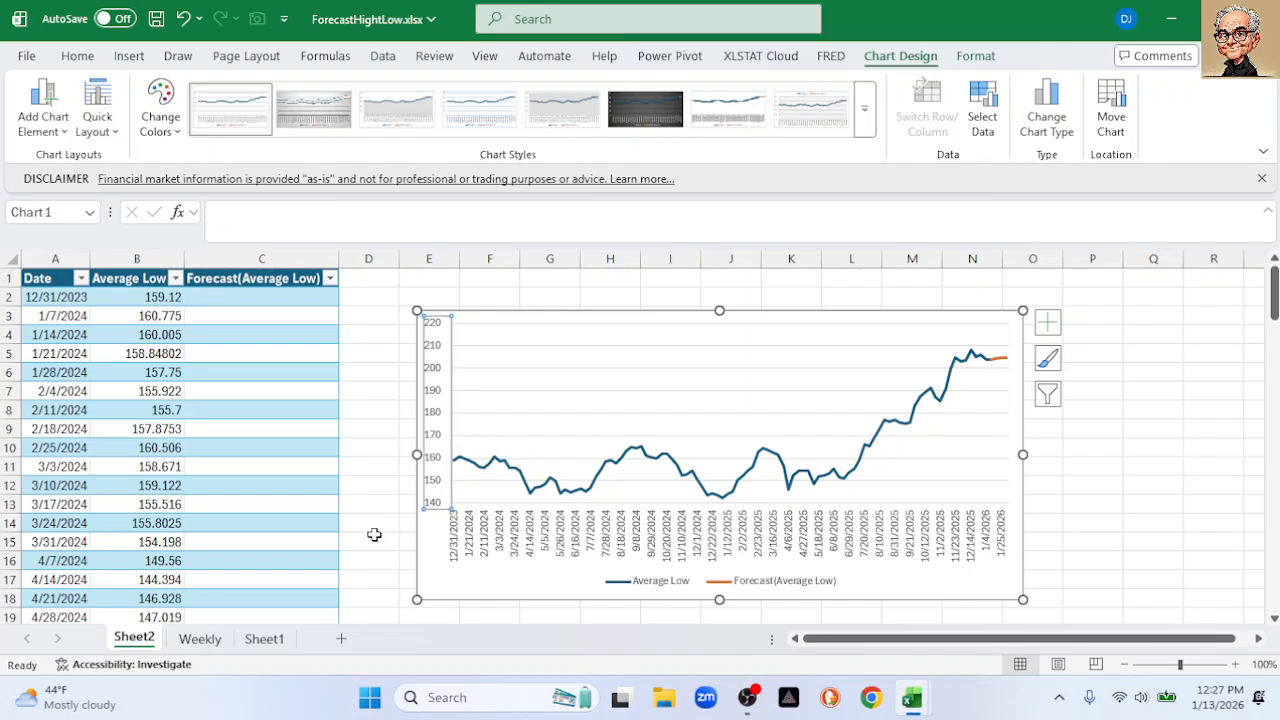
left_click(203, 641)
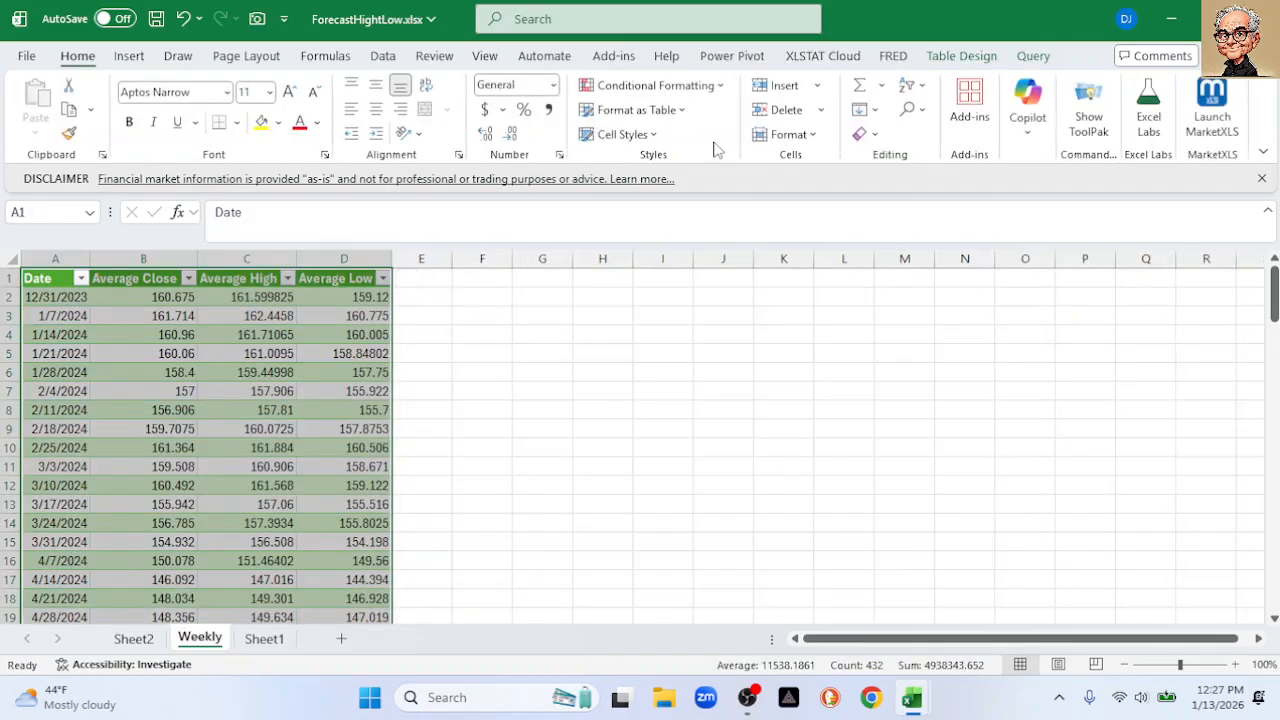
left_click(383, 56)
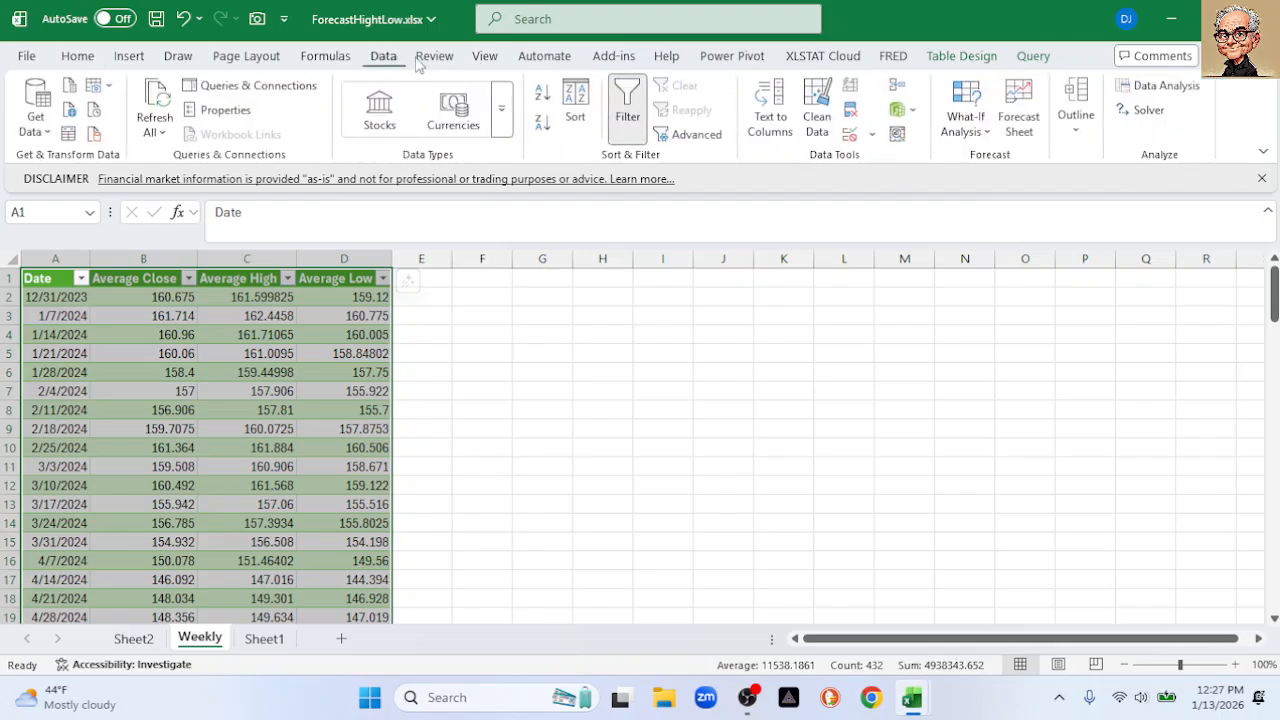
left_click(1020, 122)
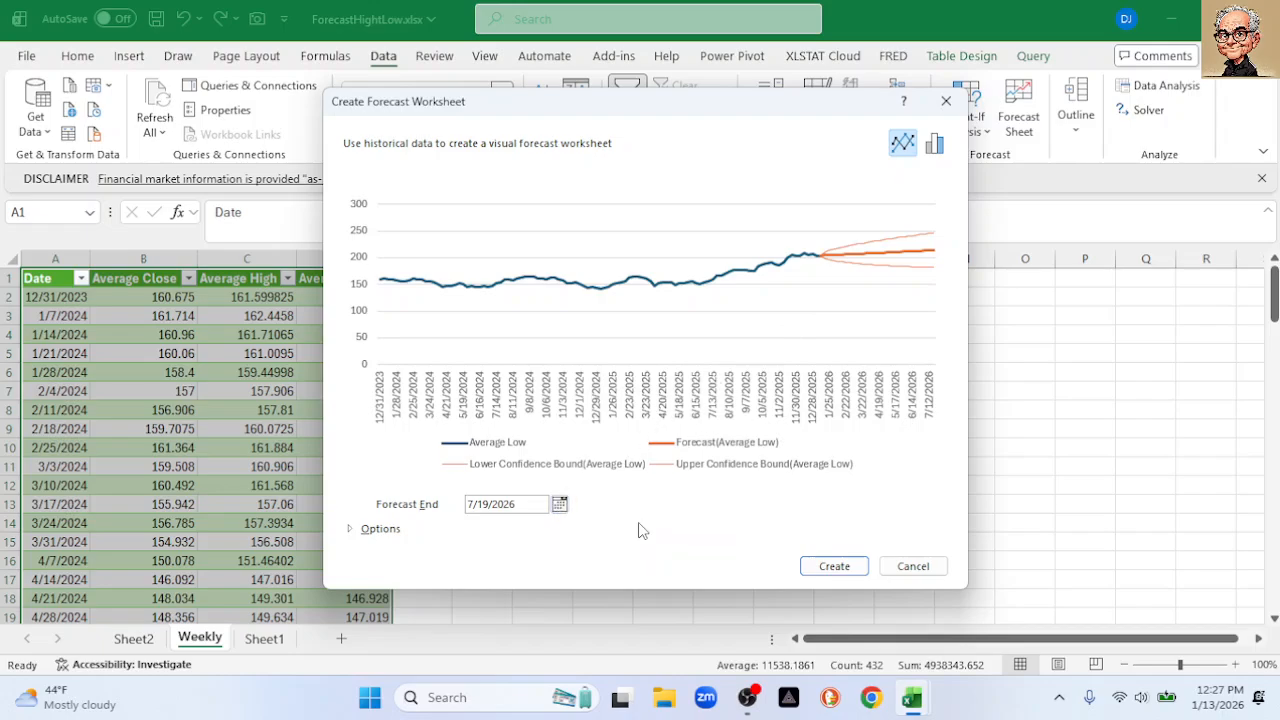
left_click(913, 566)
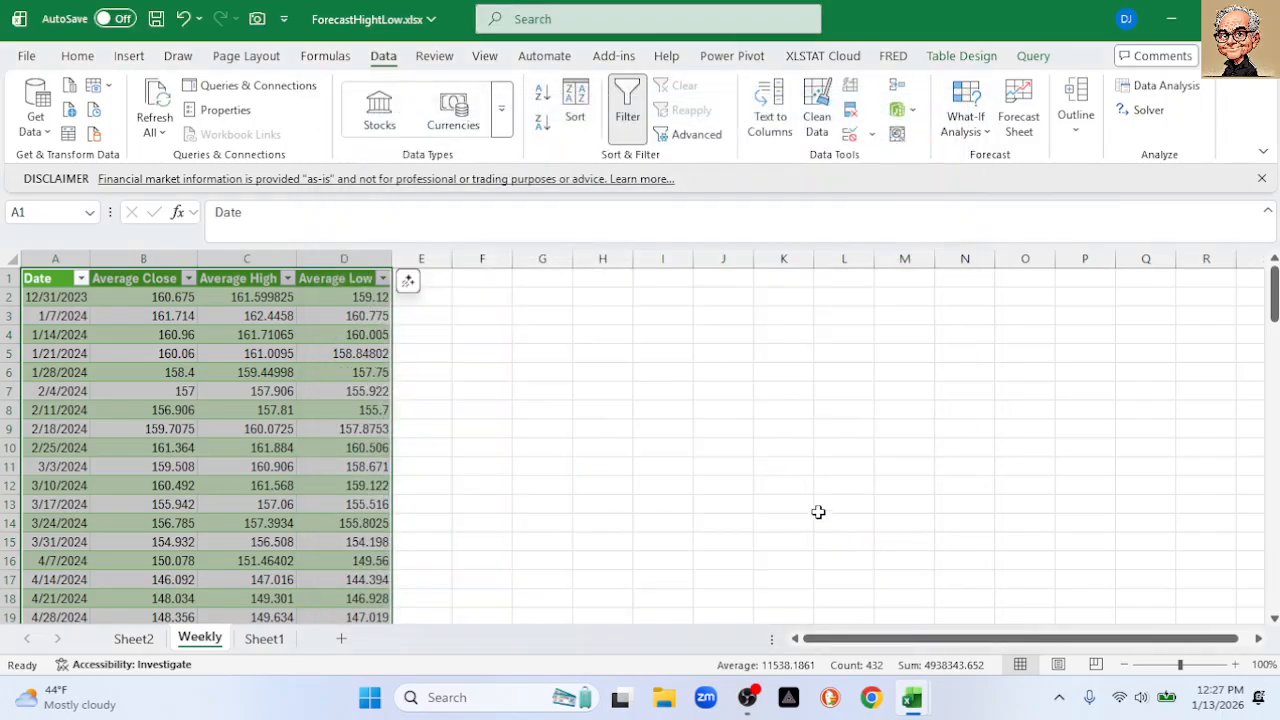
left_click(758, 473)
left_click(75, 259)
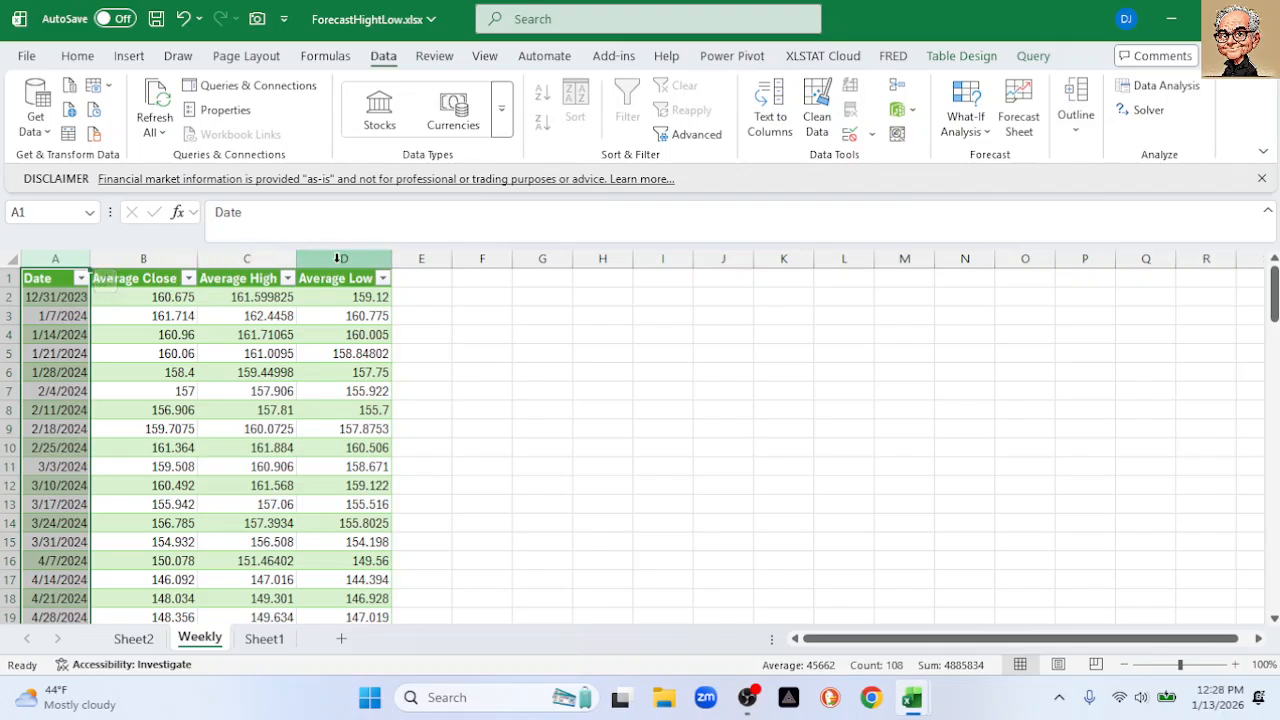
left_click(337, 259, "ctrl")
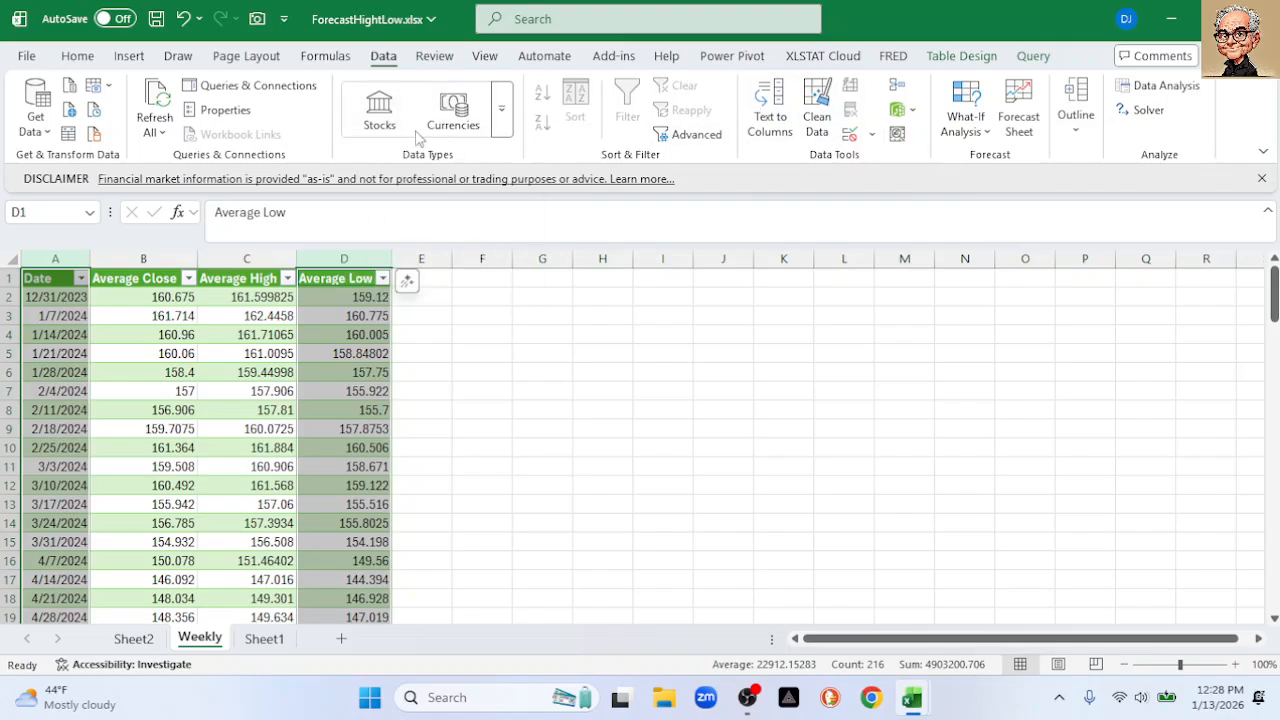
left_click(538, 385)
left_click(53, 260)
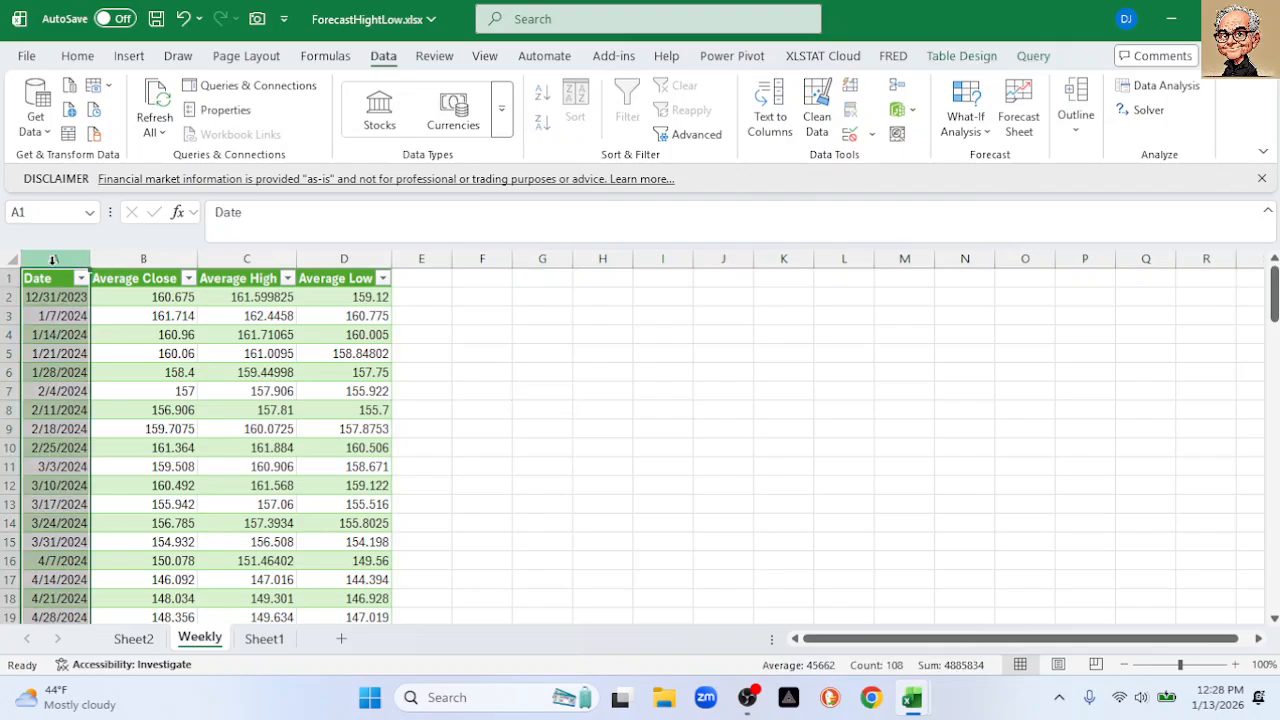
left_click(332, 256, "shift")
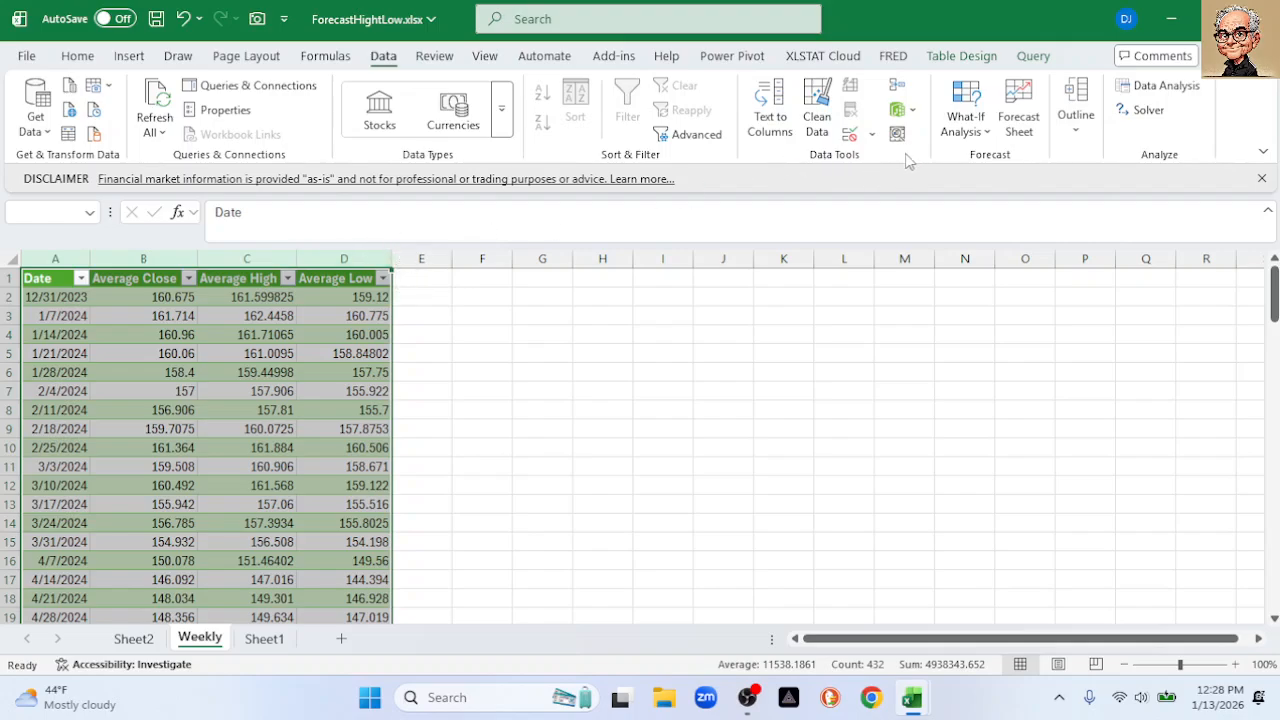
left_click(1018, 118)
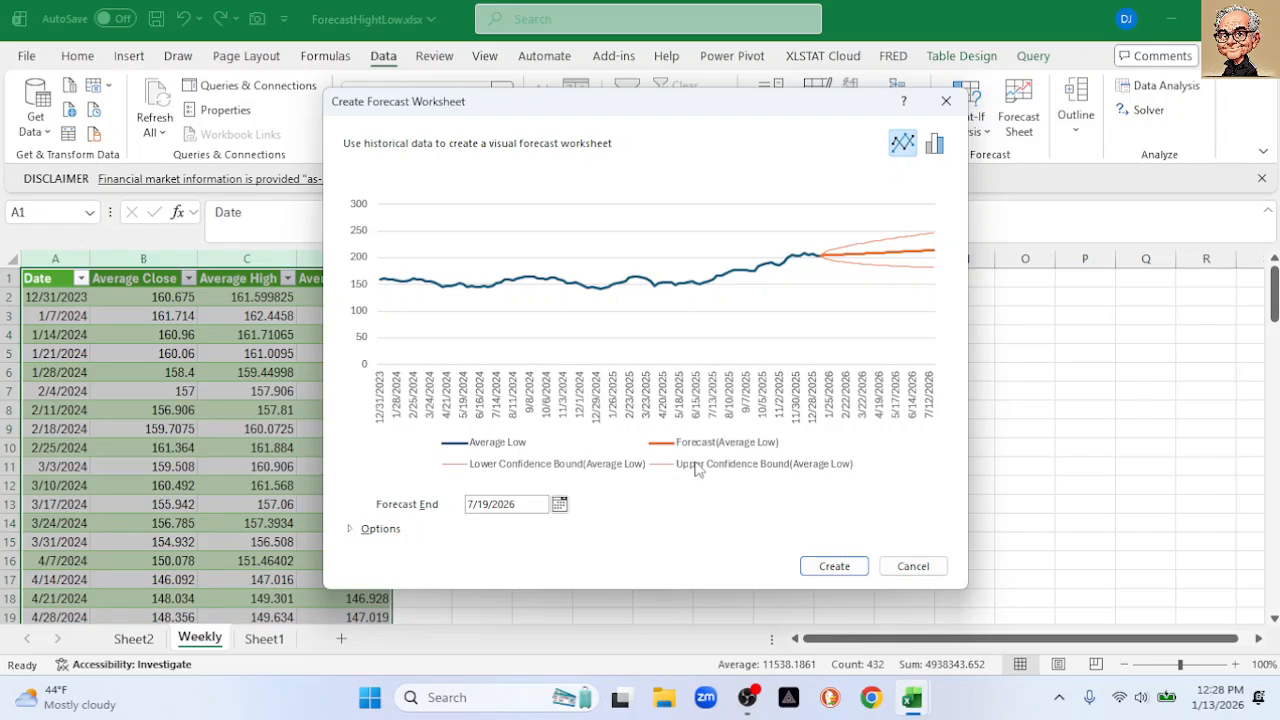
left_click(905, 568)
left_click(740, 462)
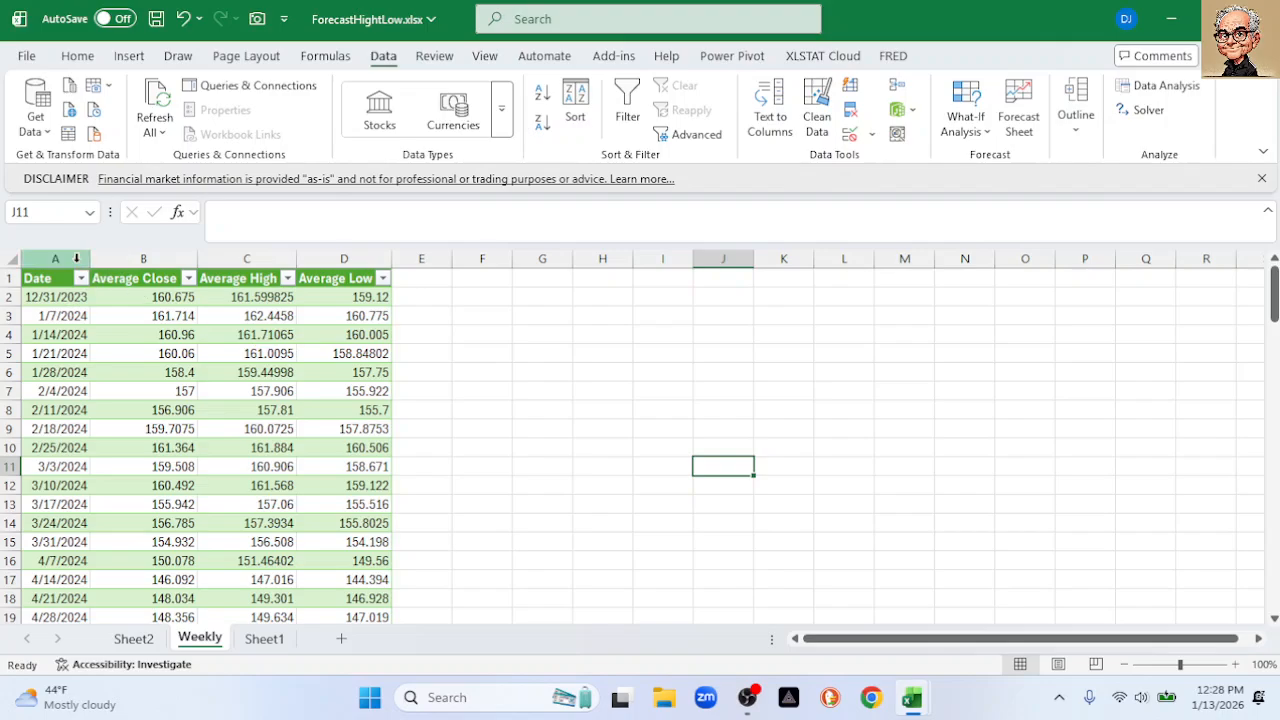
left_click(55, 258)
Rename the Sheet2 forecast tab to Low, then switch to Sheet1
left_click(134, 639)
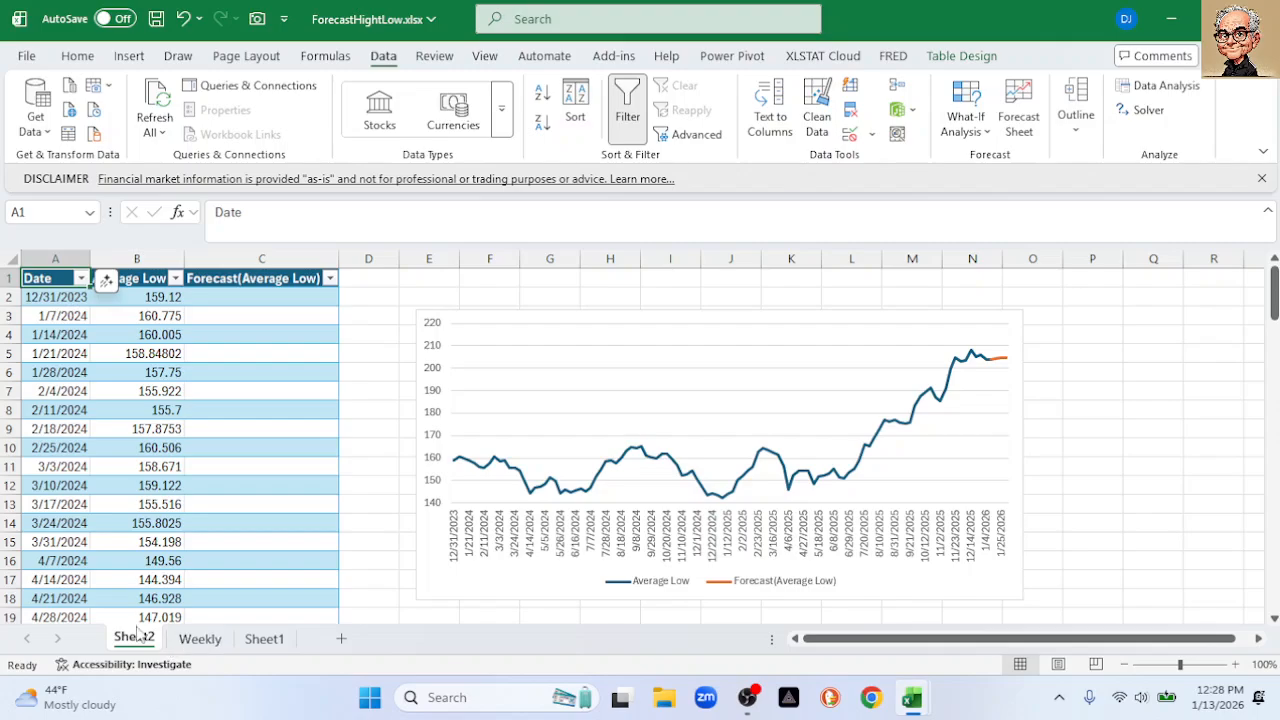
double_click(136, 639)
type("Lowe")
key("BackSpace")
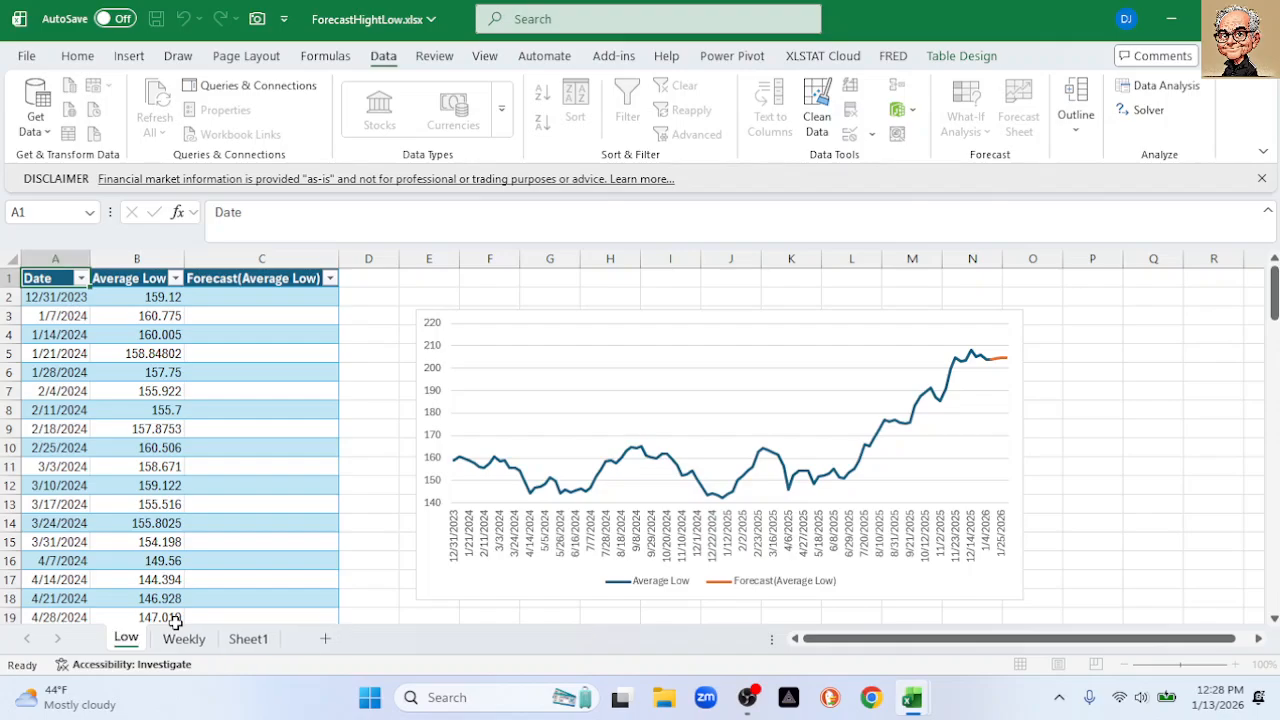
key("Return")
left_click(240, 640)
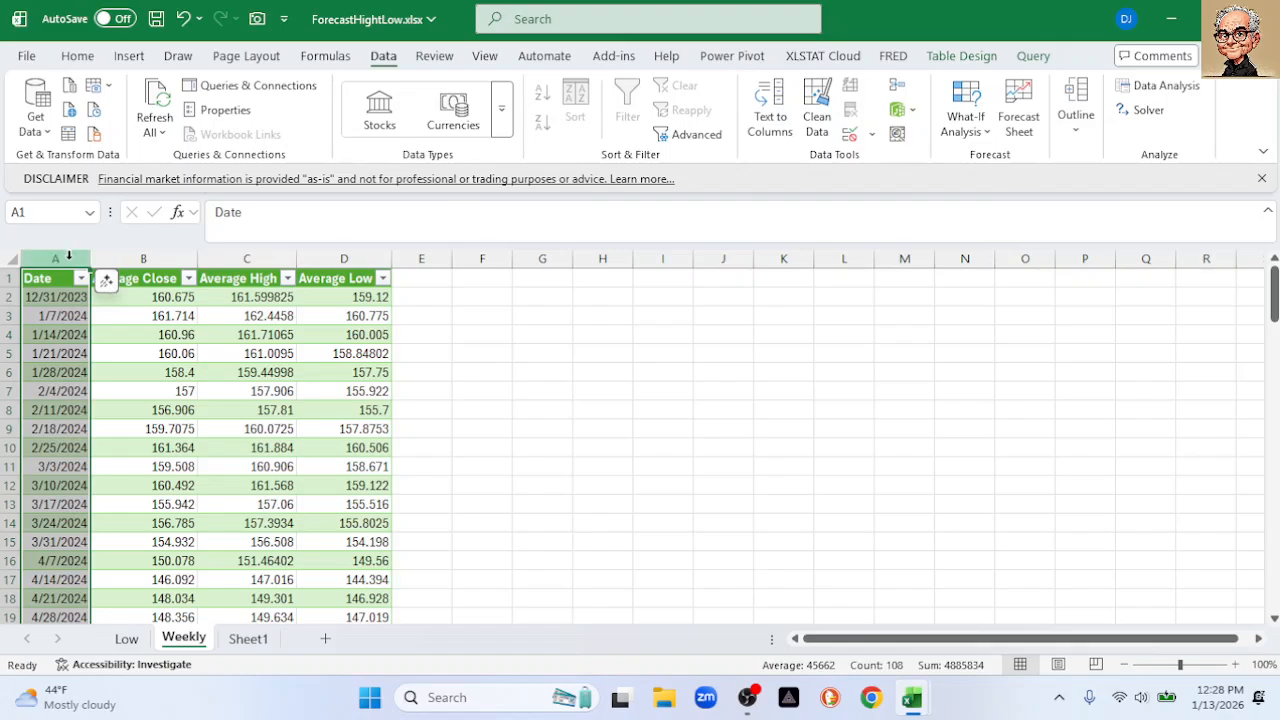
Select Date and Average High, open Forecast Sheet, set Forecast End to 2/12/2026, and expand Options
left_click(265, 258, "ctrl")
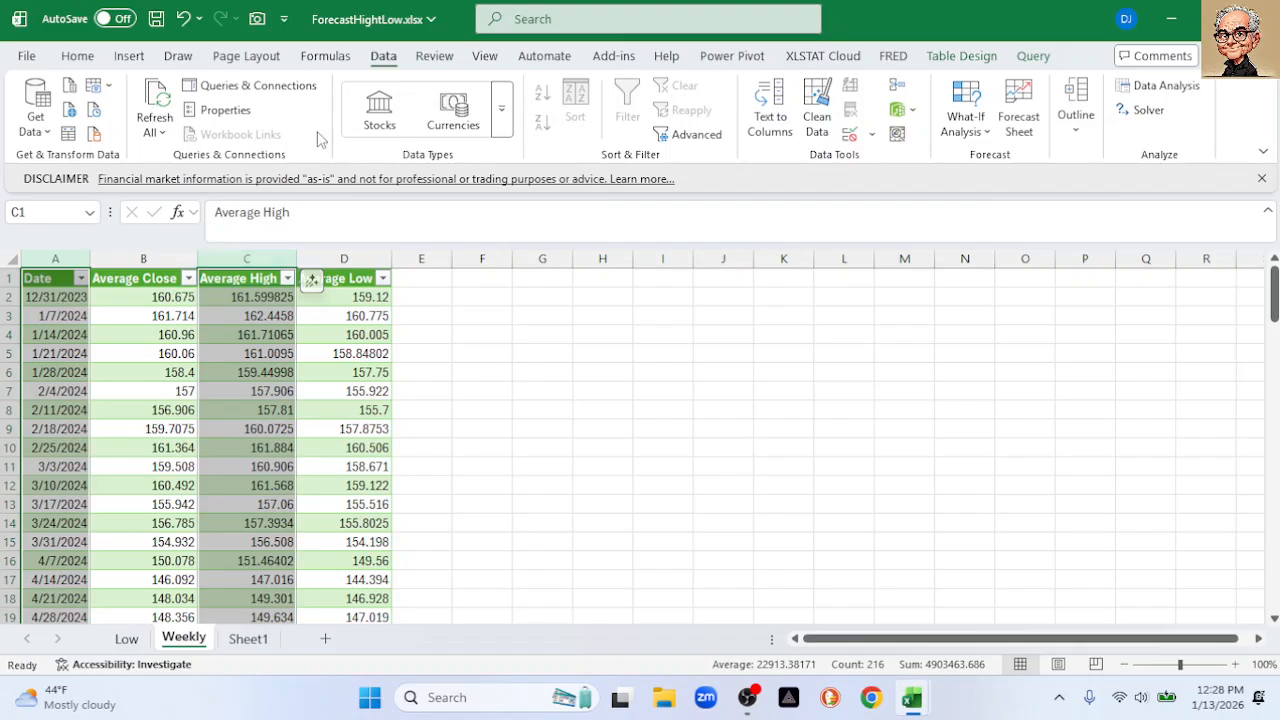
left_click(1020, 122)
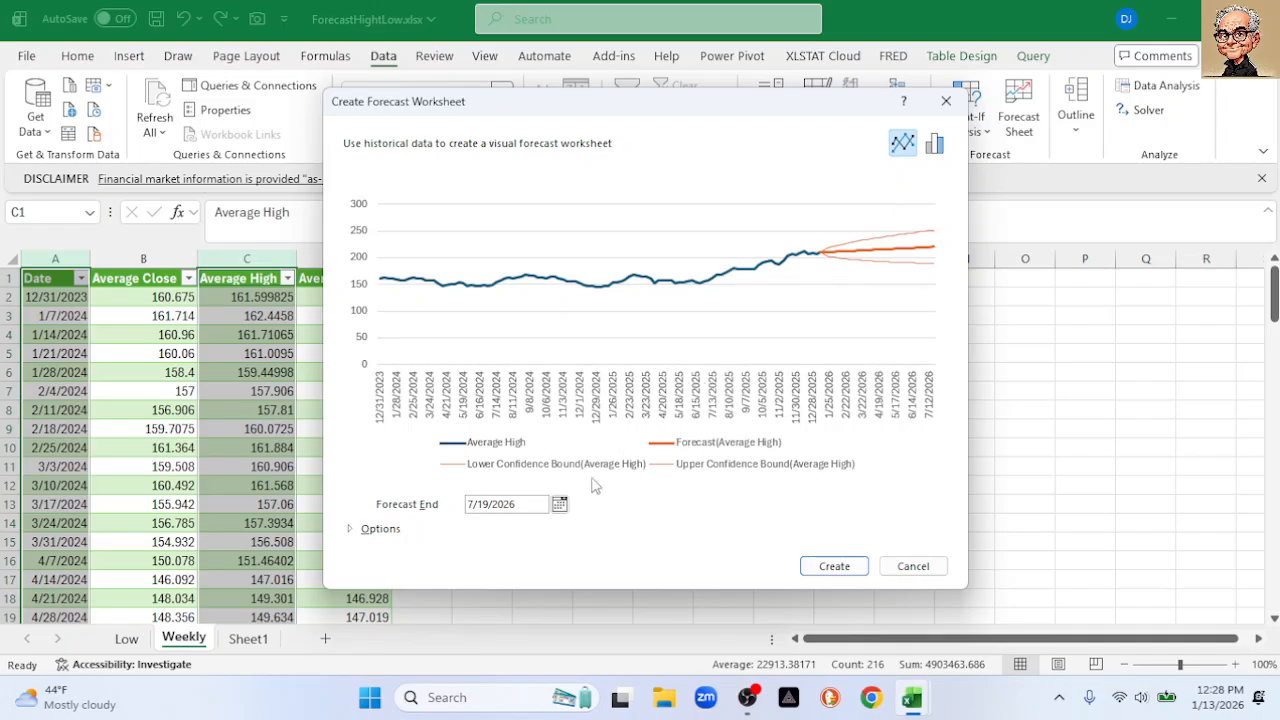
left_click(559, 504)
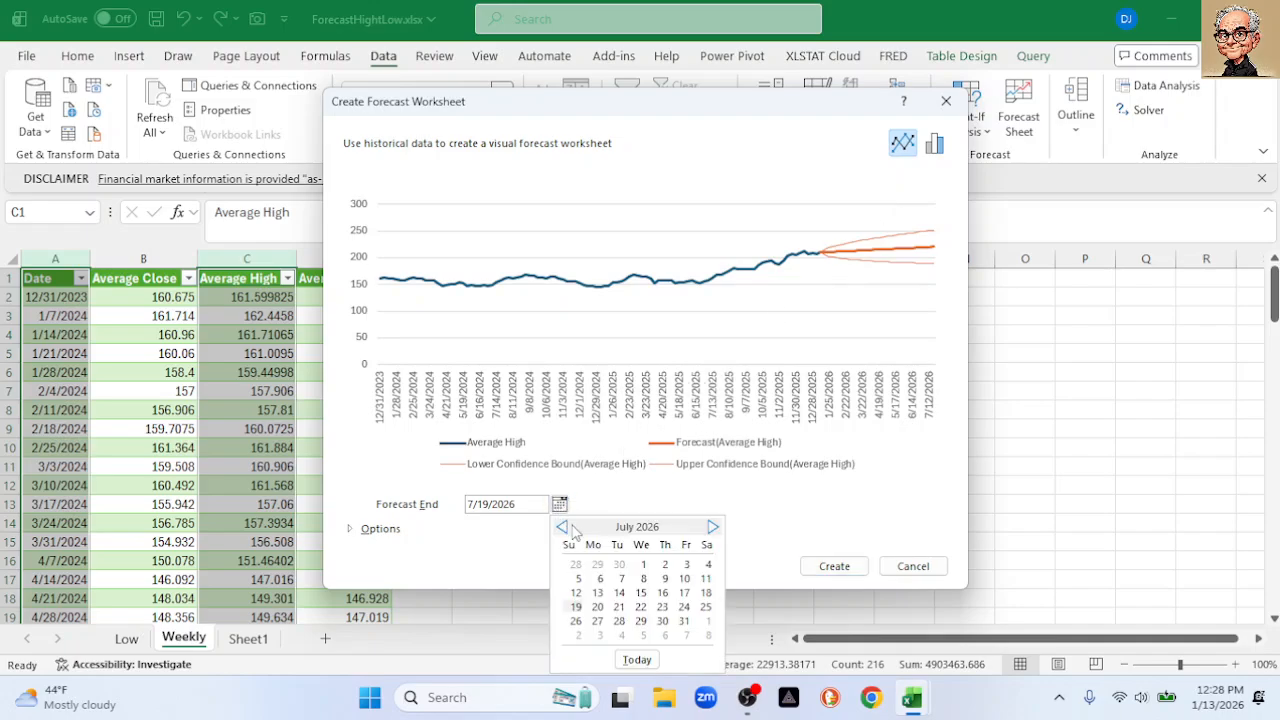
left_click(563, 527)
left_click(563, 527)
left_click(563, 527)
left_click(563, 527)
left_click(563, 527)
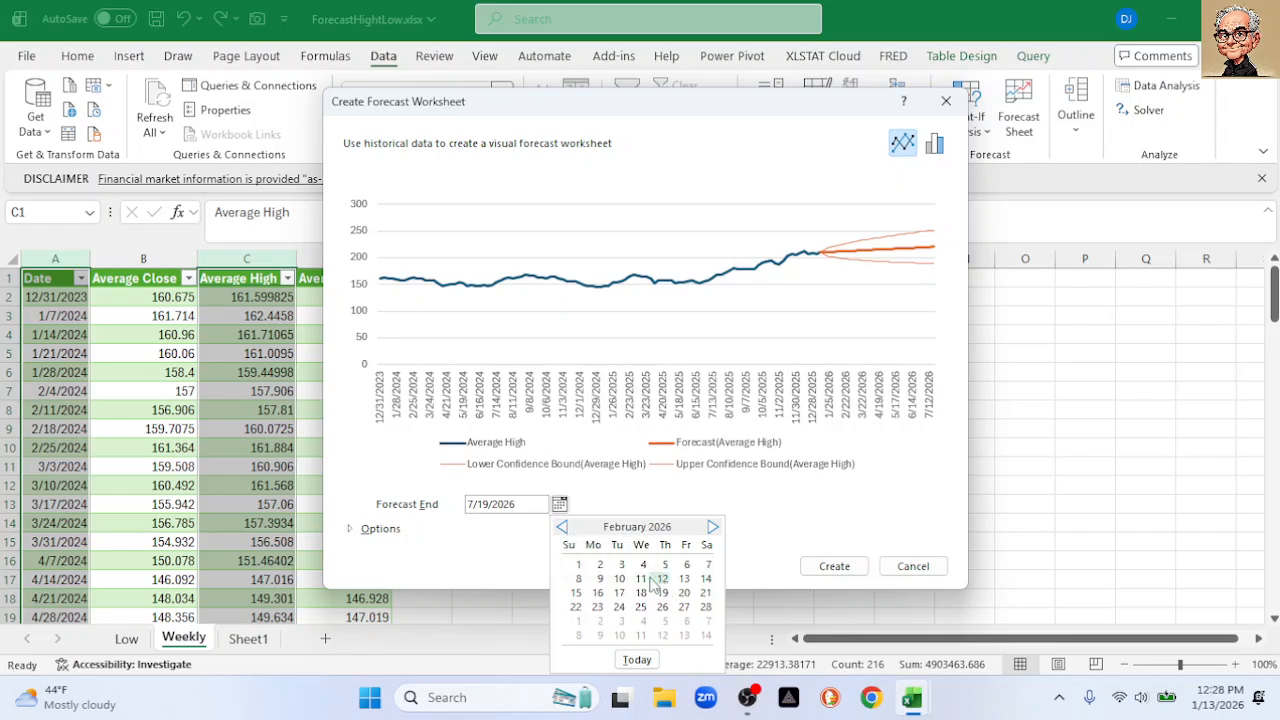
left_click(578, 565)
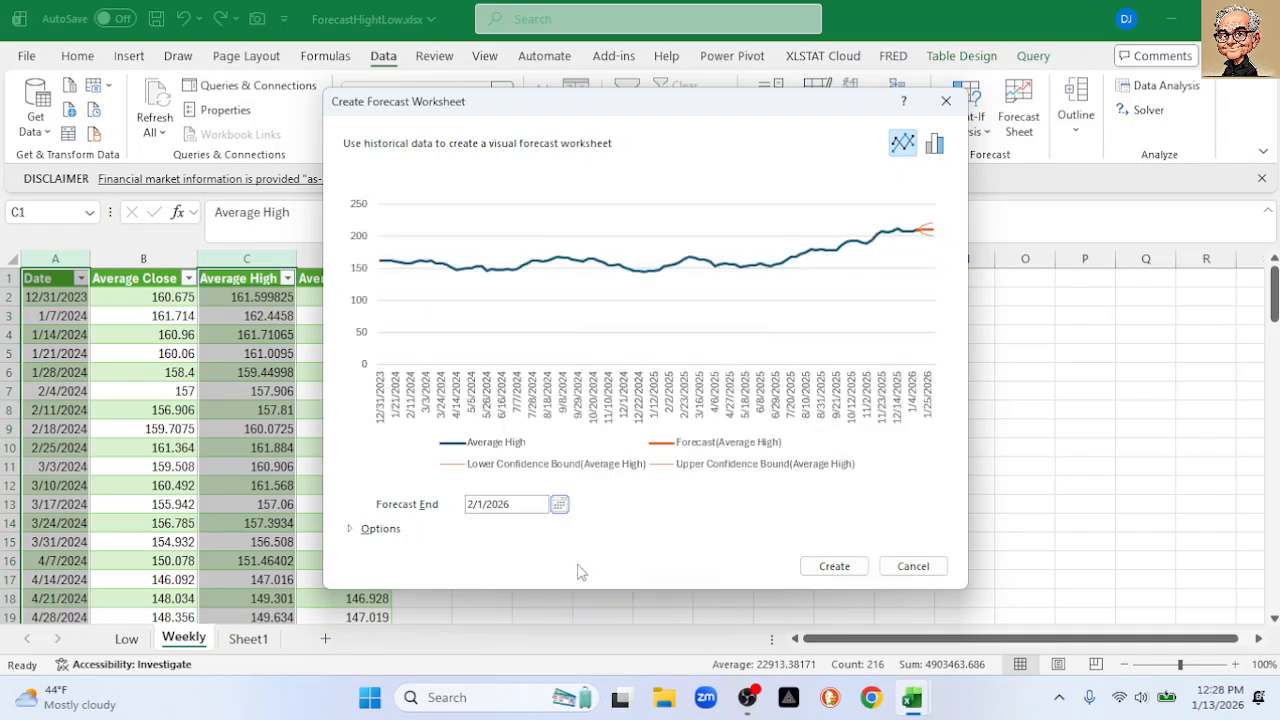
left_click(559, 505)
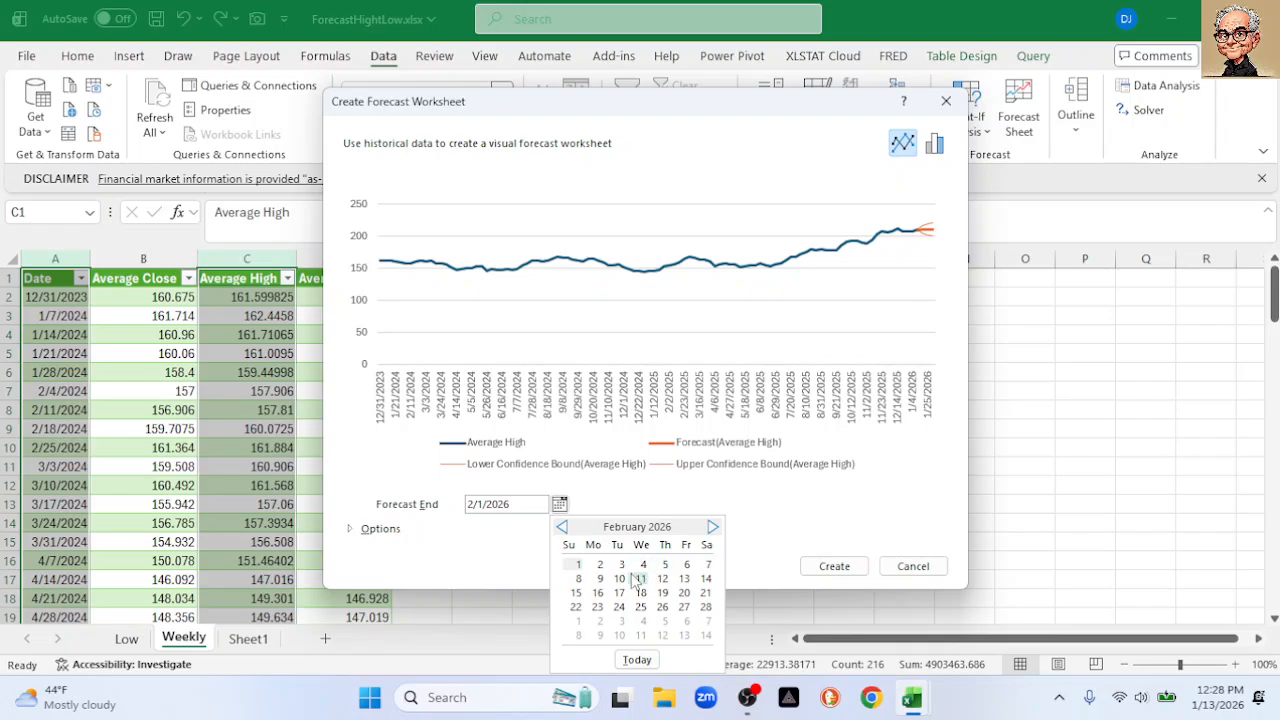
left_click(662, 579)
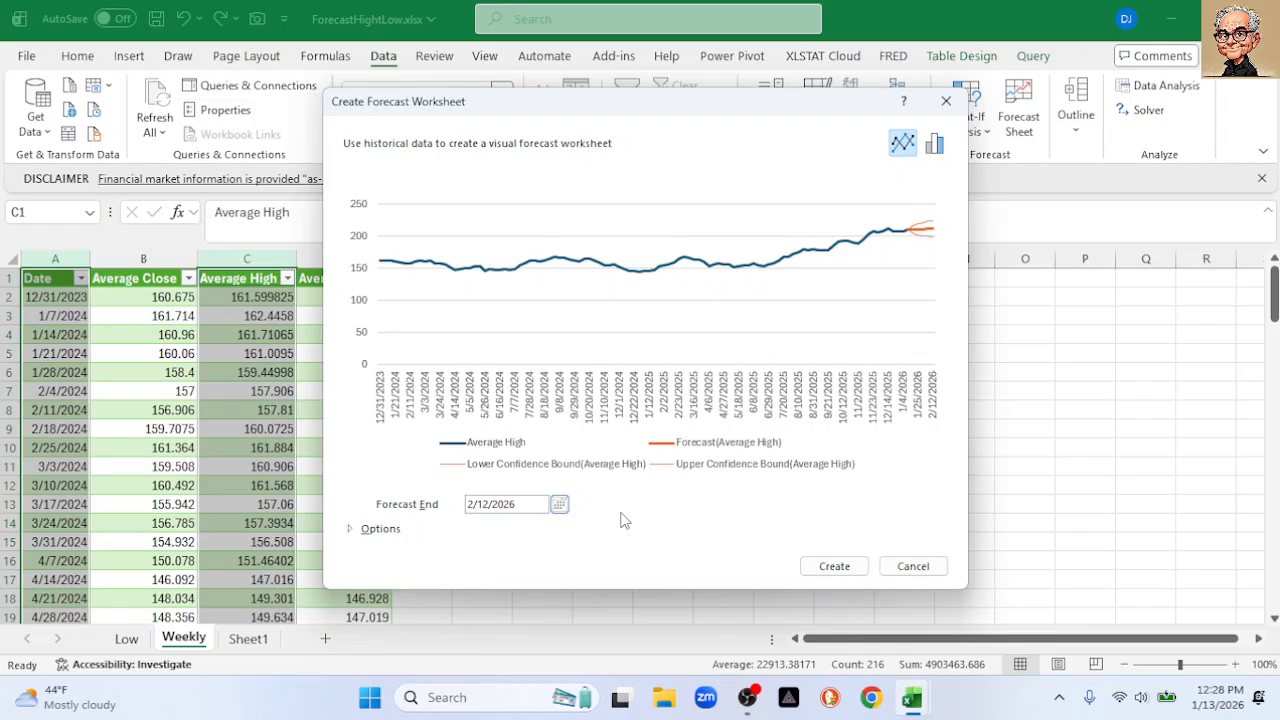
left_click(349, 531)
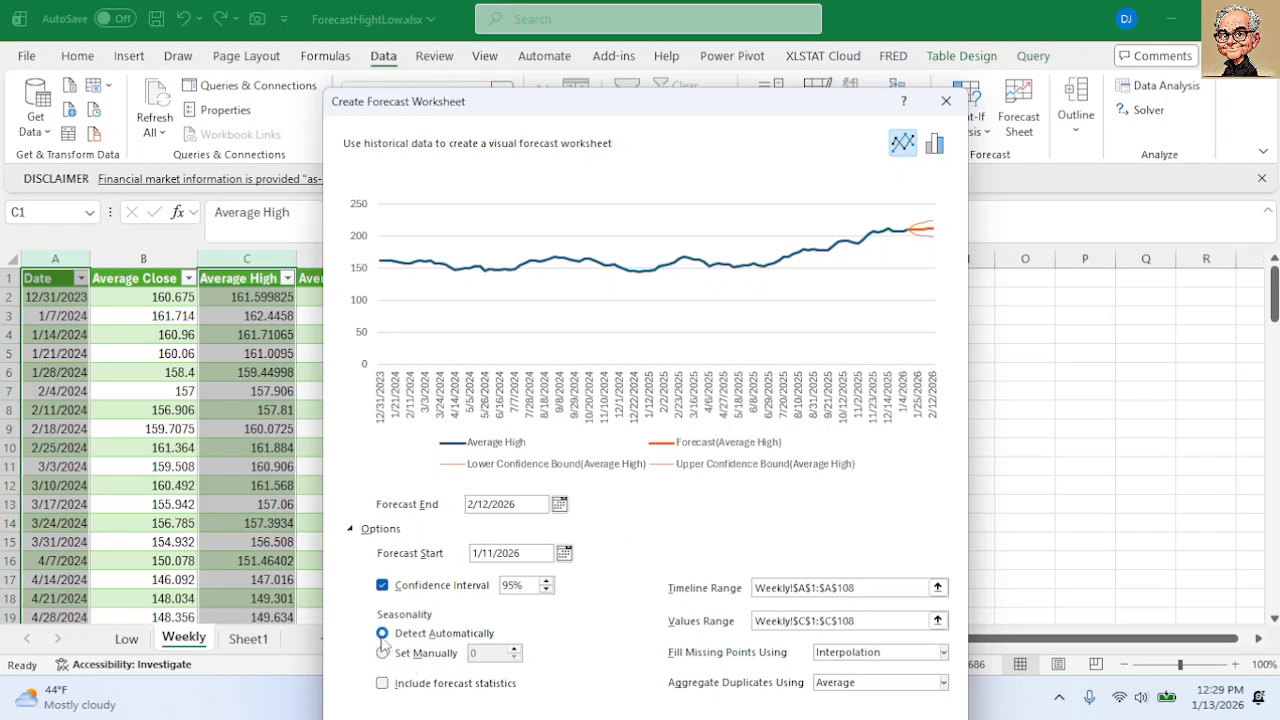
left_click_drag(613, 107, 591, 35)
Create the Average High forecast sheet and set its chart's vertical axis minimum to 140 (140–230)
left_click(815, 660)
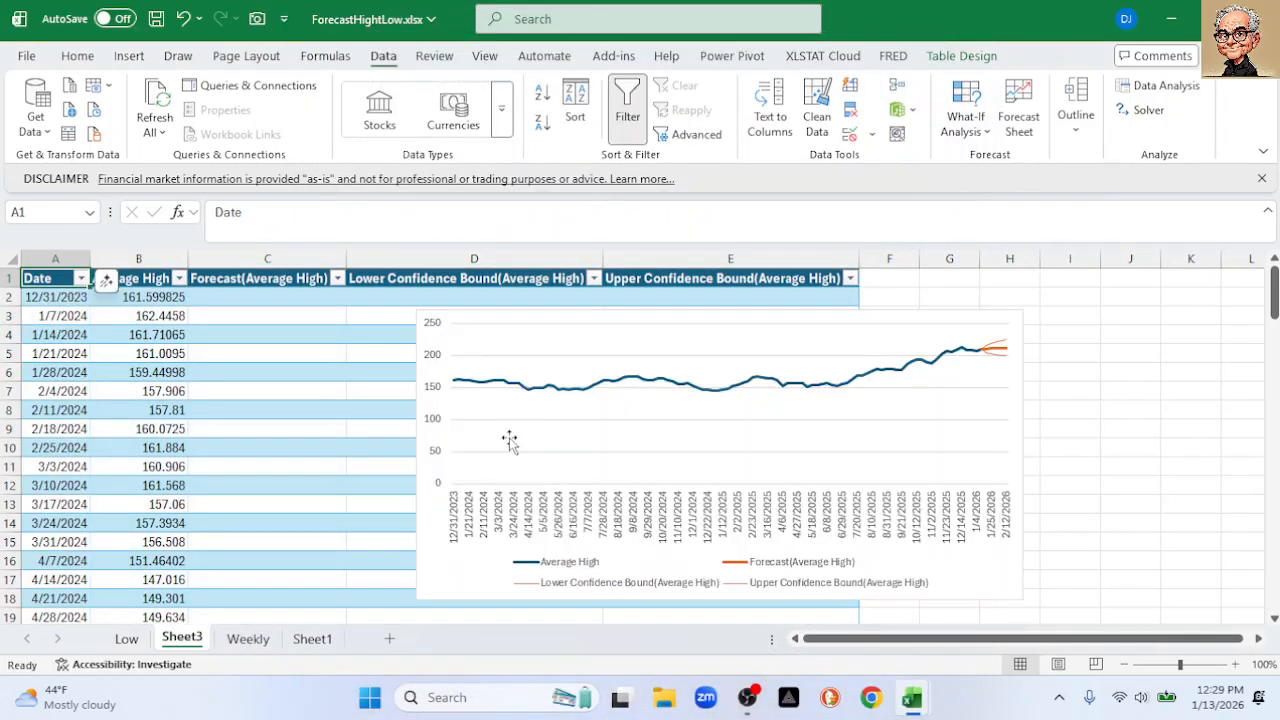
double_click(432, 418)
left_click_drag(1160, 440, 1033, 436)
type("140")
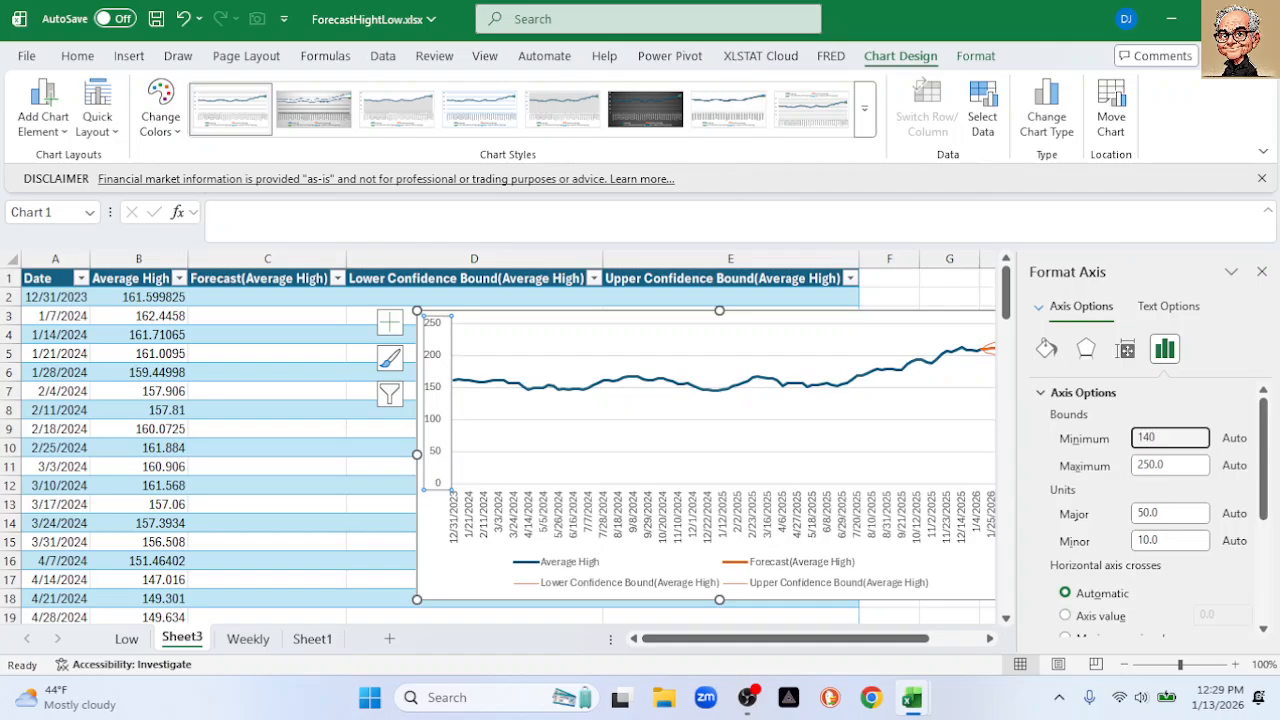
key("Return")
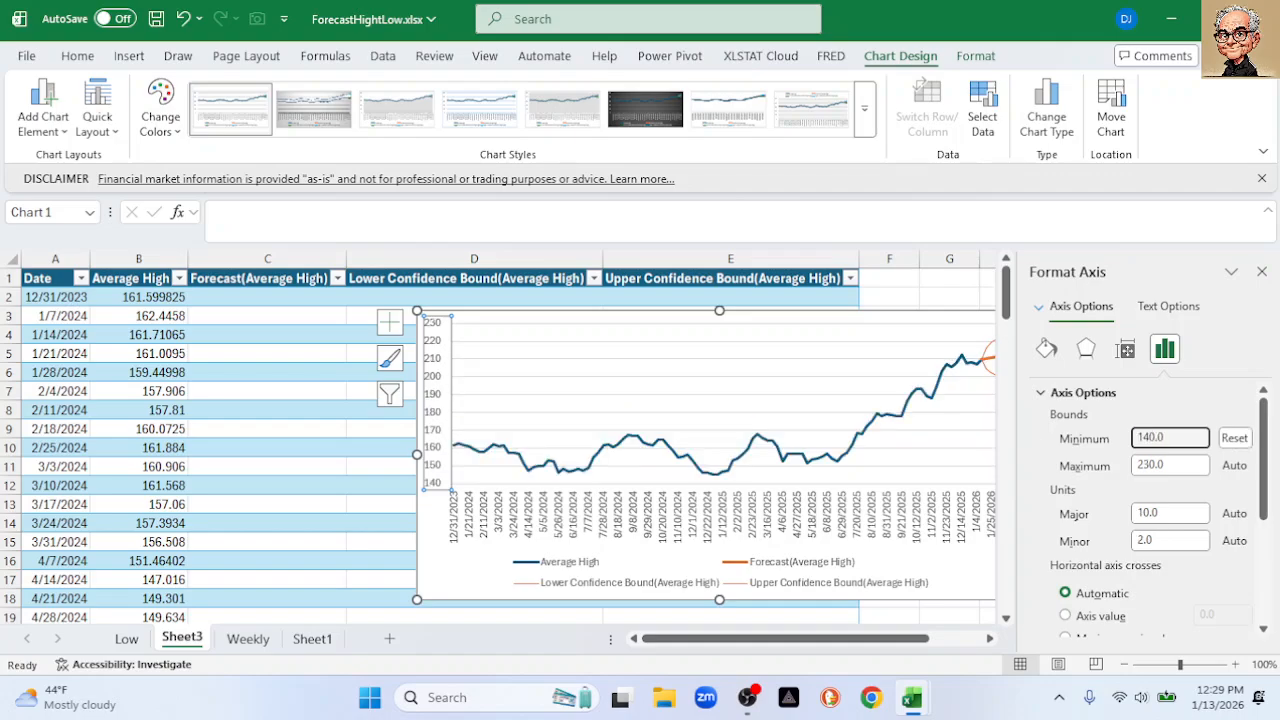
left_click(1262, 272)
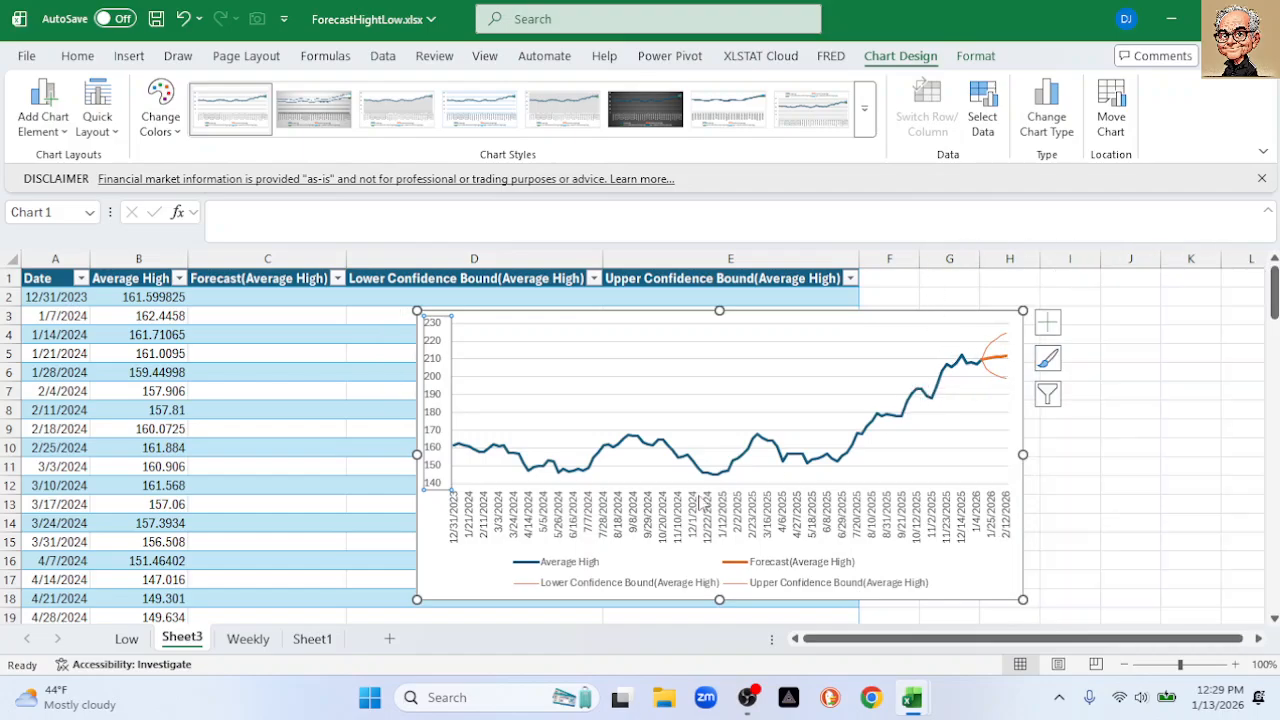
Look through the Weekly, Sheet1, Average High forecast and Low sheets
left_click(242, 644)
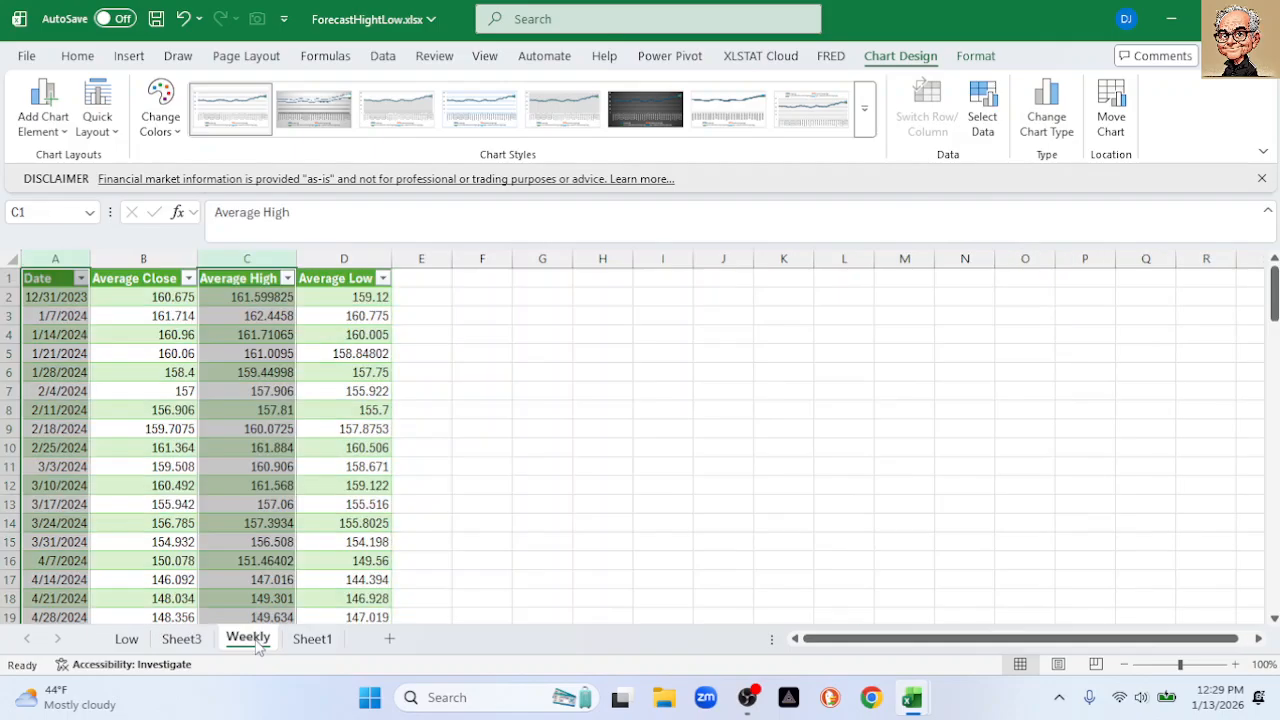
left_click(301, 645)
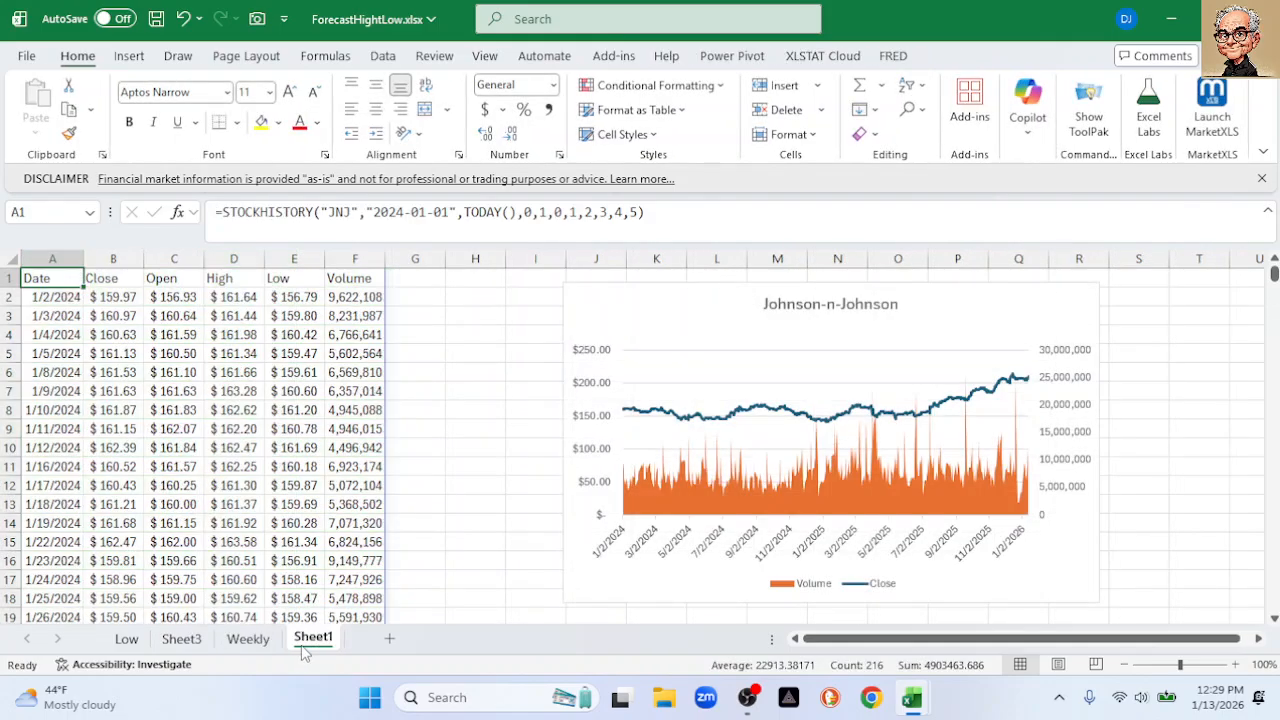
left_click(188, 643)
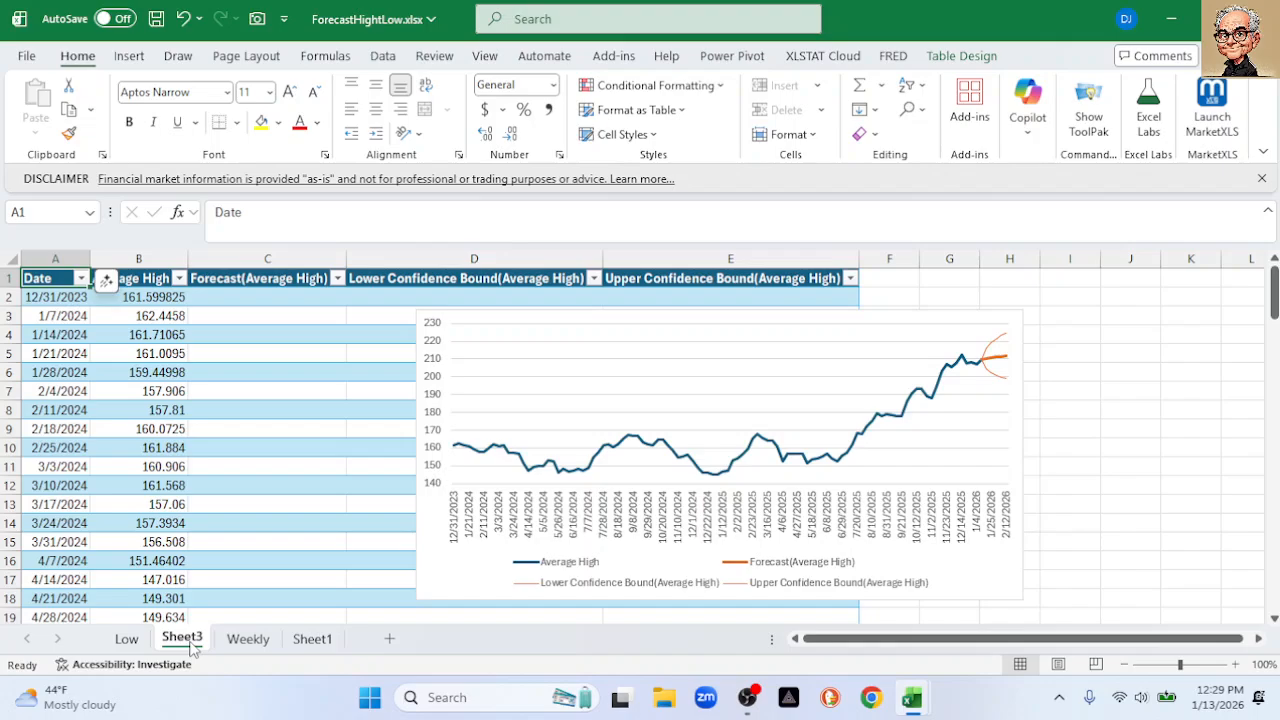
left_click(126, 640)
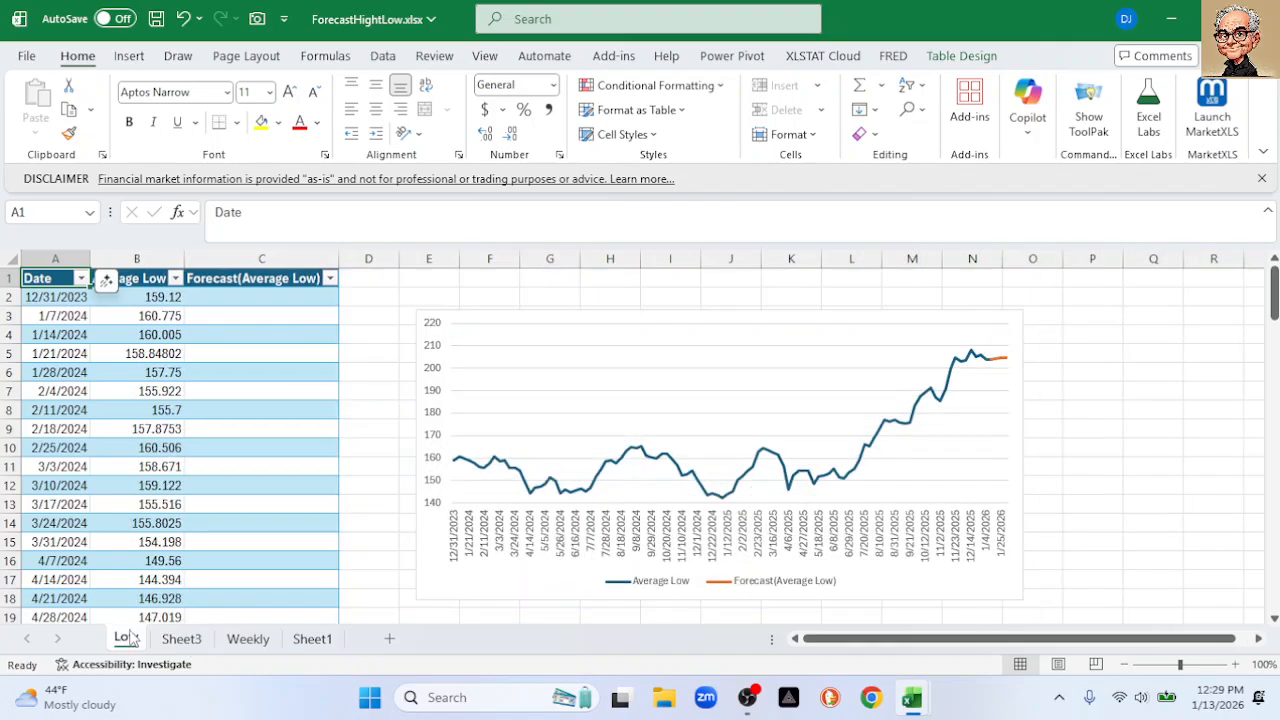
left_click(181, 641)
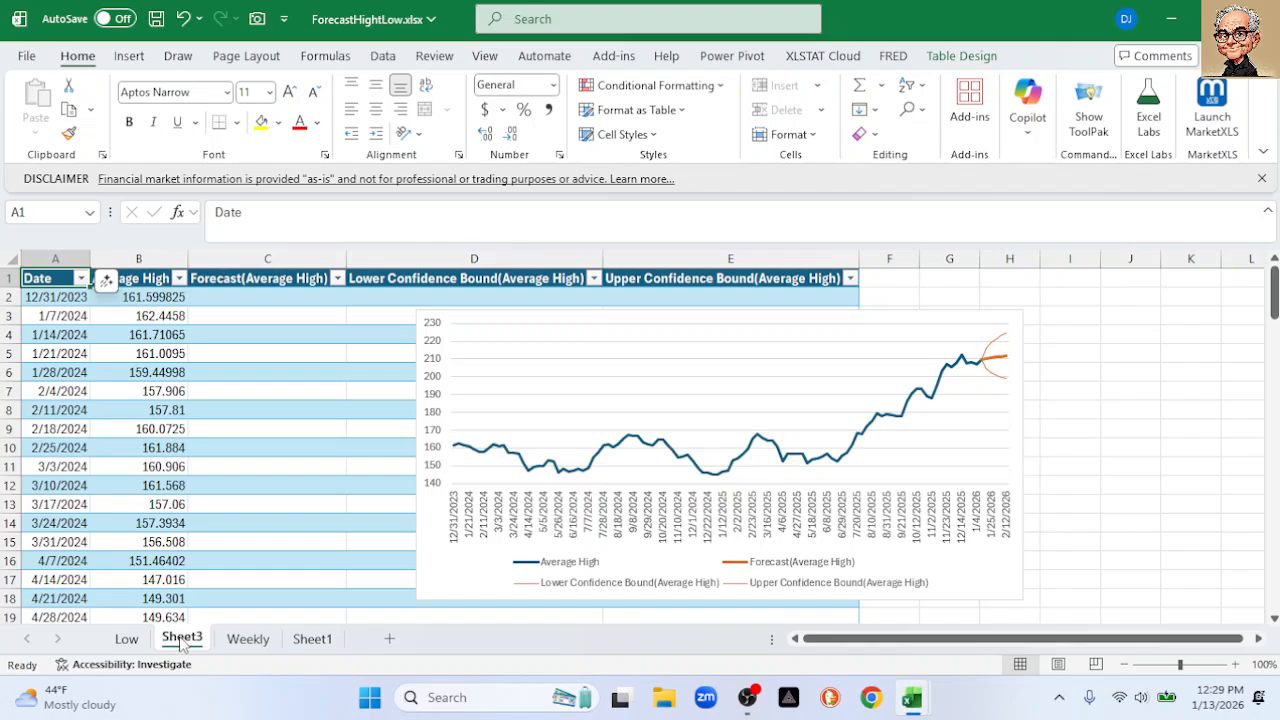
left_click(312, 640)
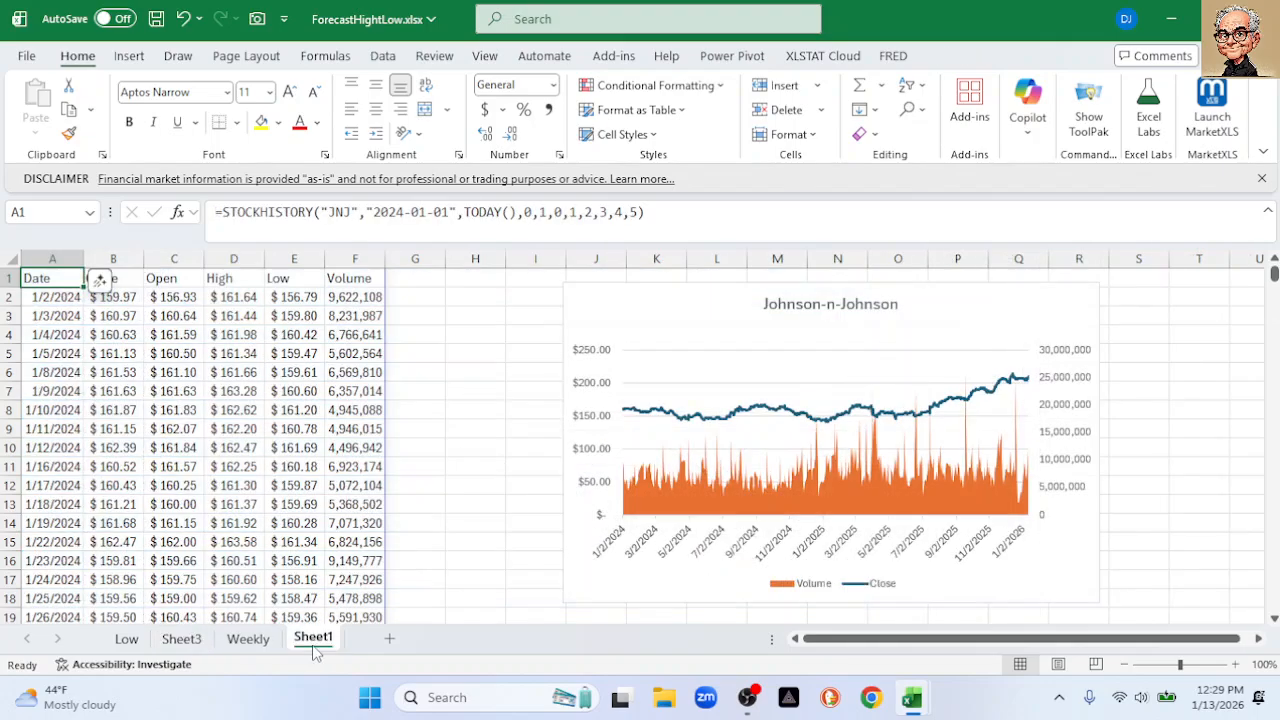
Rename the Average High forecast sheet (Sheet3) to 'High'
left_click(181, 639)
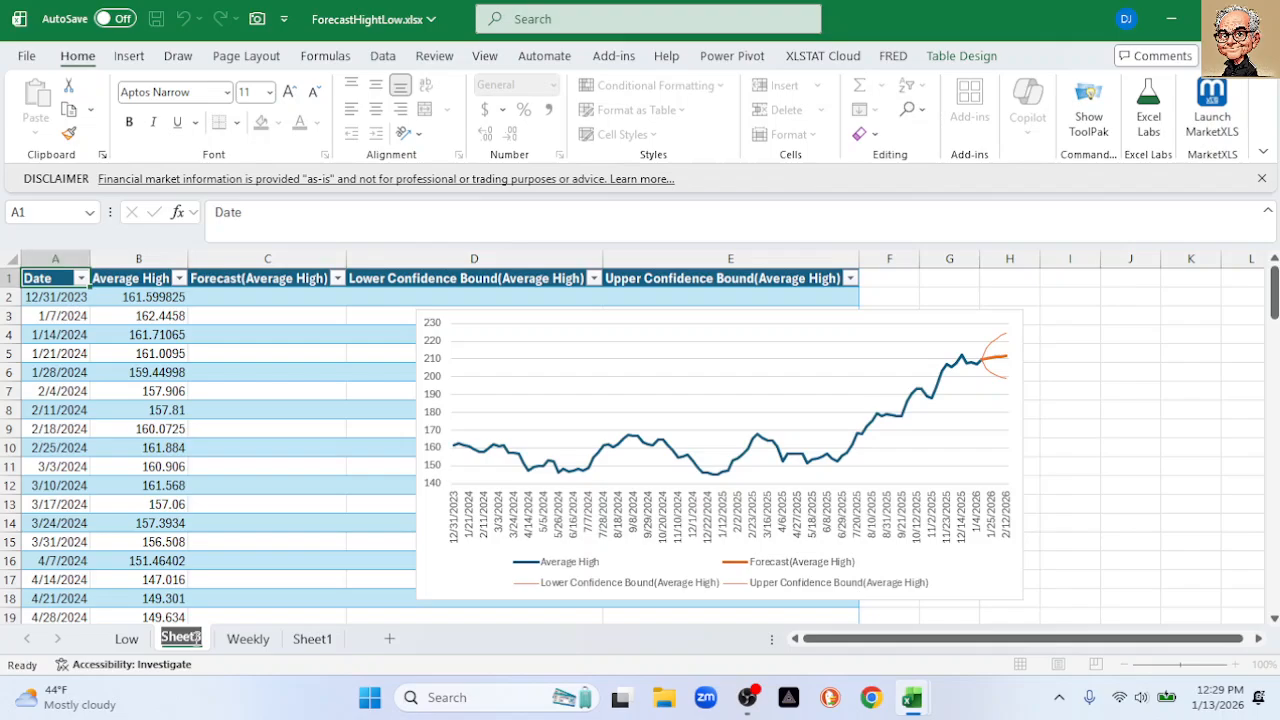
type("Hight")
key("BackSpace")
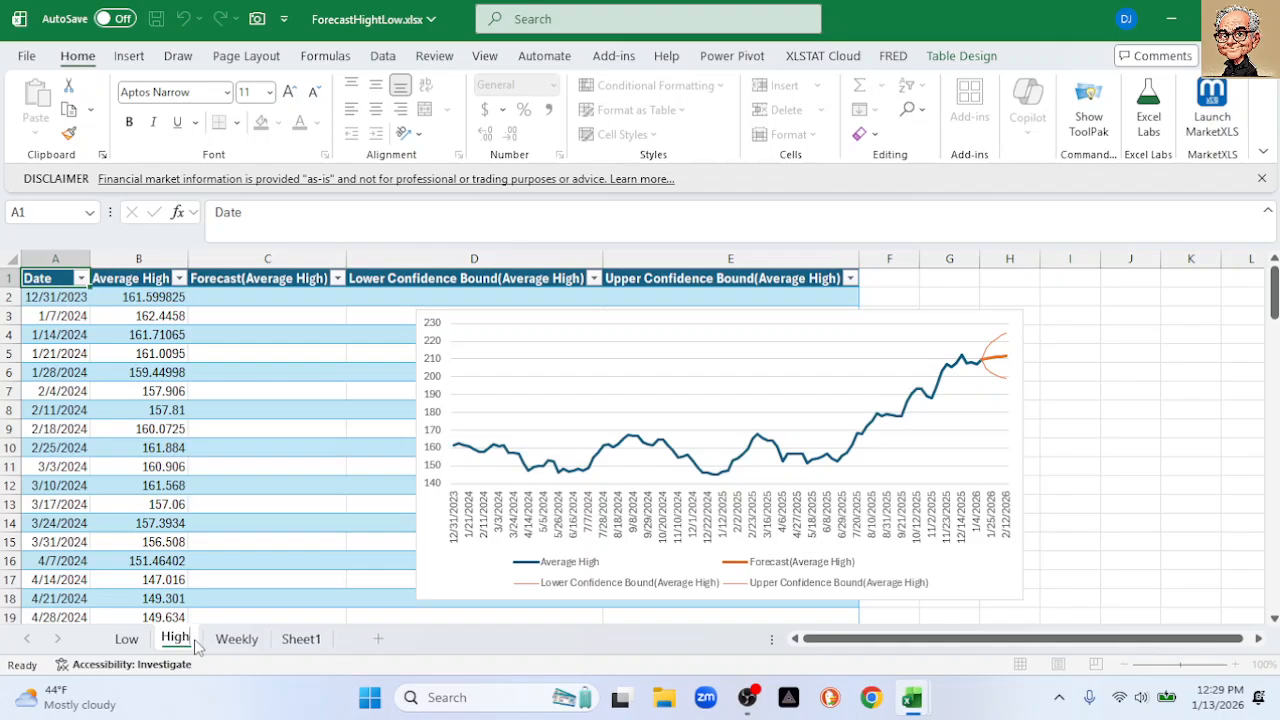
key("Return")
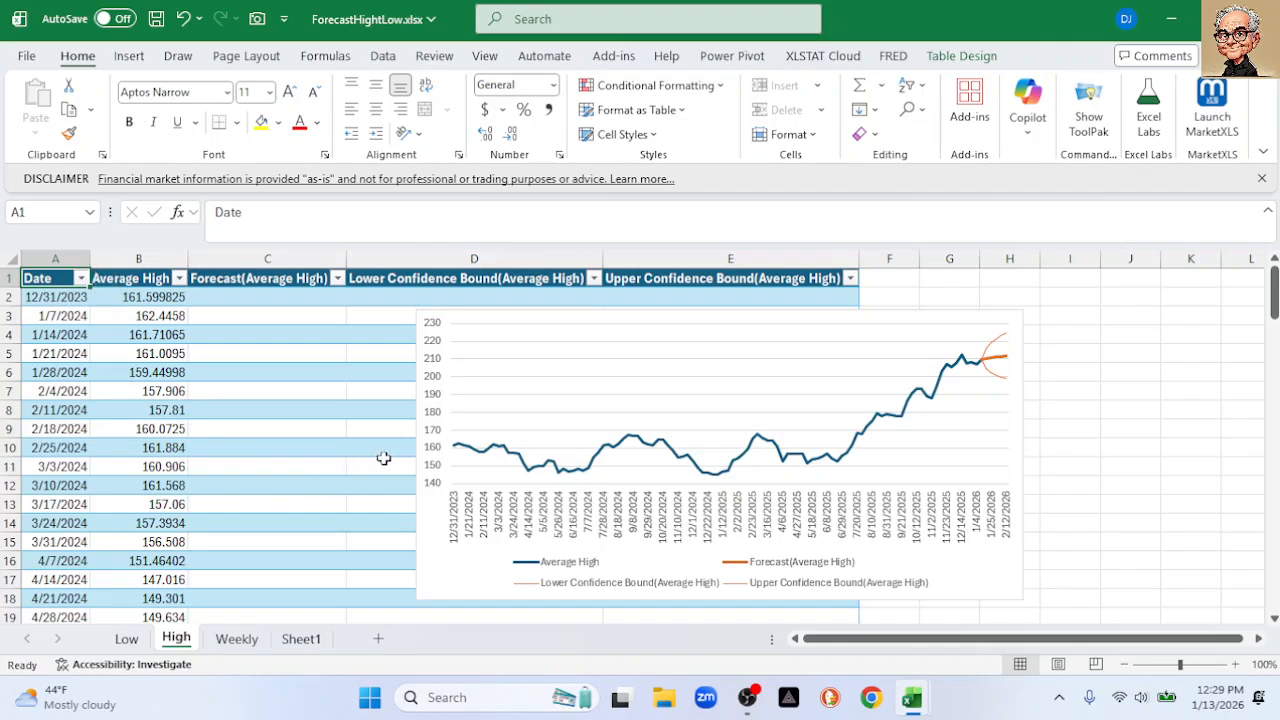
Check the chart's vertical axis minimum bound, then return to the Weekly sheet
double_click(436, 456)
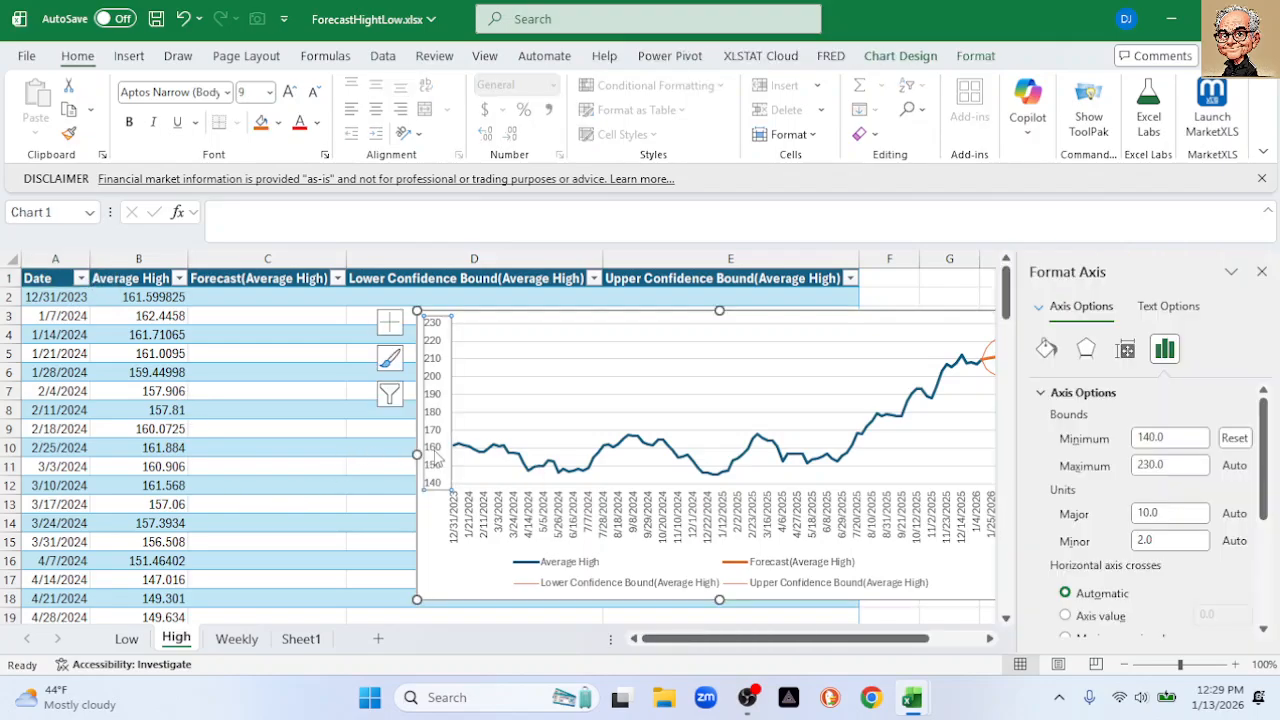
left_click(1179, 438)
left_click(1262, 271)
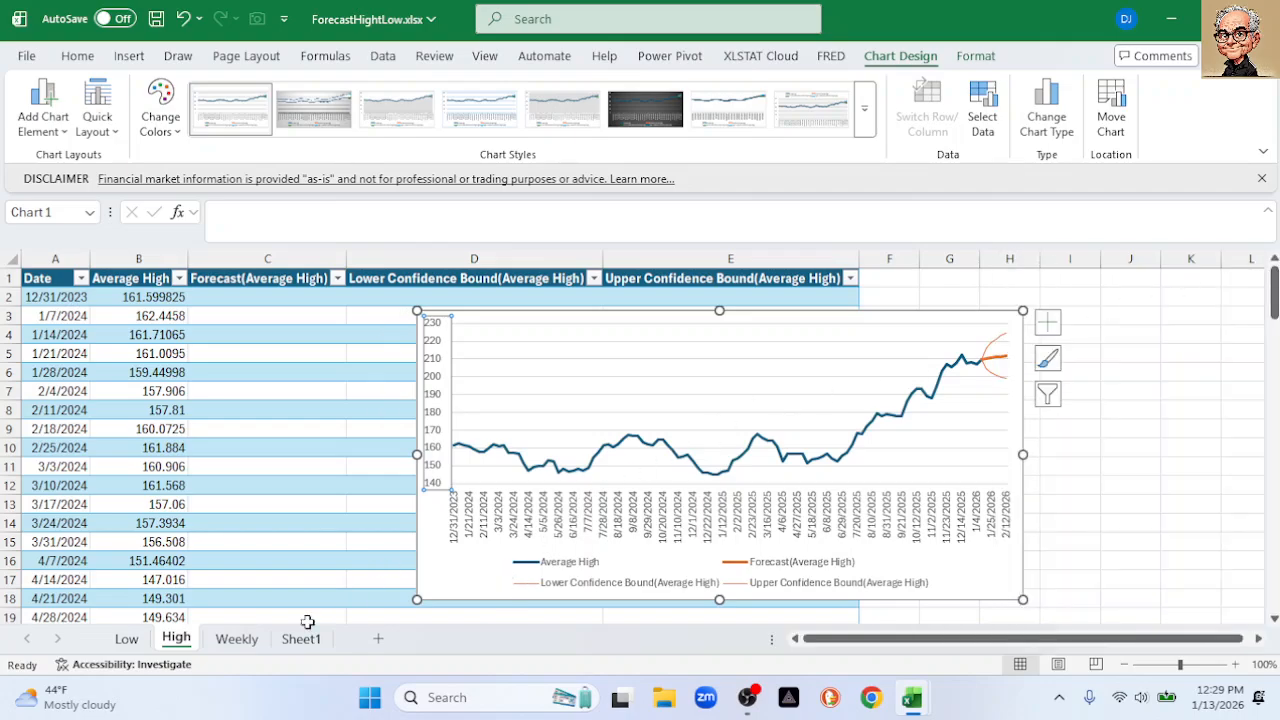
left_click(237, 639)
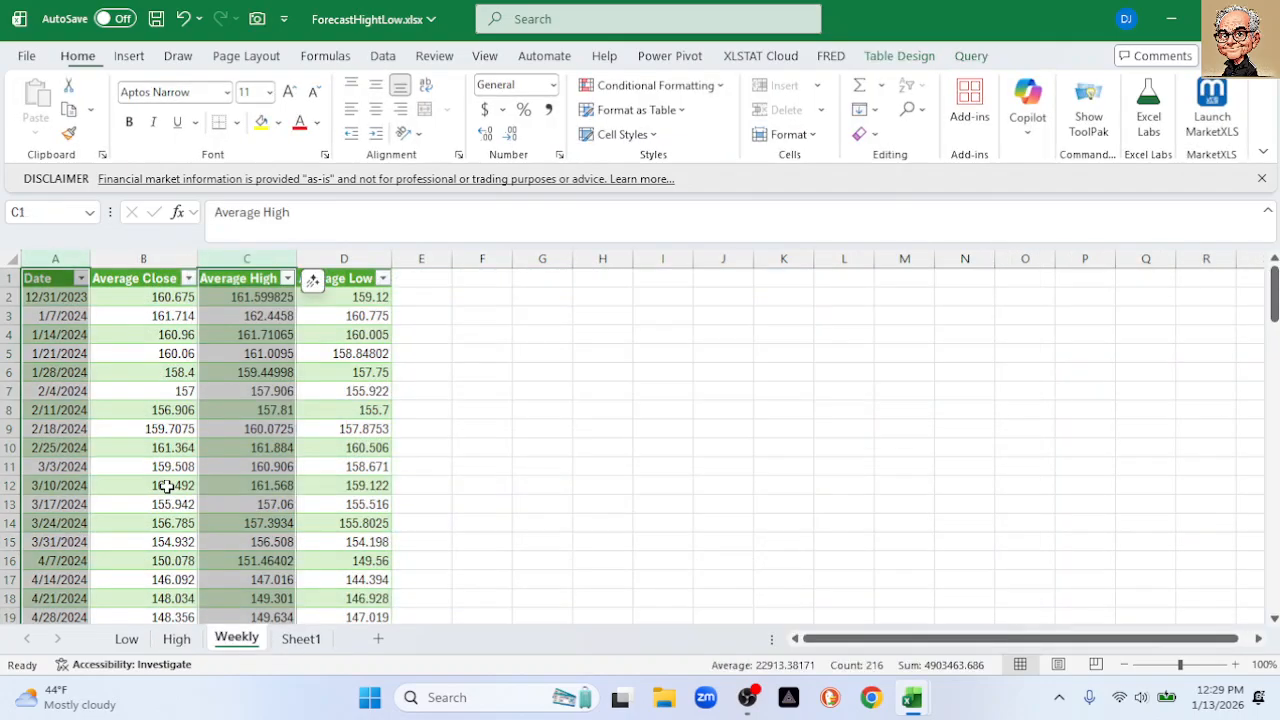
Select the Date and Average Close columns and start a Forecast Sheet
left_click(58, 252)
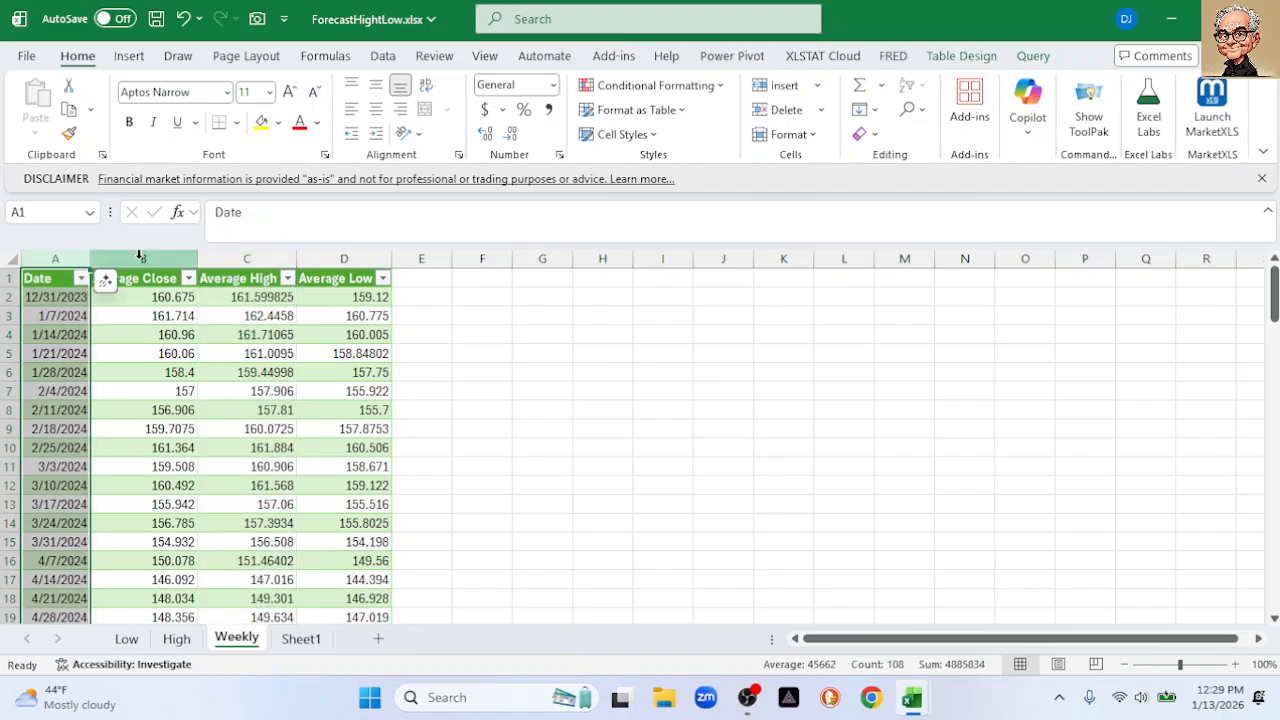
left_click(139, 258, "ctrl")
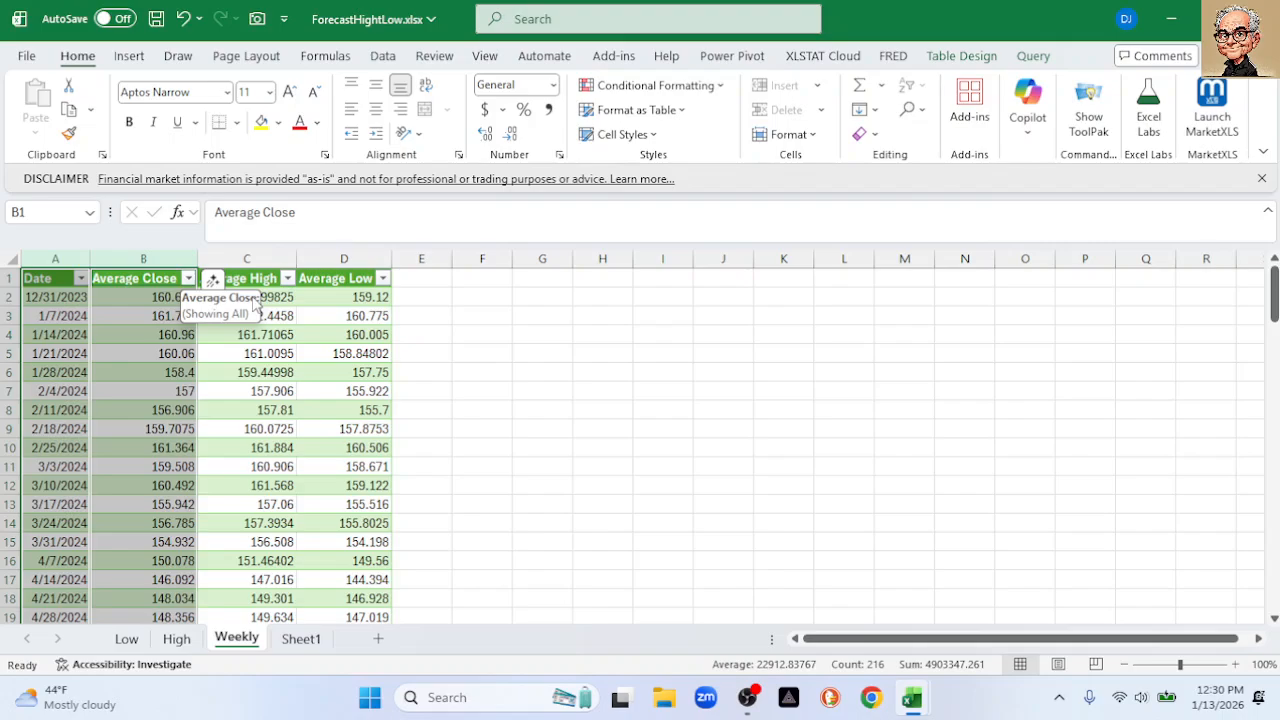
left_click(381, 58)
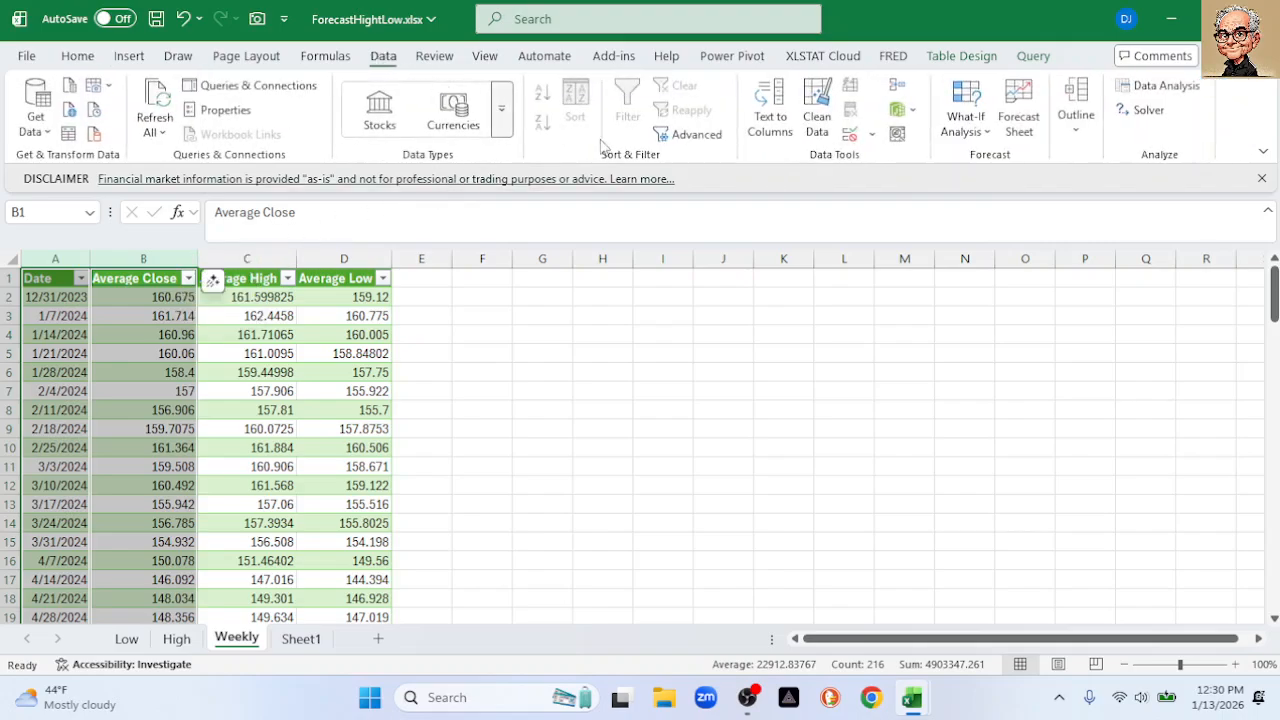
left_click(1018, 126)
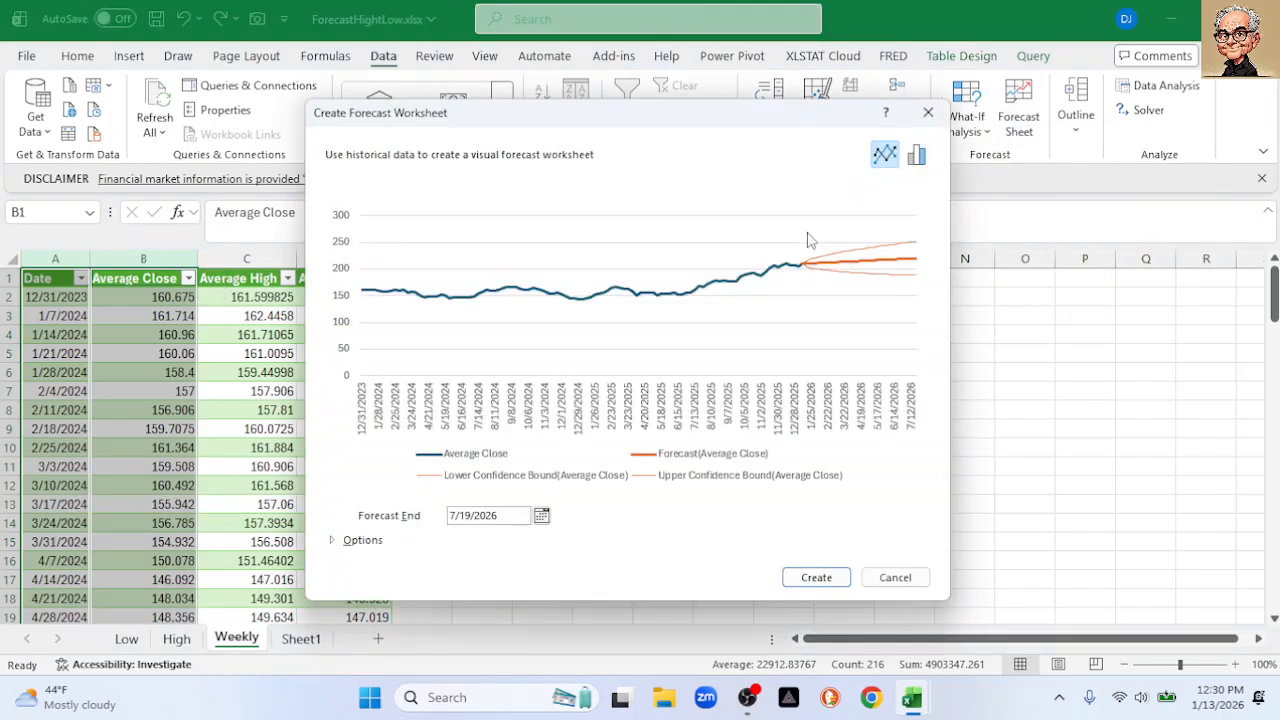
Set the forecast end date to 2/12/2026 and create the forecast worksheet
left_click(540, 515)
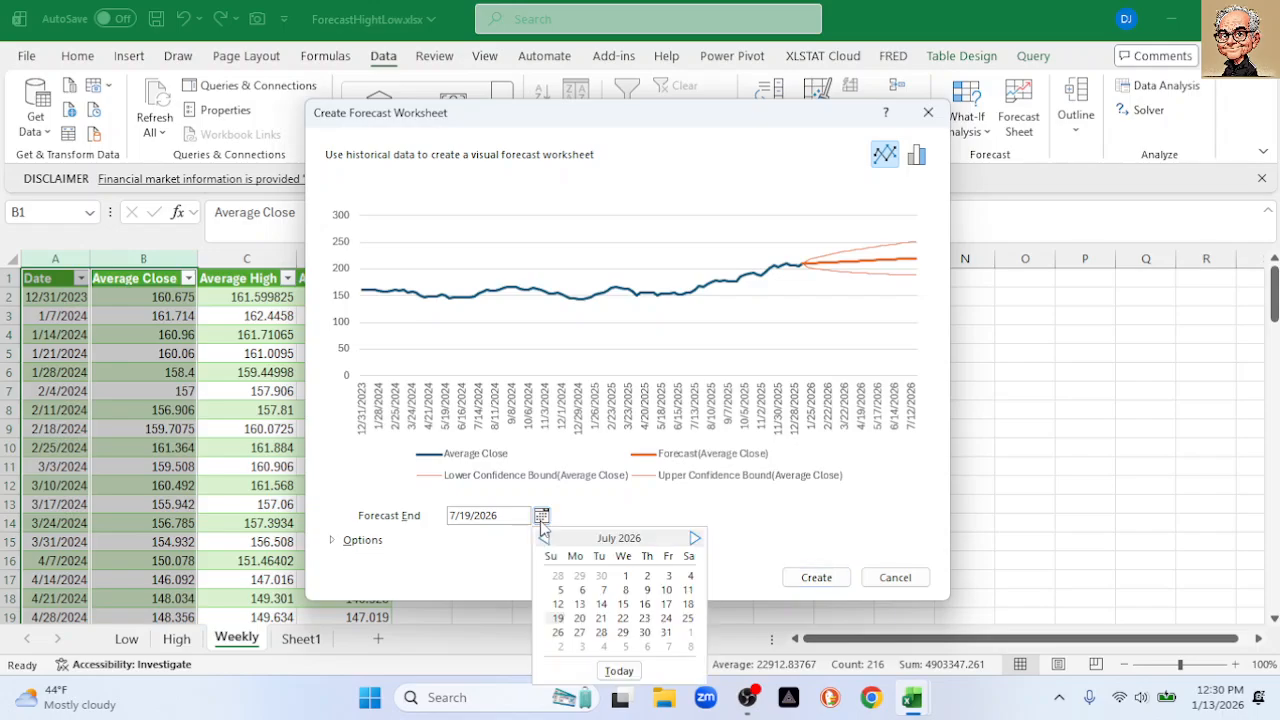
left_click(544, 540)
left_click(544, 540)
left_click(544, 540)
left_click(544, 540)
left_click(544, 540)
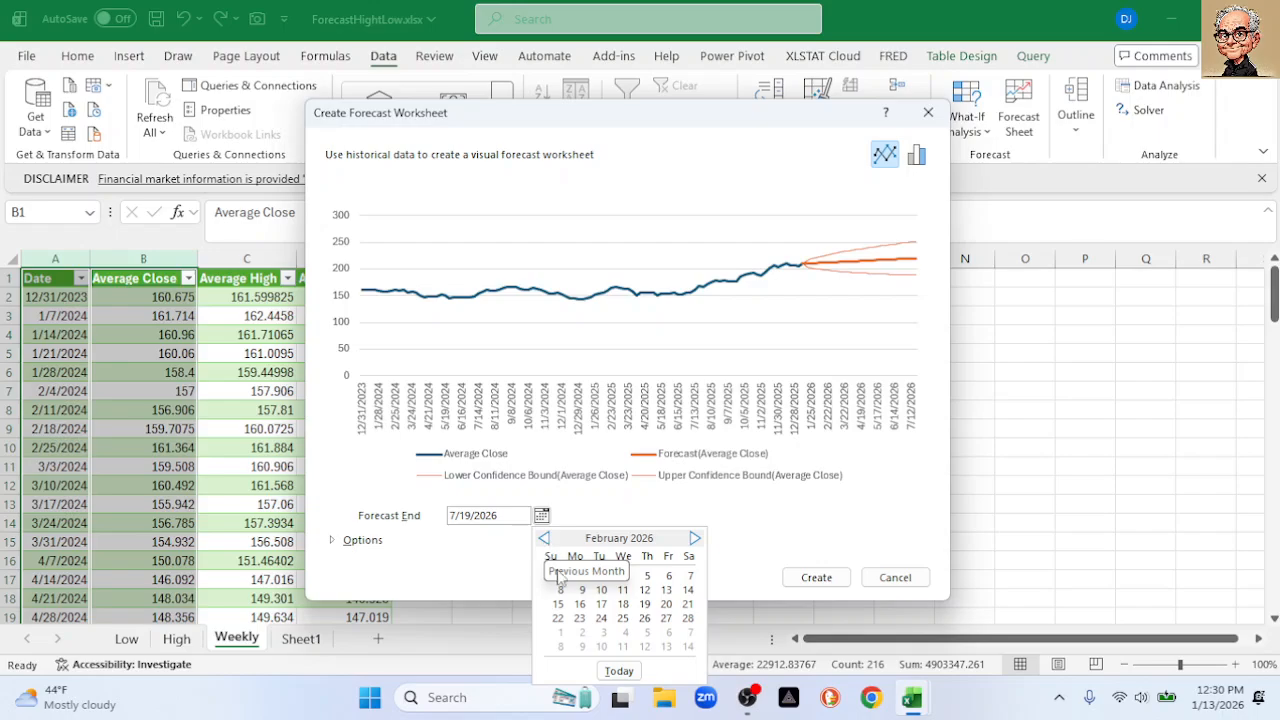
left_click(646, 590)
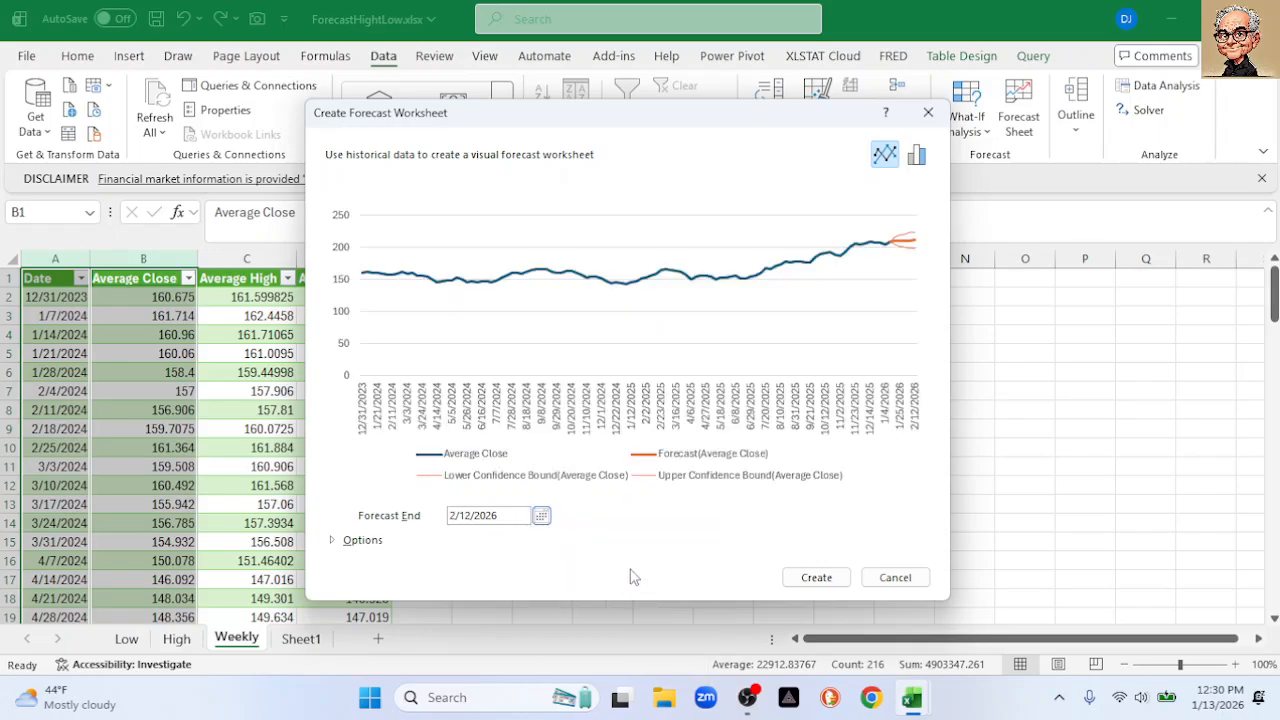
left_click(333, 541)
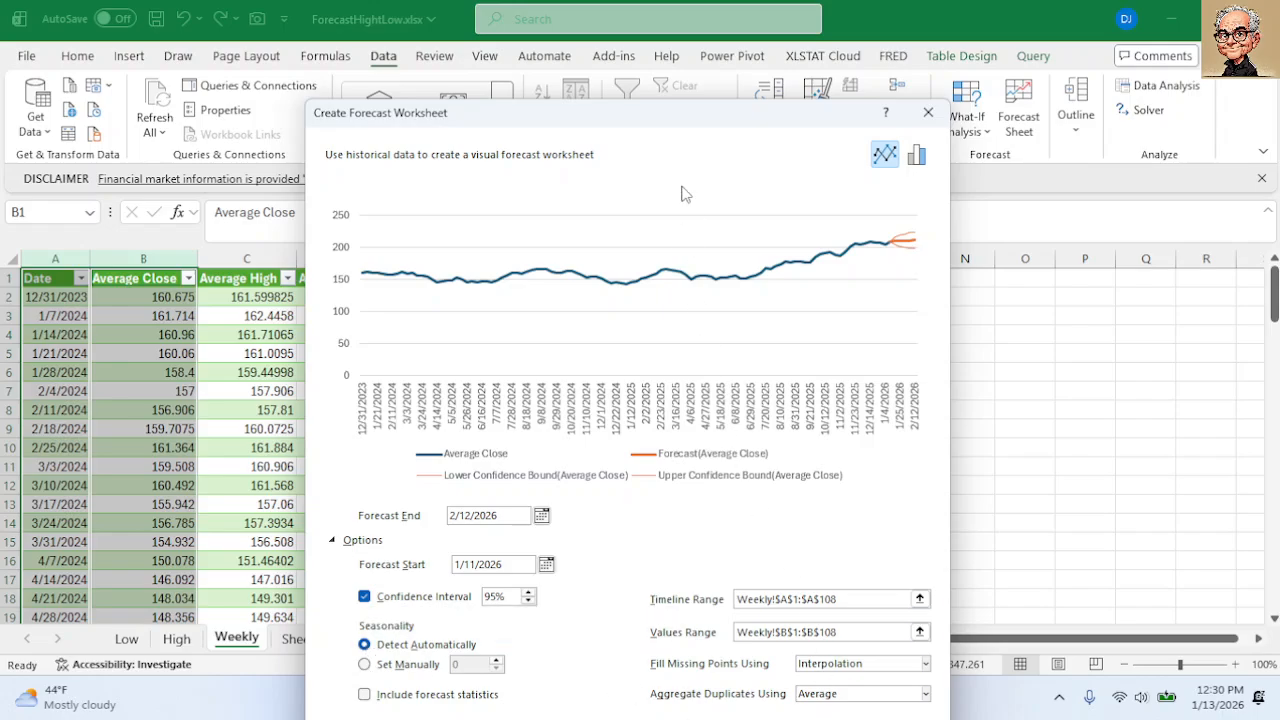
left_click_drag(673, 126, 680, 47)
left_click(810, 664)
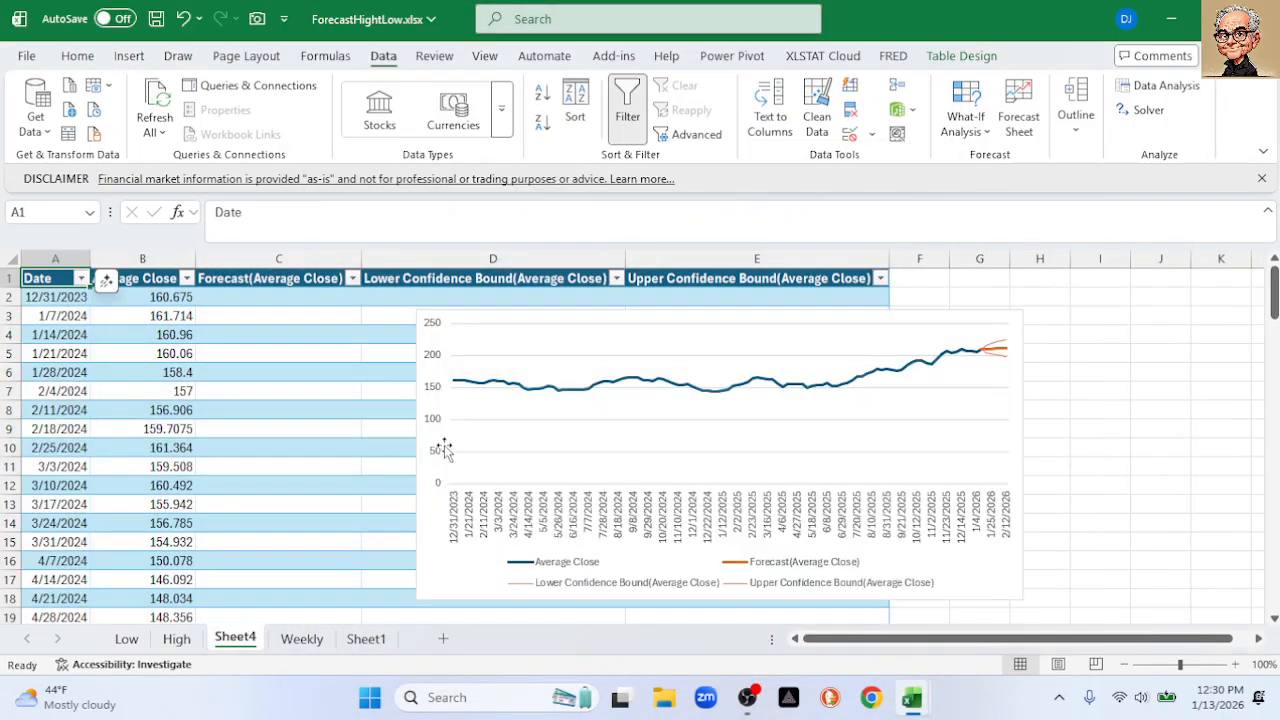
Set the Average Close chart's vertical axis minimum bound to 145
double_click(447, 453)
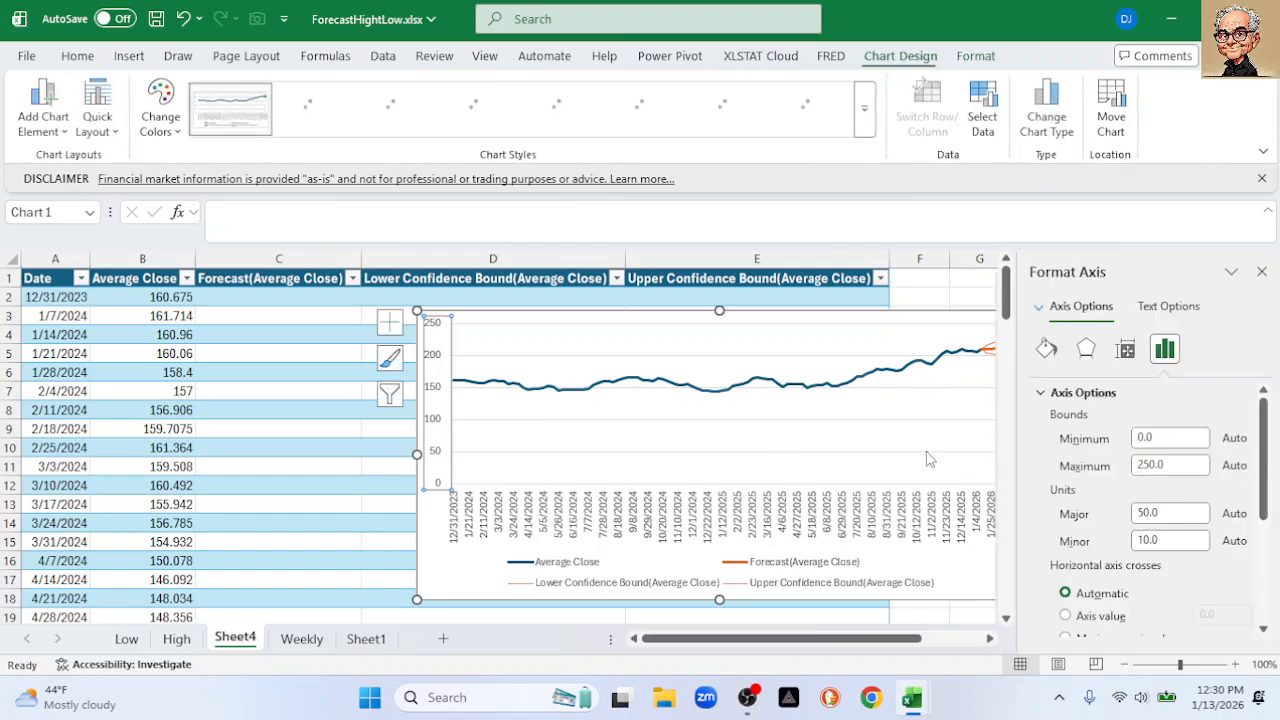
left_click(1171, 437)
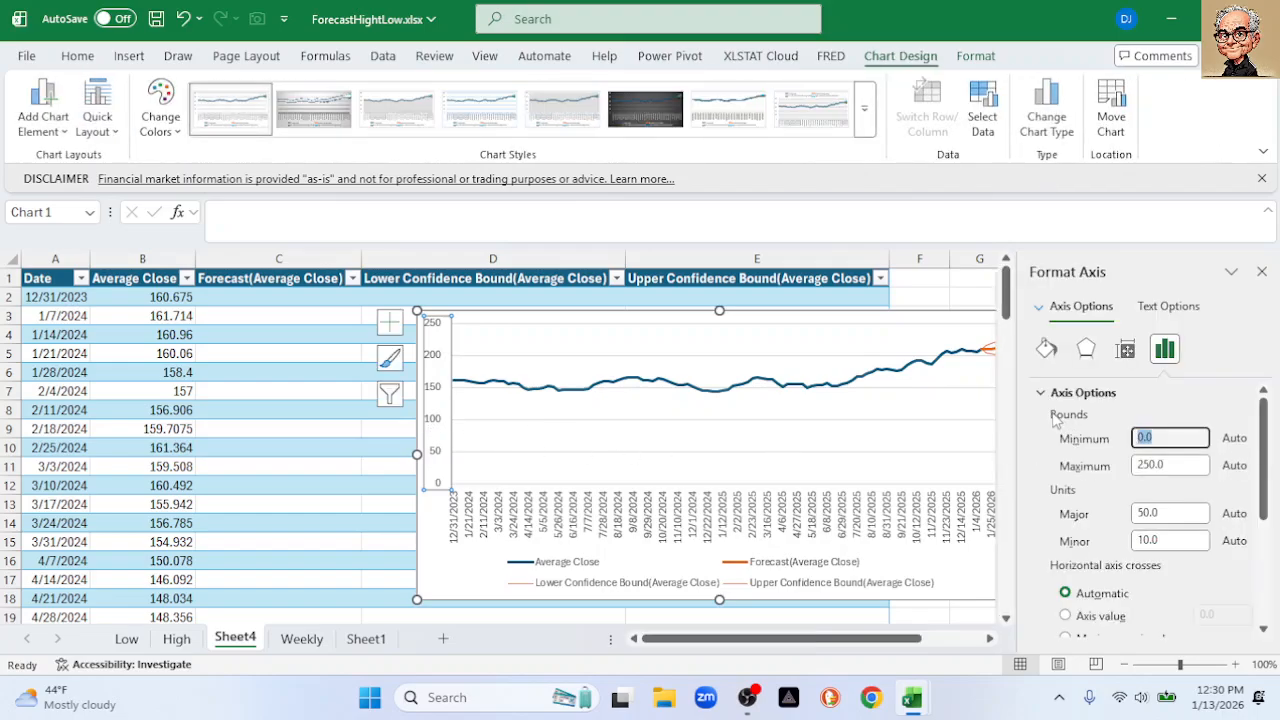
type("145")
key("Return")
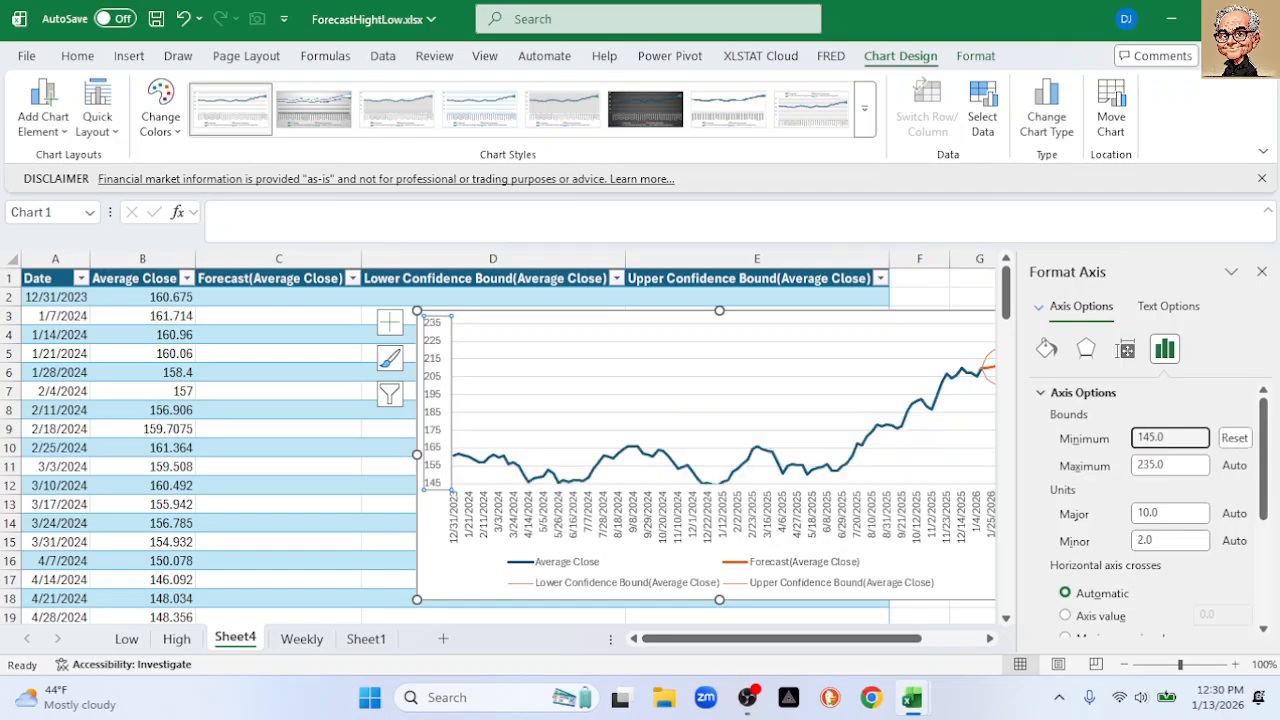
left_click(1262, 271)
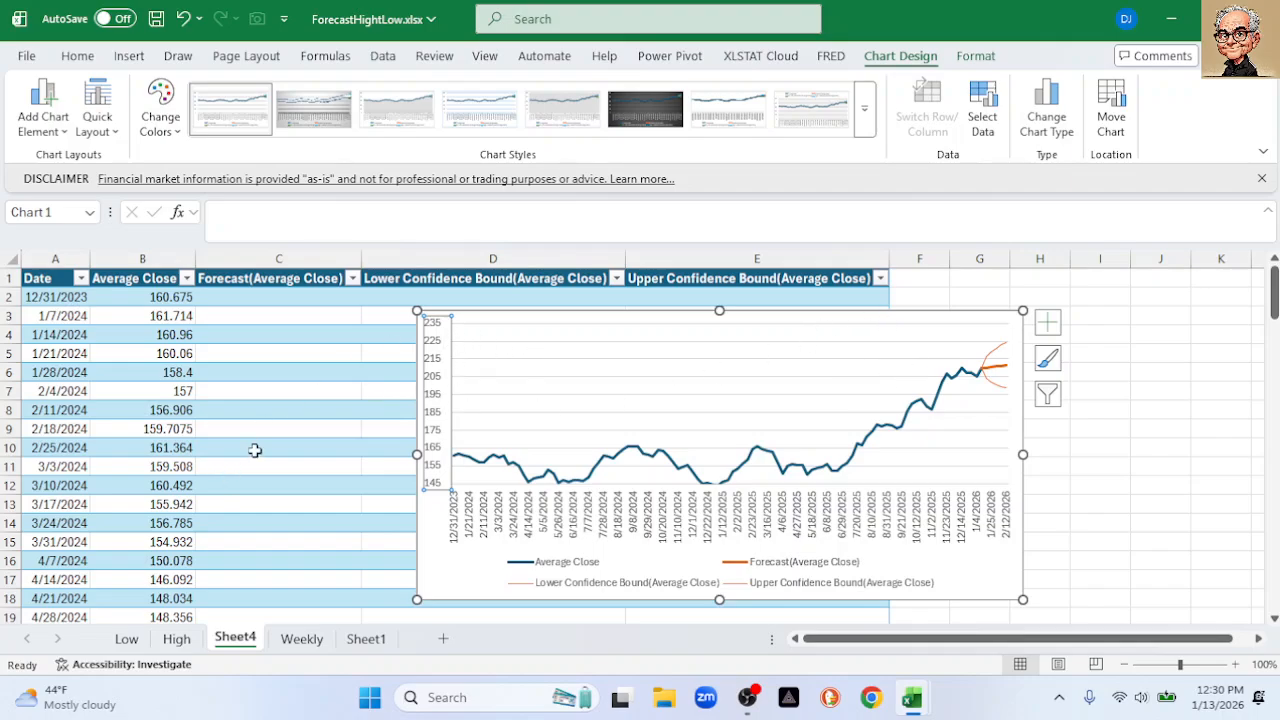
Delete the forecast chart from Sheet4
scroll(255, 450, "down", 1)
scroll(255, 450, "down", 4)
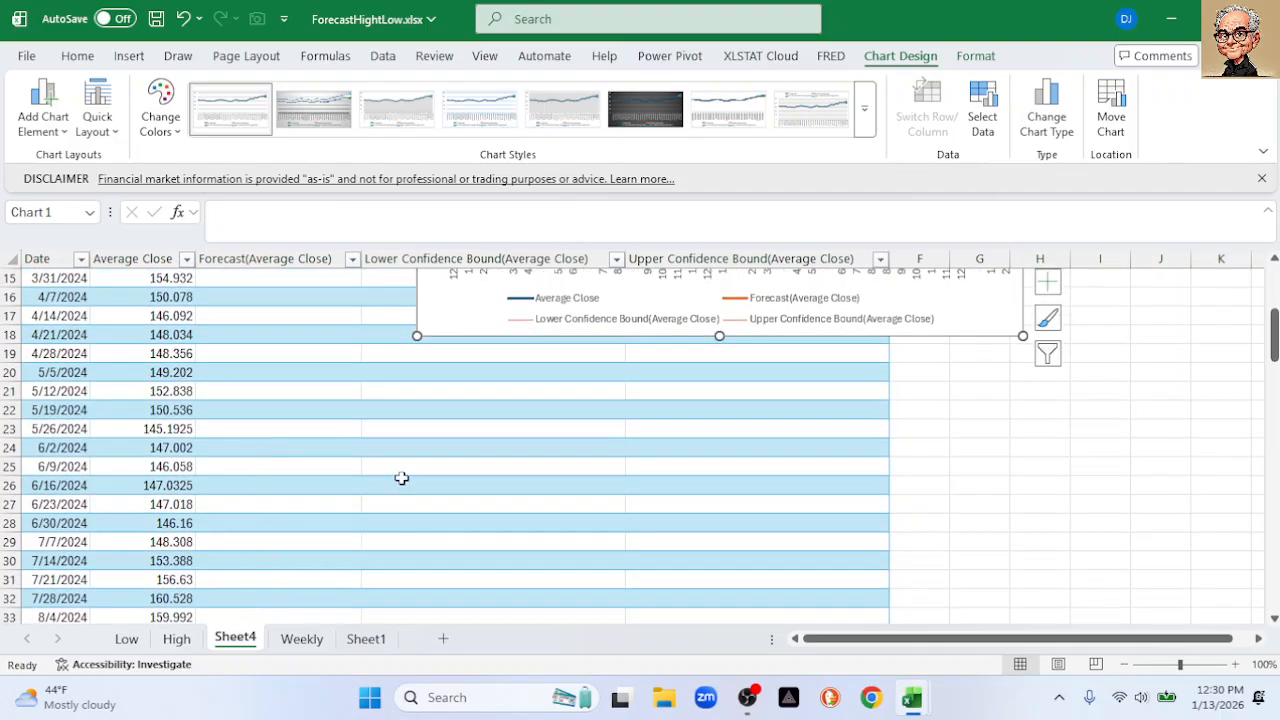
scroll(358, 486, "up", 5)
left_click(514, 317)
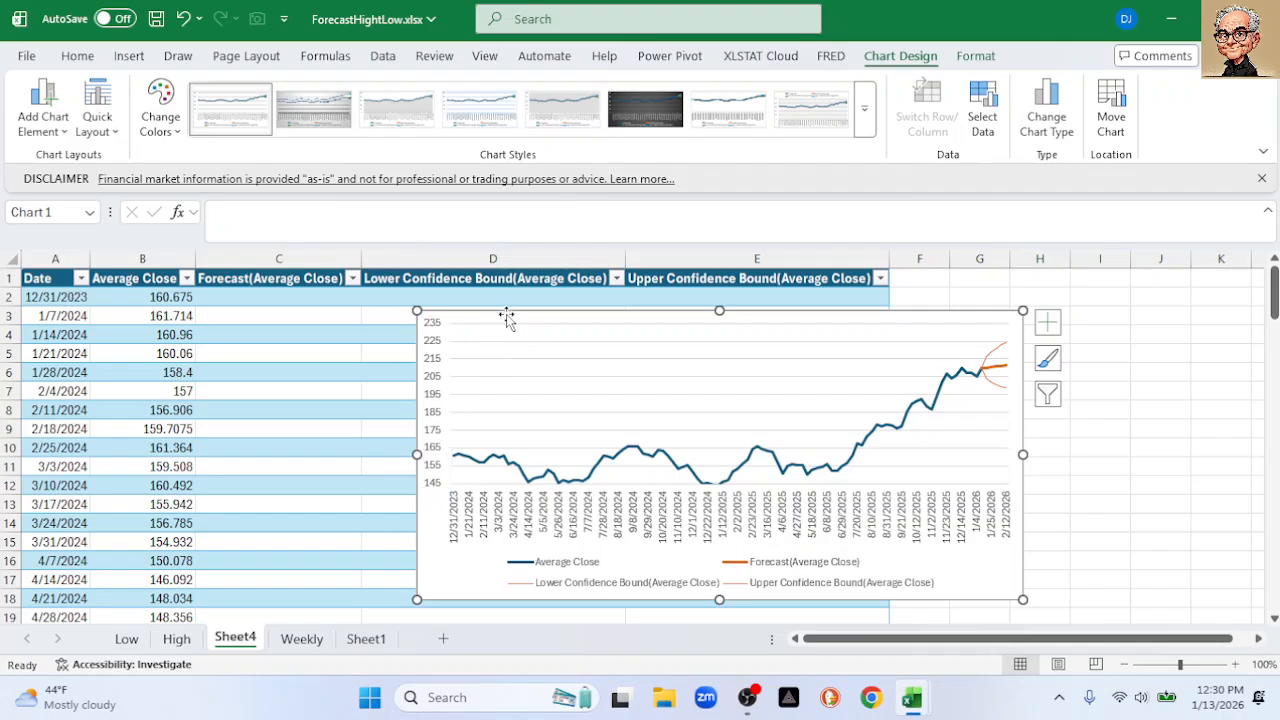
key("Delete")
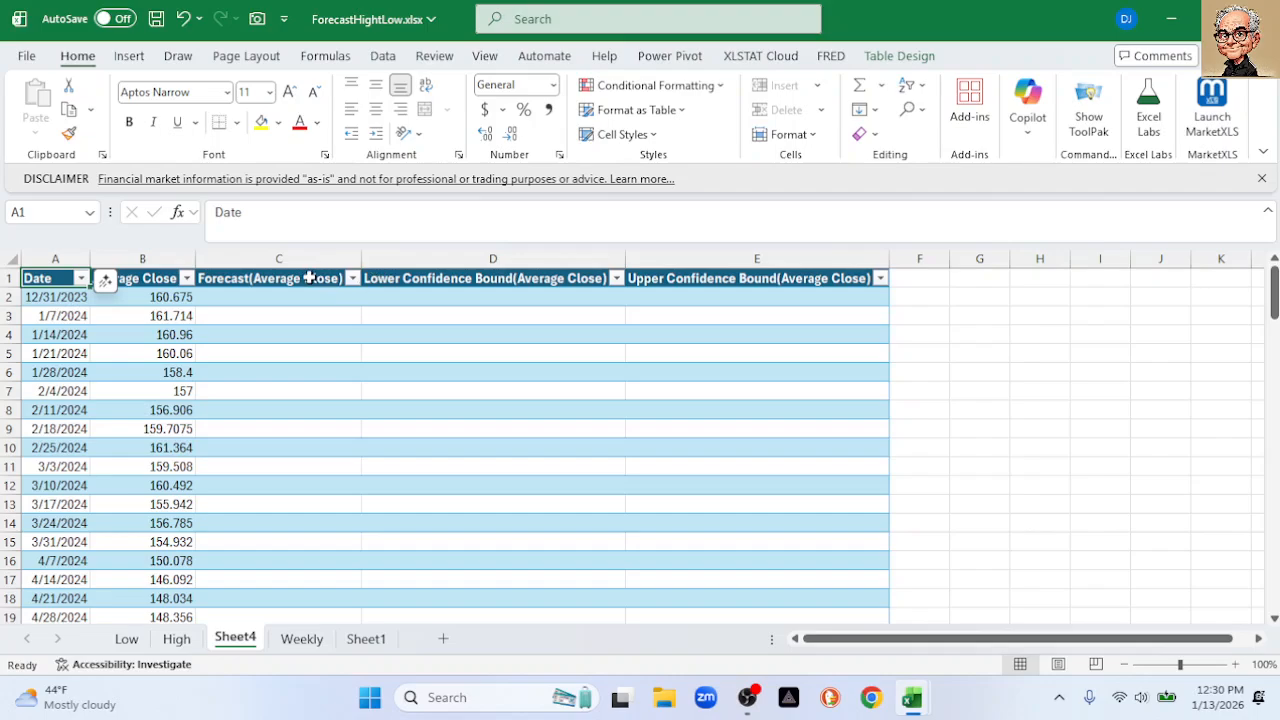
Retitle Sheet4's D1 header 'High Forecast', then show the High sheet
left_click_drag(297, 297, 781, 338)
left_click_drag(476, 298, 725, 316)
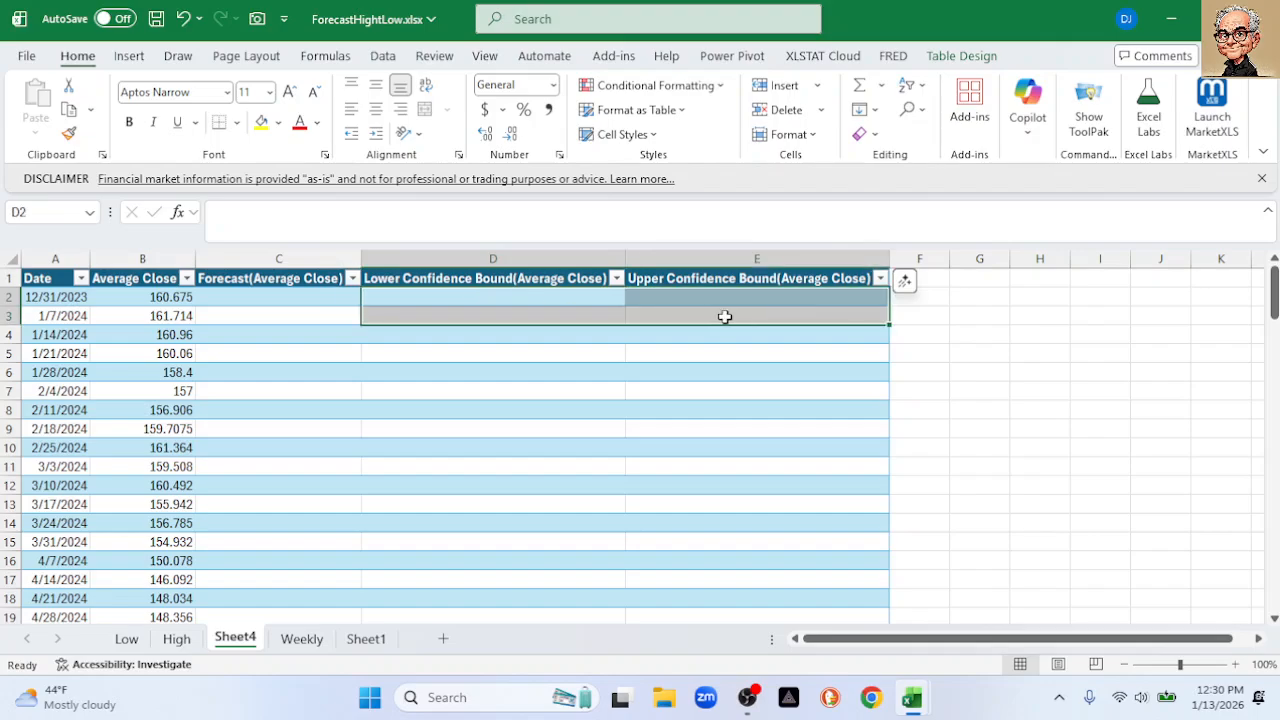
key("ctrl+shift+Down")
key("ctrl+BackSpace")
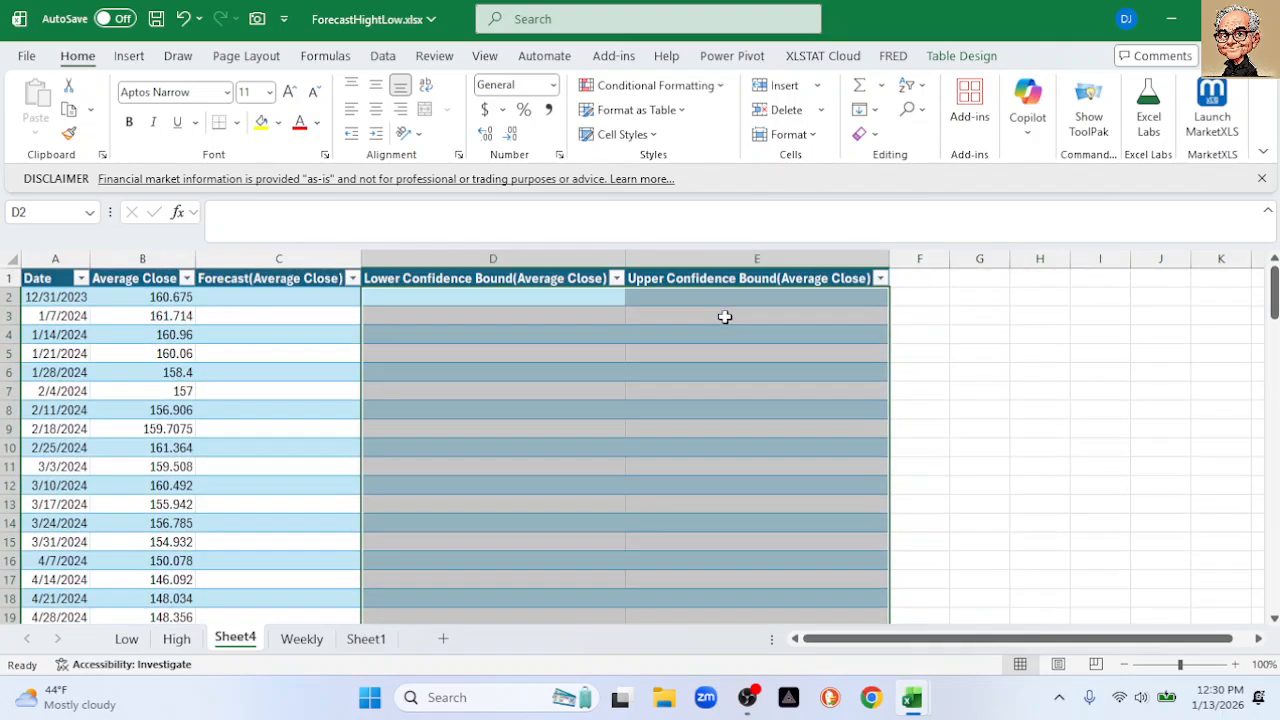
left_click(441, 268)
left_click(437, 278)
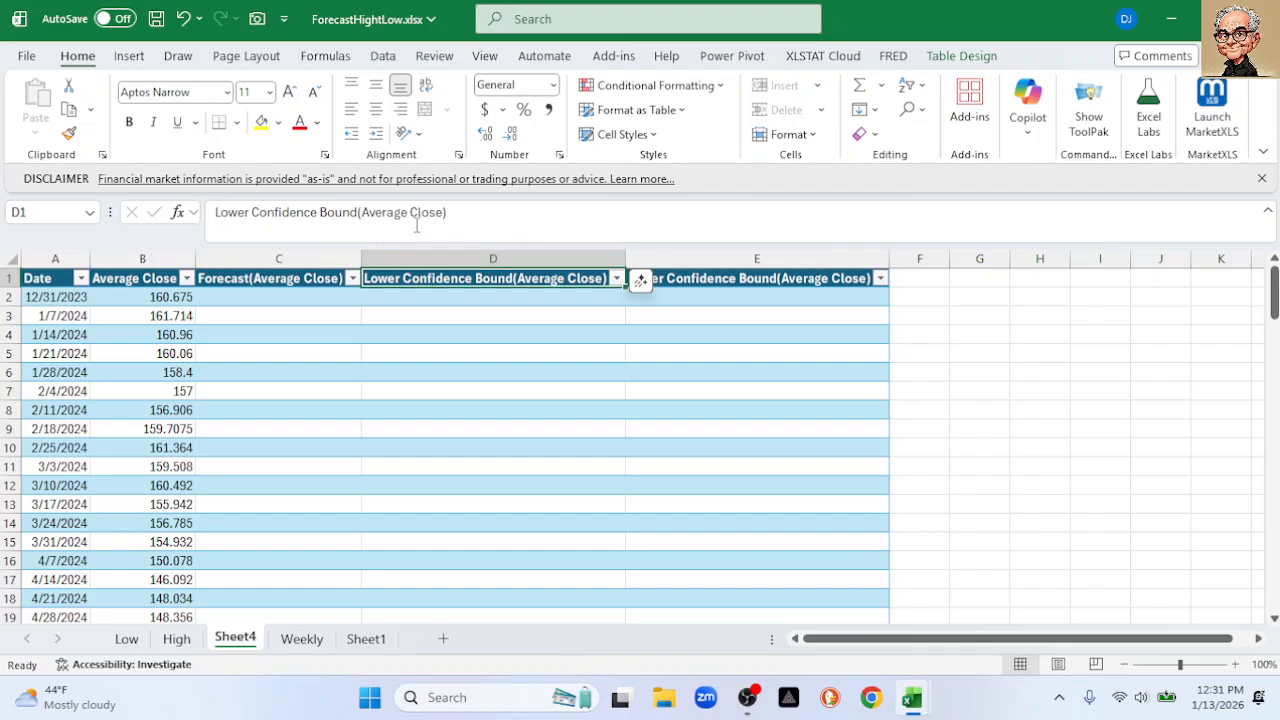
left_click_drag(454, 215, 98, 217)
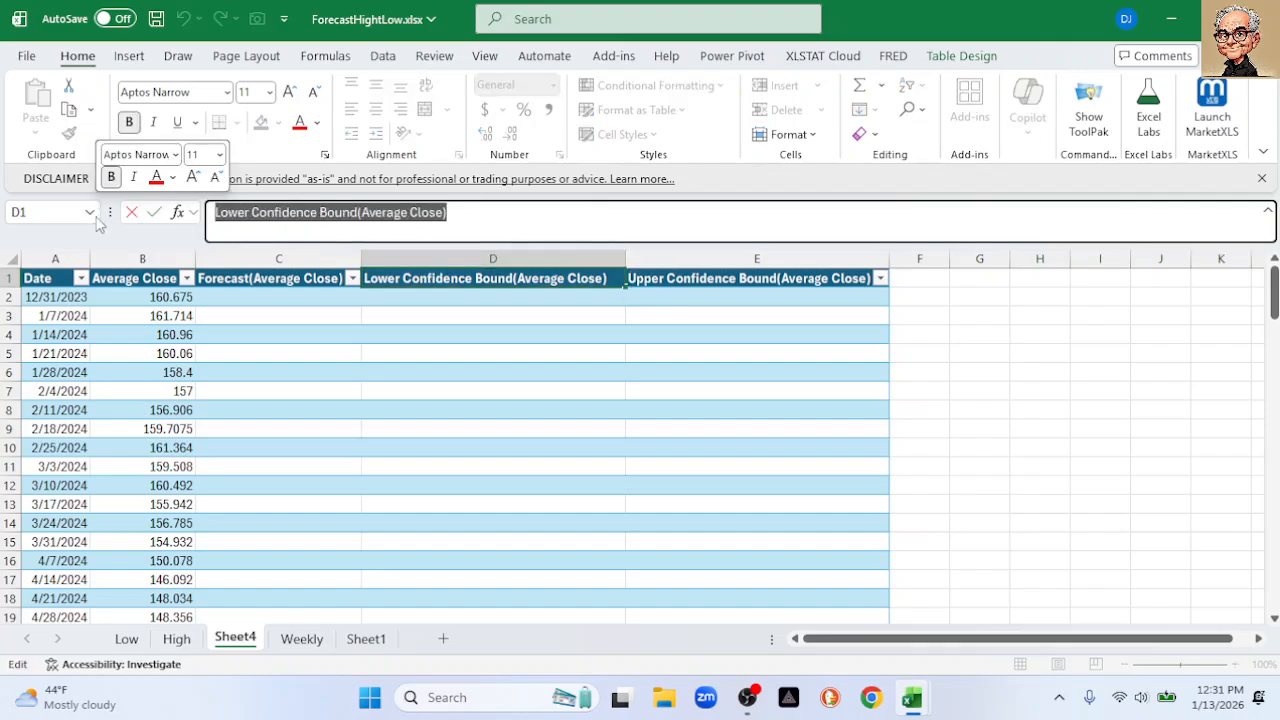
type("High")
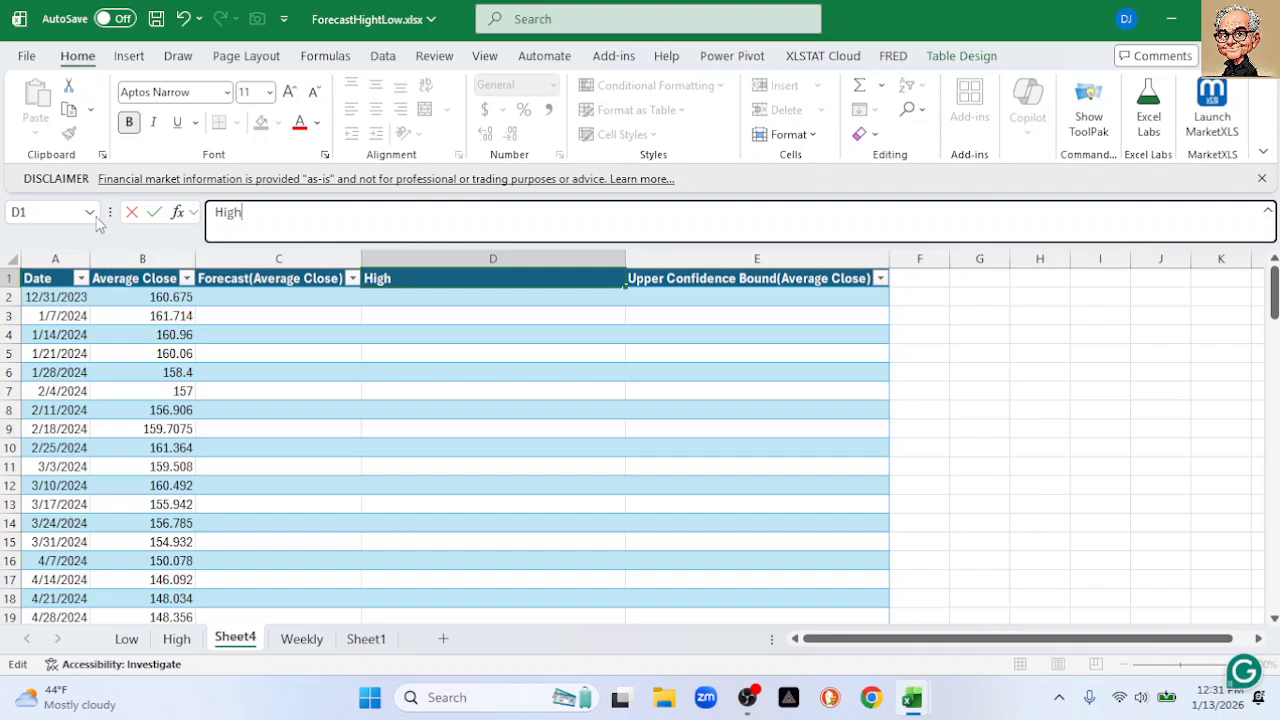
type(" Forecast")
key("Return")
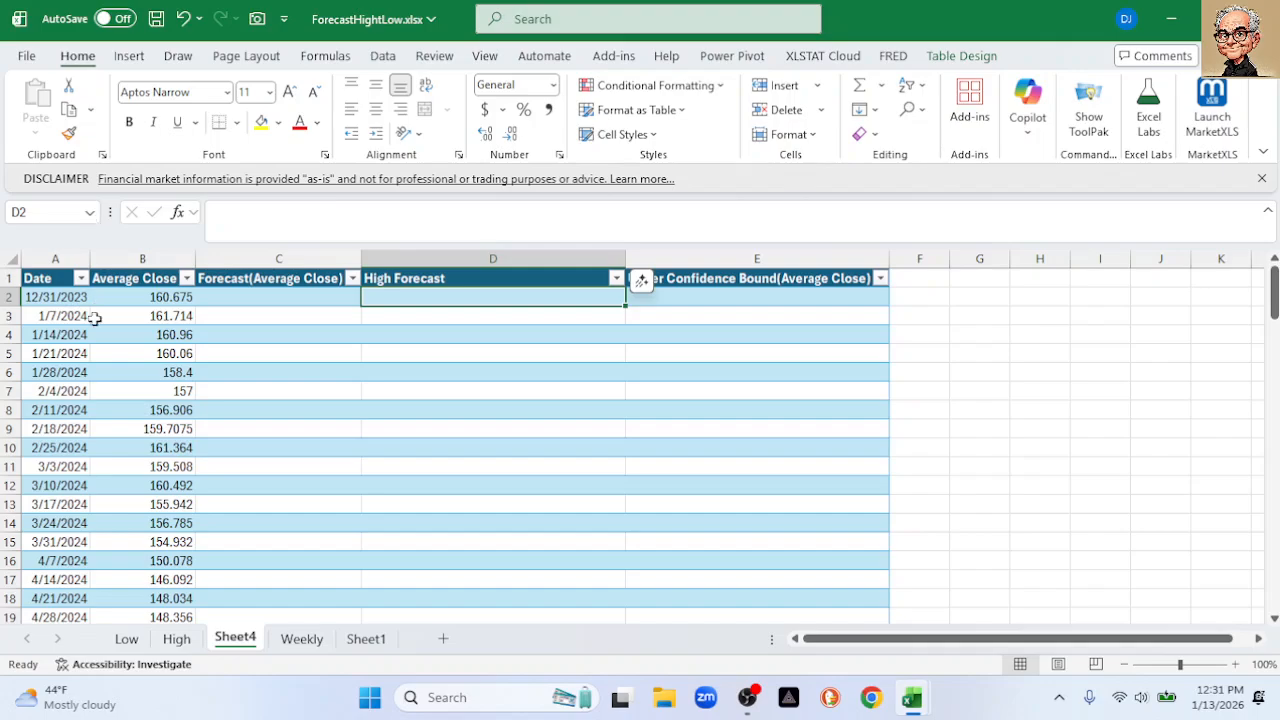
left_click(176, 638)
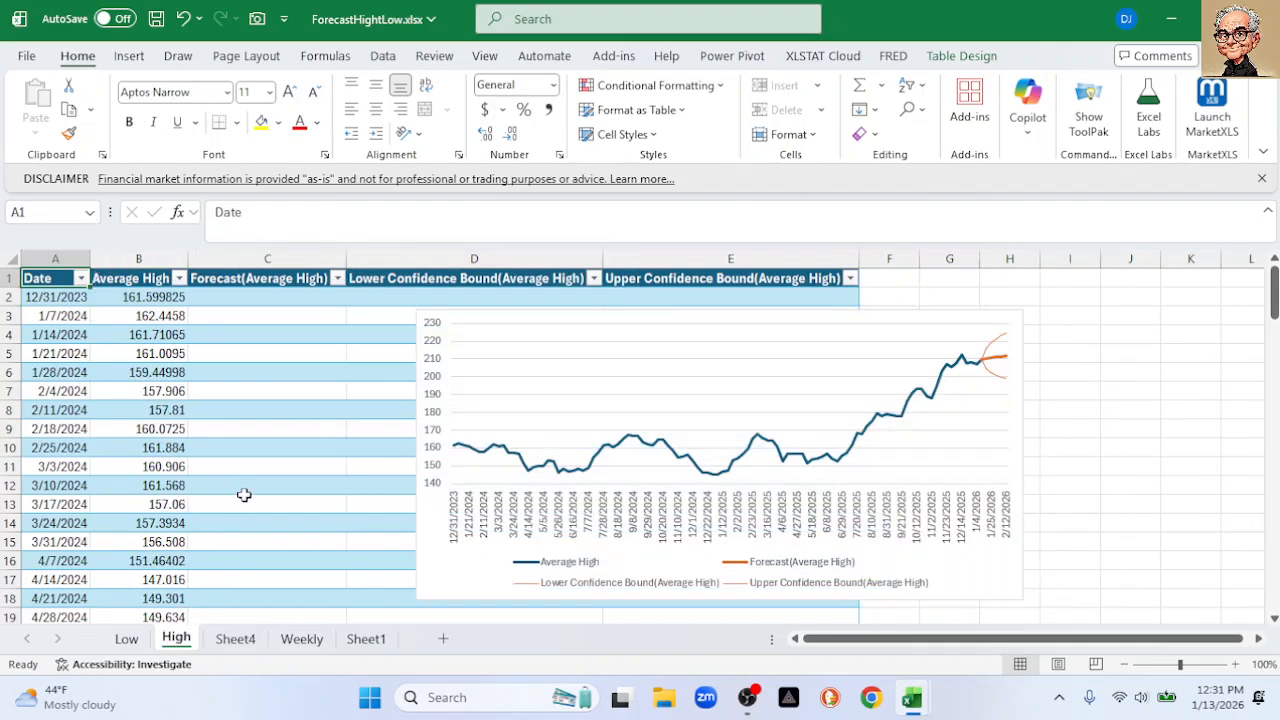
Copy High's forecast values and clear the old numbers from Sheet4's D109:D113
scroll(237, 493, "down", 8)
scroll(237, 493, "down", 20)
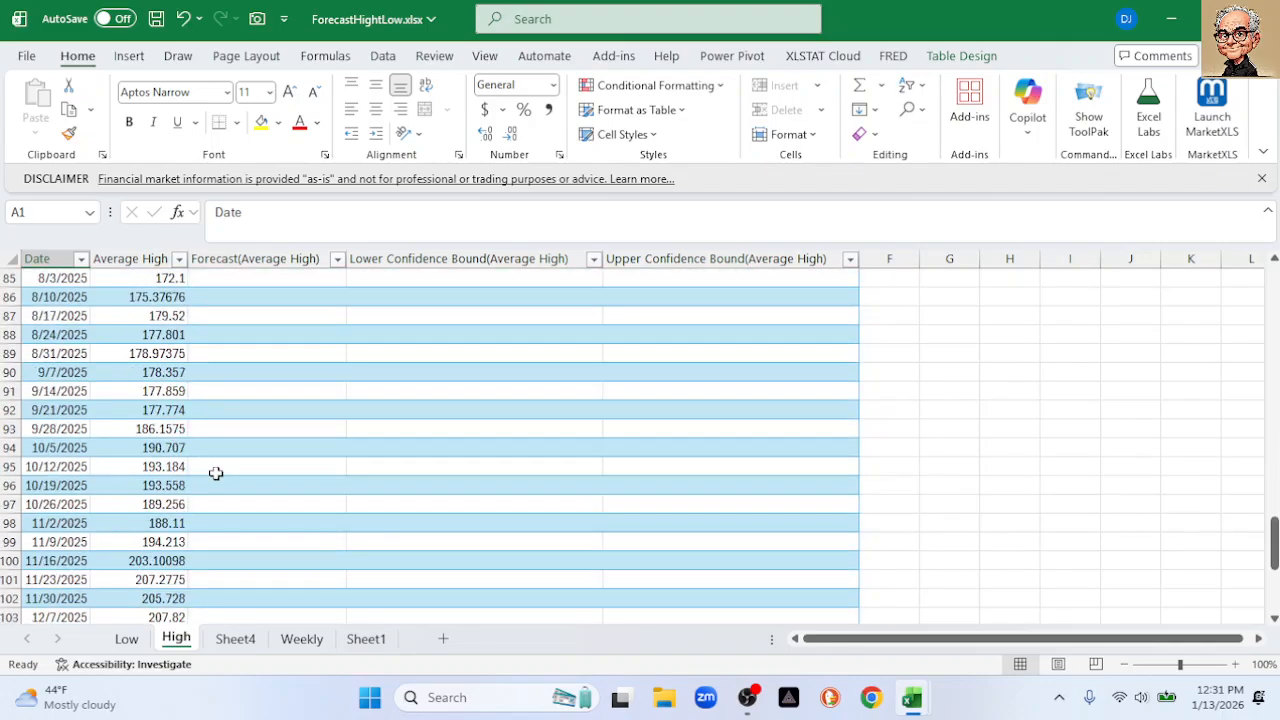
left_click_drag(277, 488, 291, 580)
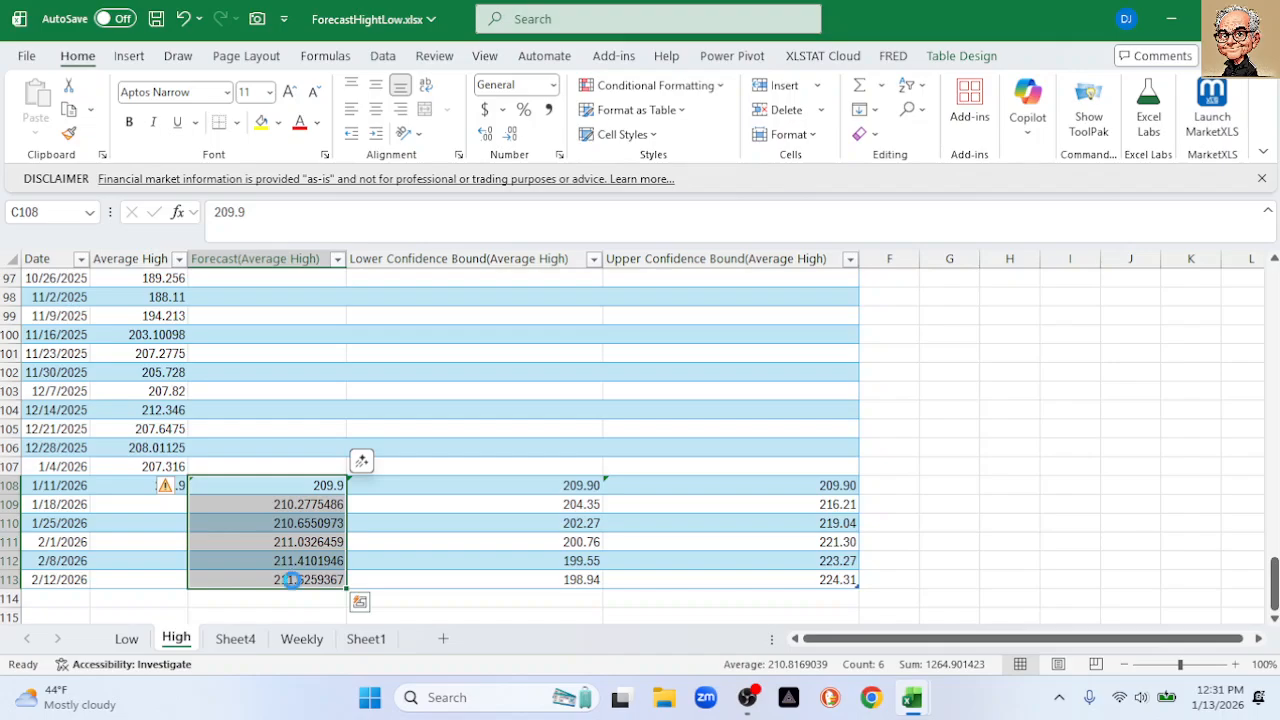
key("ctrl+c")
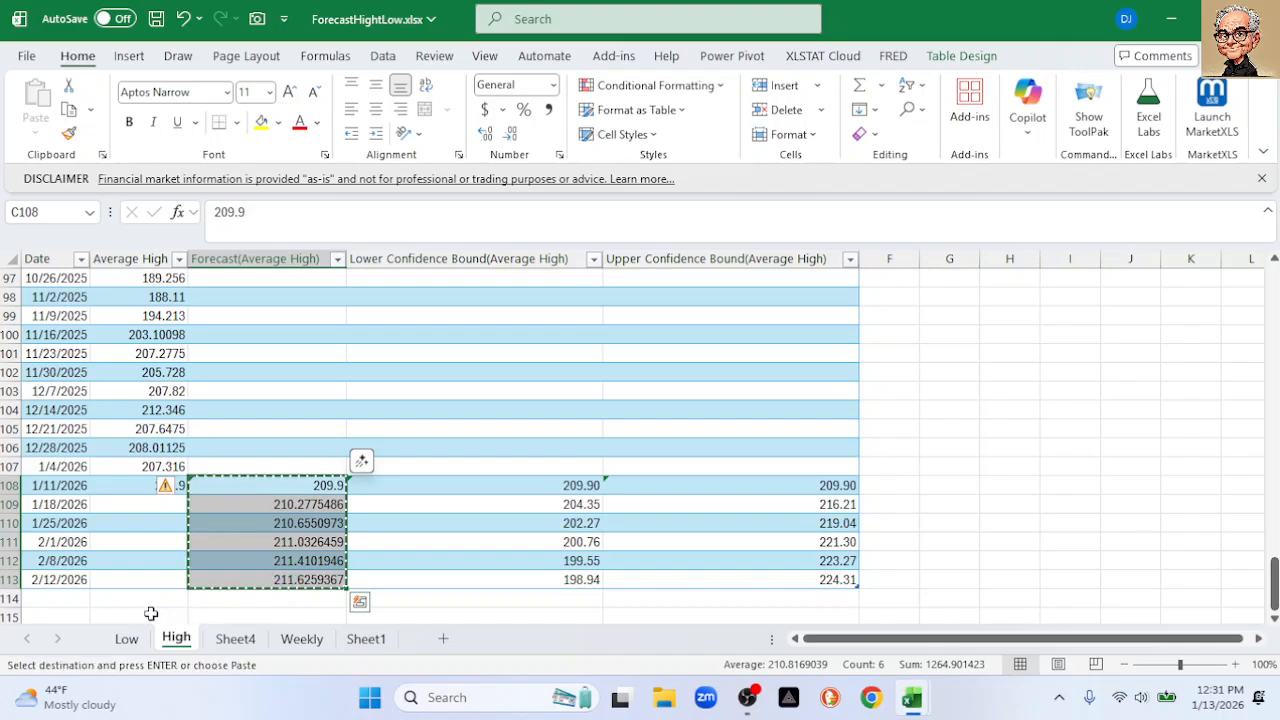
left_click(256, 641)
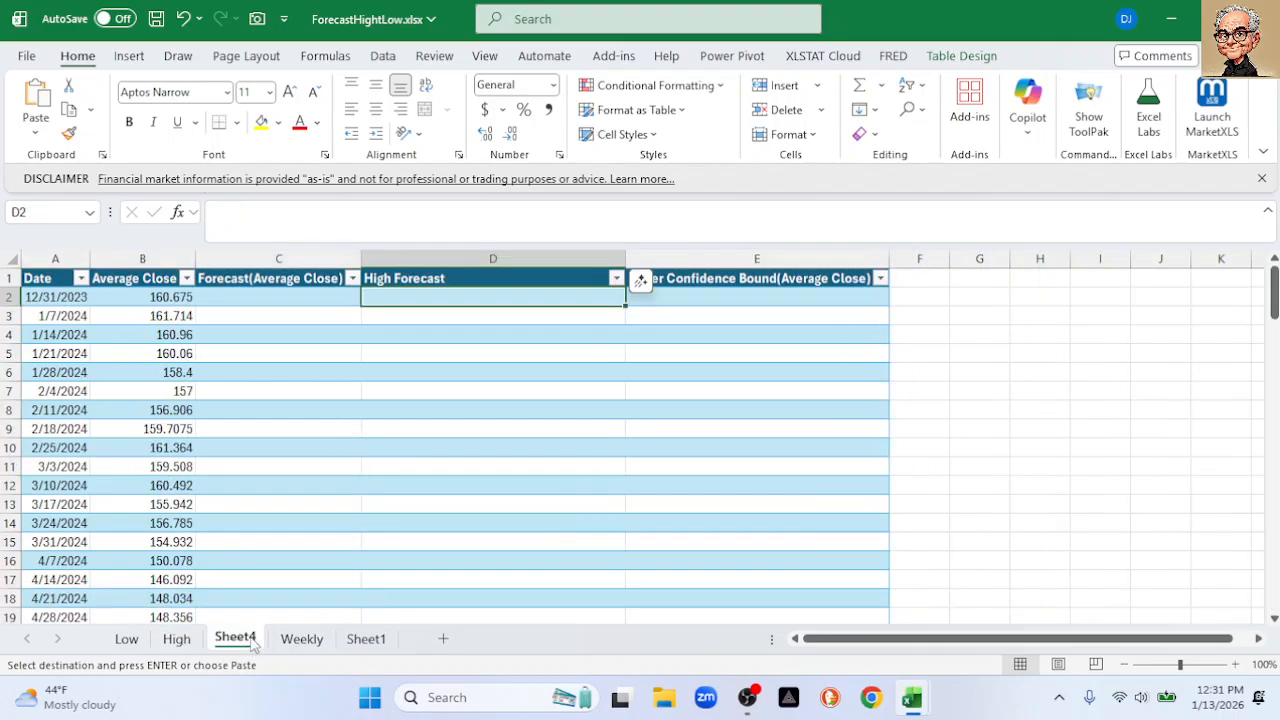
scroll(467, 433, "down", 20)
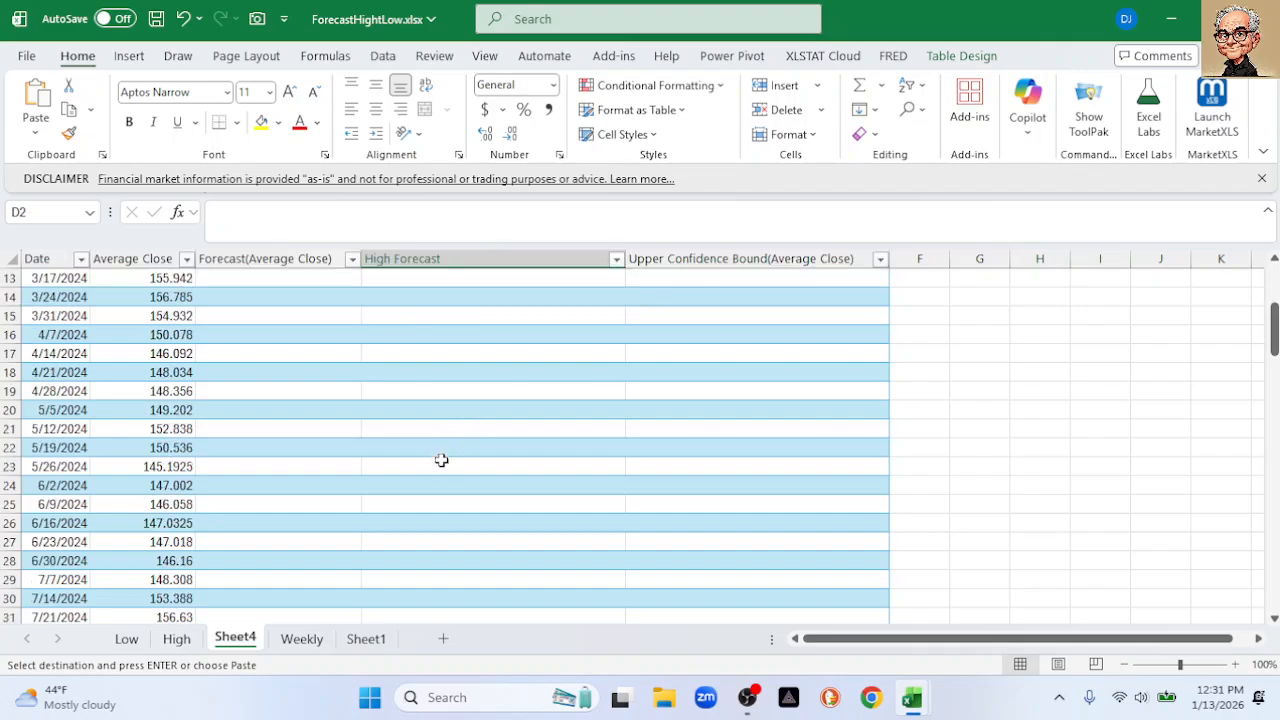
scroll(437, 471, "down", 10)
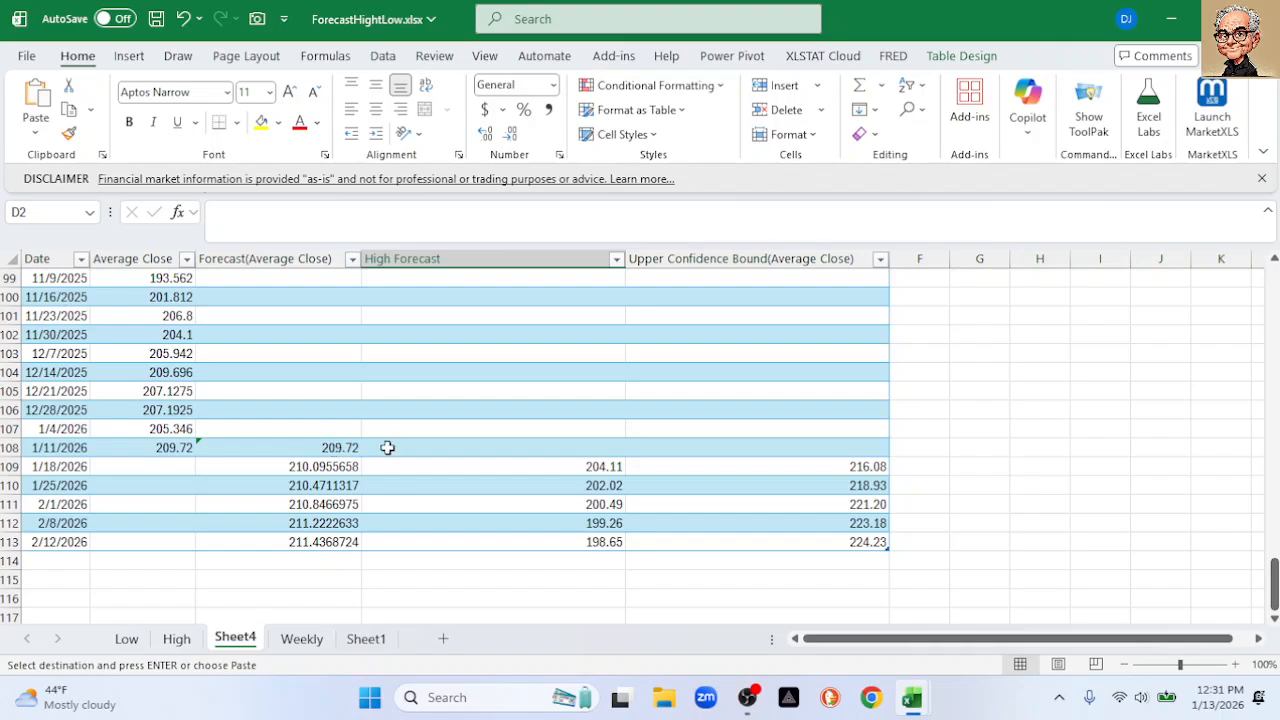
scroll(416, 428, "up", 4)
scroll(416, 428, "down", 3)
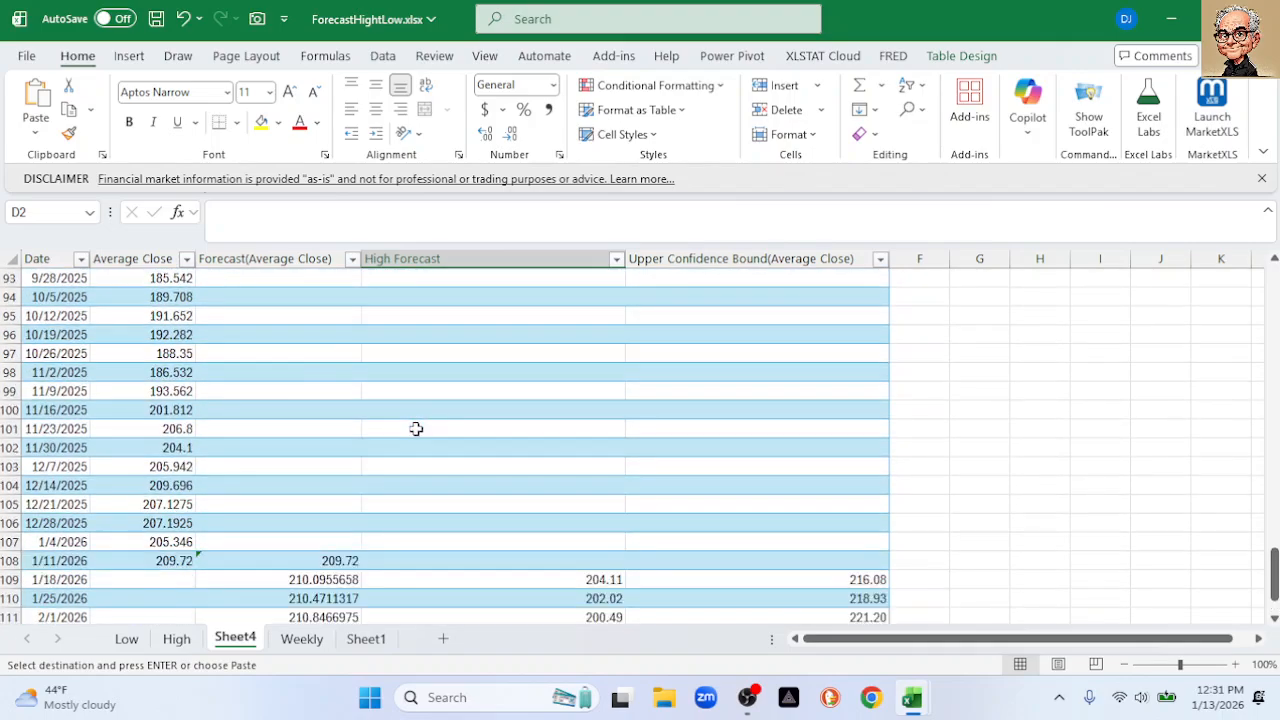
left_click_drag(453, 474, 457, 482)
left_click(585, 504)
left_click_drag(585, 504, 592, 581)
key("Delete")
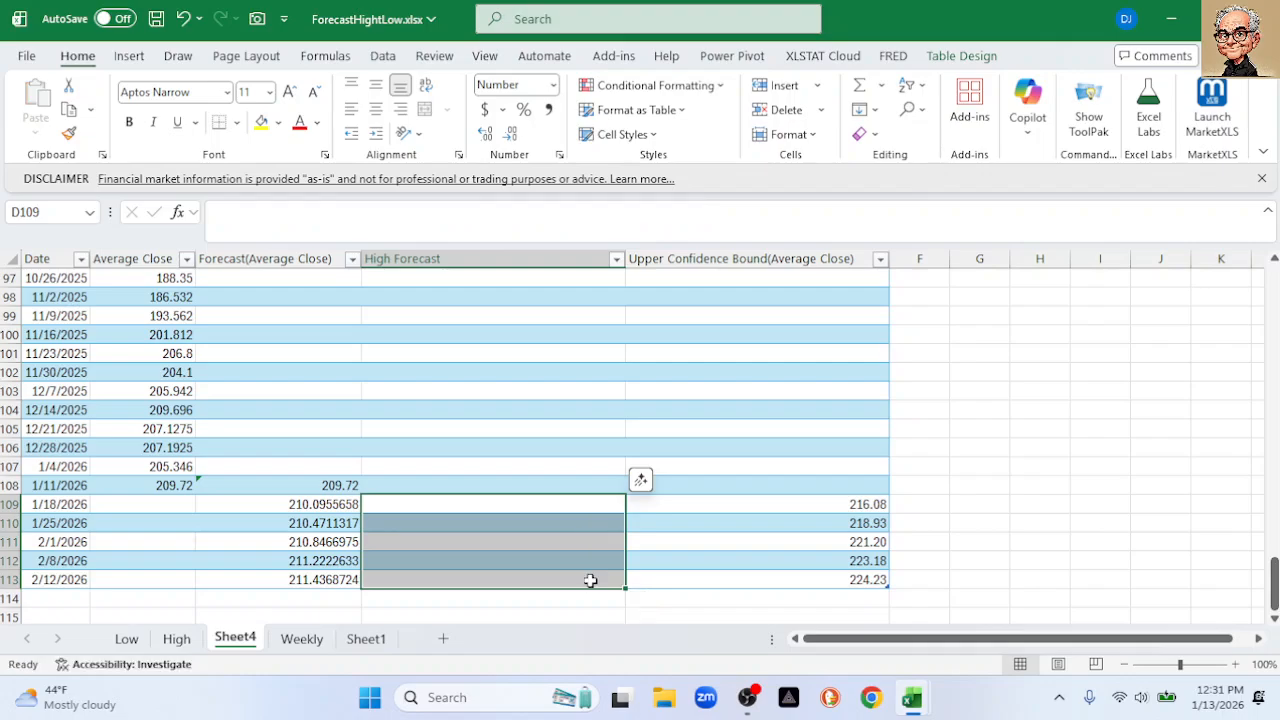
left_click(455, 486)
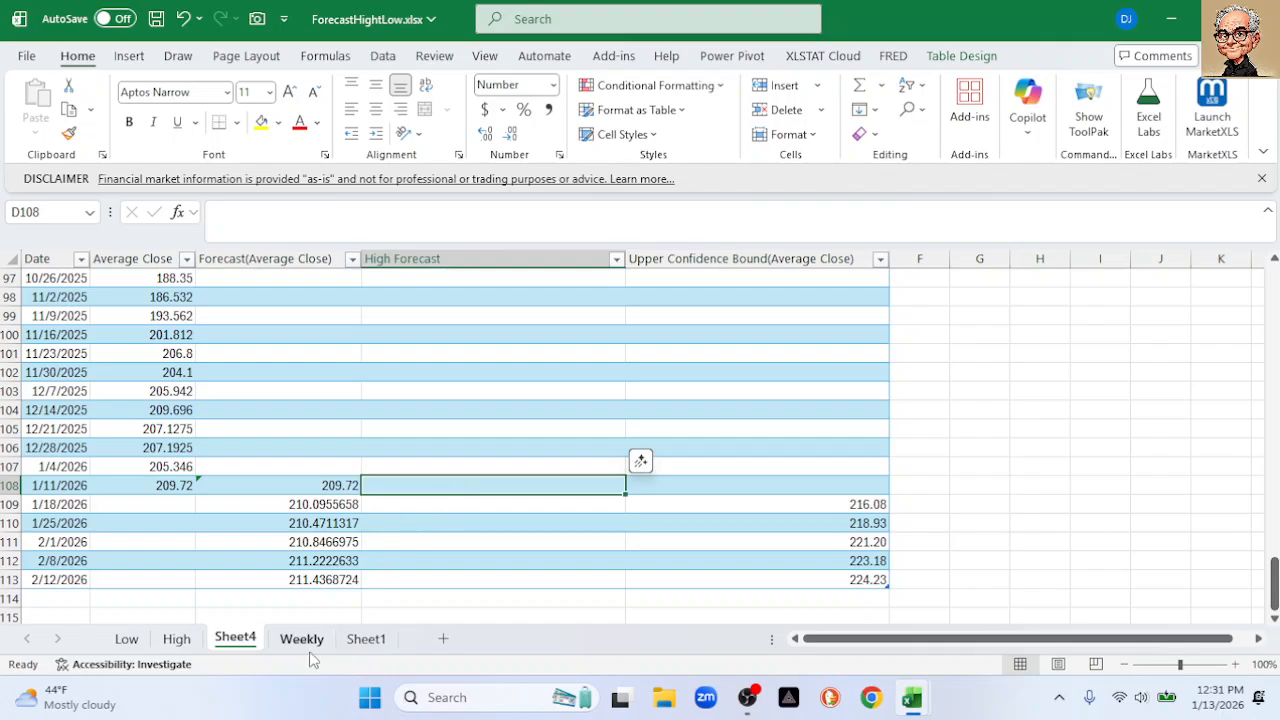
Copy High's C109:C113 forecasts and paste them as values into Sheet4 at D108
left_click(177, 639)
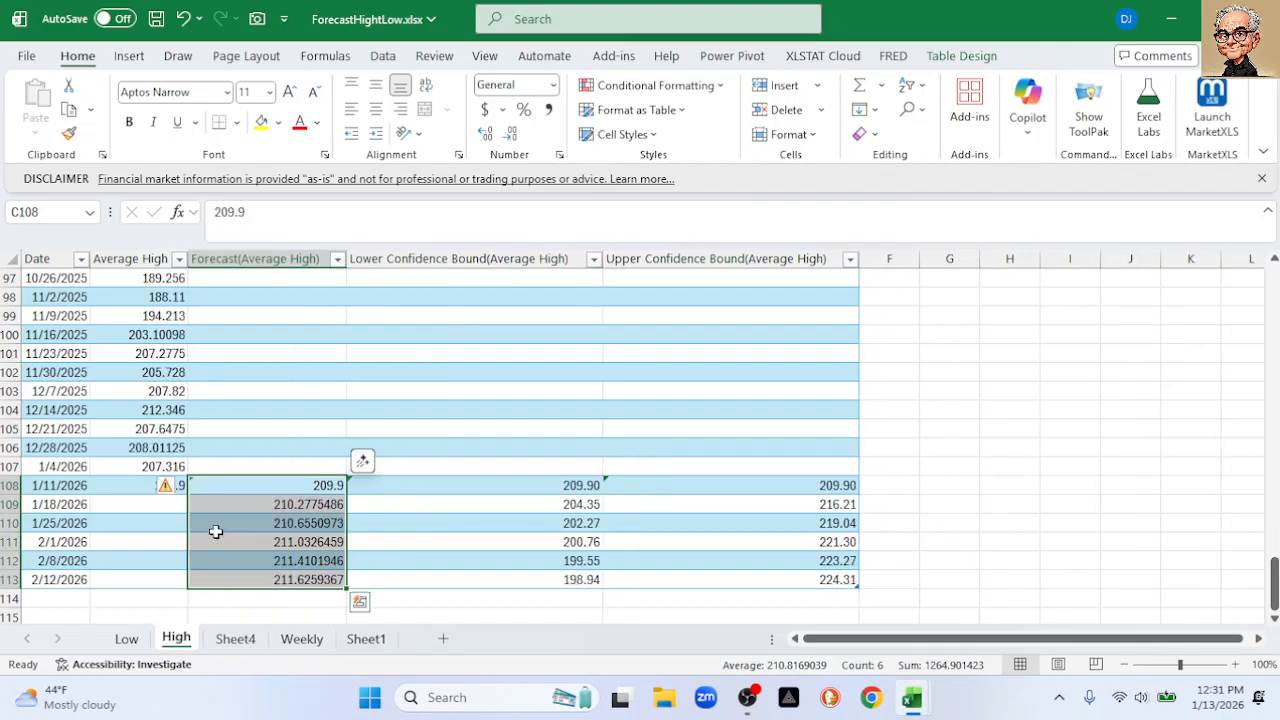
left_click(490, 372)
left_click_drag(297, 510, 300, 580)
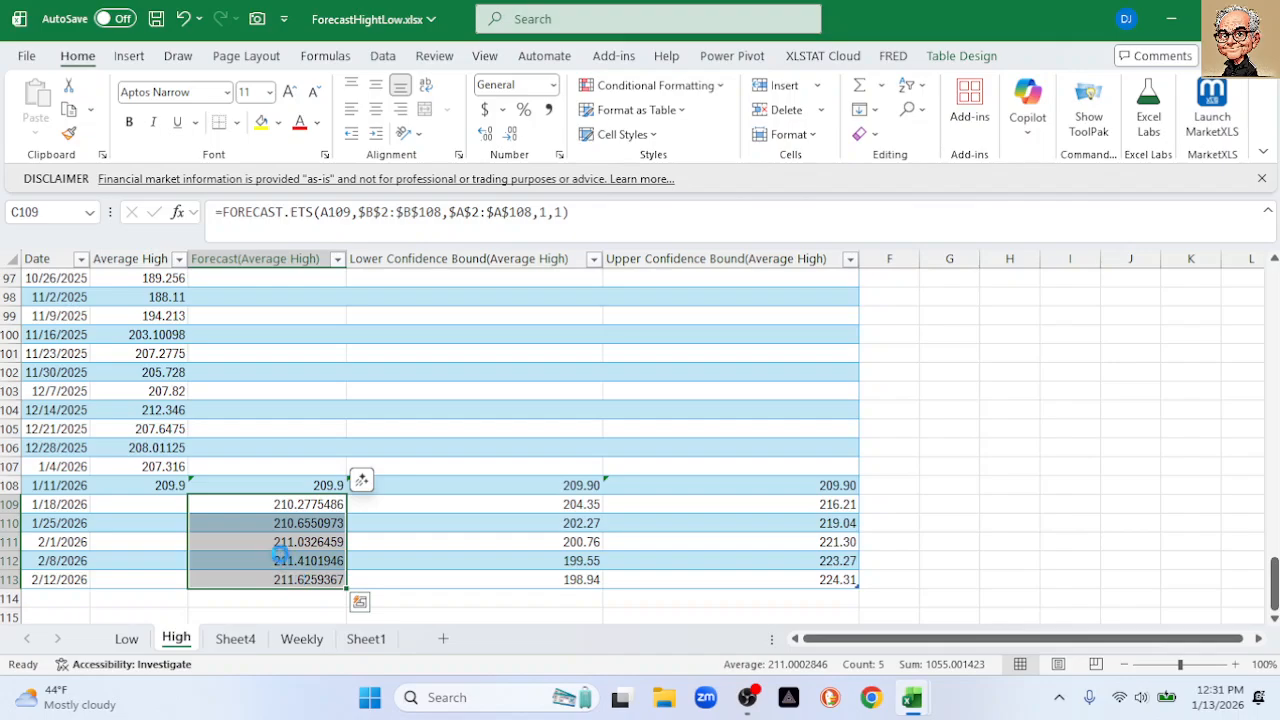
key("ctrl+c")
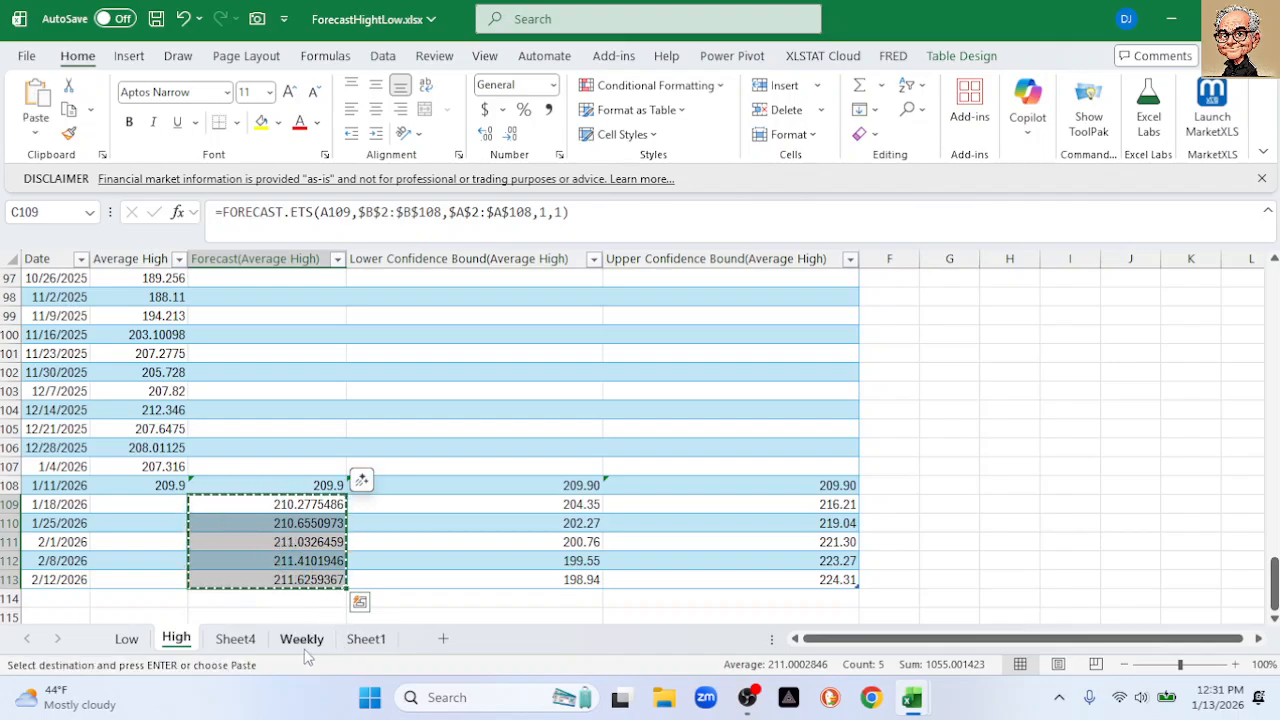
left_click(250, 642)
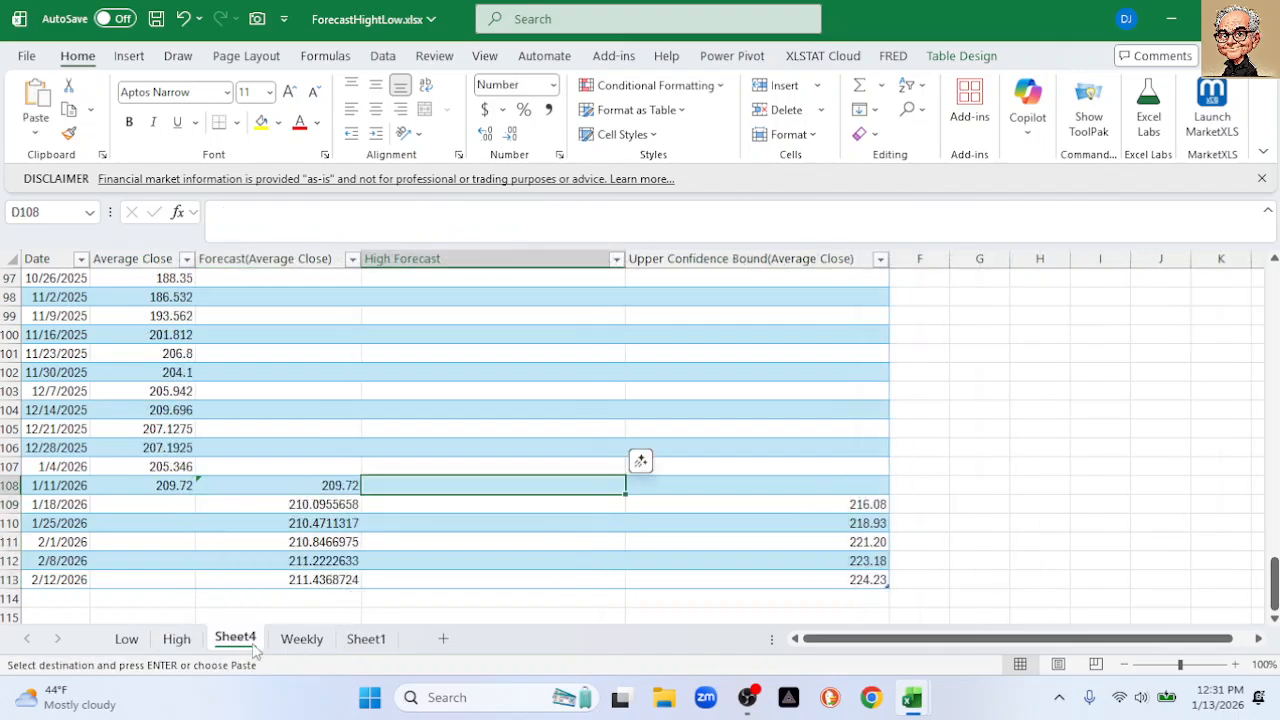
right_click(422, 490)
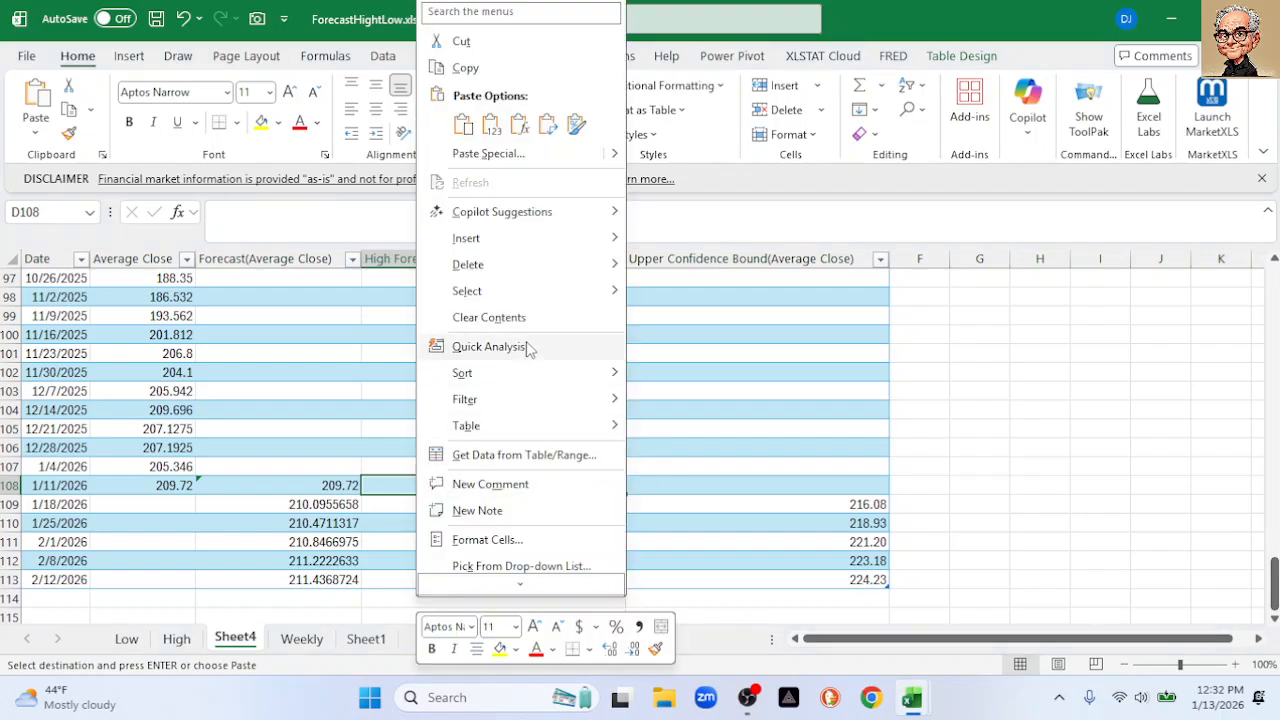
left_click(490, 124)
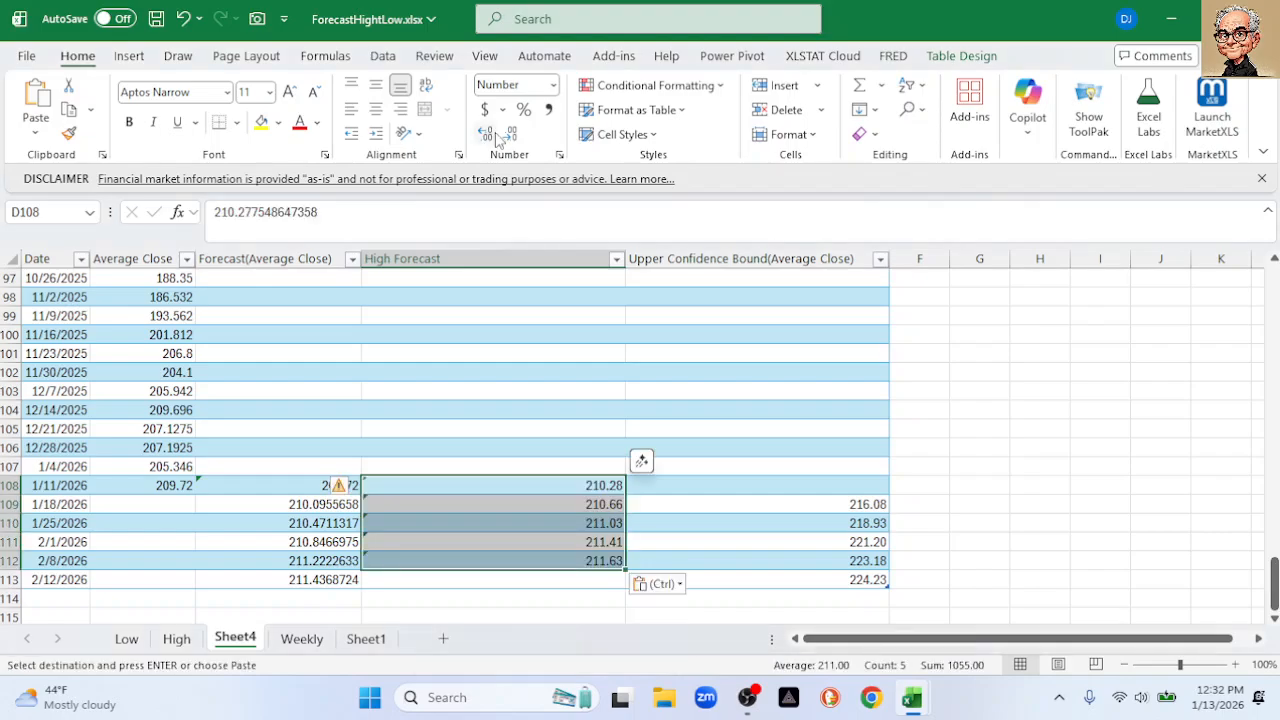
left_click(669, 260)
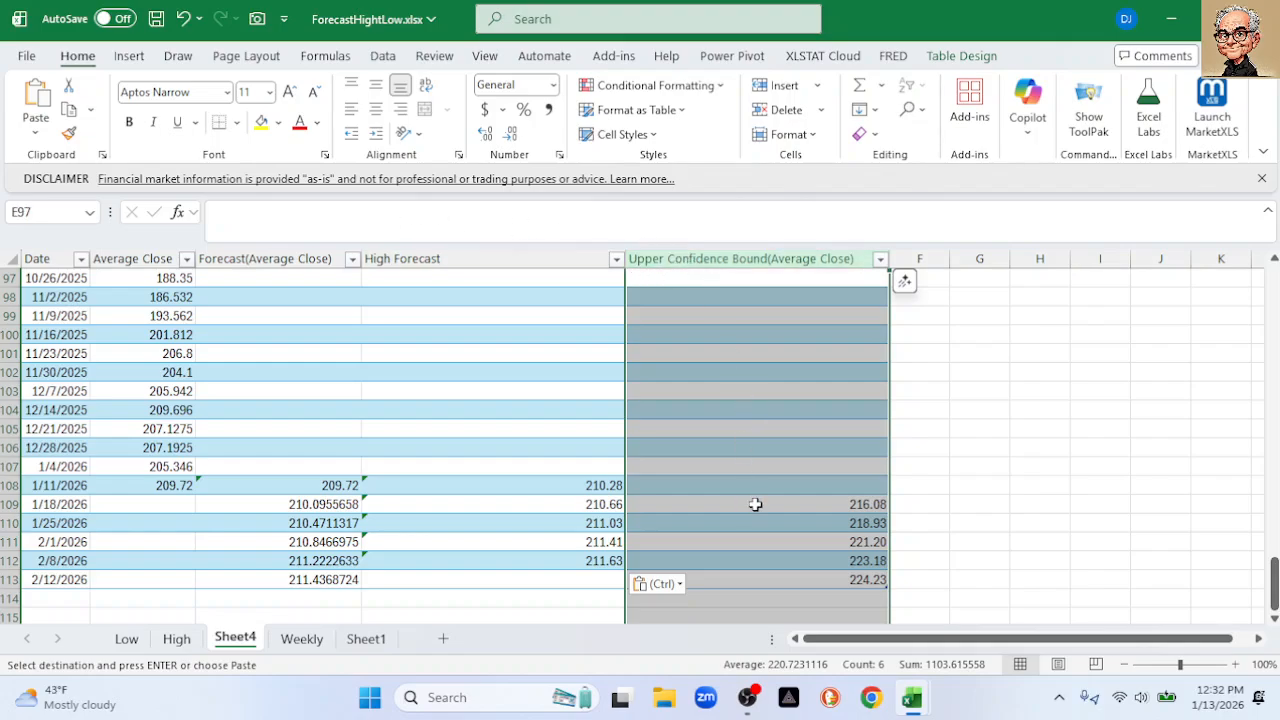
Clear E108:E113 on Sheet4 and rename the E1 header to 'Low Forecast'
left_click_drag(780, 480, 773, 584)
key("Delete")
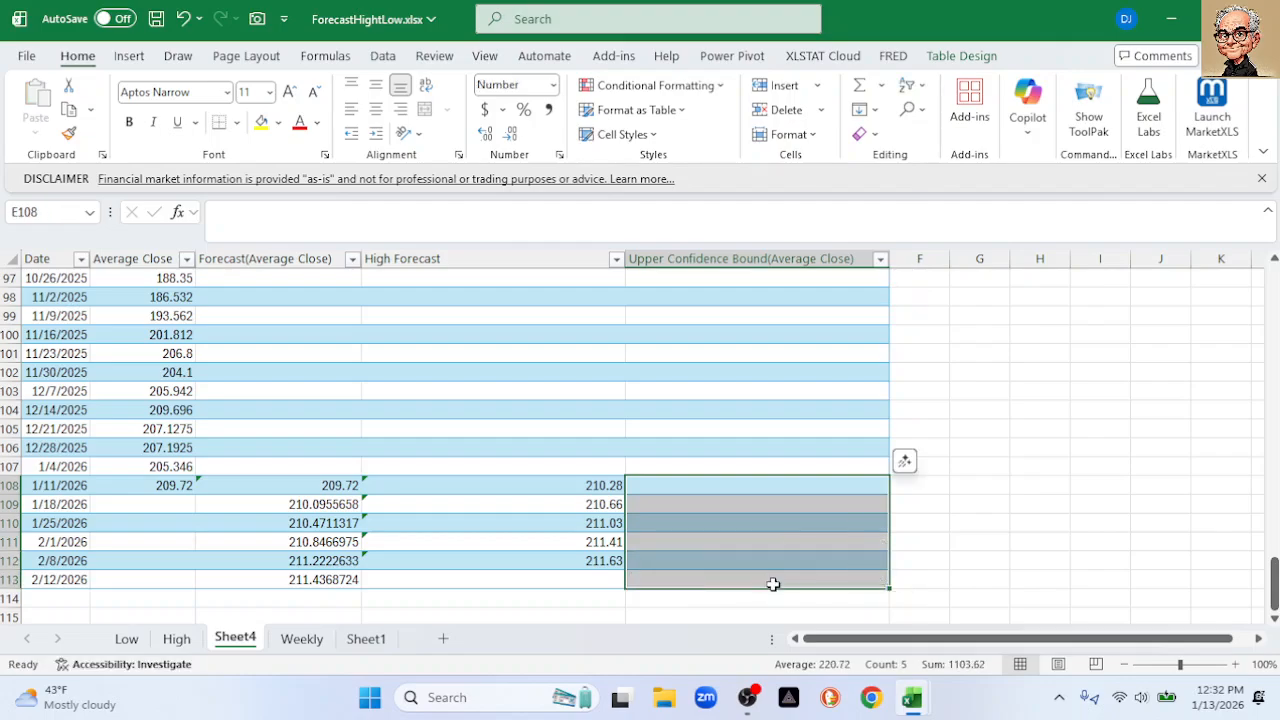
left_click(642, 257)
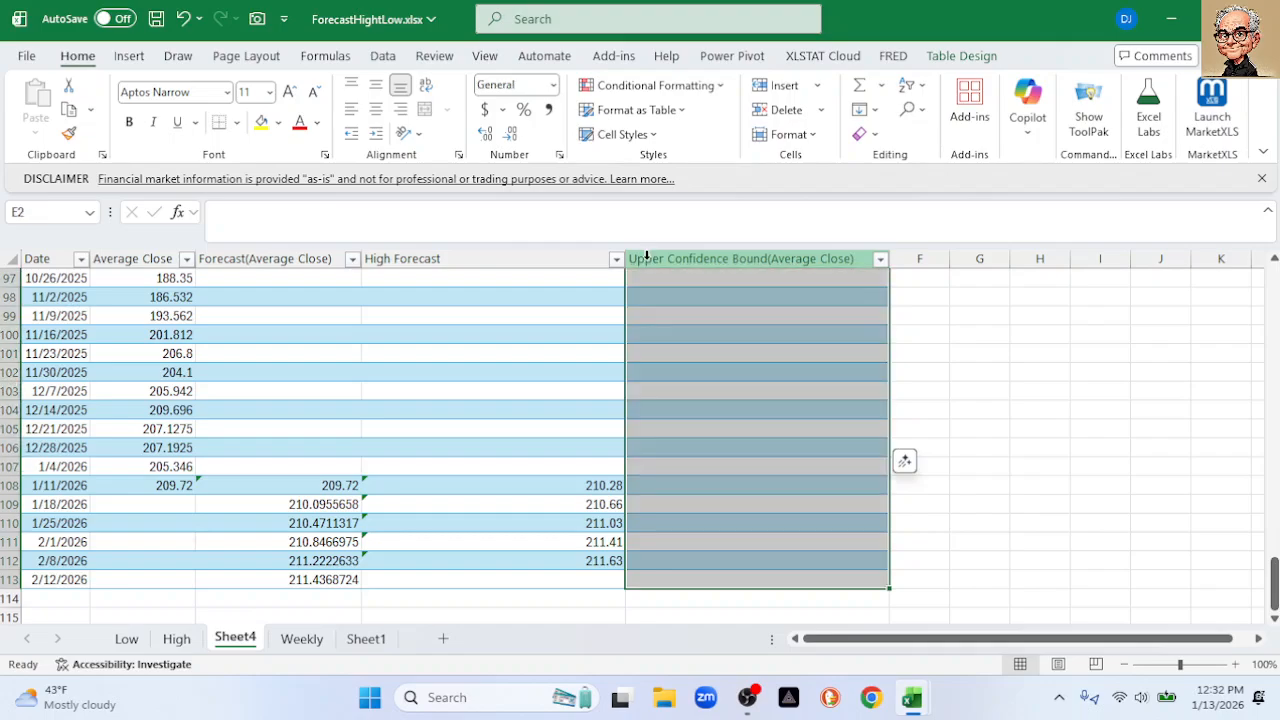
left_click(684, 259)
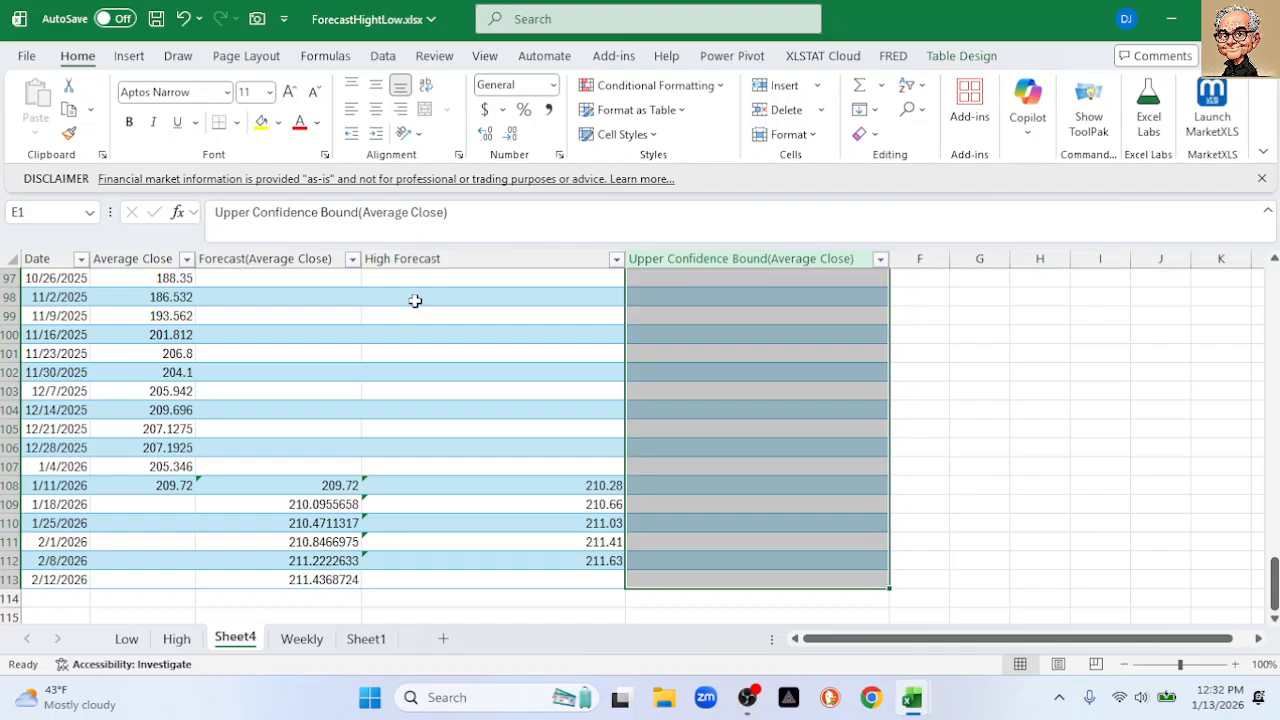
left_click_drag(466, 225, 155, 197)
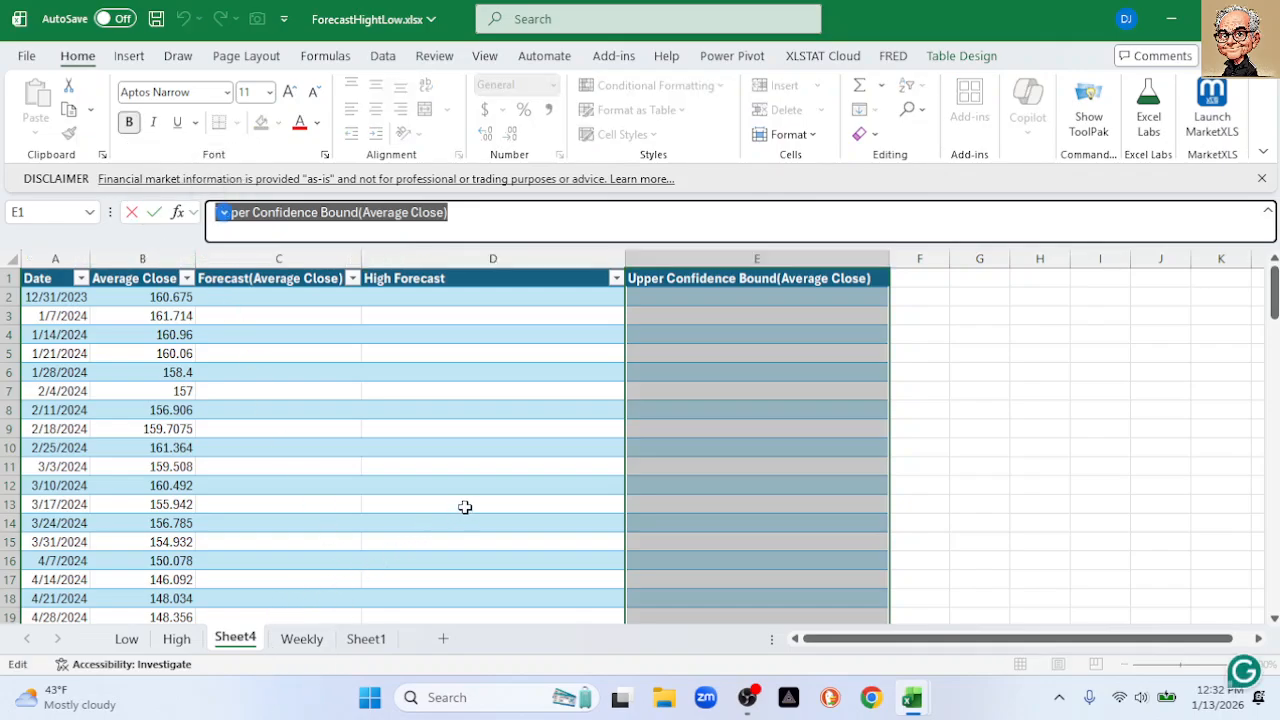
type("Low")
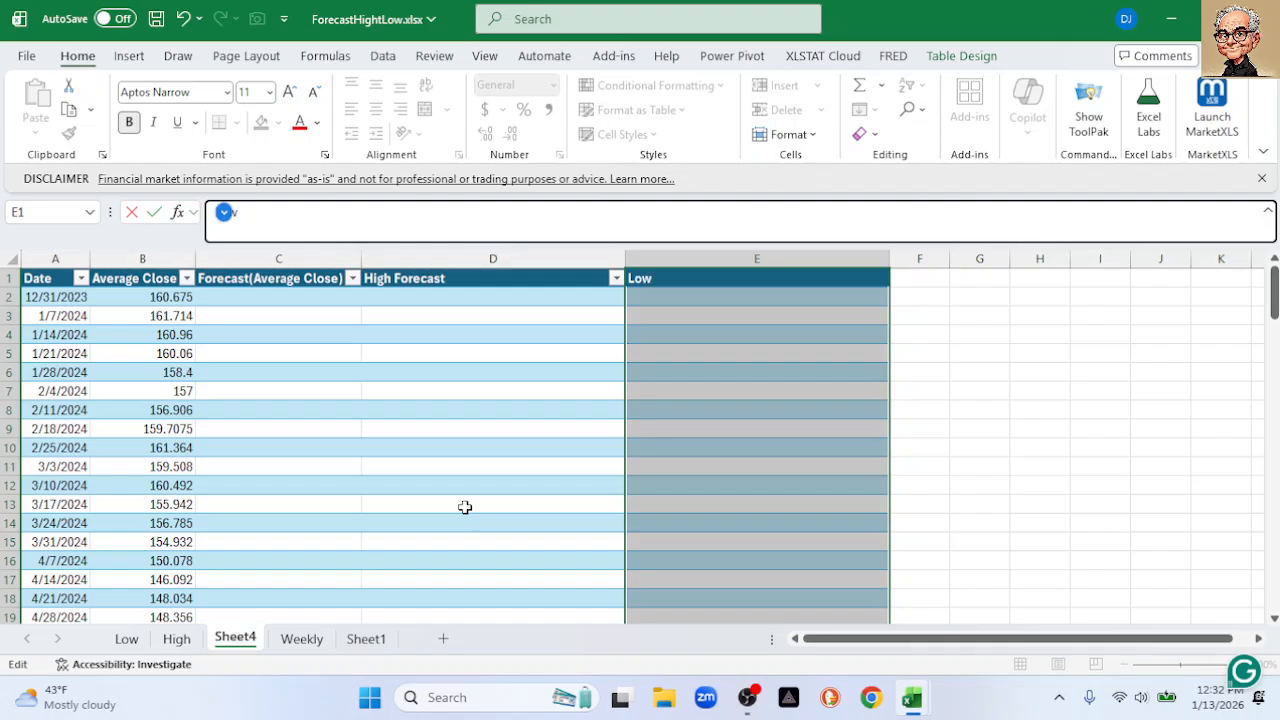
type(" Forecast")
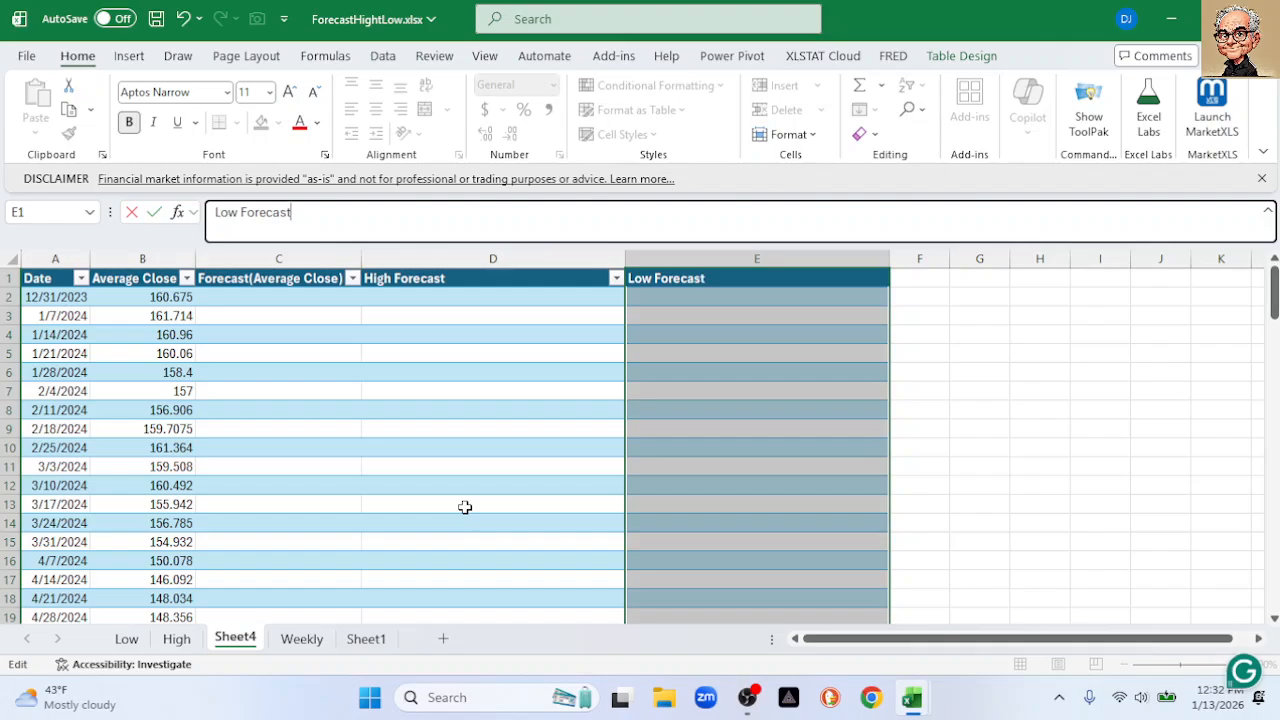
key("Return")
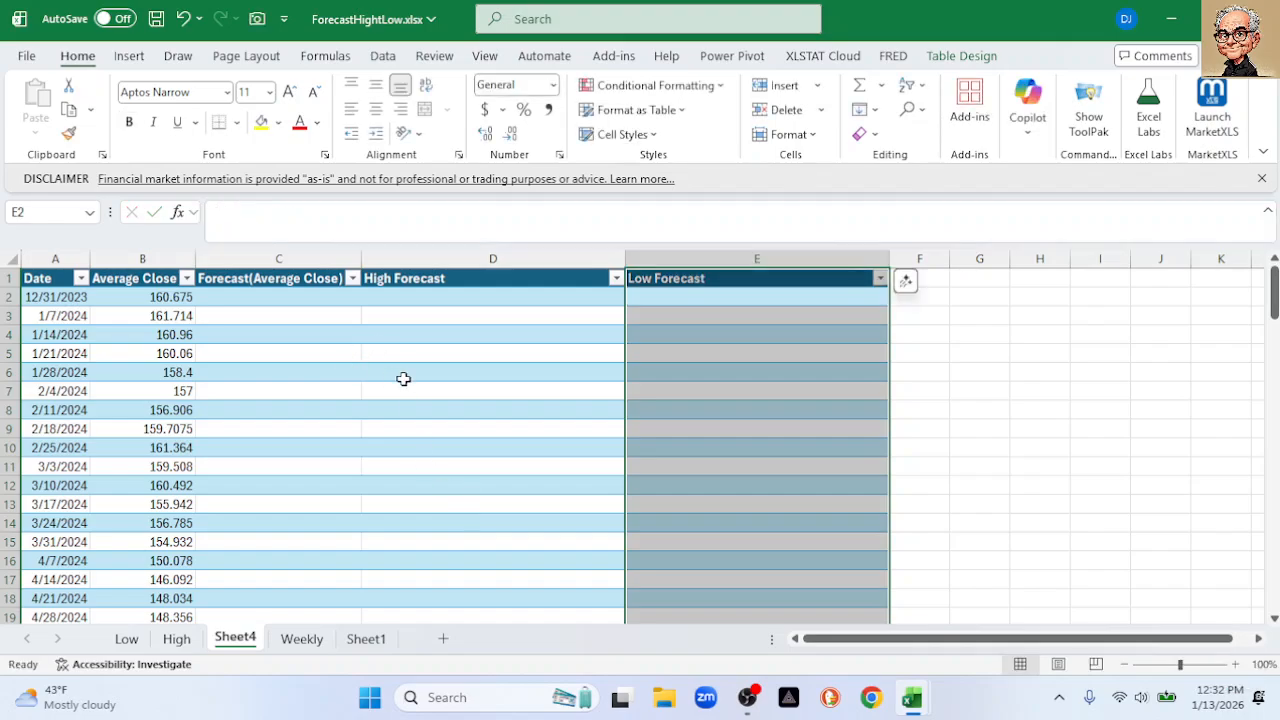
Copy the four Low forecast values from C108:C111 on the Low sheet
left_click(130, 642)
scroll(288, 585, "down", 7)
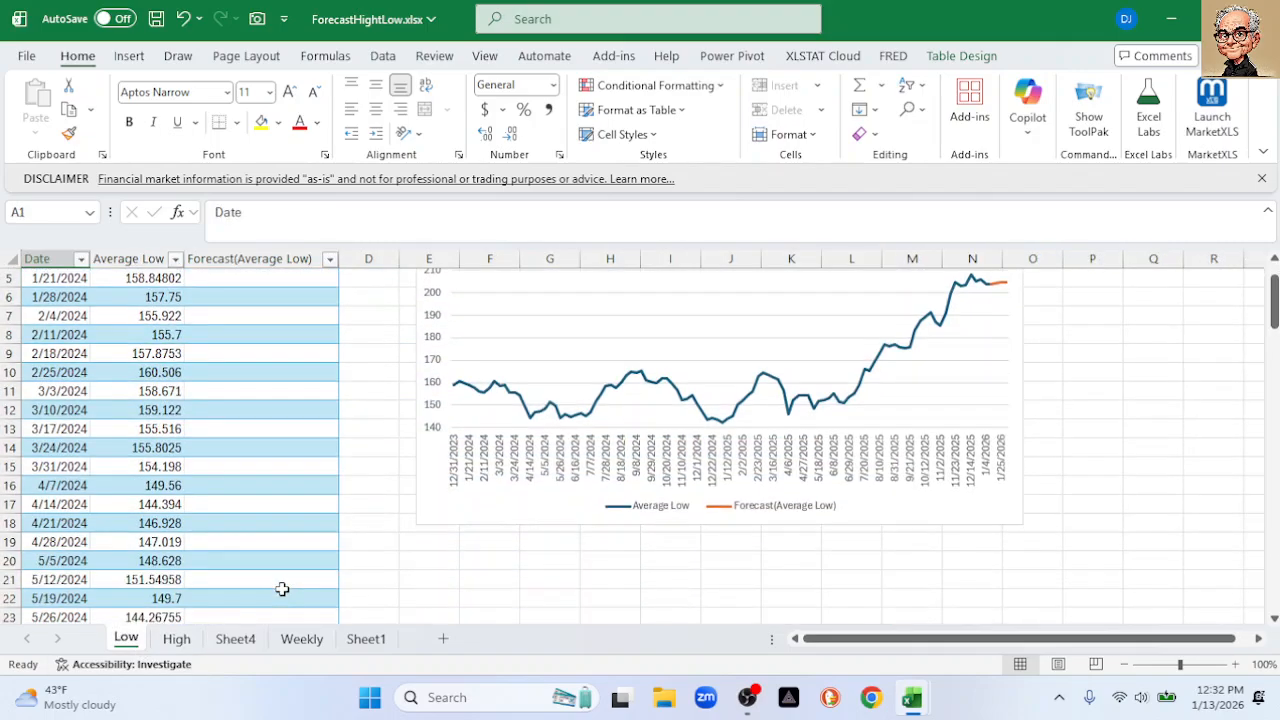
scroll(291, 585, "down", 20)
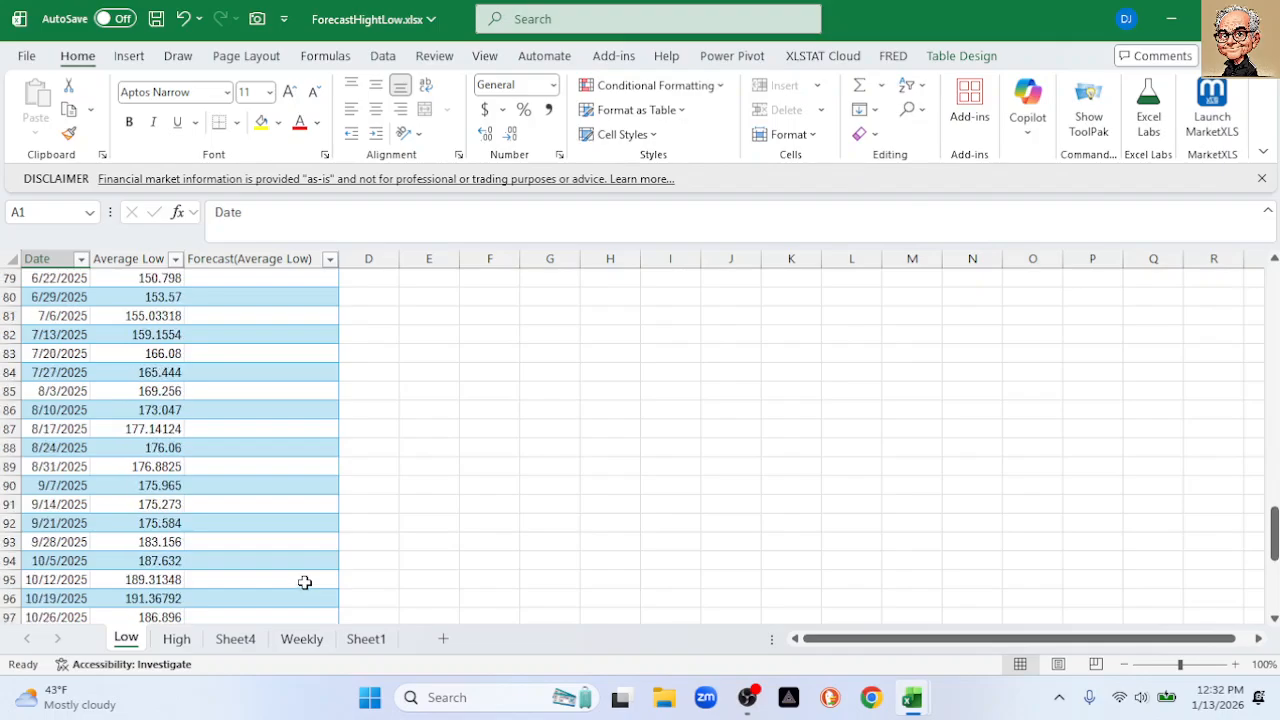
scroll(309, 580, "down", 2)
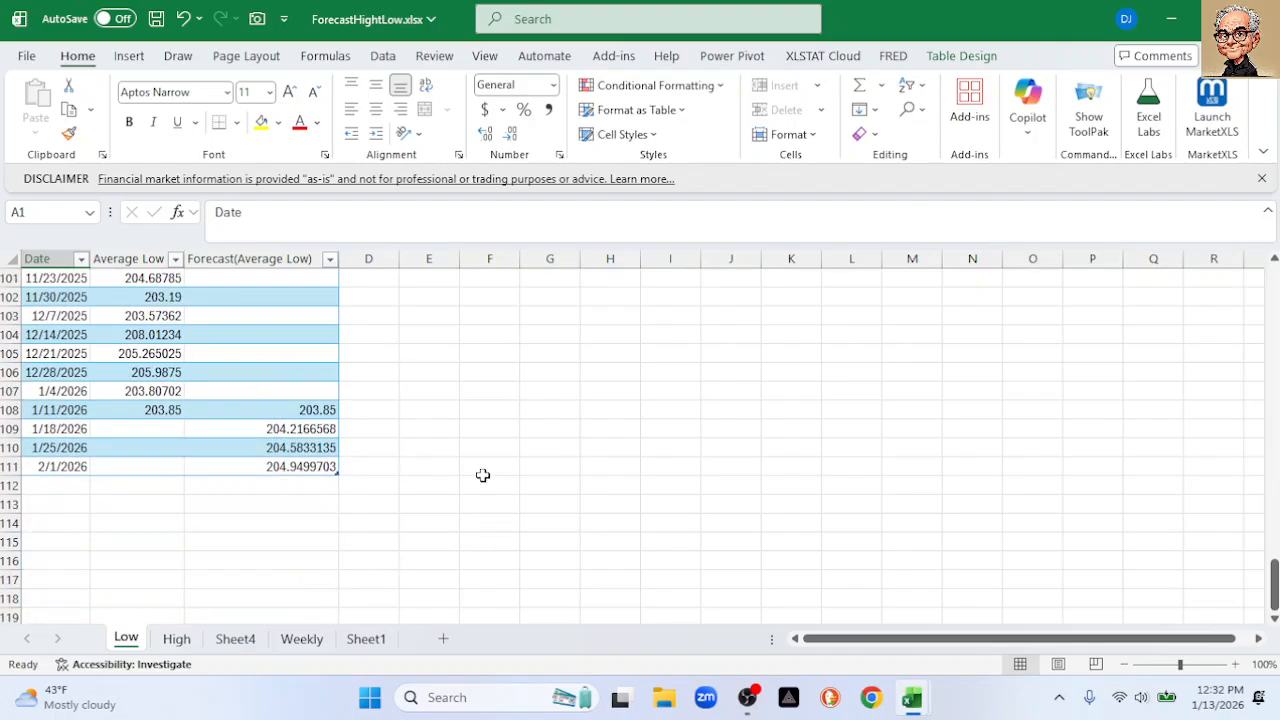
left_click_drag(312, 411, 303, 463)
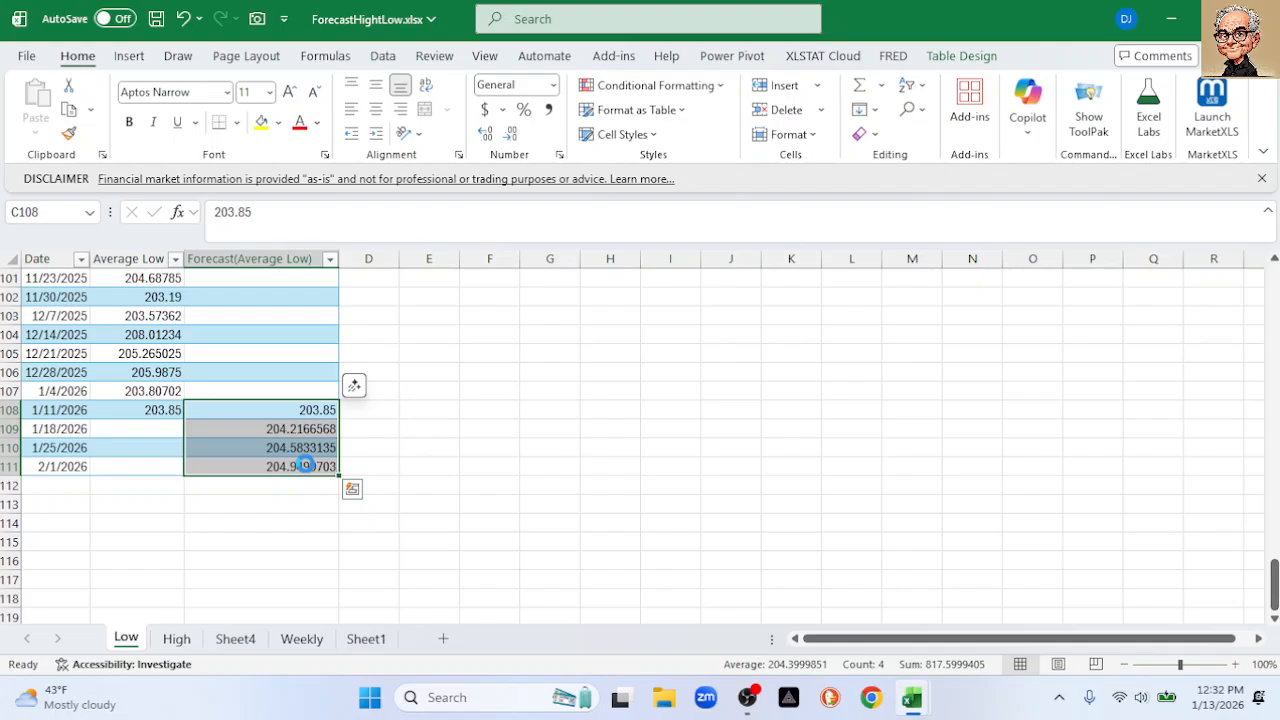
key("ctrl+c")
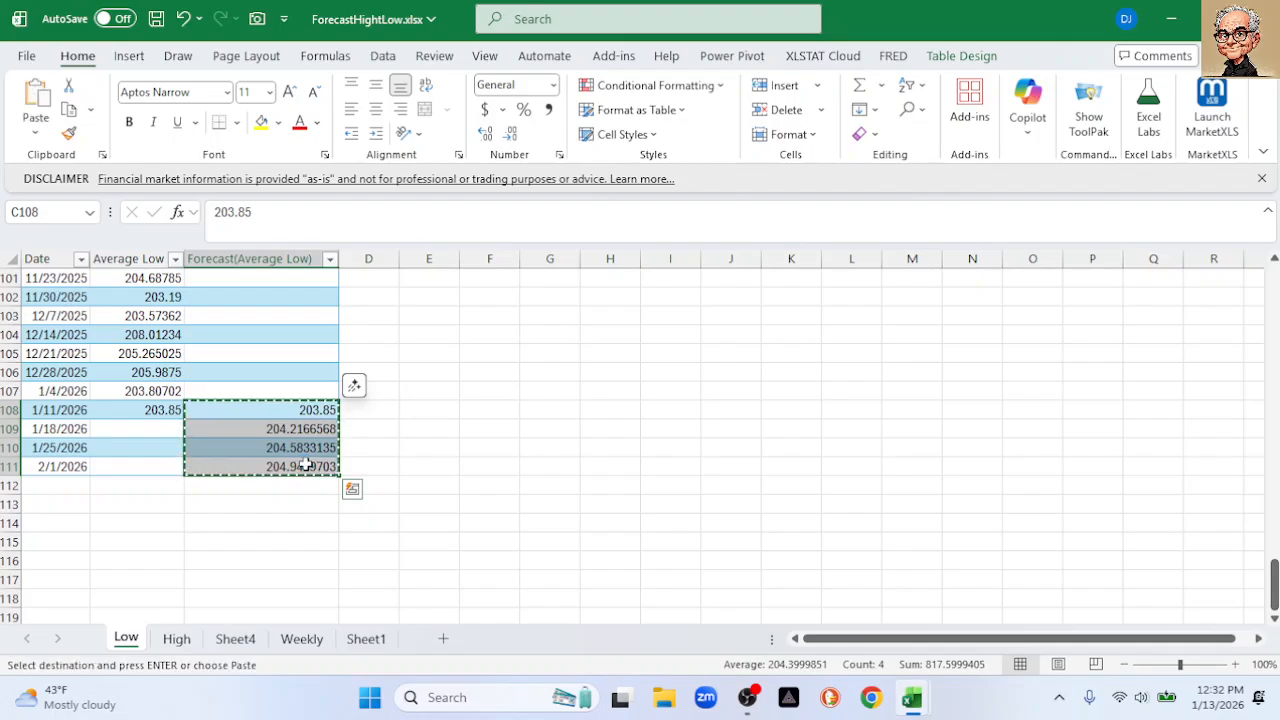
Paste them into Sheet4 at E108, then undo the paste that produced #NUM! errors
left_click(233, 639)
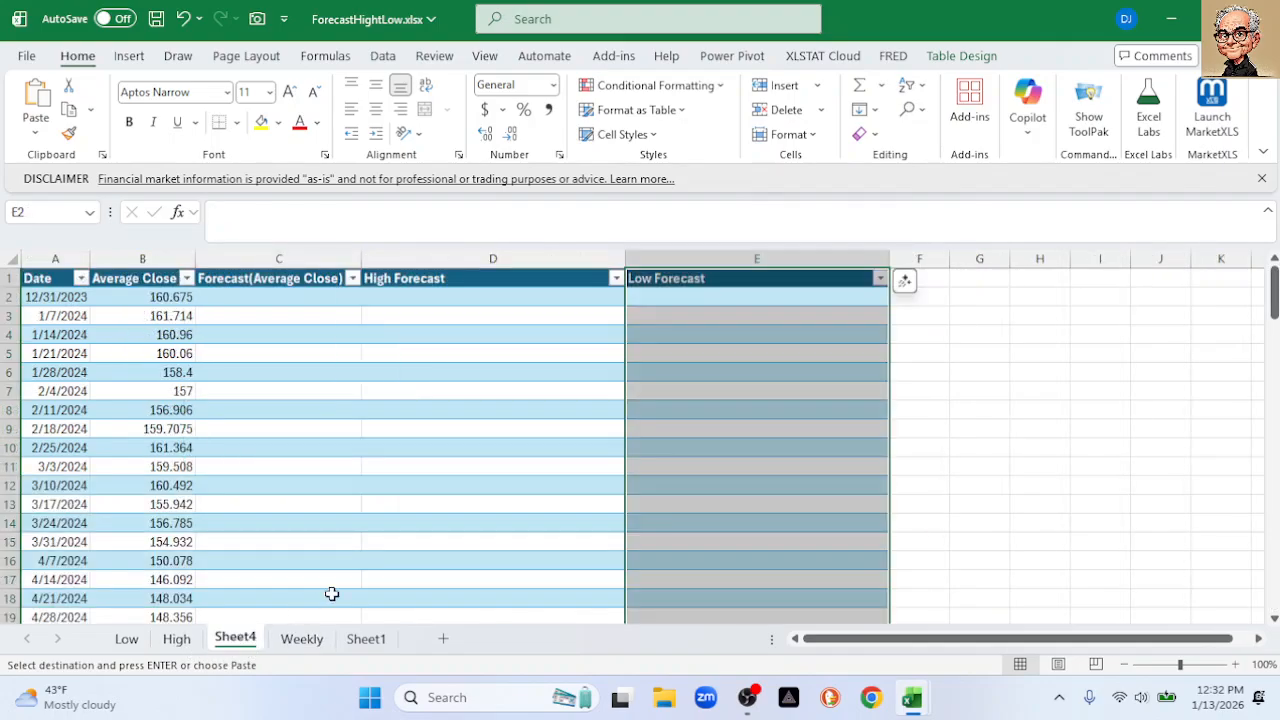
scroll(648, 390, "down", 20)
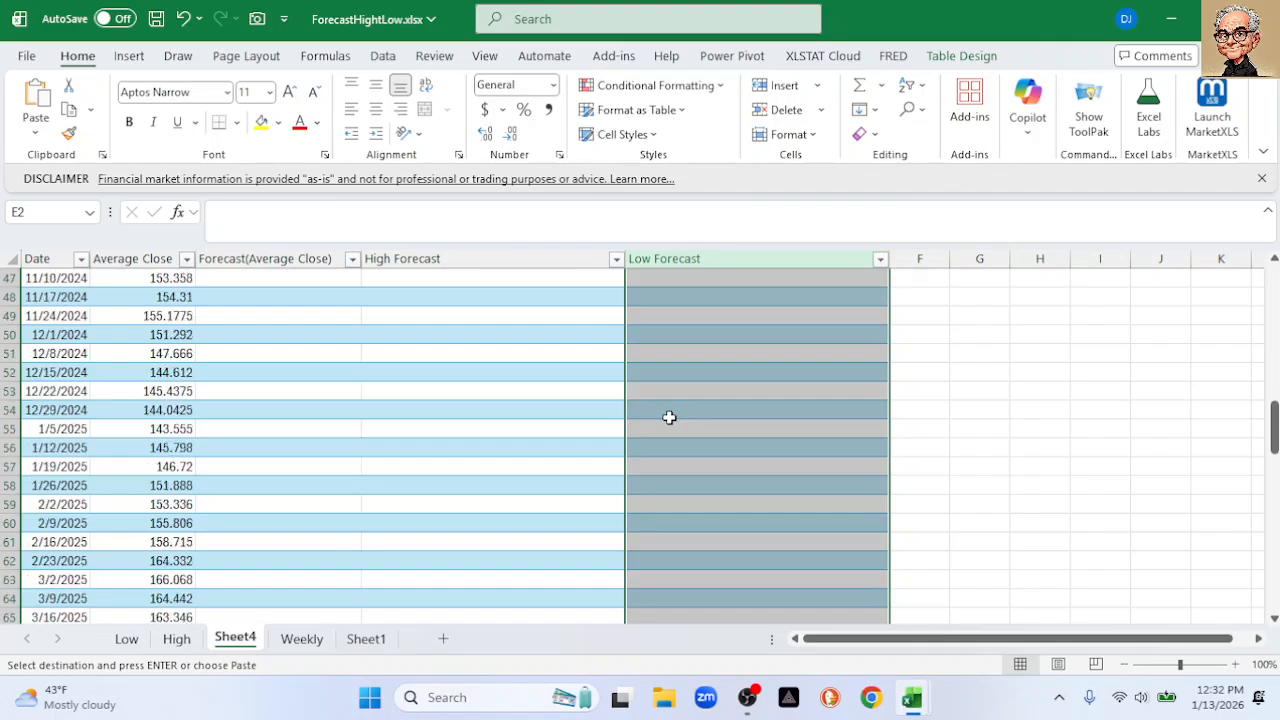
scroll(669, 417, "down", 9)
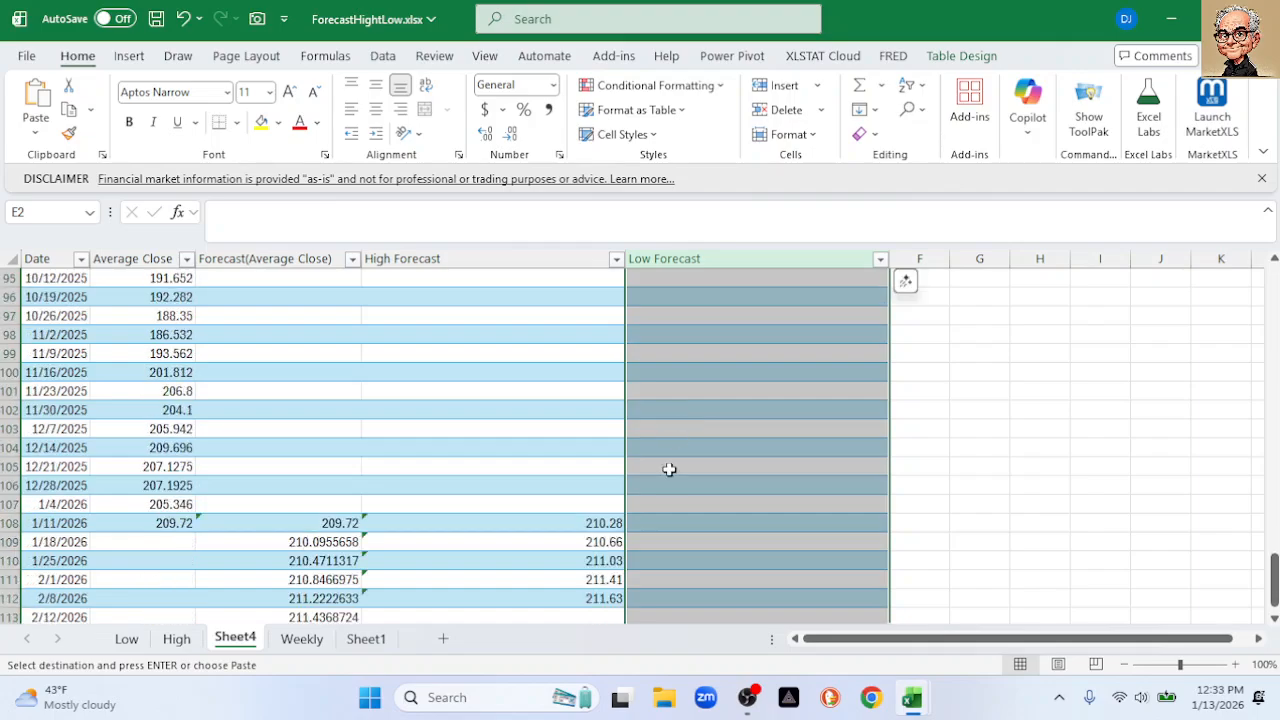
left_click(656, 522)
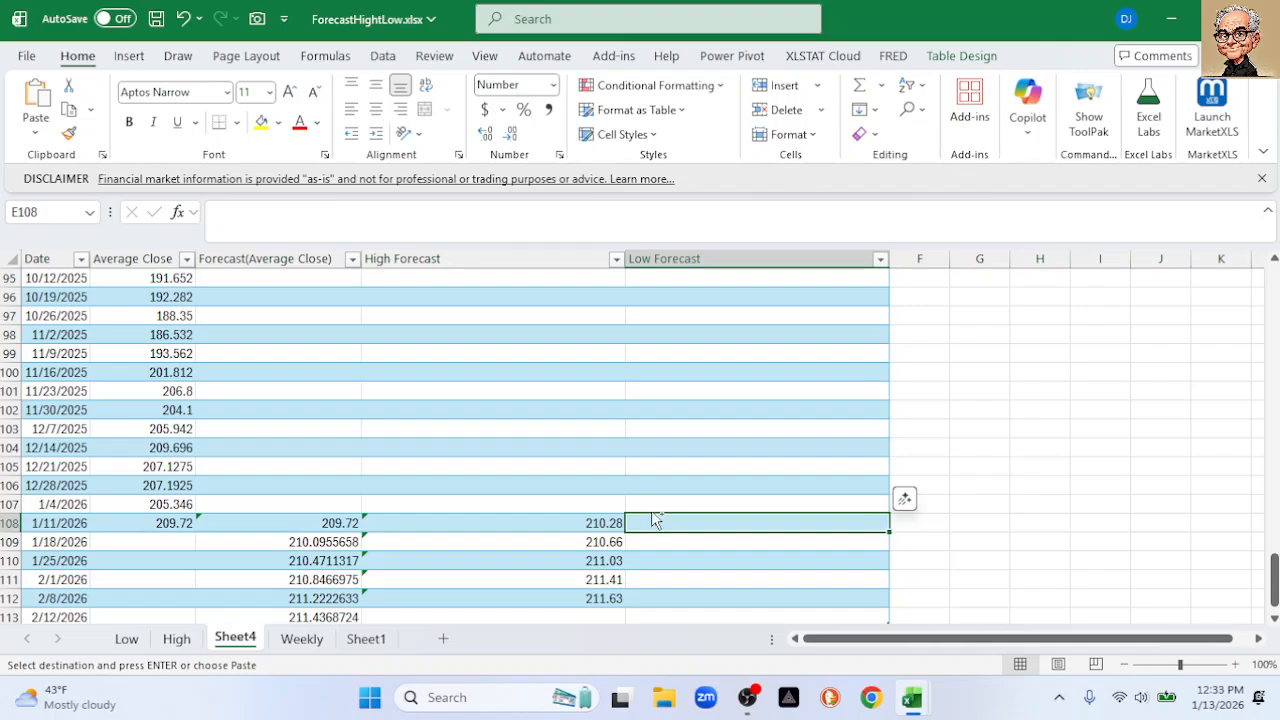
key("ctrl+v")
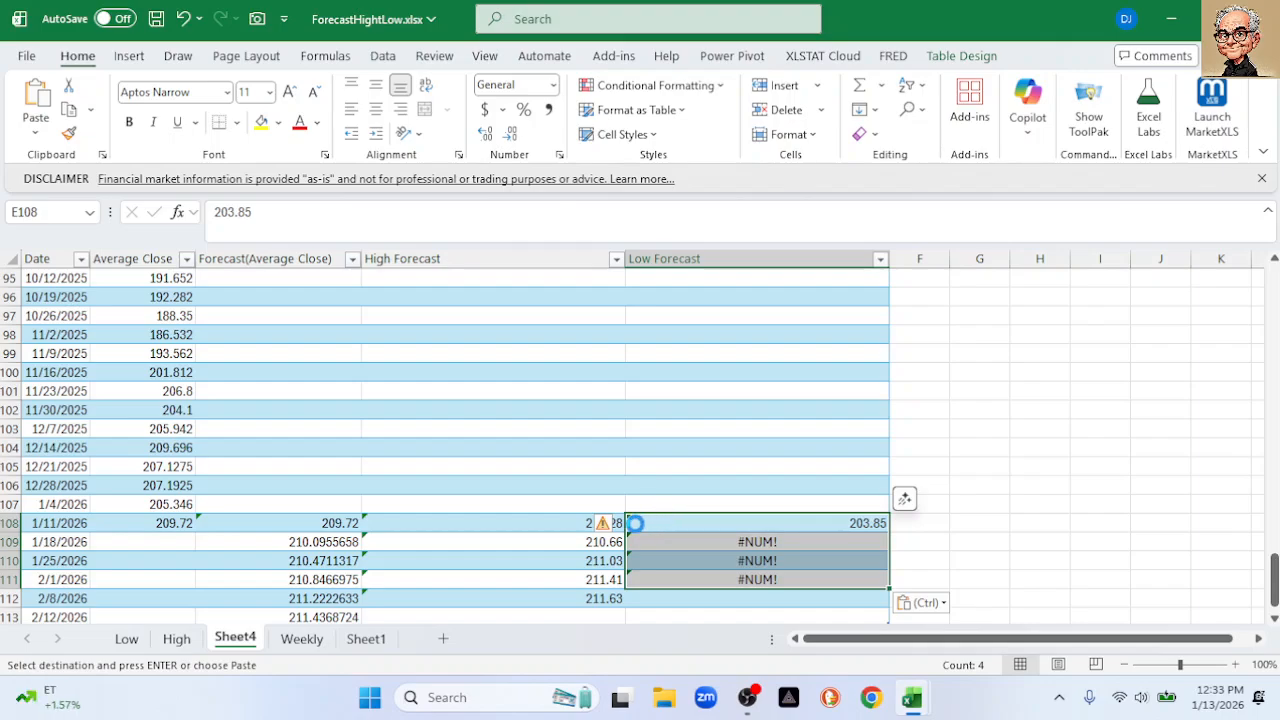
key("ctrl+z")
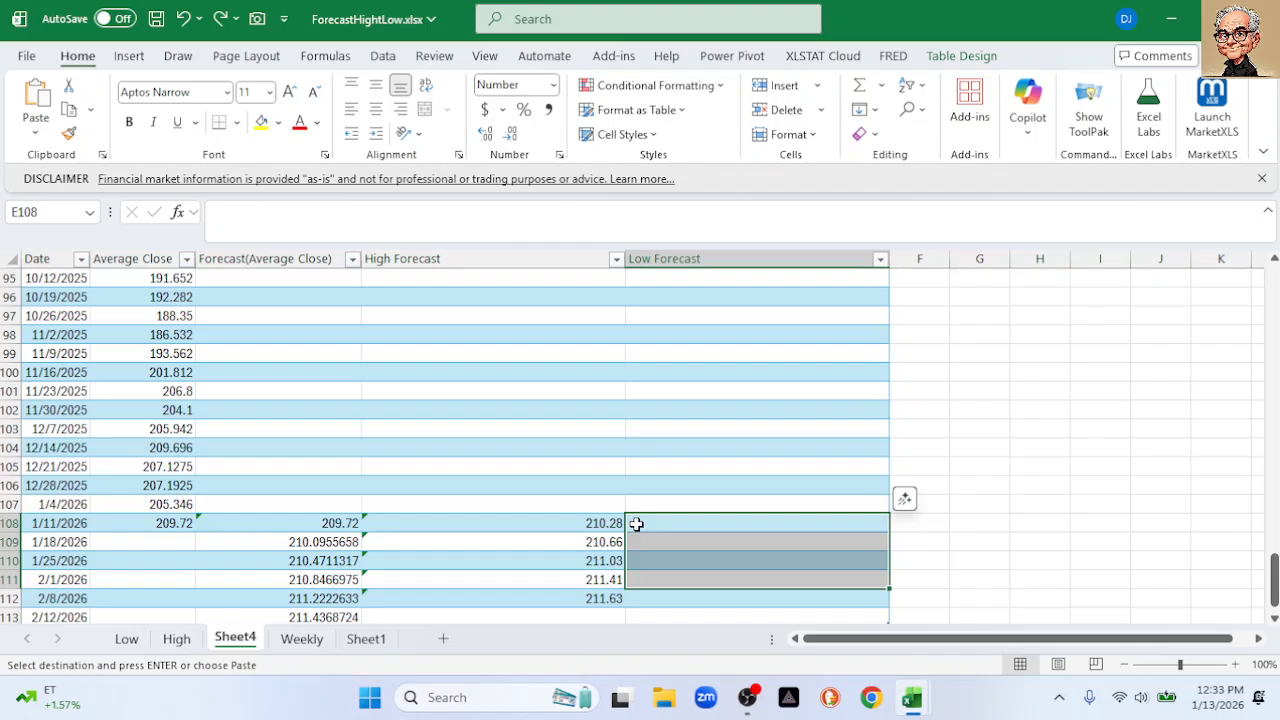
left_click(126, 639)
Check the Low sheet's C108 value, glance at Sheet4, and return to Low
left_click(508, 449)
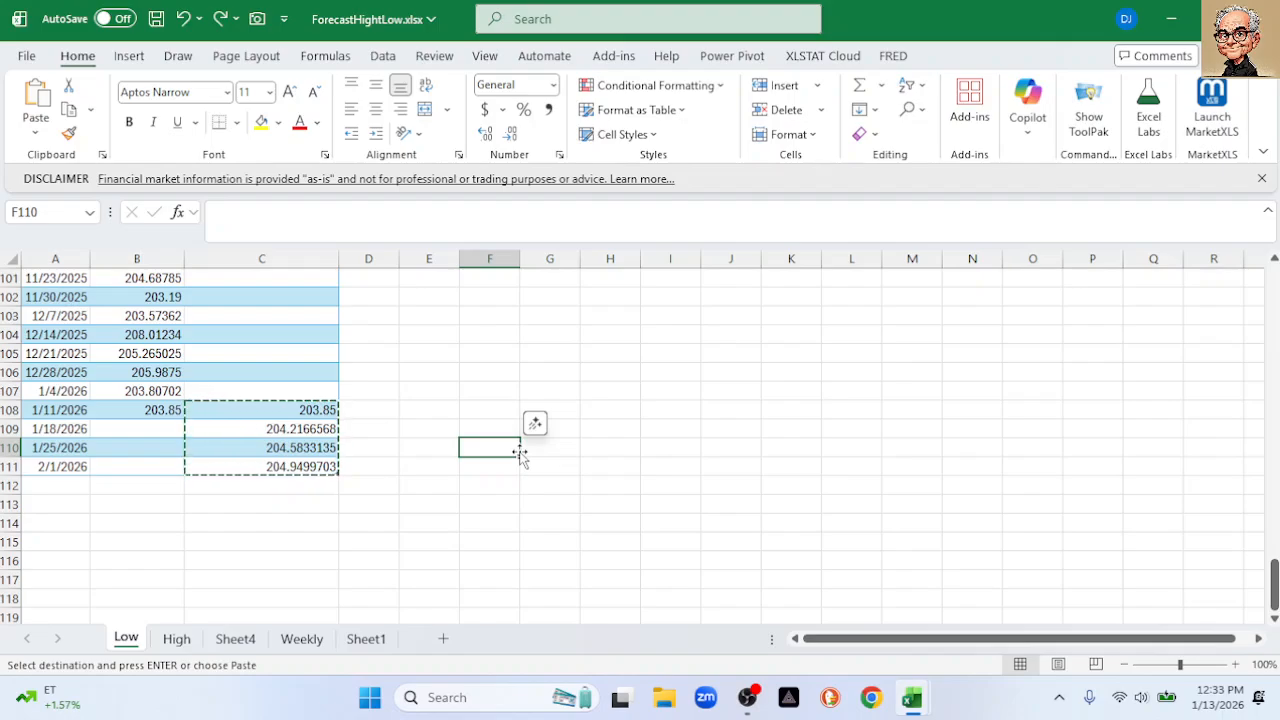
left_click(311, 406)
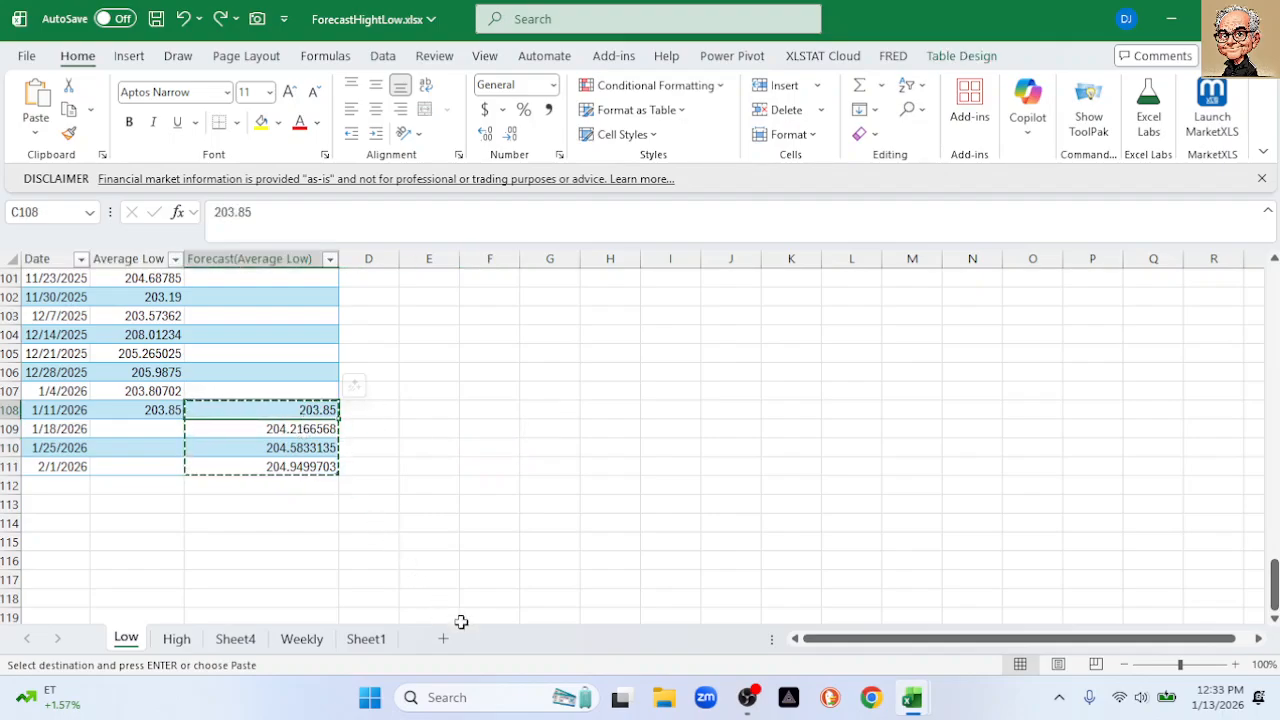
left_click(227, 644)
scroll(279, 550, "down", 2)
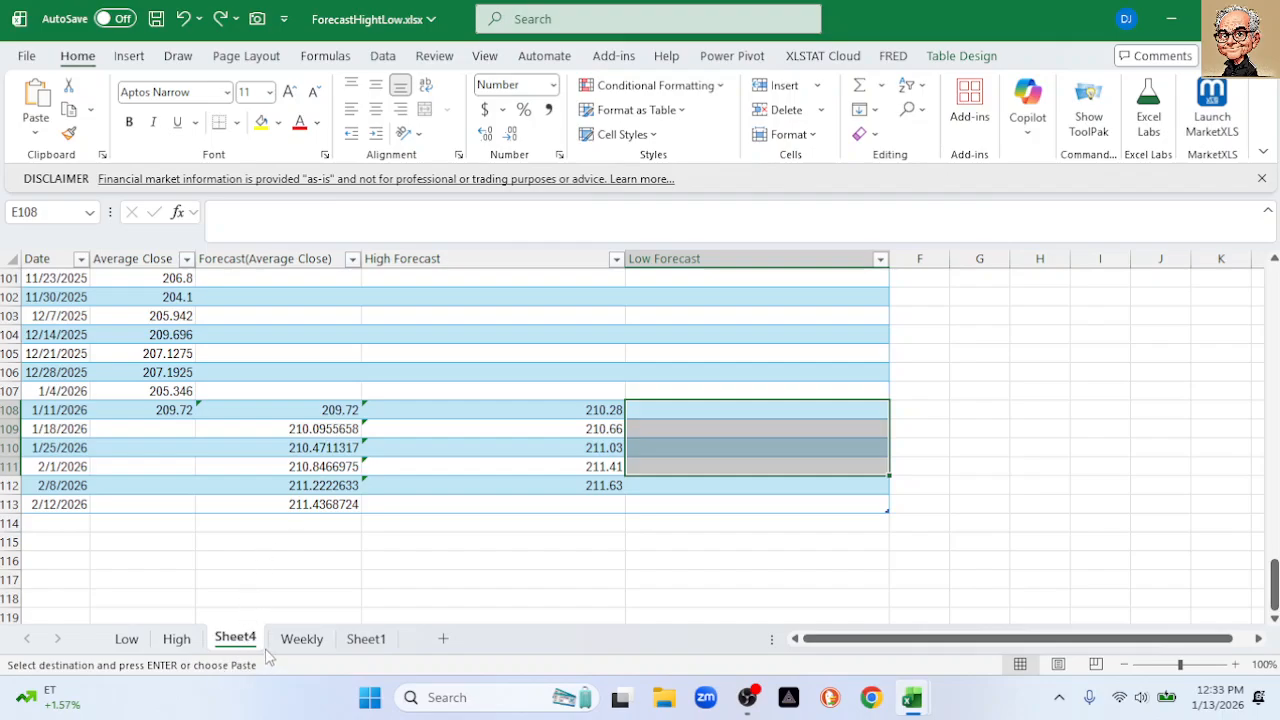
left_click(126, 640)
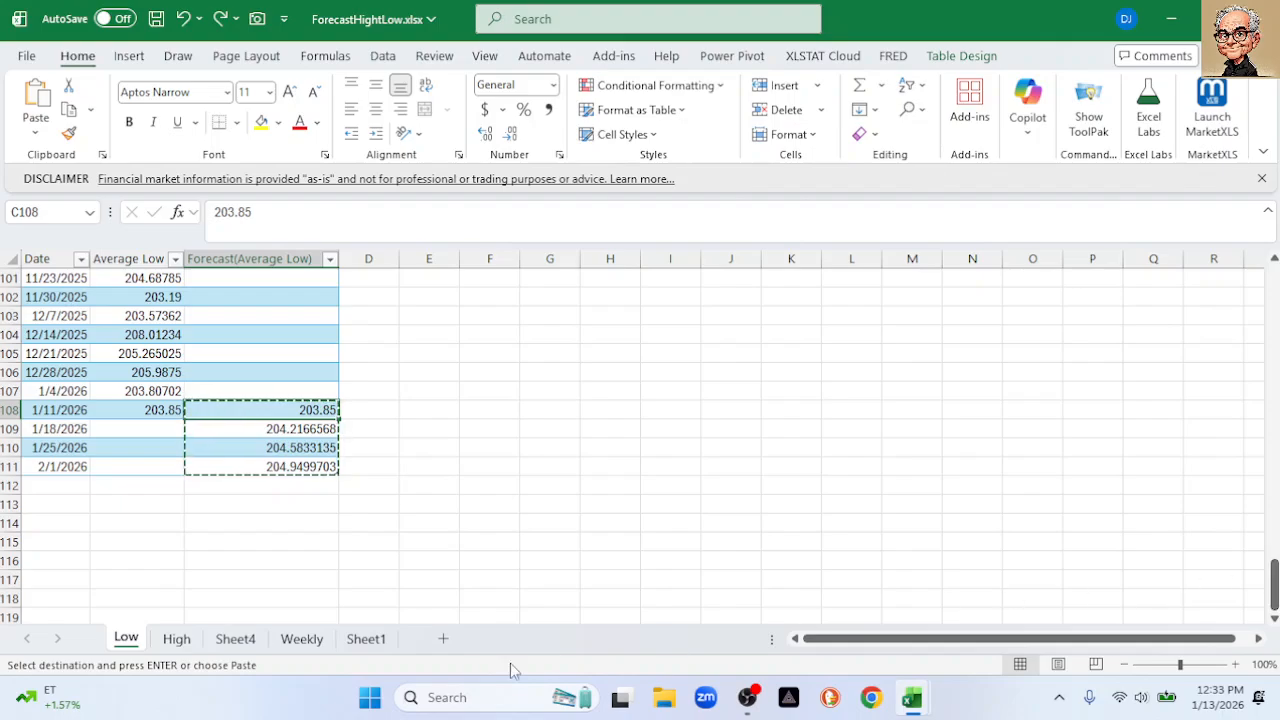
Delete the Low sheet from the workbook
right_click(130, 640)
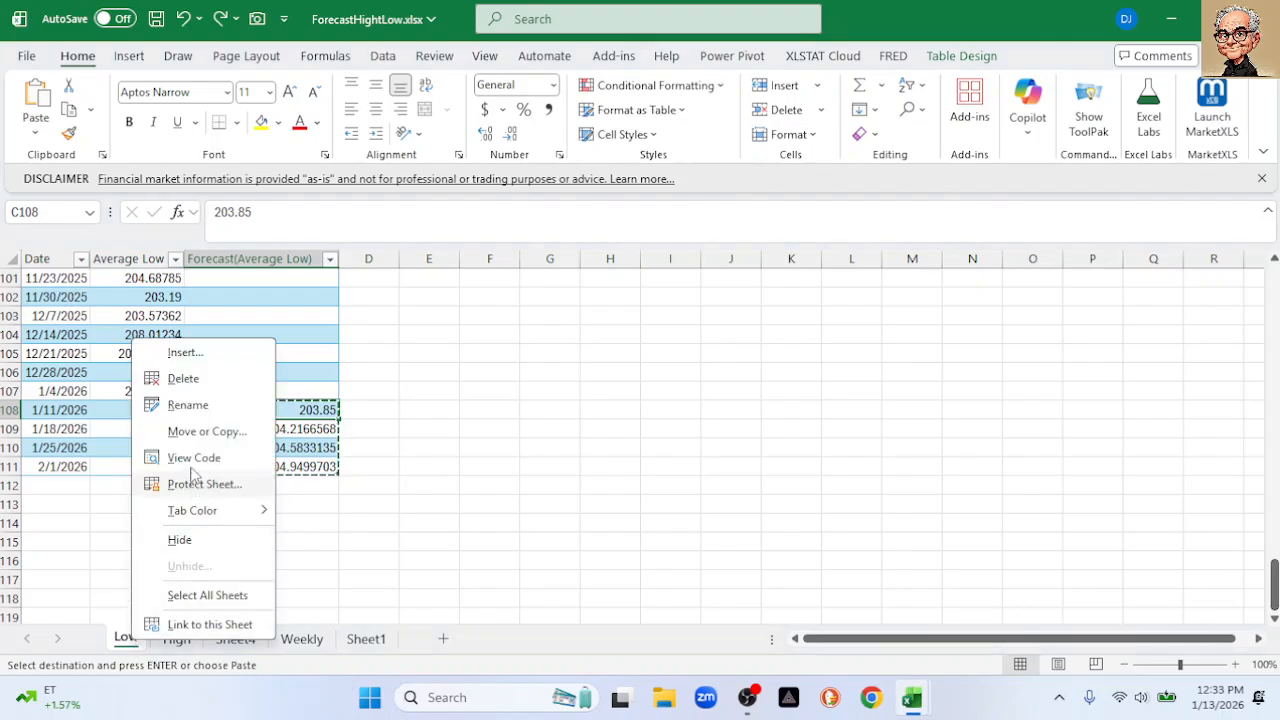
left_click(212, 385)
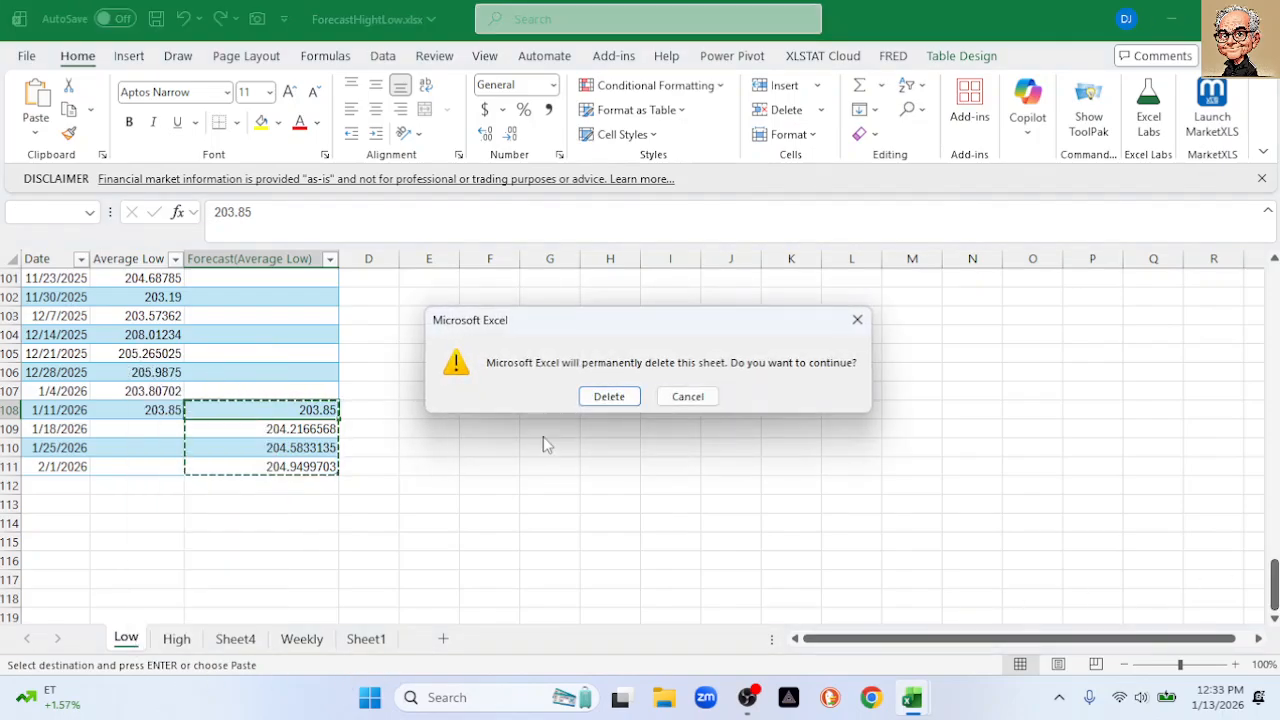
left_click(618, 393)
Delete the High sheet from the workbook
left_click(196, 640)
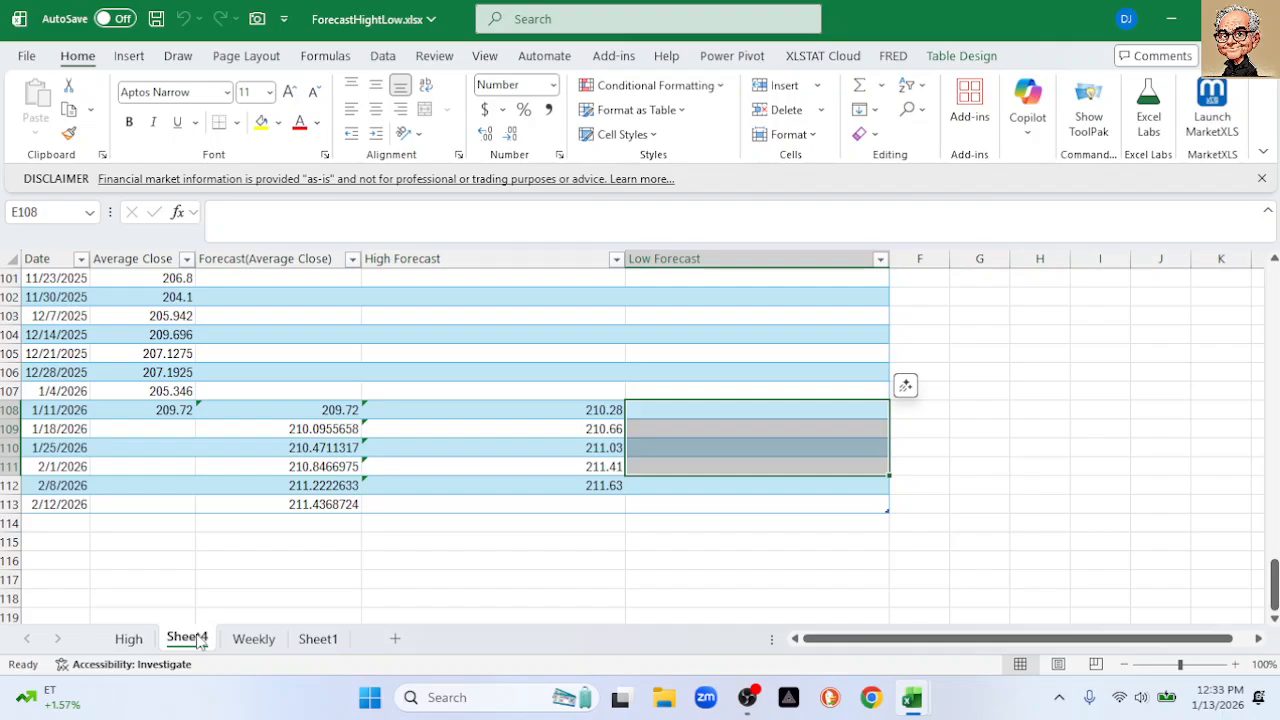
left_click(130, 640)
right_click(136, 643)
left_click(185, 377)
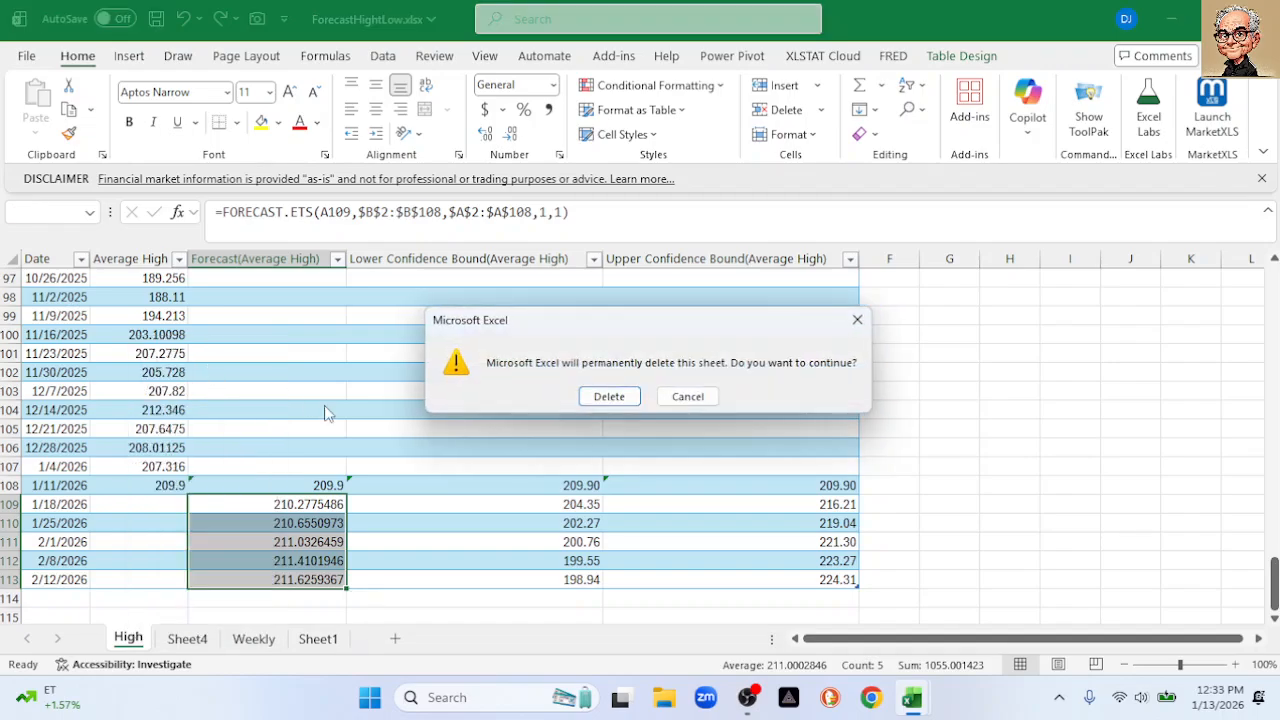
left_click(608, 397)
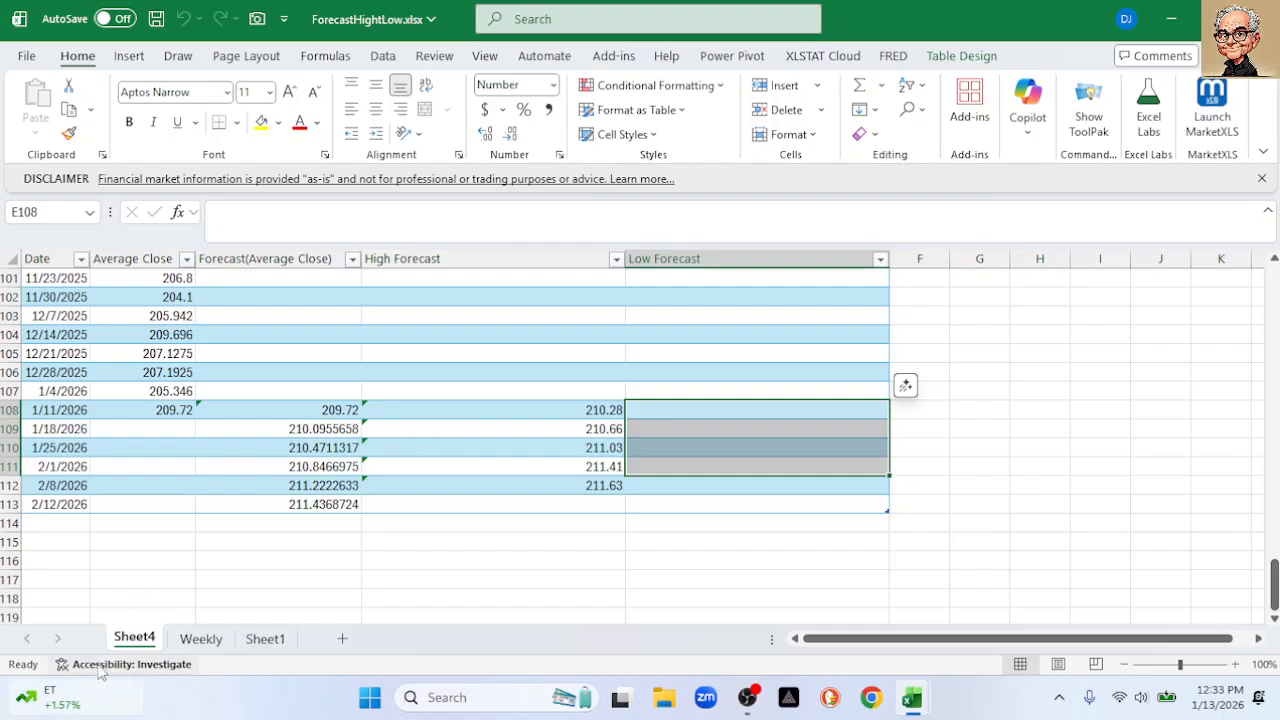
On Weekly, select the Date and Average High columns and start a Forecast Sheet
left_click(210, 641)
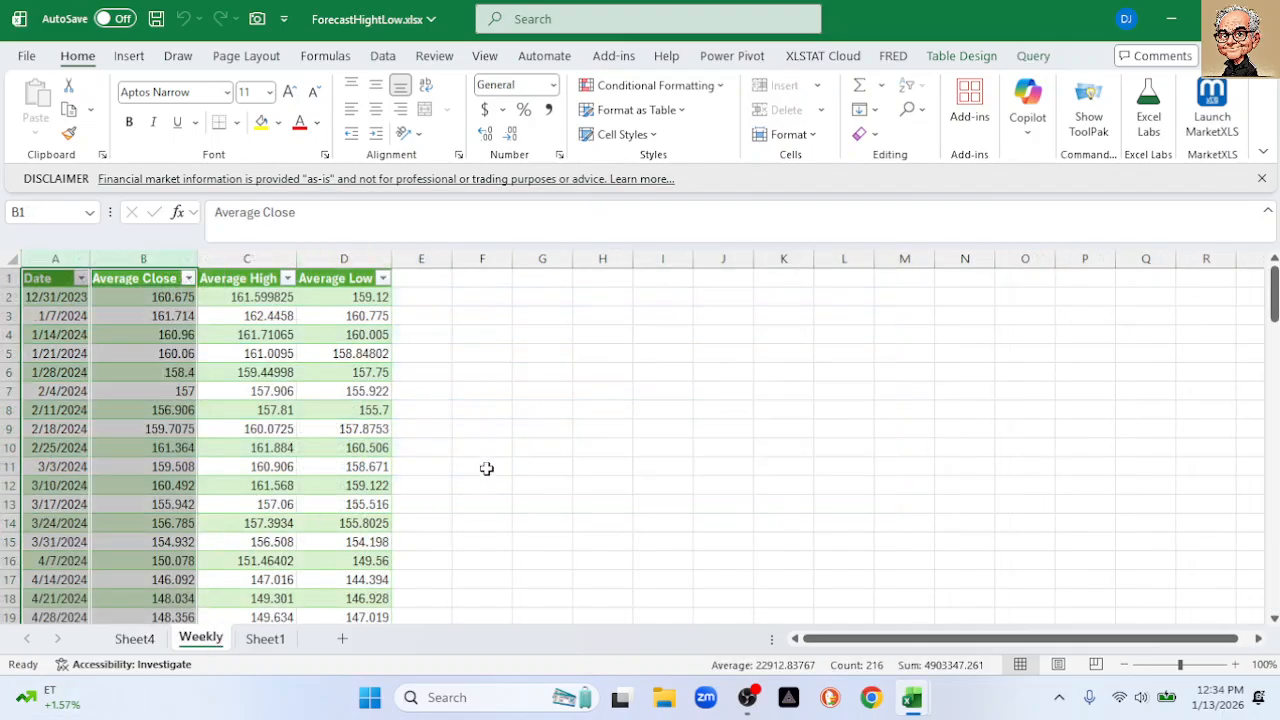
left_click(556, 406)
left_click(55, 258)
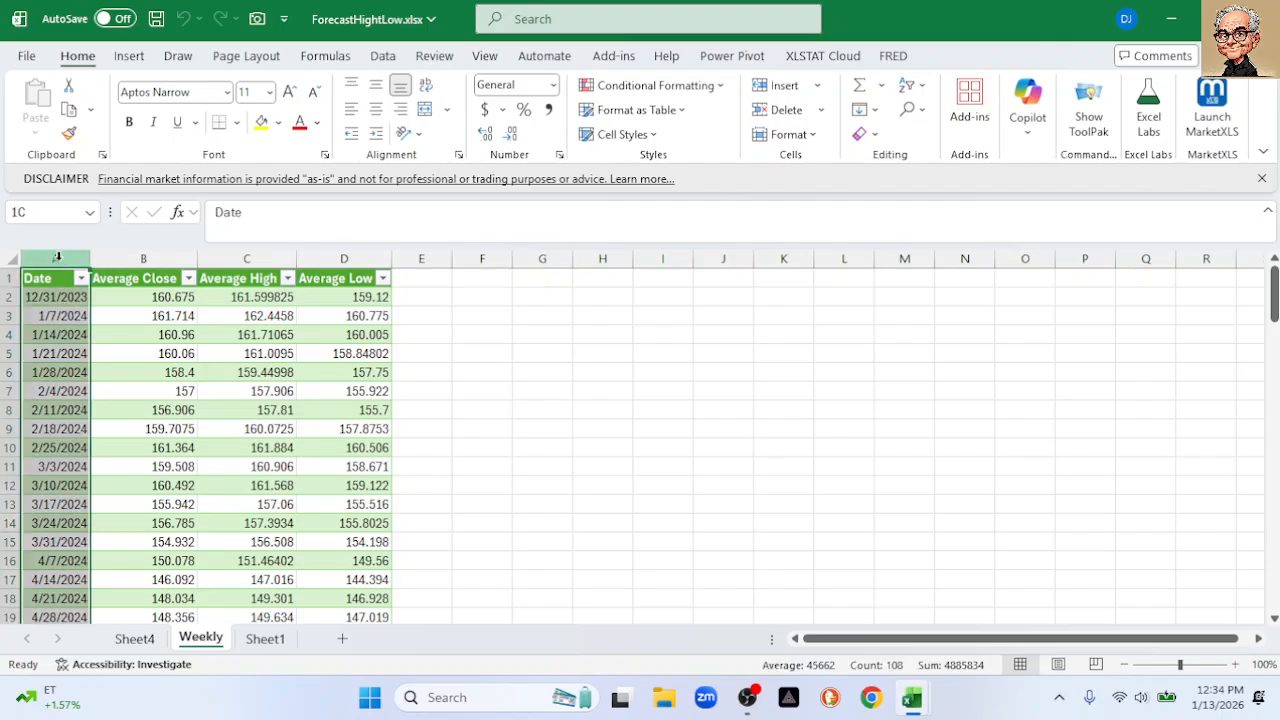
left_click(228, 258, "ctrl")
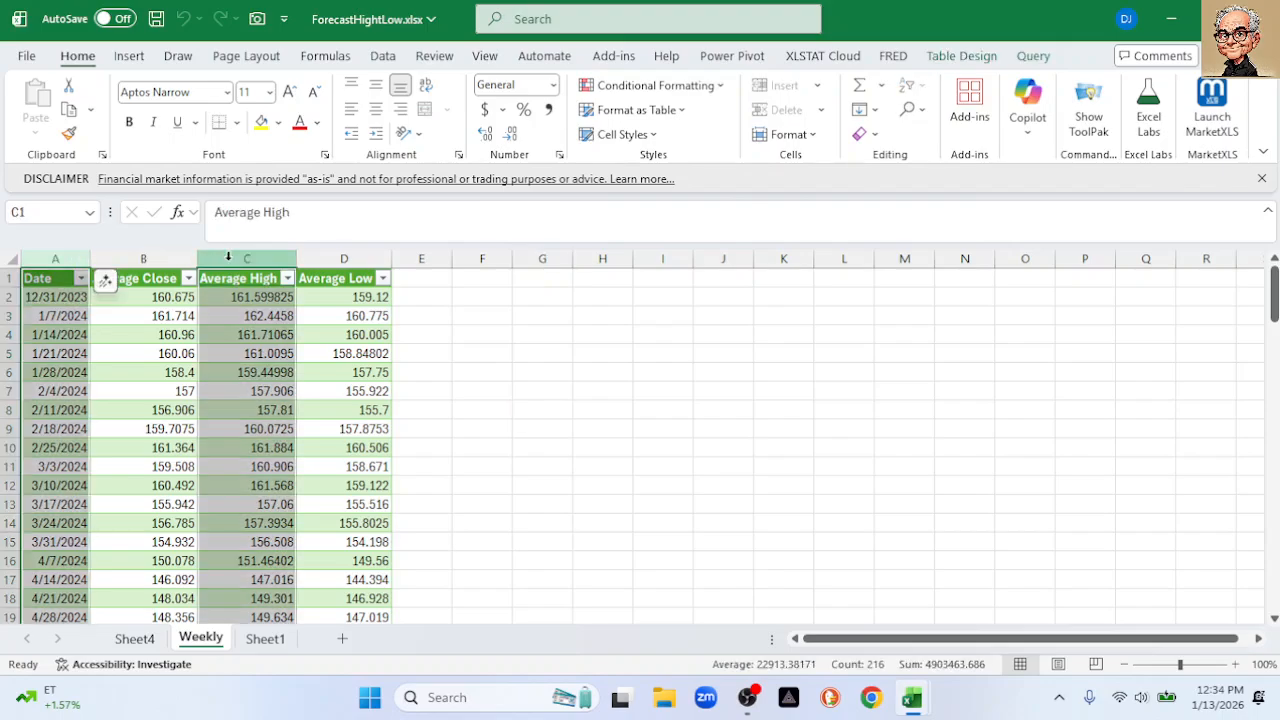
left_click(383, 56)
left_click(1017, 124)
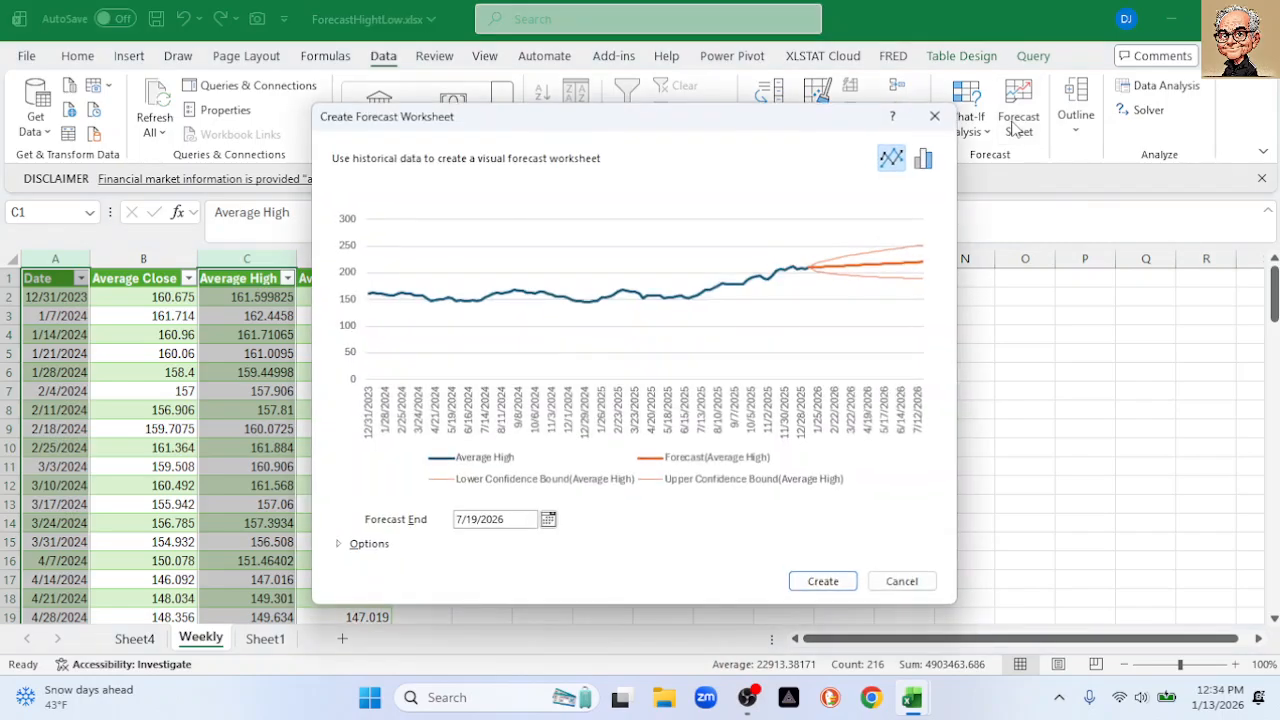
Set the forecast end to 2/12/2026, turn off Confidence Interval, and create the sheet
left_click(547, 519)
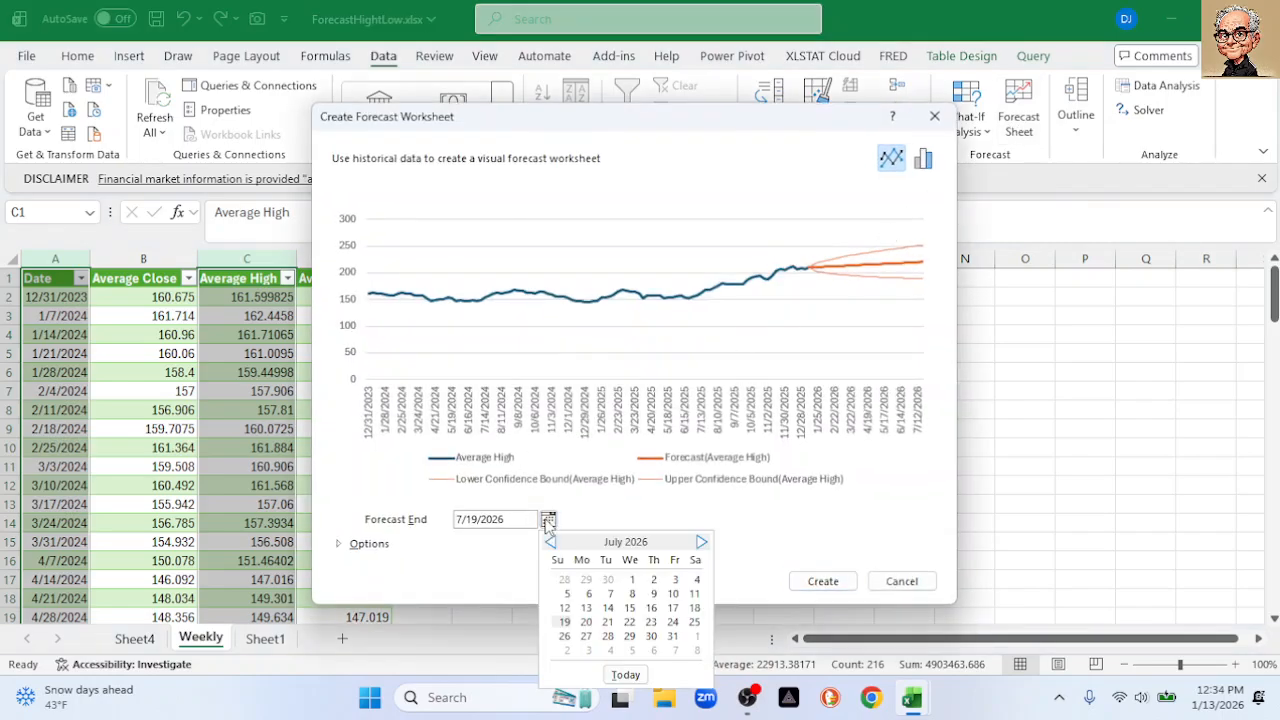
left_click(550, 543)
left_click(550, 543)
left_click(550, 543)
left_click(550, 543)
left_click(550, 543)
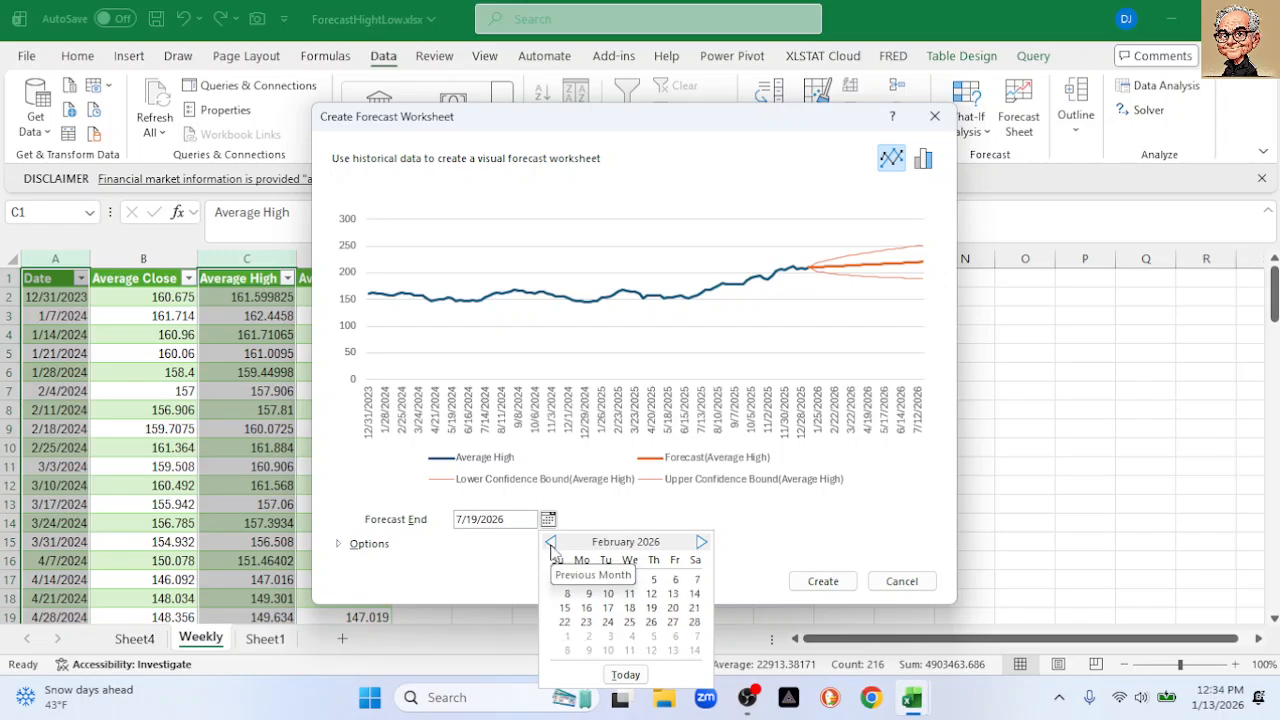
left_click(651, 593)
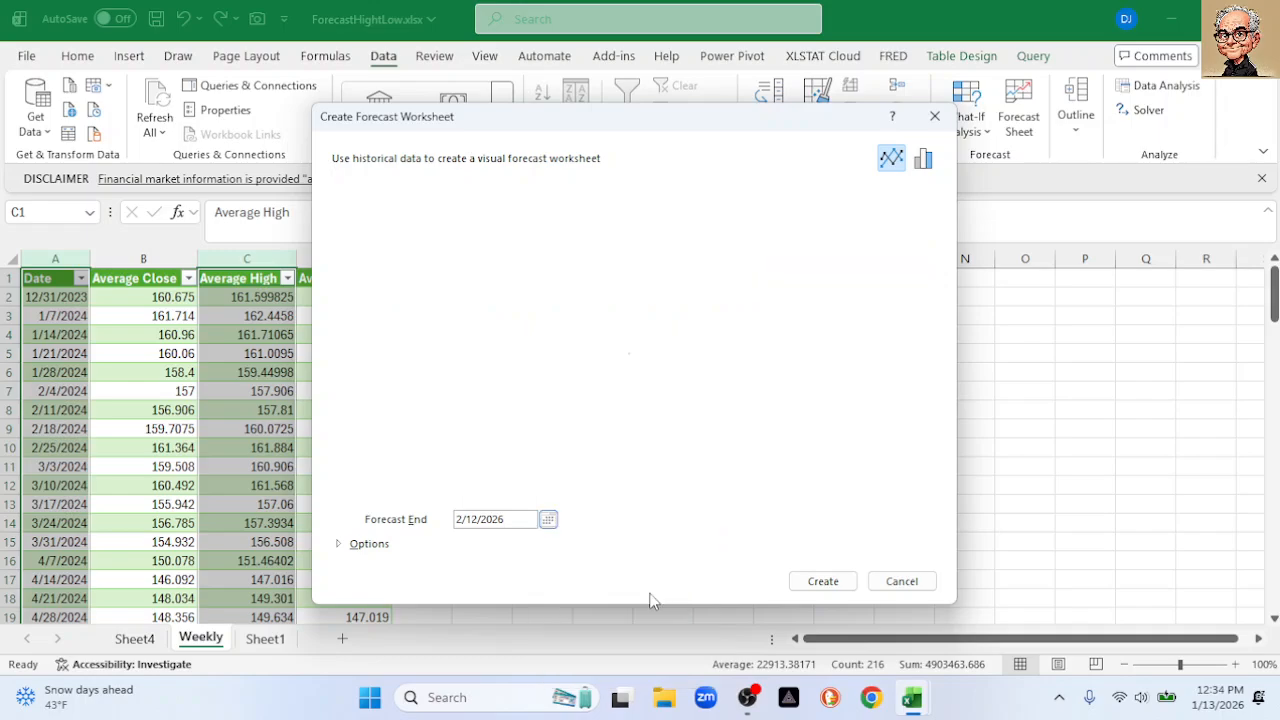
left_click(343, 543)
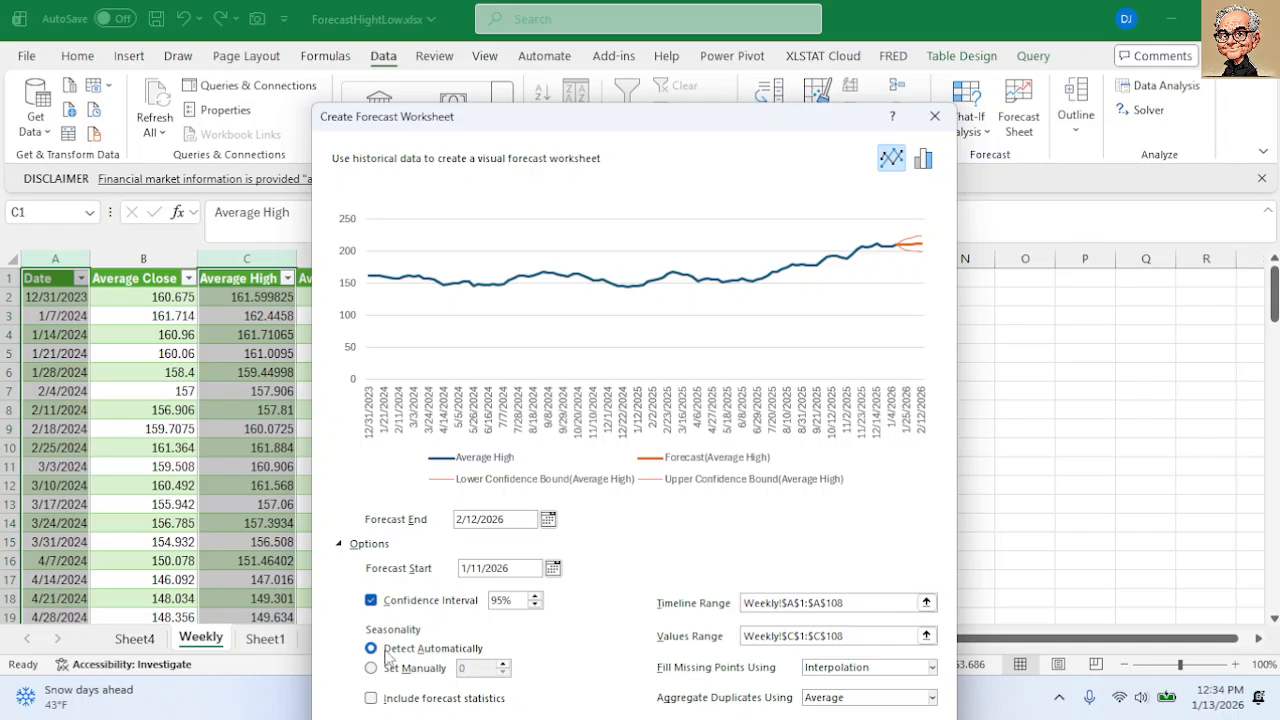
left_click(371, 600)
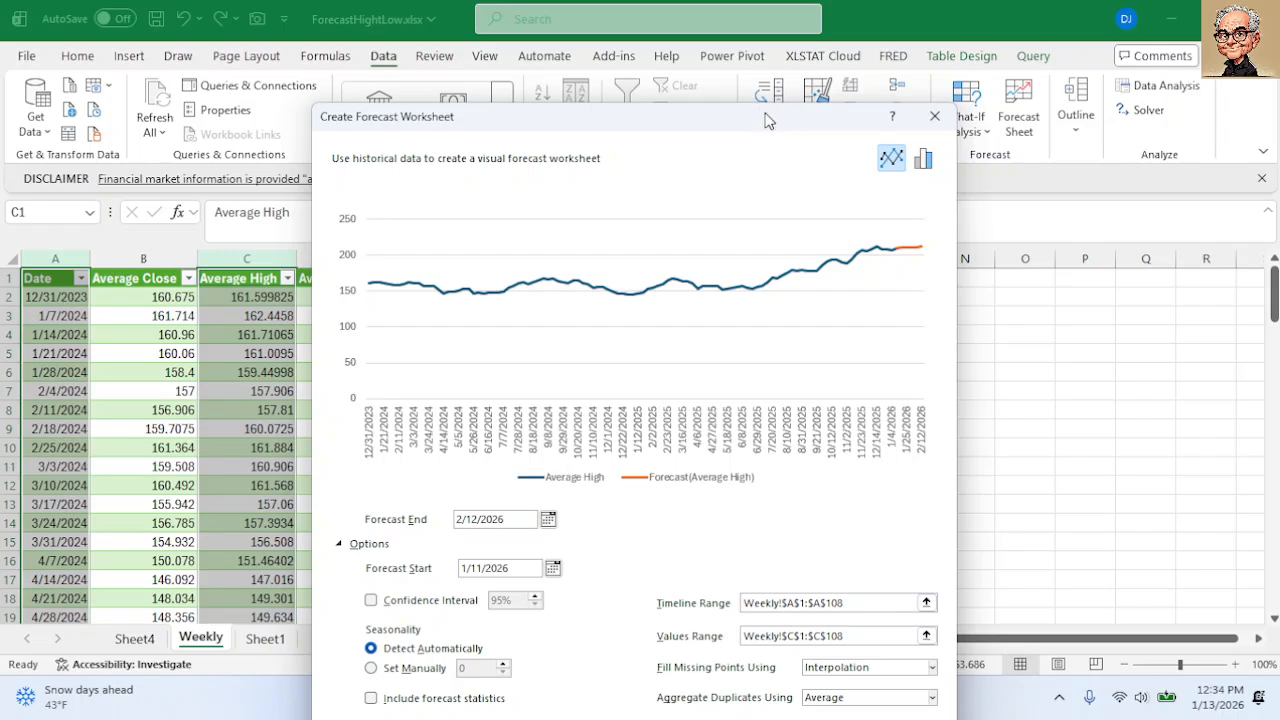
left_click_drag(763, 120, 788, 34)
left_click(840, 662)
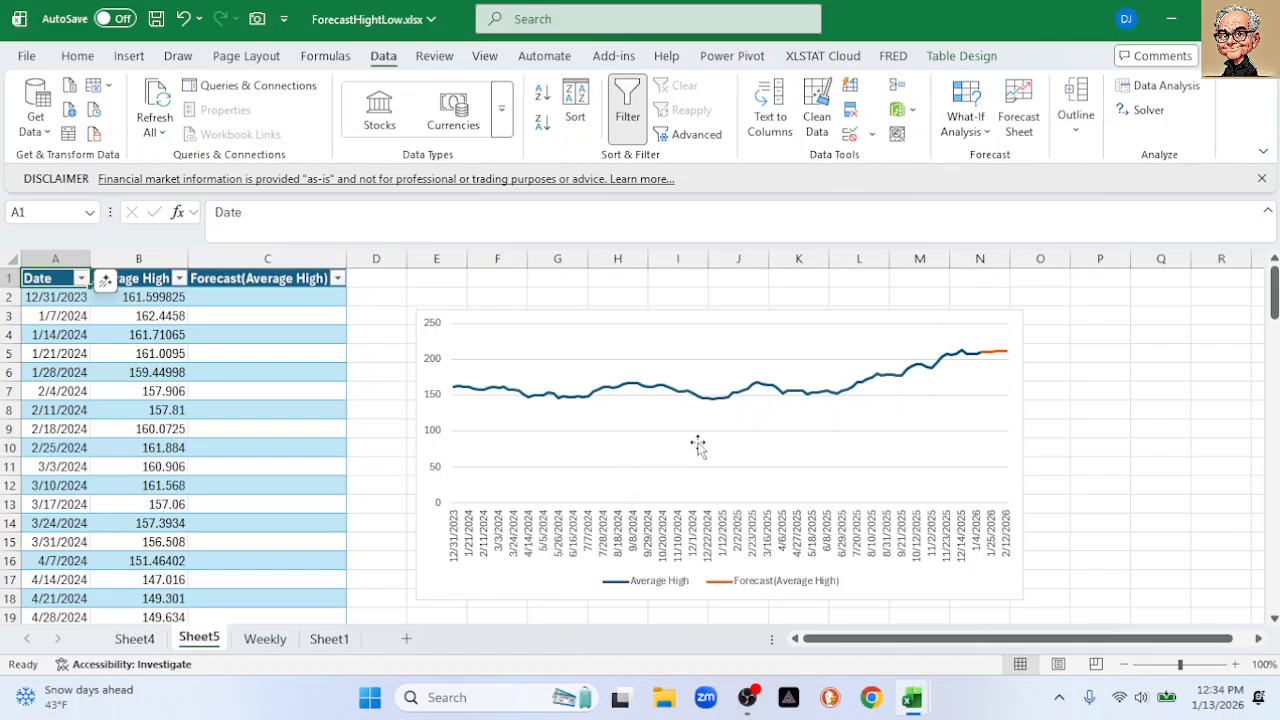
Copy Sheet5's six Average High forecasts in C108:C113 and return to Sheet4
scroll(290, 460, "down", 16)
scroll(314, 462, "down", 17)
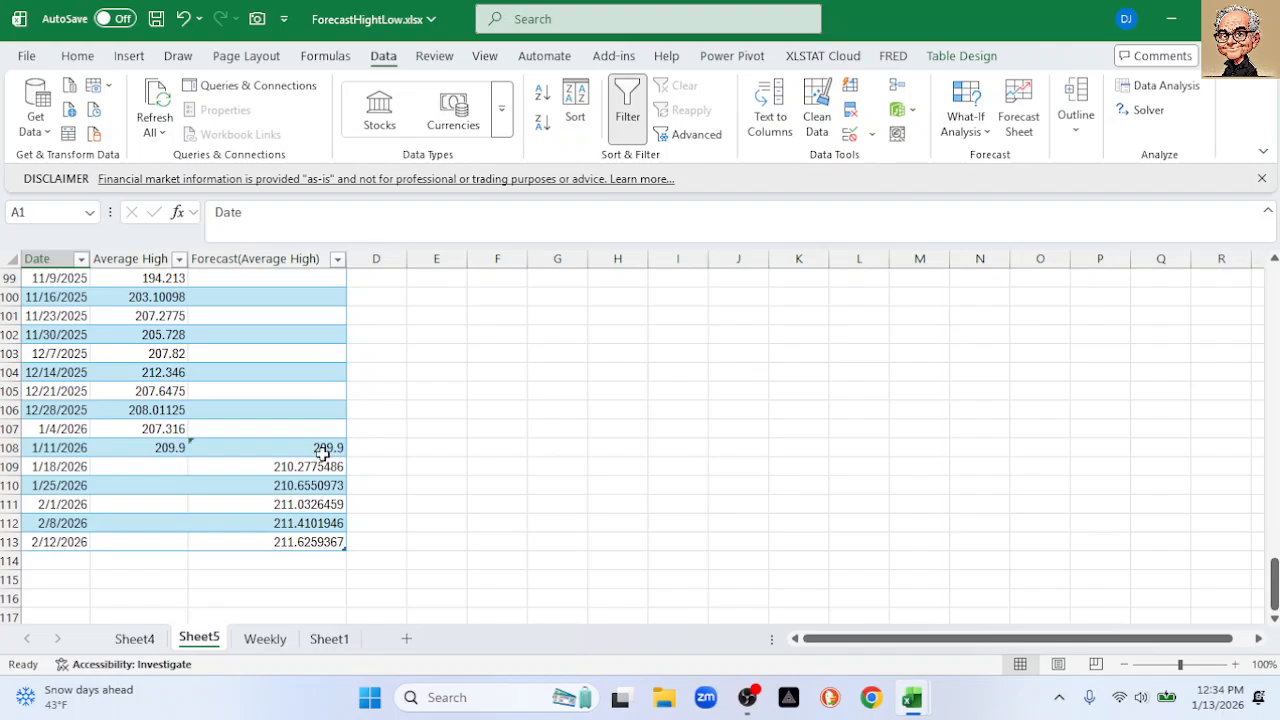
left_click_drag(328, 447, 342, 525)
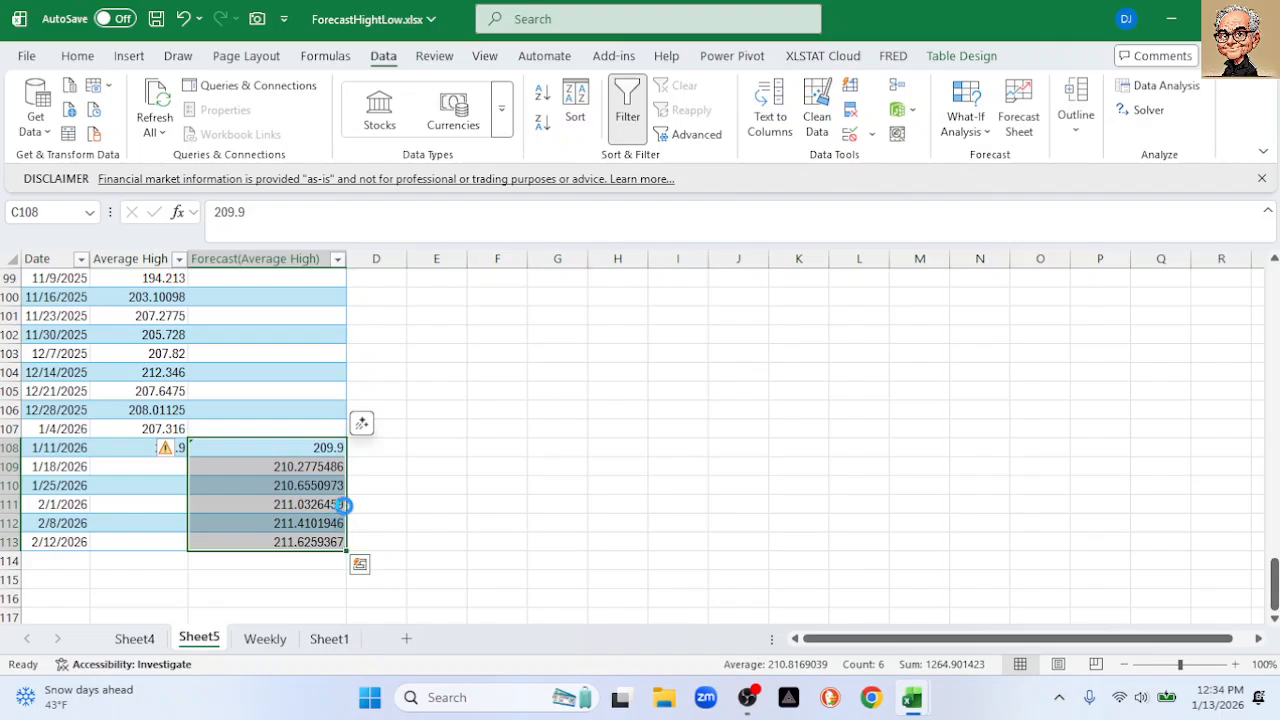
key("ctrl+c")
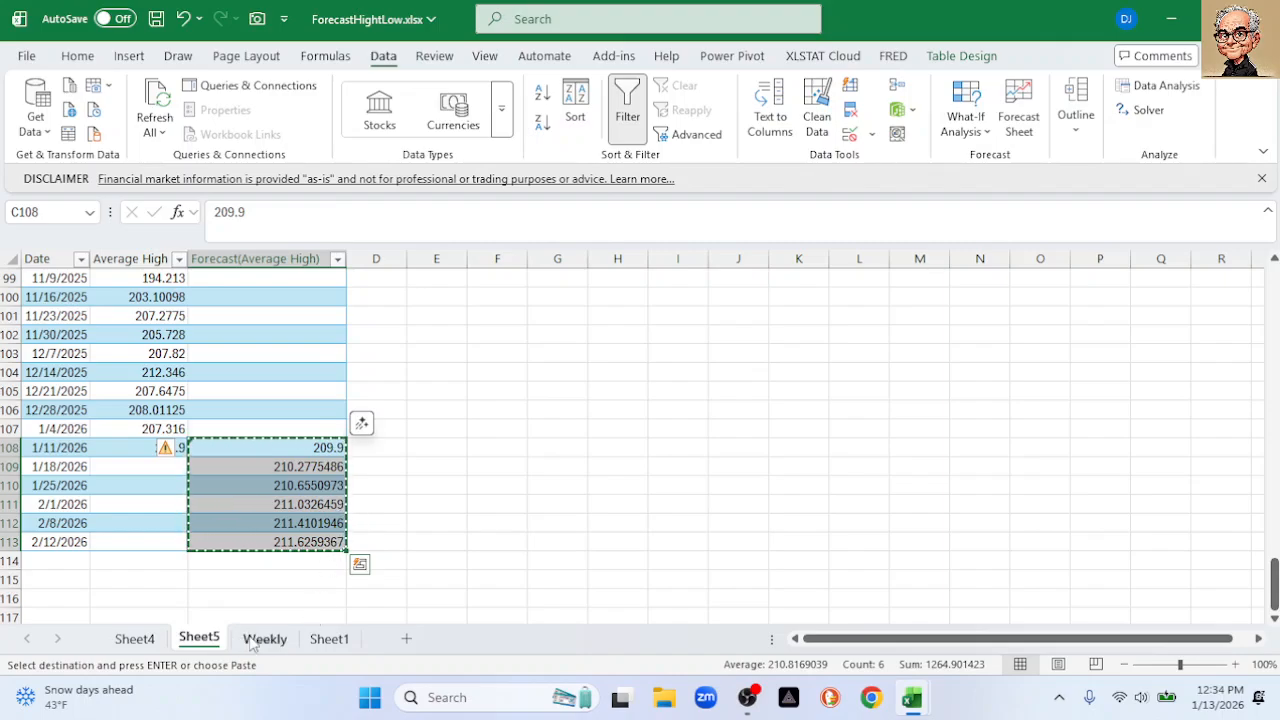
left_click(322, 643)
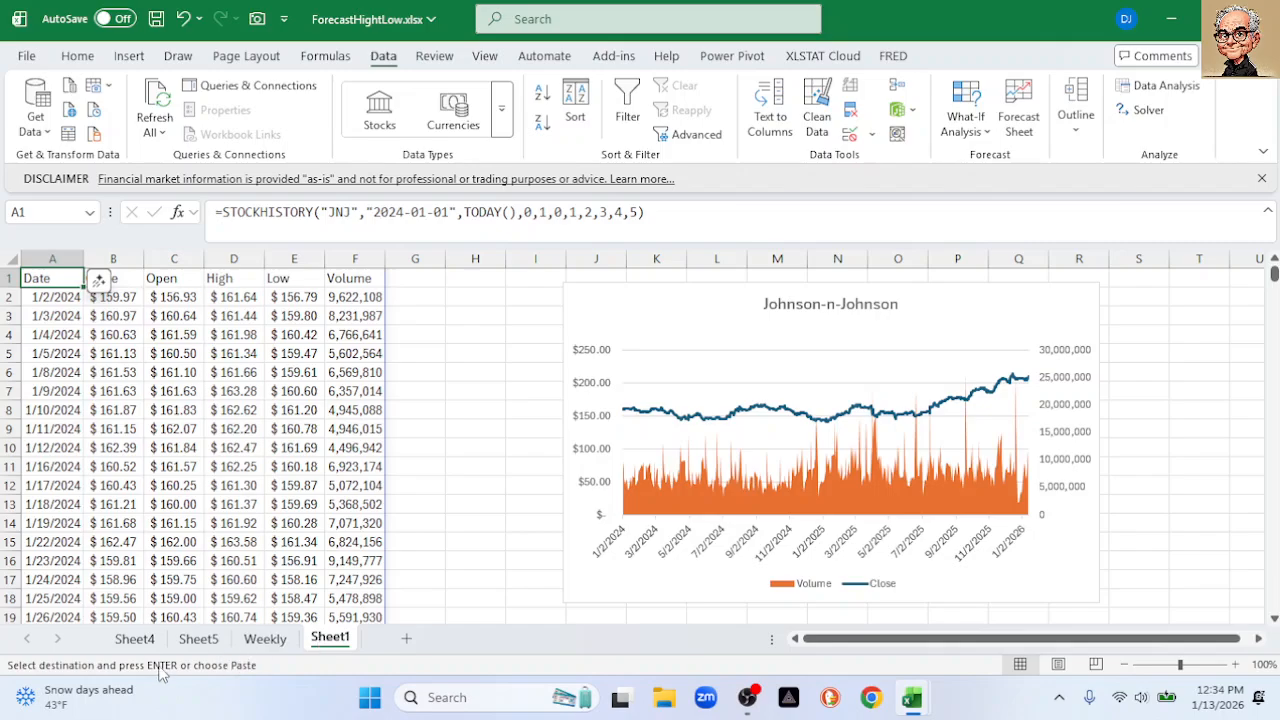
left_click(143, 637)
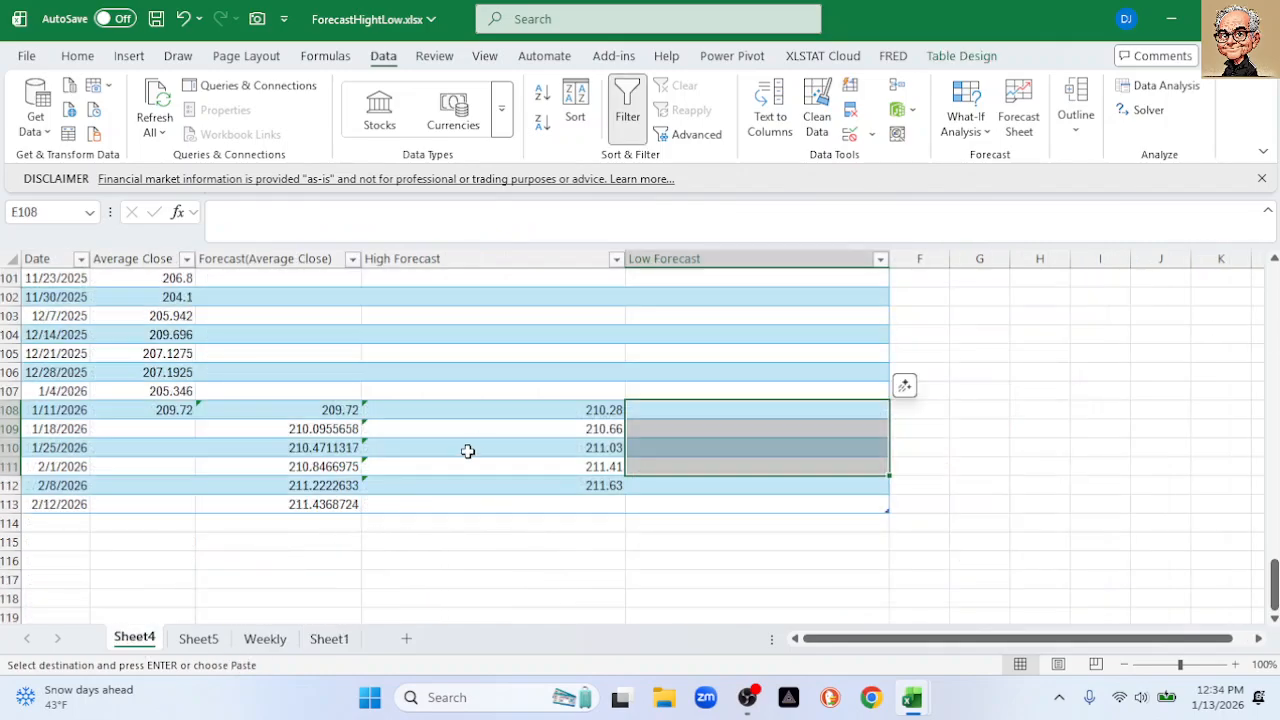
Paste the High forecasts as values into D108:D113, giving 209.90 through 211.63
left_click(523, 410)
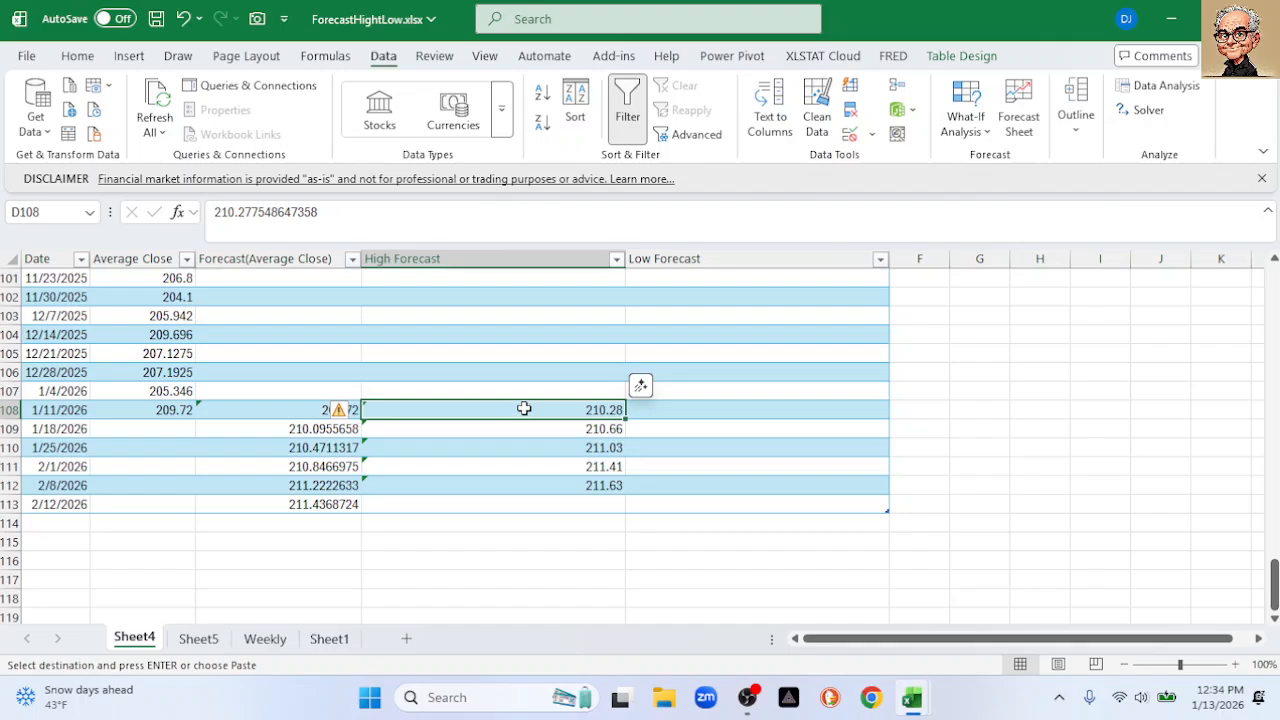
right_click(527, 408)
left_click(603, 125)
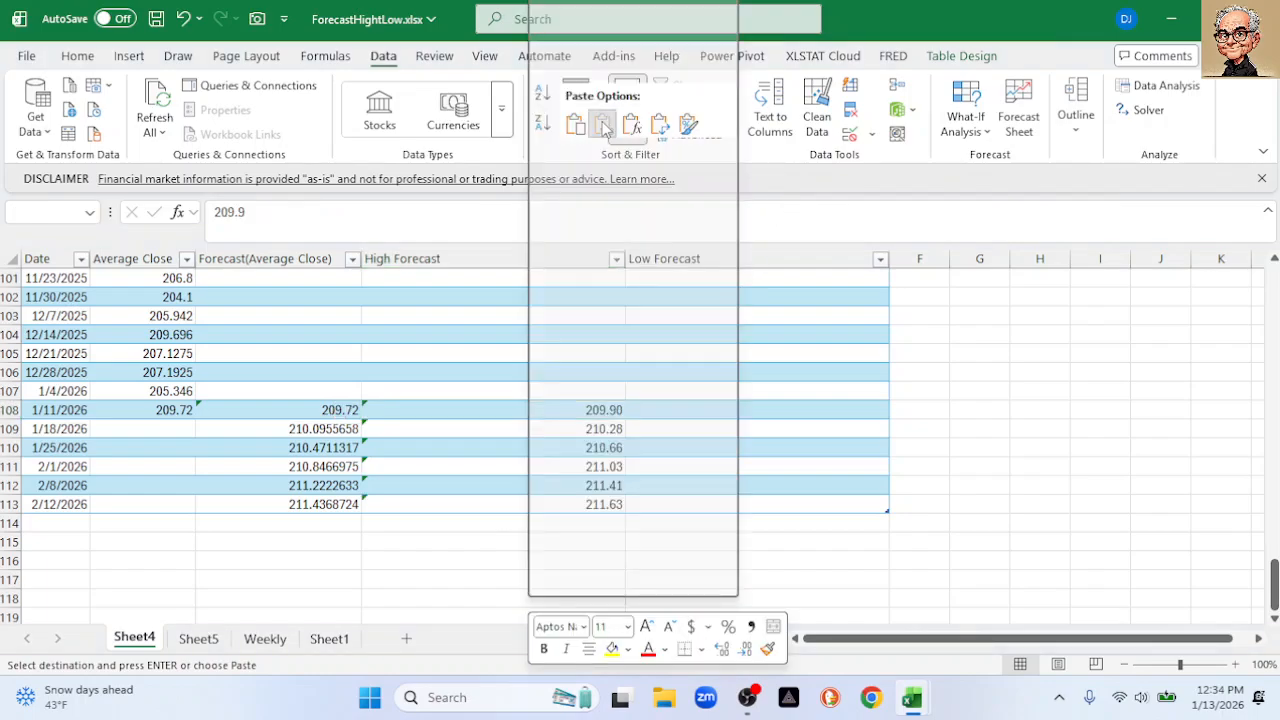
left_click(618, 577)
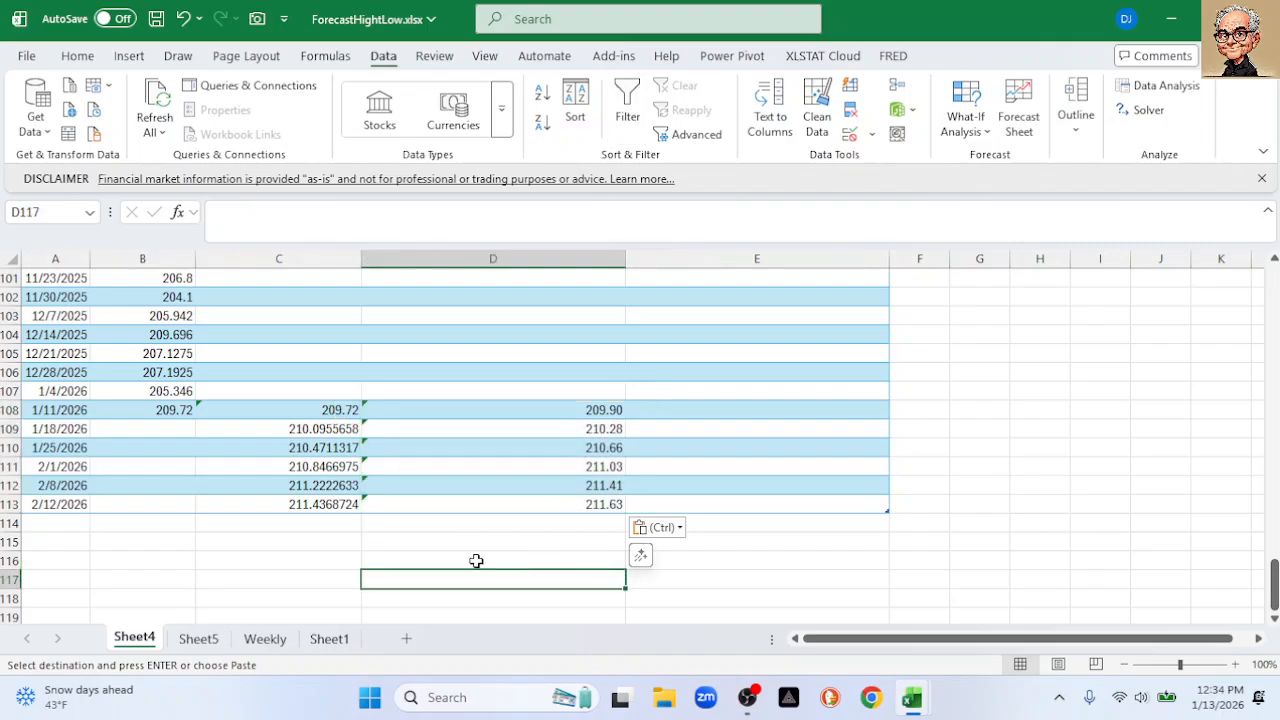
Rename Sheet5 to 'High' and go back to the Weekly sheet
left_click(210, 645)
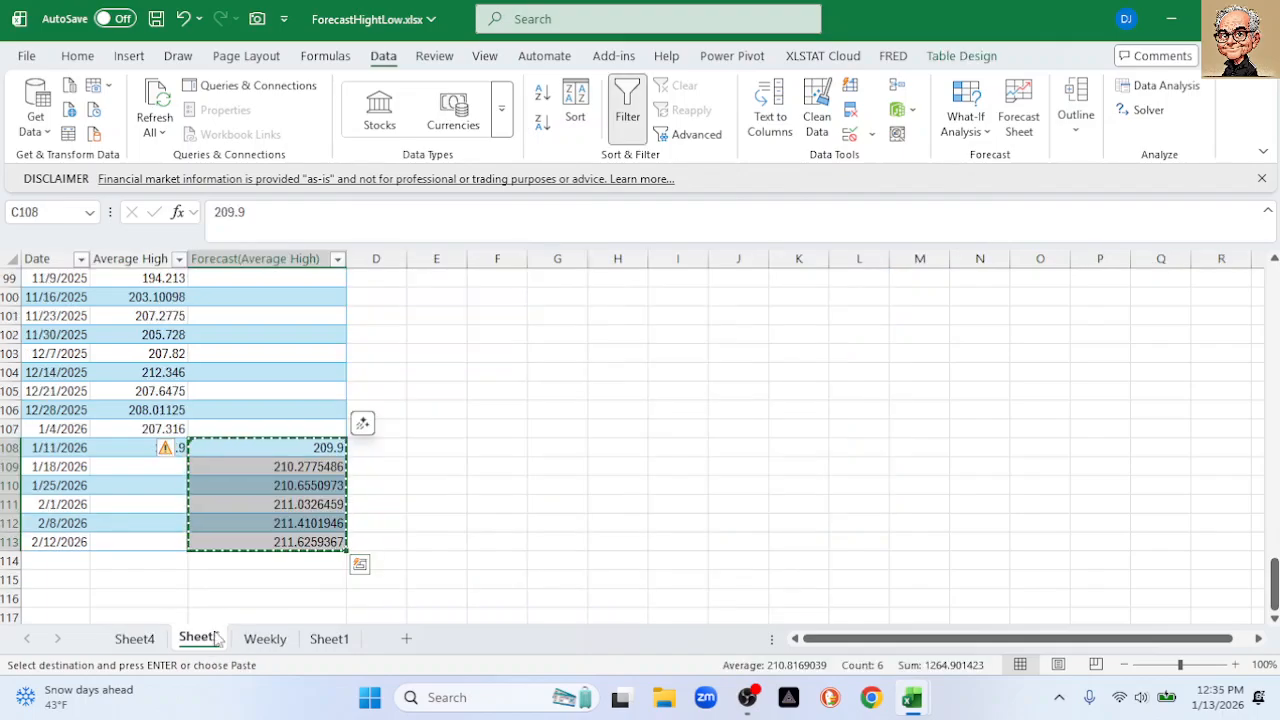
double_click(205, 645)
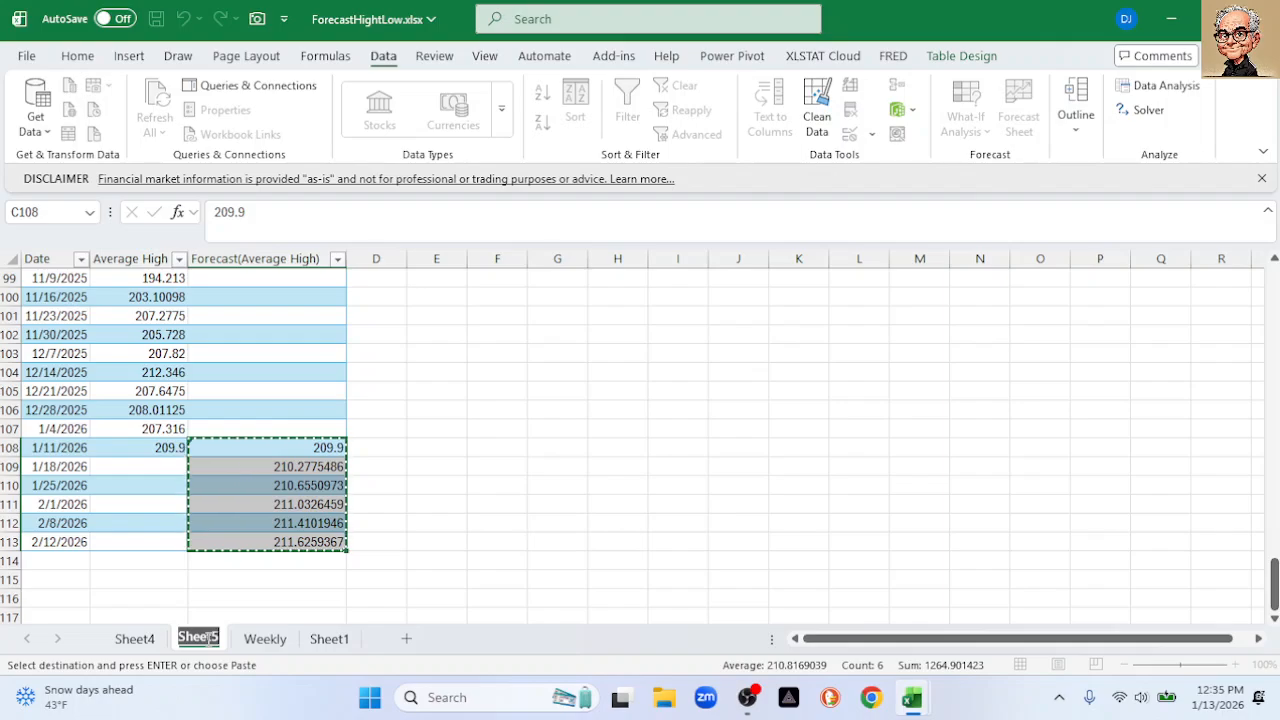
type("High")
key("Return")
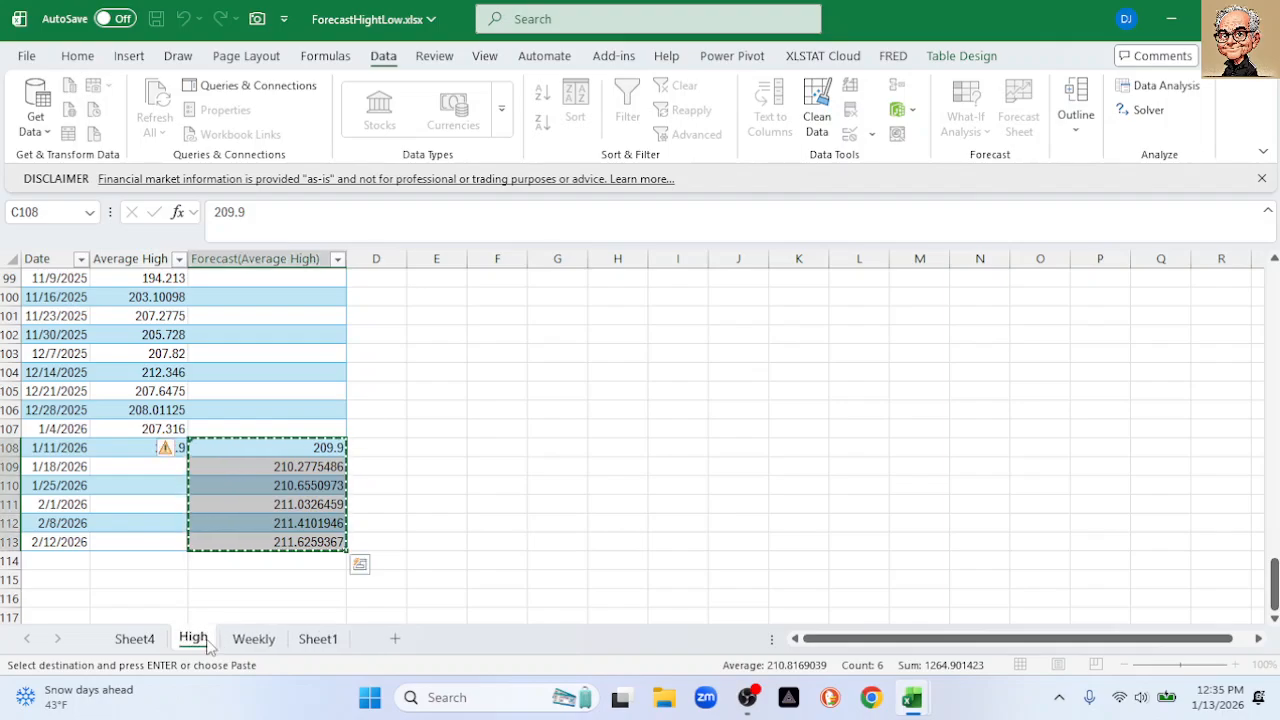
left_click(255, 640)
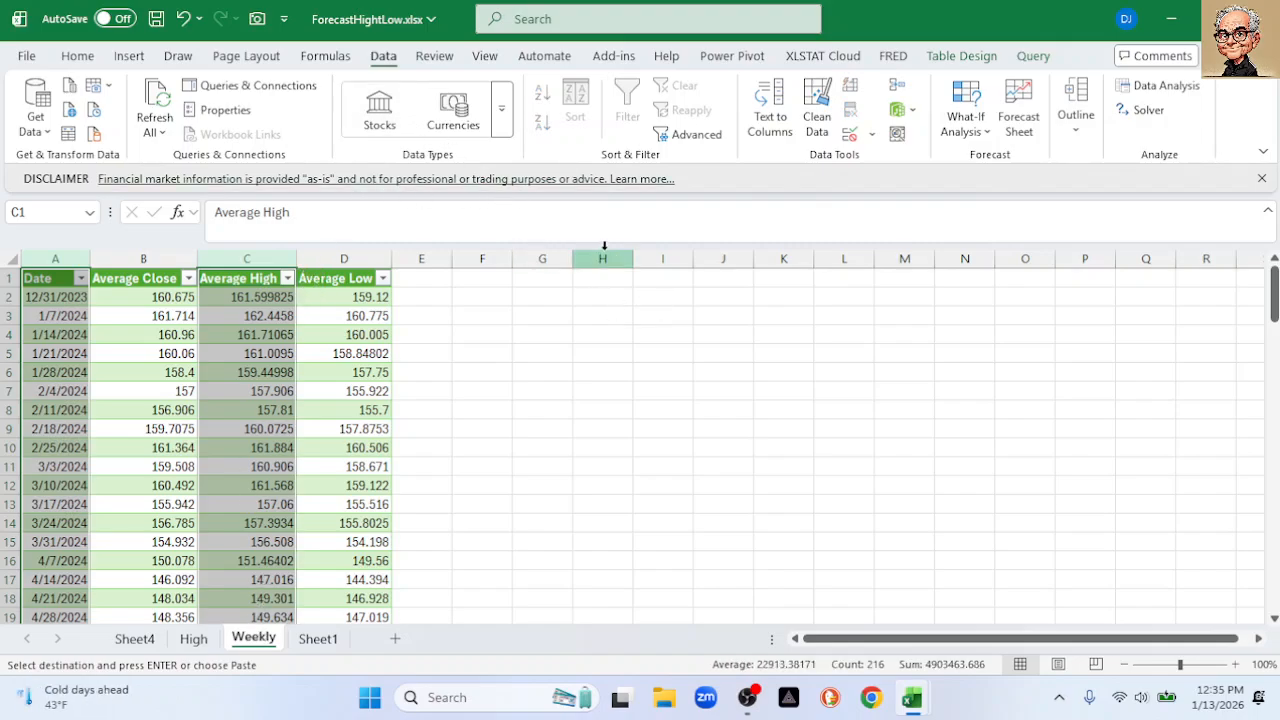
Start a Forecast Sheet from the Date and Average Low columns, ending 2/12/2026
left_click(58, 259)
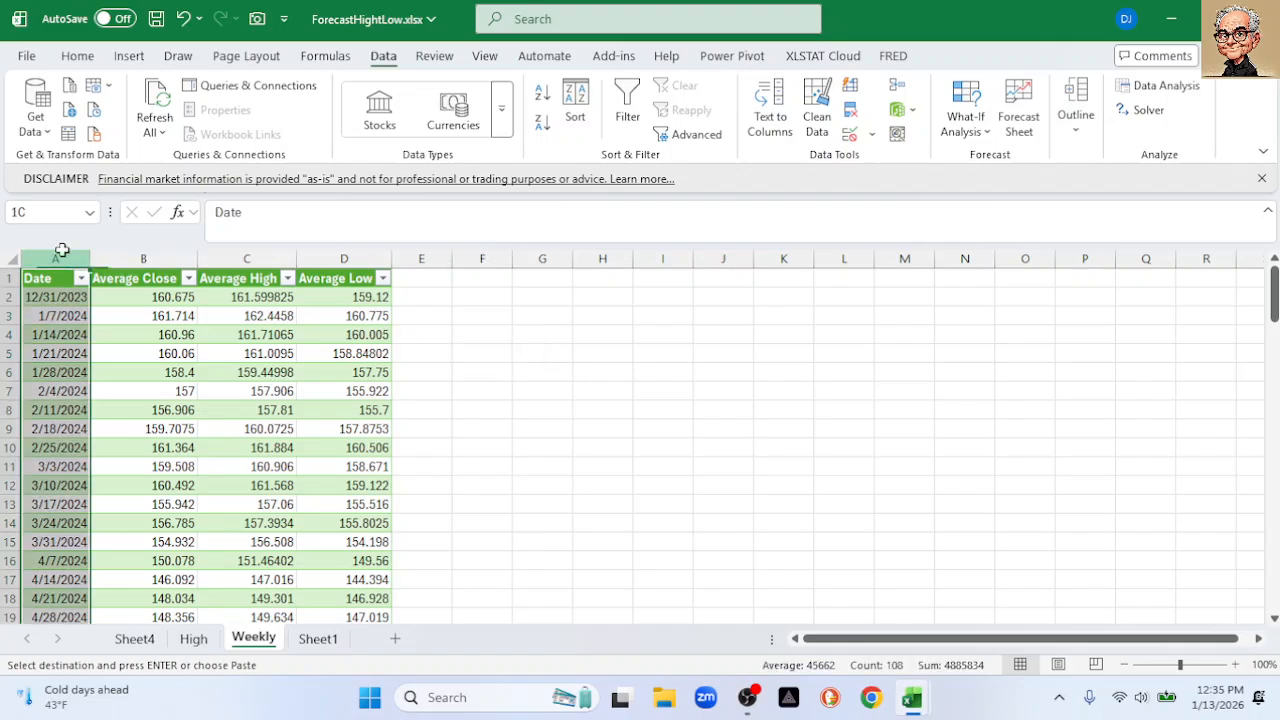
left_click(325, 259, "ctrl")
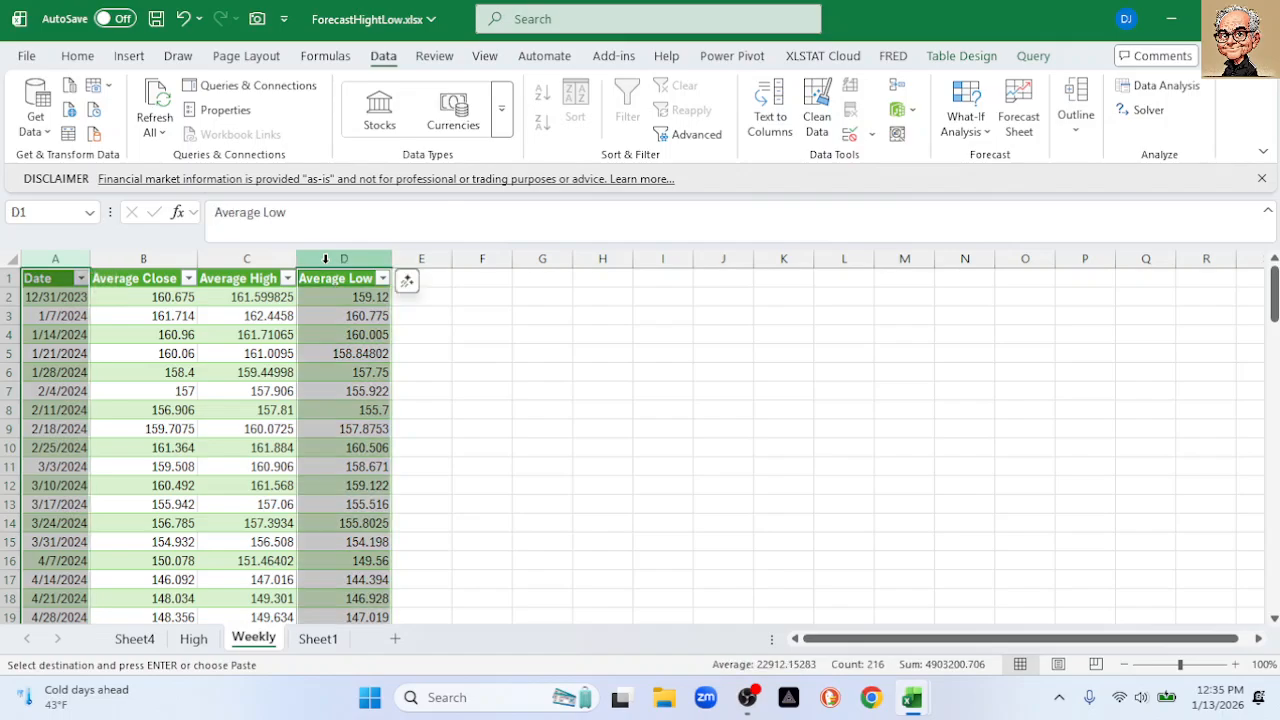
left_click(1021, 124)
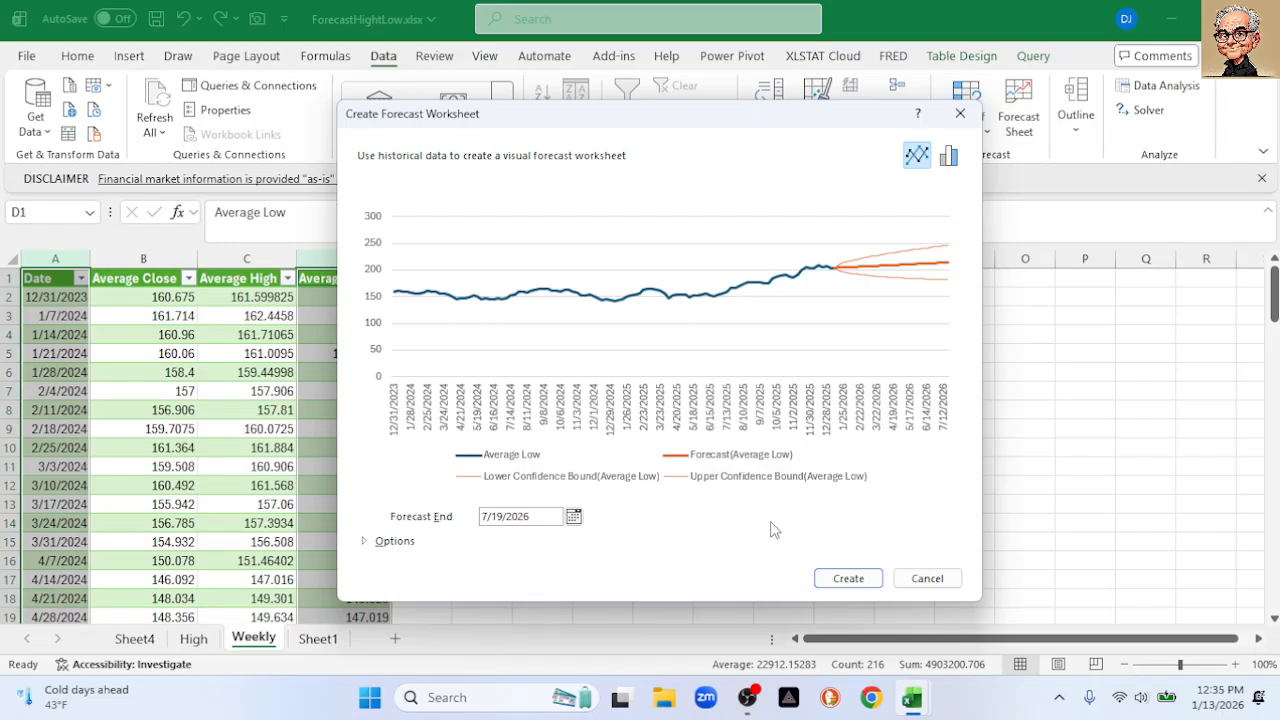
left_click(573, 516)
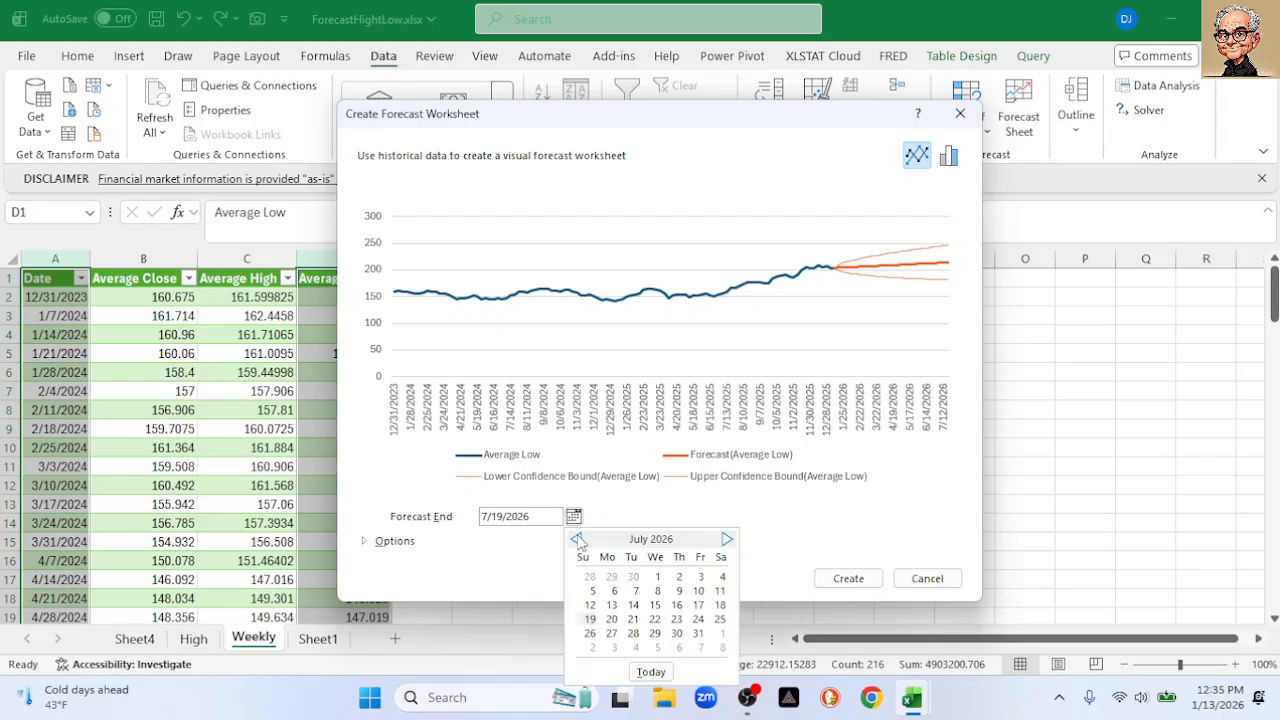
left_click(578, 540)
left_click(578, 540)
left_click(578, 540)
left_click(578, 540)
left_click(578, 540)
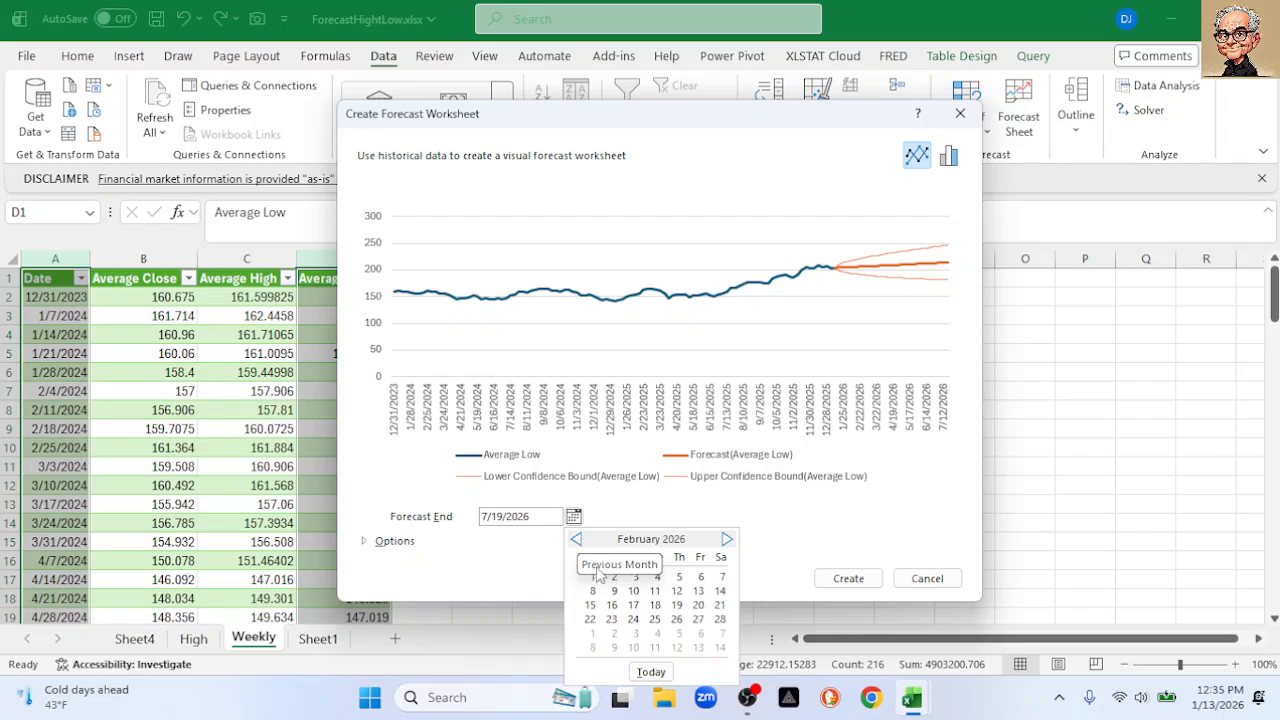
left_click(676, 591)
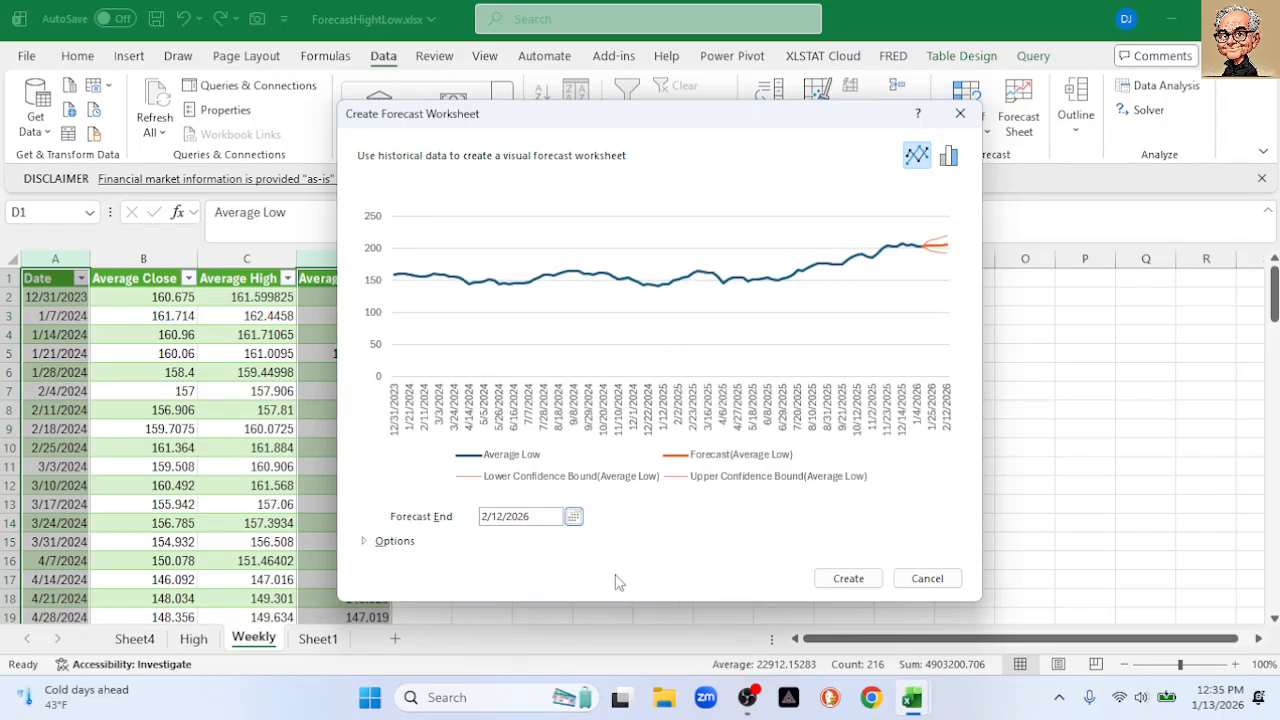
Turn off the confidence interval and create the Average Low forecast sheet
left_click(366, 545)
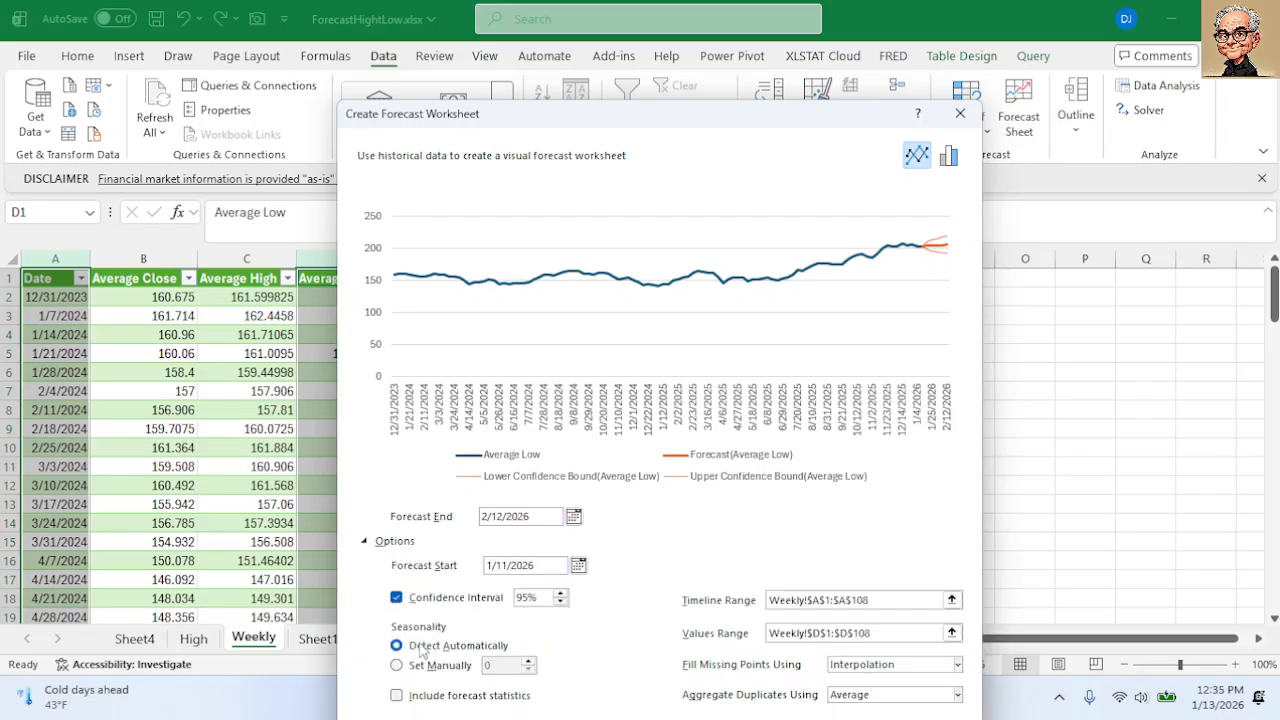
left_click(397, 598)
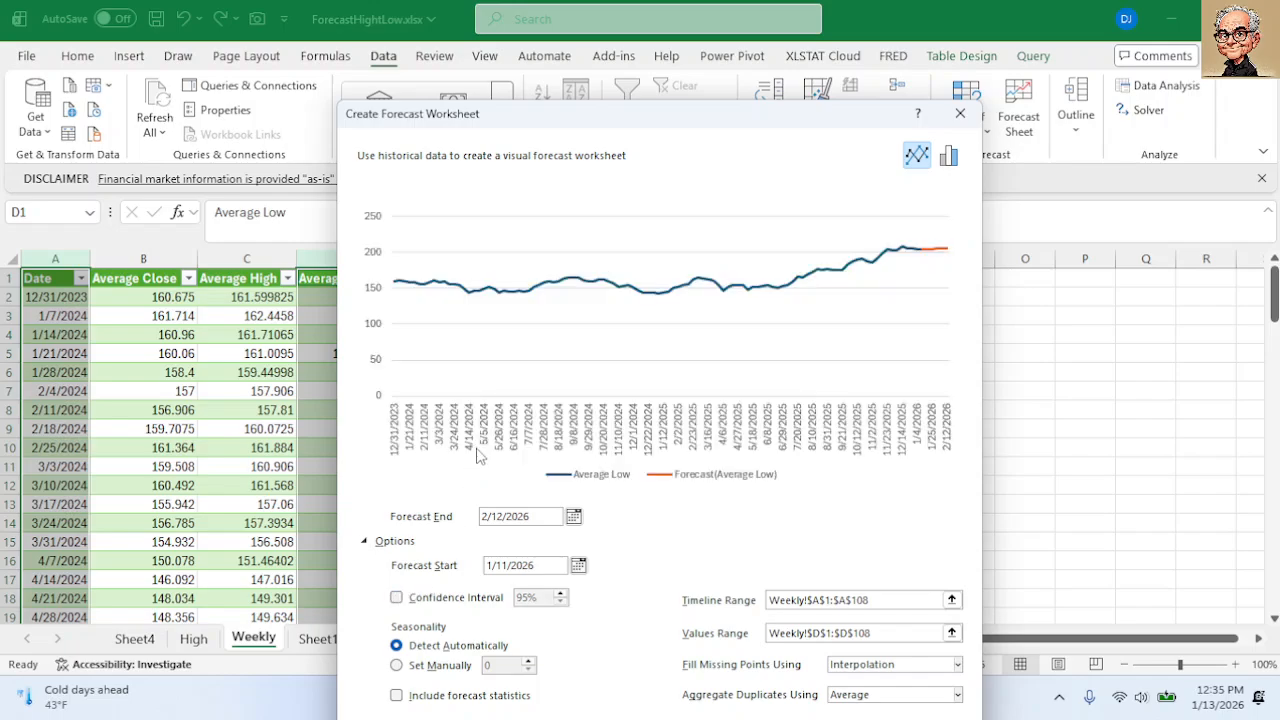
left_click_drag(655, 119, 647, 75)
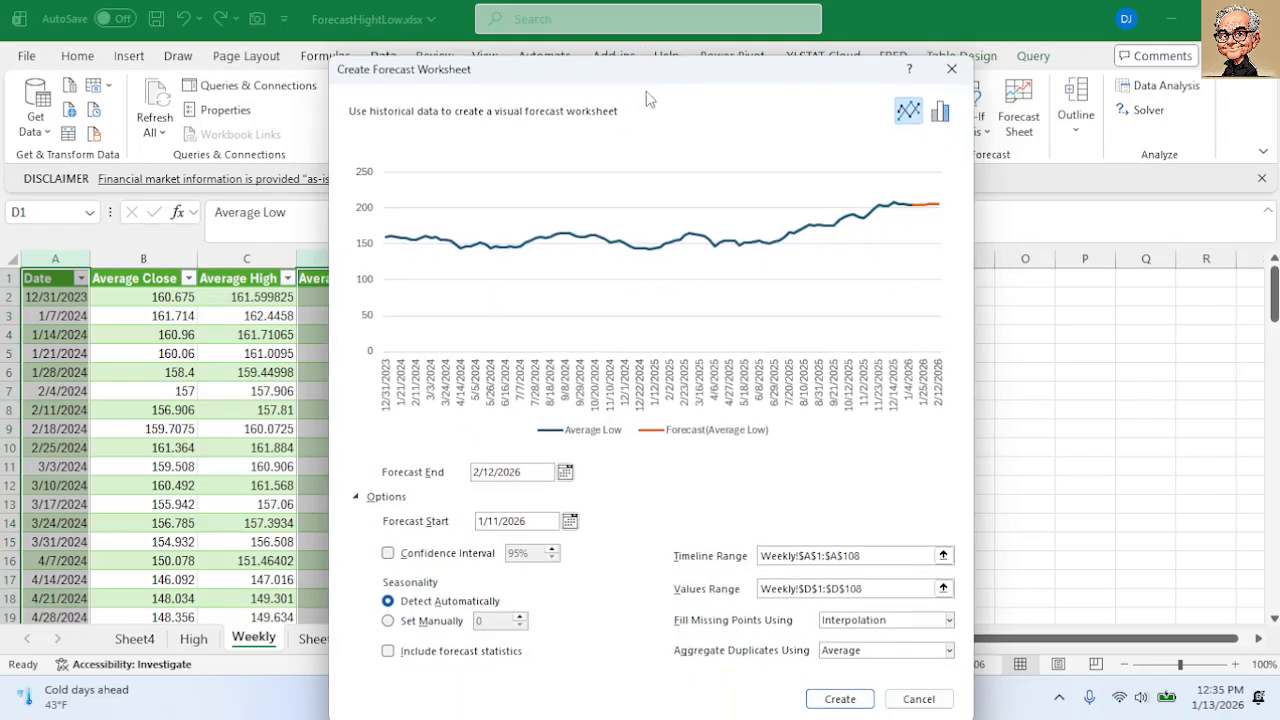
left_click(839, 698)
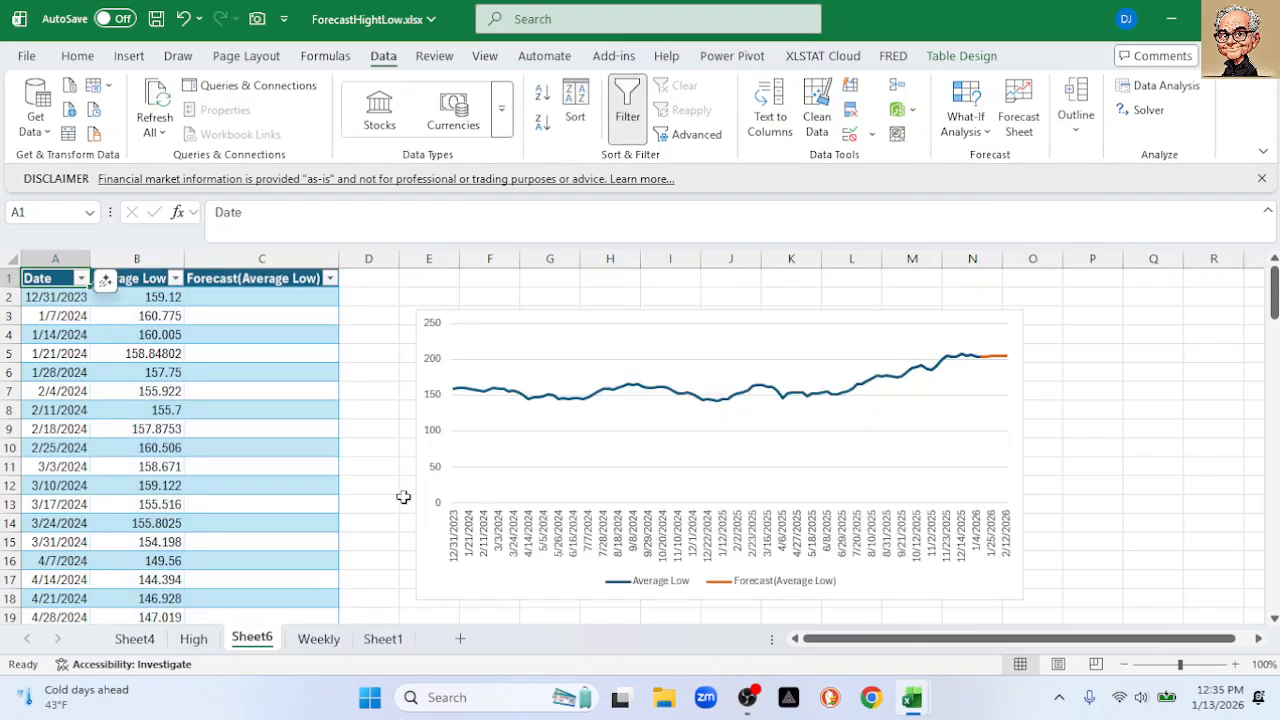
Copy Sheet6's Average Low forecast values in C108:C113
scroll(411, 533, "down", 4)
scroll(411, 533, "down", 18)
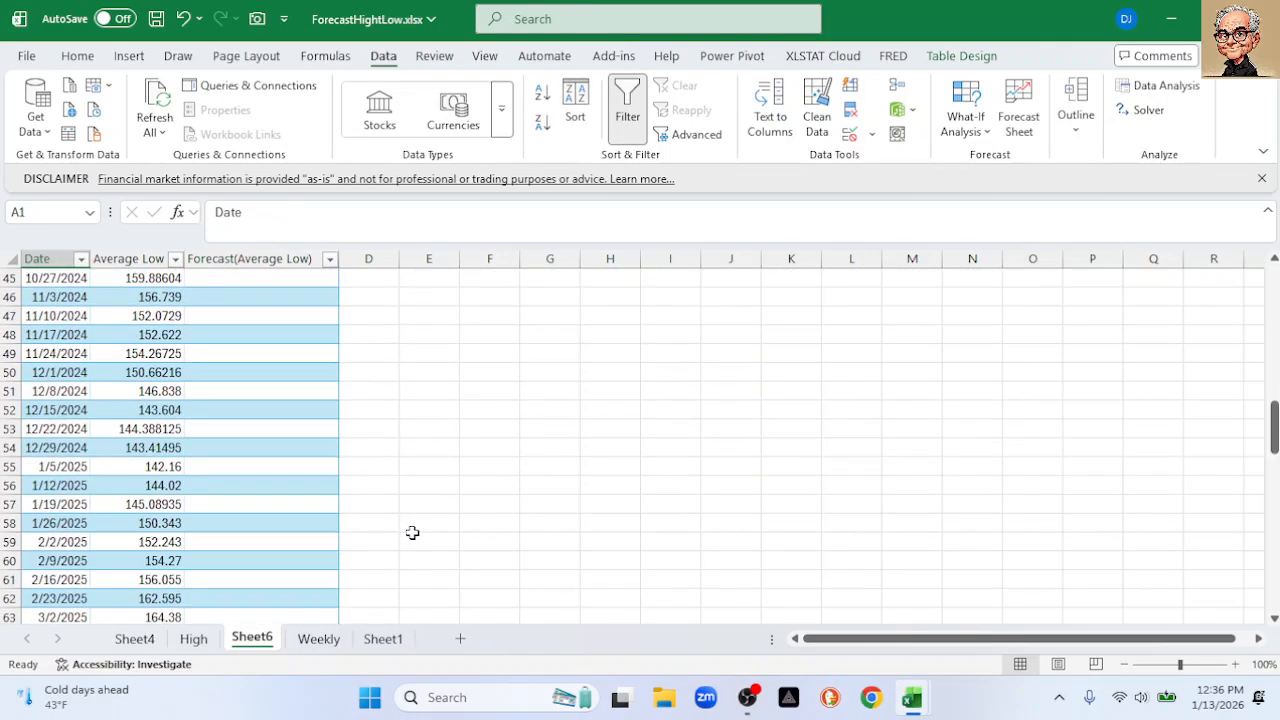
scroll(397, 537, "down", 10)
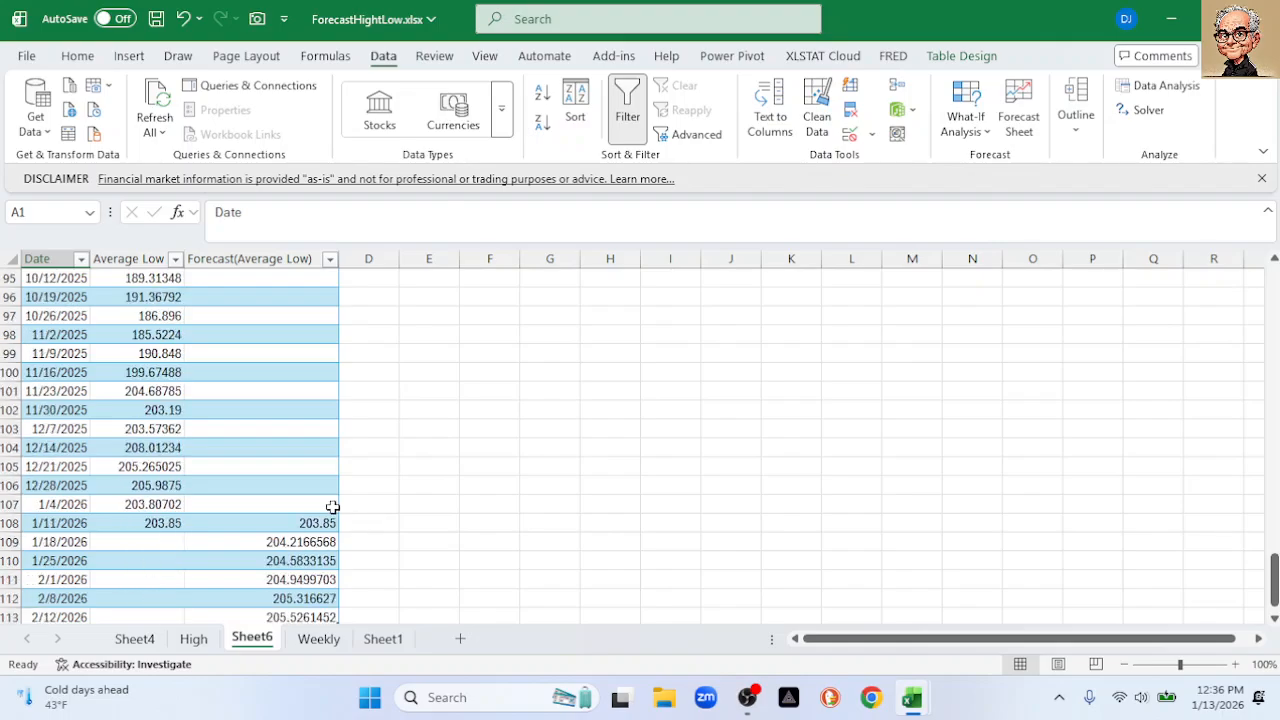
left_click_drag(296, 485, 272, 580)
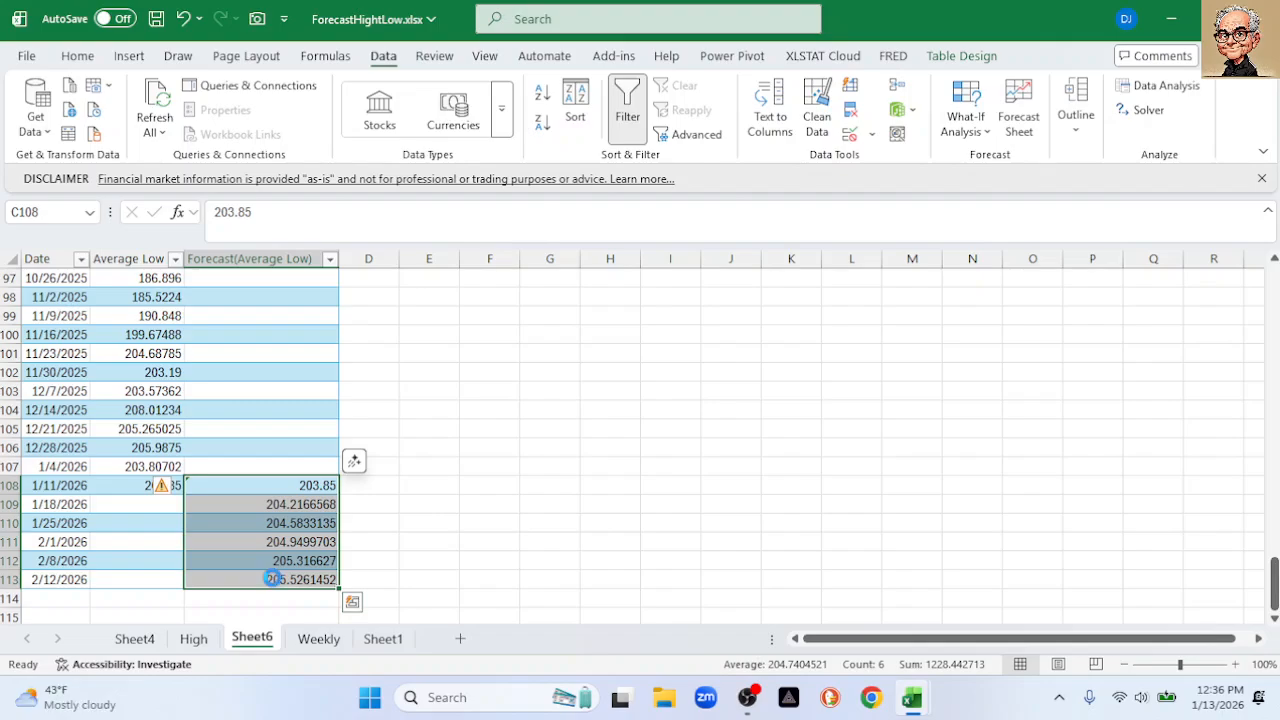
key("ctrl+c")
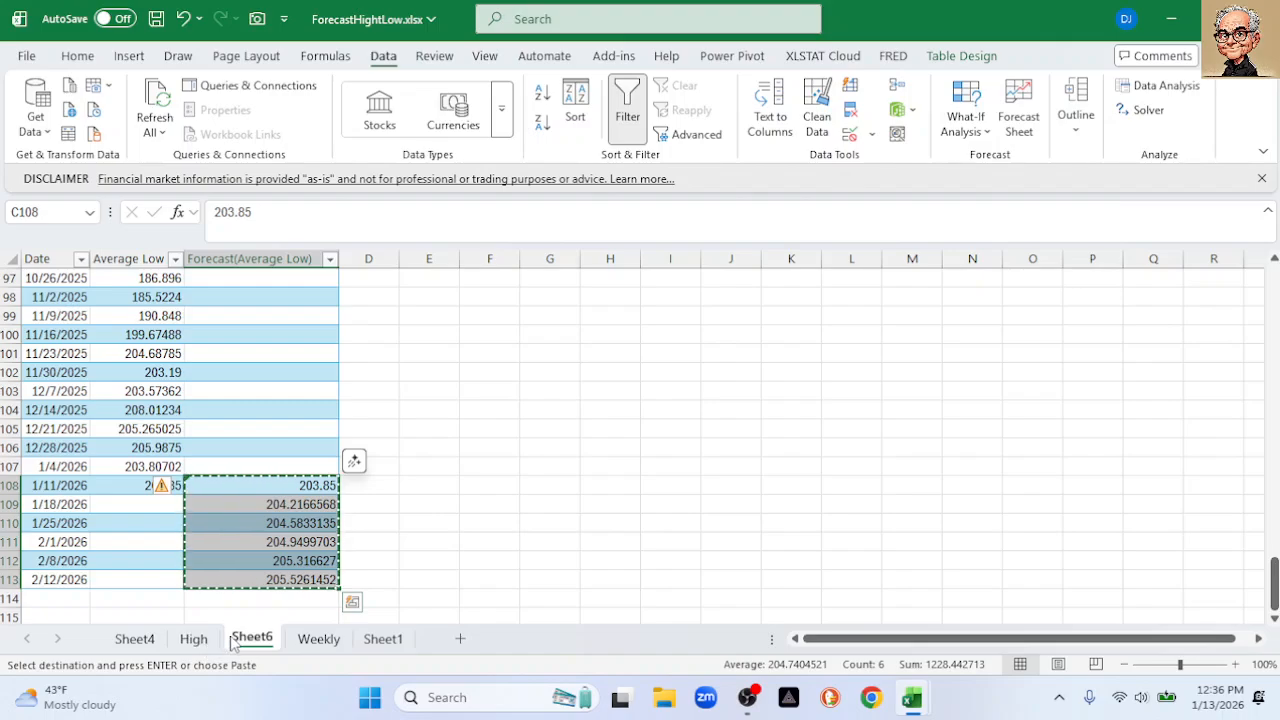
Paste them as values into Sheet4's E108:E113, giving 203.85 through 205.53
left_click(134, 639)
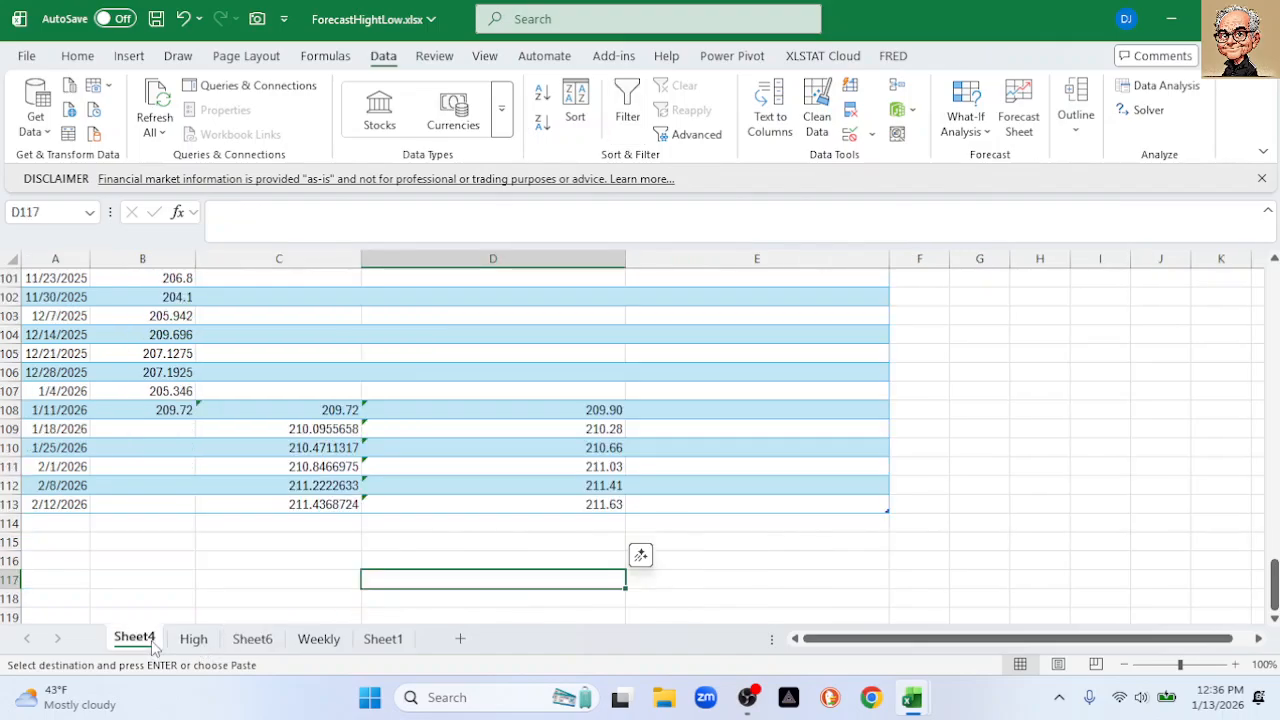
left_click(706, 411)
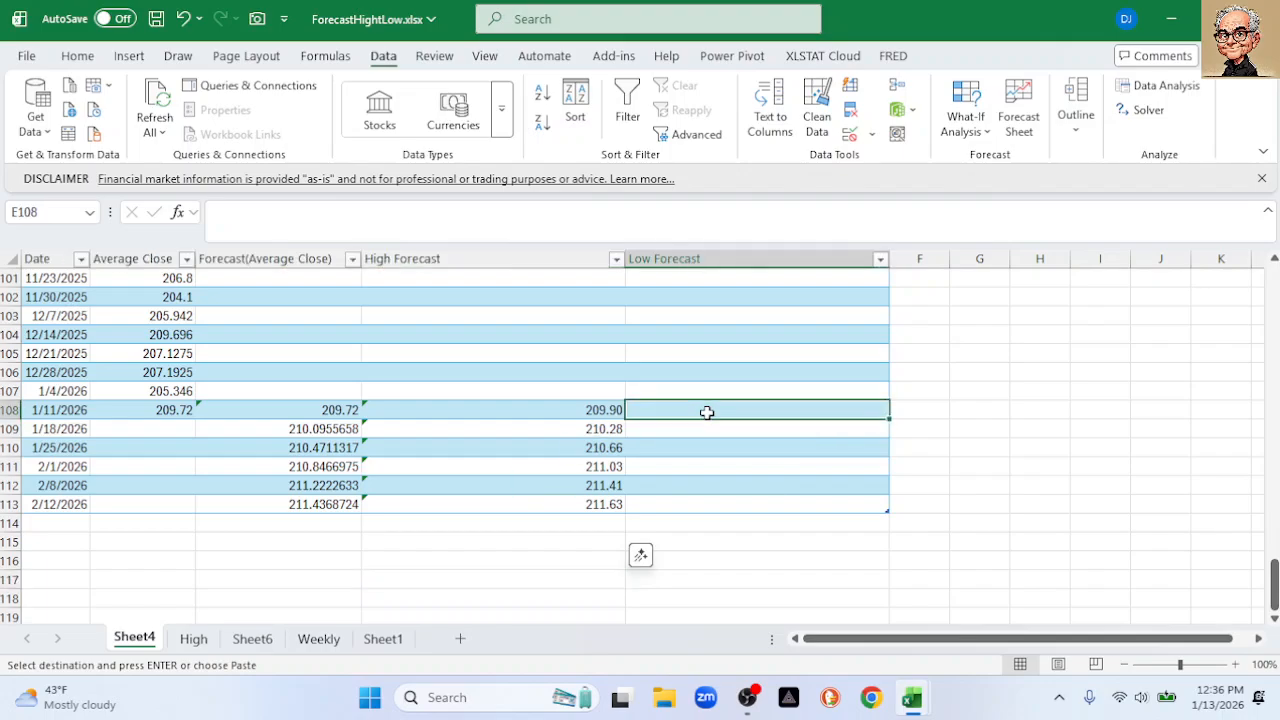
right_click(708, 411)
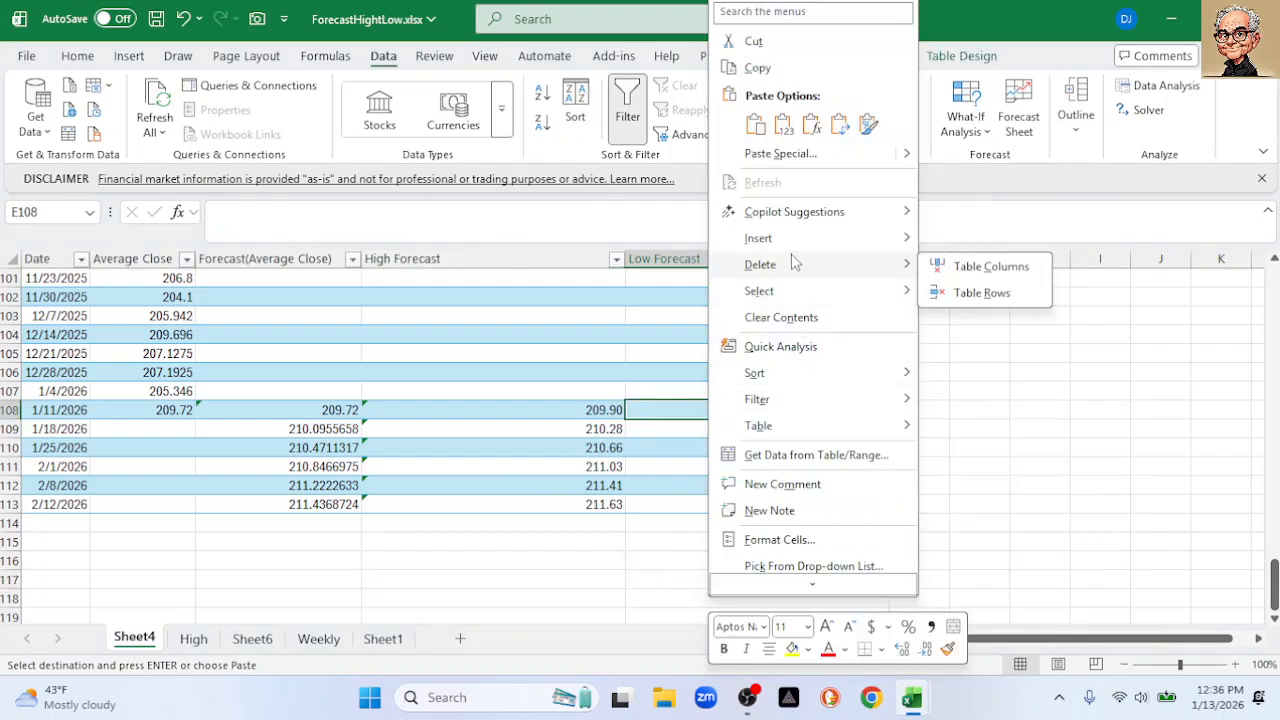
left_click(784, 125)
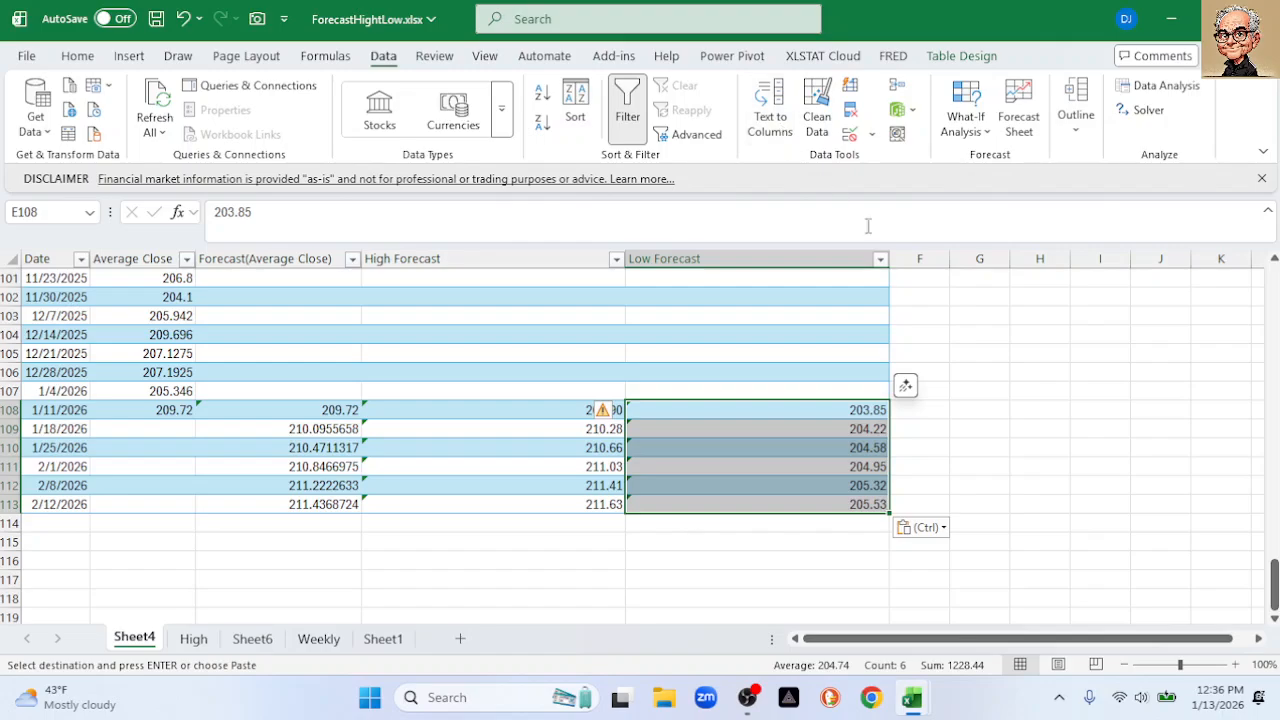
left_click(1048, 370)
scroll(471, 362, "up", 18)
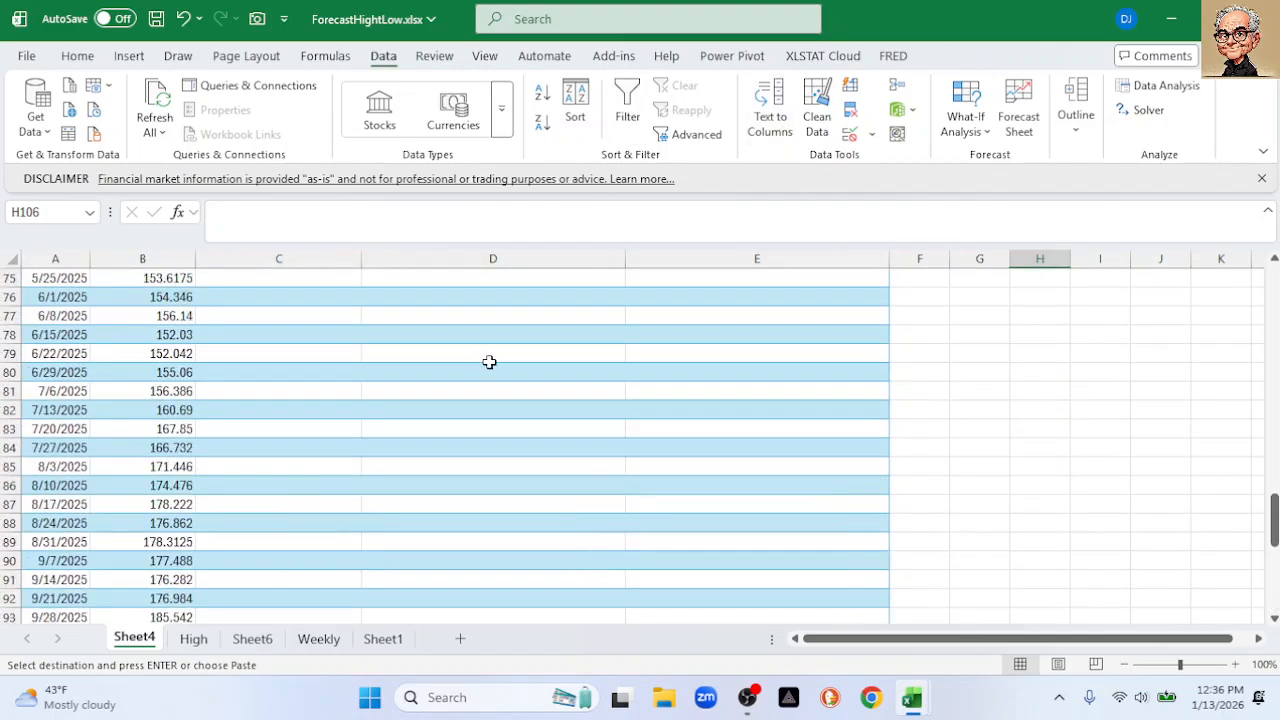
Insert a recommended line chart of Date, Average Close, Forecast, High and Low Forecast columns
left_click_drag(1274, 441, 1274, 292)
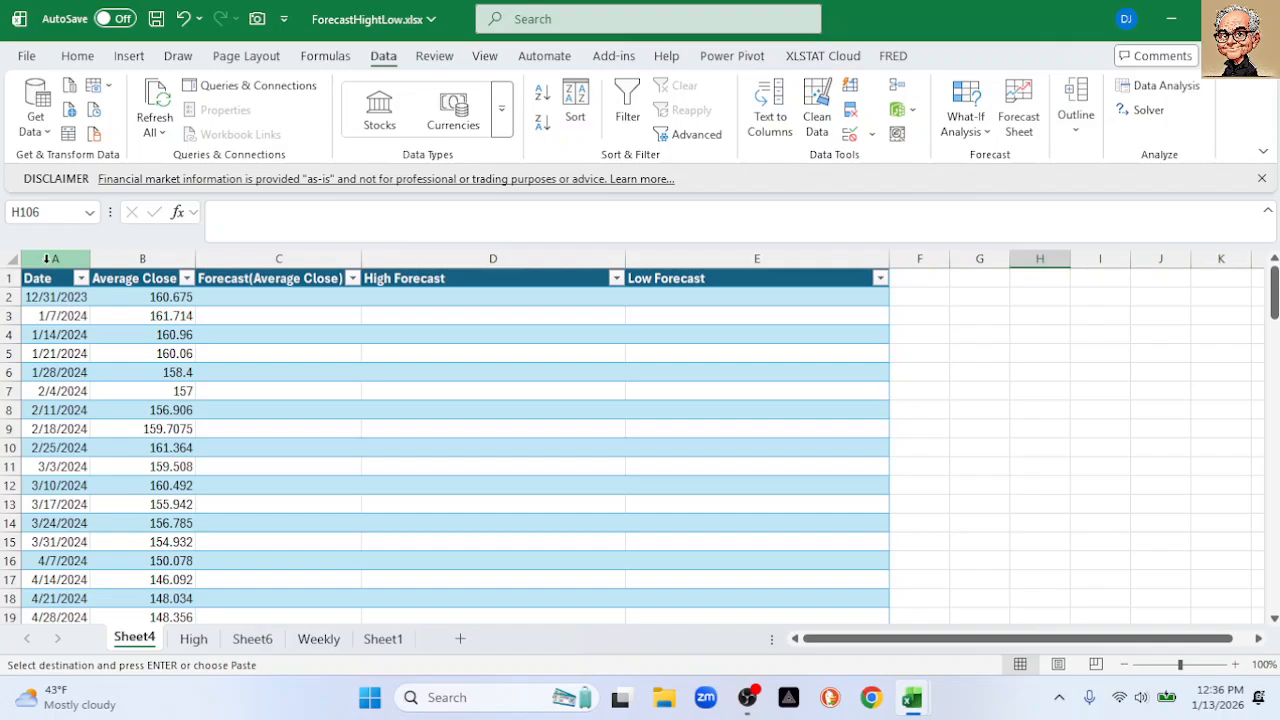
left_click(47, 259)
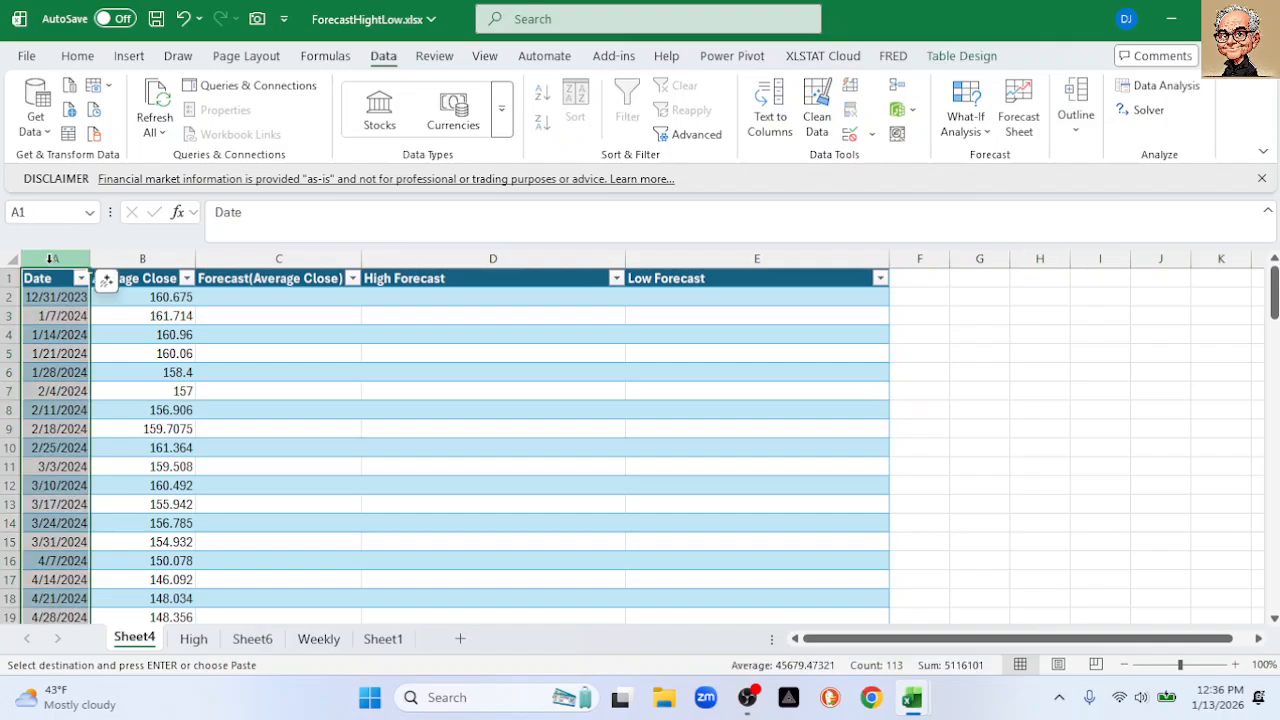
left_click(122, 258, "ctrl")
left_click(244, 257, "ctrl")
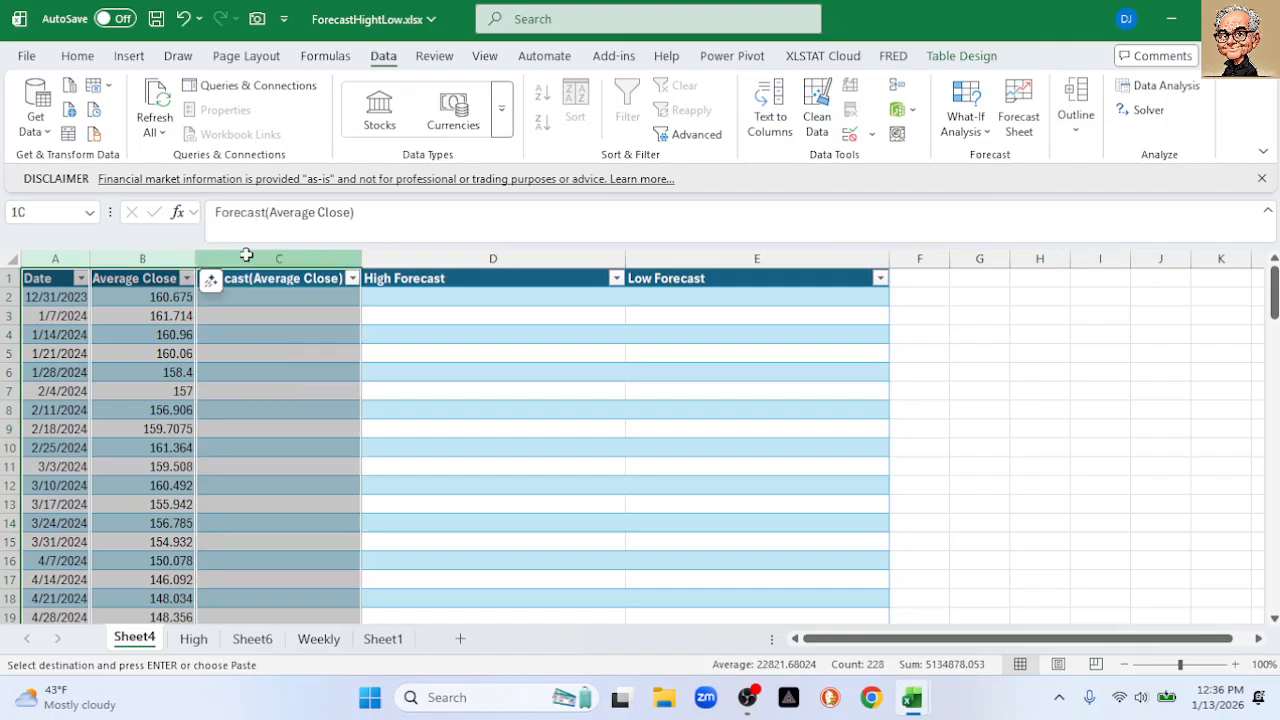
left_click(470, 259, "ctrl")
left_click(646, 258, "ctrl")
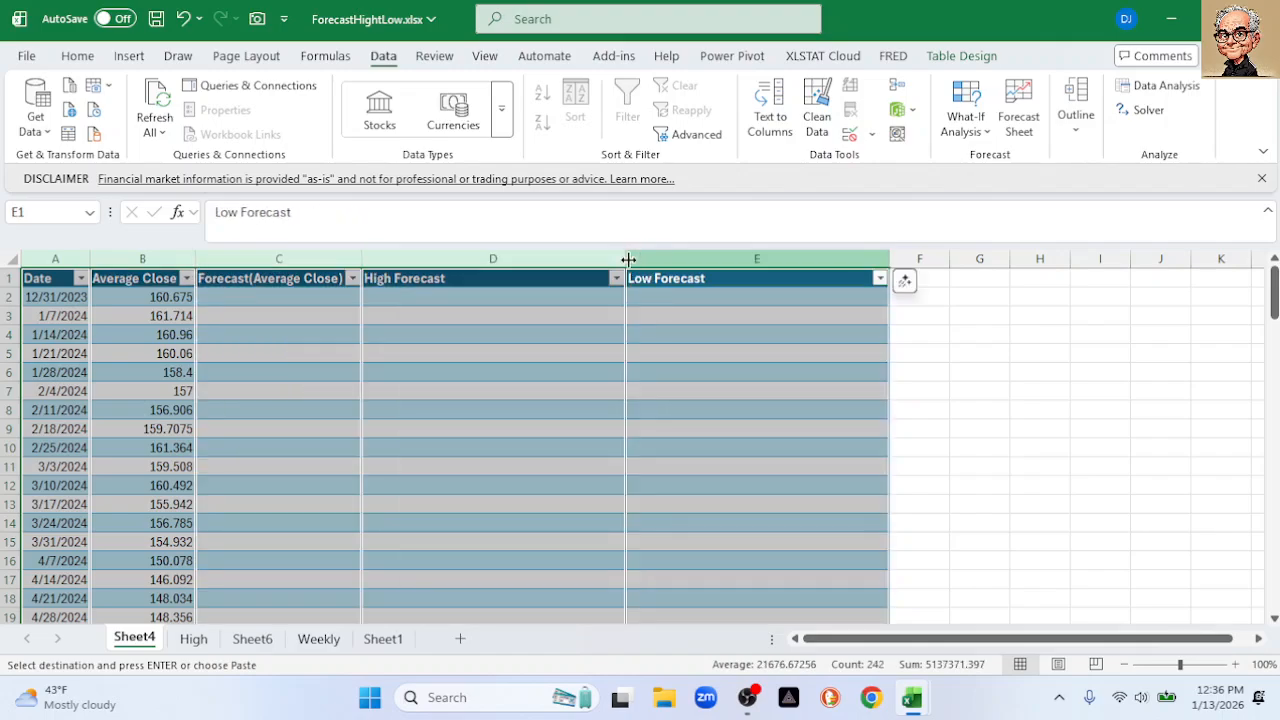
left_click(129, 56)
left_click(436, 125)
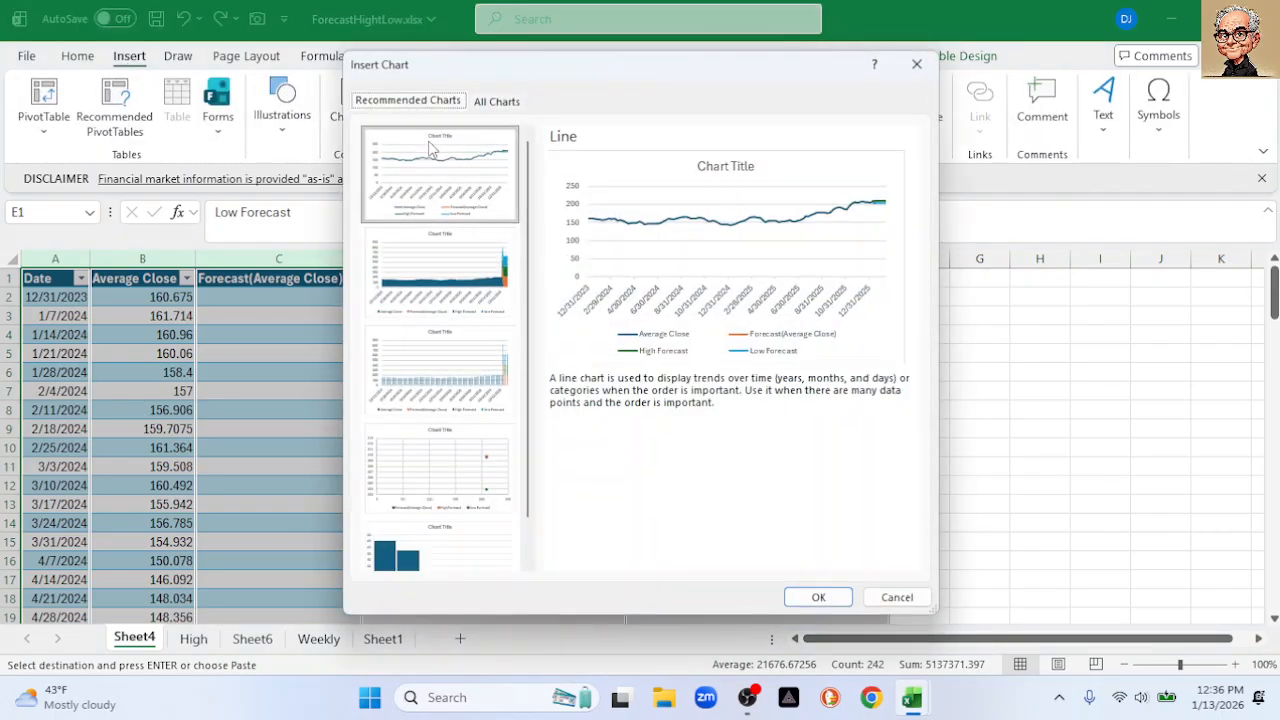
left_click(810, 597)
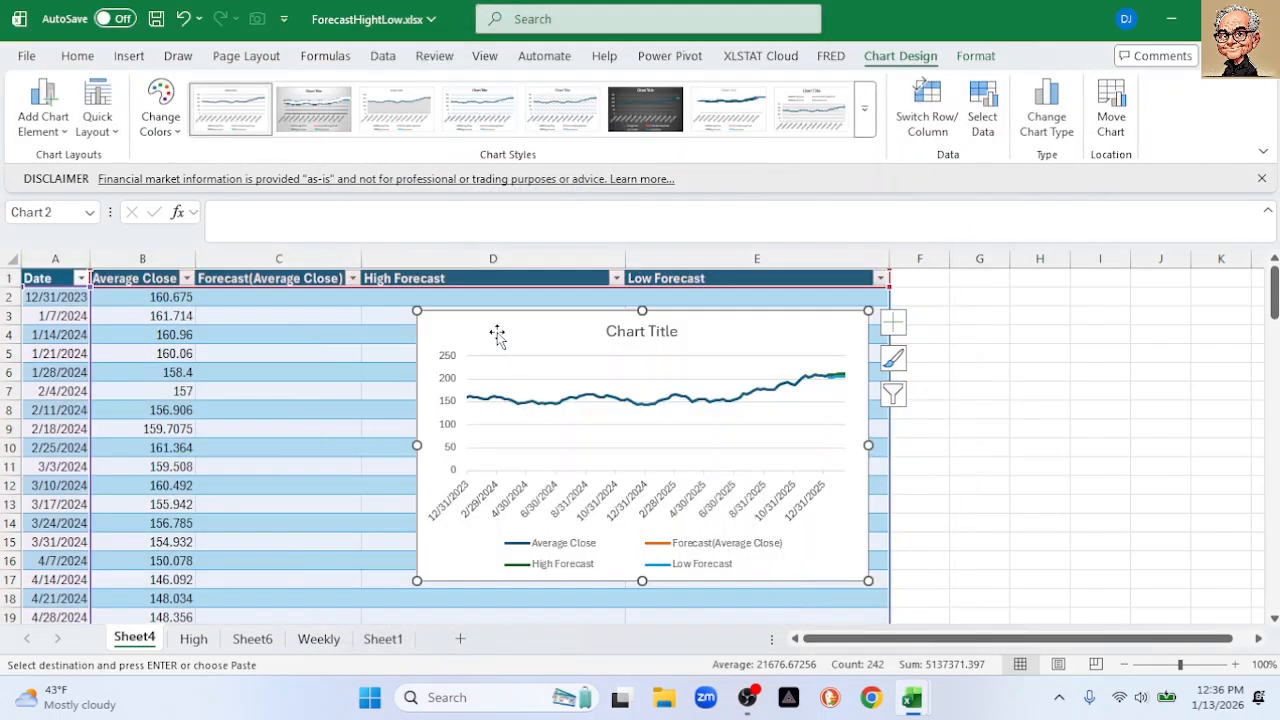
Set the chart's vertical axis minimum to 140
left_click(450, 382)
double_click(452, 385)
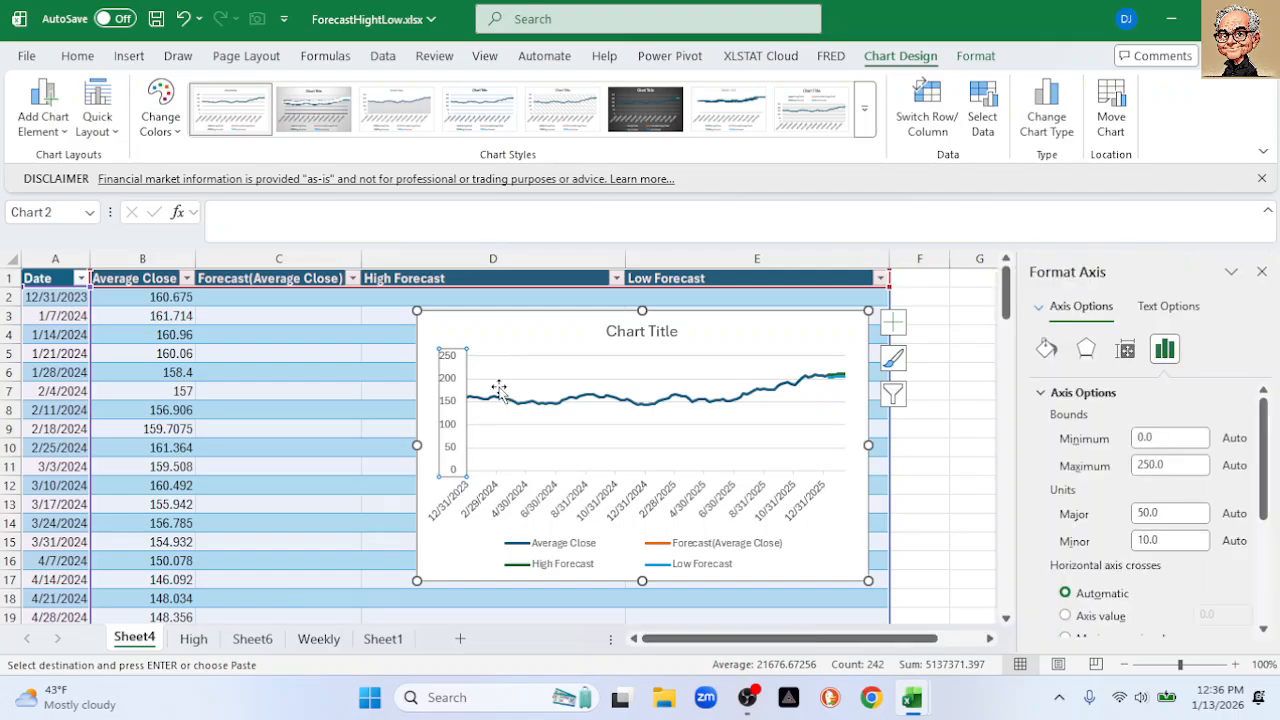
left_click_drag(1165, 438, 1126, 448)
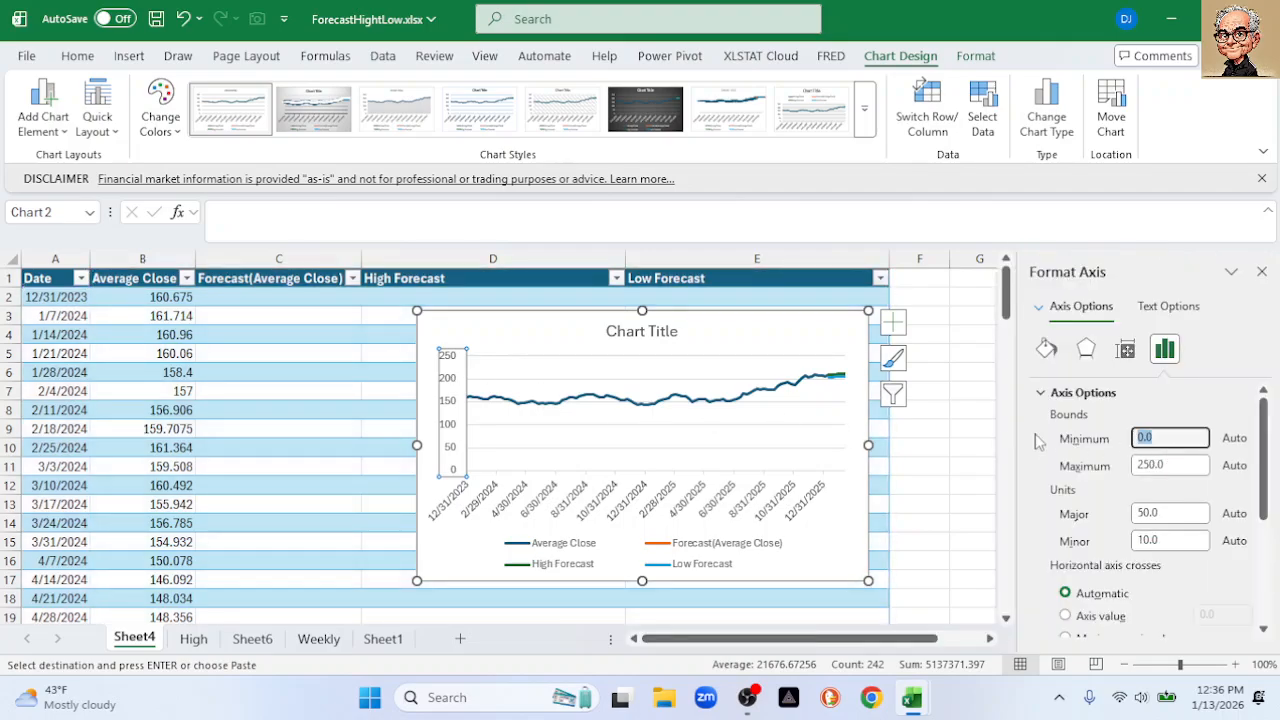
type("140")
key("Return")
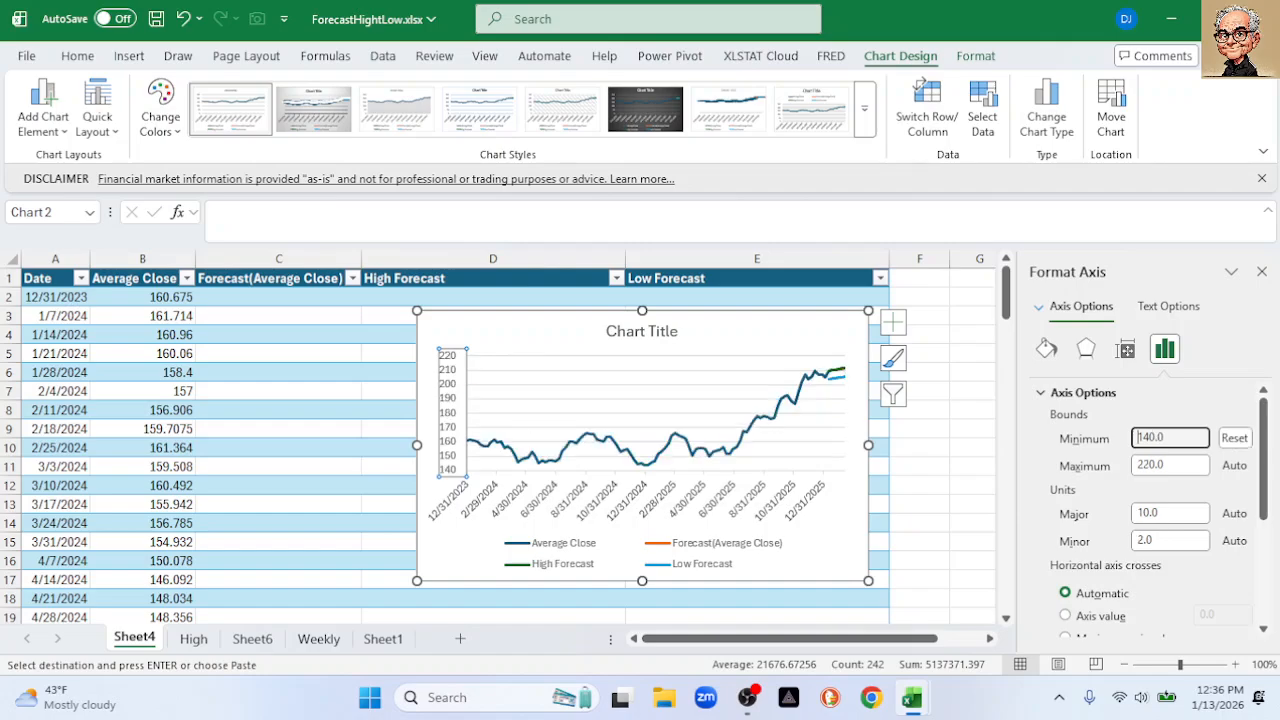
left_click(1262, 271)
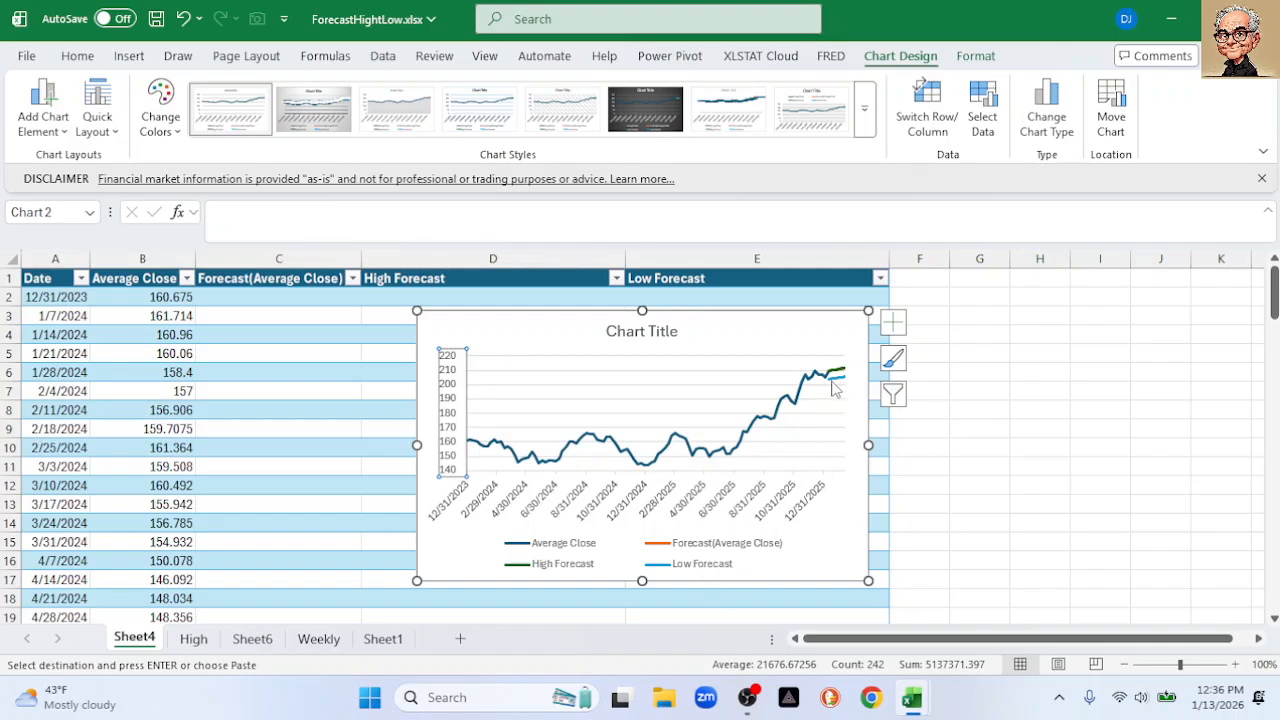
Delete the chart from Sheet4
mouse_move(833, 388)
left_click_drag(852, 644, 870, 644)
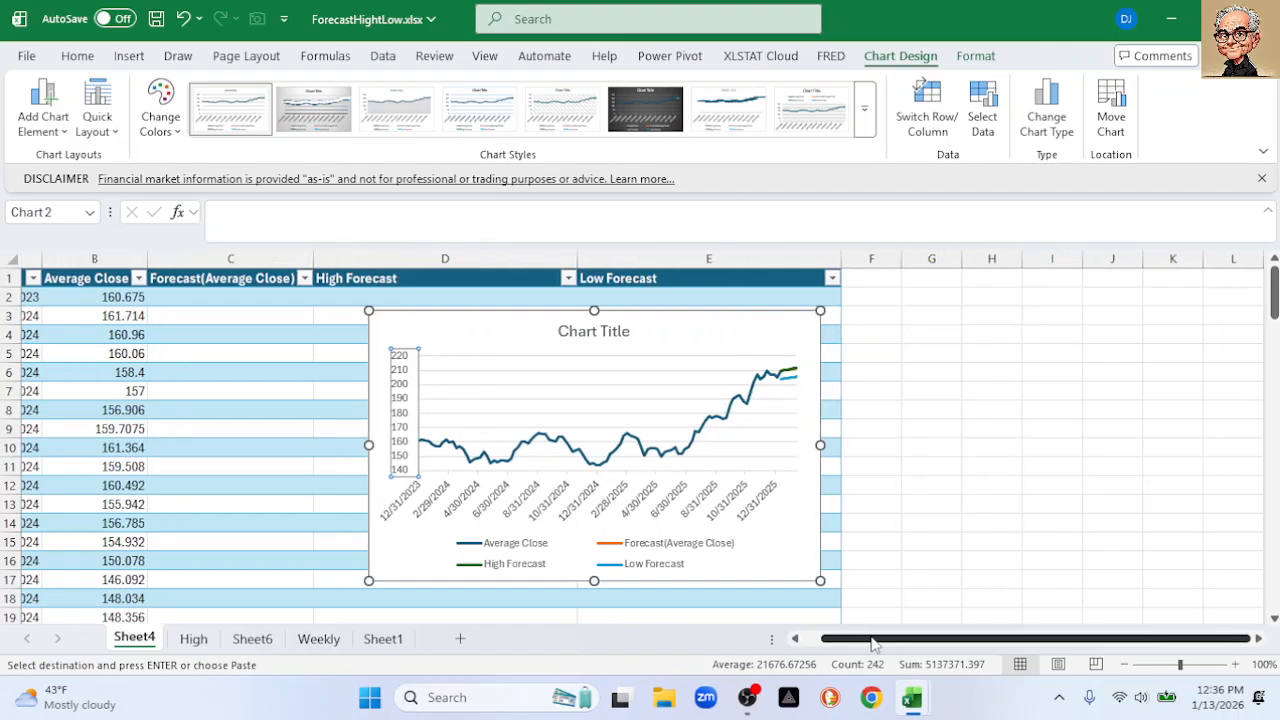
left_click_drag(549, 321, 468, 320)
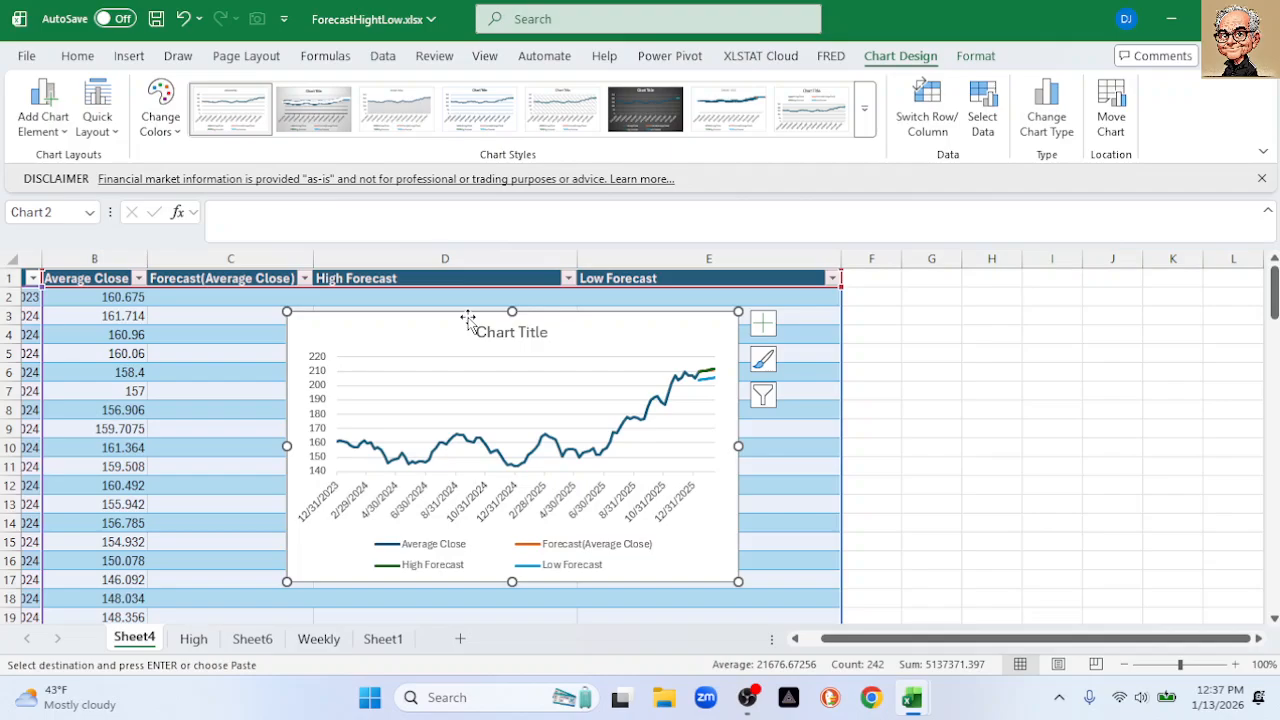
key("Delete")
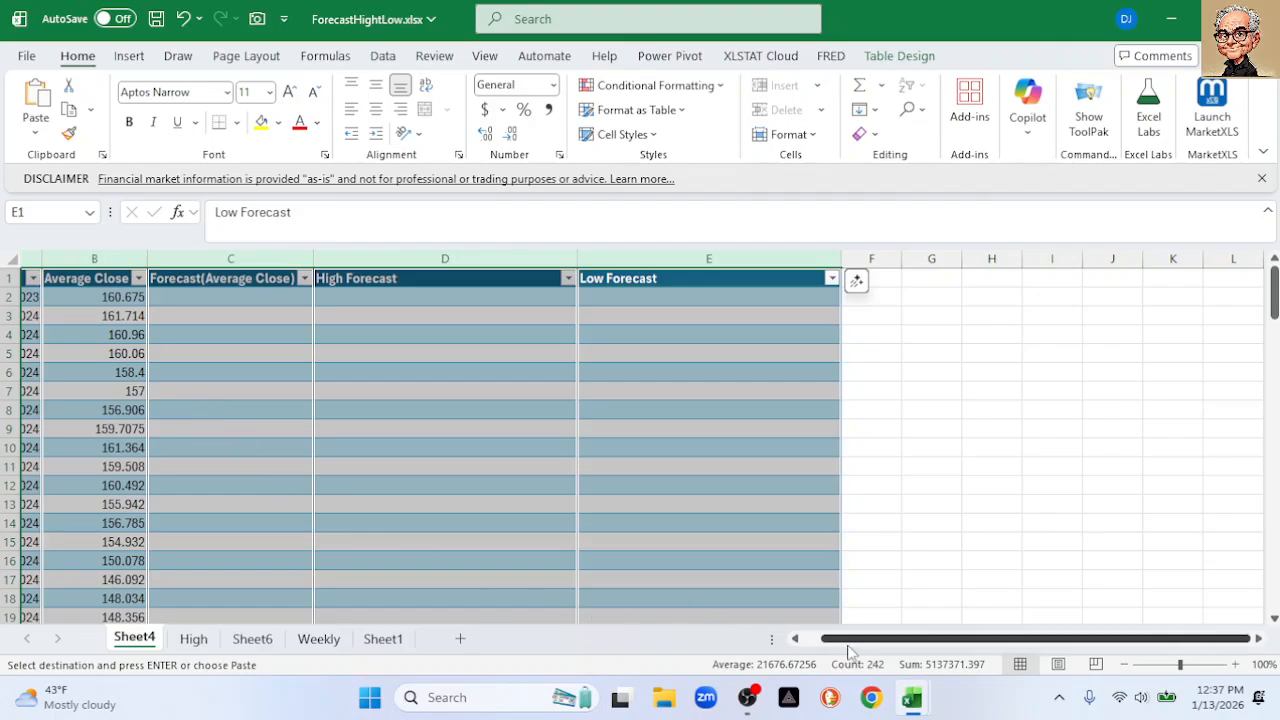
left_click_drag(851, 642, 825, 642)
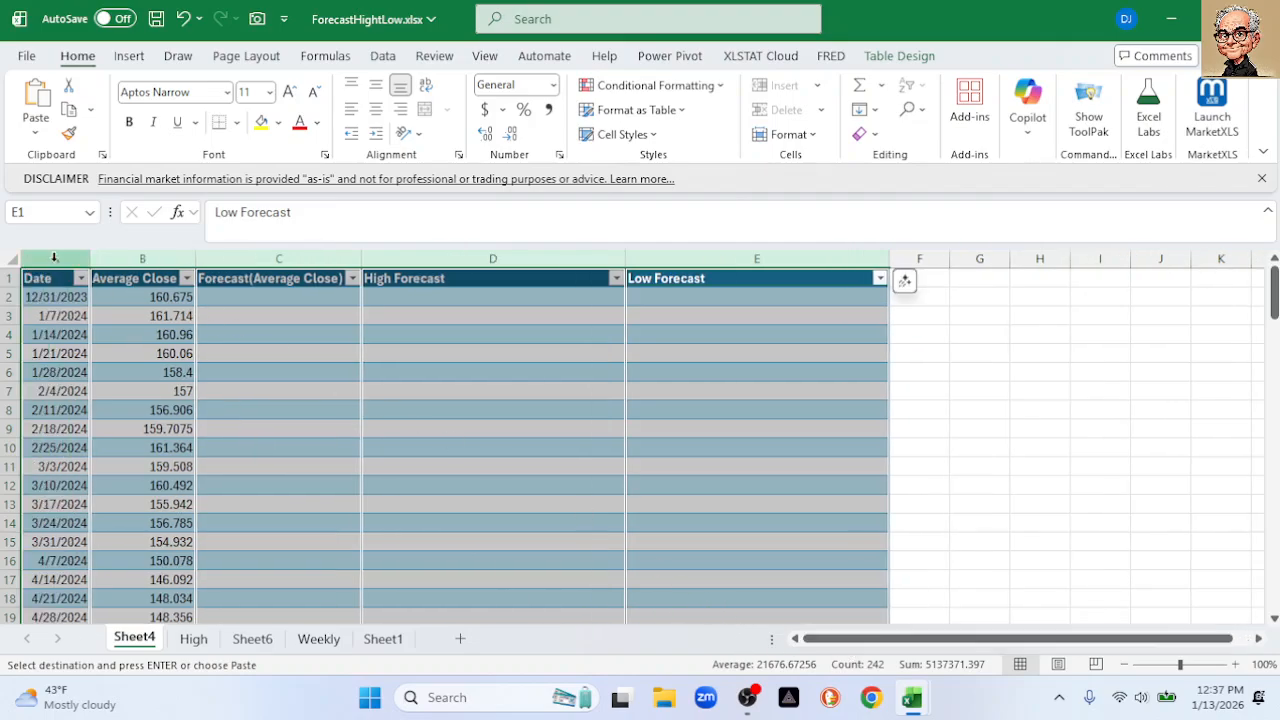
left_click_drag(60, 277, 806, 288)
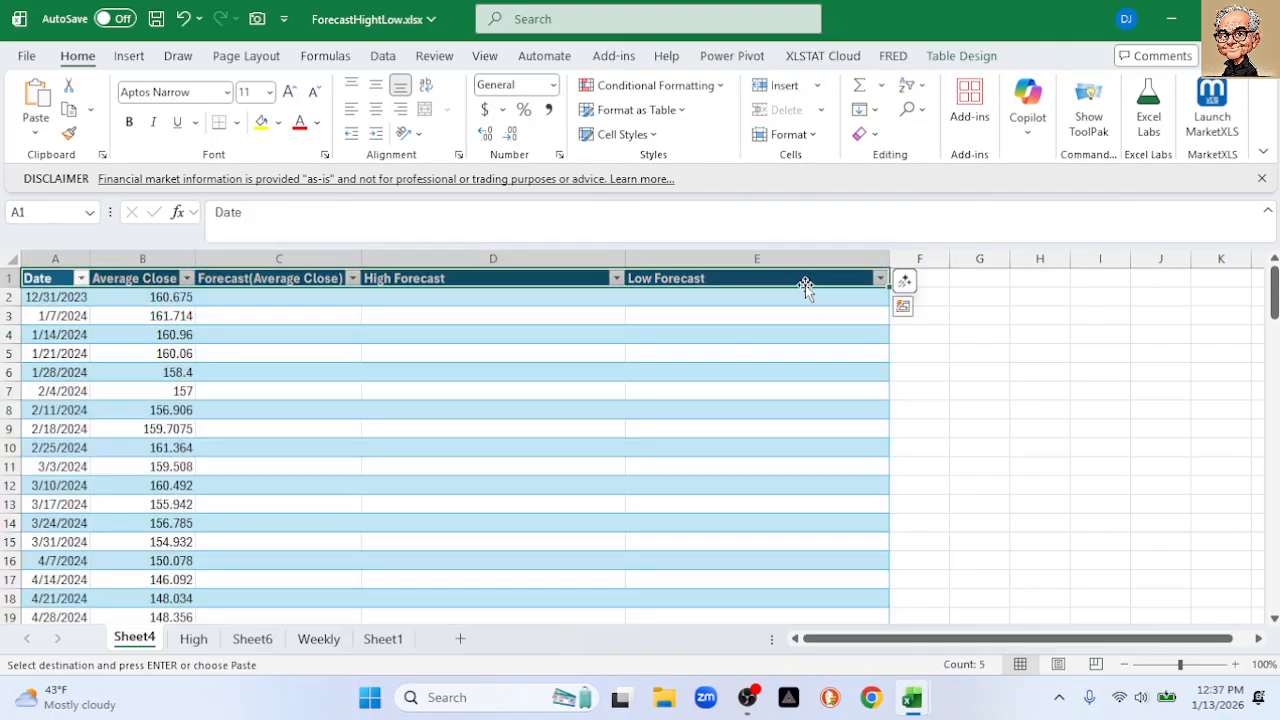
key("ctrl+q")
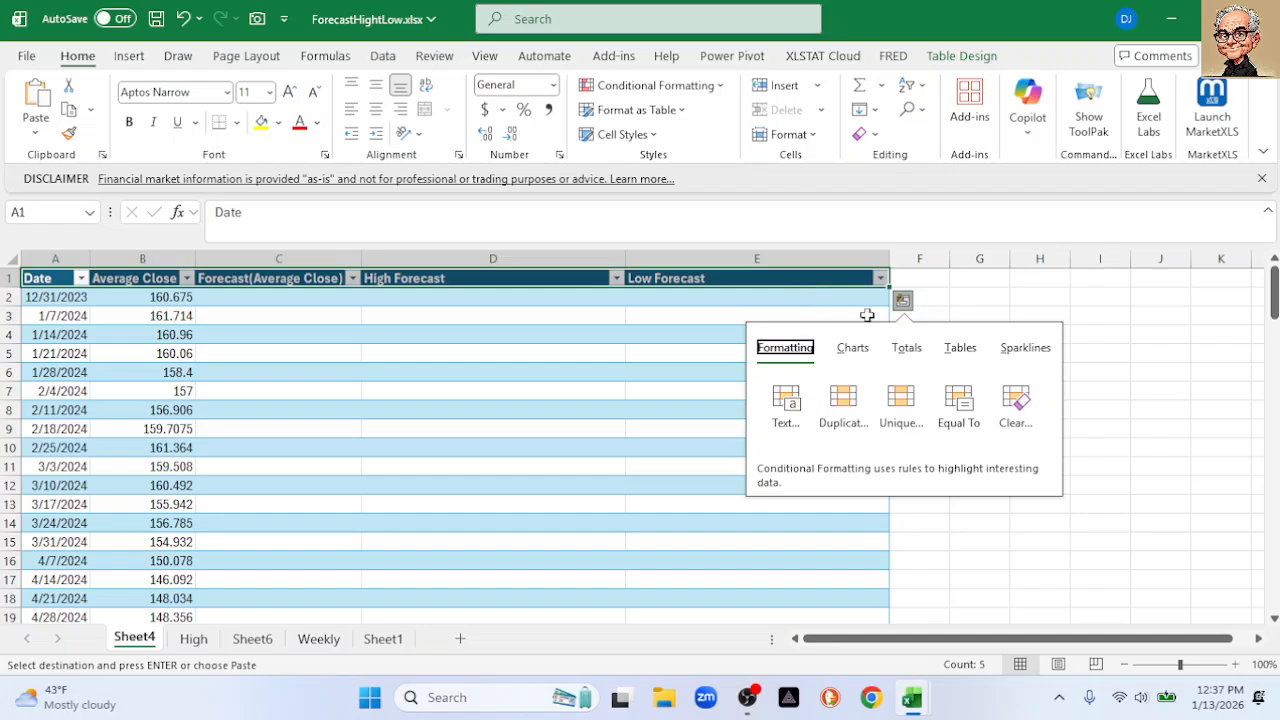
left_click(985, 280)
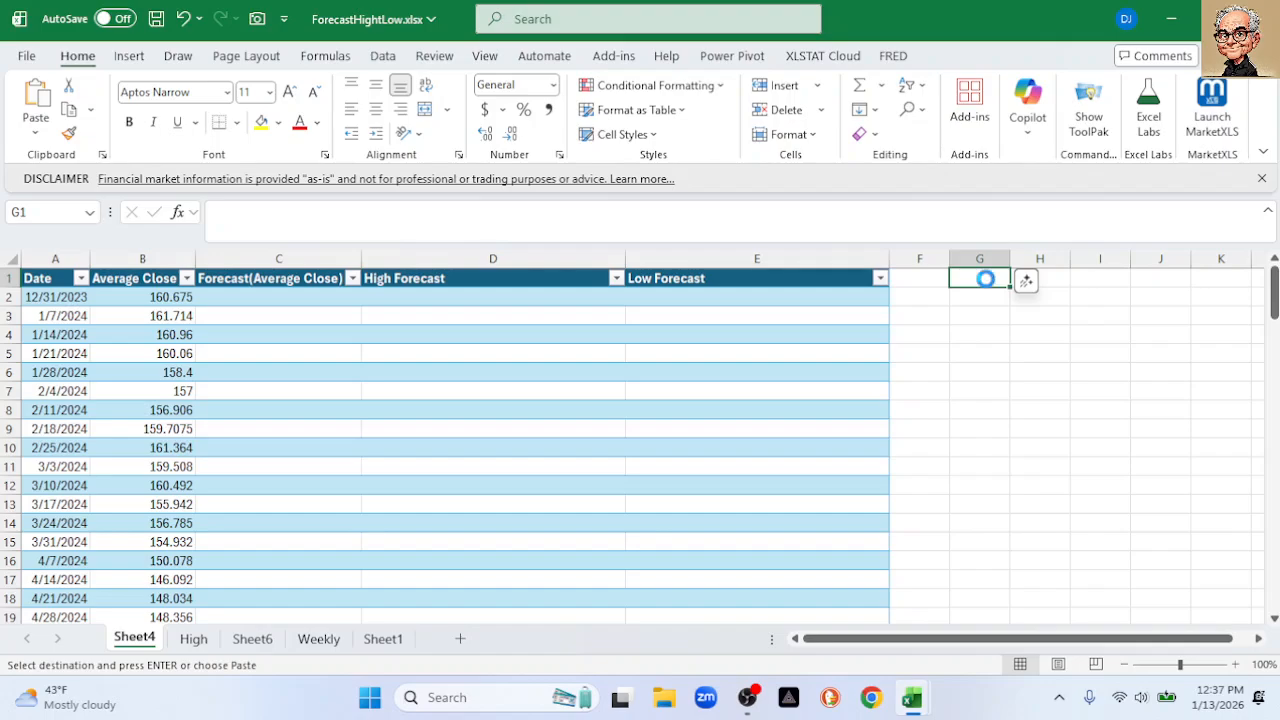
key("ctrl+v")
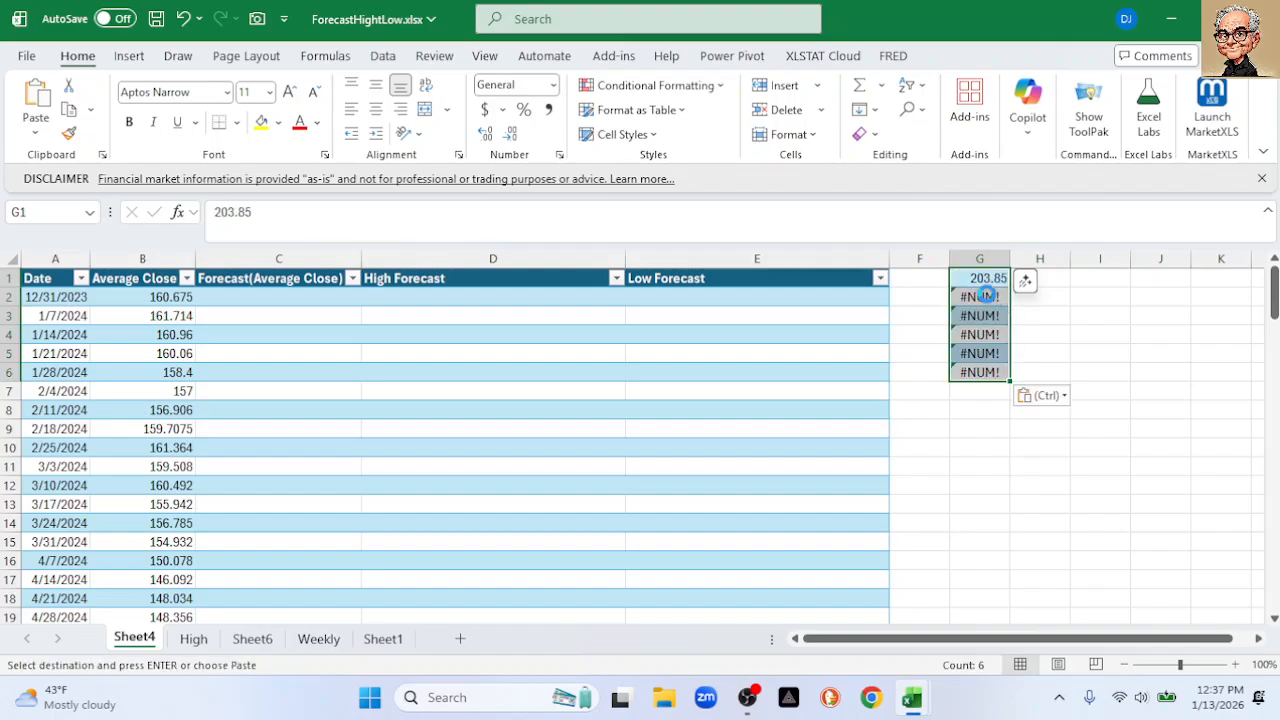
key("Delete")
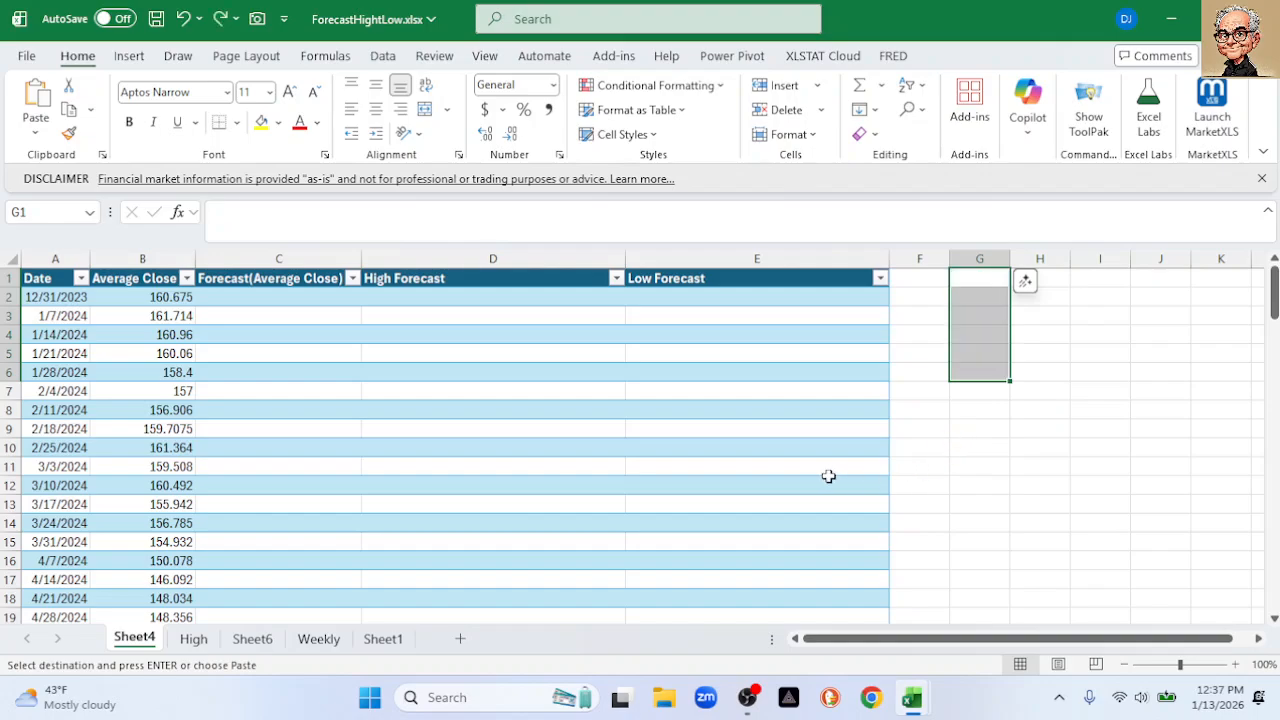
left_click_drag(62, 283, 719, 287)
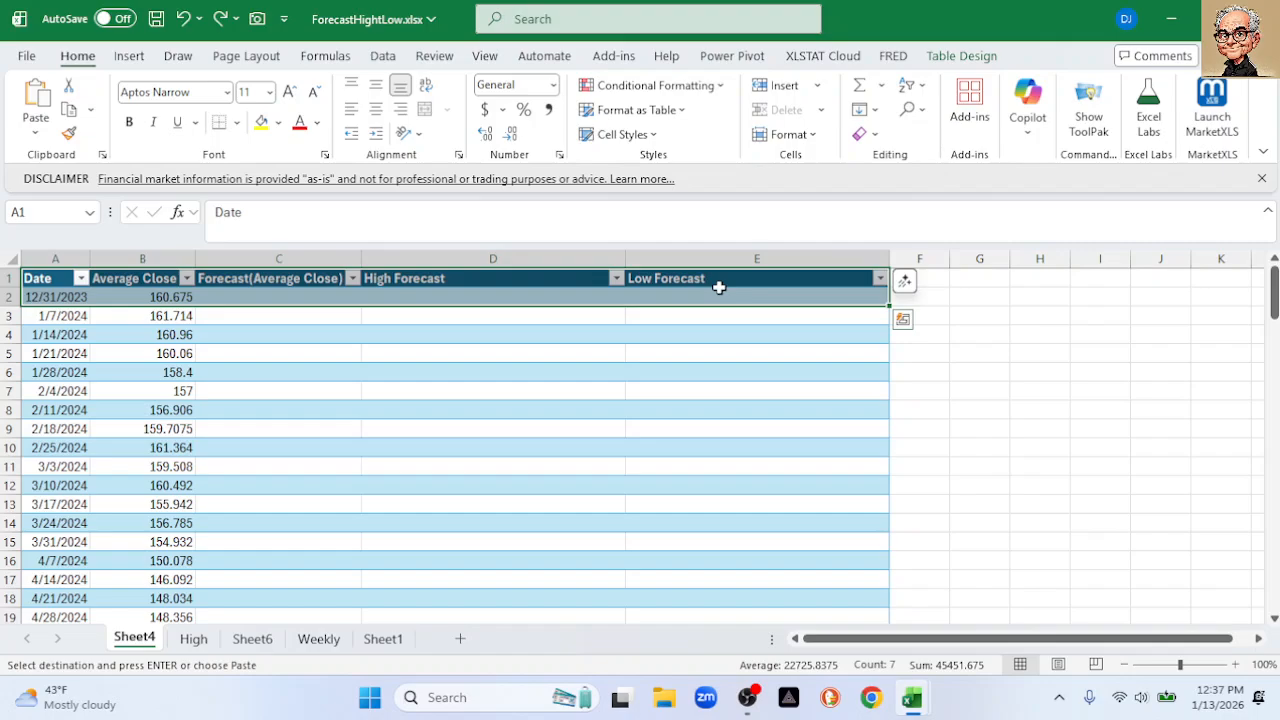
left_click(969, 427)
left_click_drag(63, 280, 386, 271)
left_click(938, 392)
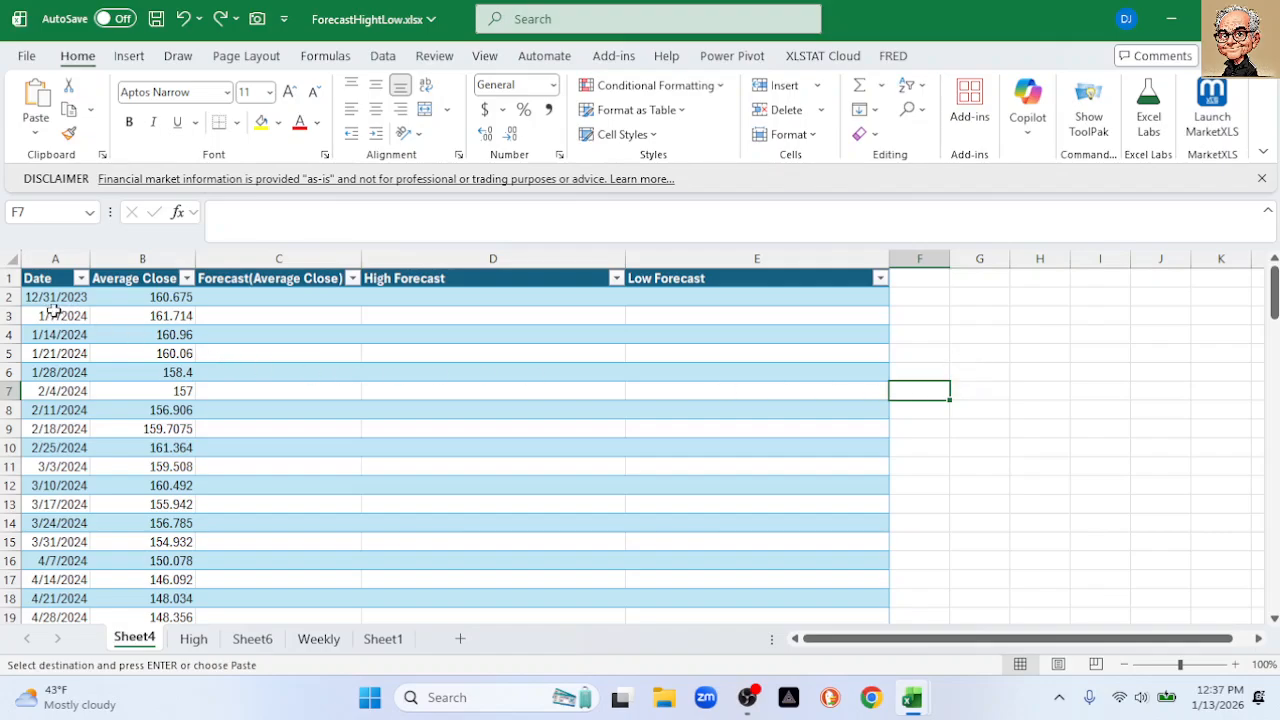
left_click_drag(43, 279, 657, 289)
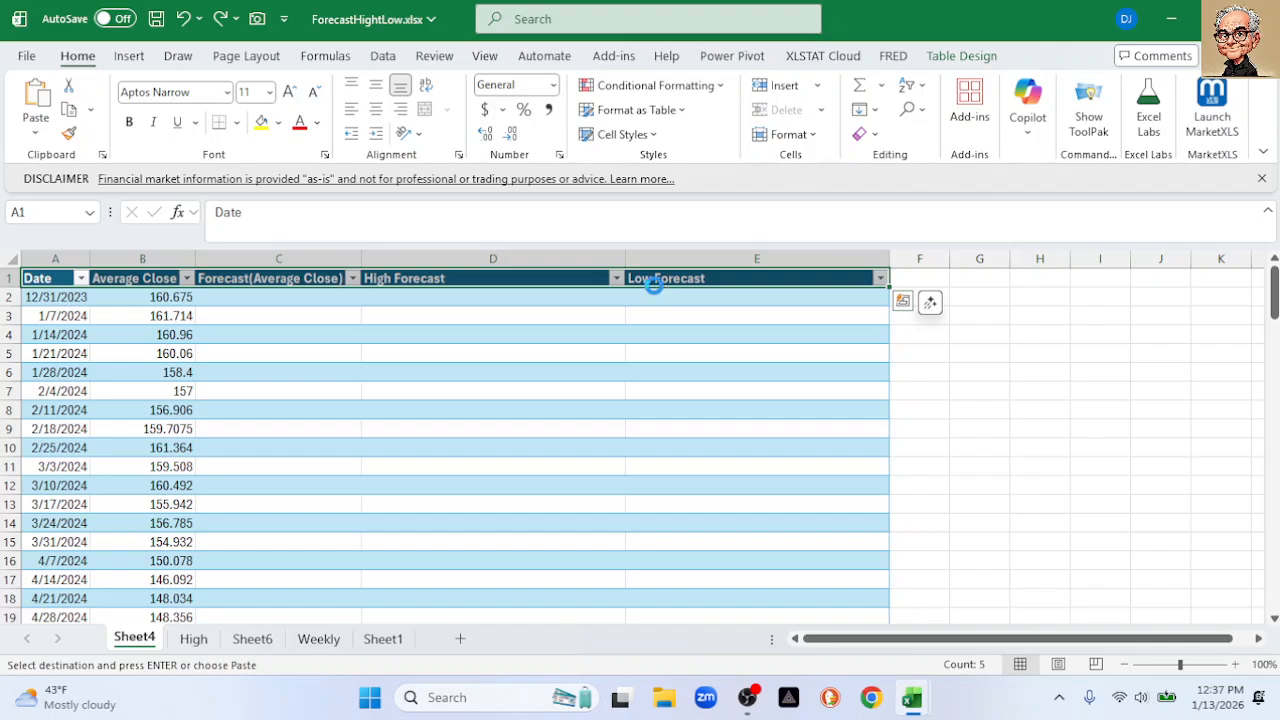
Place the table headers at G1 and begin a TAKE formula in G2
left_click(979, 281)
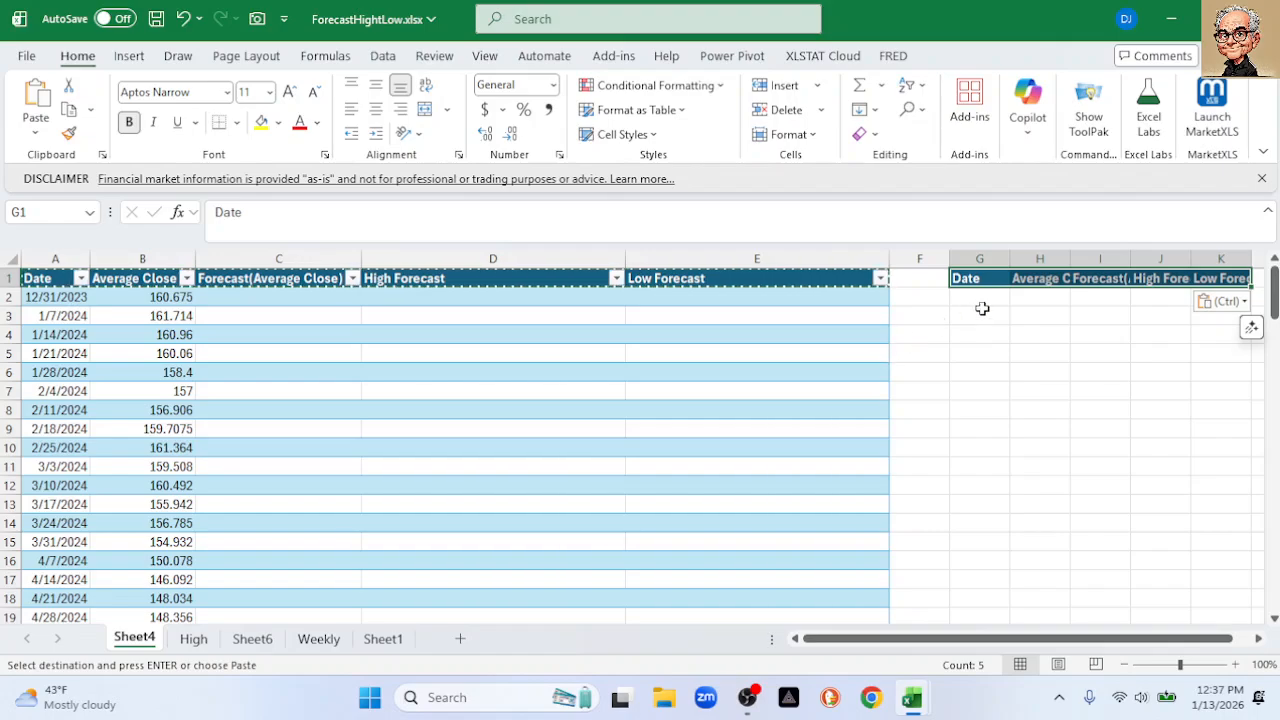
left_click(980, 297)
type("=take(")
key("Return")
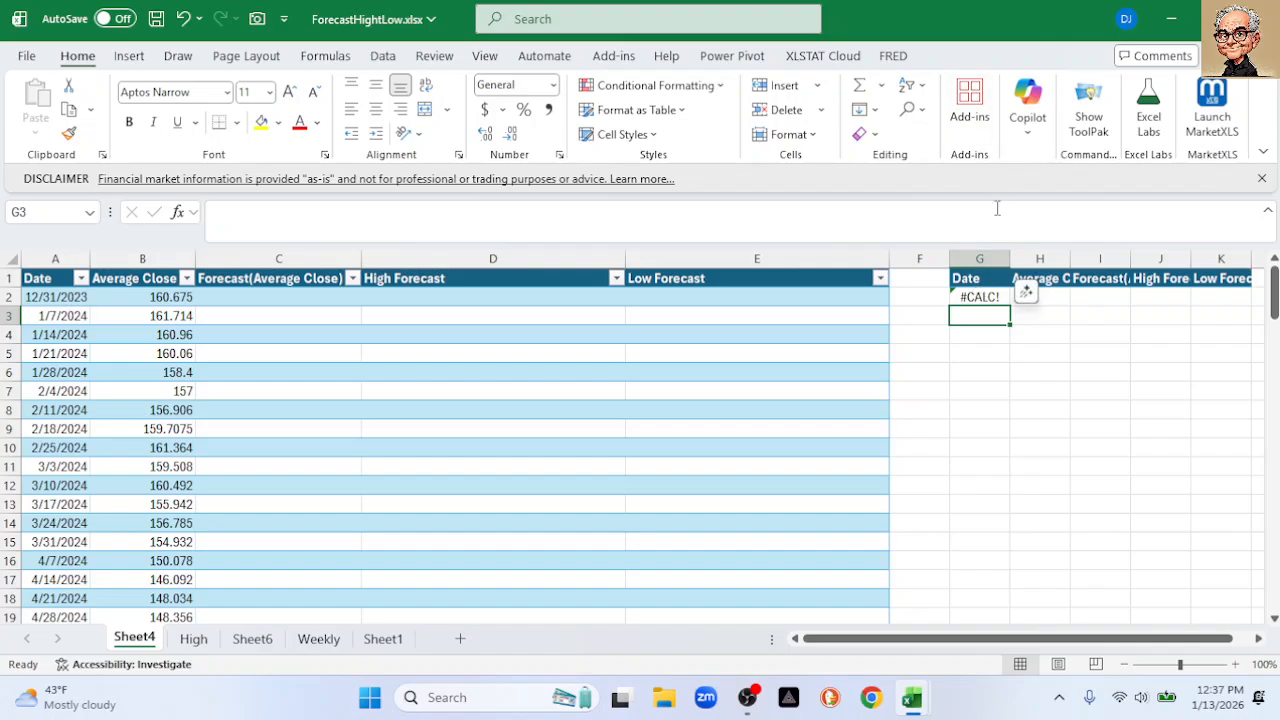
Enter =TAKE(Table4,-60) in G2 to spill the table's last 60 rows
left_click(988, 298)
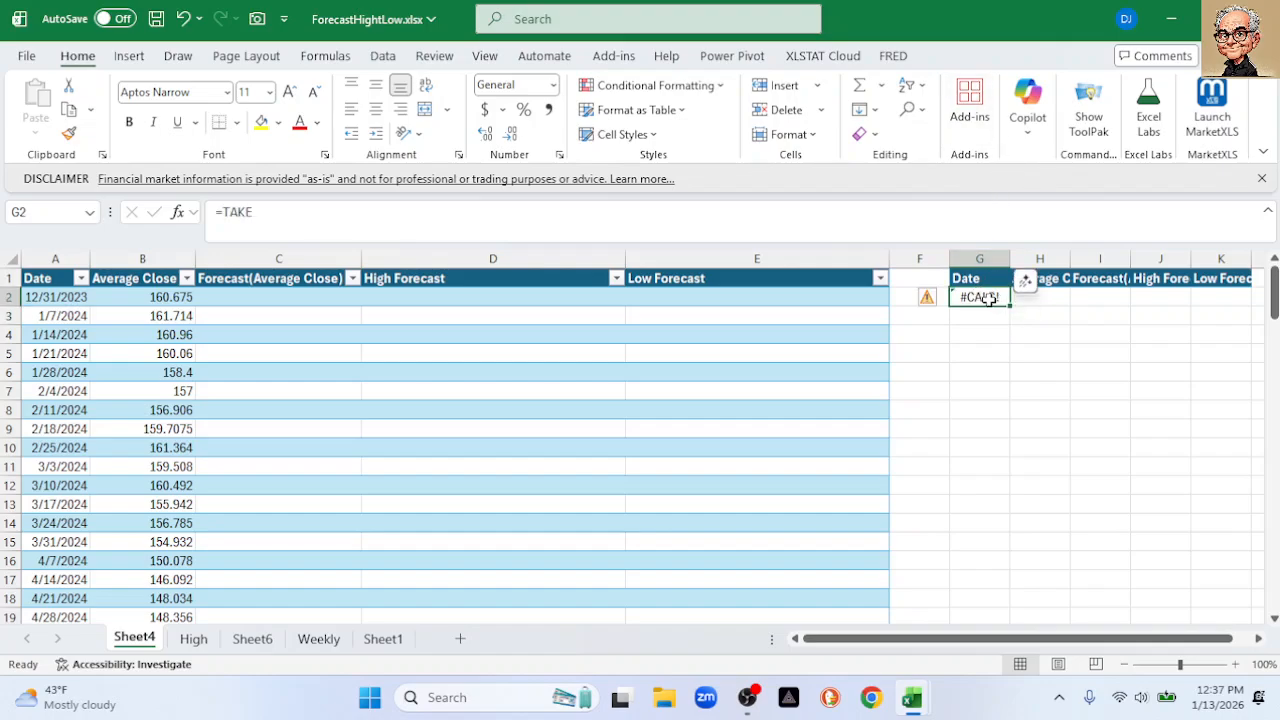
type("=take")
key("Tab")
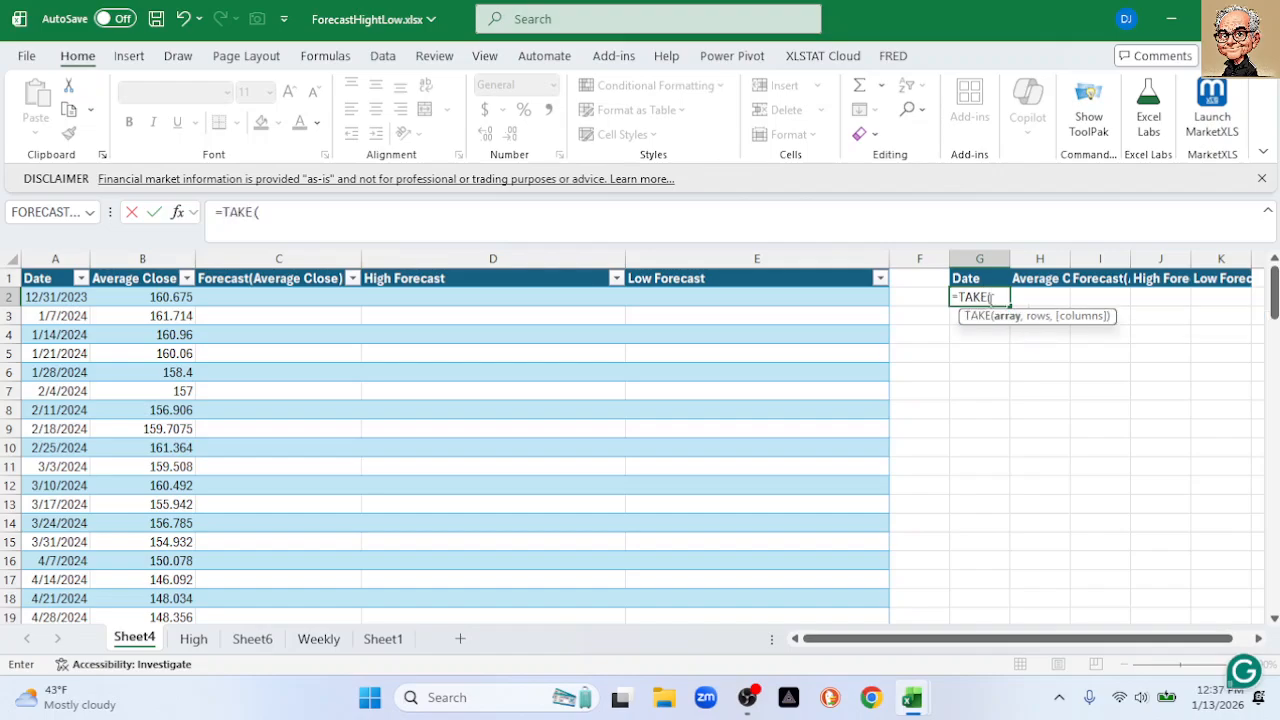
left_click_drag(25, 297, 808, 468)
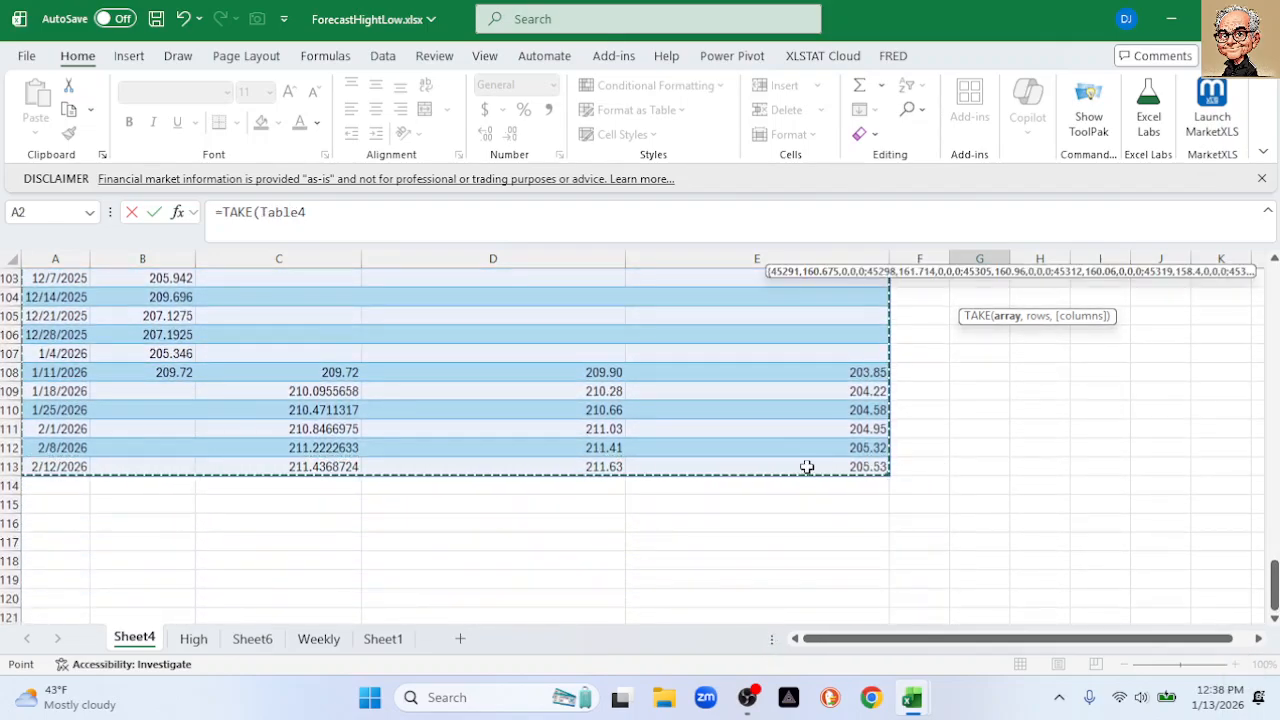
left_click(337, 218)
type(",0-")
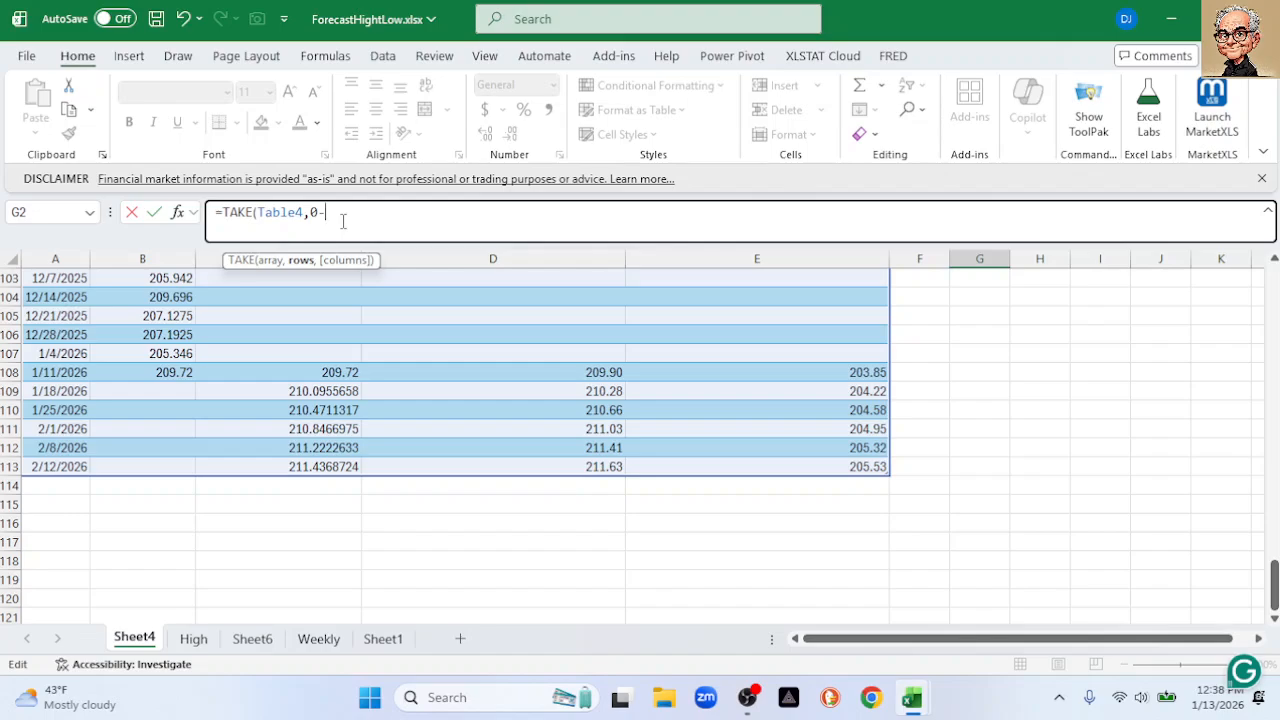
key("BackSpace")
key("BackSpace")
type("-60)")
key("Return")
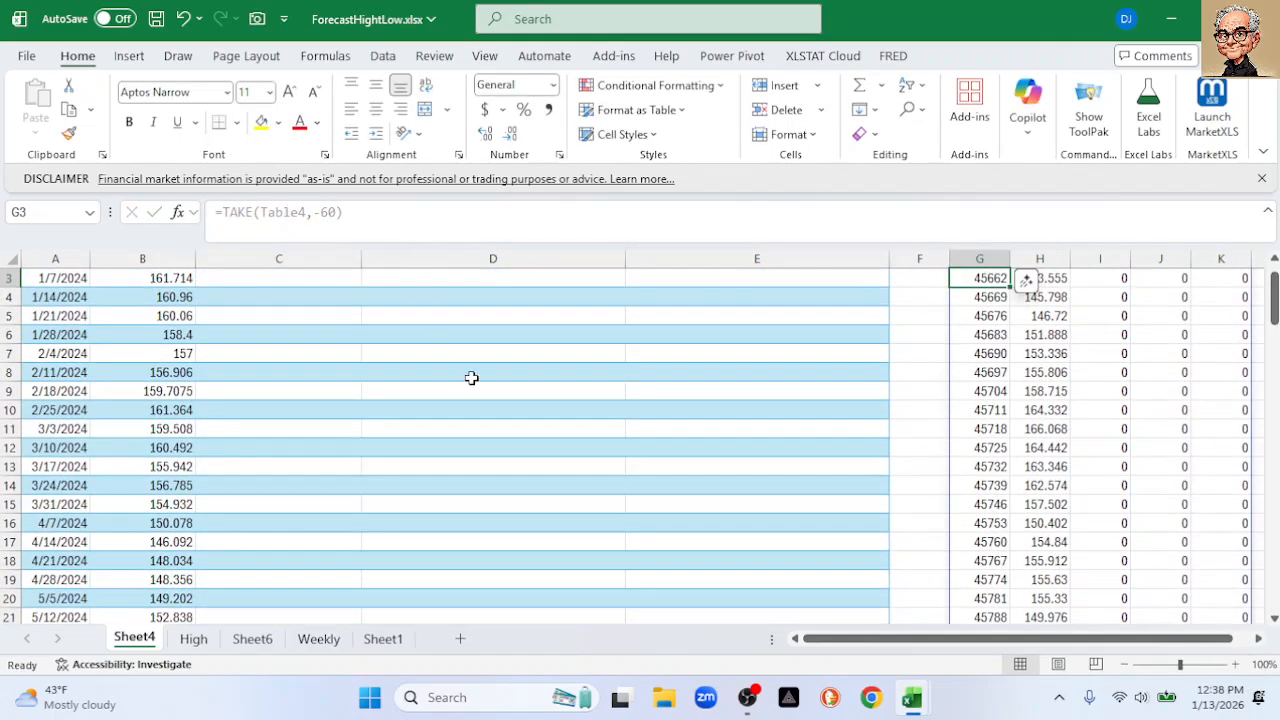
left_click_drag(852, 639, 871, 639)
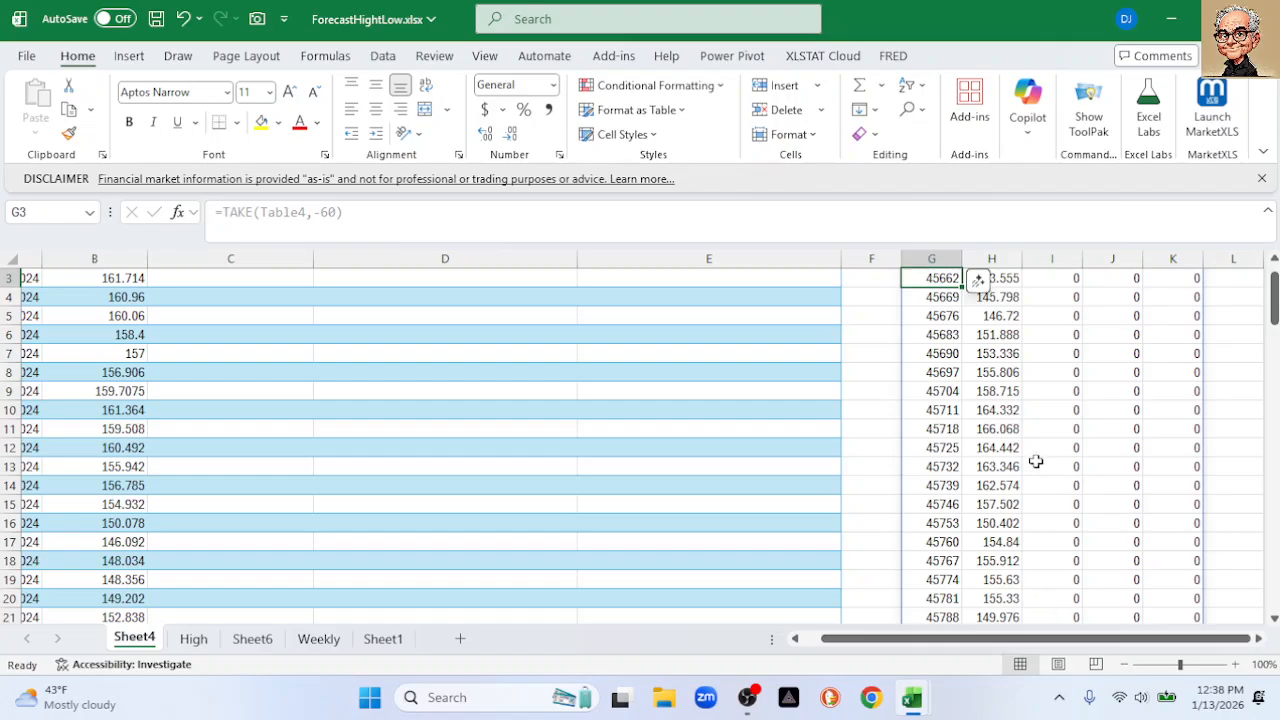
left_click(936, 250)
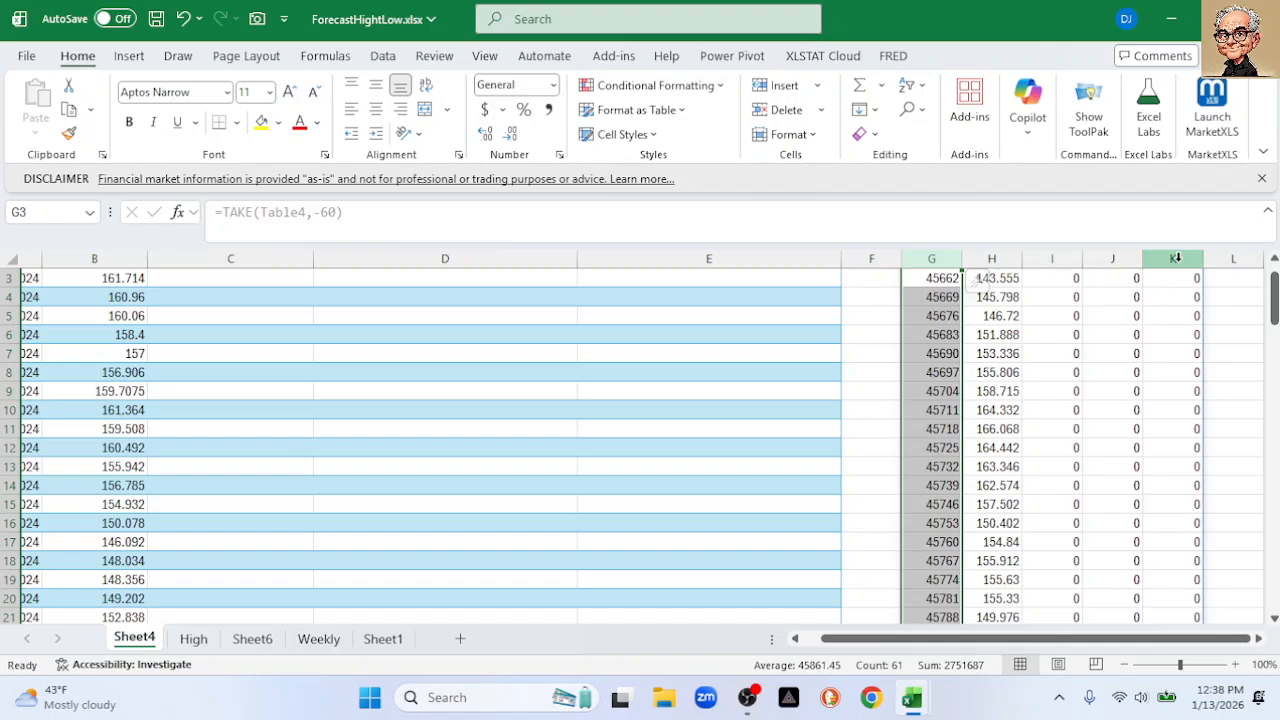
scroll(1245, 326, "up", 1)
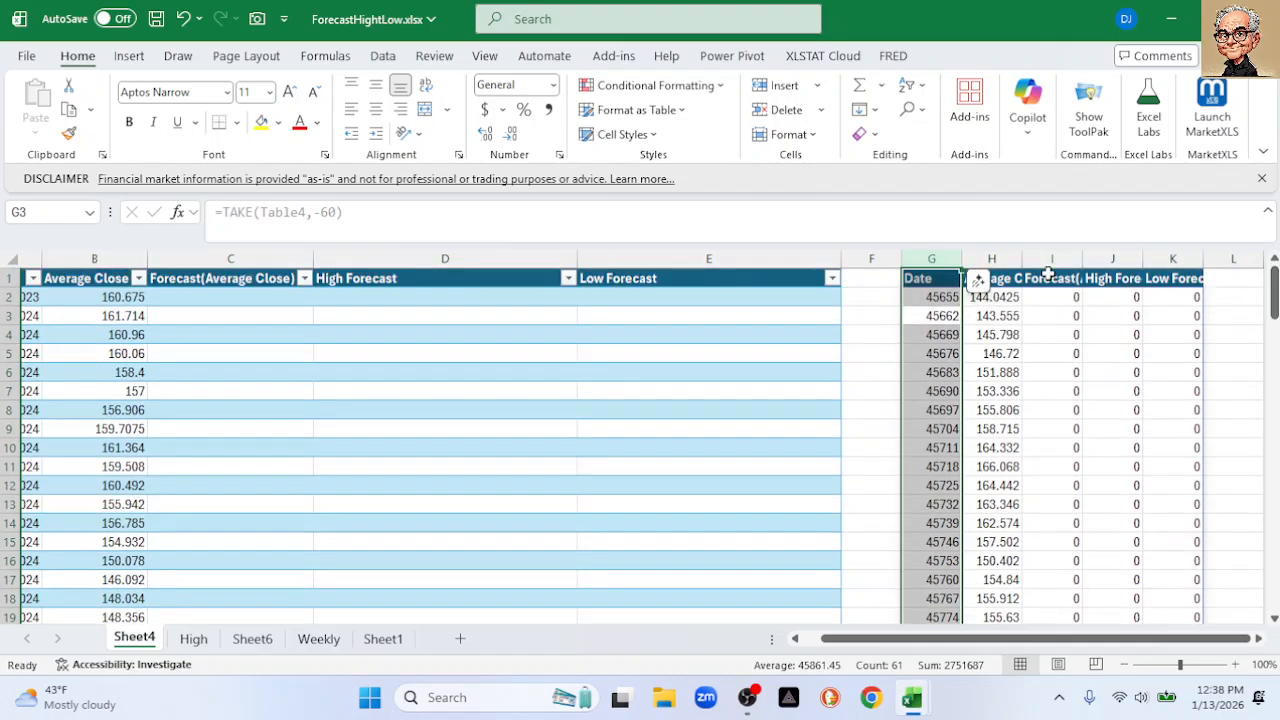
left_click(1177, 260, "shift")
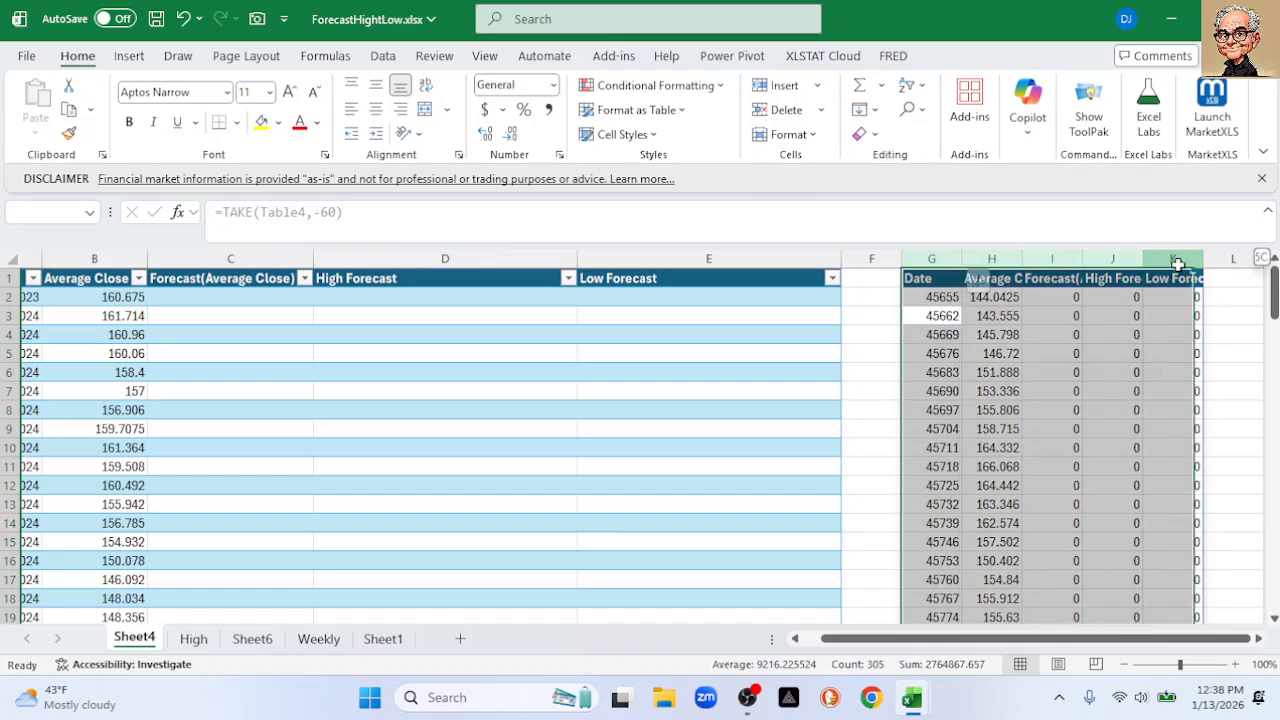
left_click(129, 56)
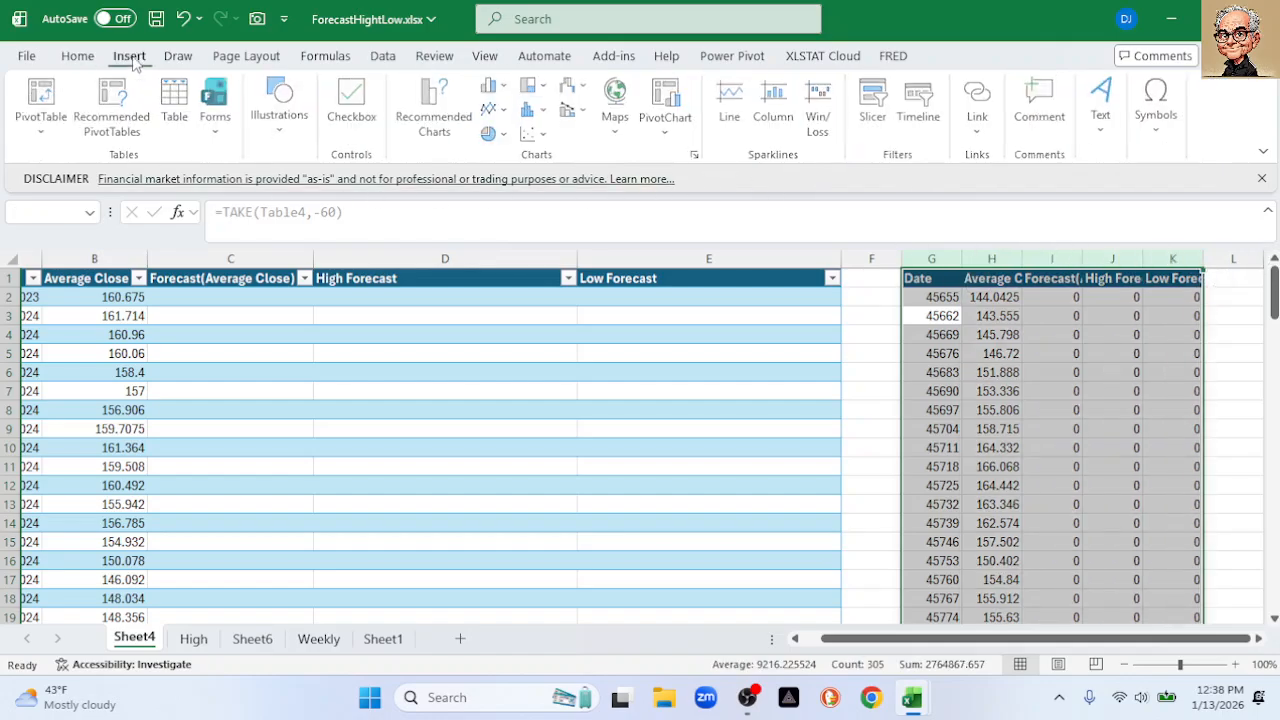
left_click(450, 133)
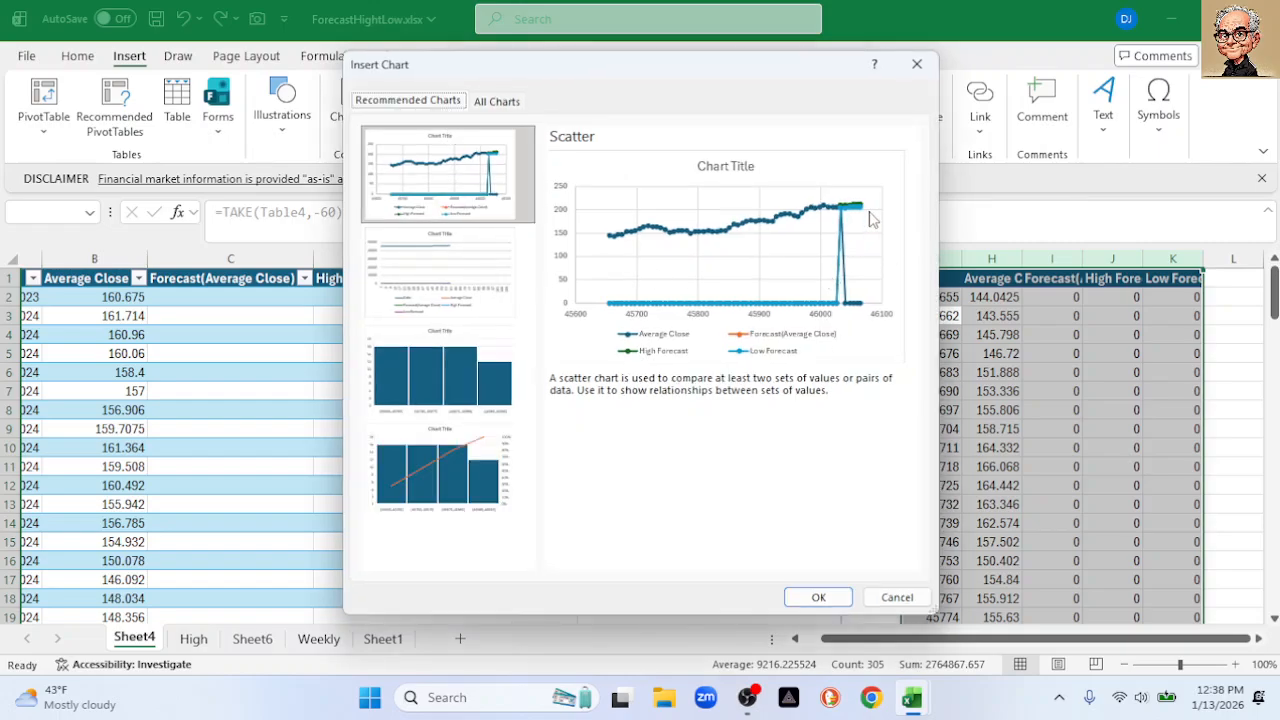
left_click(895, 598)
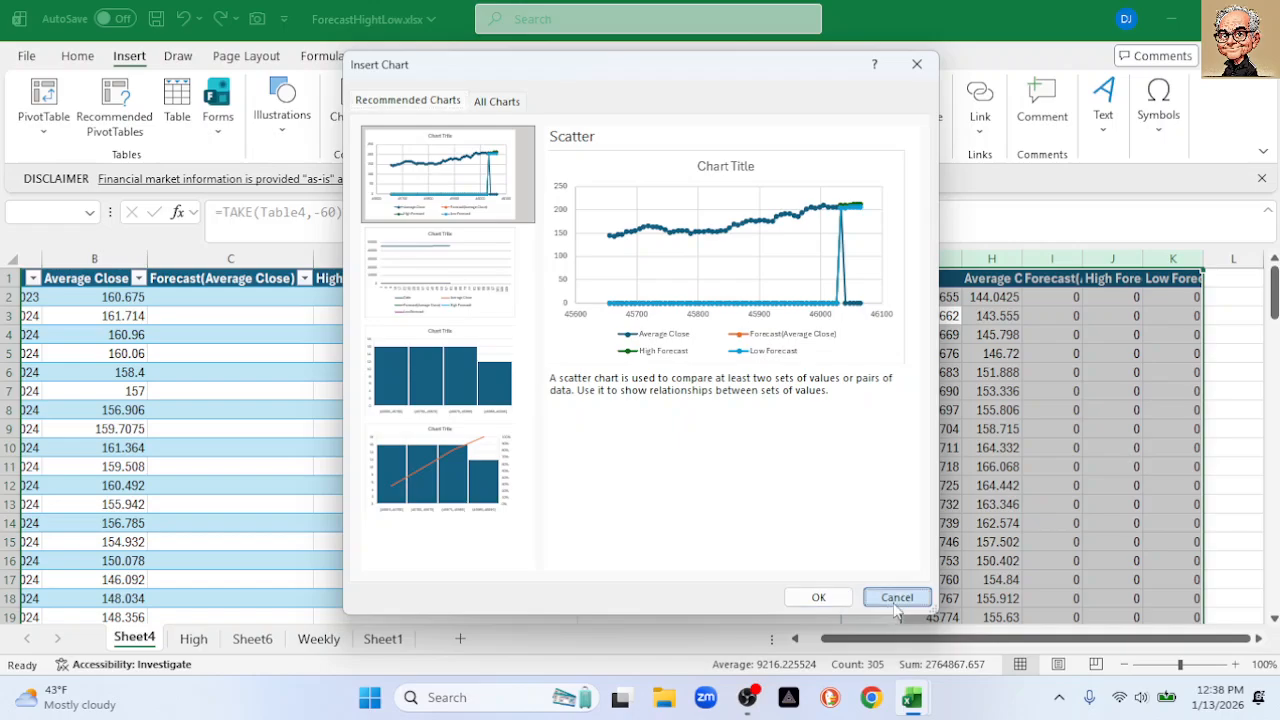
Select the spilled forecast cells from I2 through column K
left_click(1076, 297)
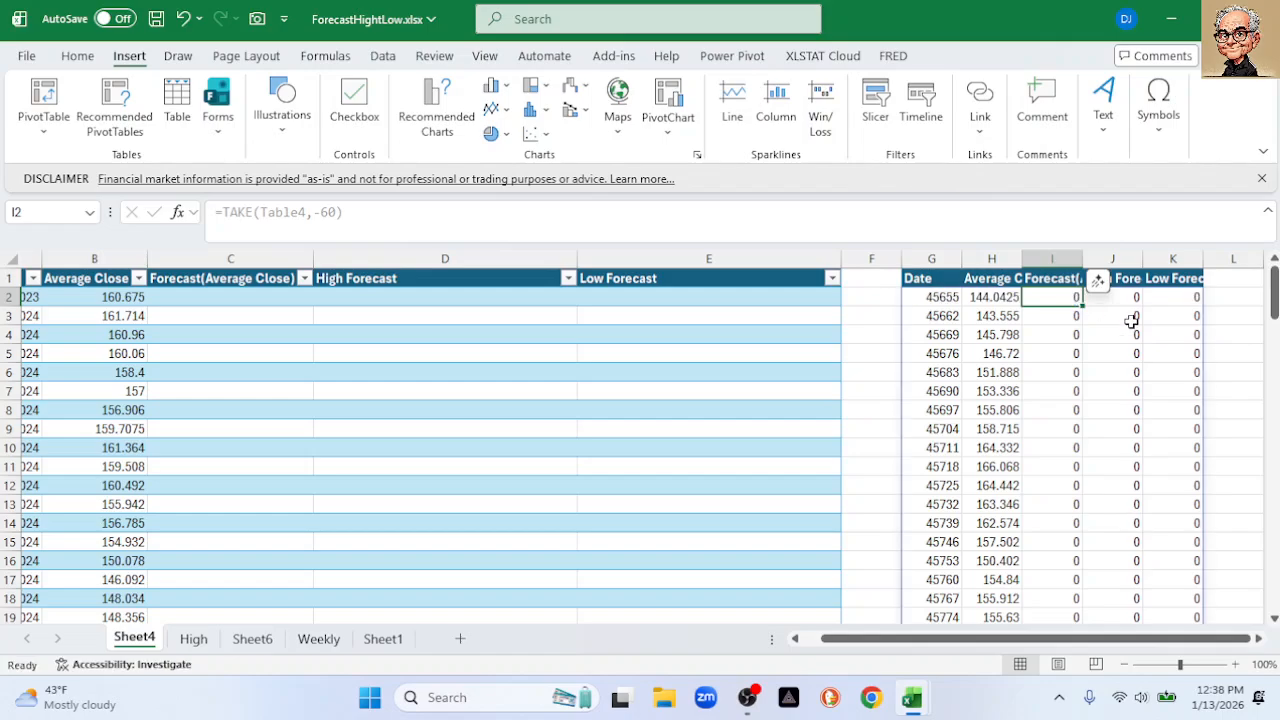
left_click_drag(1076, 298, 1143, 487)
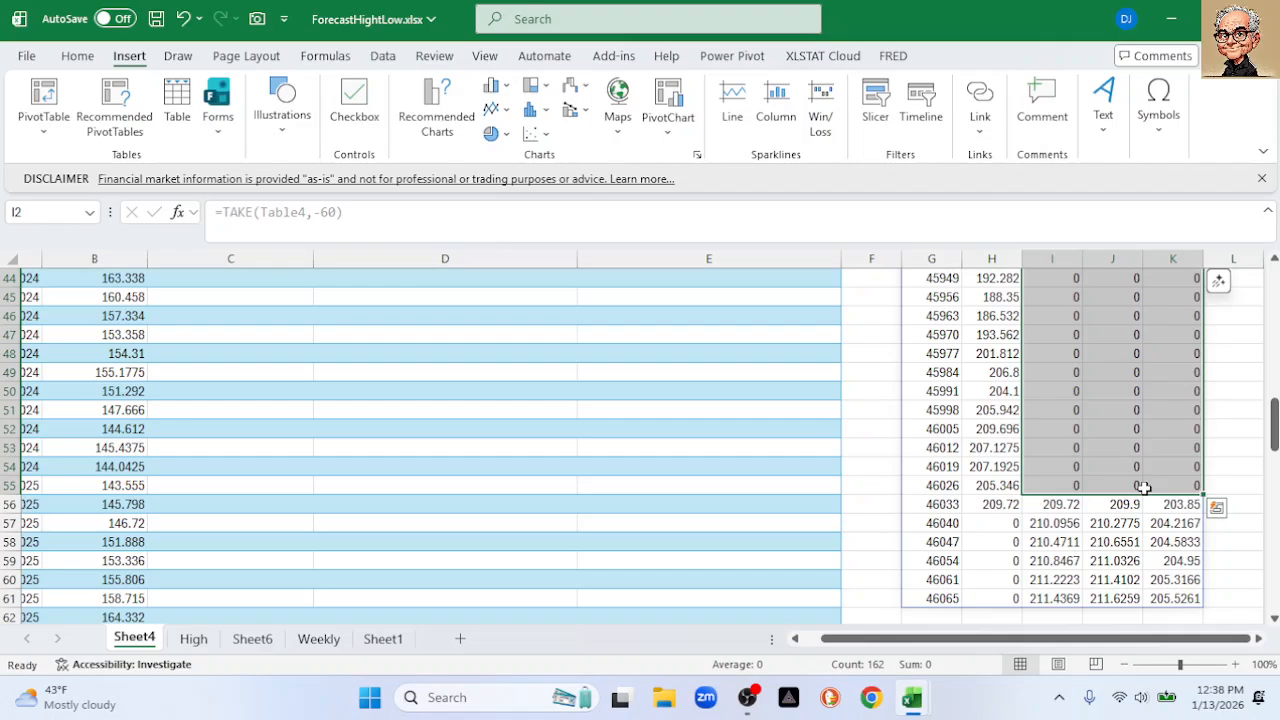
scroll(1143, 487, "up", 15)
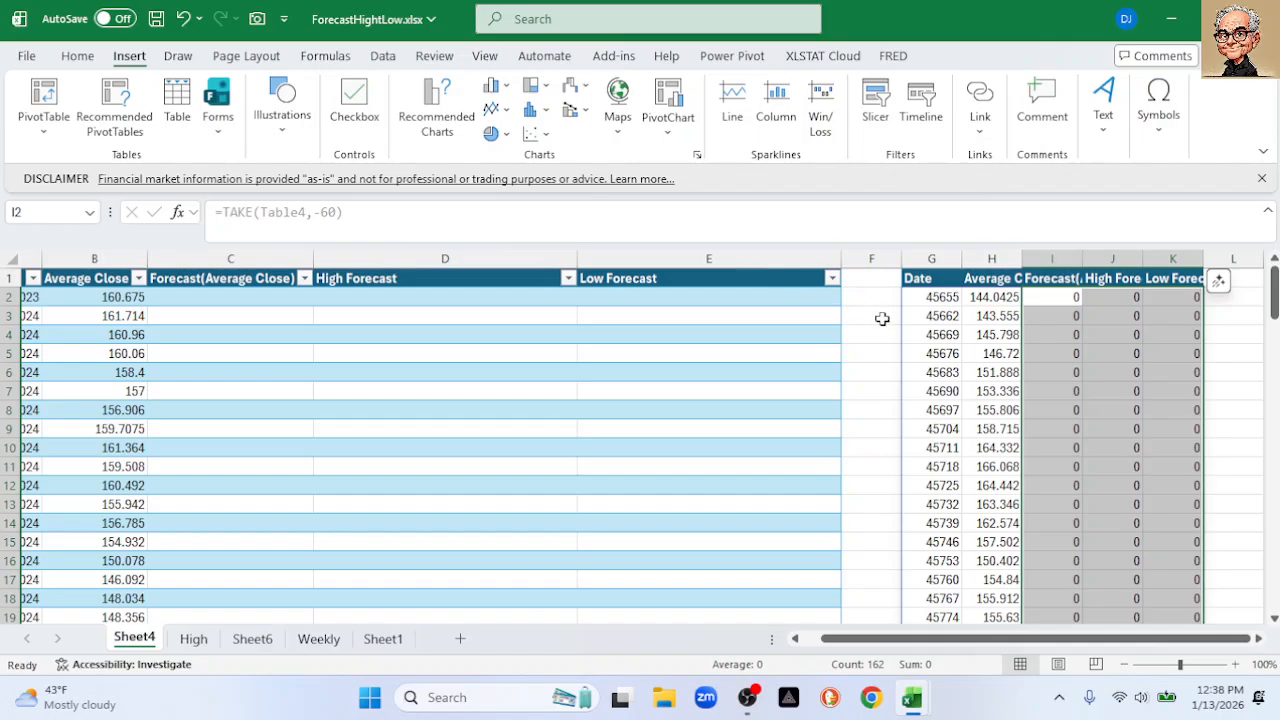
Format column G with the 2012-03-14 year-month-day date style
left_click(940, 297)
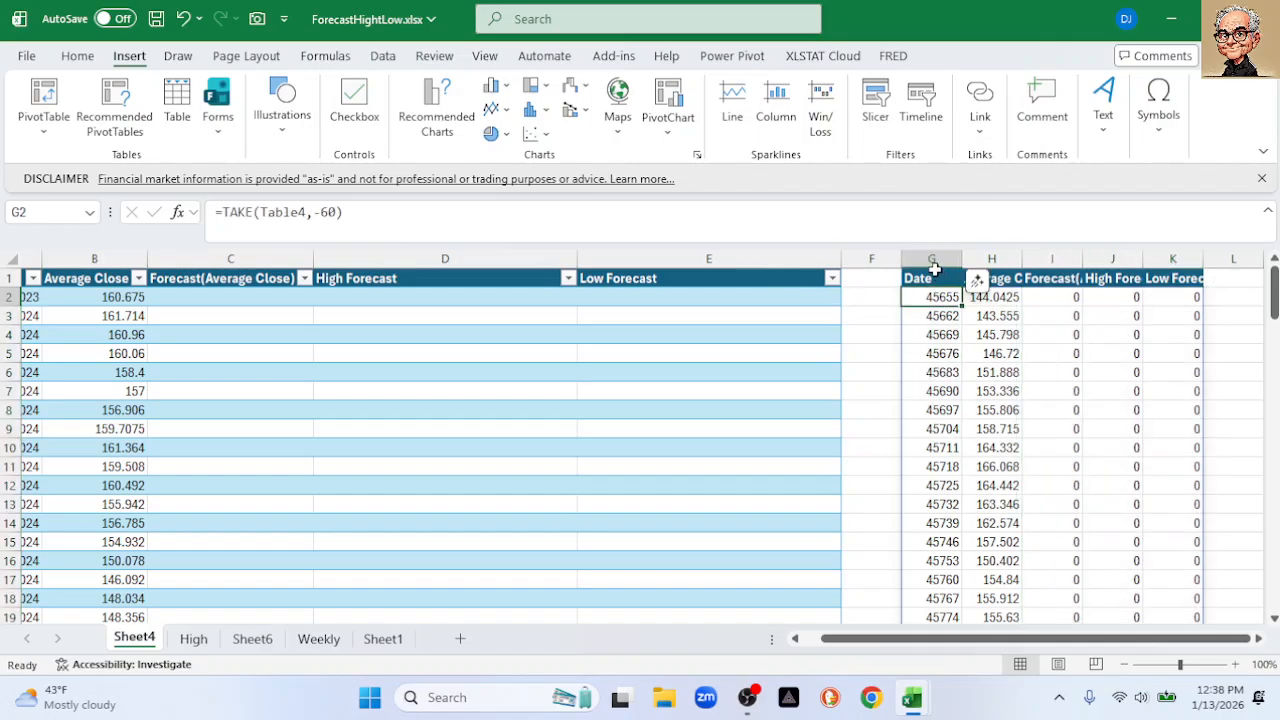
left_click(934, 268)
right_click(935, 268)
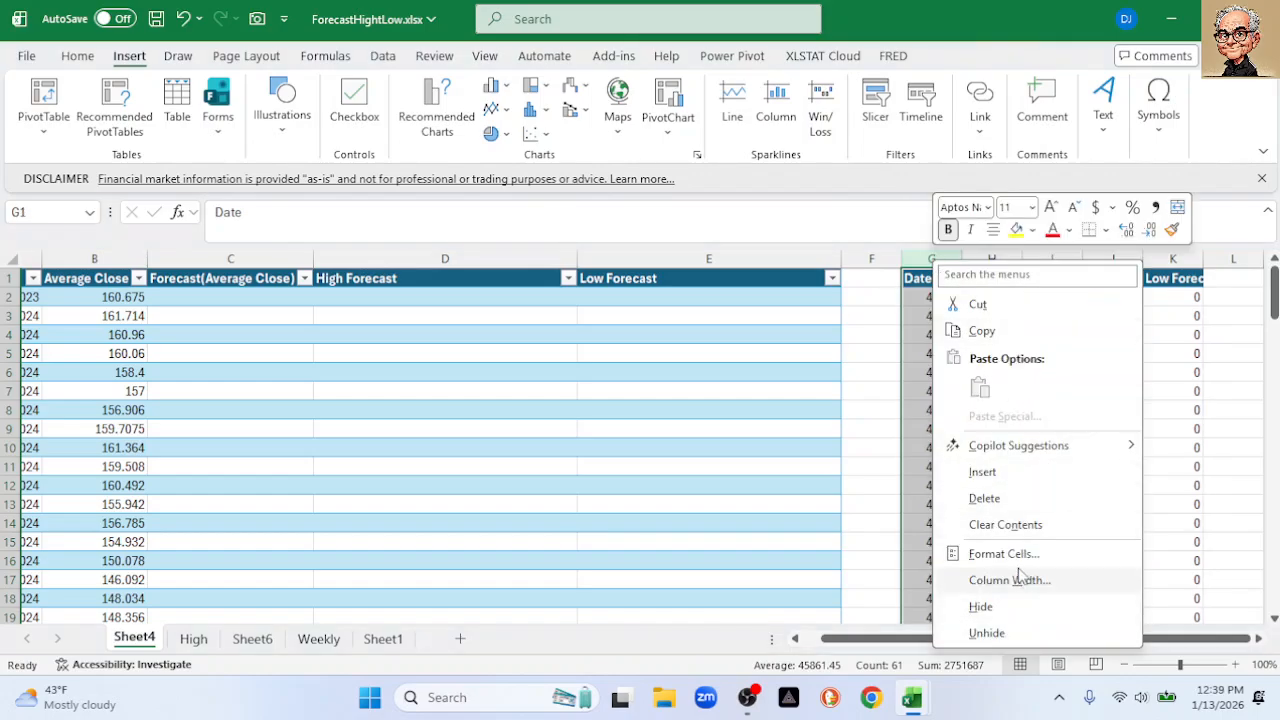
left_click(1018, 561)
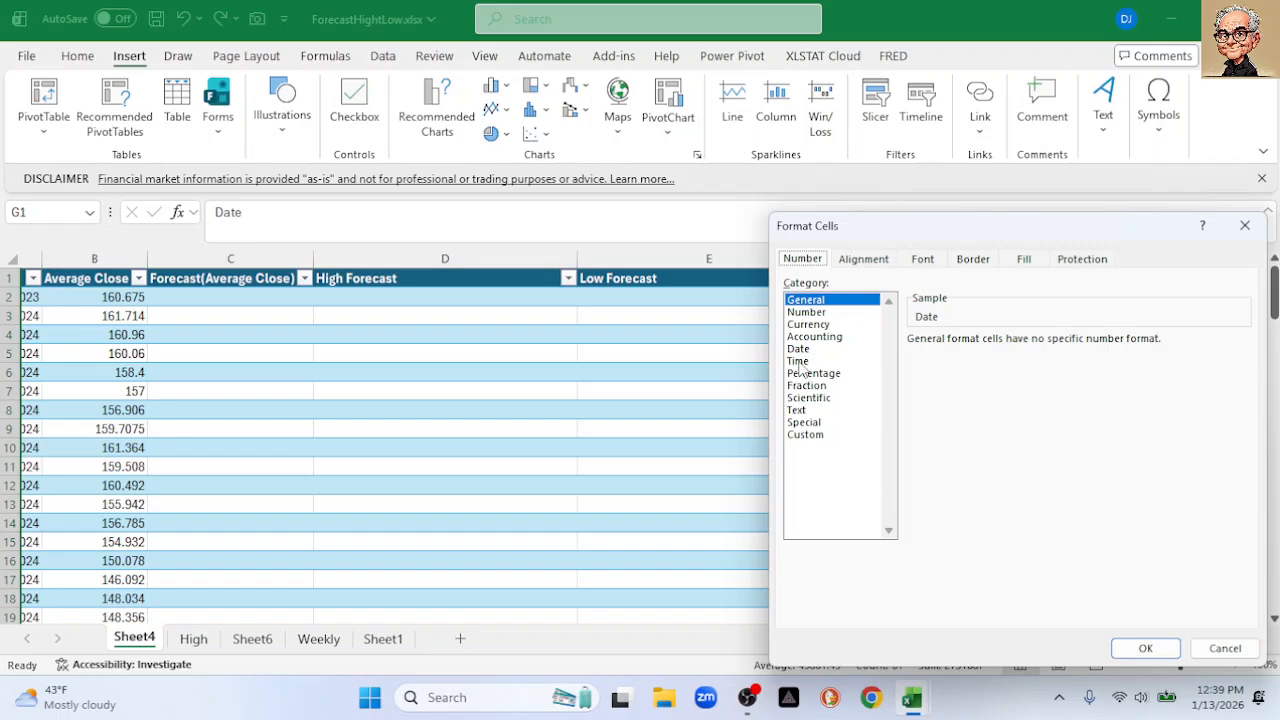
left_click(797, 349)
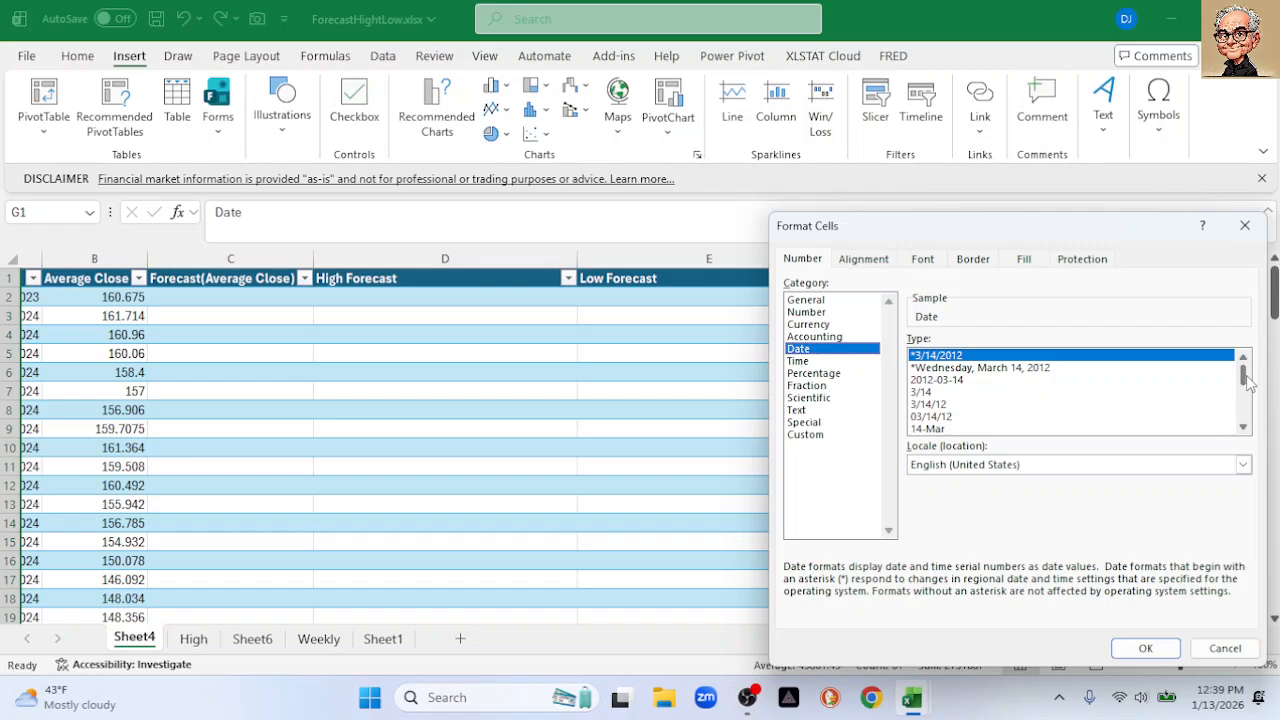
mouse_move(1246, 383)
left_mouse_down()
mouse_move(1249, 402)
mouse_move(1251, 377)
left_mouse_up()
left_click(952, 381)
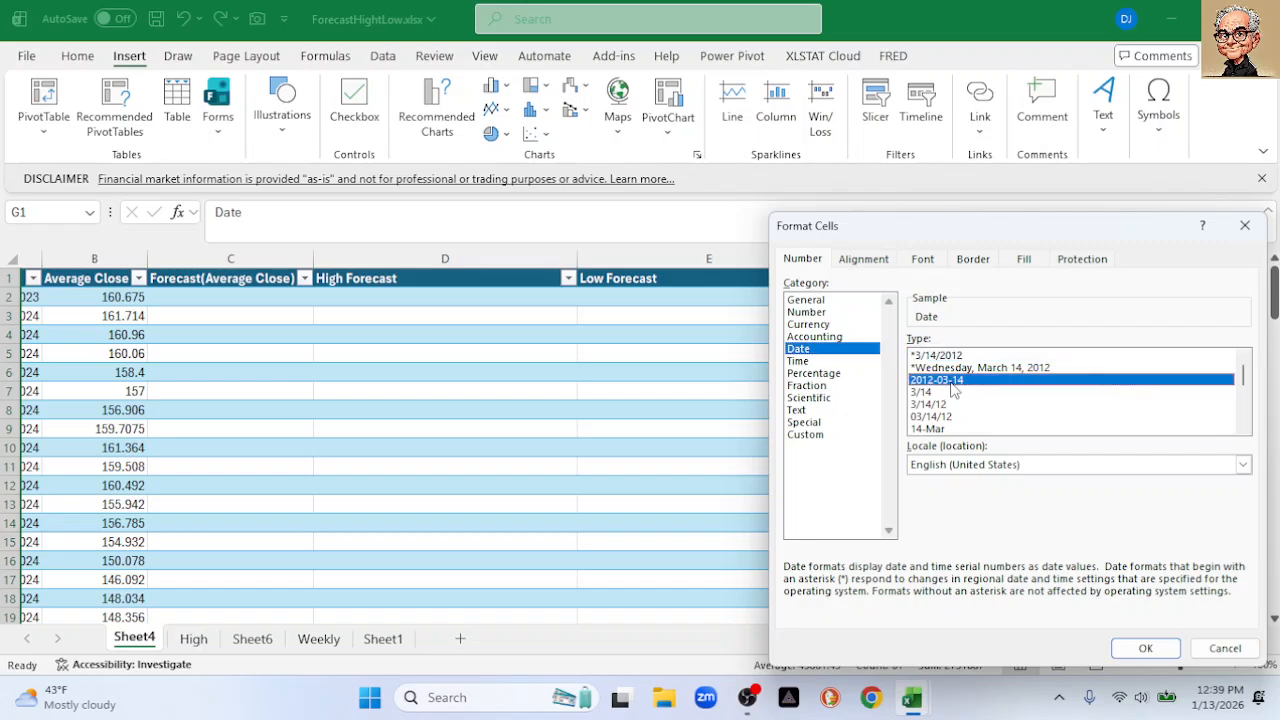
left_click(1145, 648)
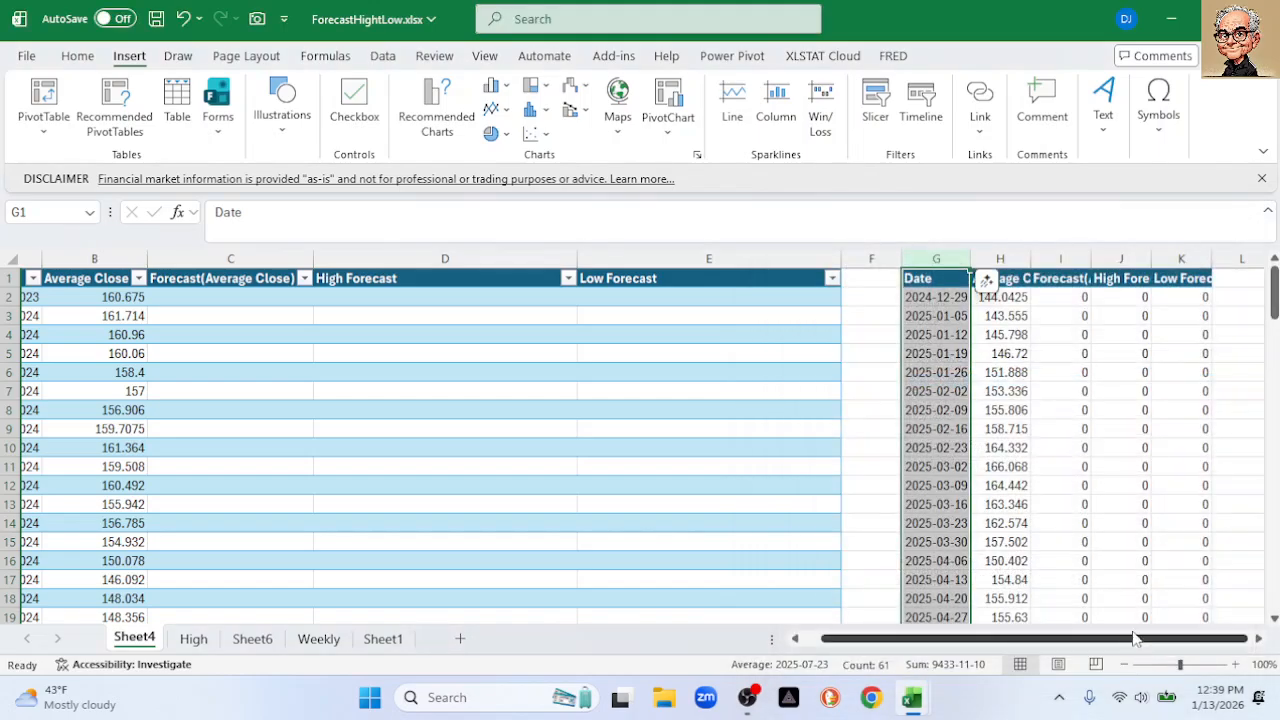
left_click(1176, 255, "shift")
Dismiss the chart suggestions and clear the TAKE formula from G2
left_click(438, 124)
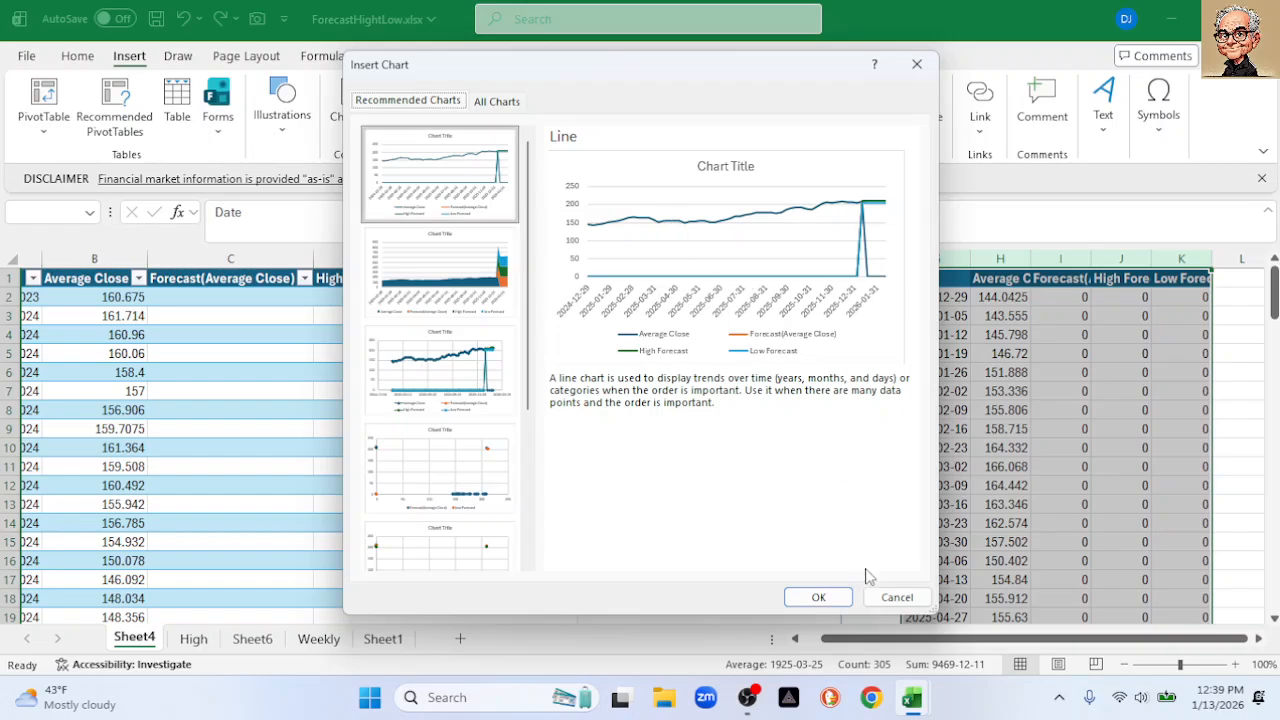
left_click(897, 597)
left_click(918, 297)
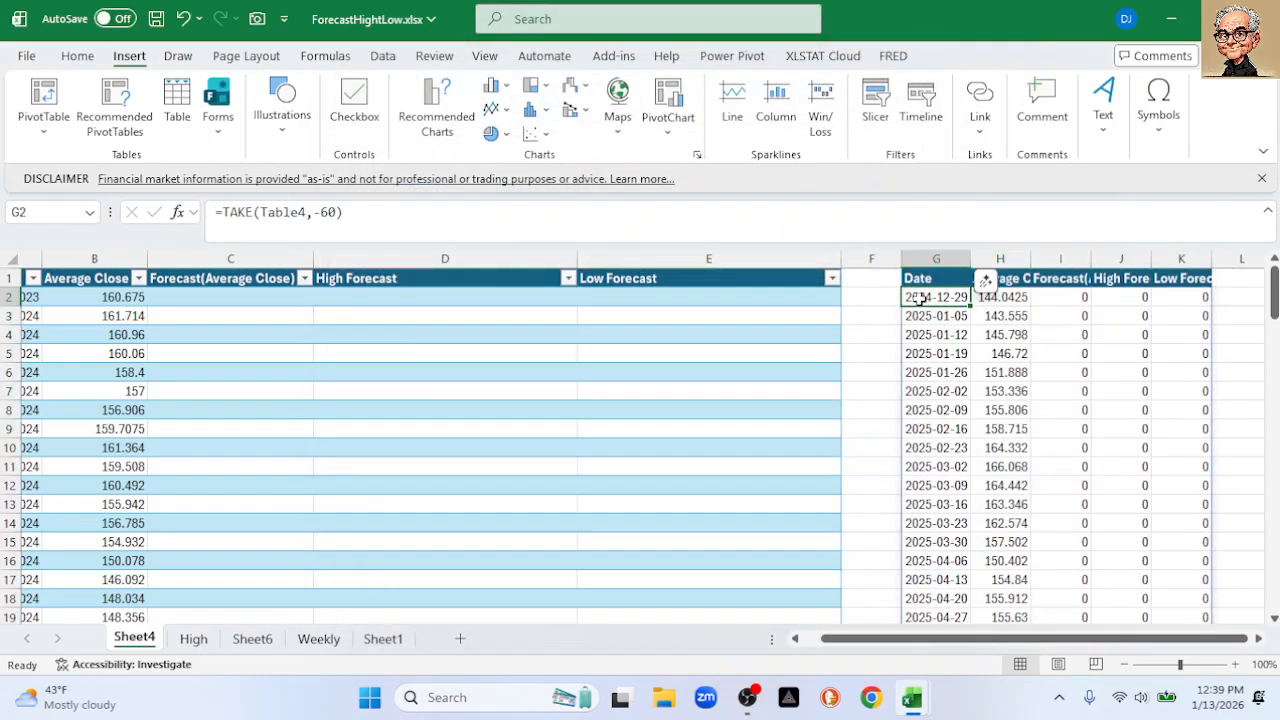
key("Delete")
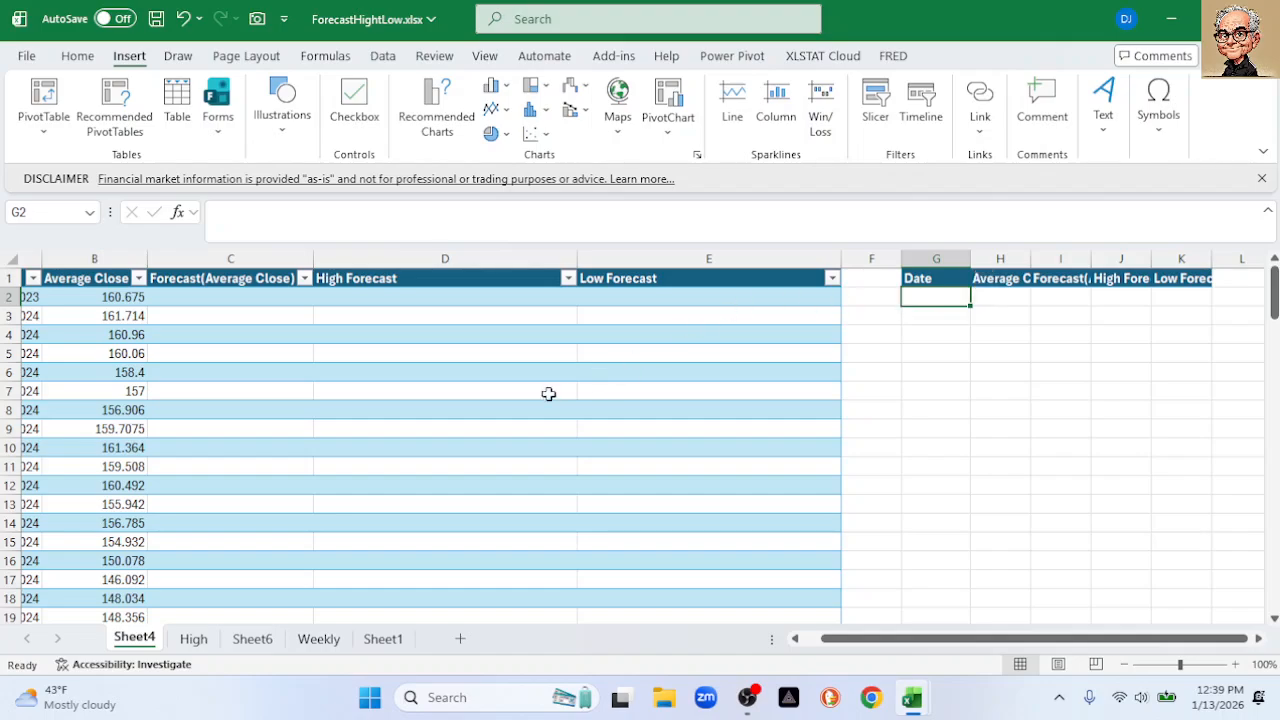
Copy the table rows A84:E113, starting at 7/27/2025
scroll(314, 466, "down", 16)
scroll(320, 439, "down", 17)
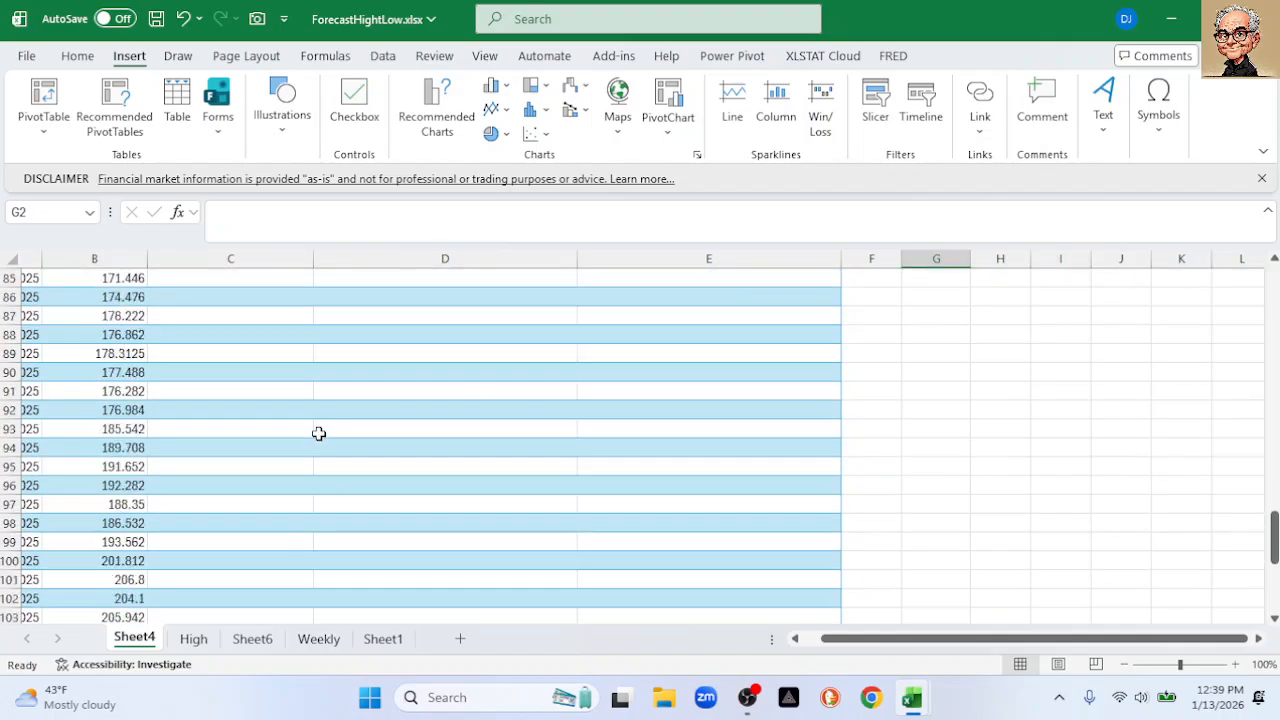
scroll(321, 405, "up", 3)
scroll(320, 405, "up", 1)
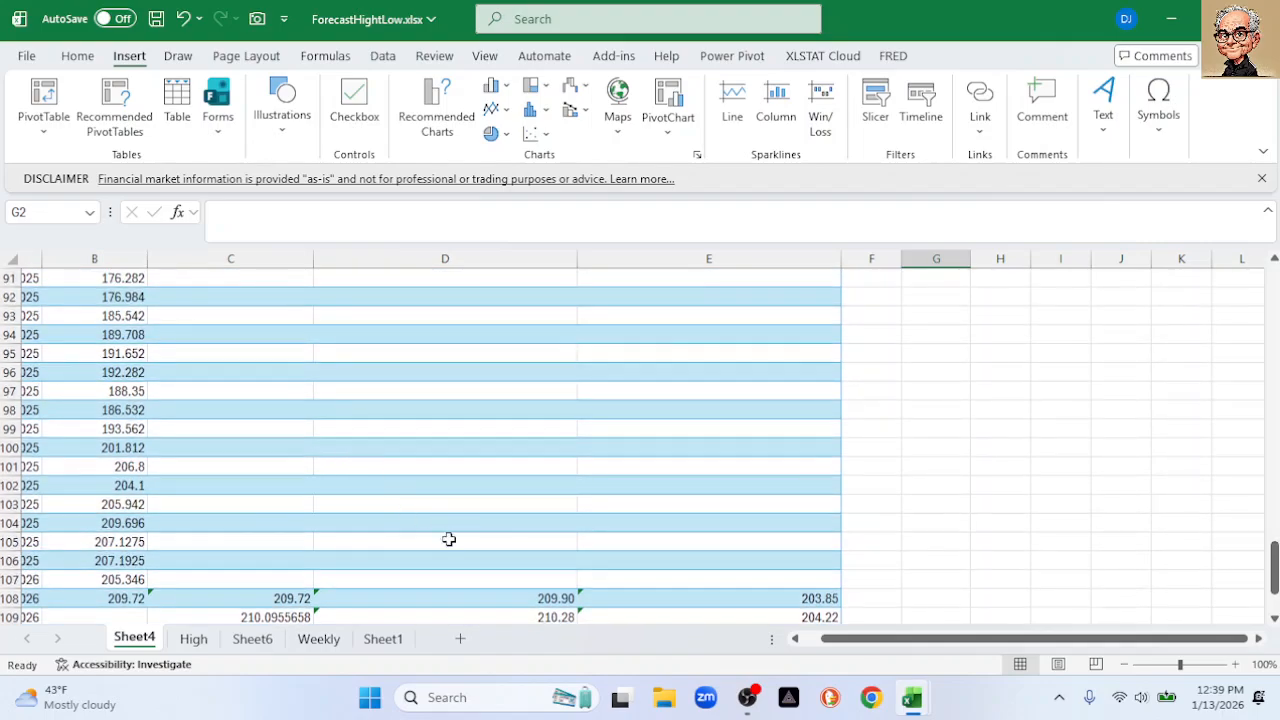
left_click_drag(840, 641, 821, 641)
scroll(231, 393, "up", 2)
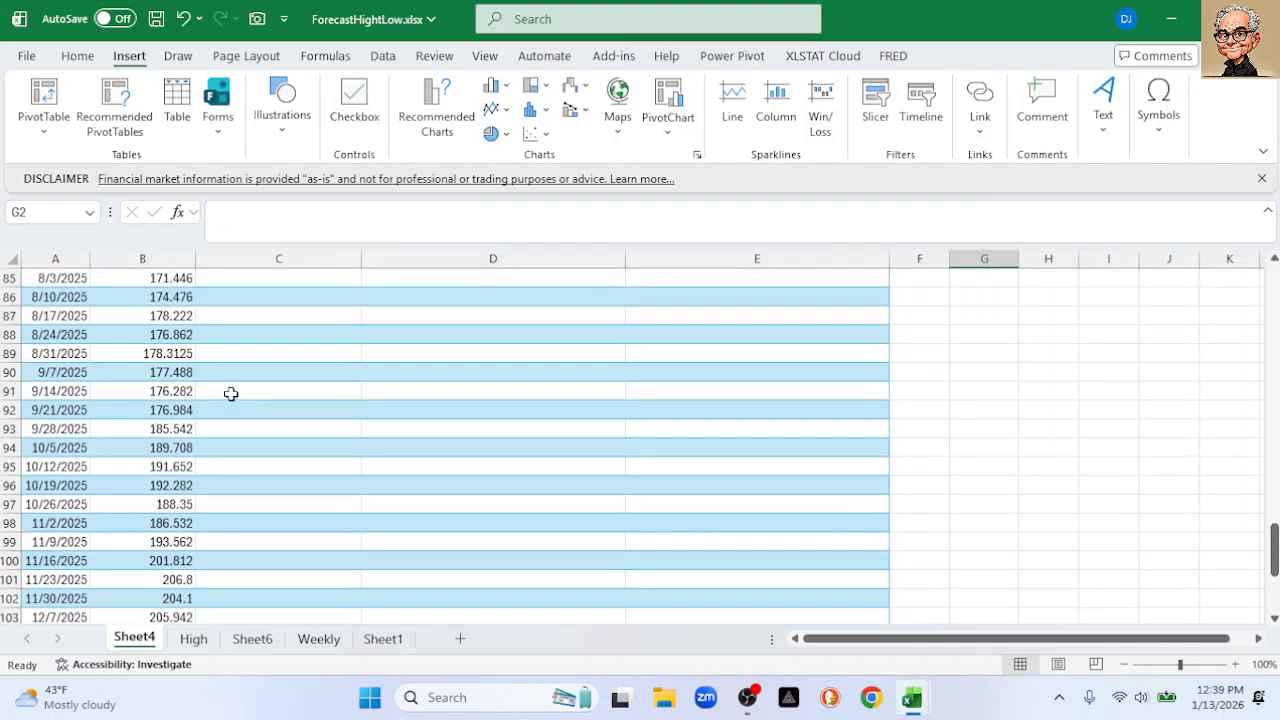
scroll(240, 383, "up", 1)
left_click_drag(75, 295, 831, 583)
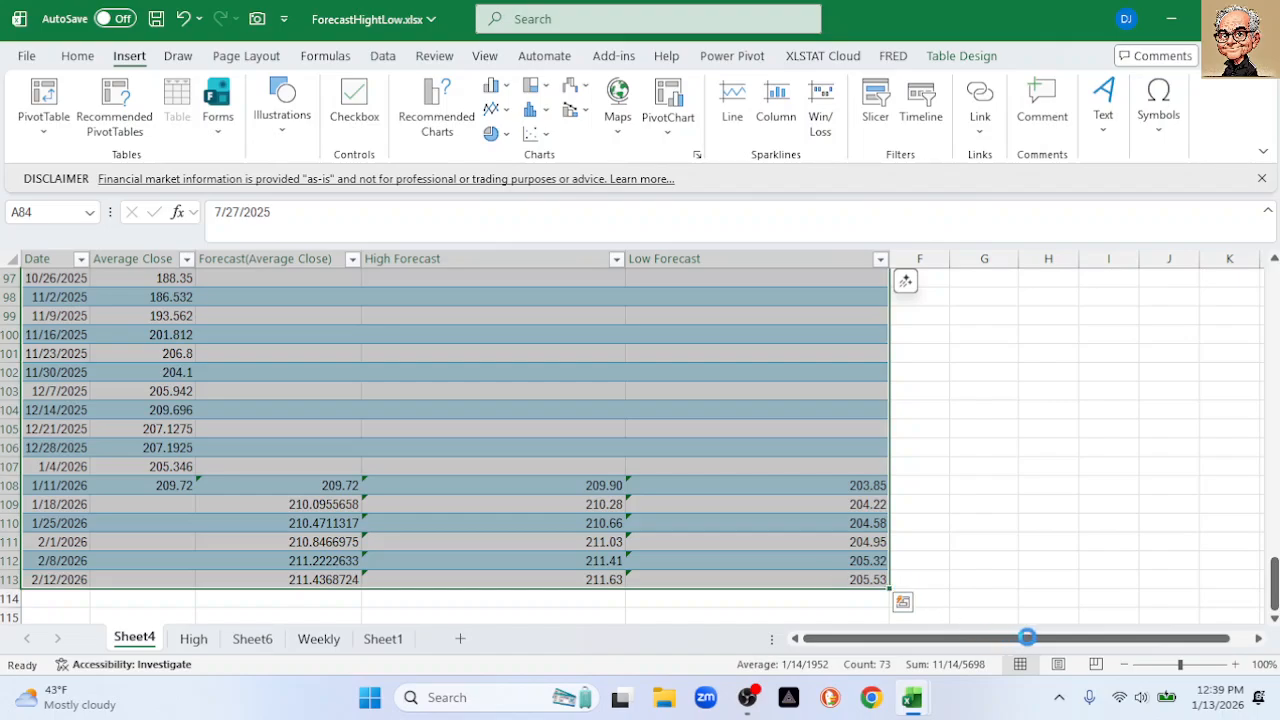
key("ctrl+c")
Paste the copied rows at G2 and select the pasted Date column
left_click_drag(1038, 640, 1103, 641)
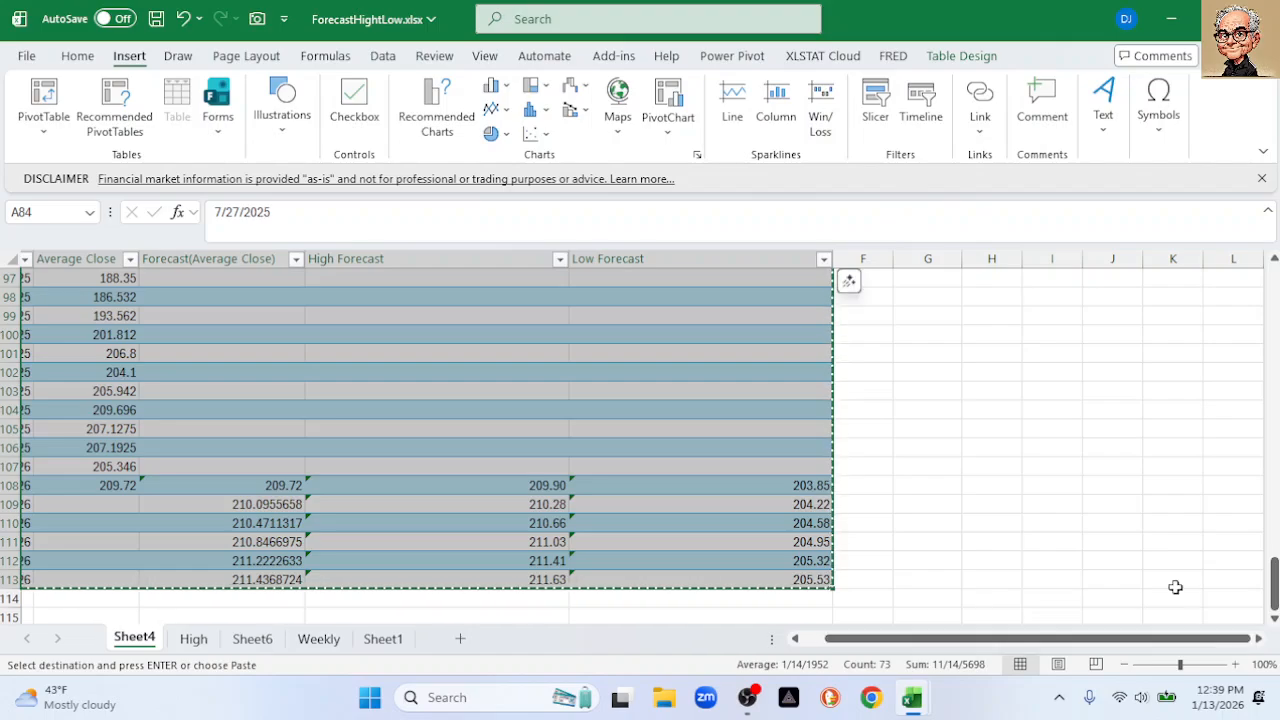
left_click_drag(1275, 583, 1275, 292)
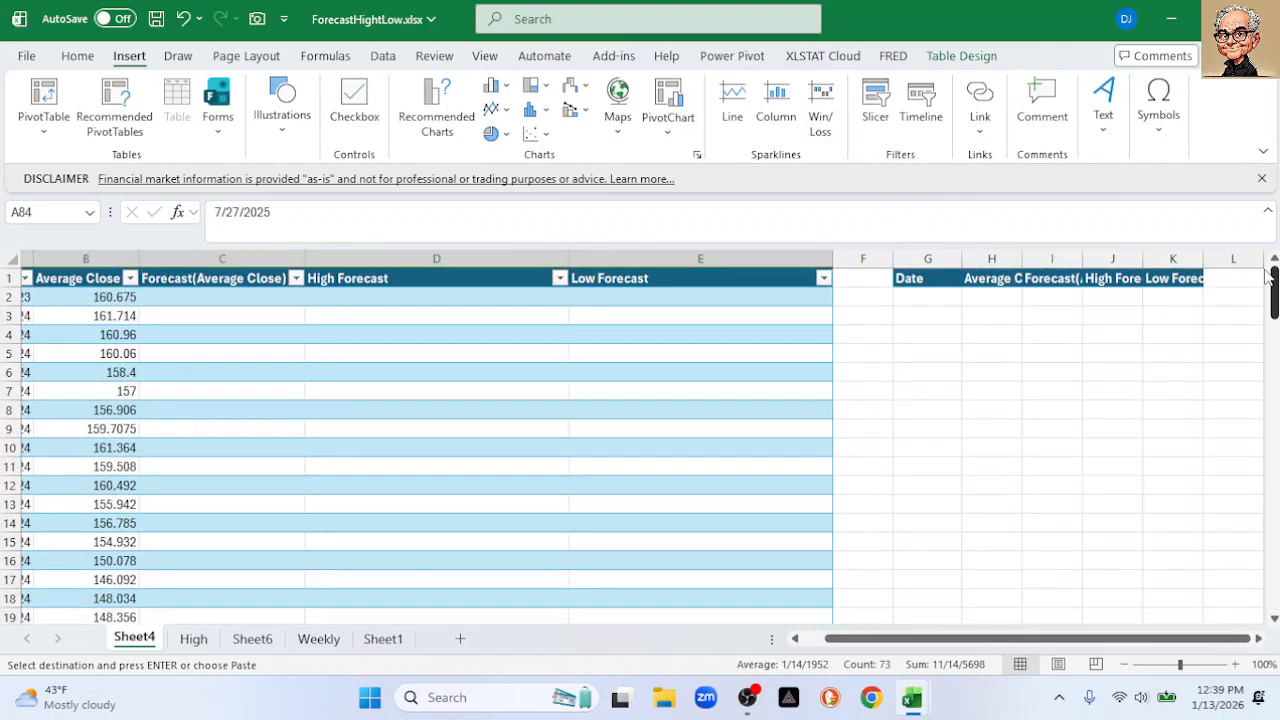
left_click(916, 296)
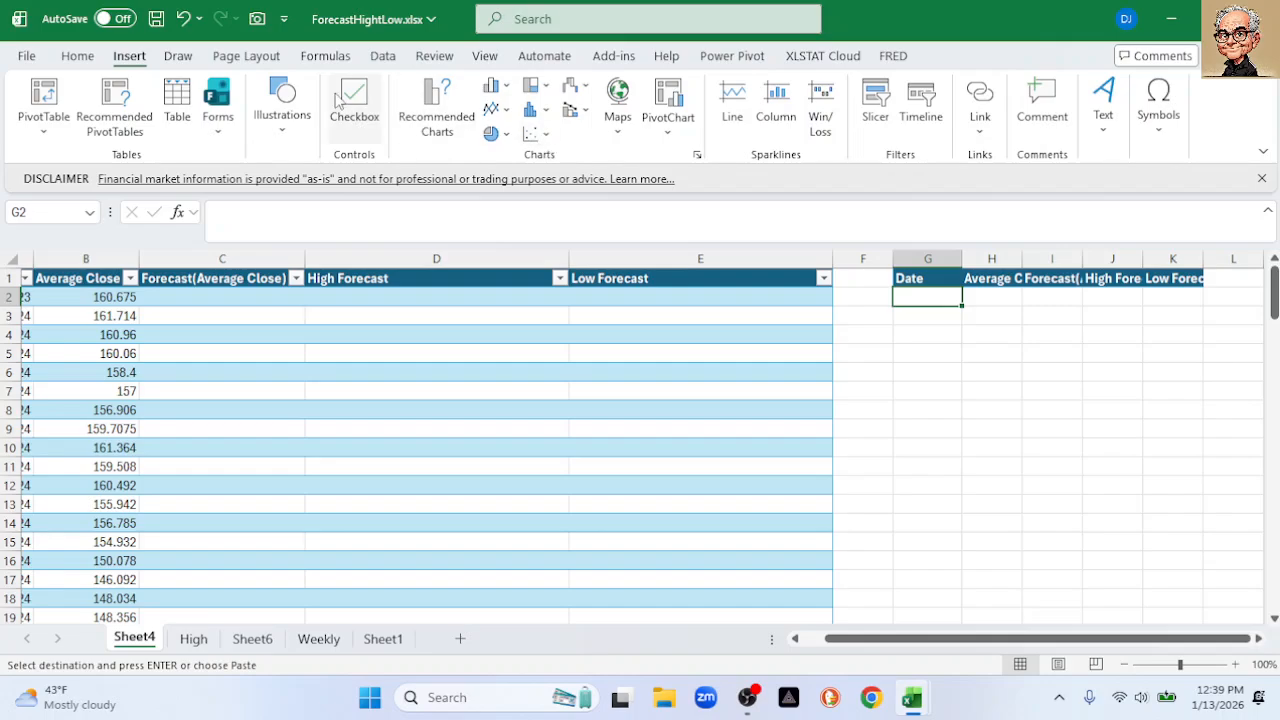
right_click(912, 297)
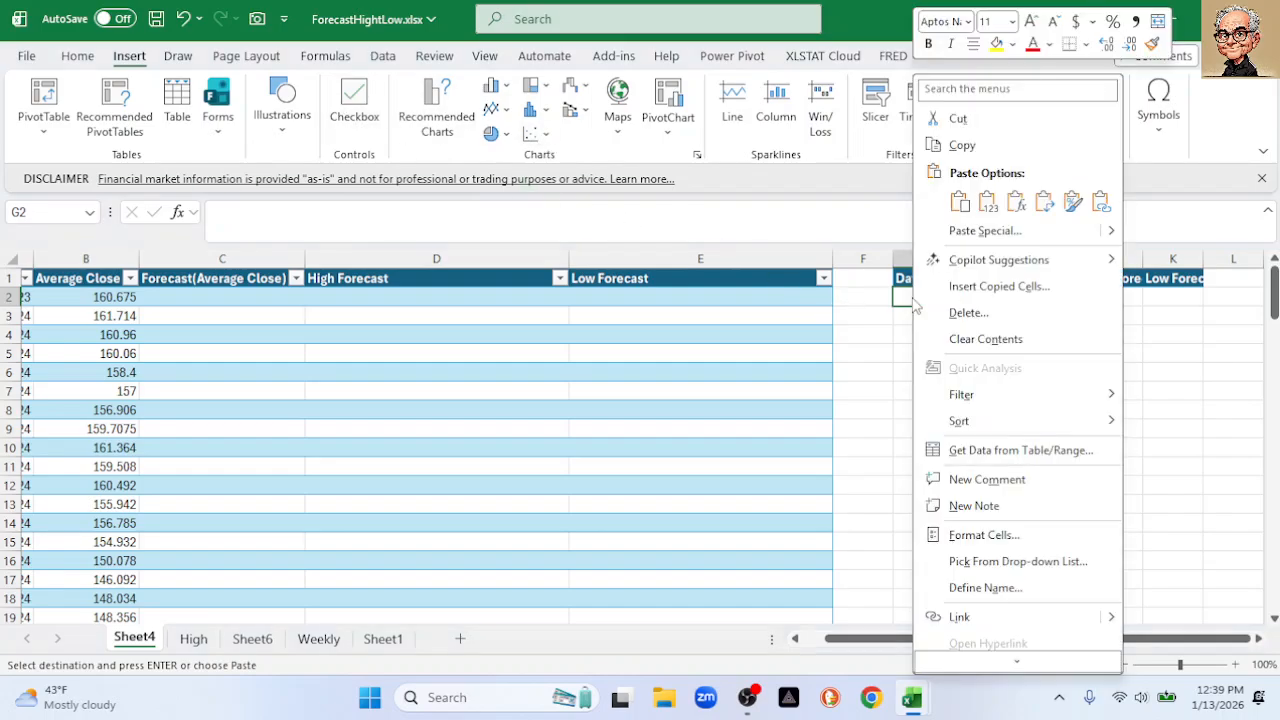
left_click(990, 205)
mouse_move(1275, 306)
left_mouse_down()
mouse_move(1275, 371)
mouse_move(1275, 305)
left_mouse_up()
left_click(927, 259)
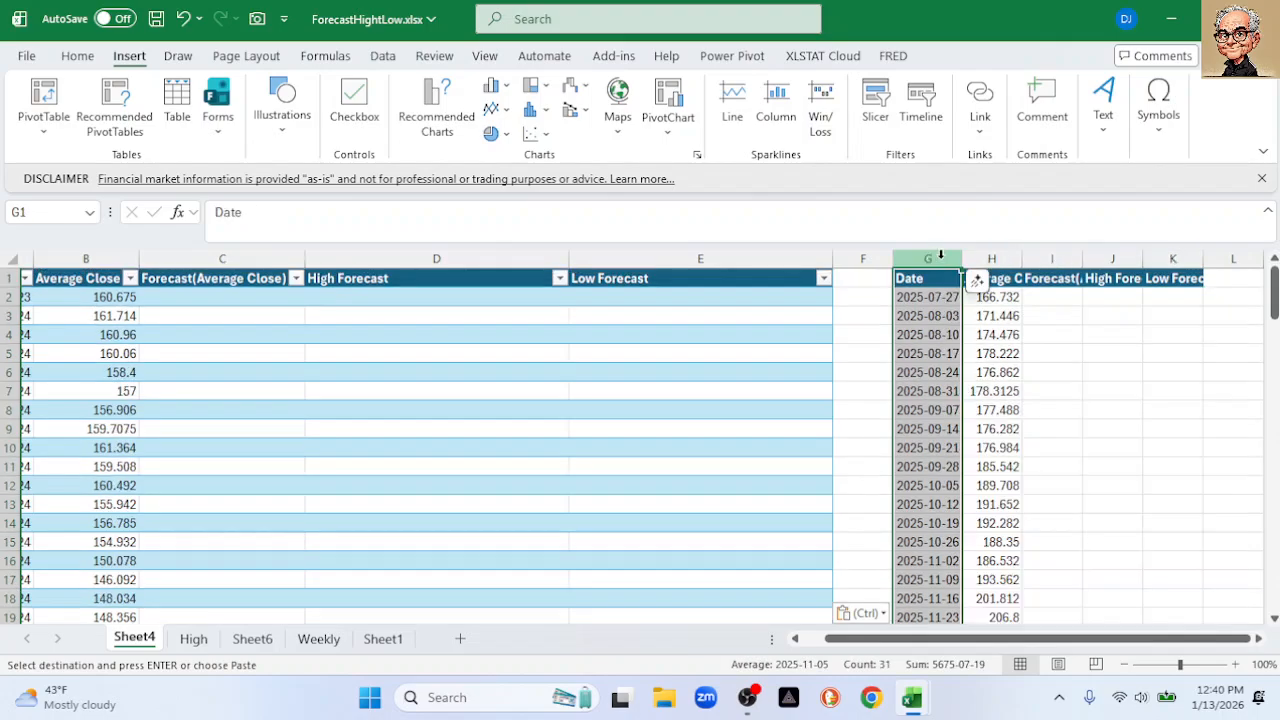
Insert a recommended line chart of columns G–K, then reposition and enlarge it
left_click(1175, 258, "shift")
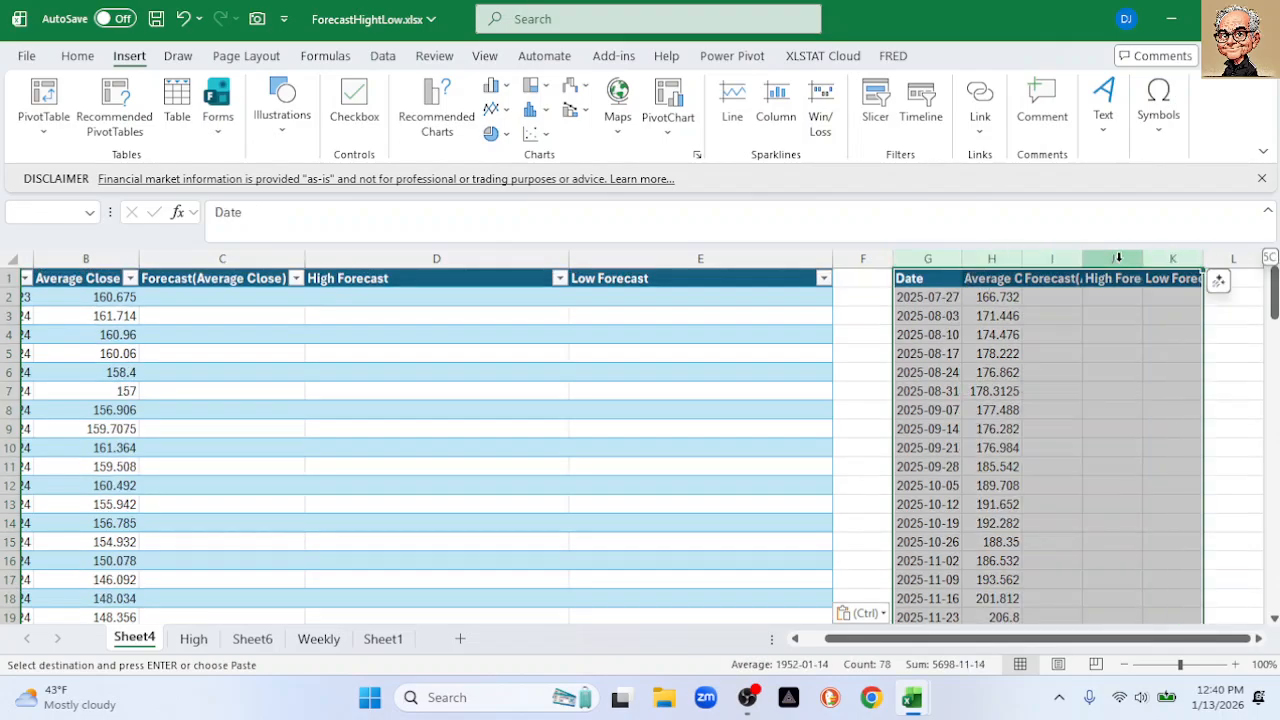
left_click(437, 118)
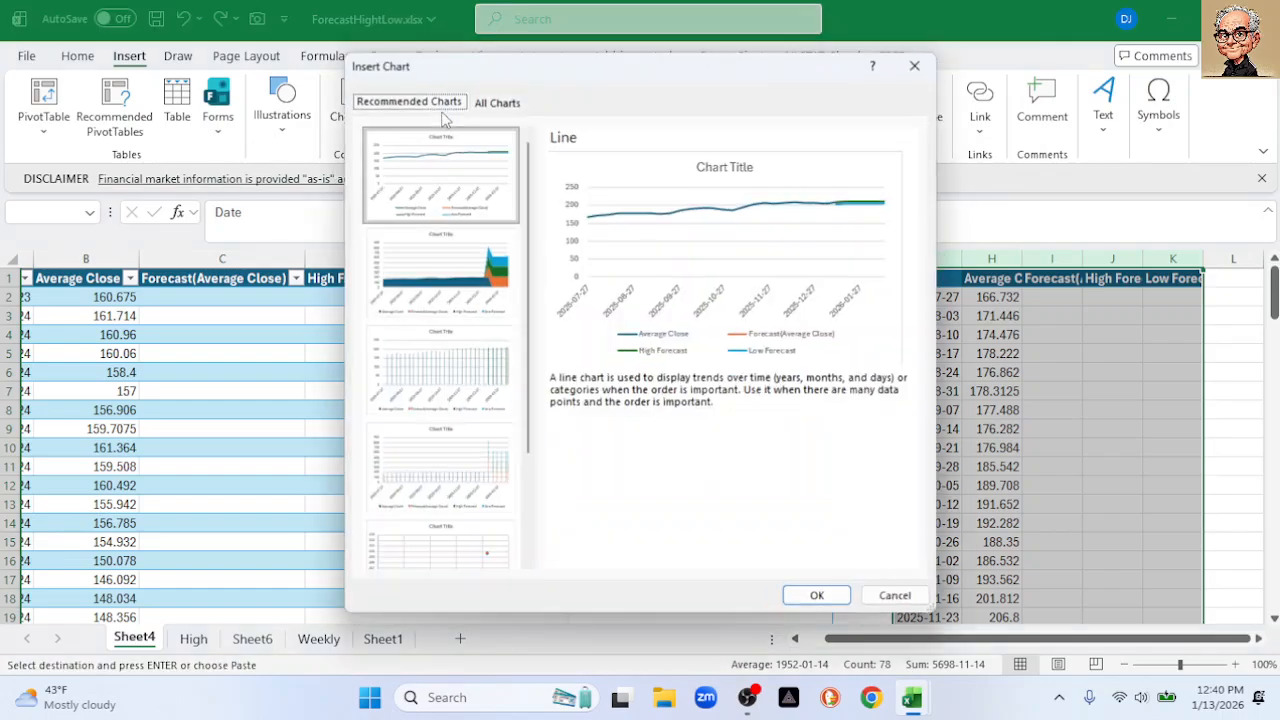
left_click(822, 597)
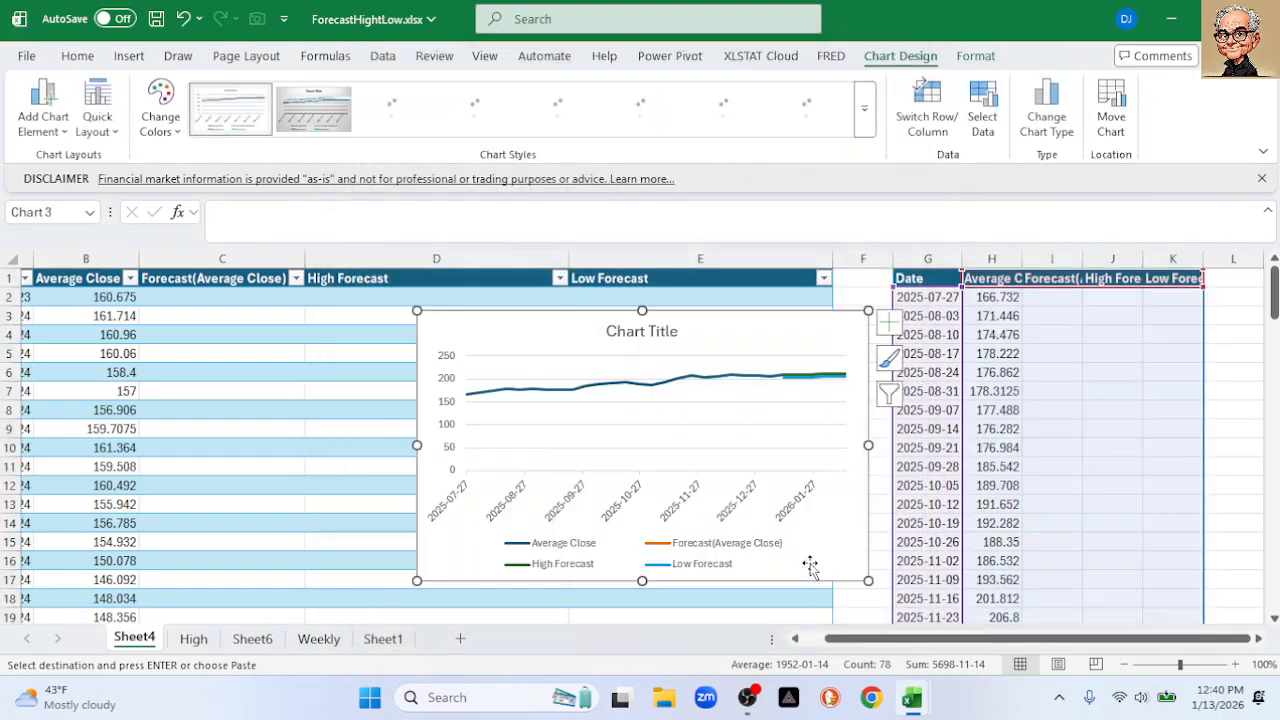
left_click_drag(536, 316, 443, 277)
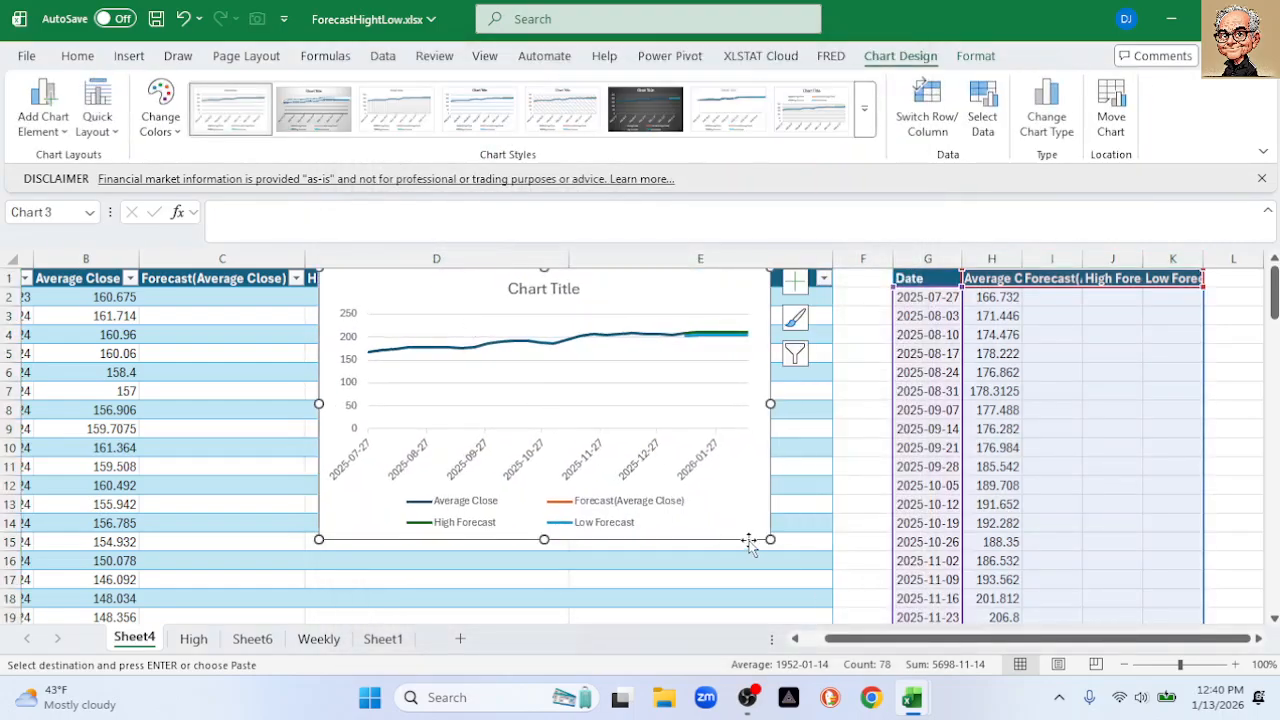
left_click_drag(770, 540, 876, 601)
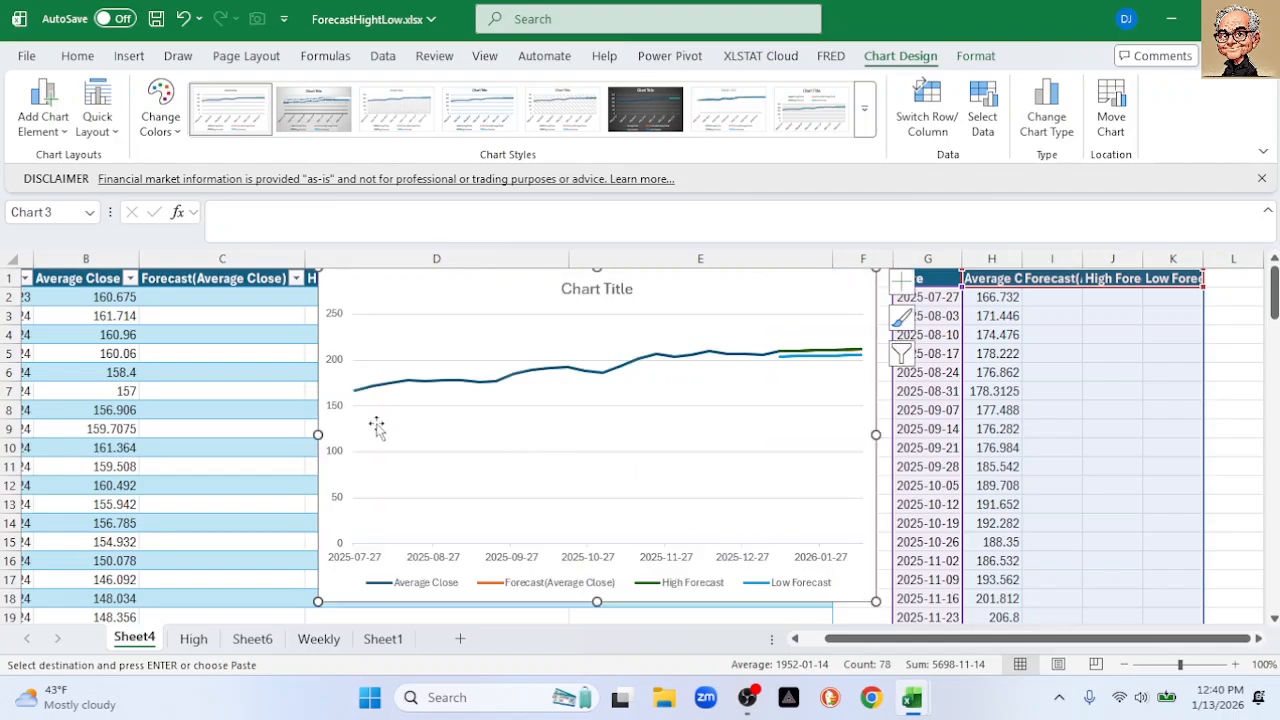
Set the chart's vertical axis minimum to 145
double_click(335, 416)
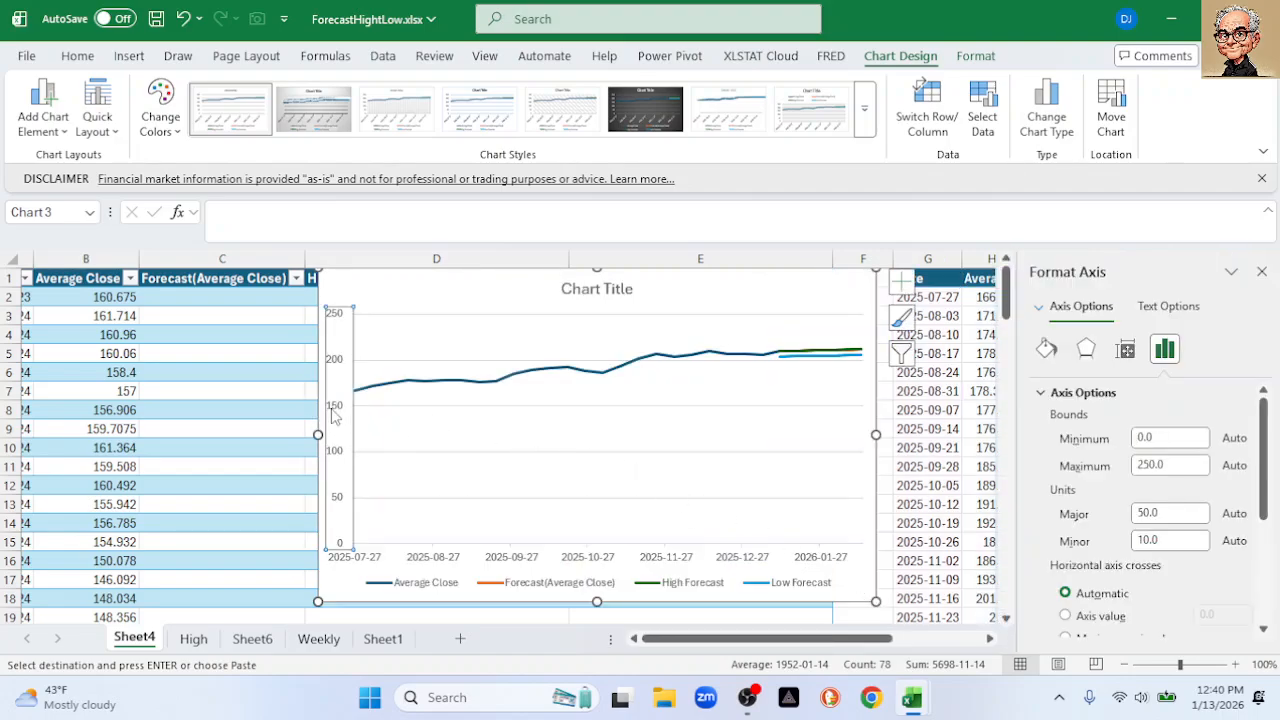
left_click(1150, 437)
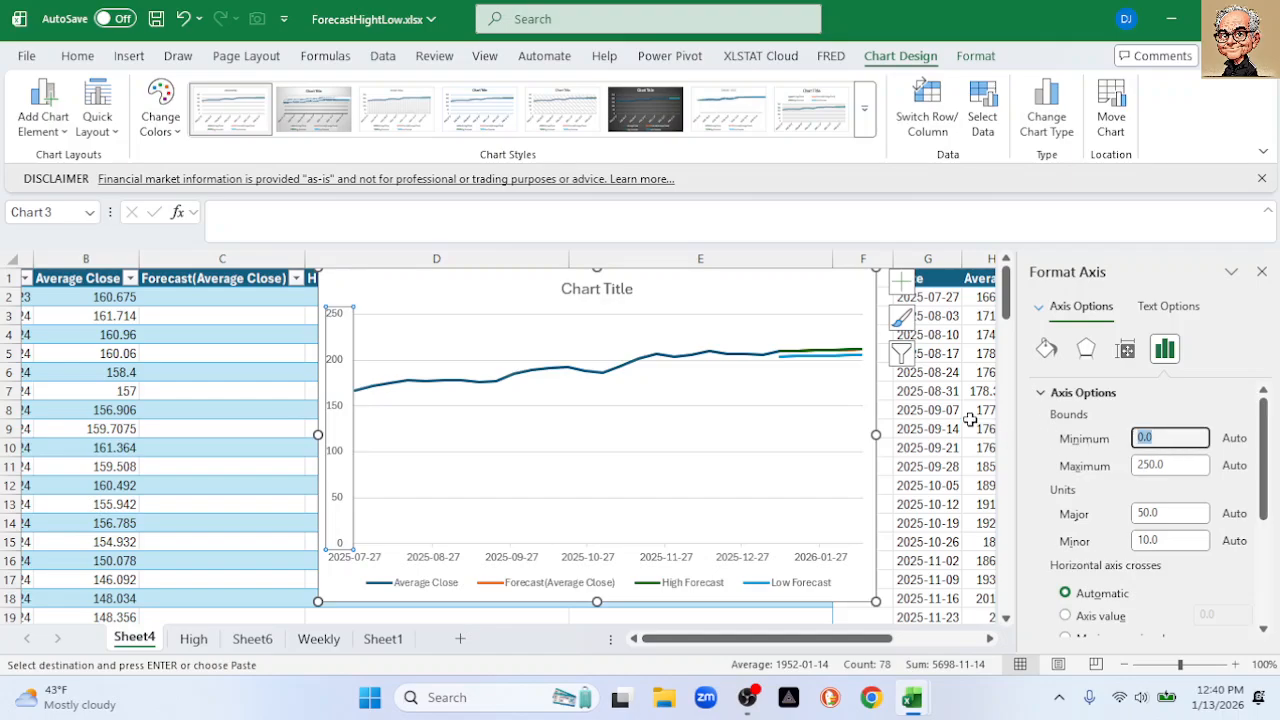
type("145")
key("Return")
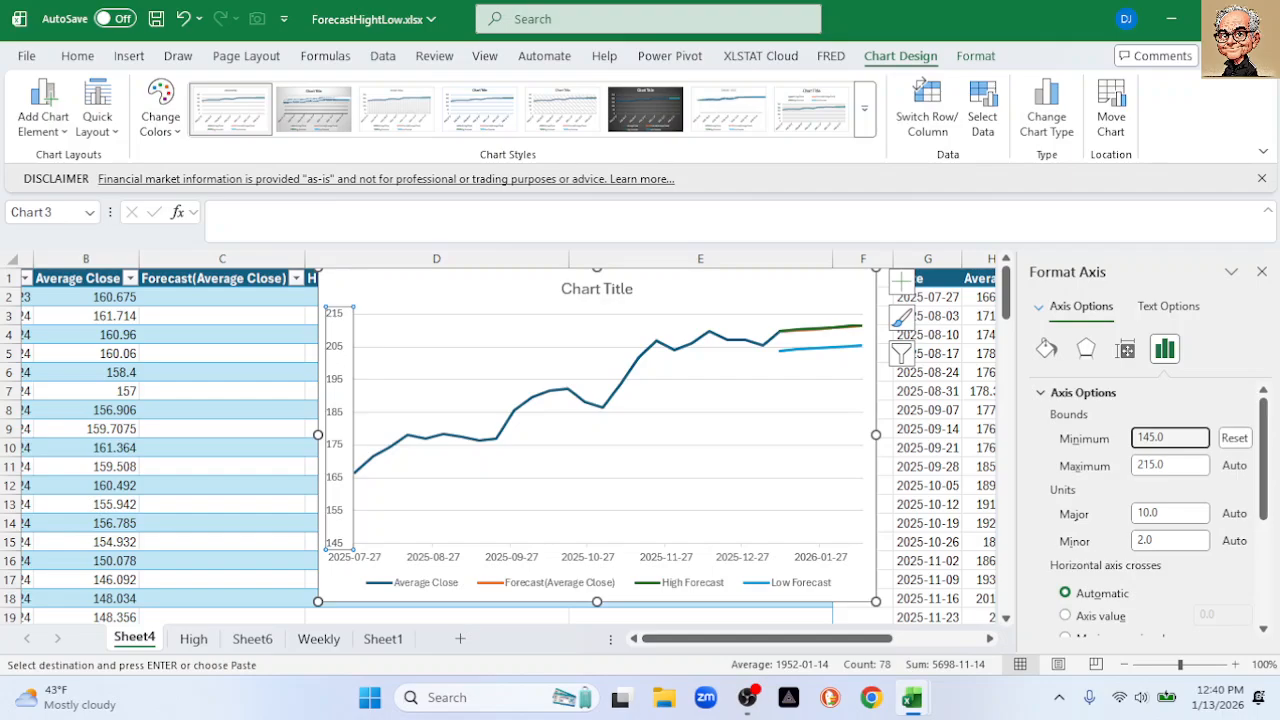
Close the Format Axis pane and read the High and Low Forecast values on the chart
left_click(1261, 273)
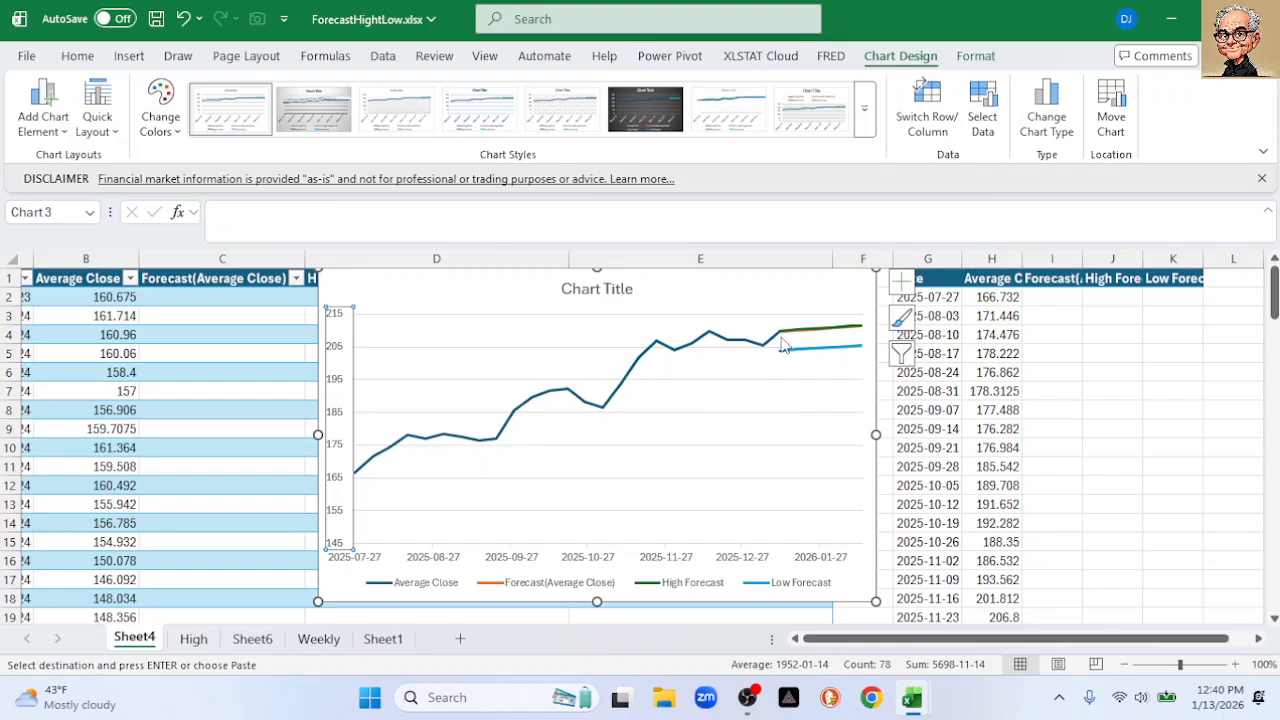
mouse_move(785, 341)
mouse_move(845, 336)
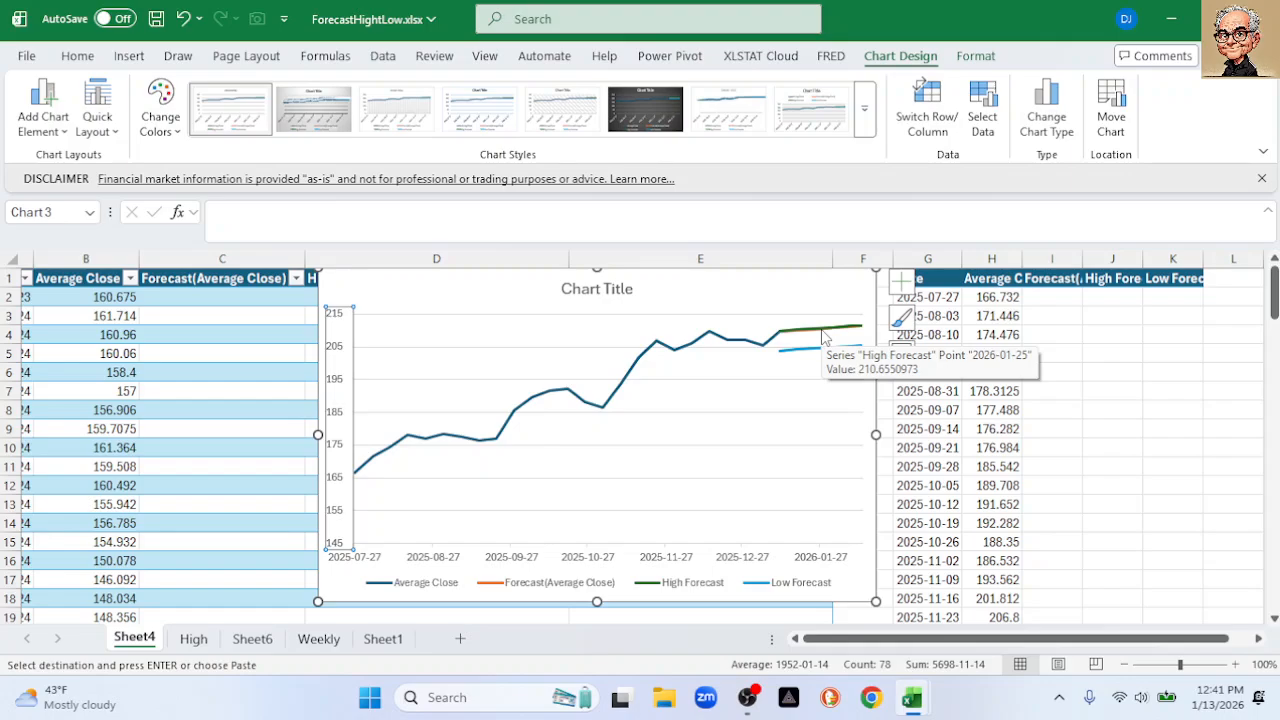
mouse_move(815, 360)
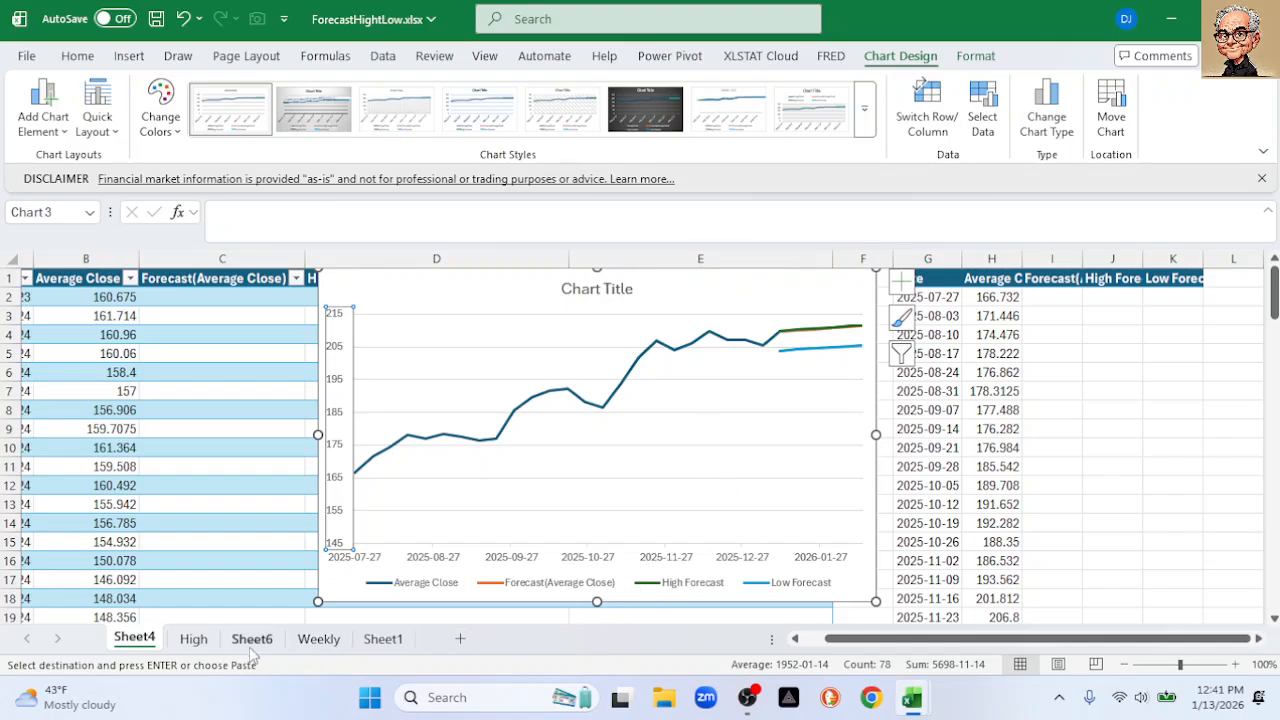
left_click(309, 644)
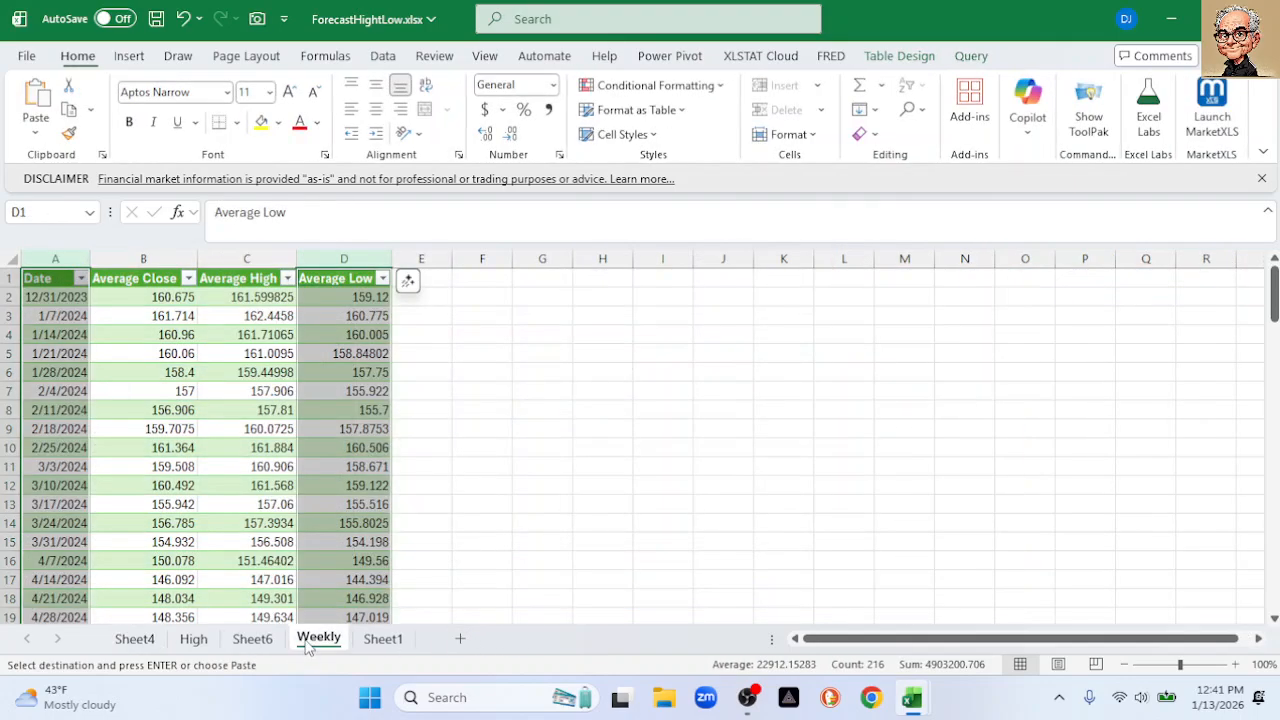
left_click(496, 312)
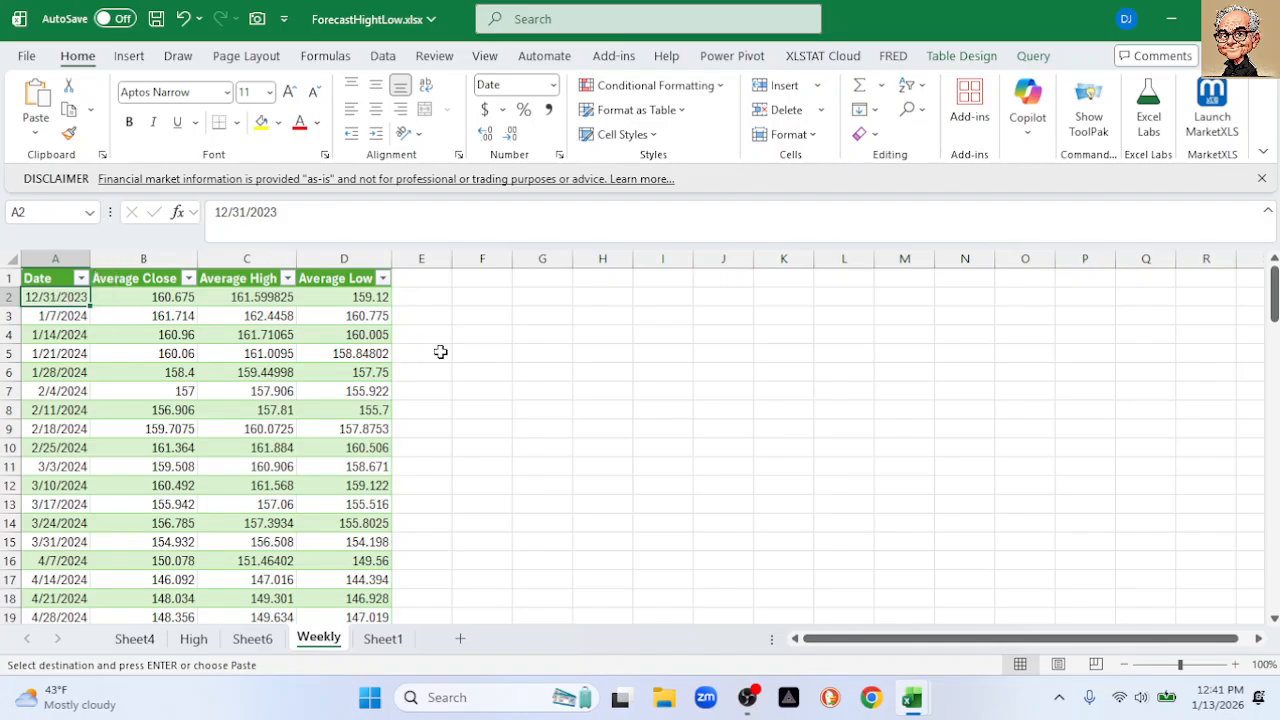
scroll(540, 383, "down", 18)
scroll(536, 382, "down", 15)
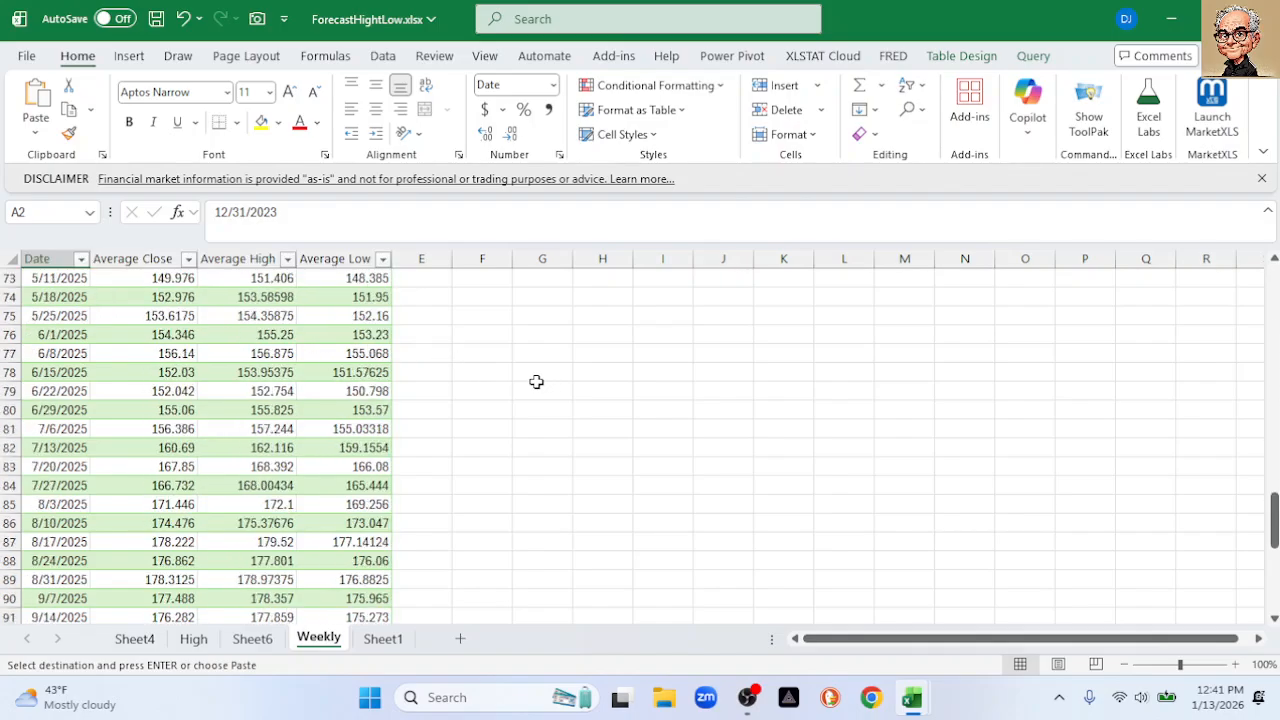
scroll(536, 382, "up", 2)
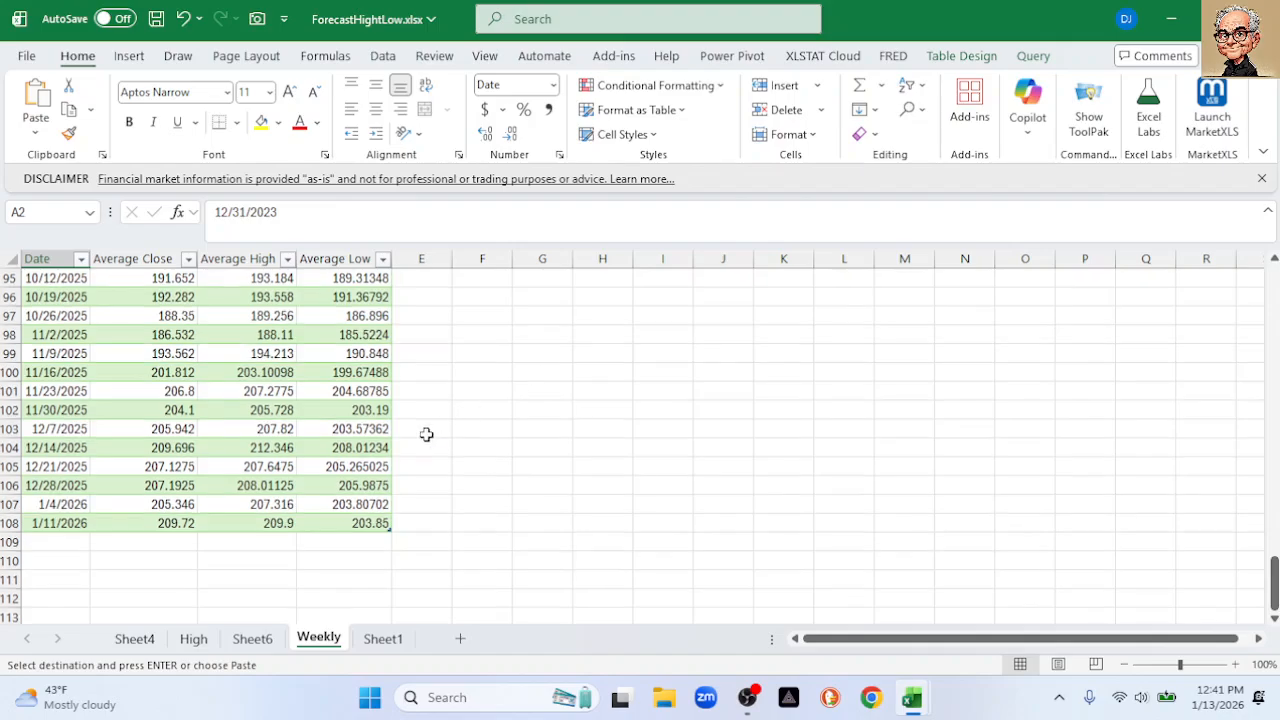
scroll(477, 432, "up", 1)
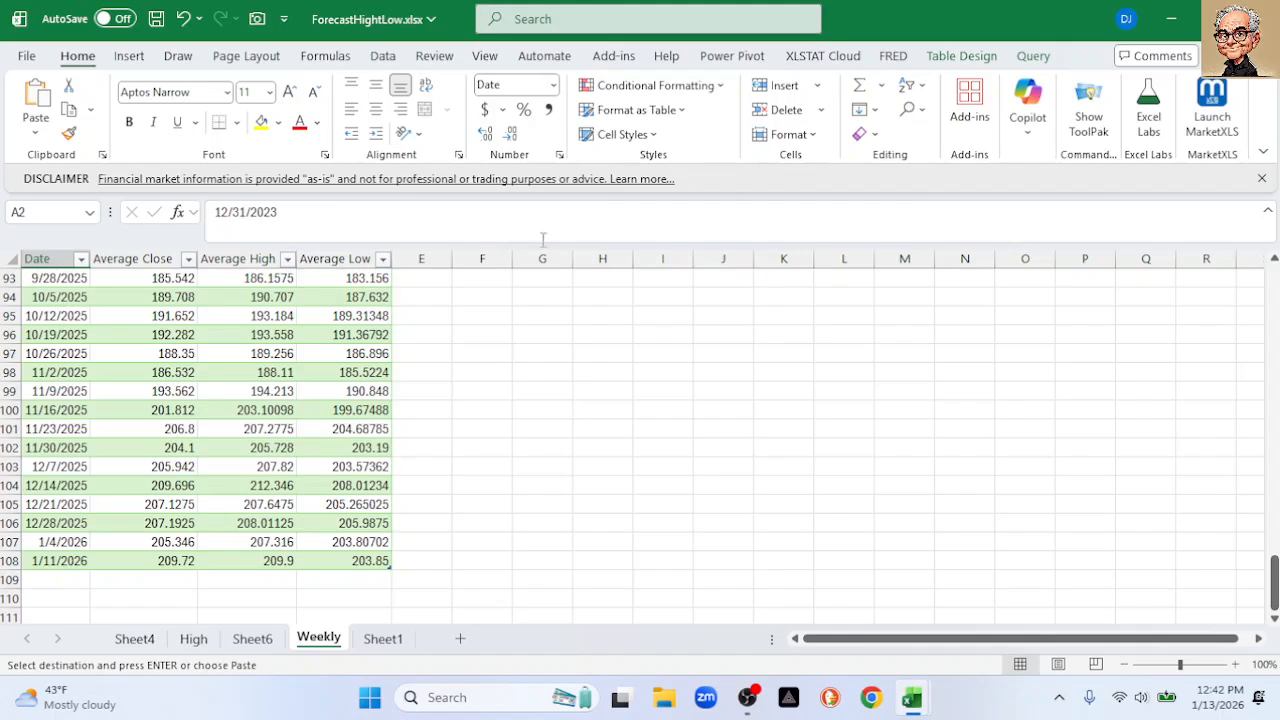
left_click(383, 640)
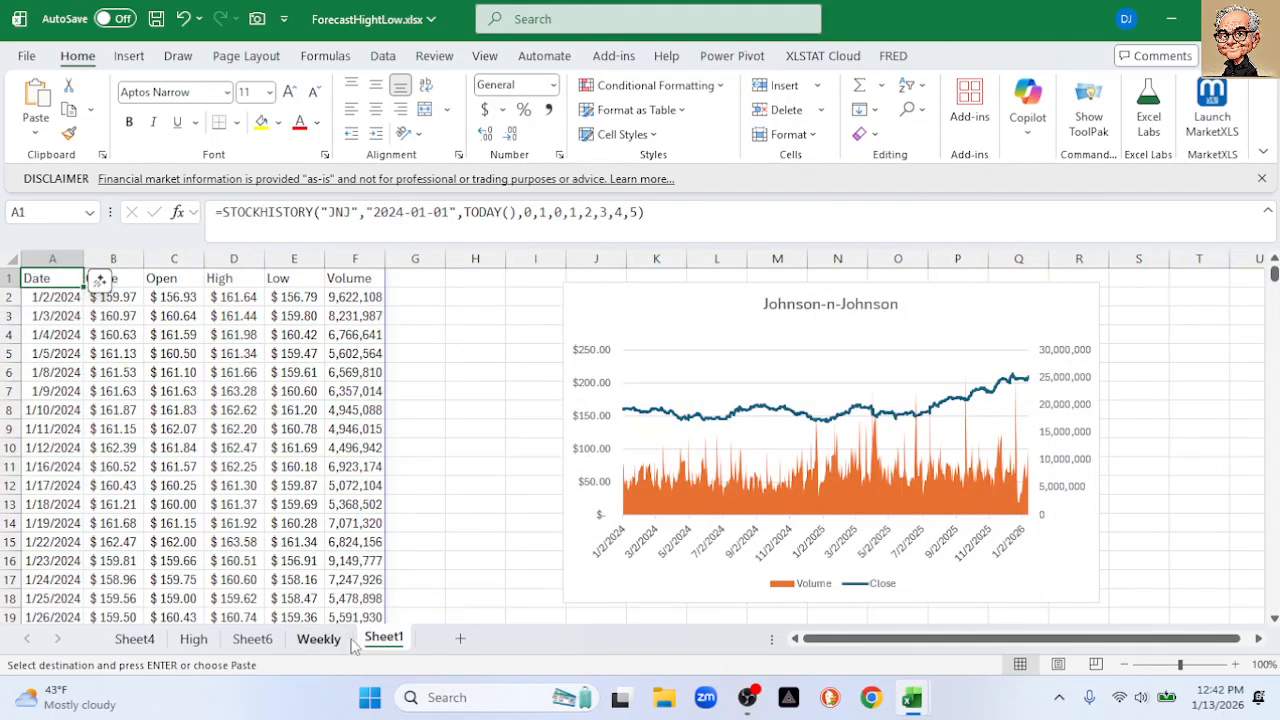
left_click(253, 640)
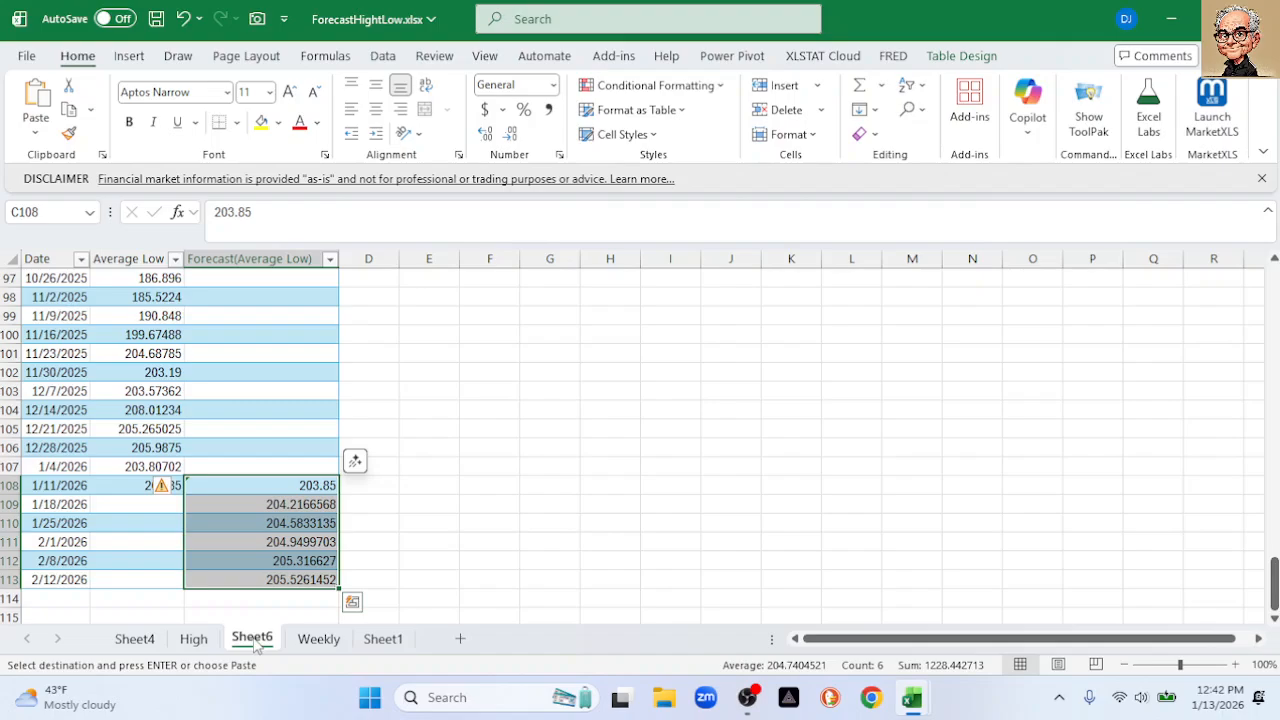
Delete the Sheet4, High and Sheet6 sheets, confirming each deletion
left_click(131, 641)
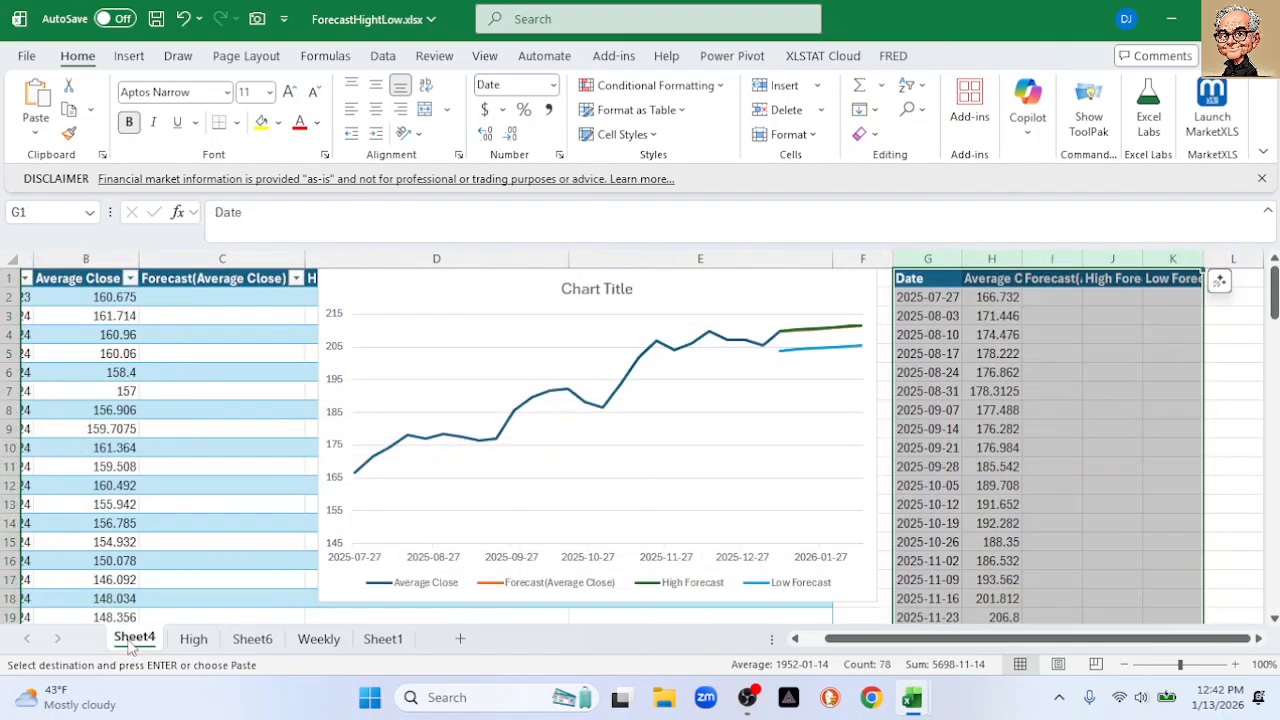
right_click(131, 645)
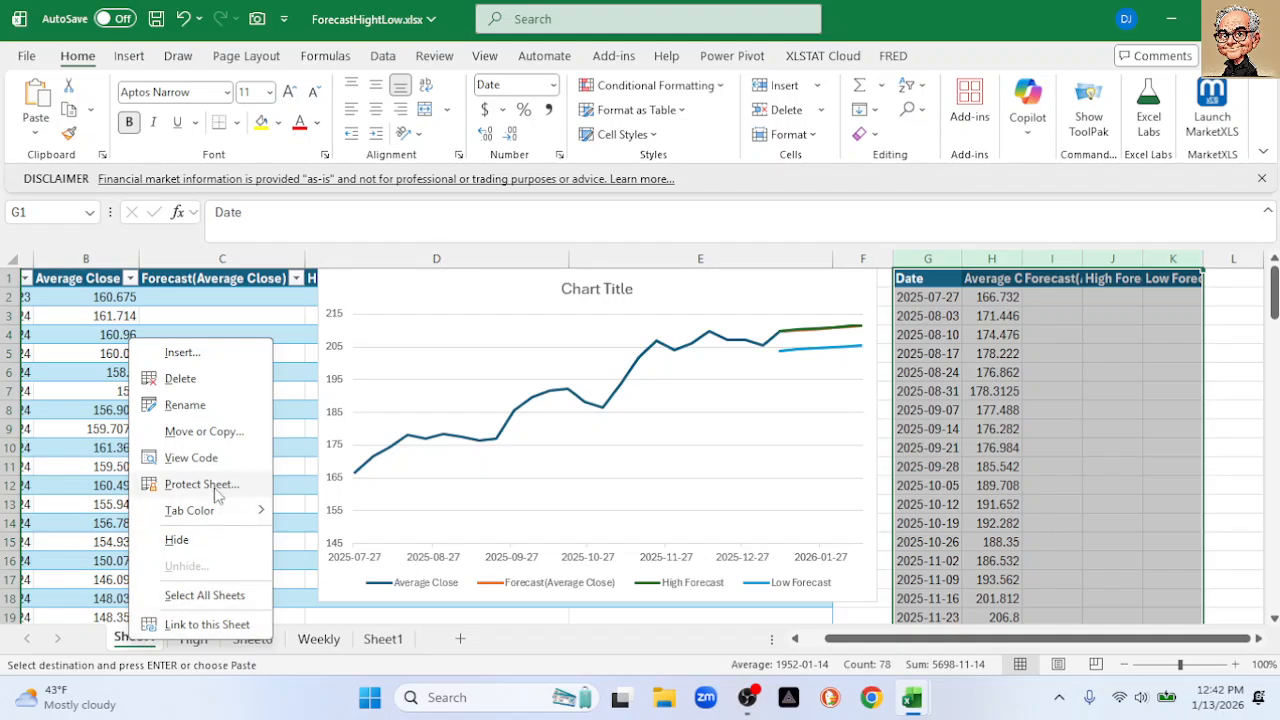
left_click(190, 382)
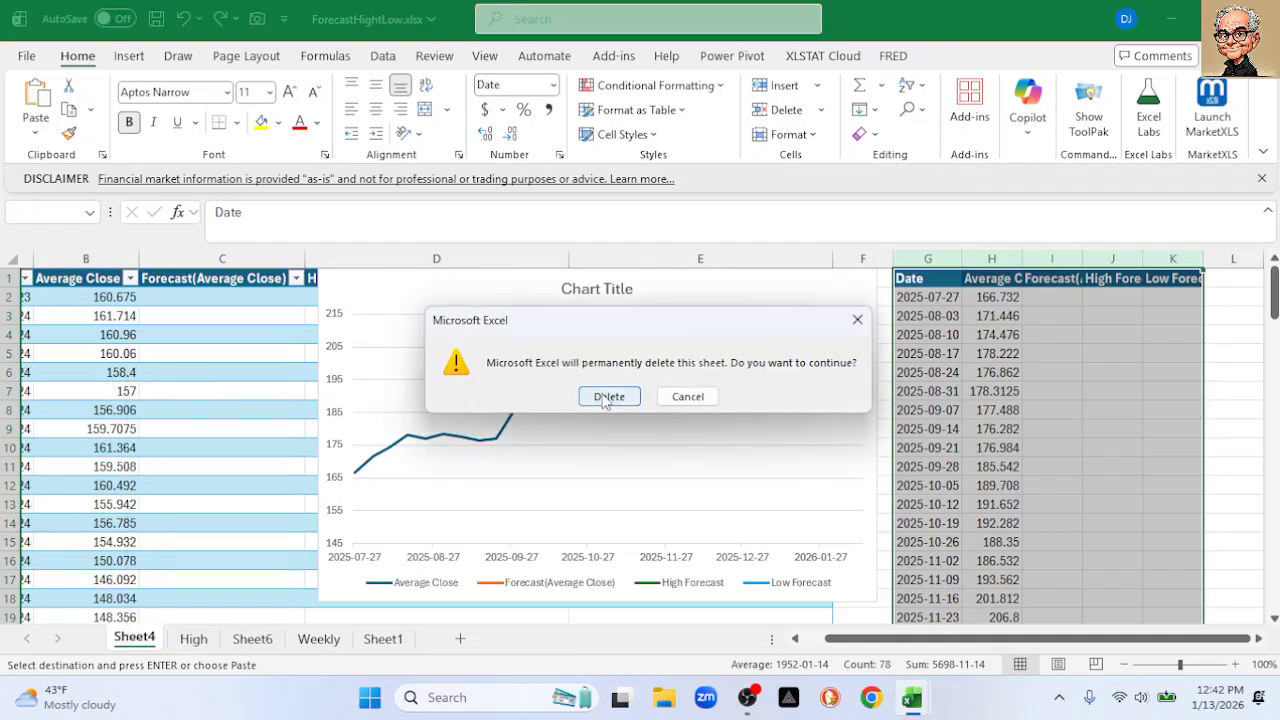
left_click(603, 396)
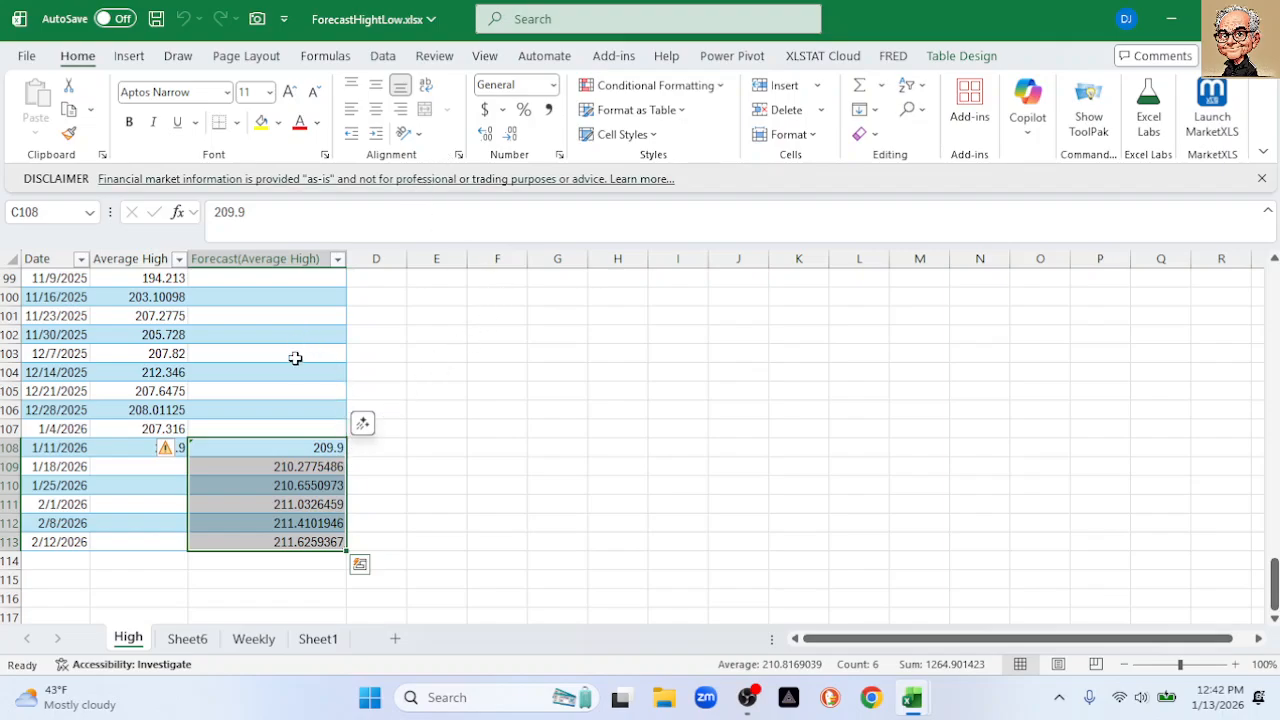
right_click(136, 640)
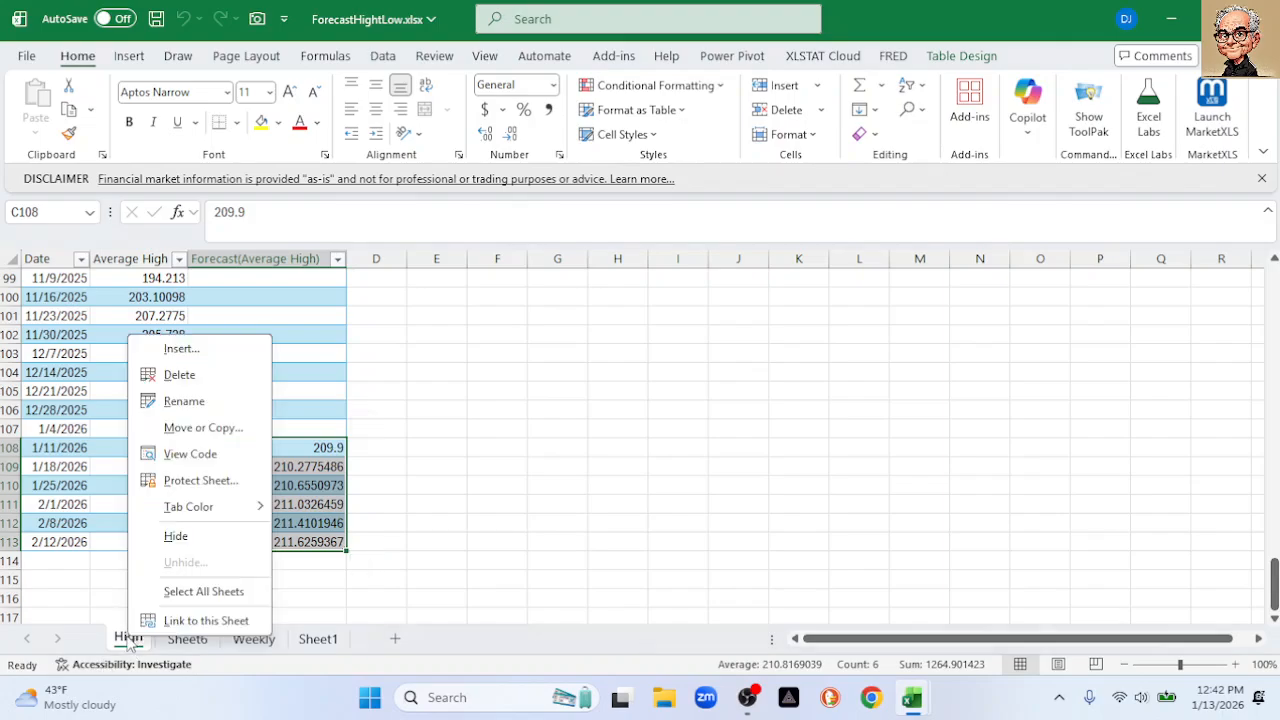
left_click(208, 378)
left_click(609, 397)
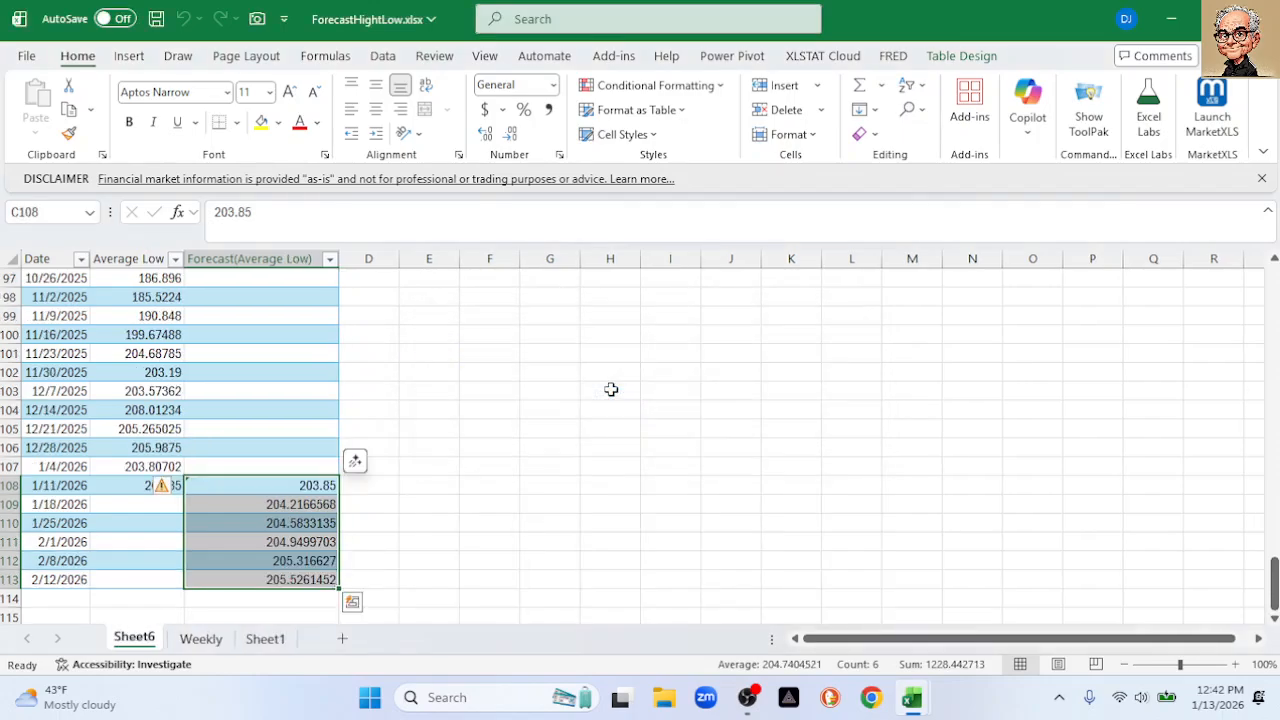
right_click(146, 644)
left_click(200, 381)
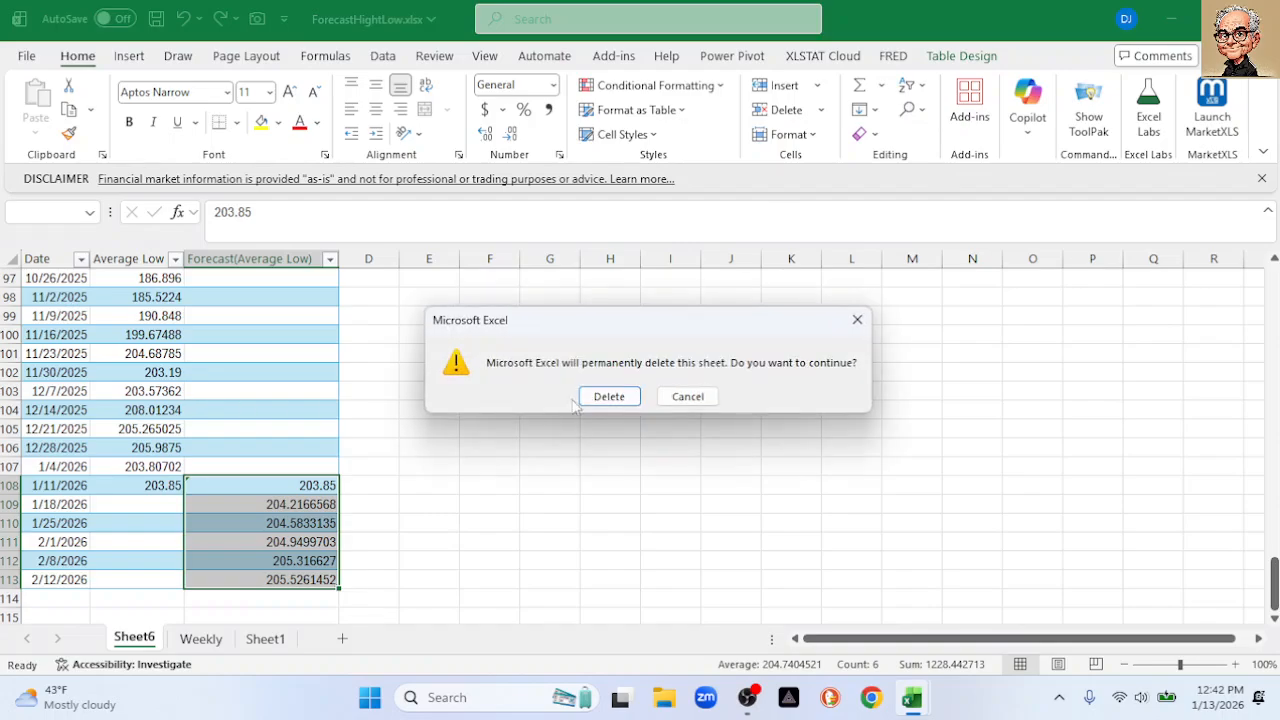
left_click(609, 397)
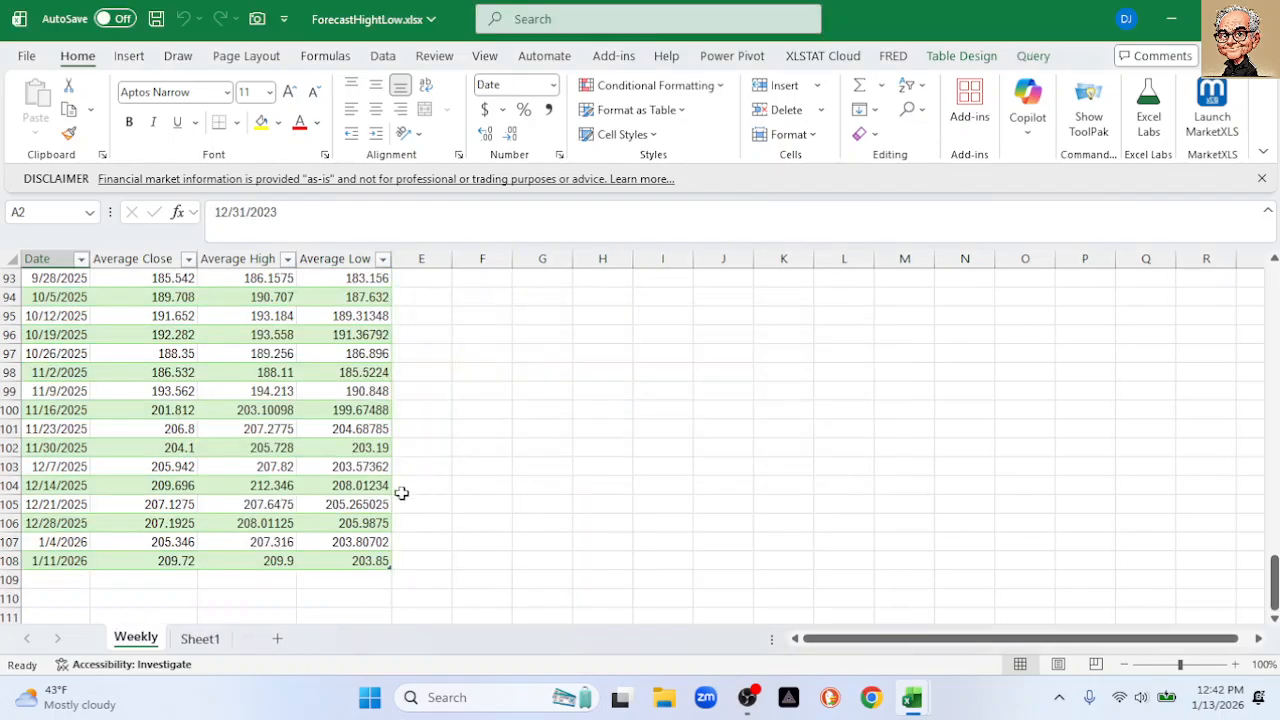
left_click_drag(1275, 580, 1274, 283)
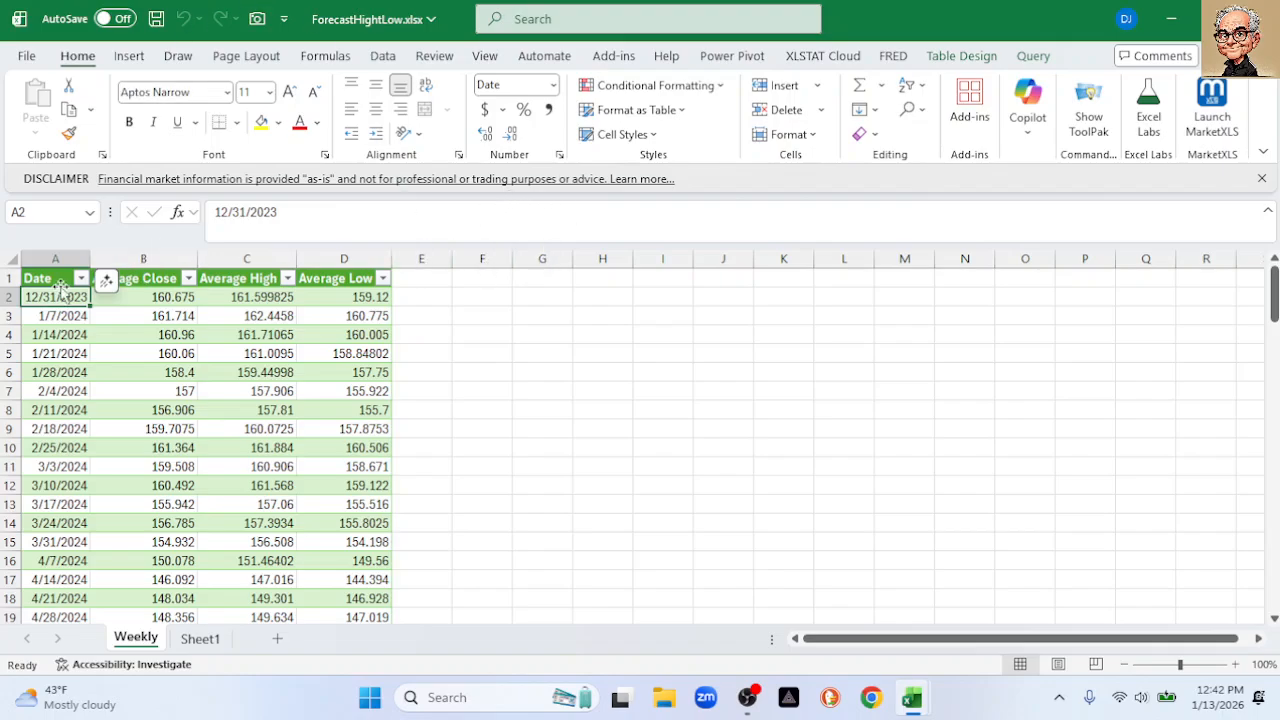
Start a Forecast Sheet from the Weekly data with Forecast End set to 4/1/2026
left_click(383, 56)
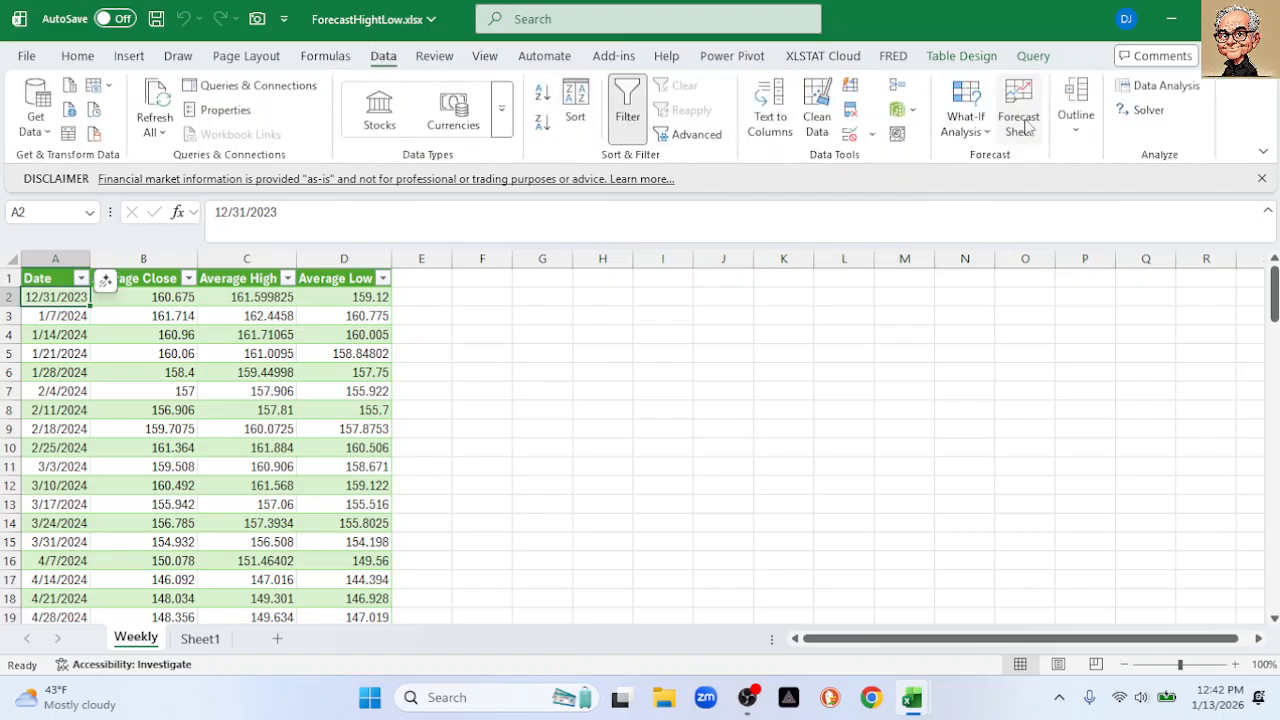
left_click(1027, 118)
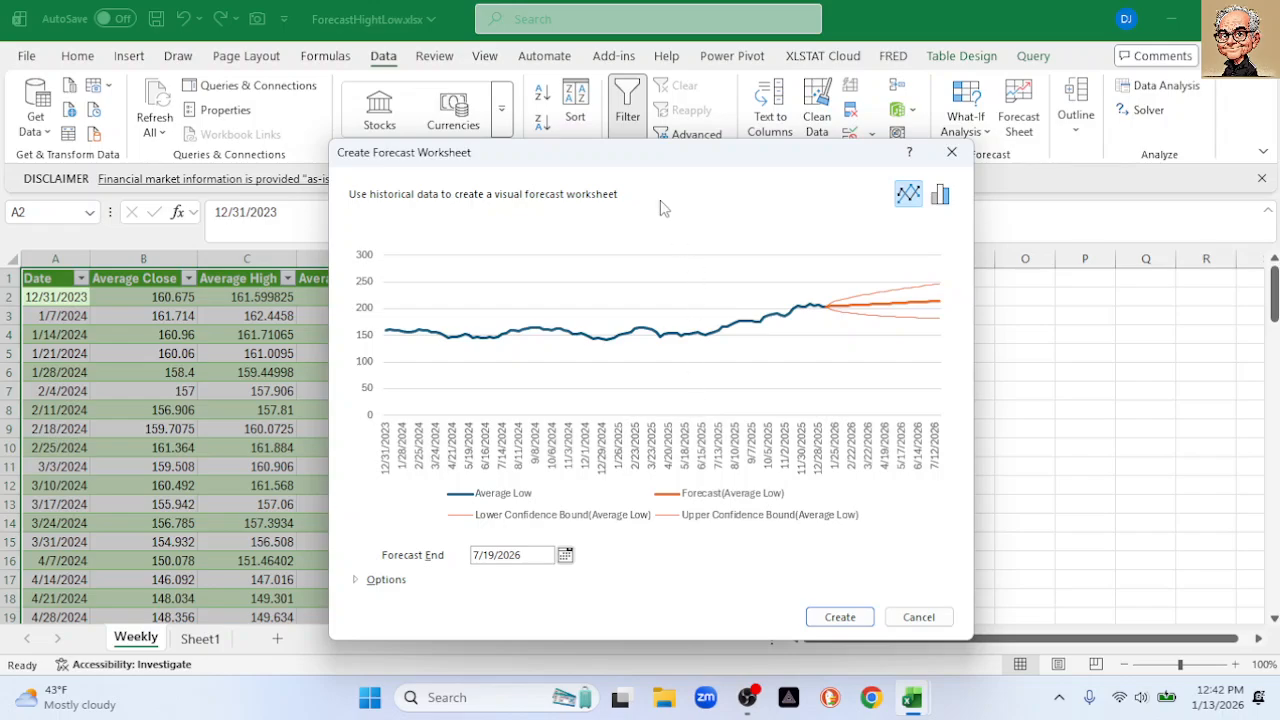
left_click_drag(660, 165, 717, 95)
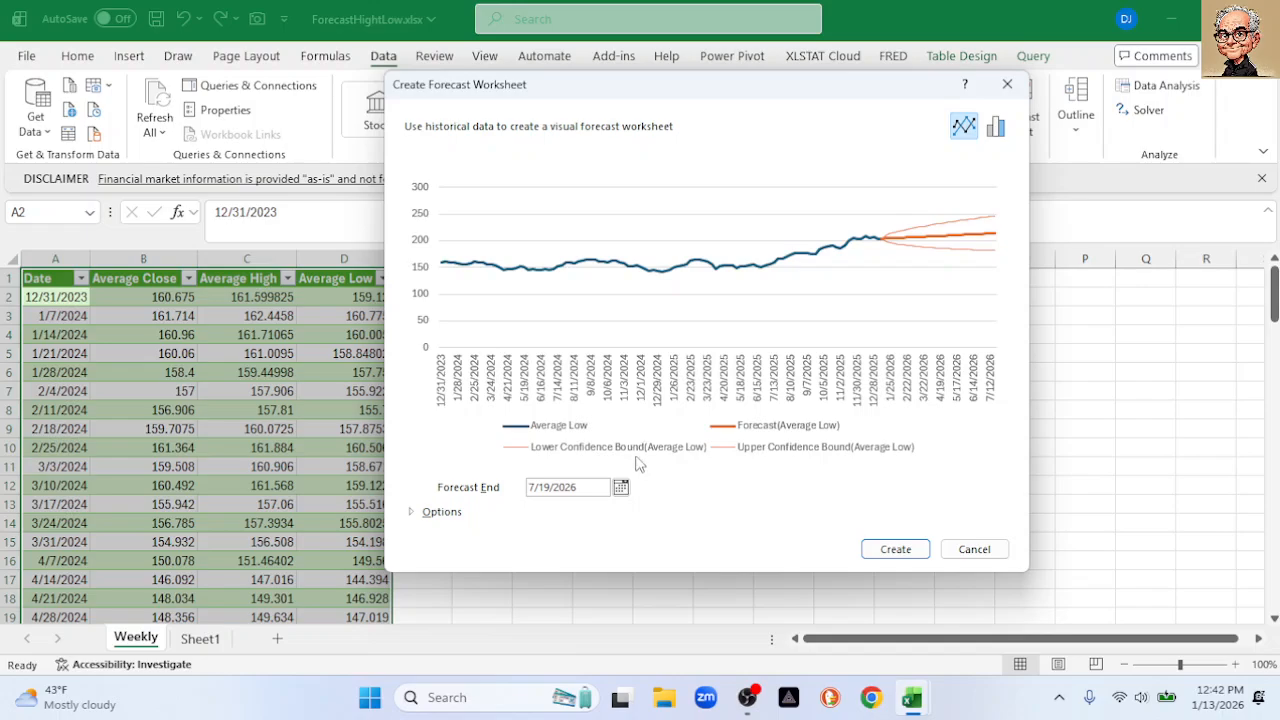
left_click(621, 488)
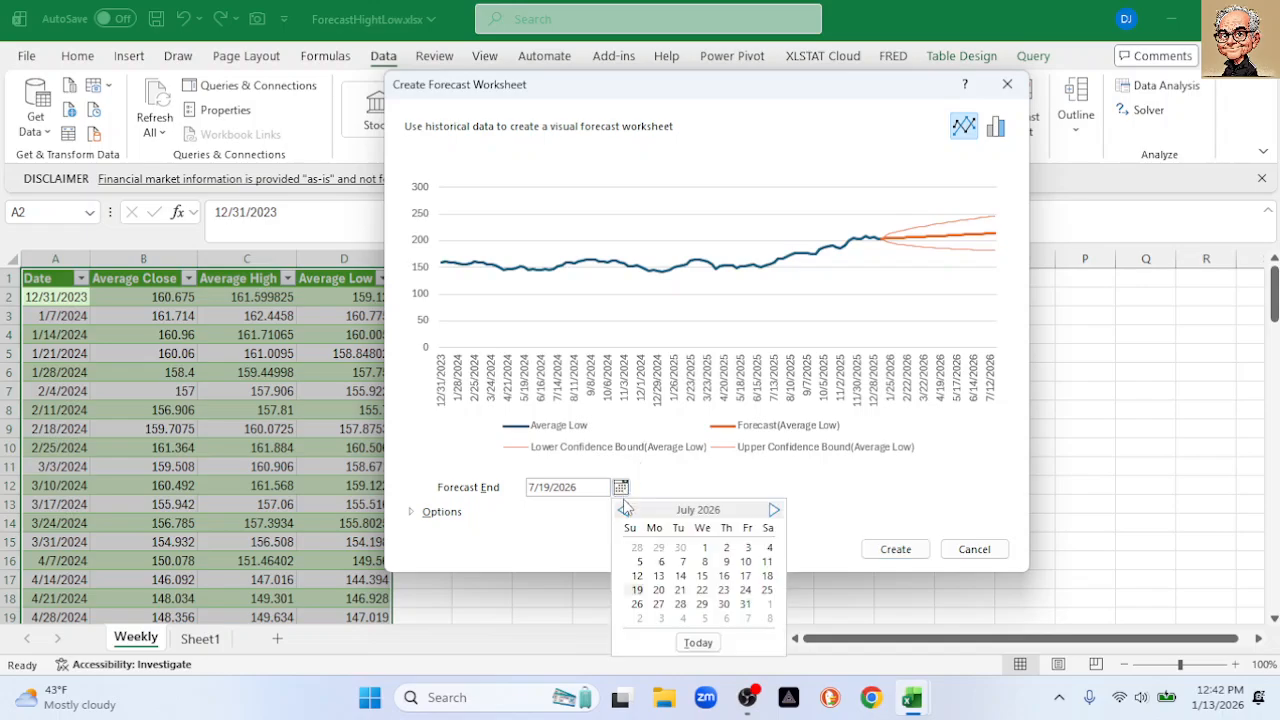
left_click(624, 511)
left_click(624, 511)
left_click(624, 511)
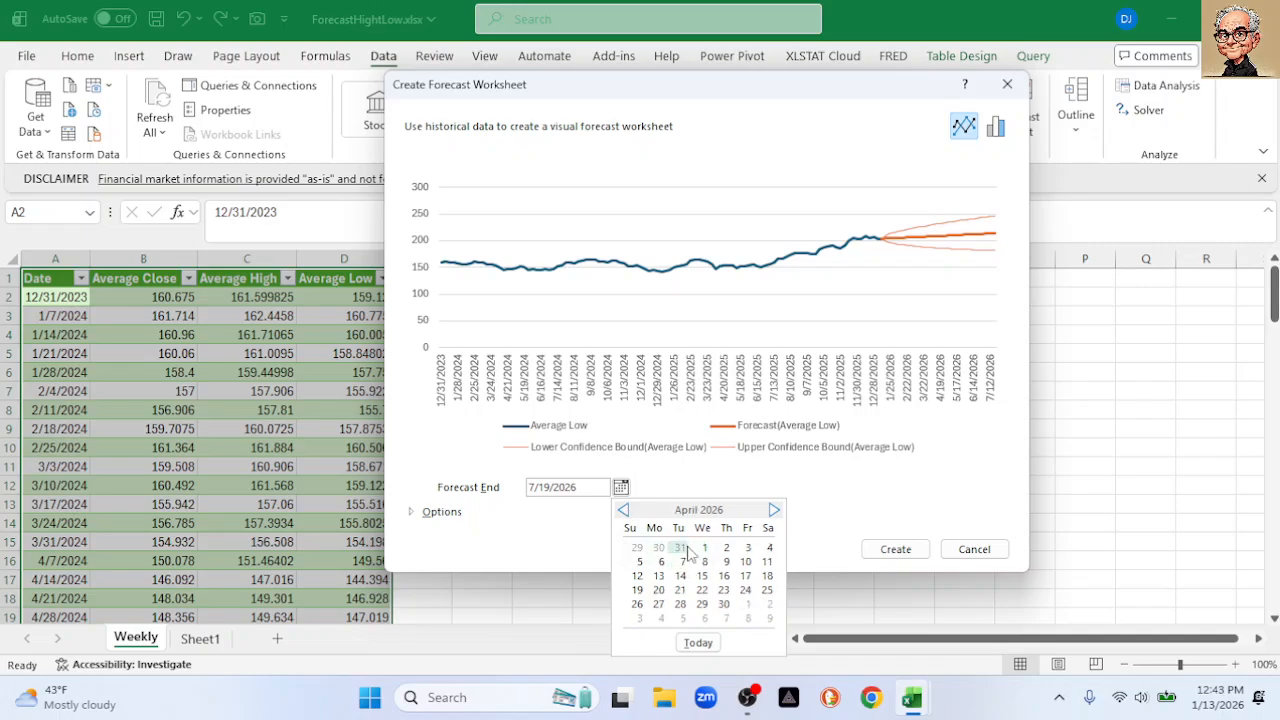
left_click(704, 548)
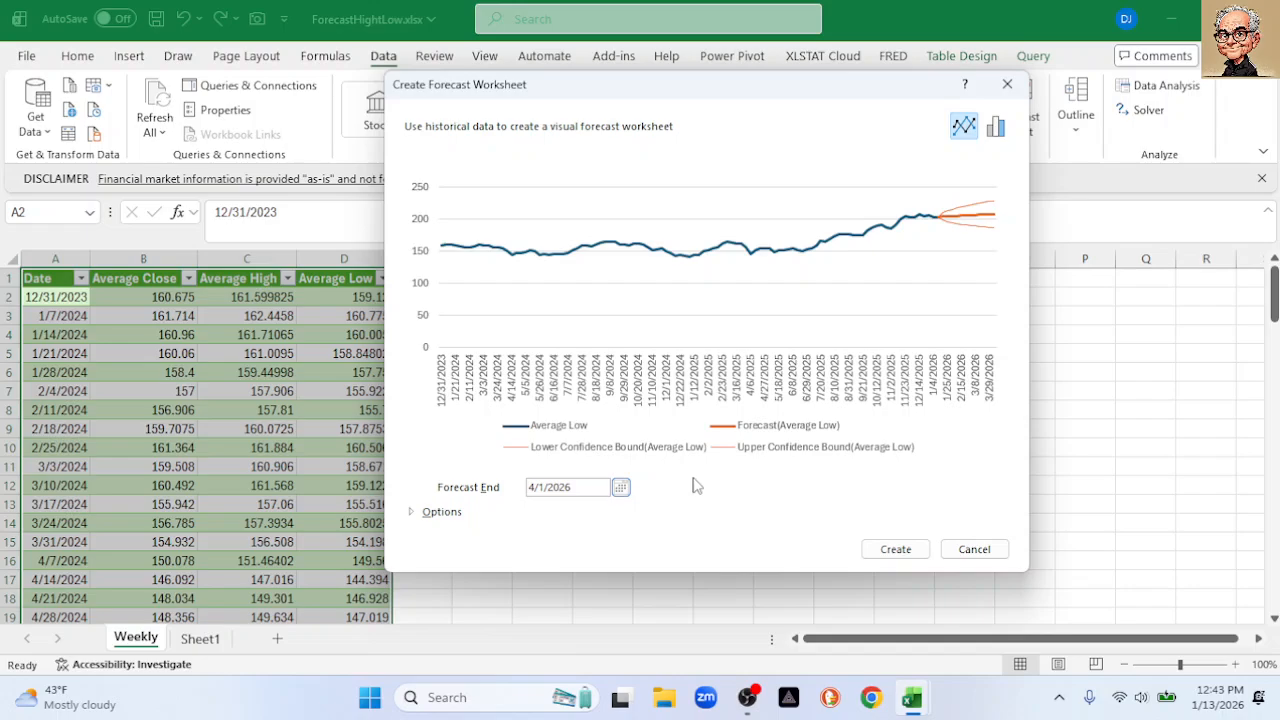
Keep the 95% confidence interval under Options and create the forecast sheet
left_click(418, 512)
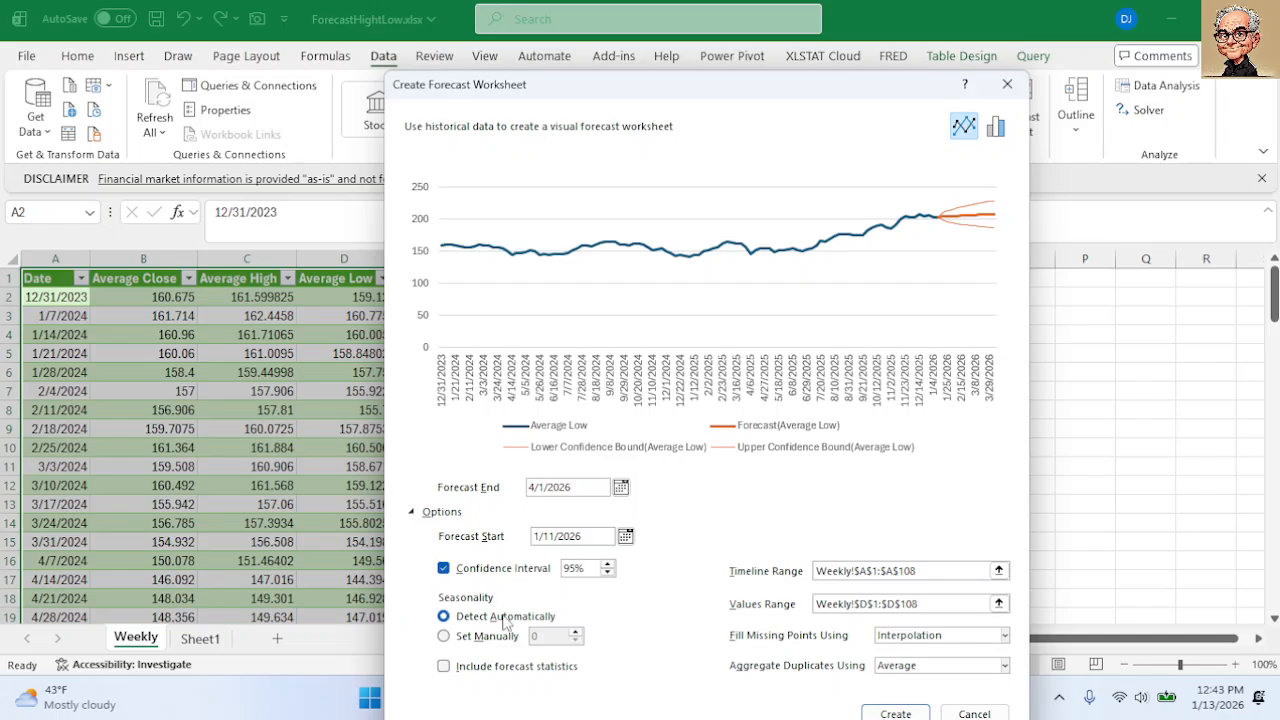
left_click(446, 570)
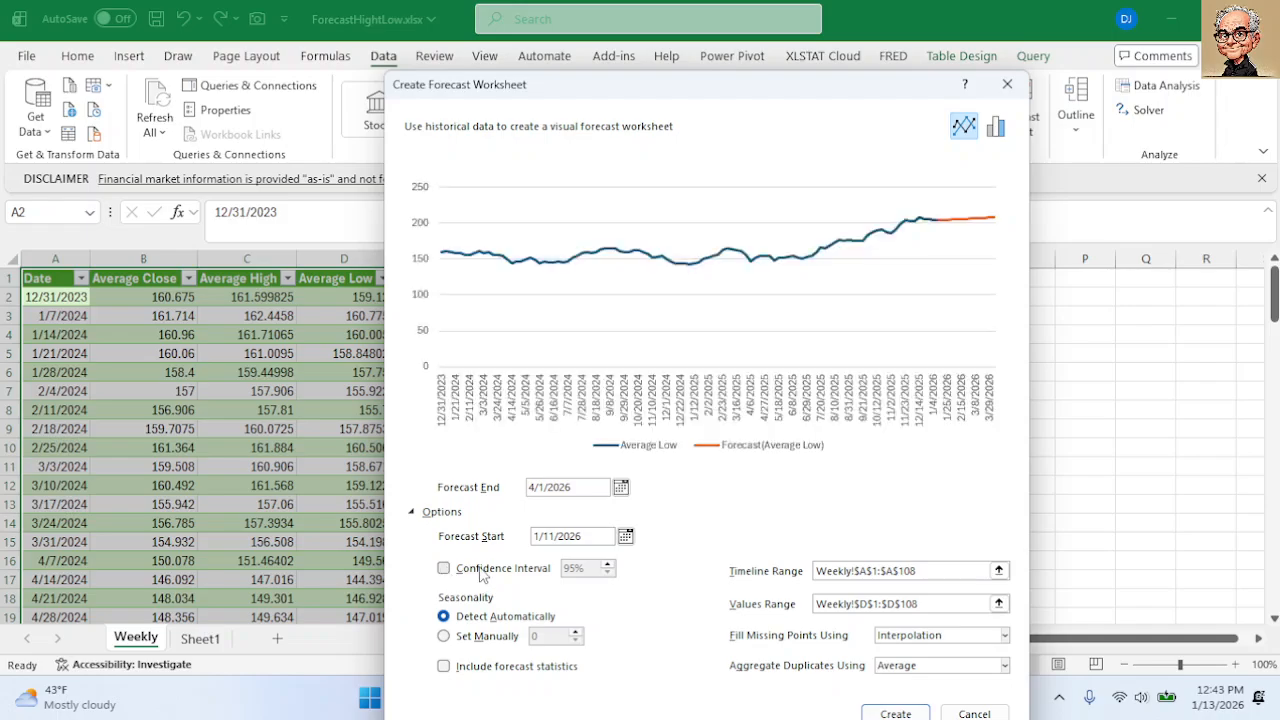
left_click(444, 569)
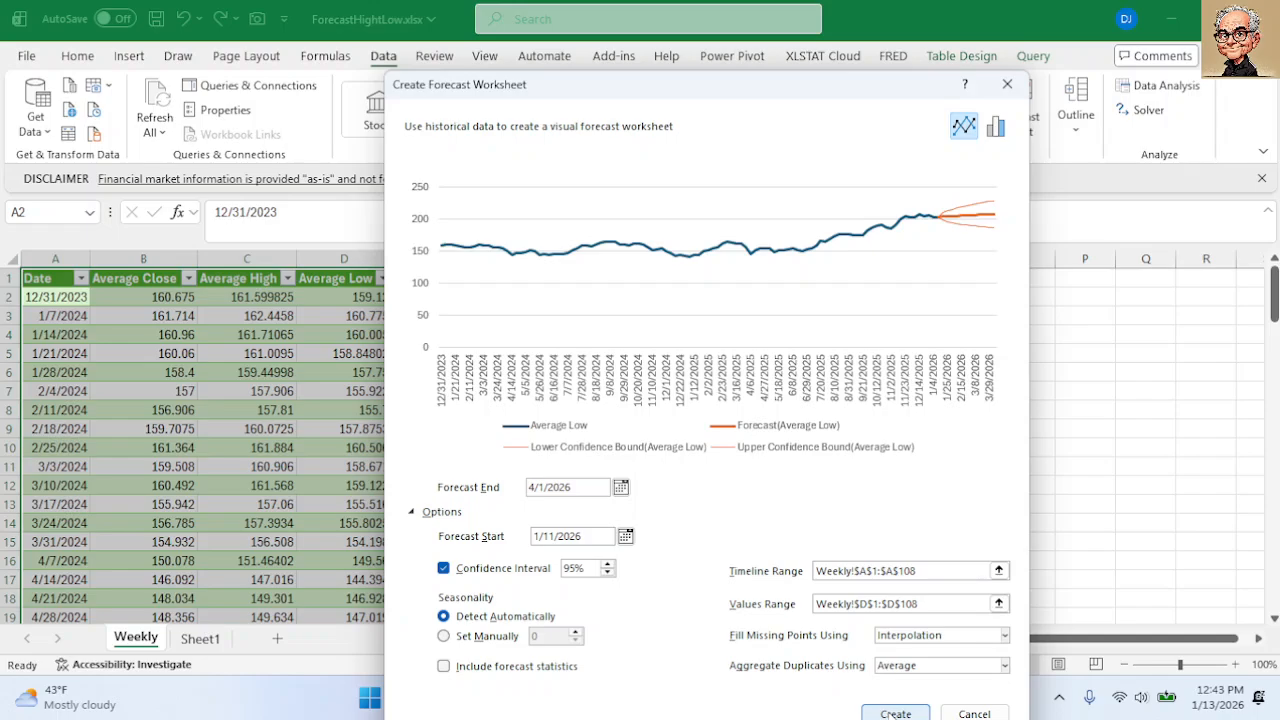
left_click(895, 713)
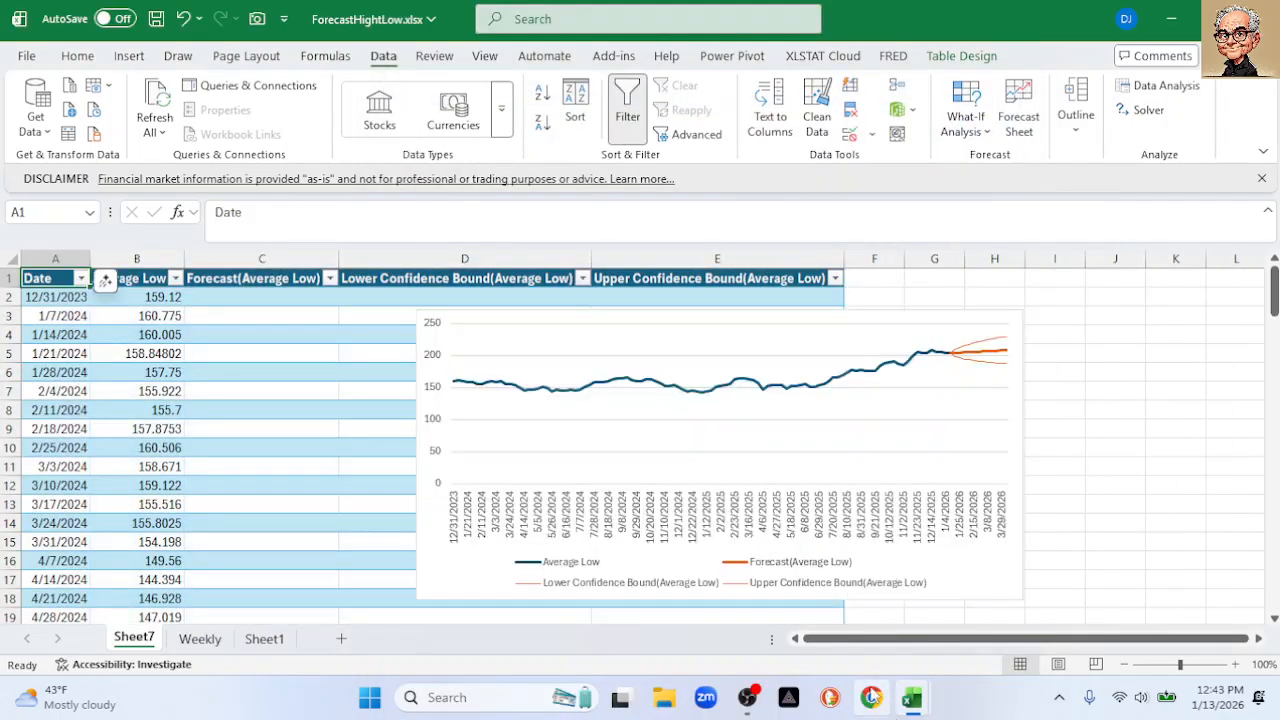
Set the Sheet7 chart's vertical axis minimum to 145, then go back to the Weekly sheet
double_click(441, 423)
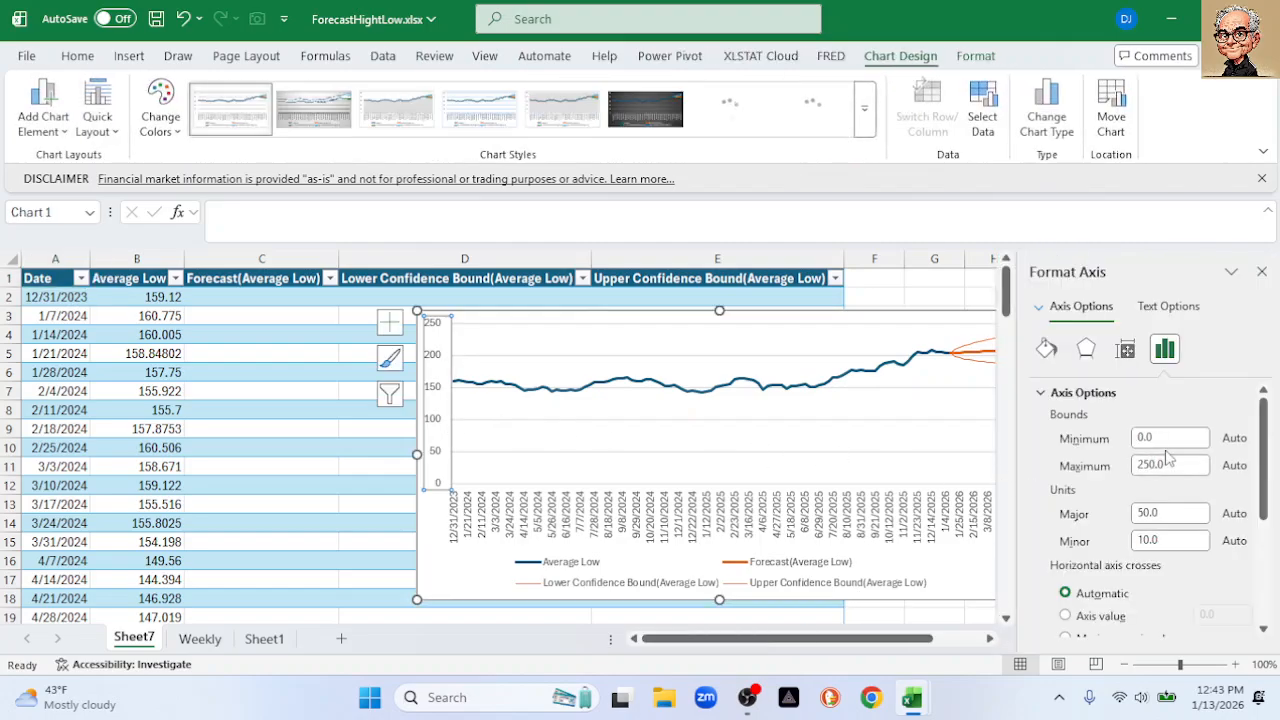
left_click(1088, 443)
type("145")
key("Return")
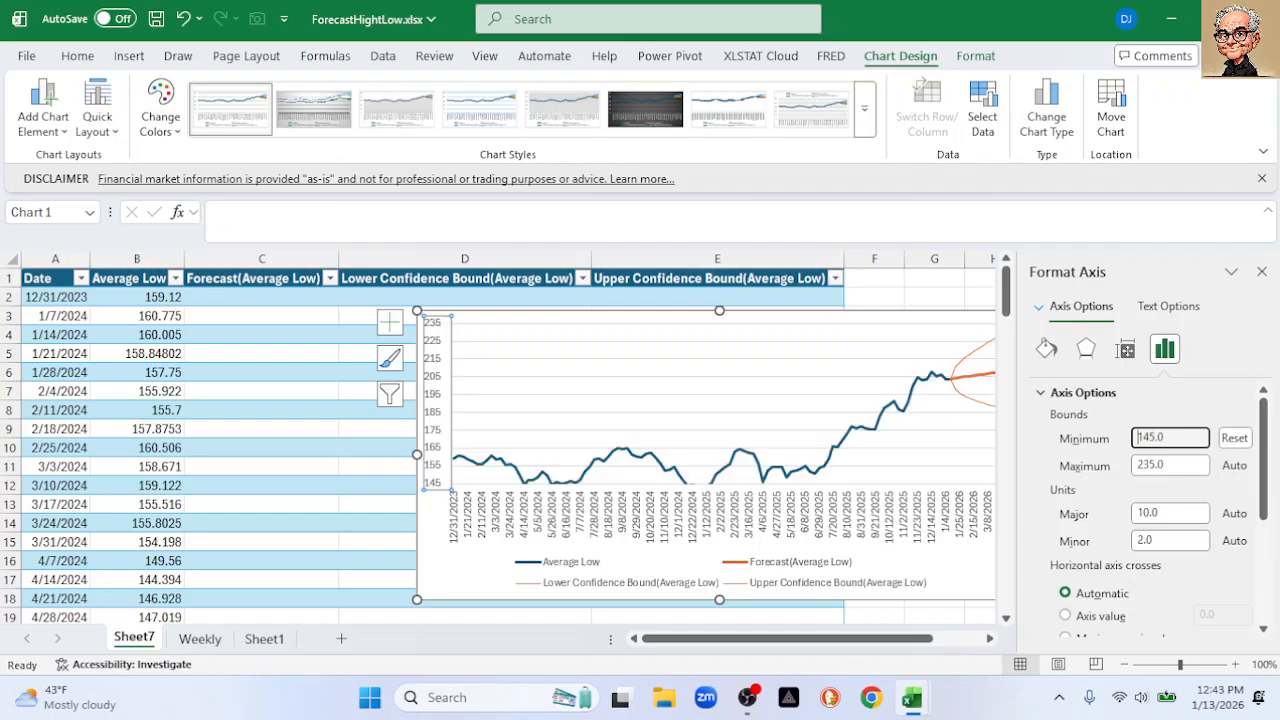
left_click(1262, 271)
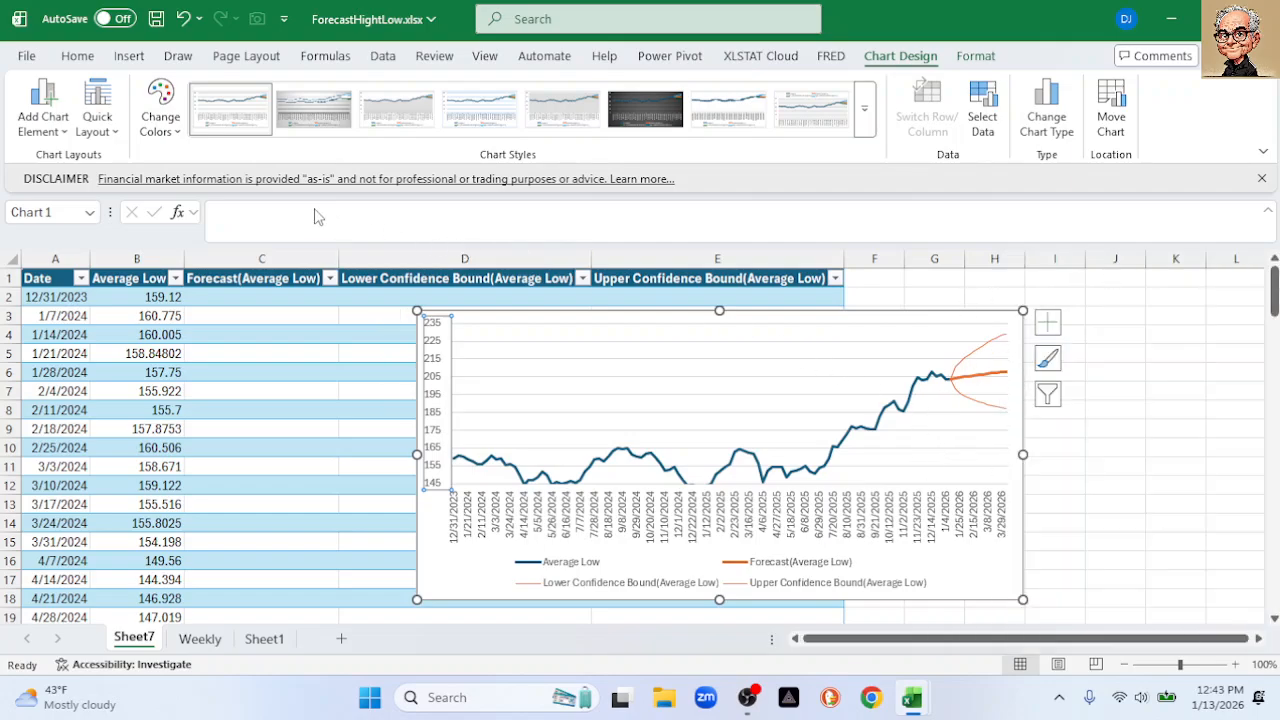
left_click(203, 642)
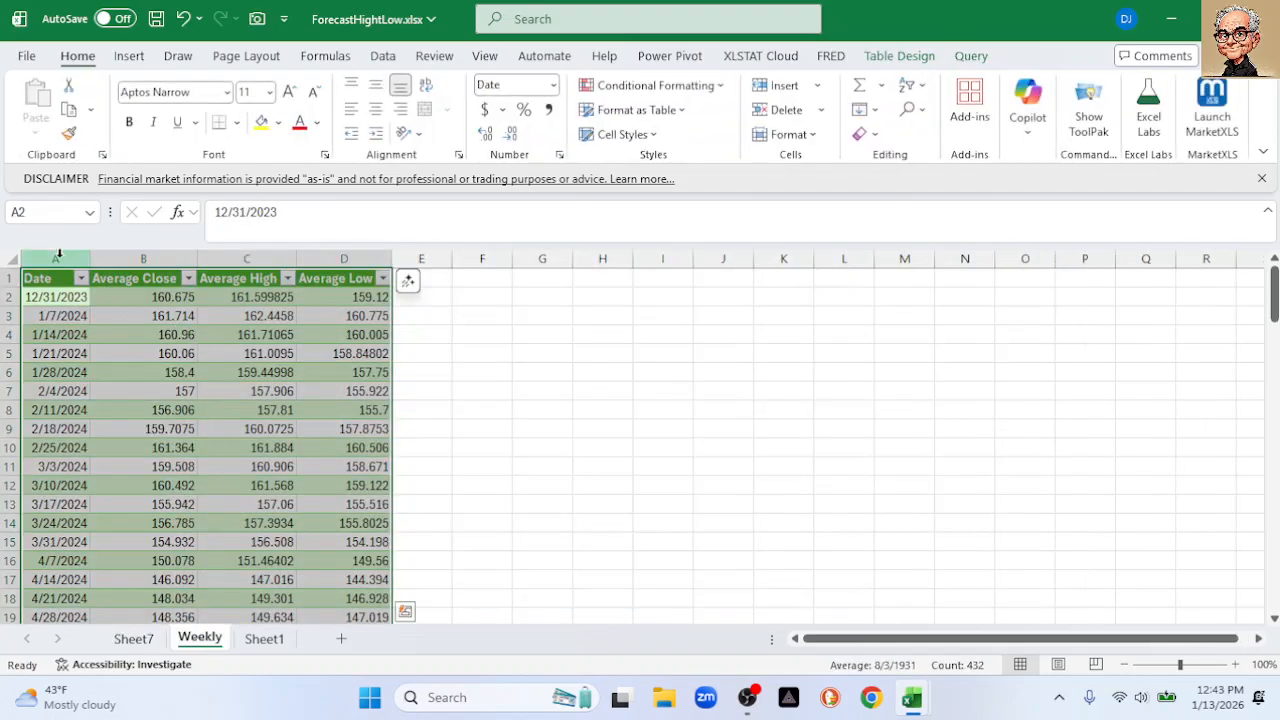
After a quick look at Sheet7, select Date column A on the Weekly sheet
left_click(58, 258)
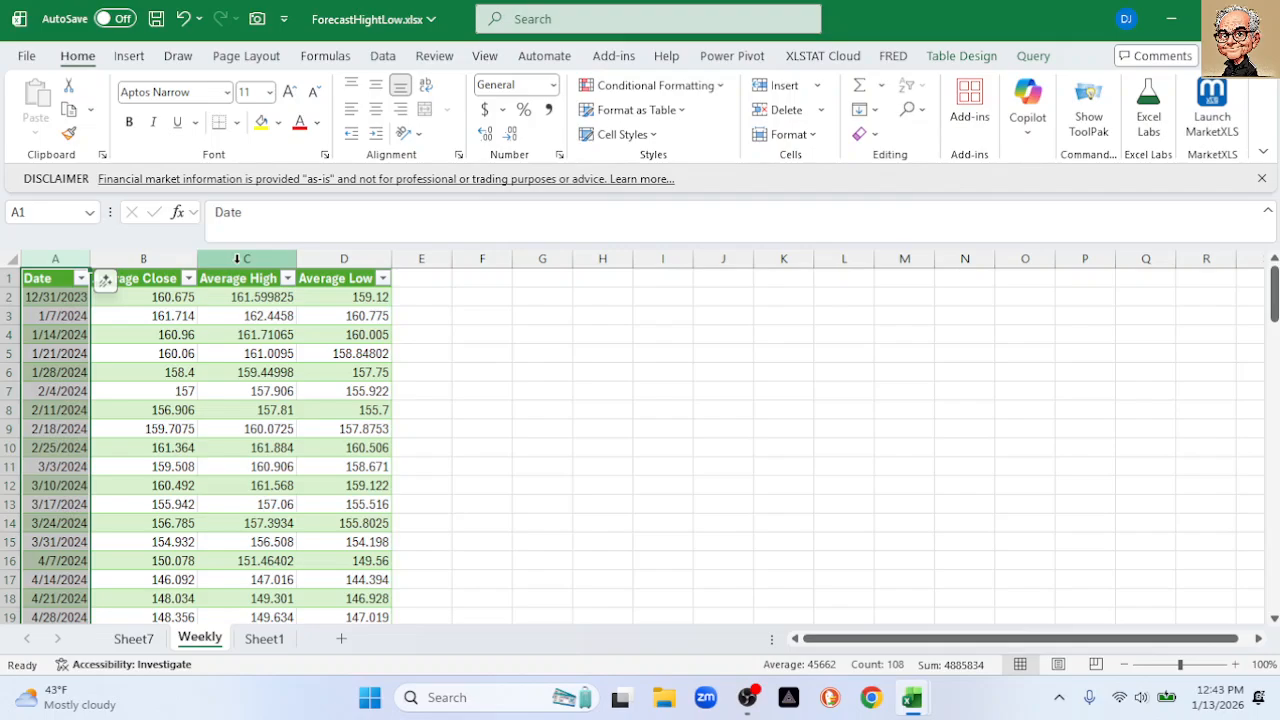
left_click(138, 641)
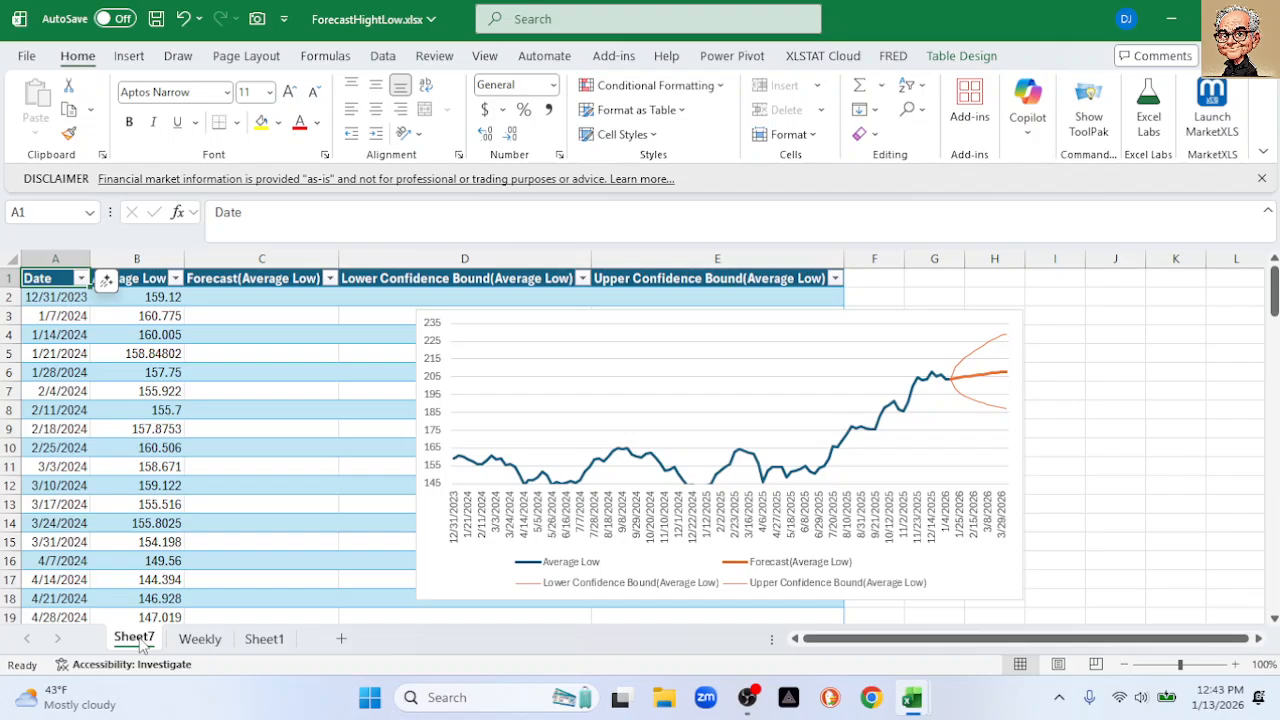
left_click(200, 640)
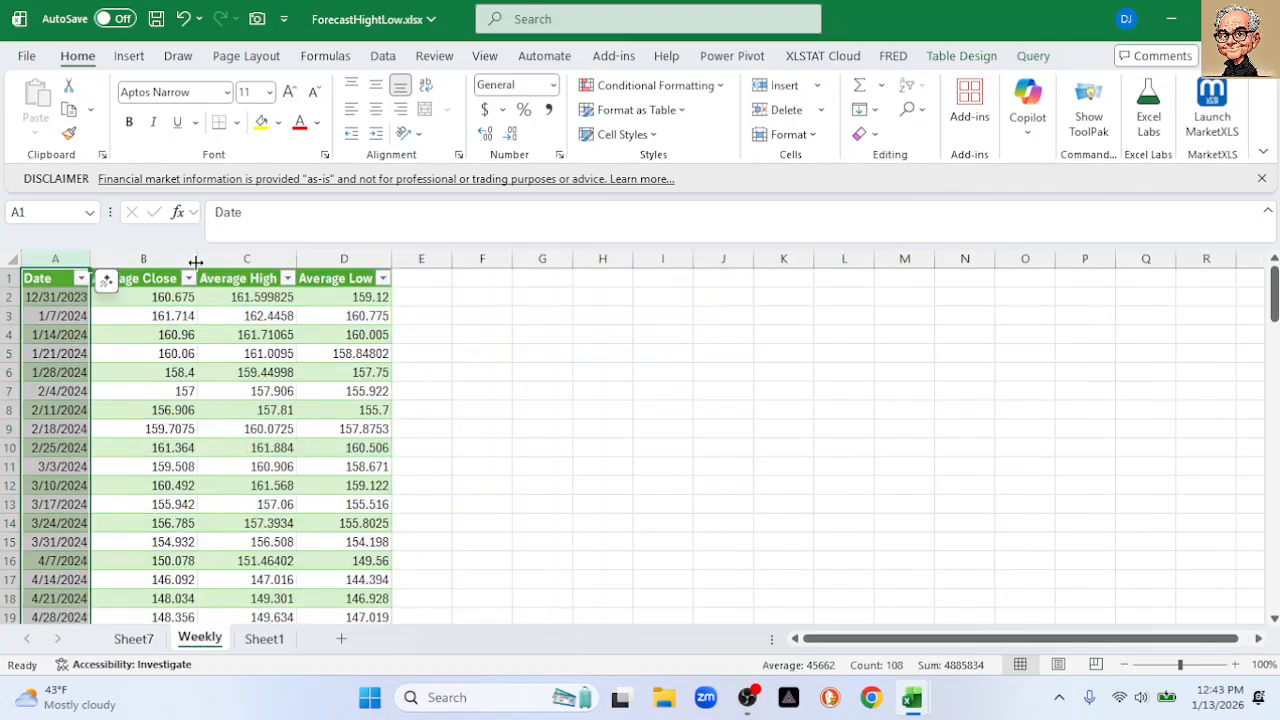
left_click(465, 330)
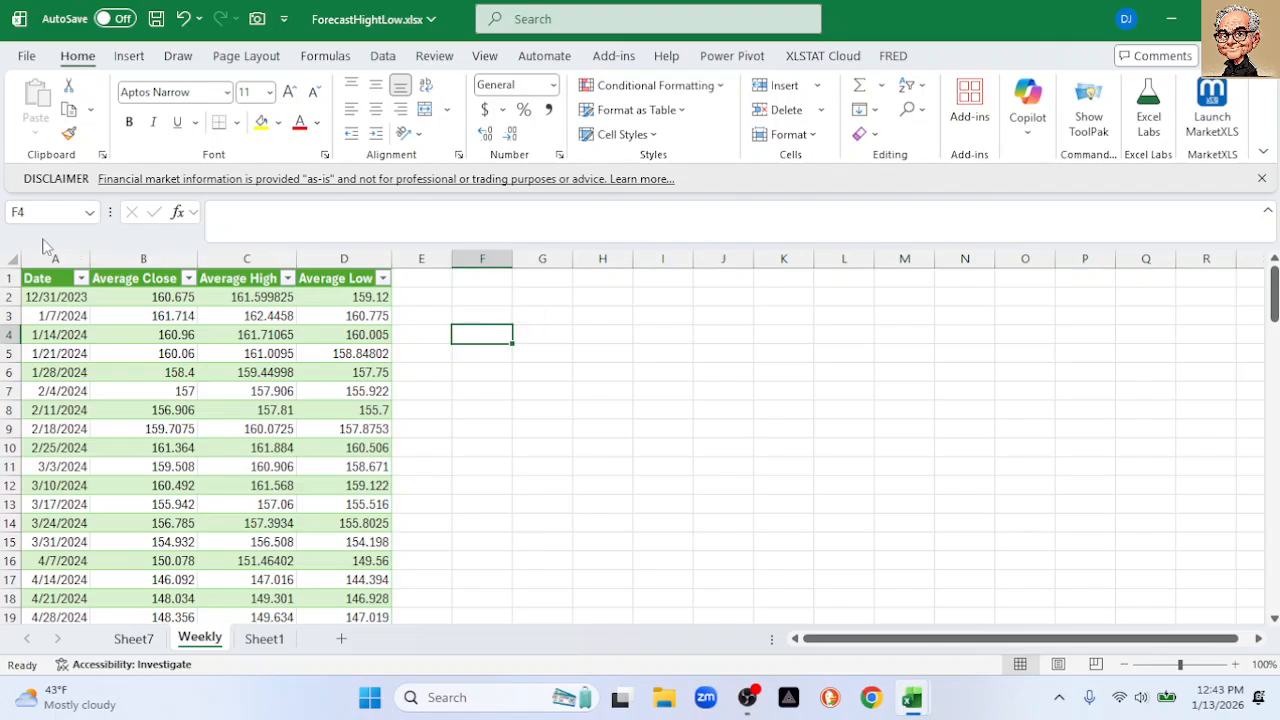
left_click(55, 258)
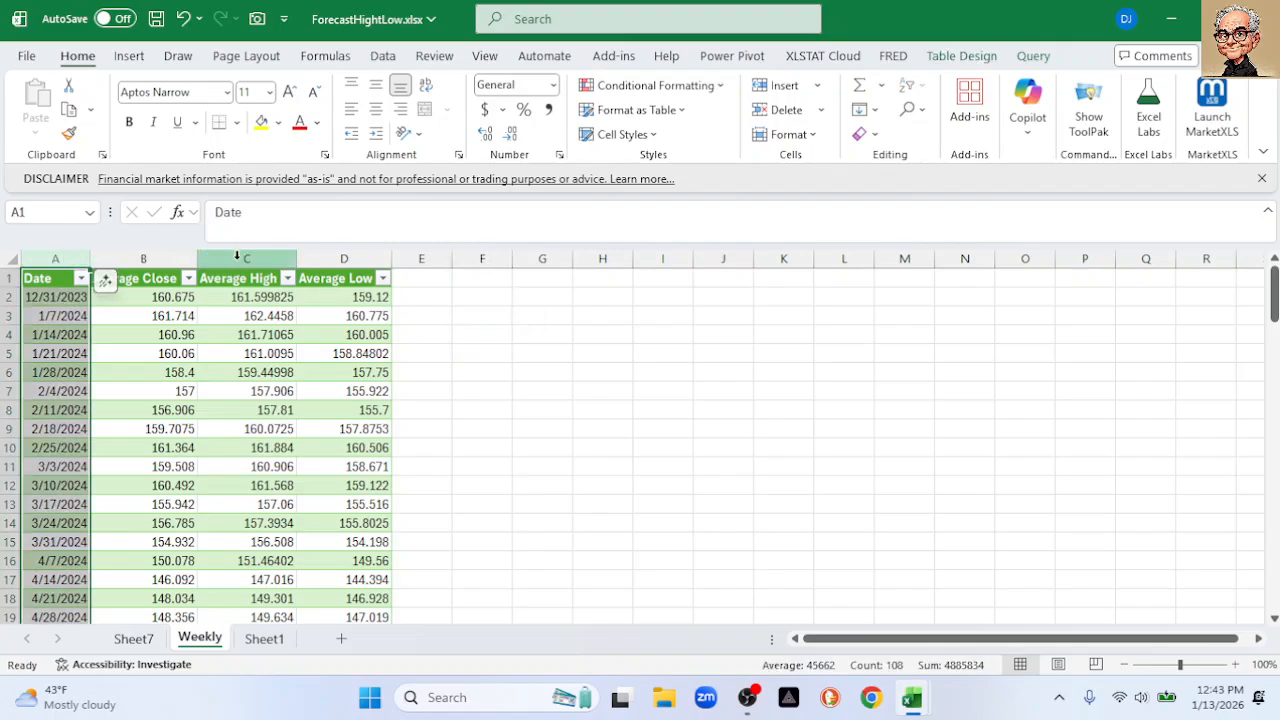
Add Average Close column B and start a Forecast Sheet ending 3/31/2026
left_click(154, 260, "ctrl")
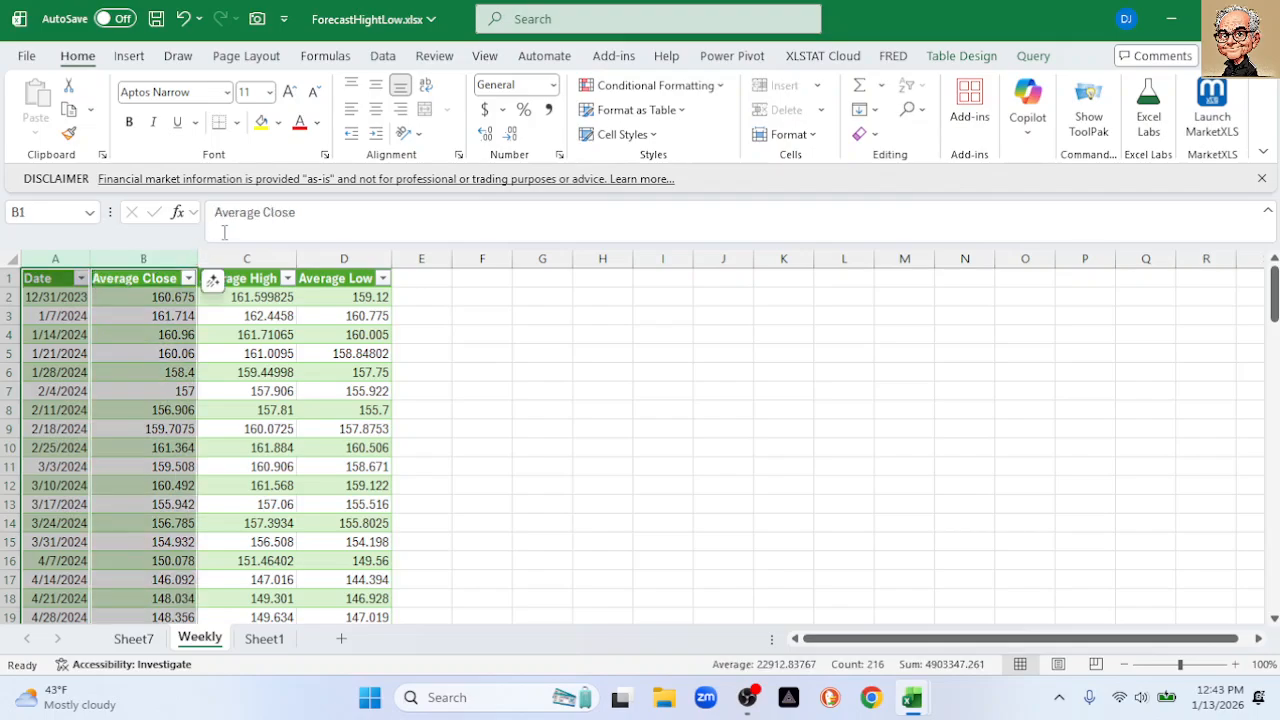
left_click(388, 58)
left_click(1017, 118)
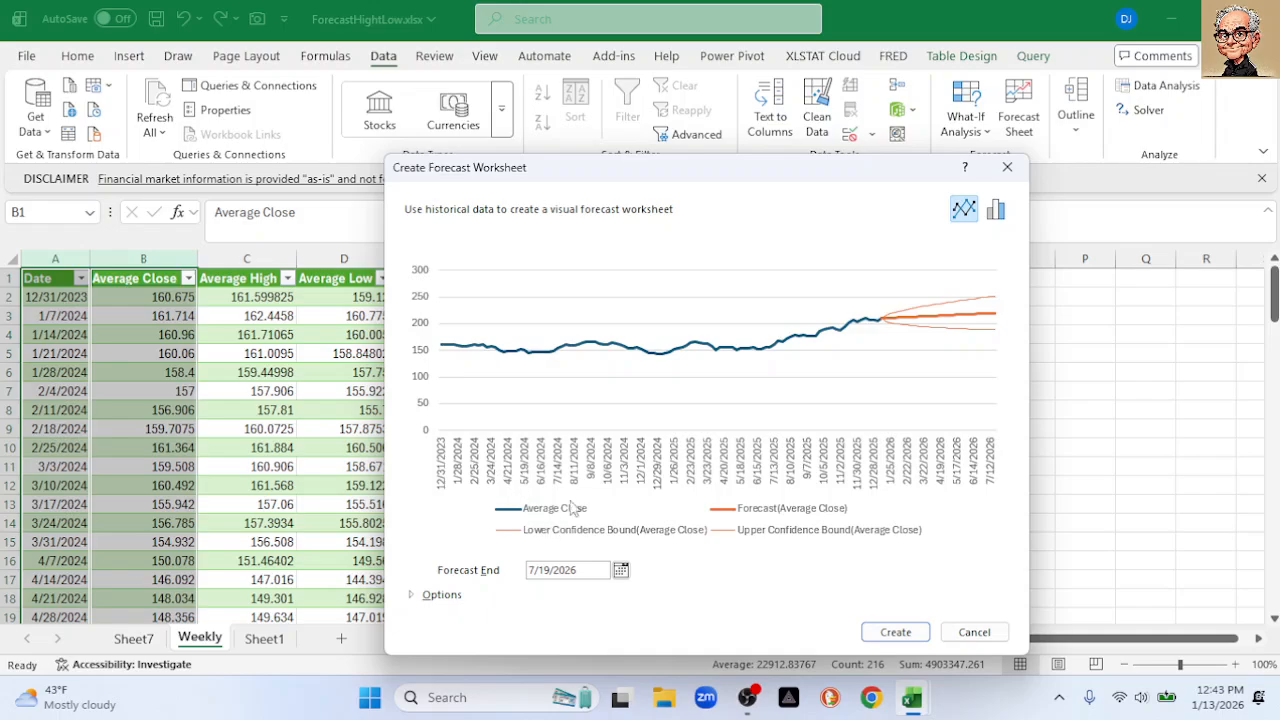
left_click_drag(655, 190, 667, 127)
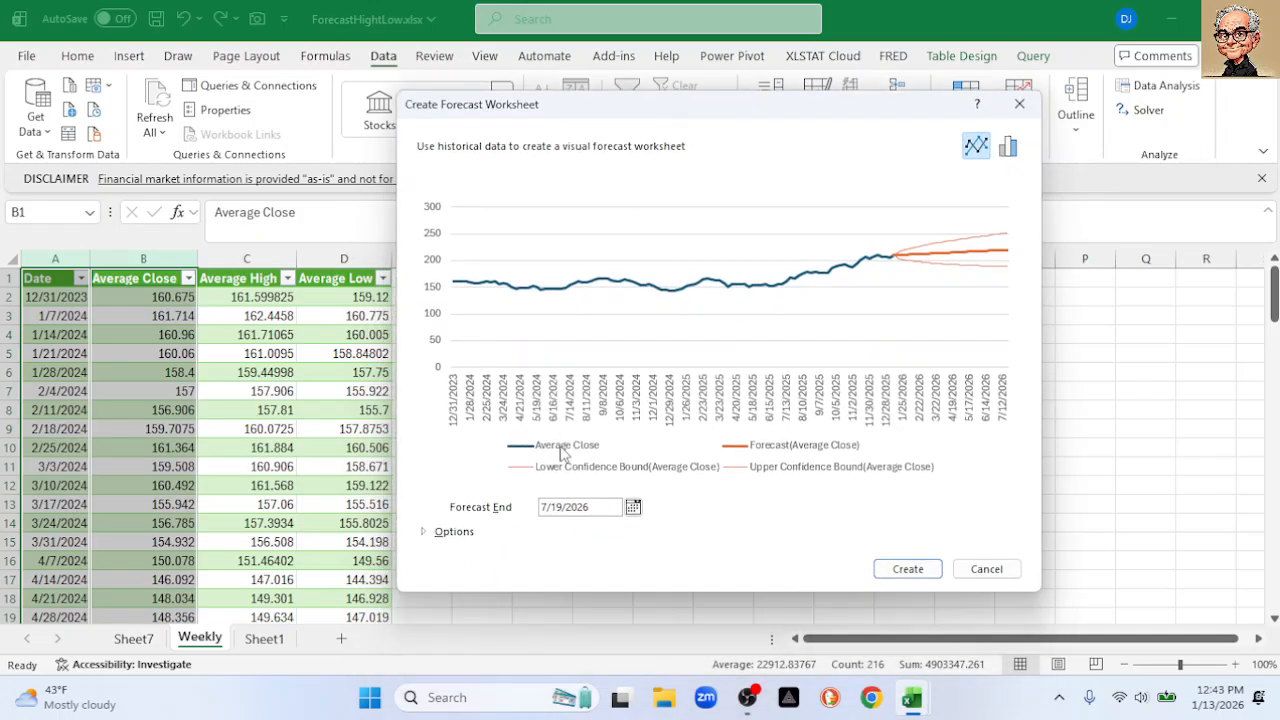
left_click(636, 507)
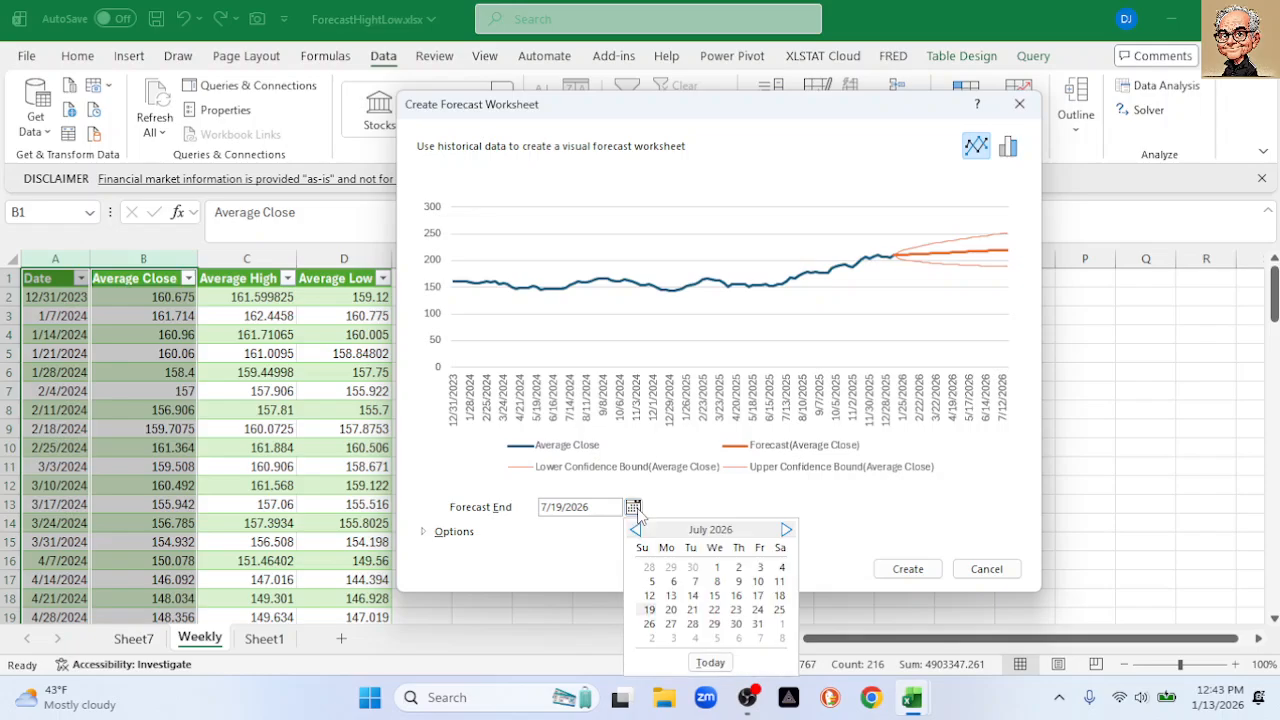
left_click(634, 530)
left_click(634, 530)
left_click(634, 530)
left_click(635, 530)
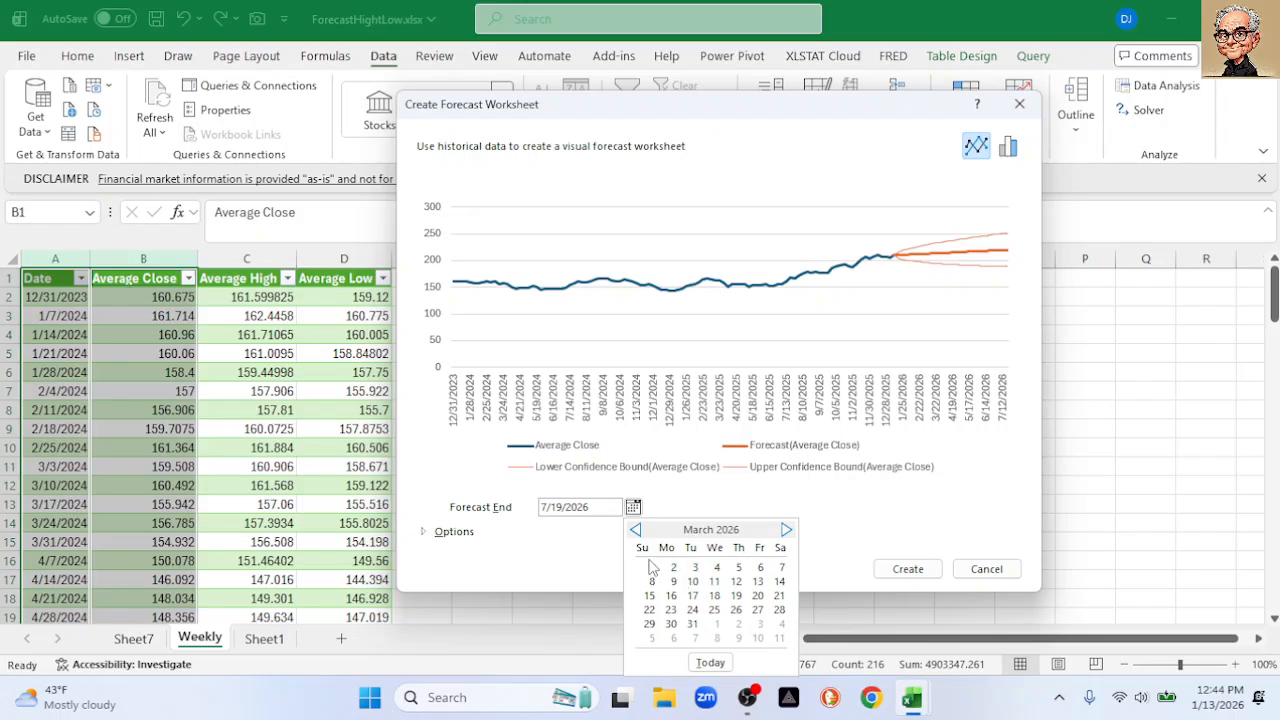
left_click(691, 624)
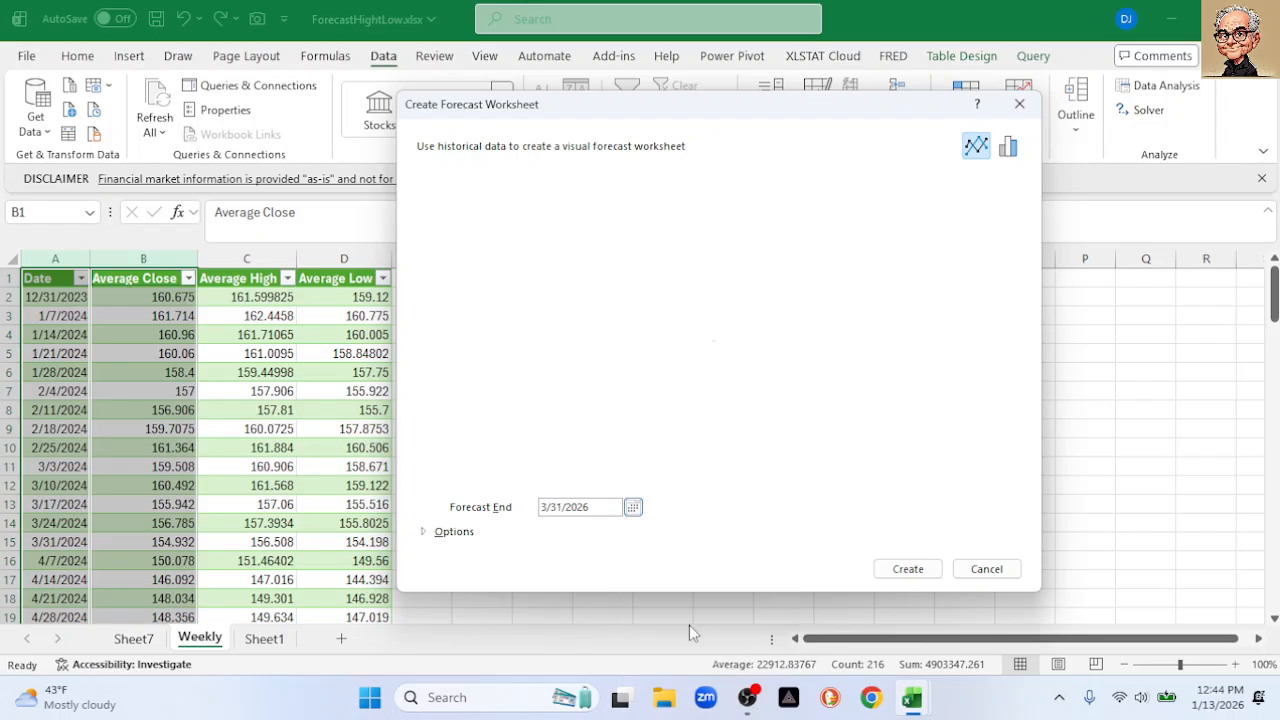
Expand Options and create the Average Close forecast sheet
left_click(426, 532)
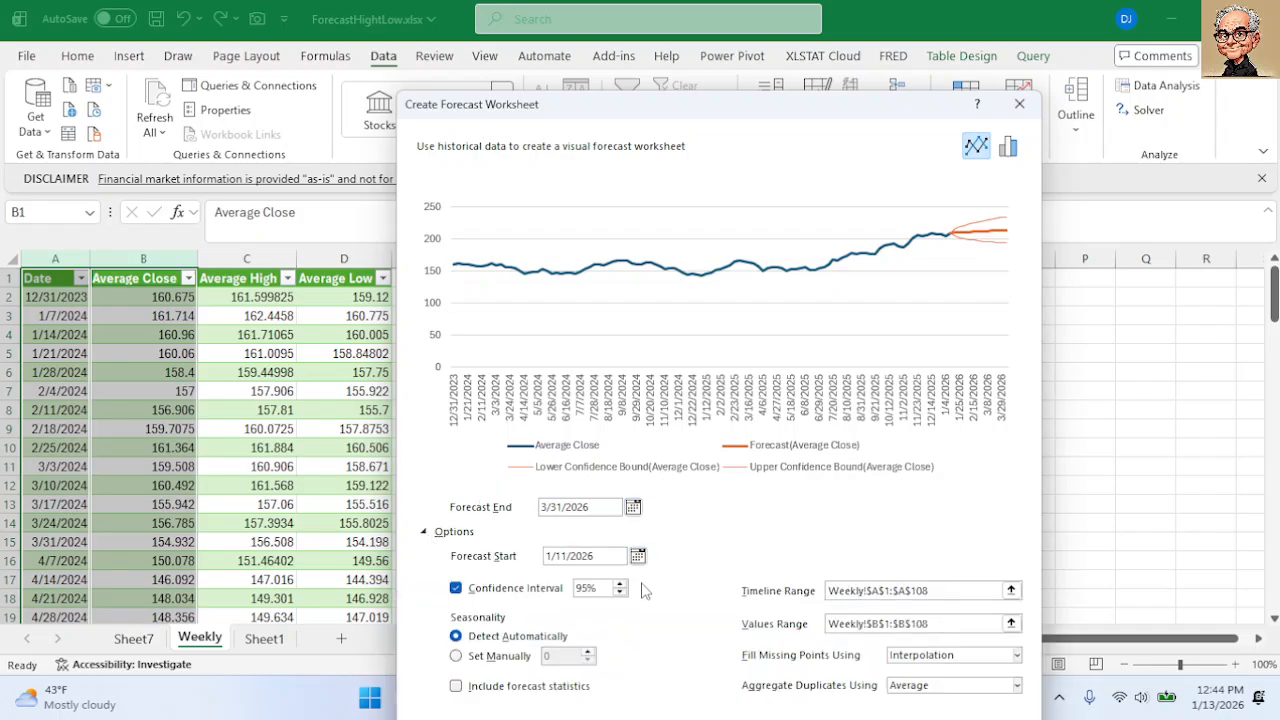
left_click_drag(731, 110, 728, 62)
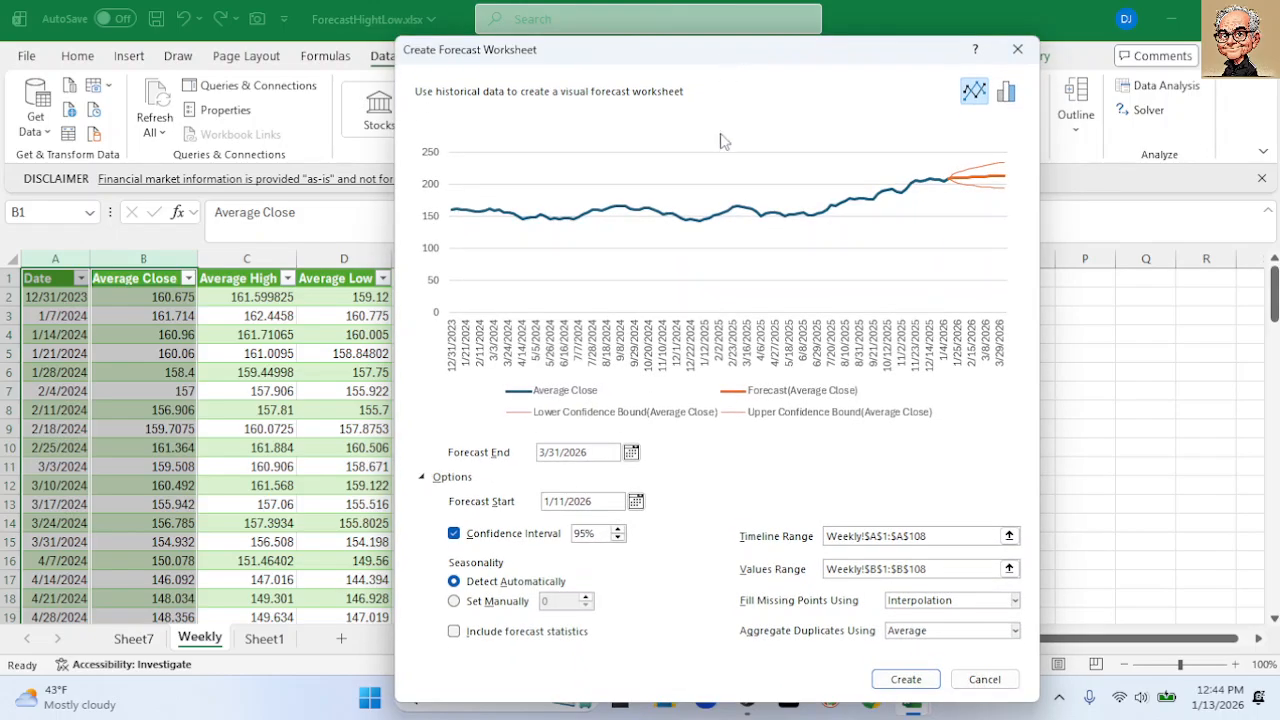
left_click(904, 679)
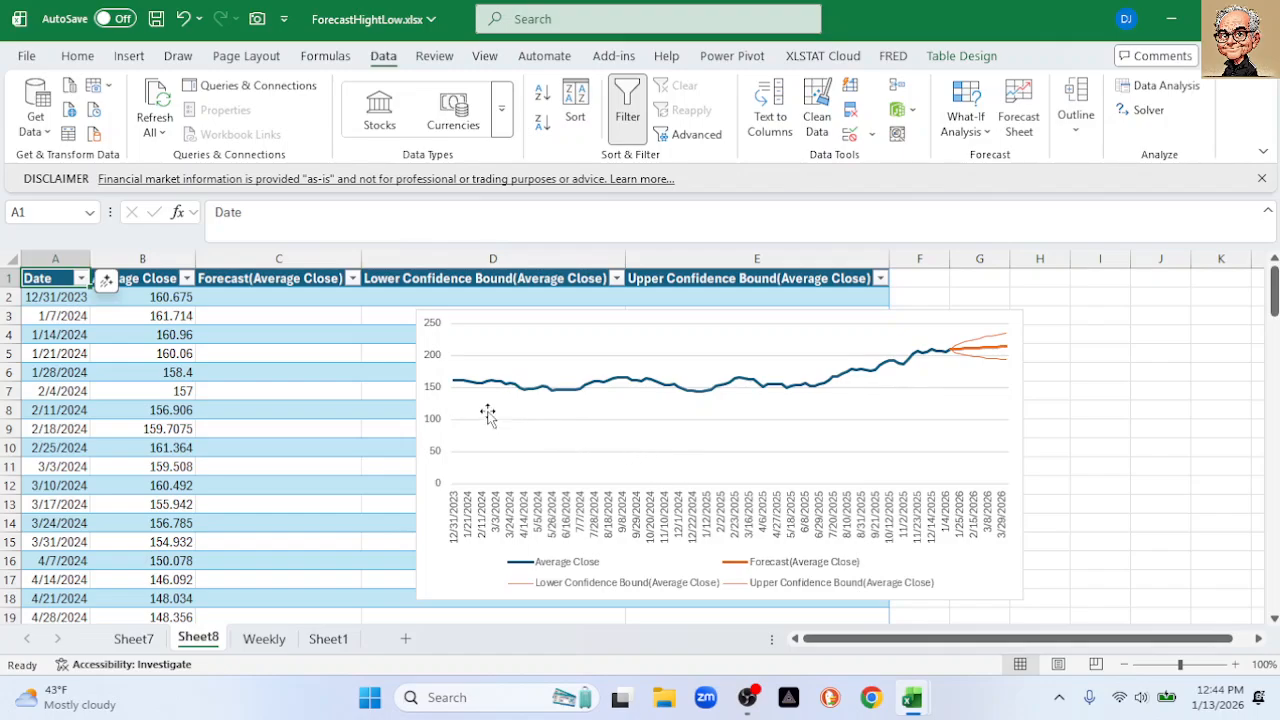
Set the Average Close chart's vertical axis minimum to 145
left_click(436, 398)
double_click(436, 398)
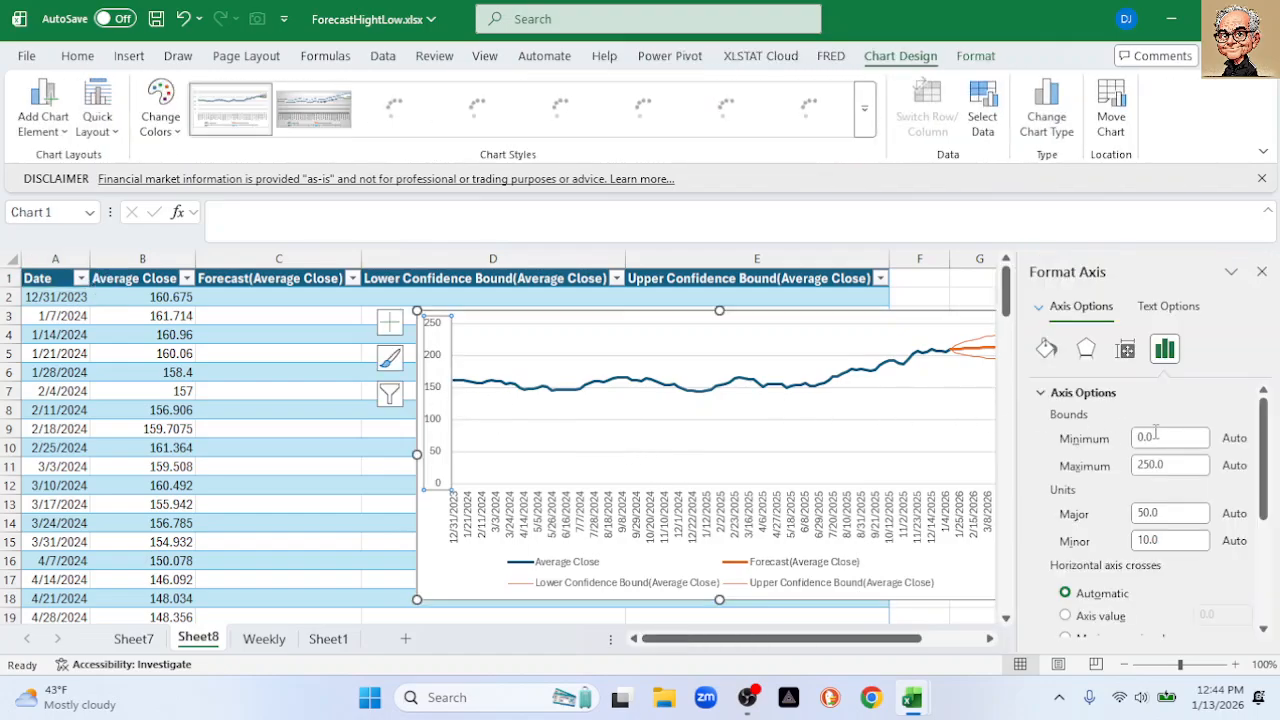
type("145")
key("Return")
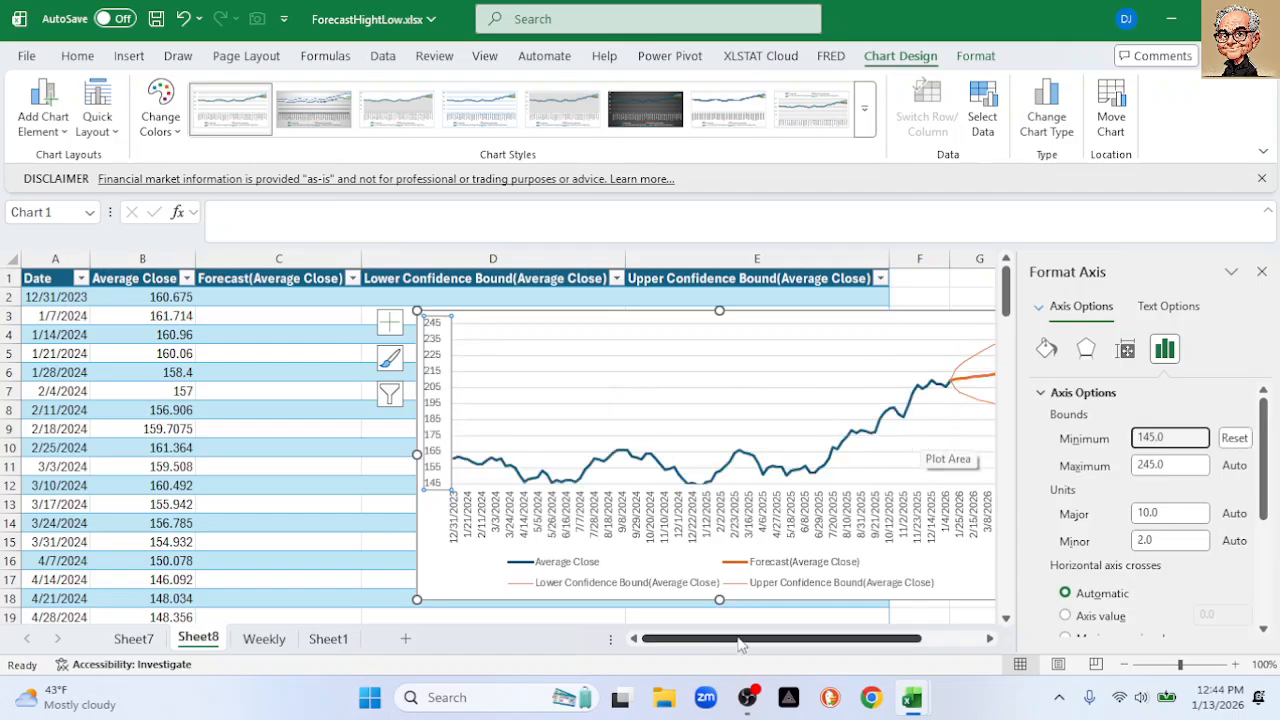
Rename Sheet8 to Close and Sheet7 to Low, then return to Weekly
double_click(197, 637)
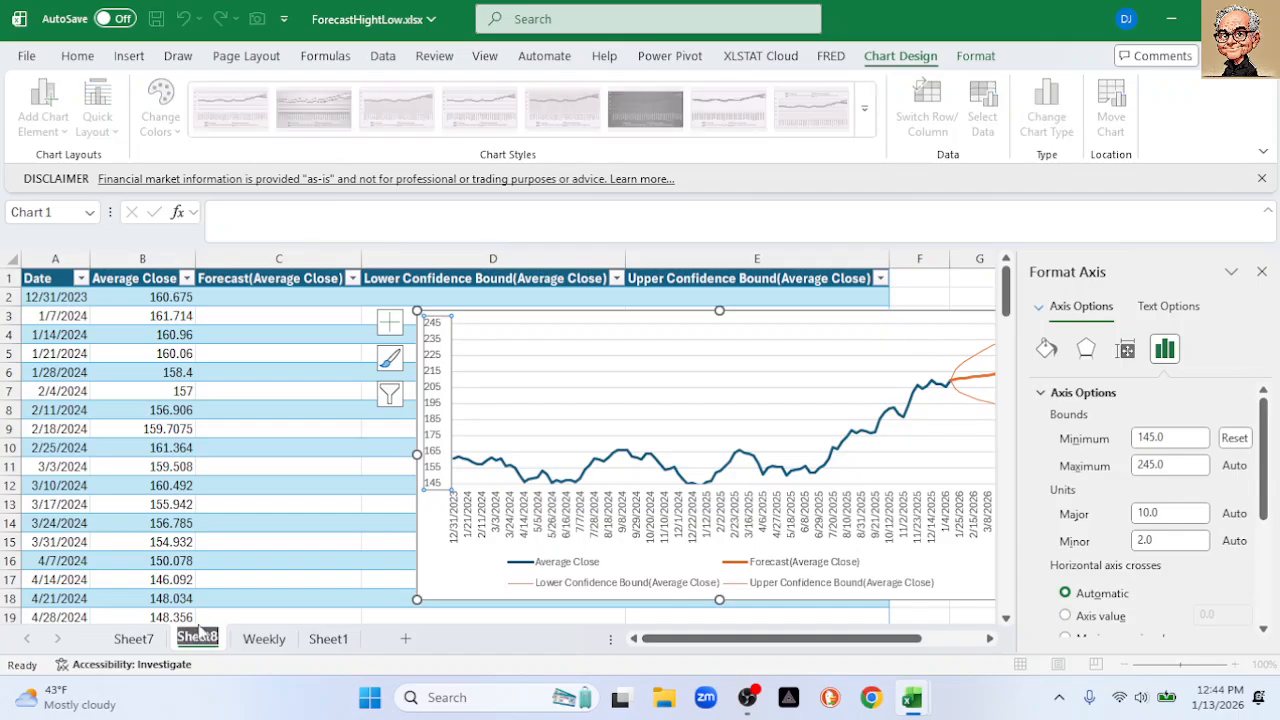
type("Close")
key("Return")
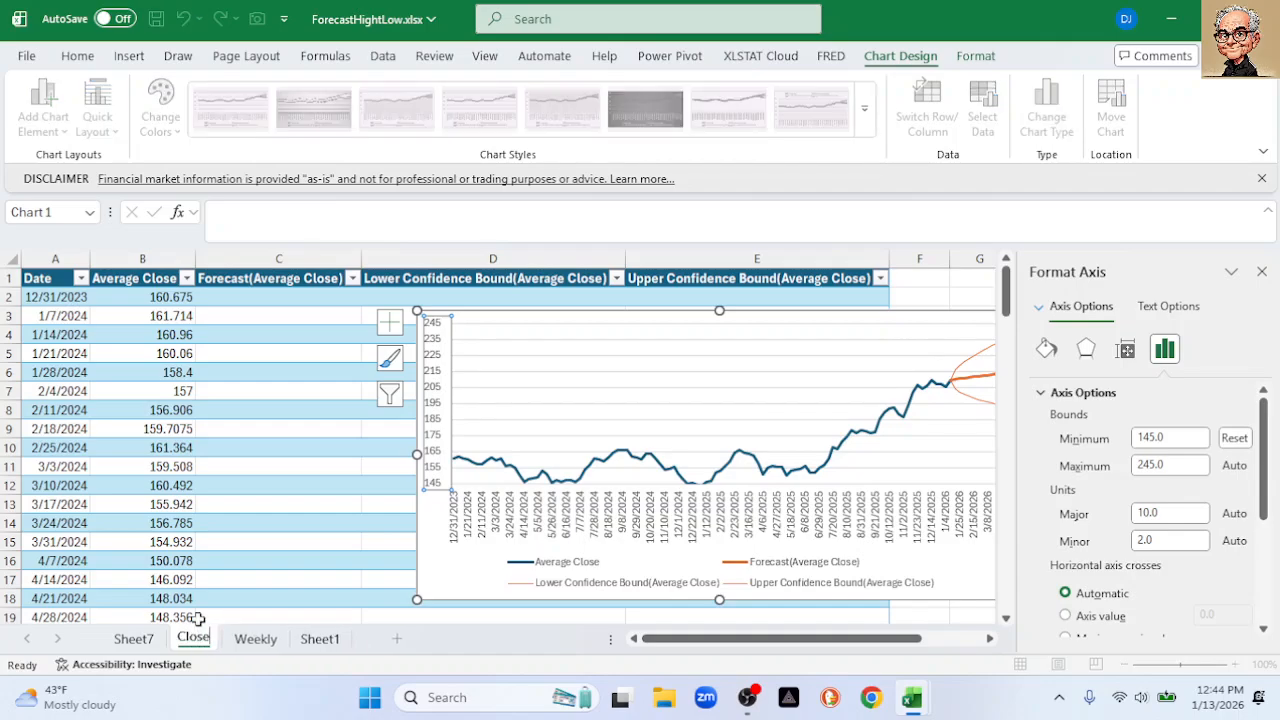
left_click(138, 640)
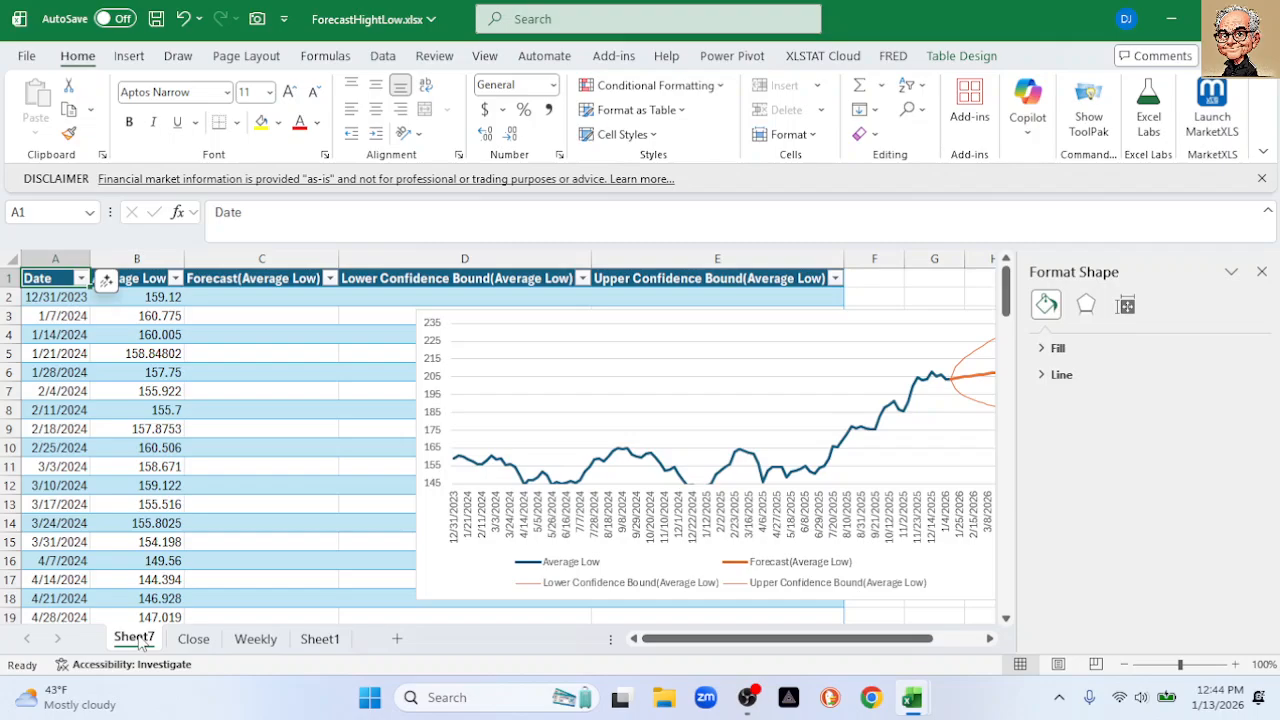
double_click(133, 638)
type("Low")
key("Return")
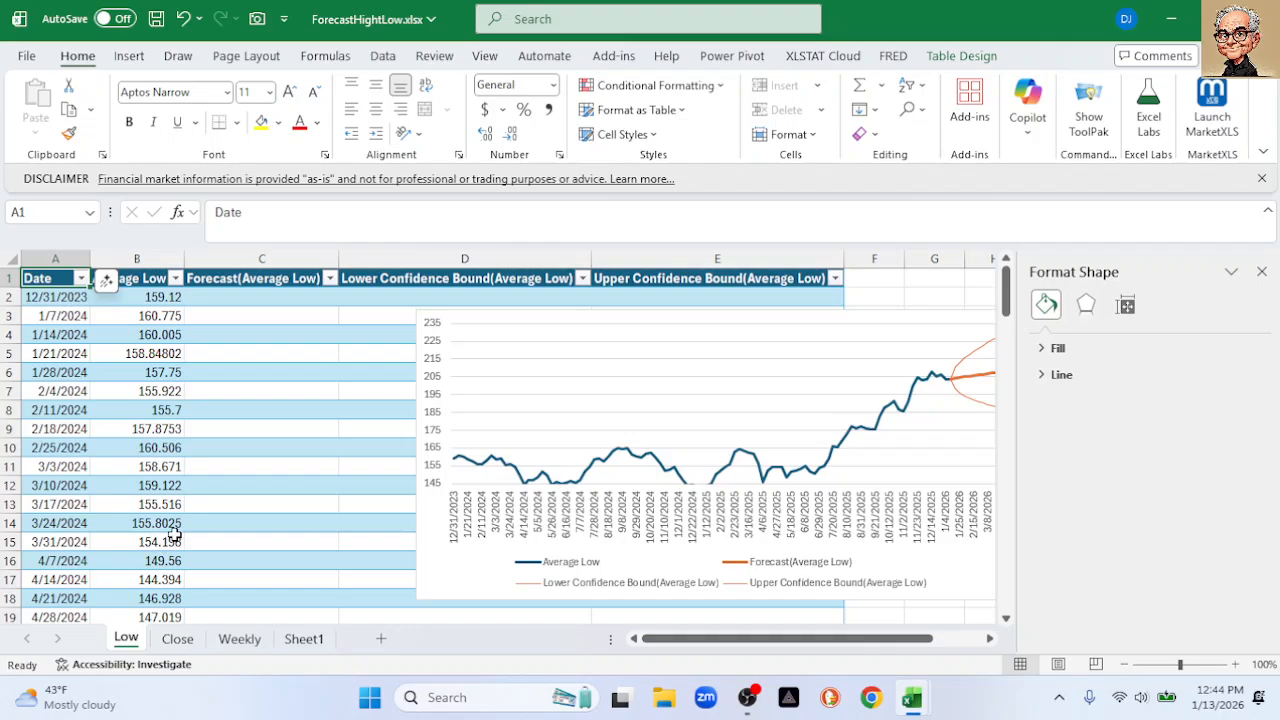
left_click(190, 645)
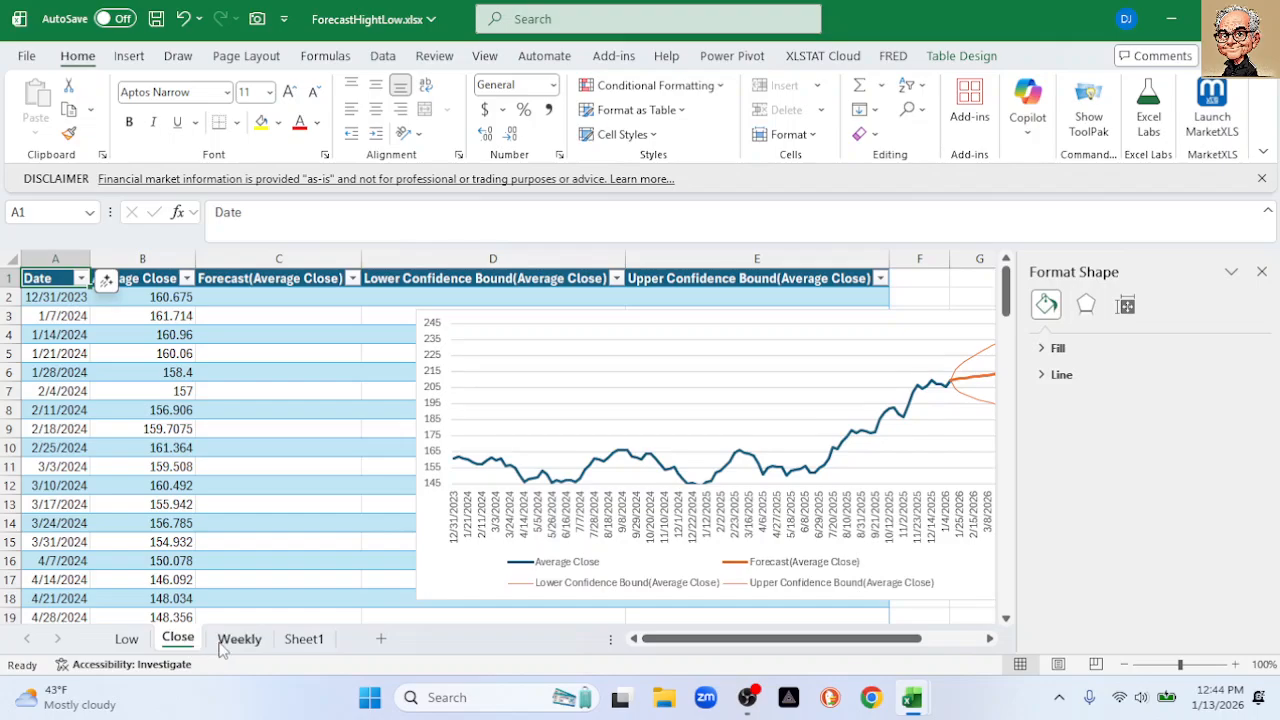
left_click(230, 642)
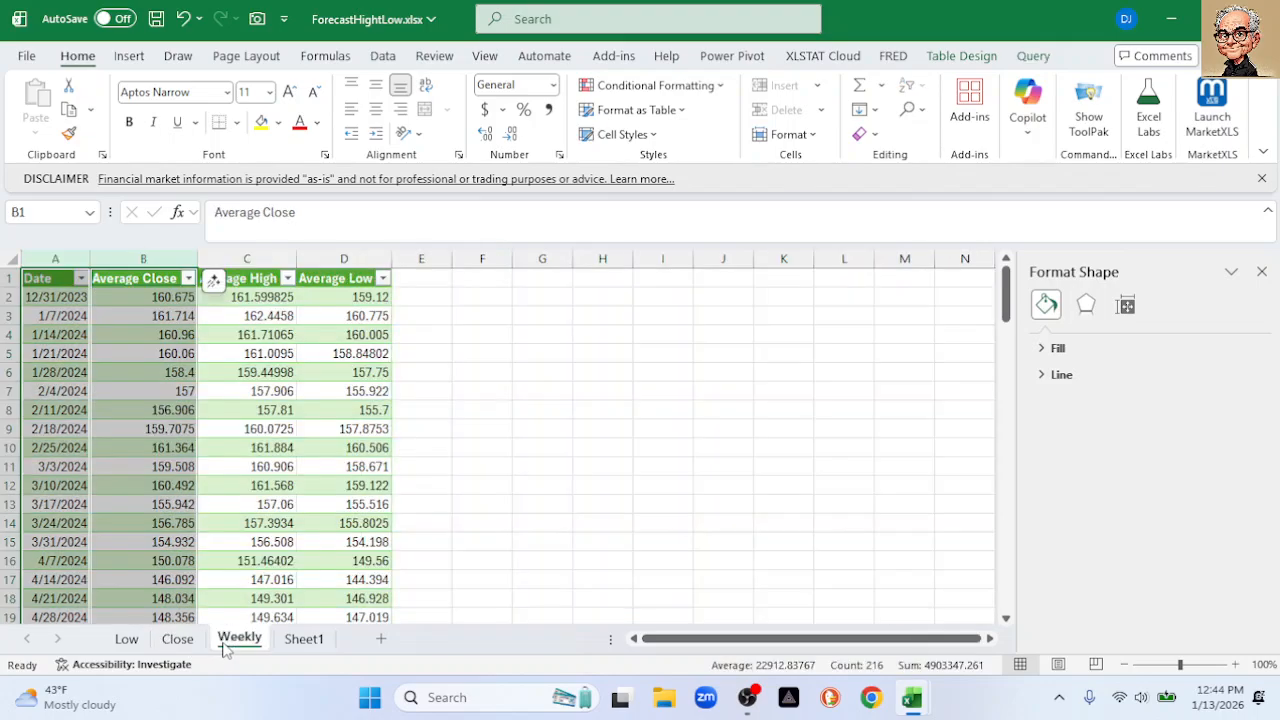
Select the Date and Average High columns and start a Forecast Sheet
left_click(55, 258)
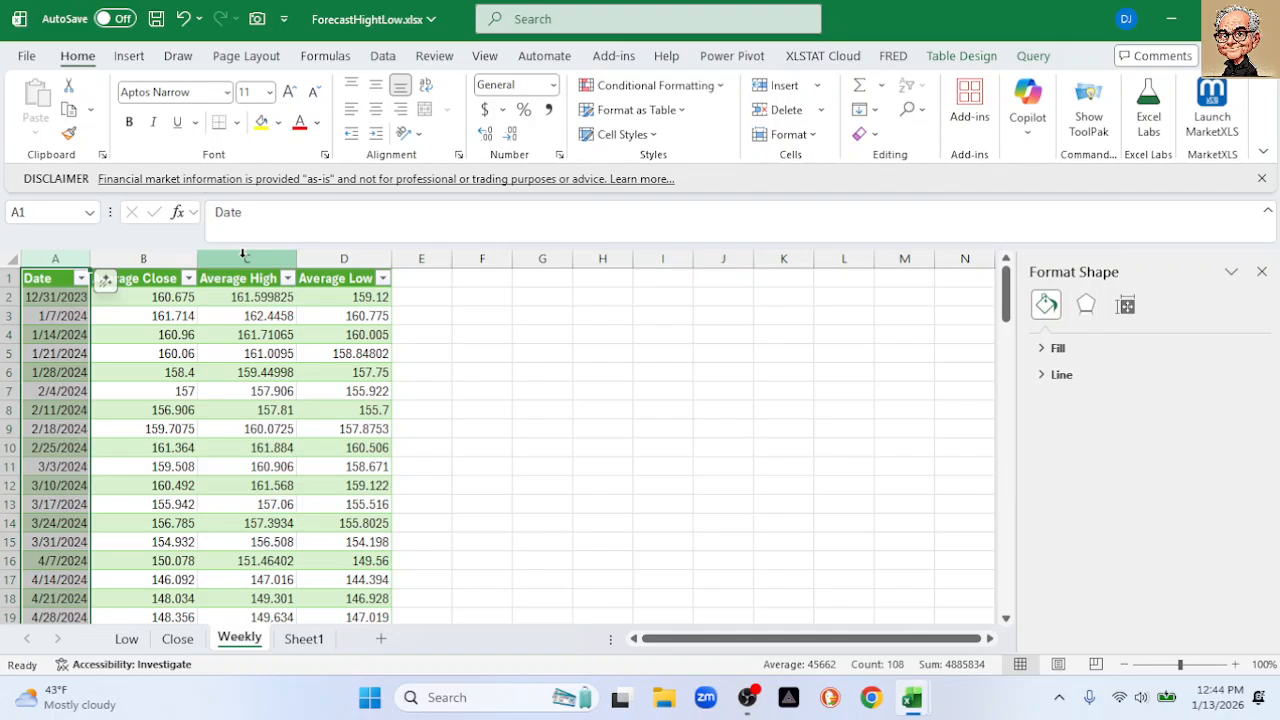
left_click(243, 258, "ctrl")
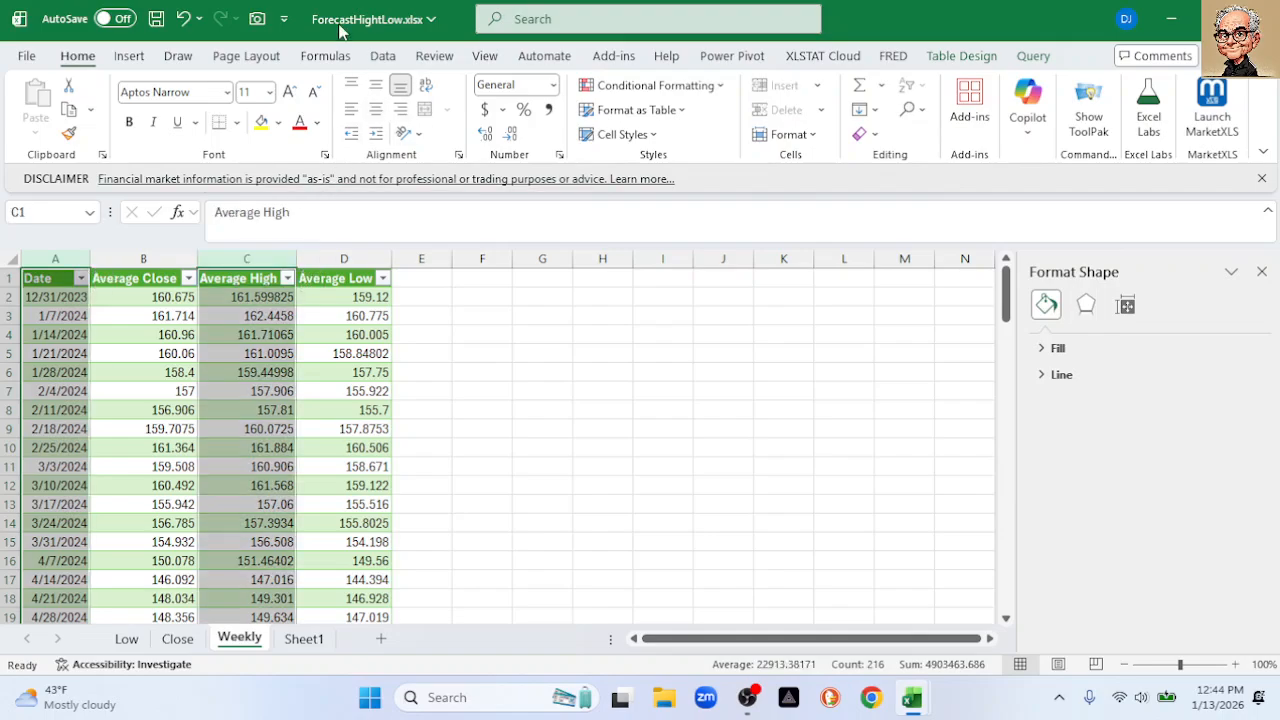
left_click(383, 55)
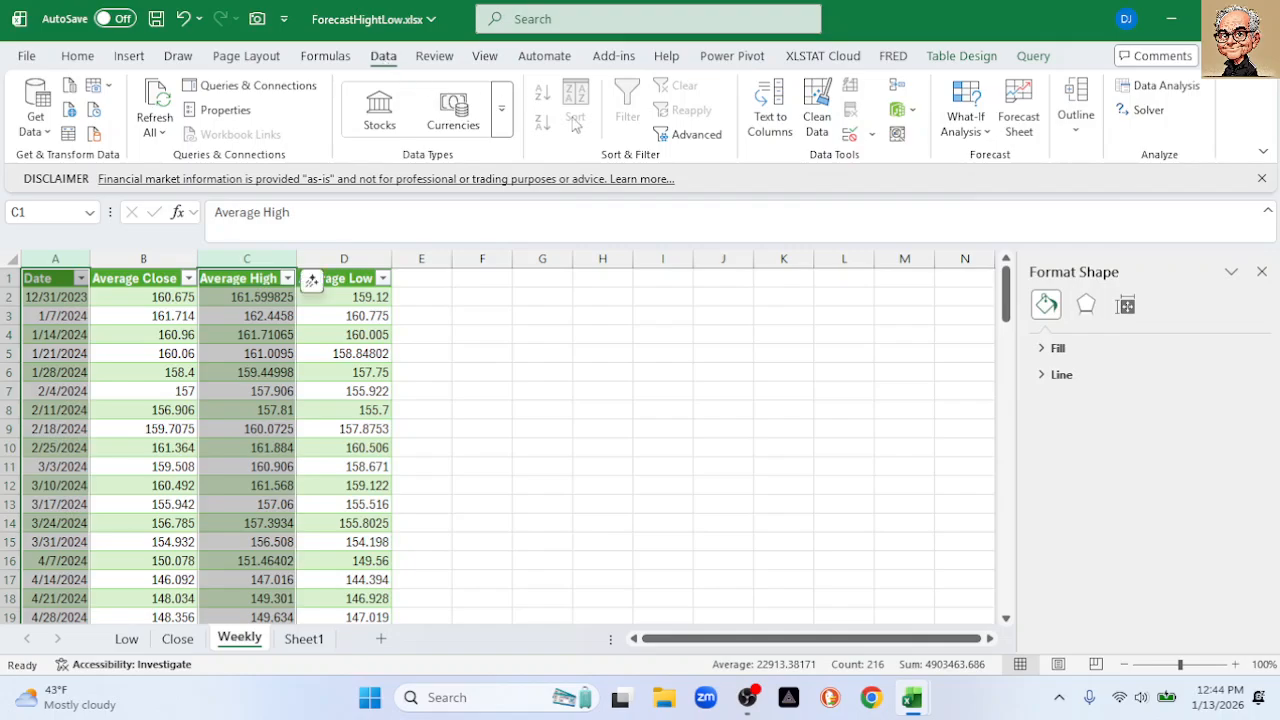
left_click(1014, 115)
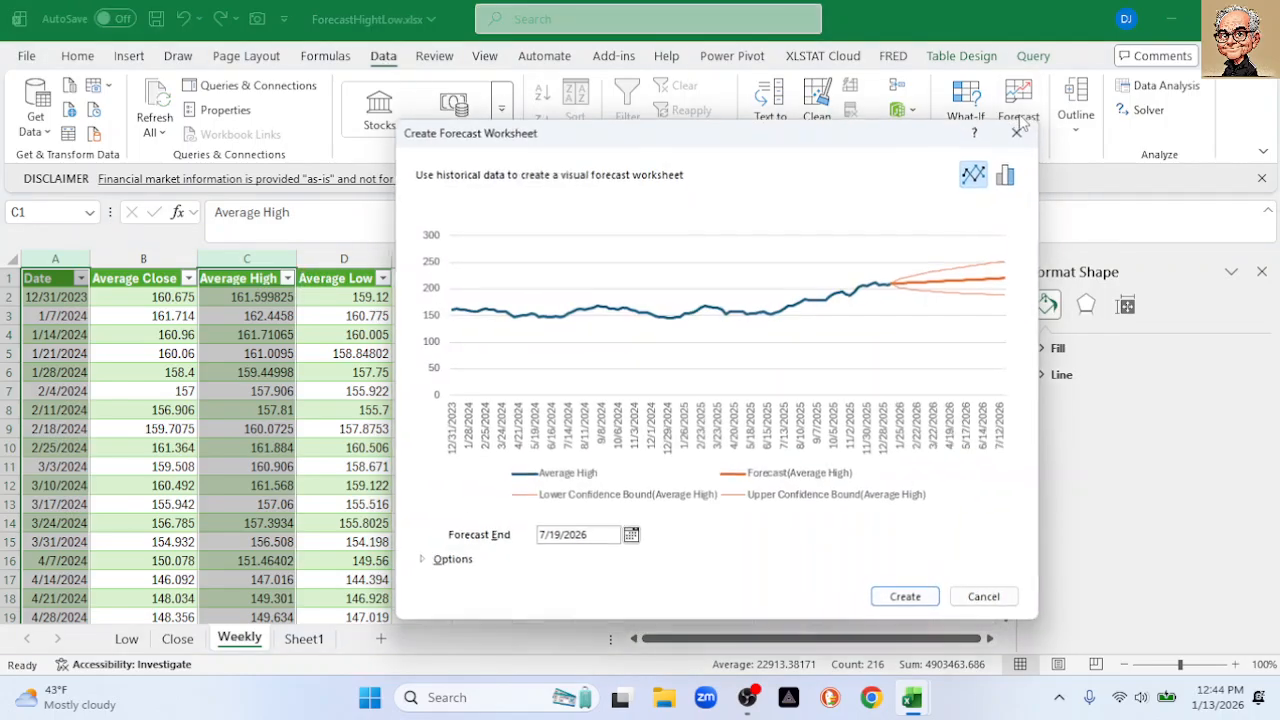
Set Forecast End to 3/31/2026, expand Options, and create the forecast worksheet
left_click(631, 537)
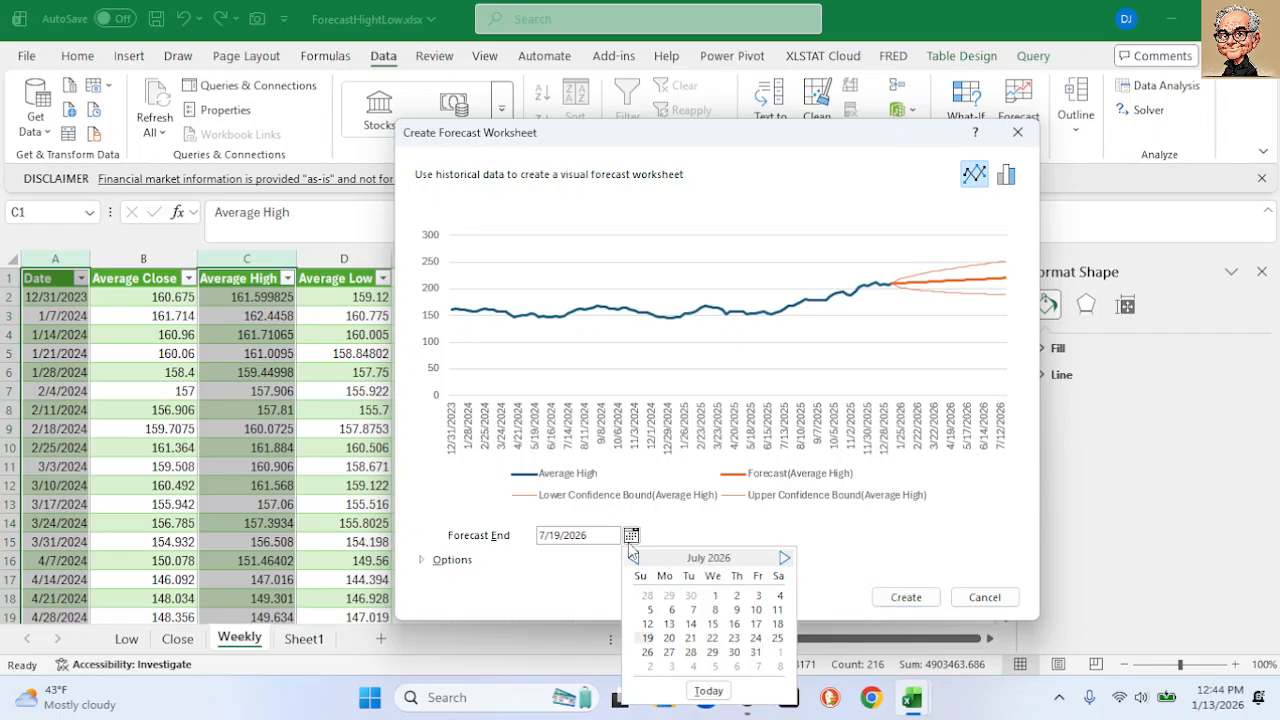
left_click(633, 558)
left_click(633, 558)
left_click(633, 558)
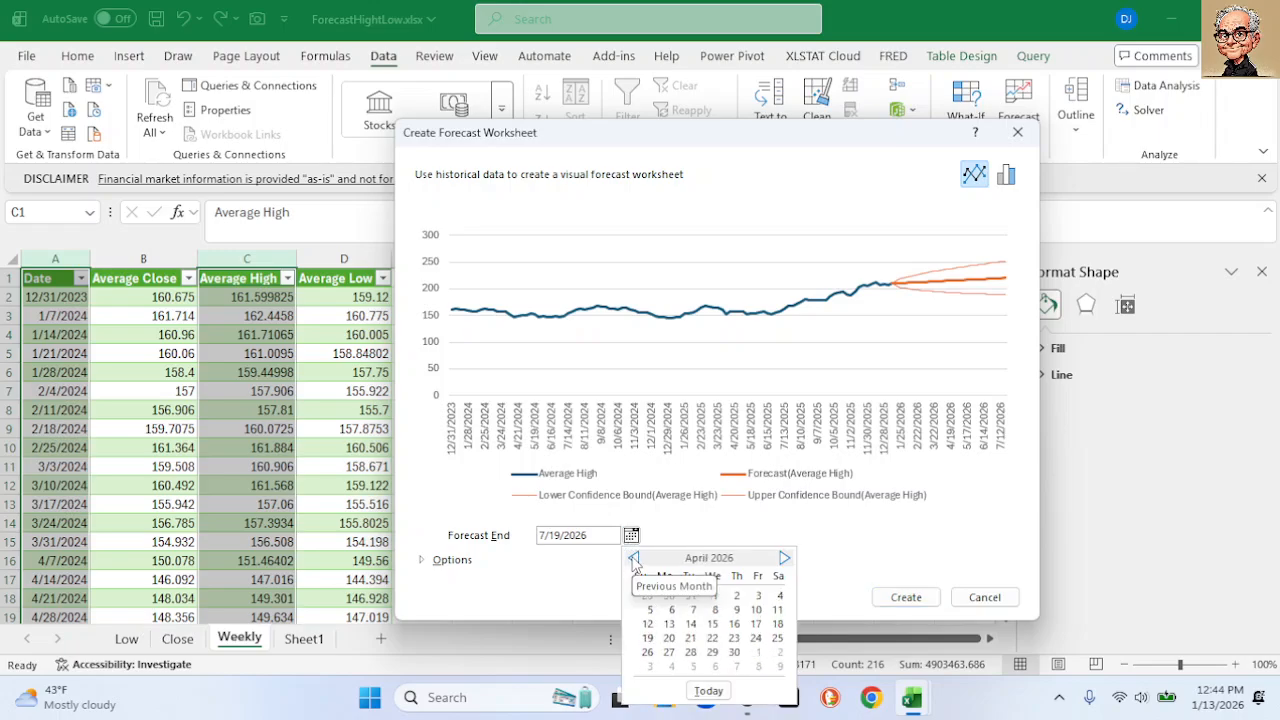
left_click(633, 558)
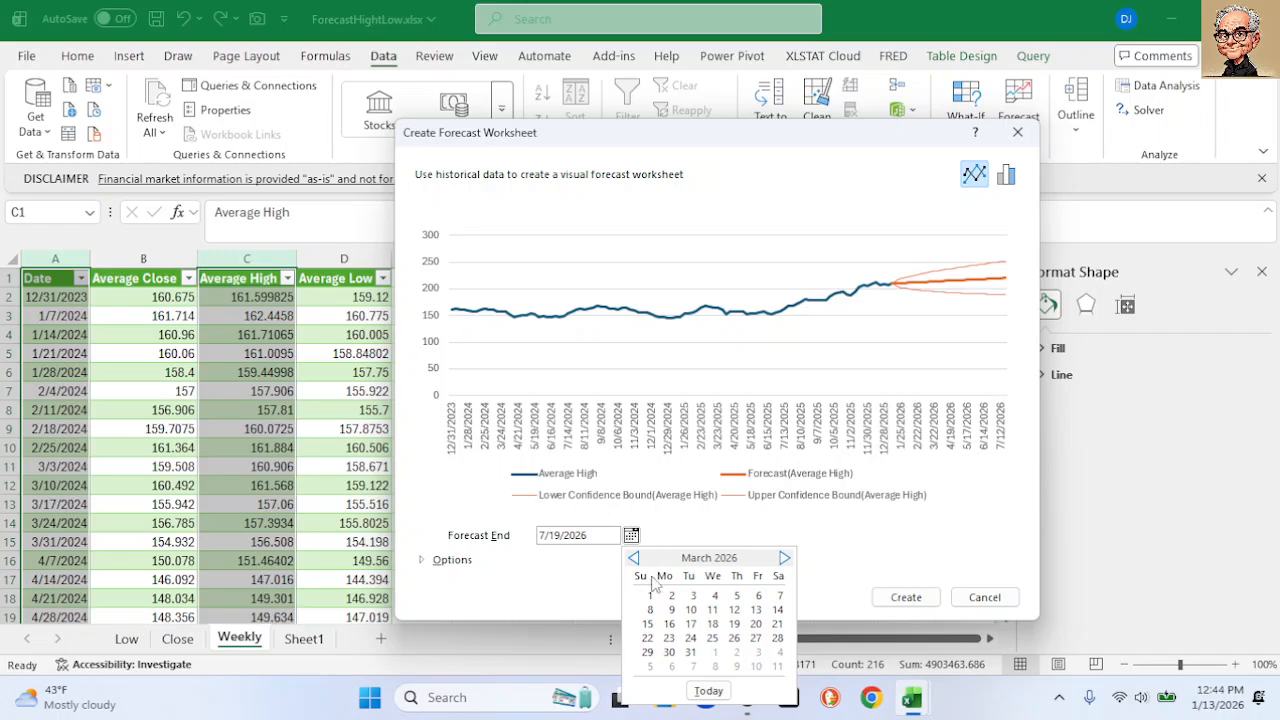
left_click(690, 652)
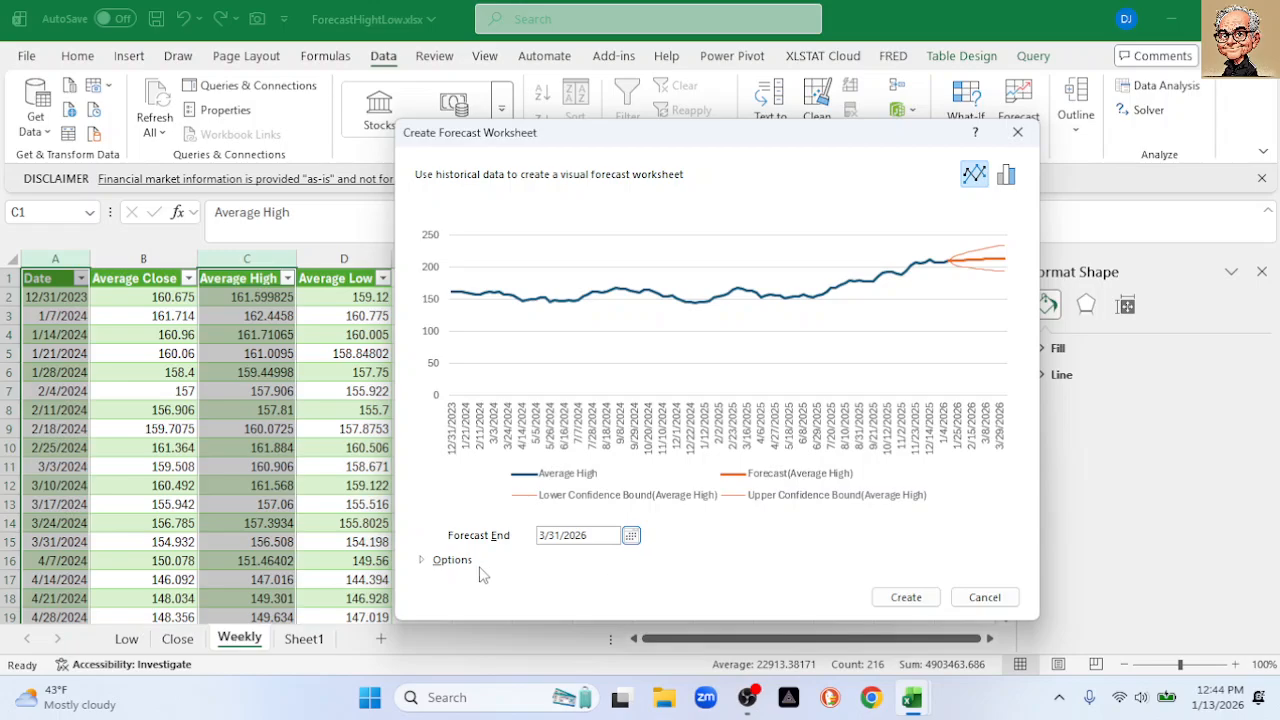
left_click(423, 561)
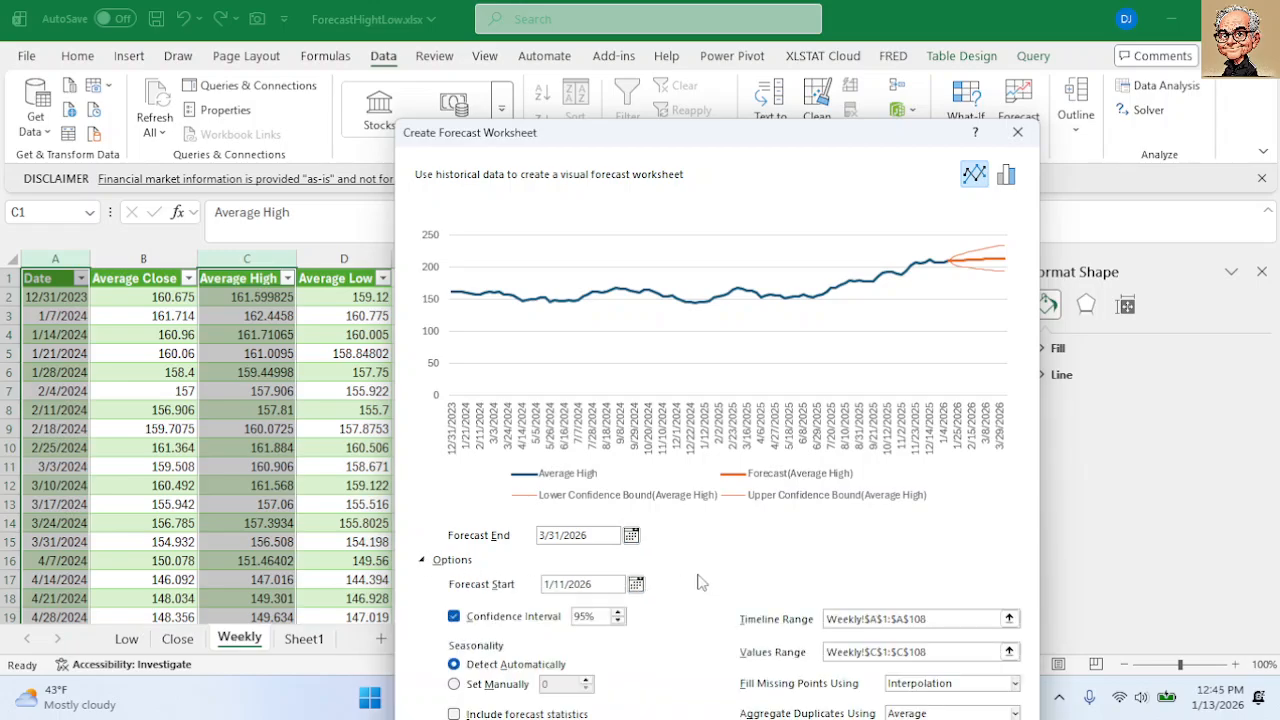
left_click_drag(732, 137, 748, 76)
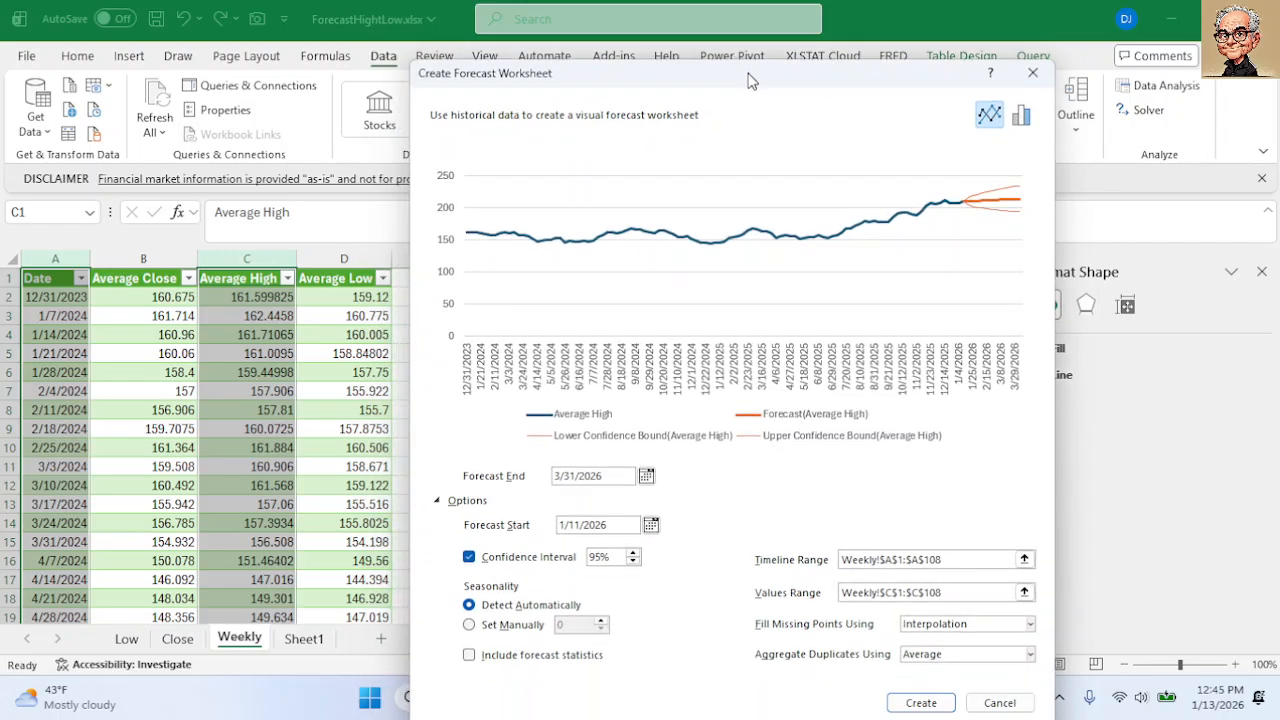
left_click(921, 703)
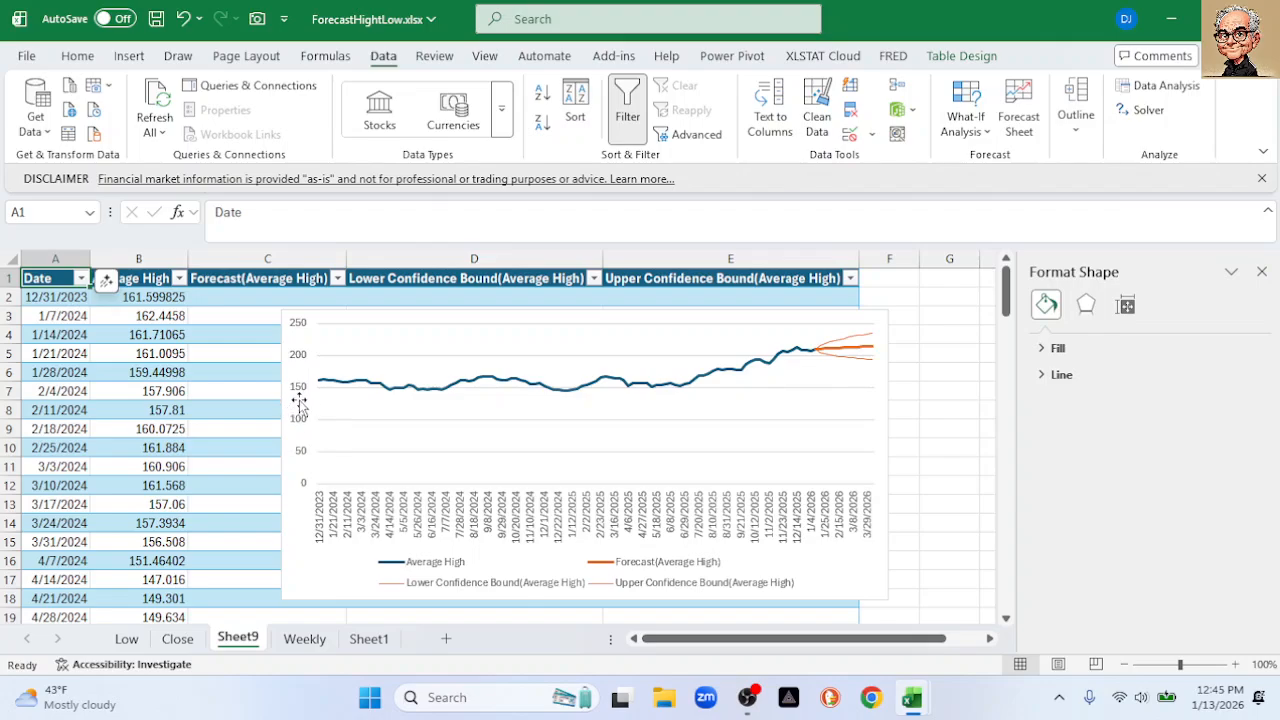
Set the Sheet9 chart's vertical axis minimum to 145, then return to the Weekly sheet
left_click(303, 395)
left_click(303, 395)
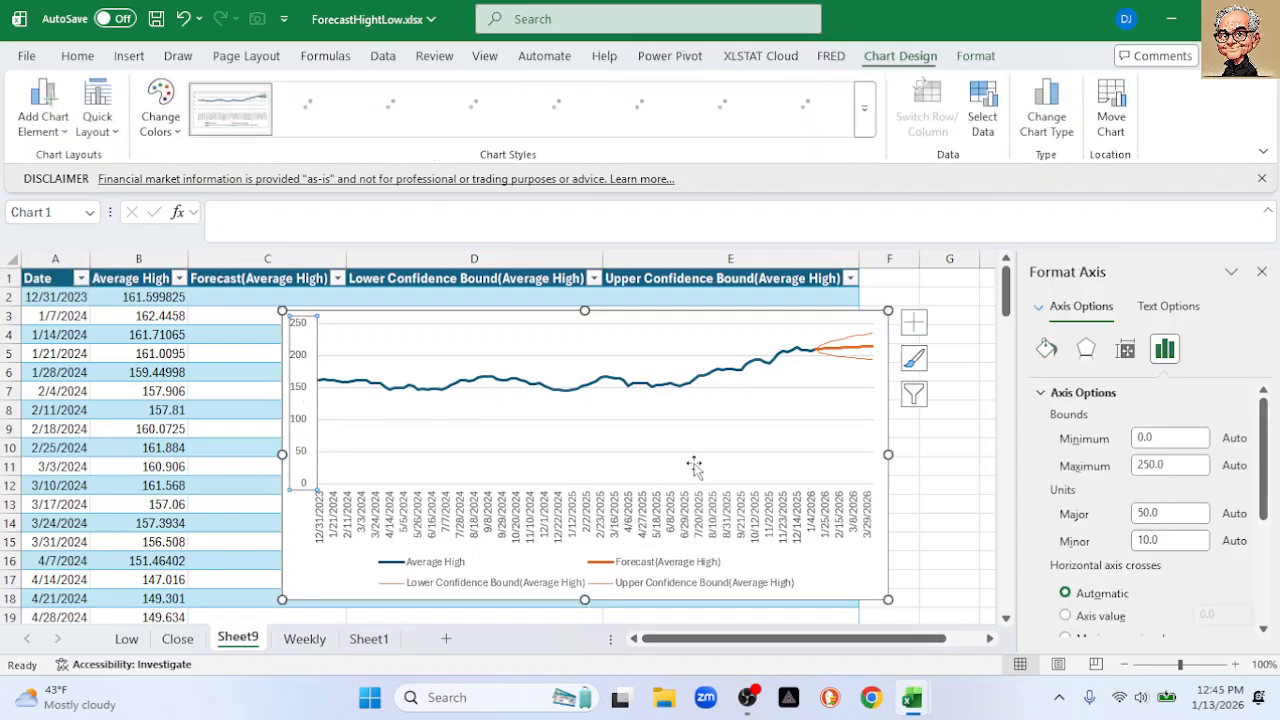
left_click(1150, 438)
type("145")
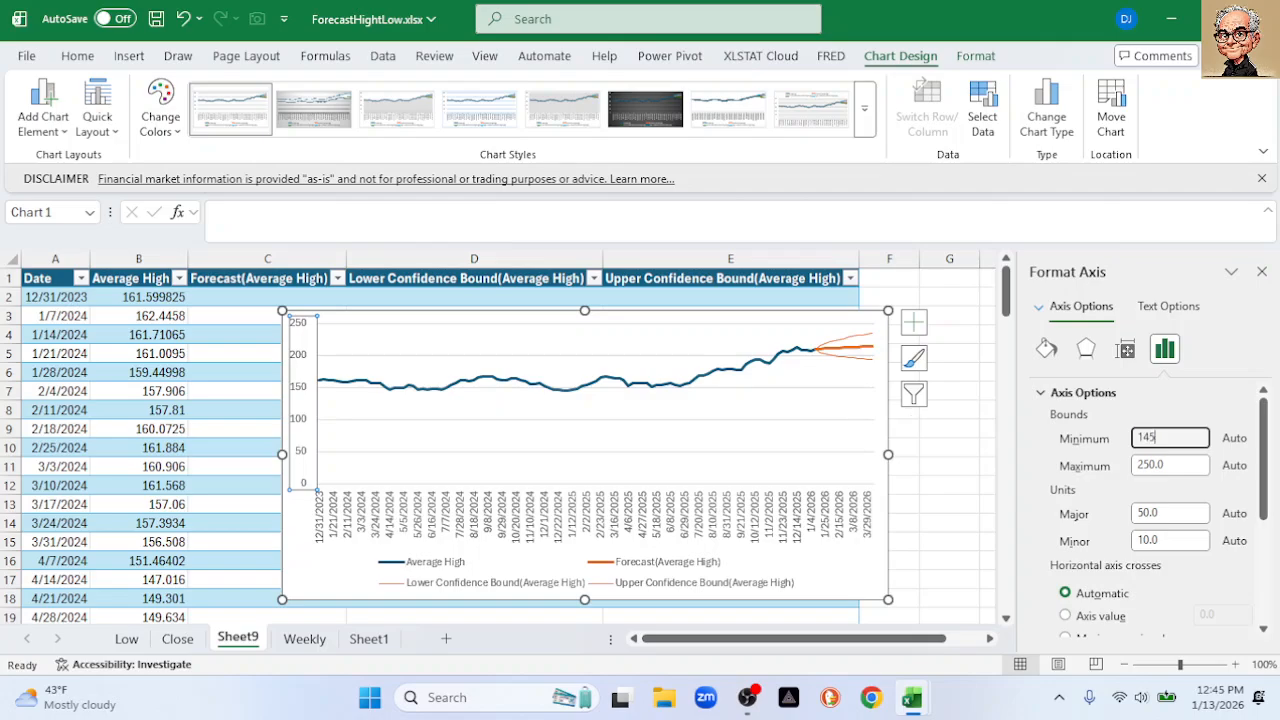
key("Return")
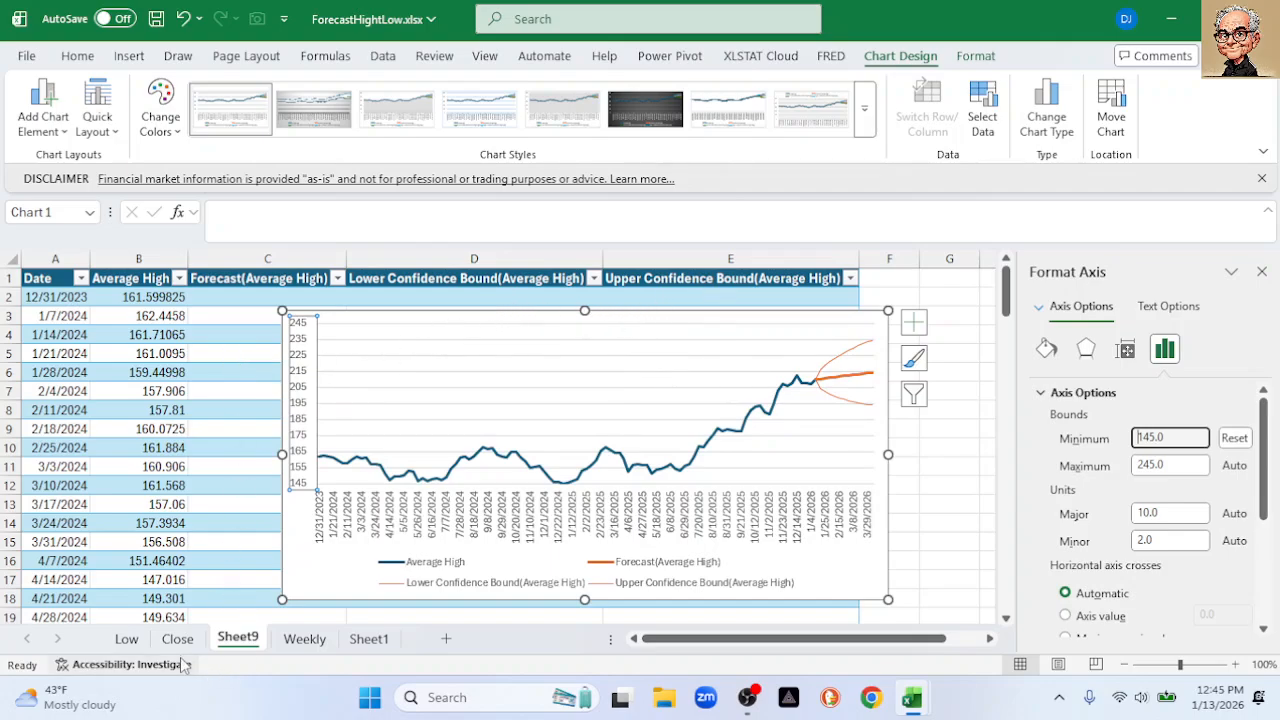
left_click(300, 646)
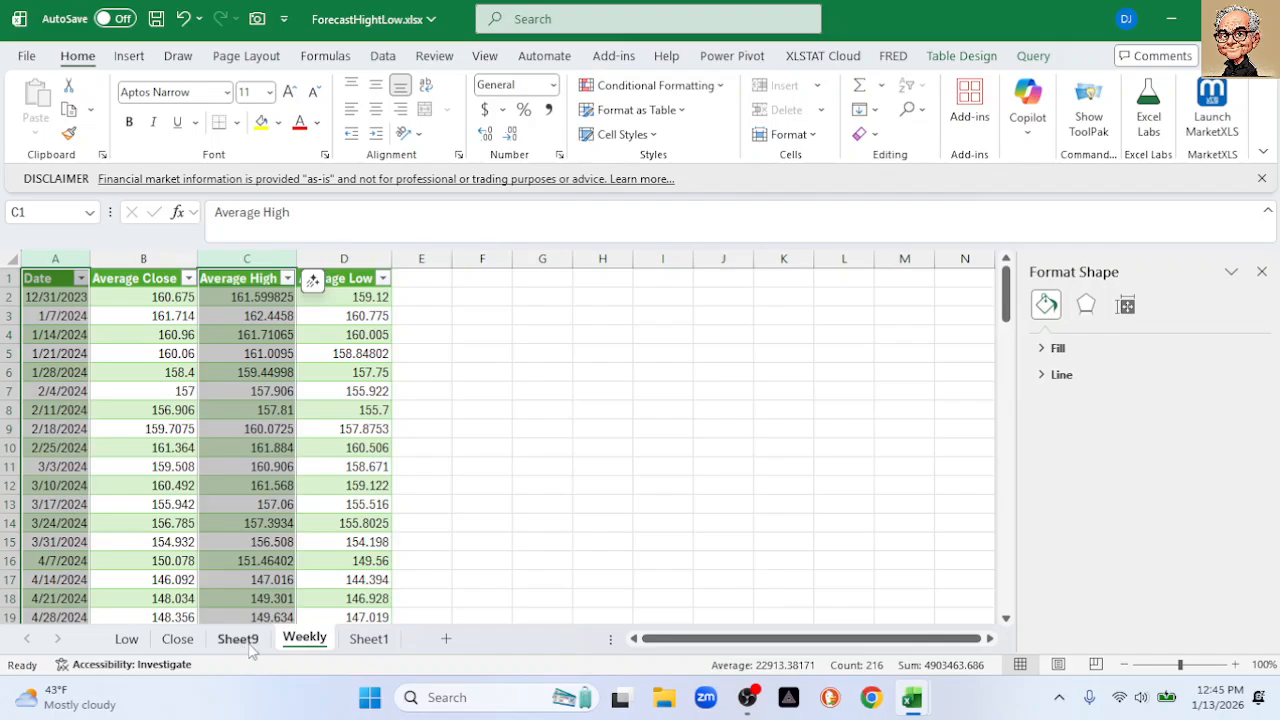
Rename Sheet9 to High
left_click(240, 643)
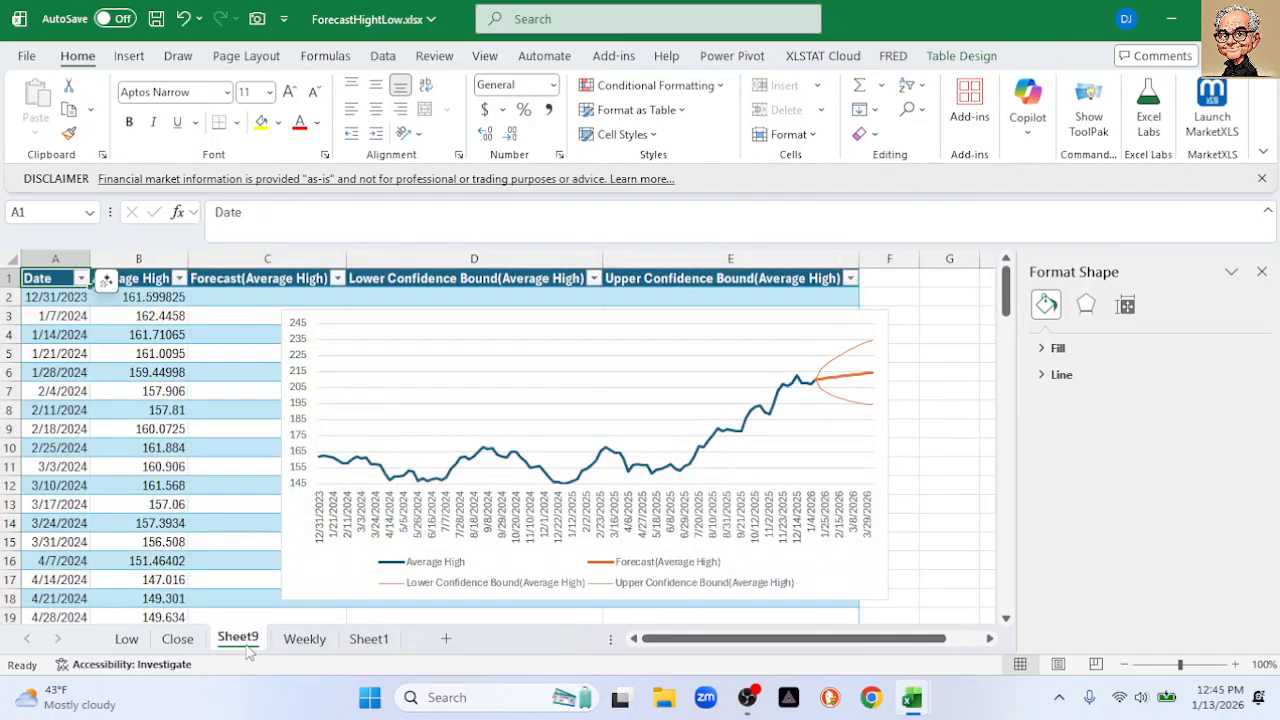
double_click(247, 645)
type("High")
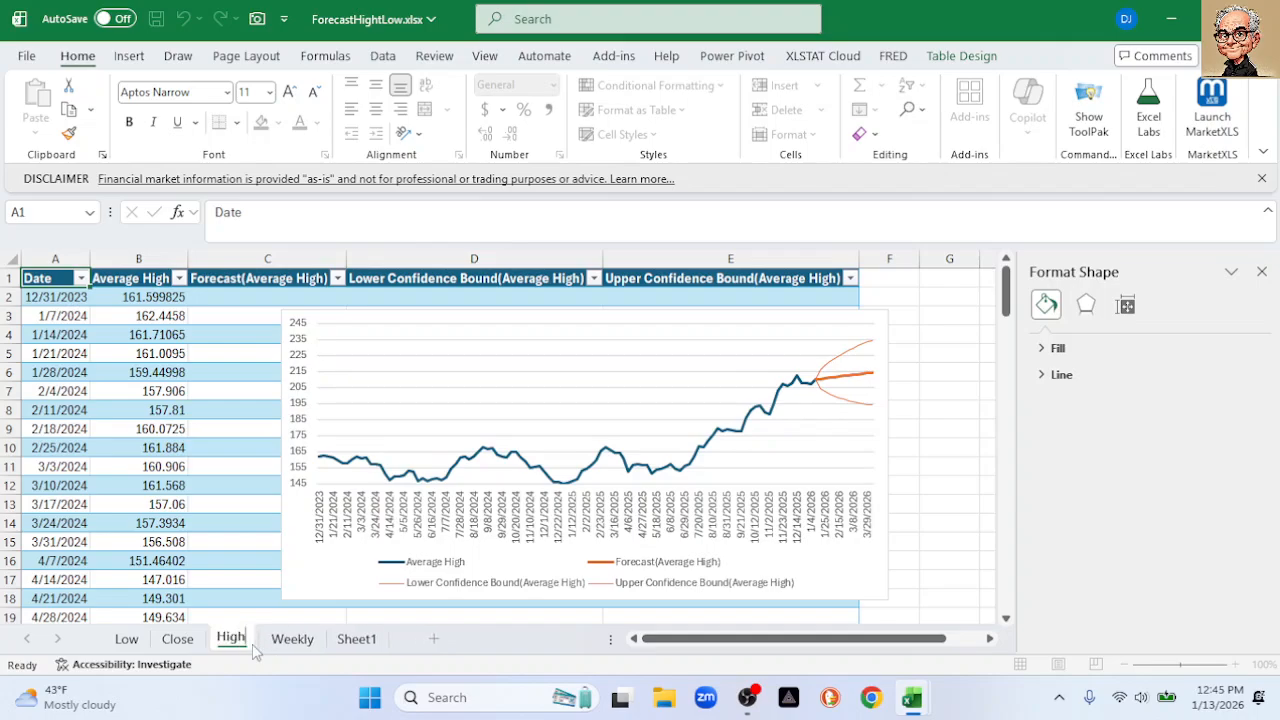
key("Return")
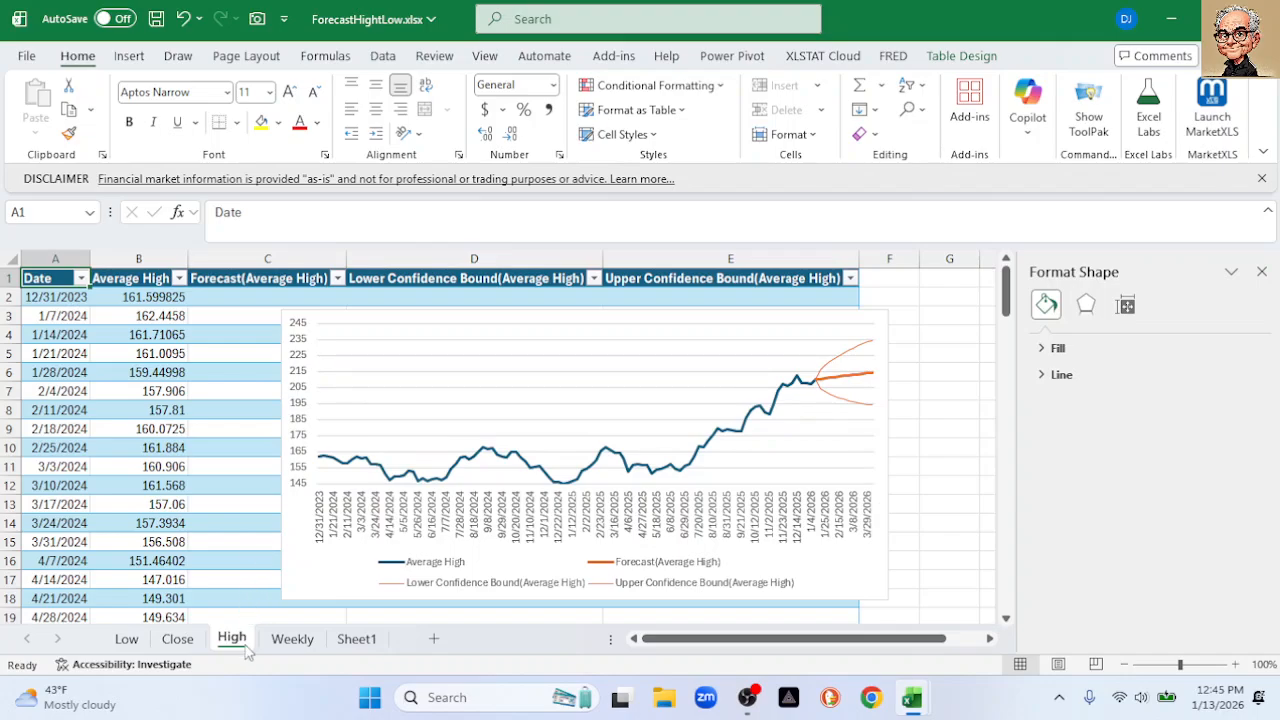
Switch to the Close sheet and select its Average Close forecast chart
left_click(178, 640)
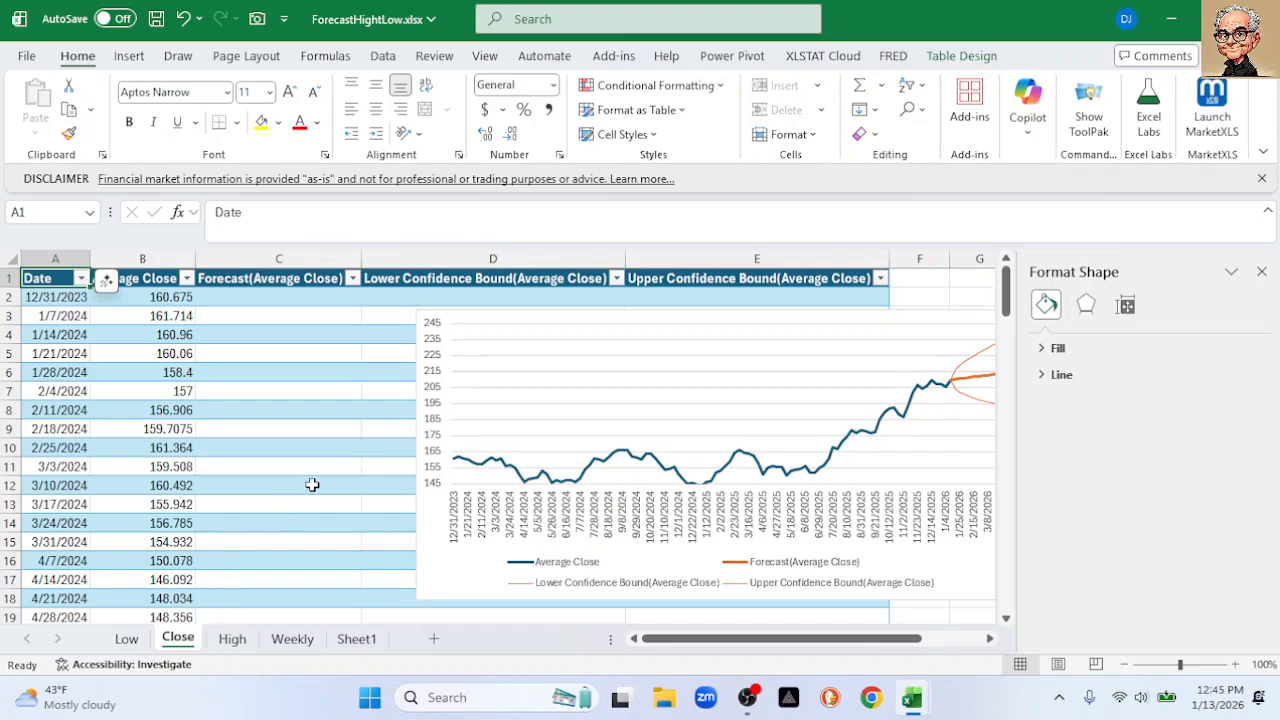
scroll(312, 487, "down", 2)
scroll(312, 487, "up", 2)
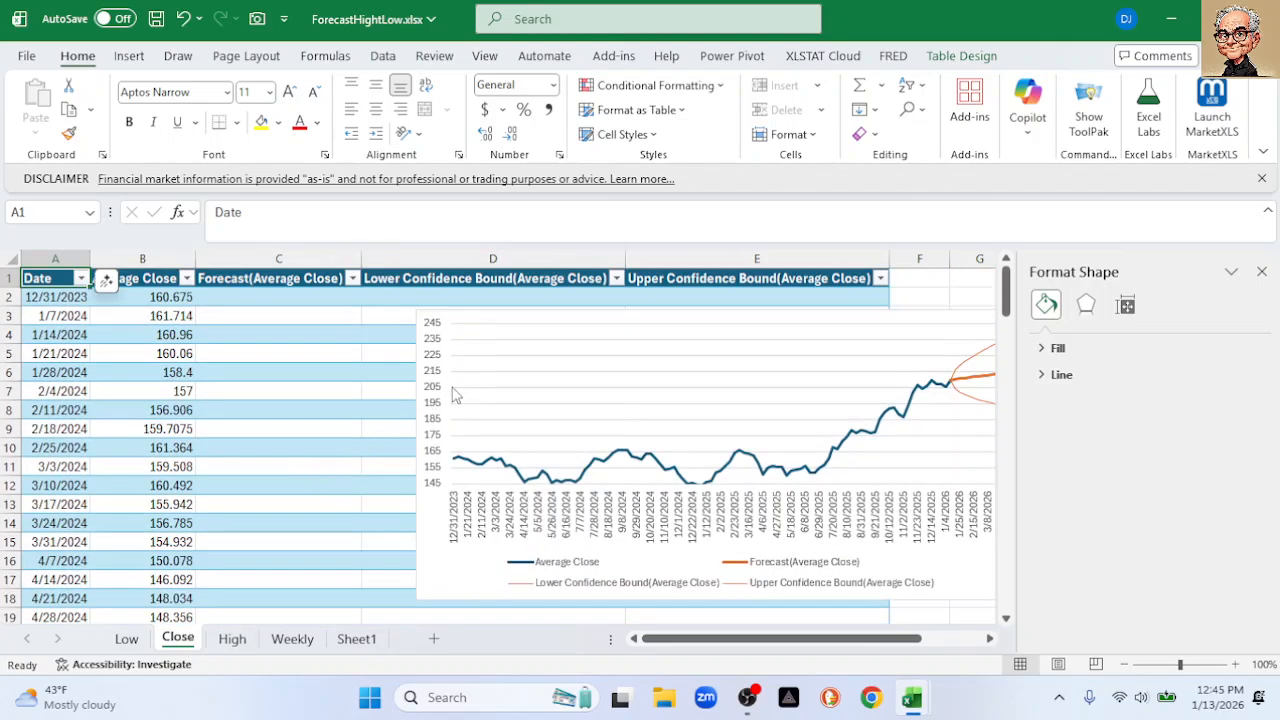
left_click(515, 304)
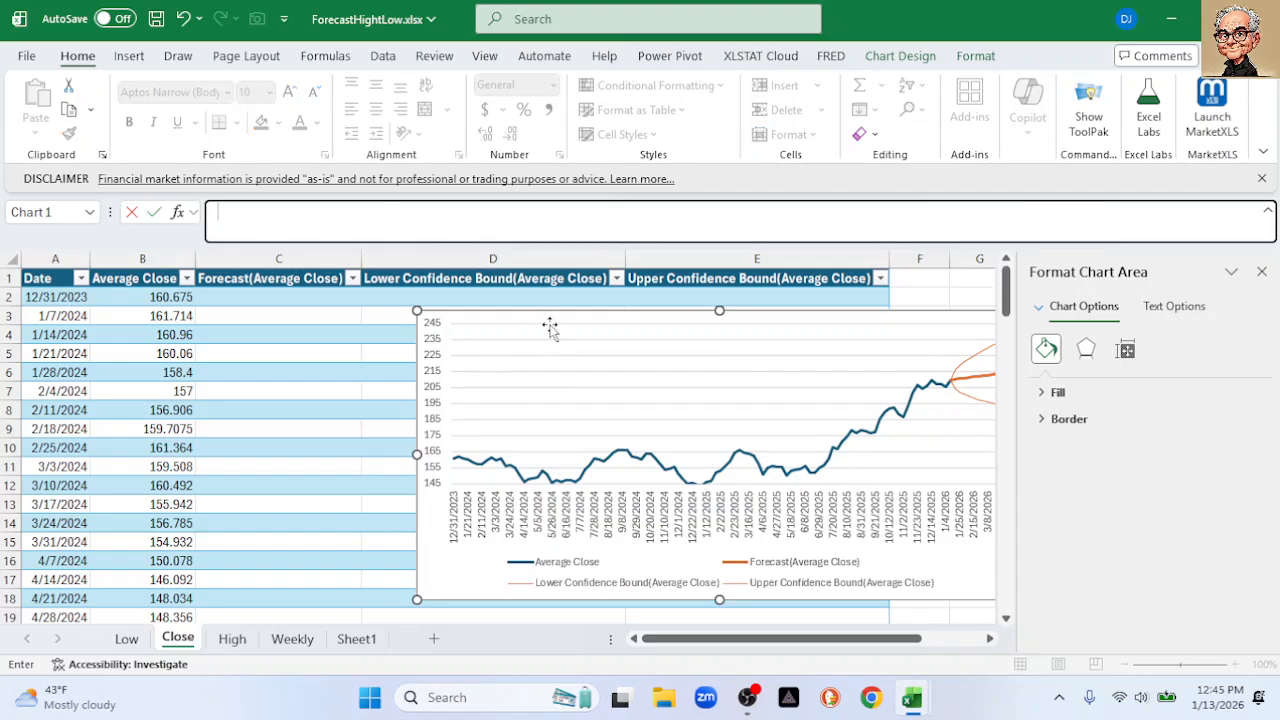
Select and delete the Average Close forecast chart on the Close sheet, cancelling the accidental Save As
left_click(1262, 271)
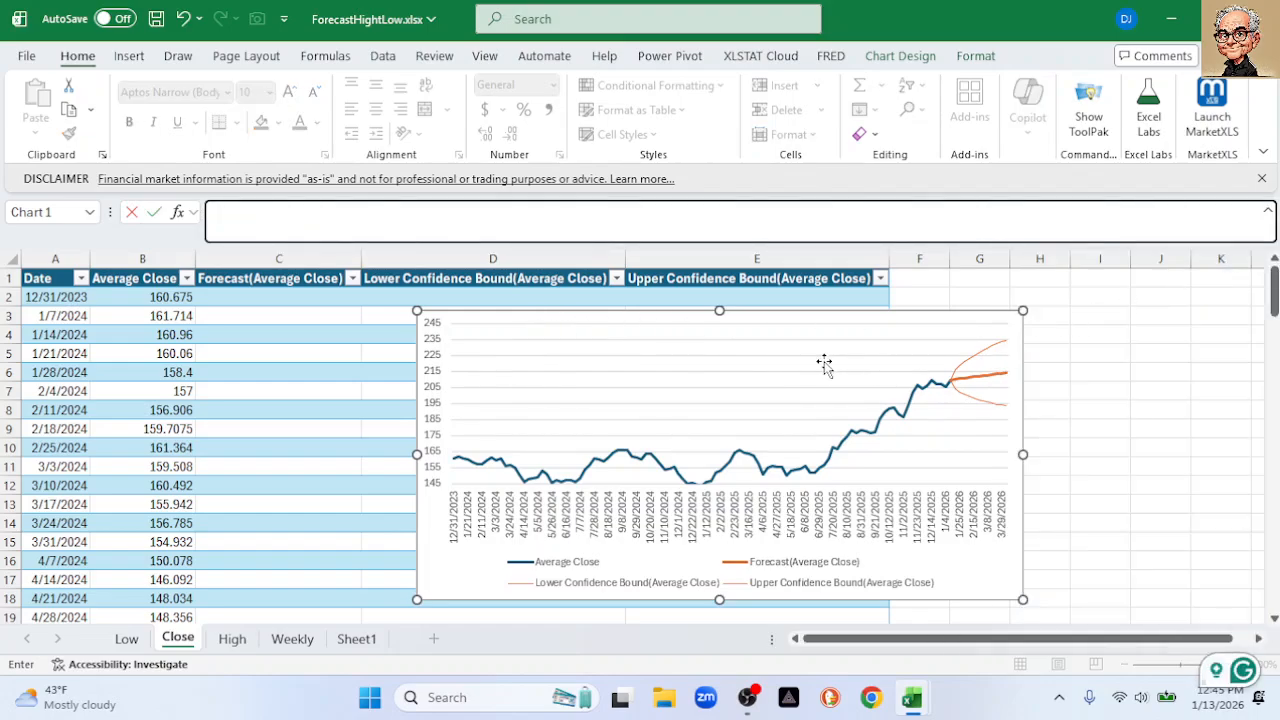
left_click(1063, 391)
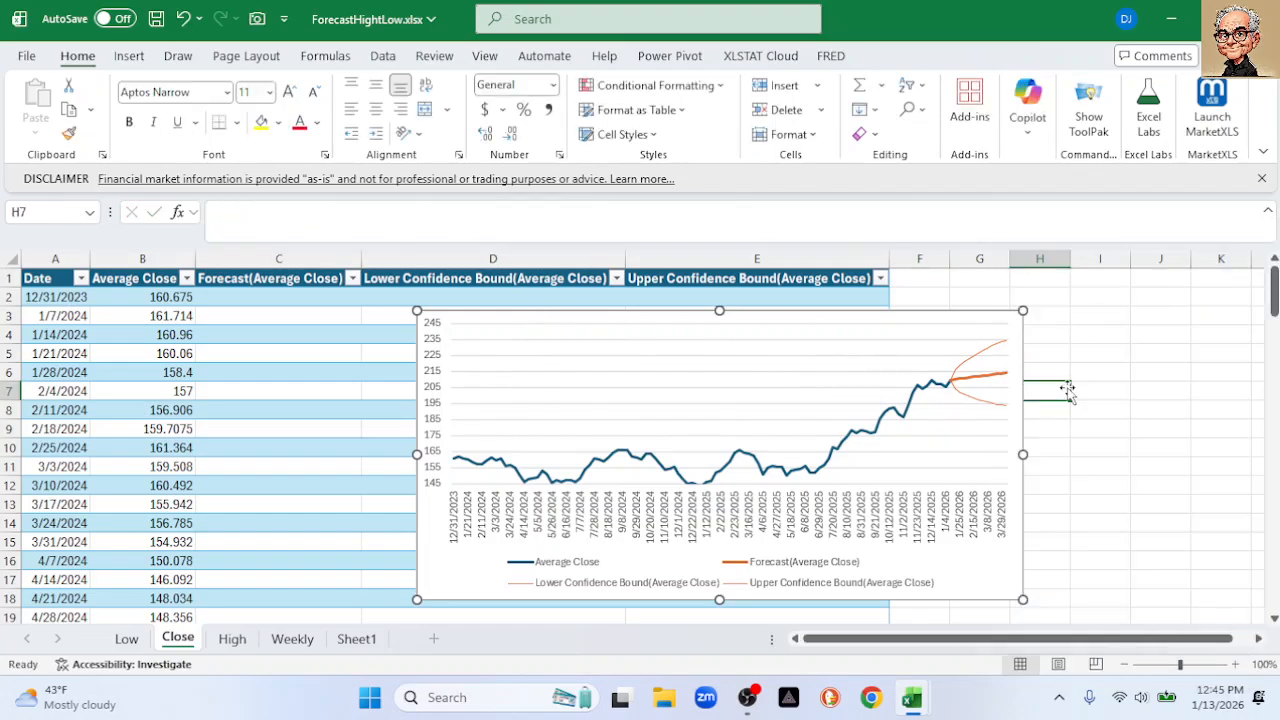
left_click(724, 326)
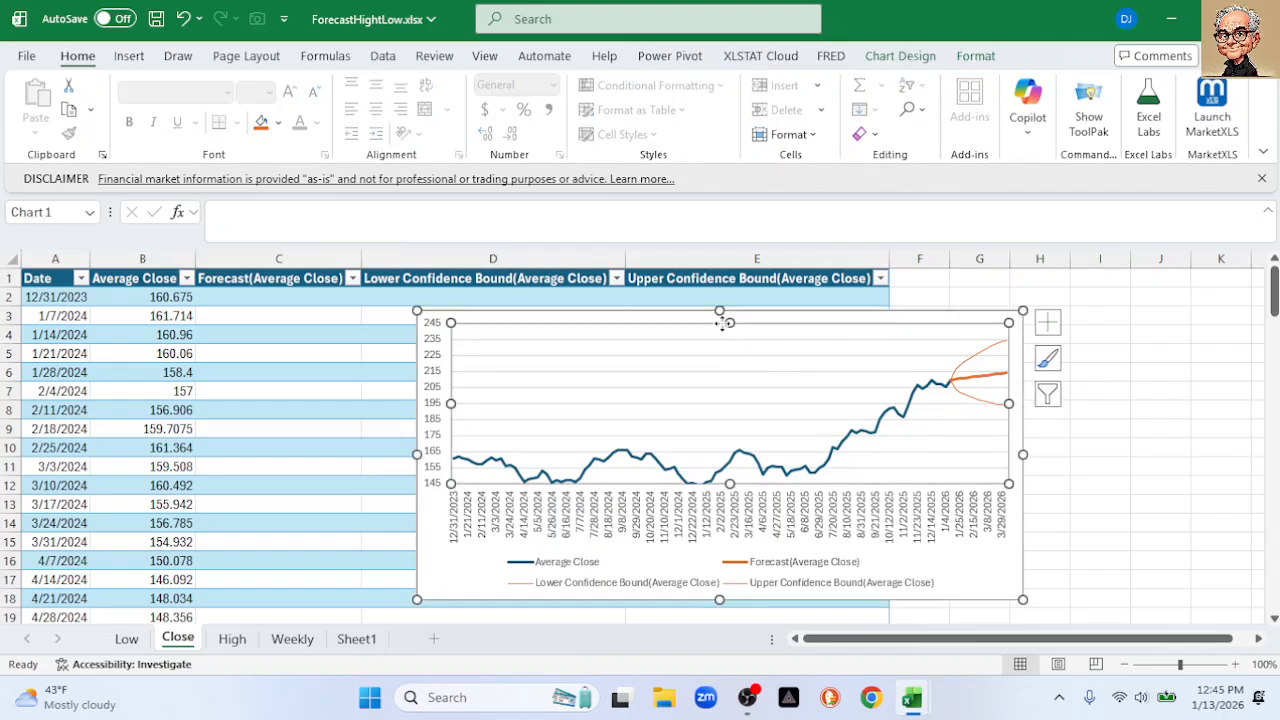
left_click(1137, 402)
left_click(988, 600)
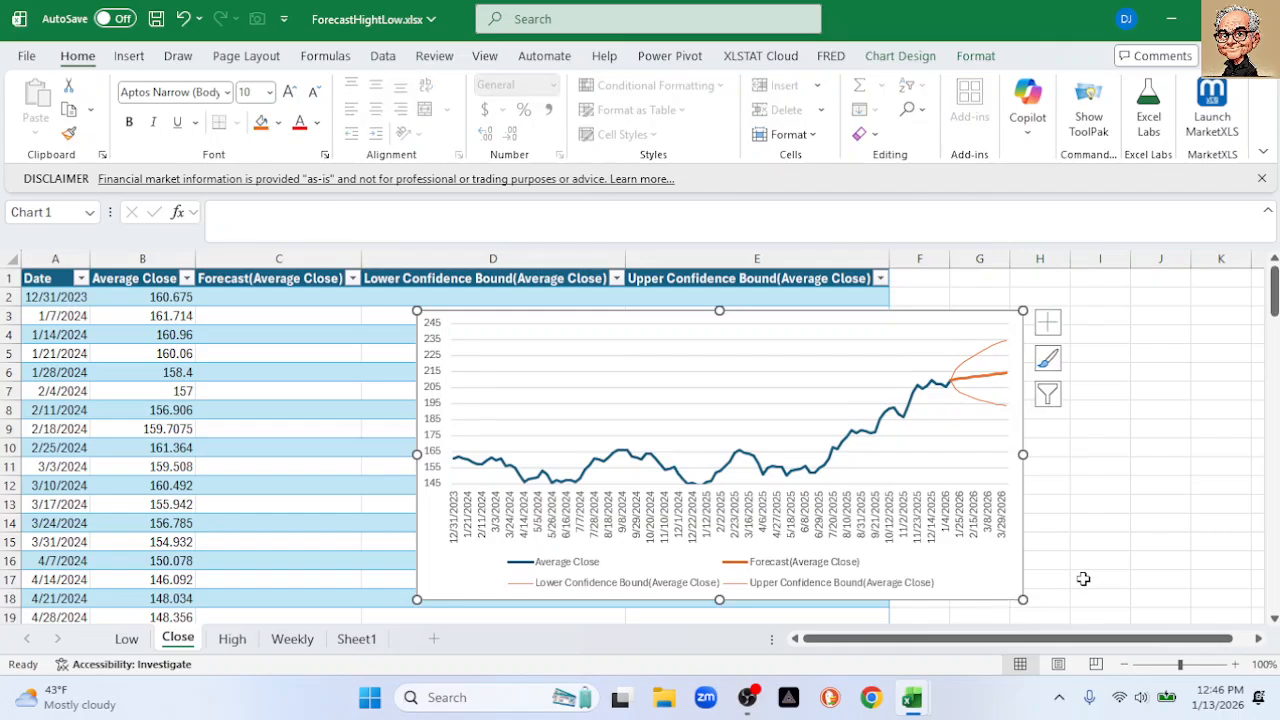
key("F12")
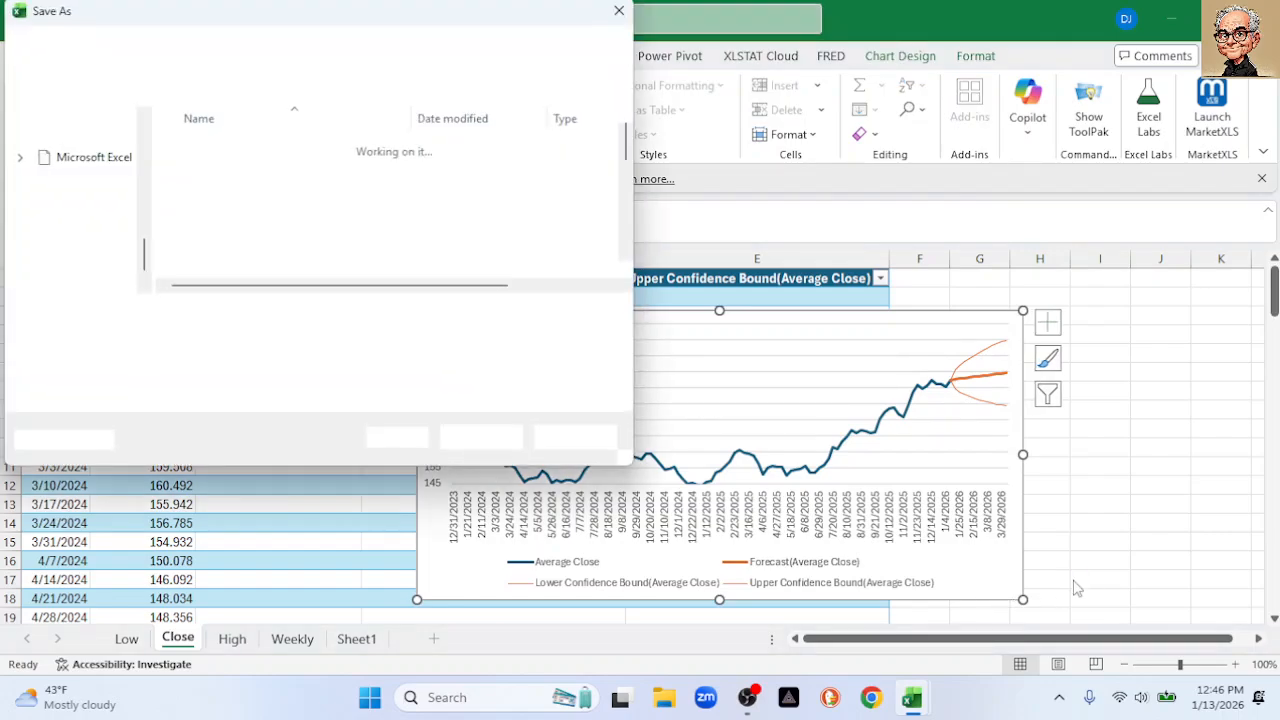
left_click(576, 437)
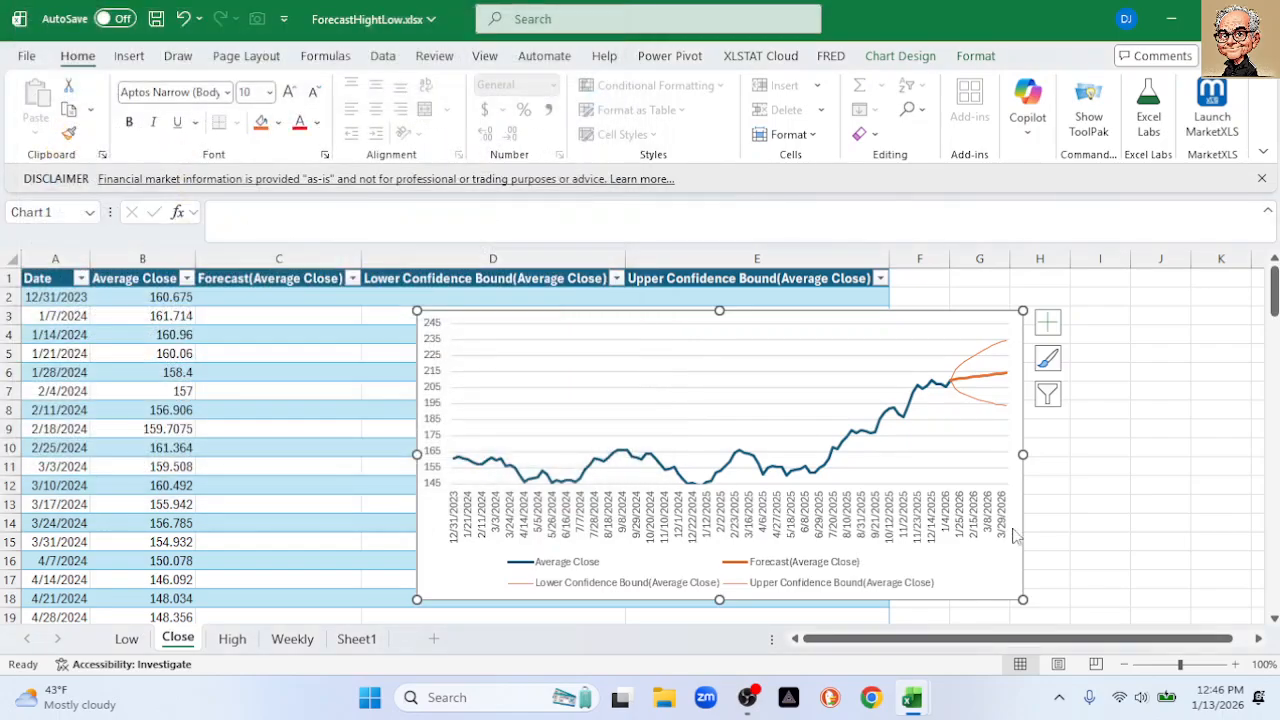
key("Delete")
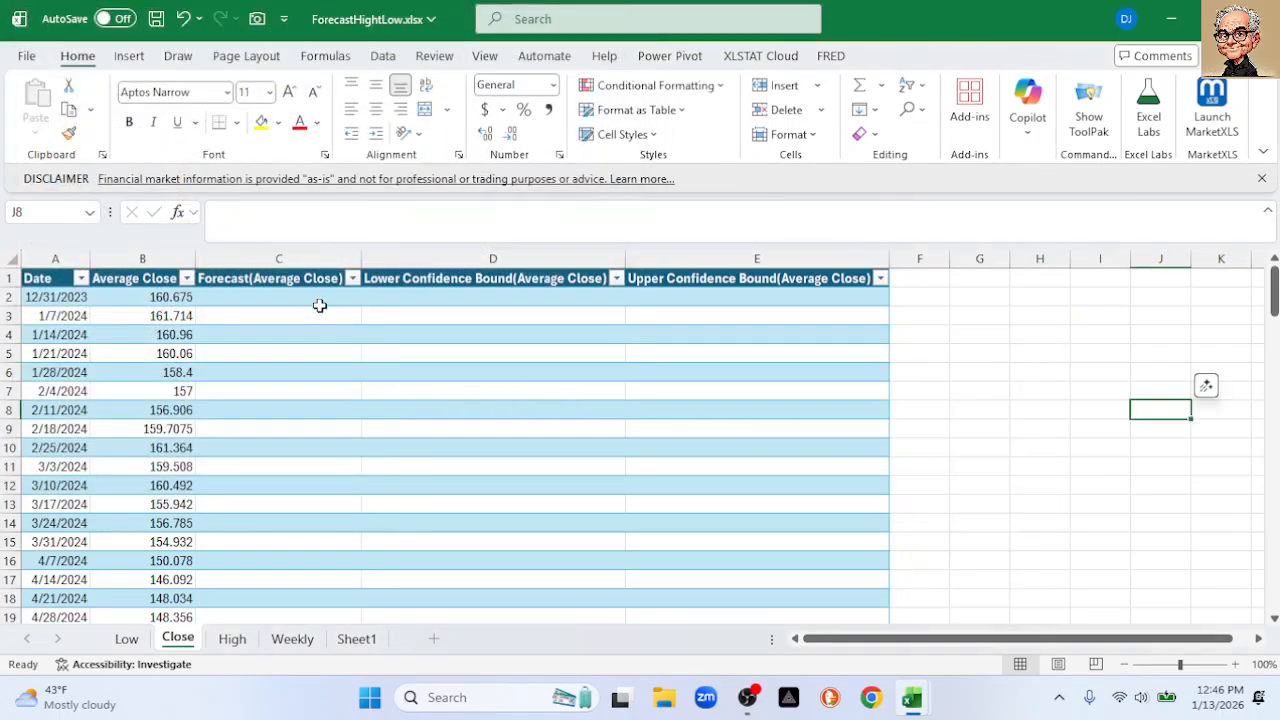
Rename header D1 from Lower Confidence Bound to 'Forecast High', fixing the typo
left_click(388, 281)
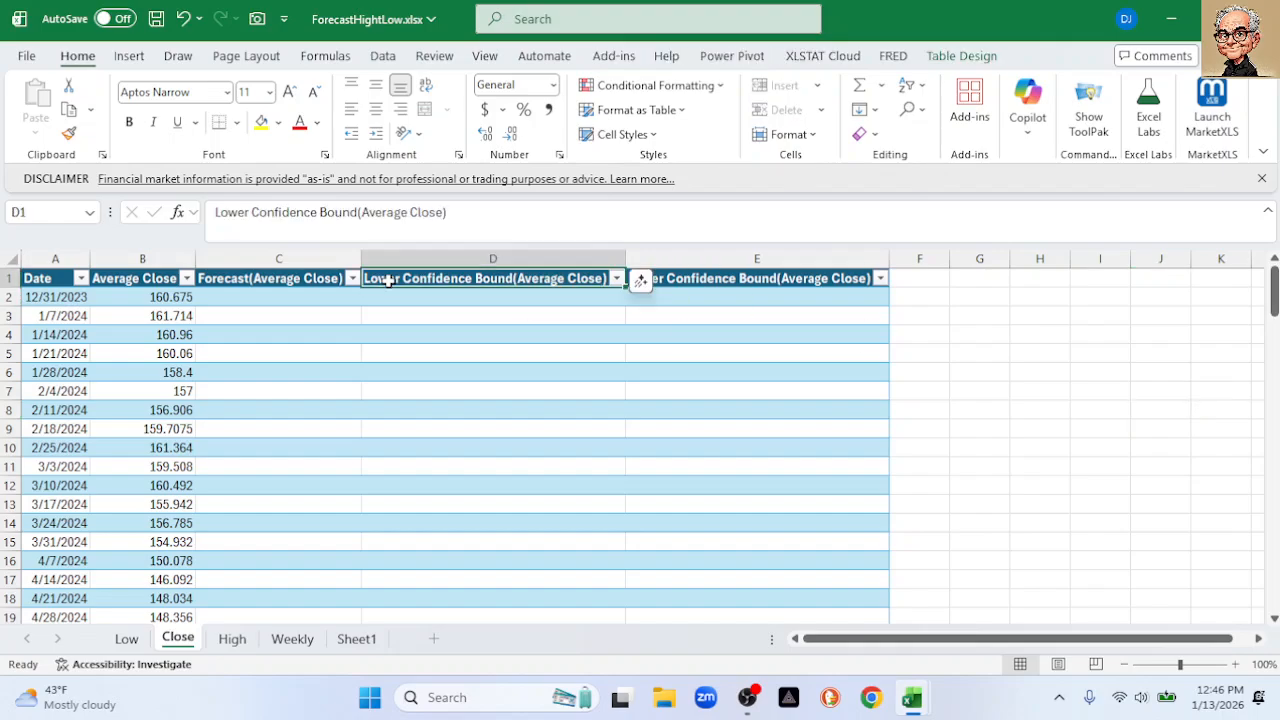
left_click_drag(469, 214, 3, 228)
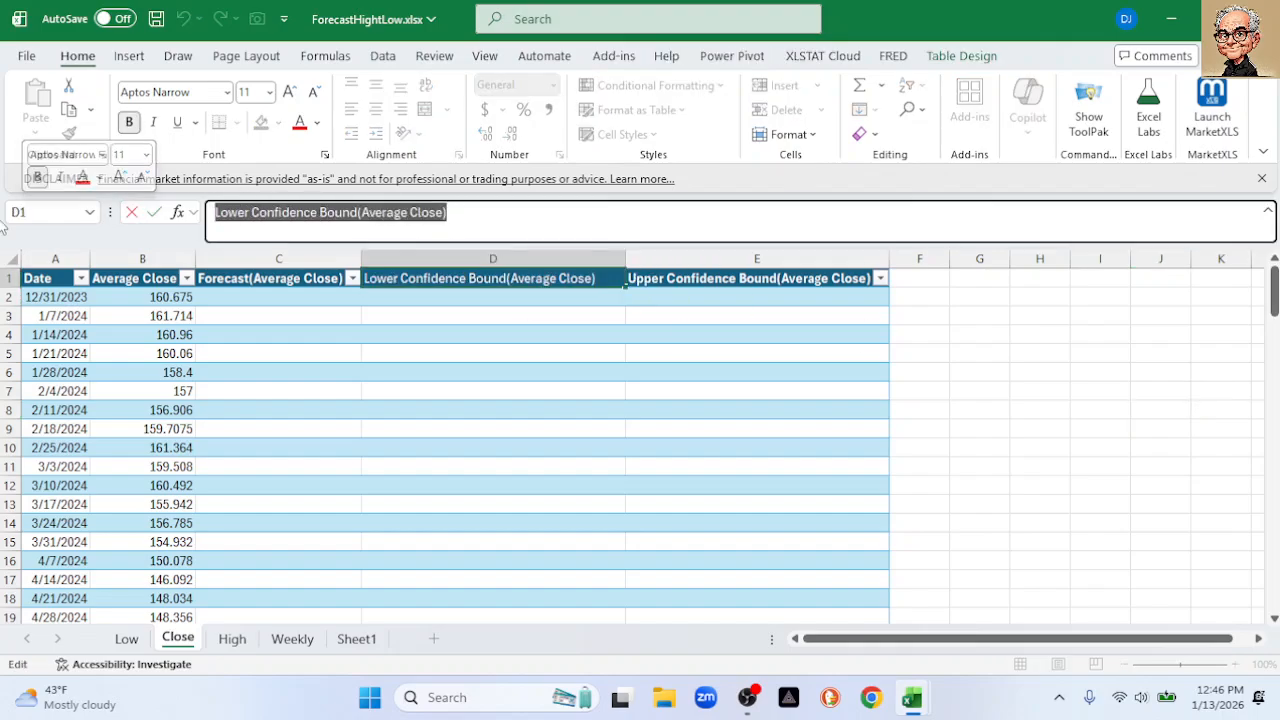
type("Forr")
key("BackSpace")
type("ec")
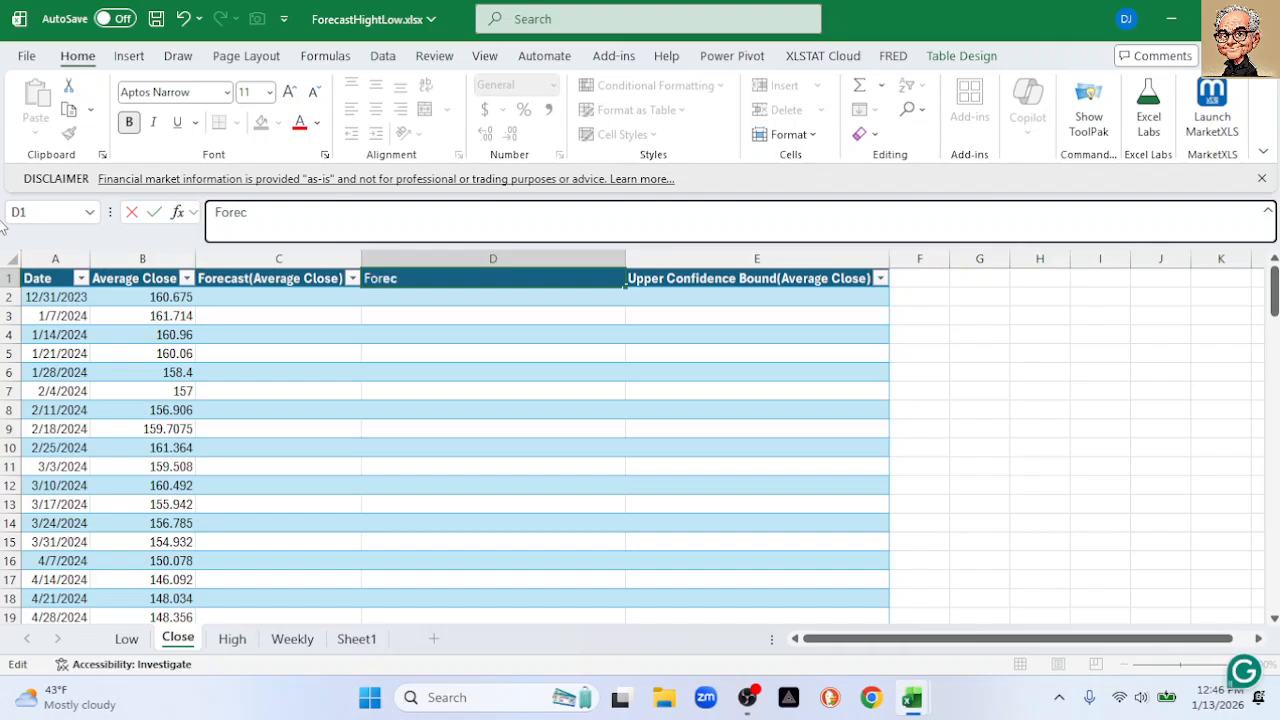
type("ast Hith")
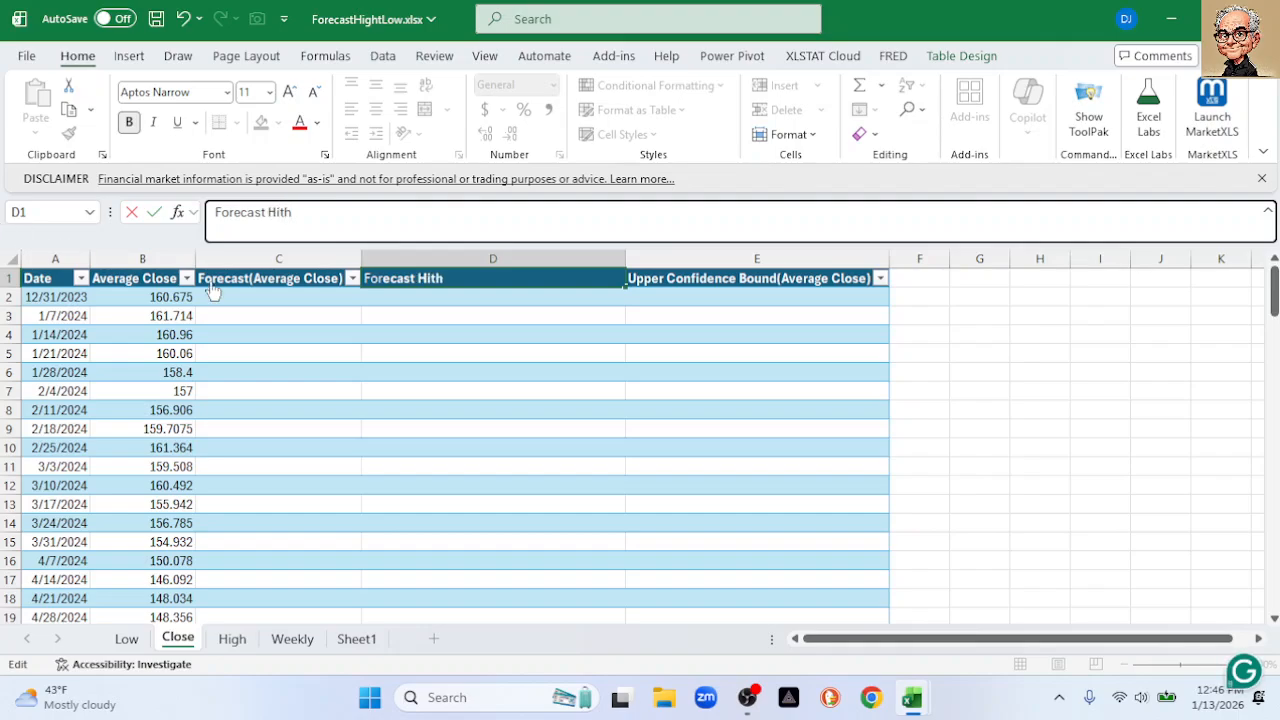
left_click(978, 371)
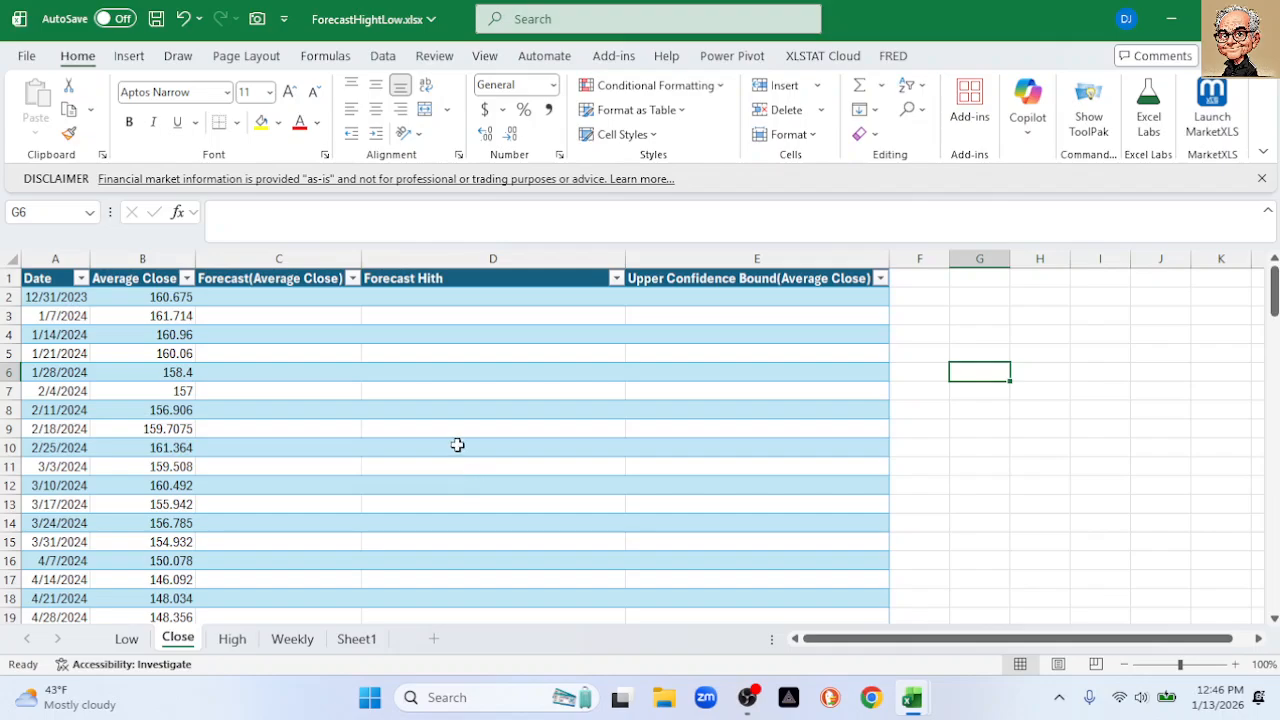
scroll(459, 445, "down", 4)
scroll(414, 340, "up", 4)
left_click(443, 278)
left_click(328, 213)
key("BackSpace")
key("BackSpace")
type("gh")
key("Return")
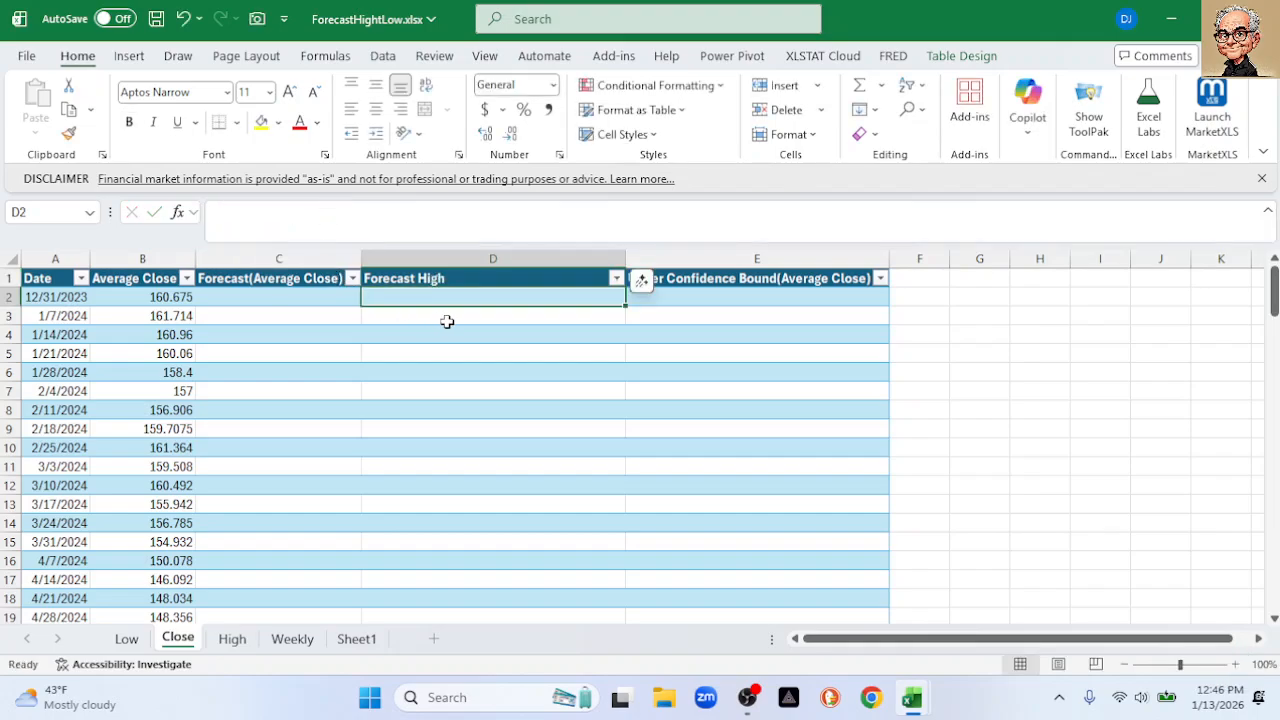
Clear the old confidence-bound values in rows 108–120, then go to the High sheet
scroll(447, 321, "down", 20)
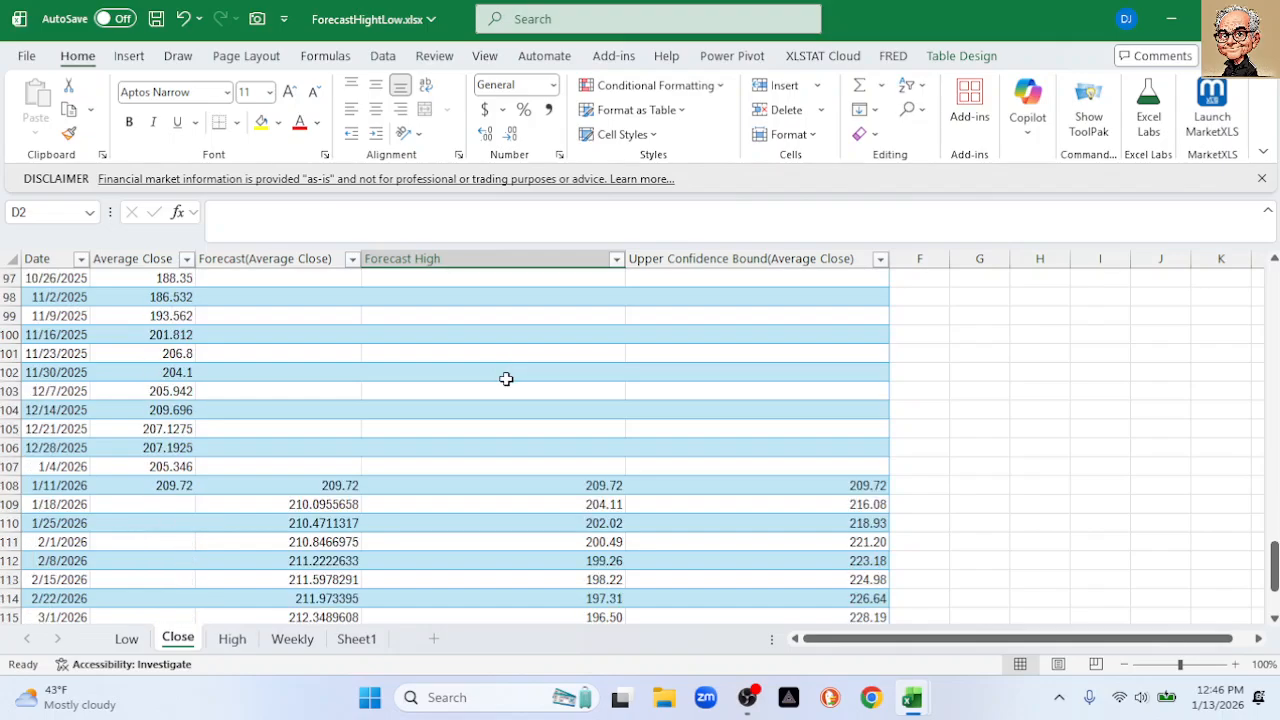
scroll(507, 379, "down", 2)
left_click_drag(507, 377, 785, 597)
key("Delete")
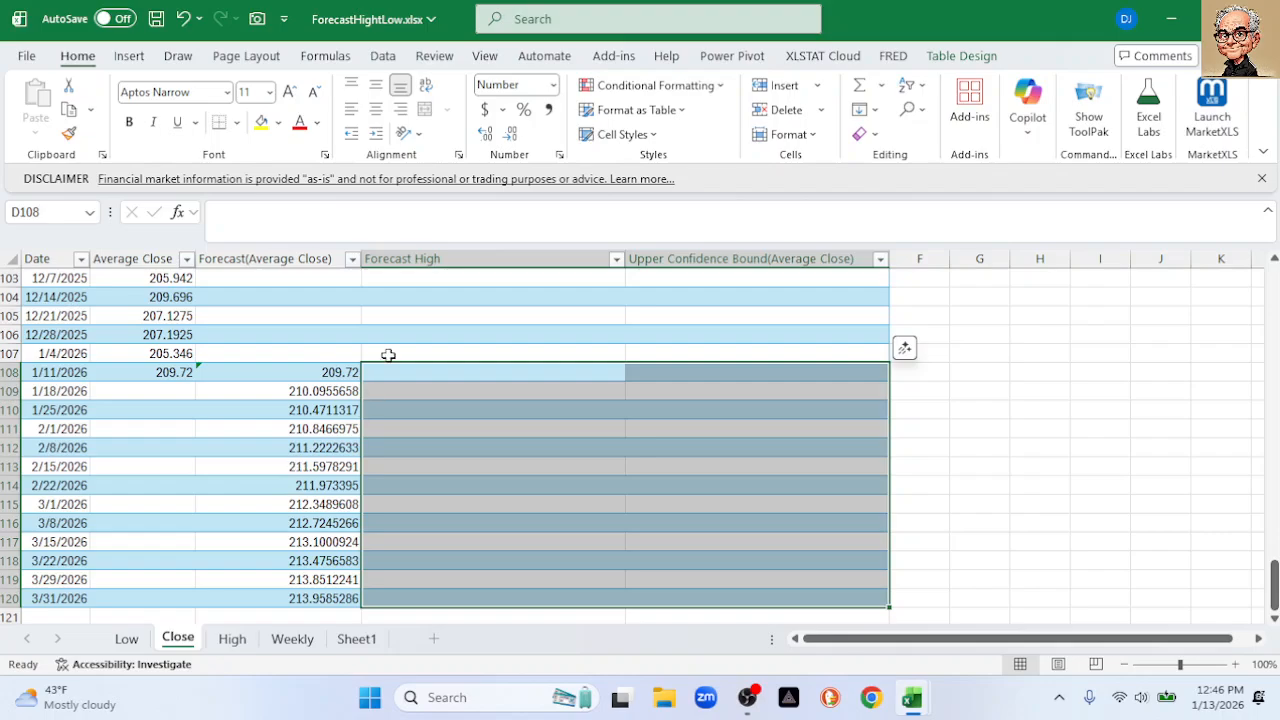
left_click(232, 644)
Copy the High sheet's forecasts C108:C120 and paste them as values into the Close sheet from D108
scroll(290, 522, "down", 20)
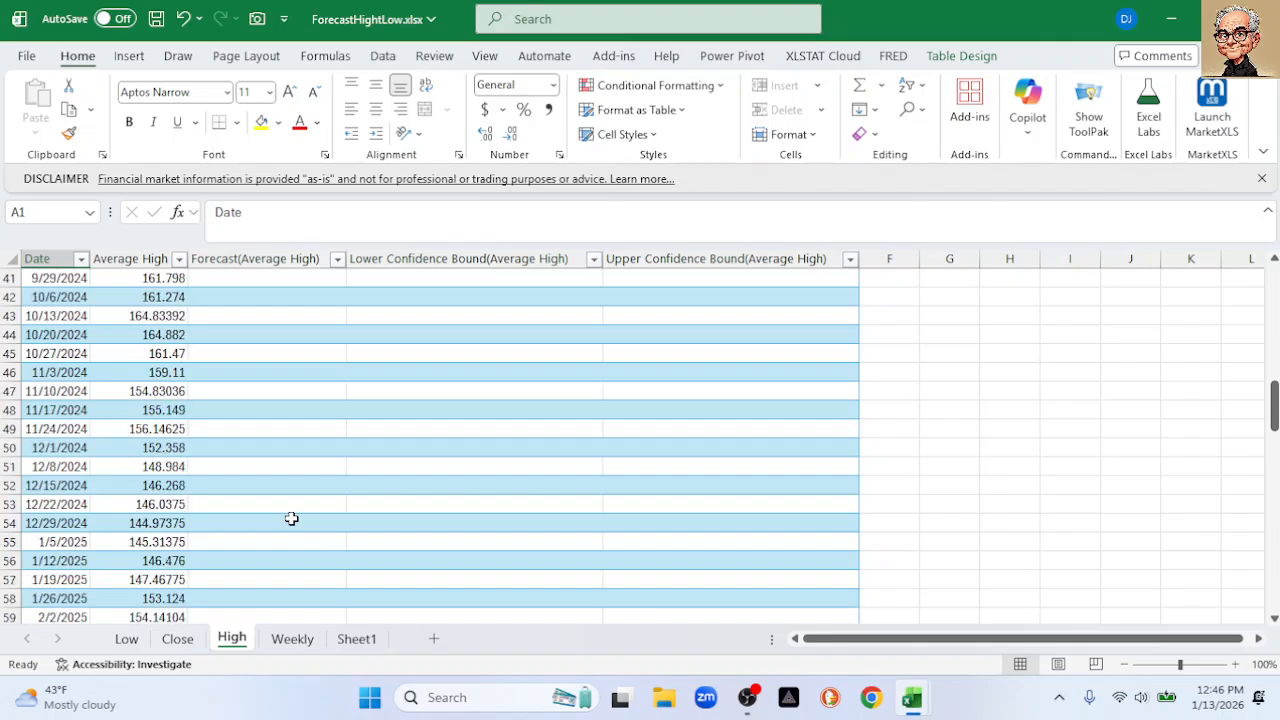
scroll(291, 518, "down", 12)
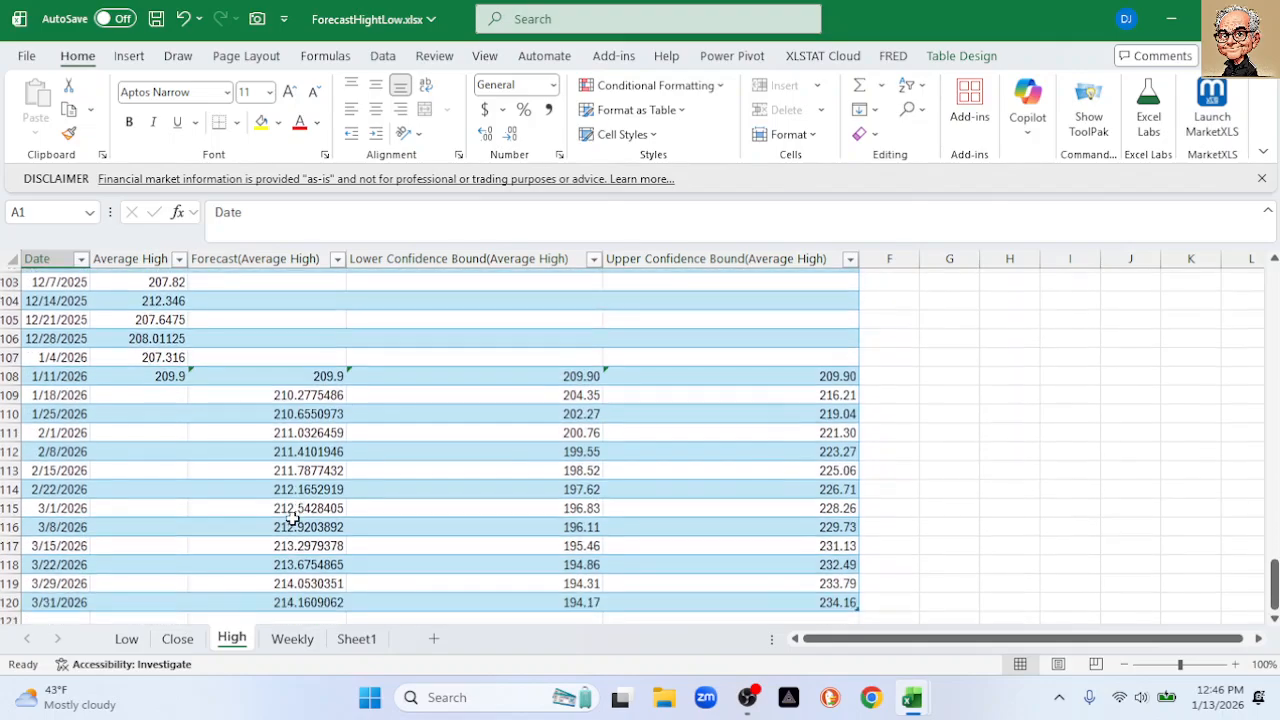
left_click_drag(298, 372, 298, 590)
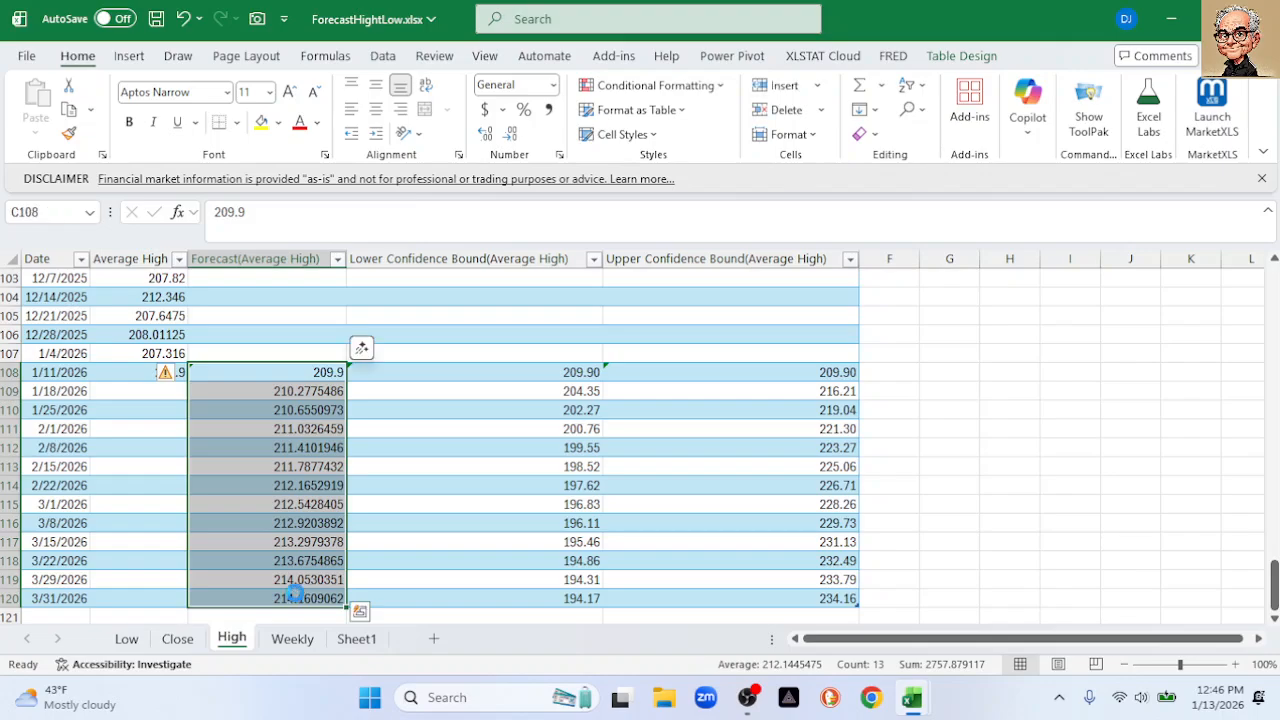
key("ctrl+c")
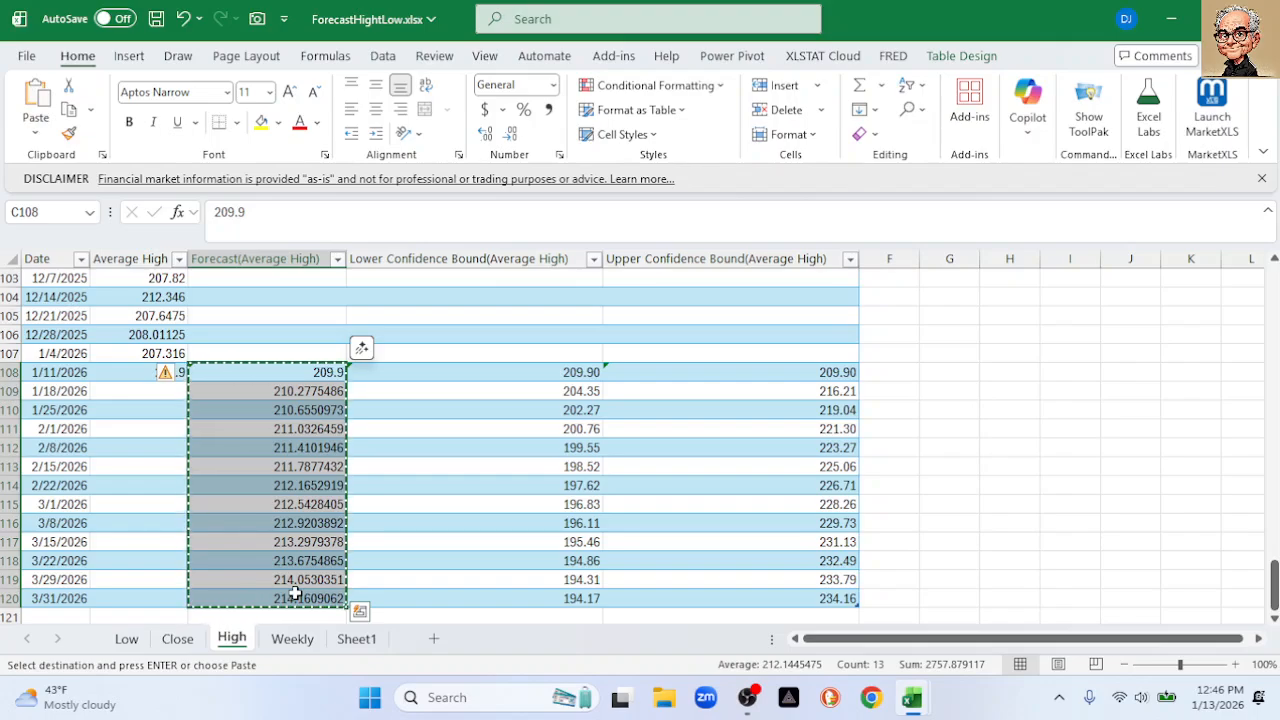
left_click(187, 643)
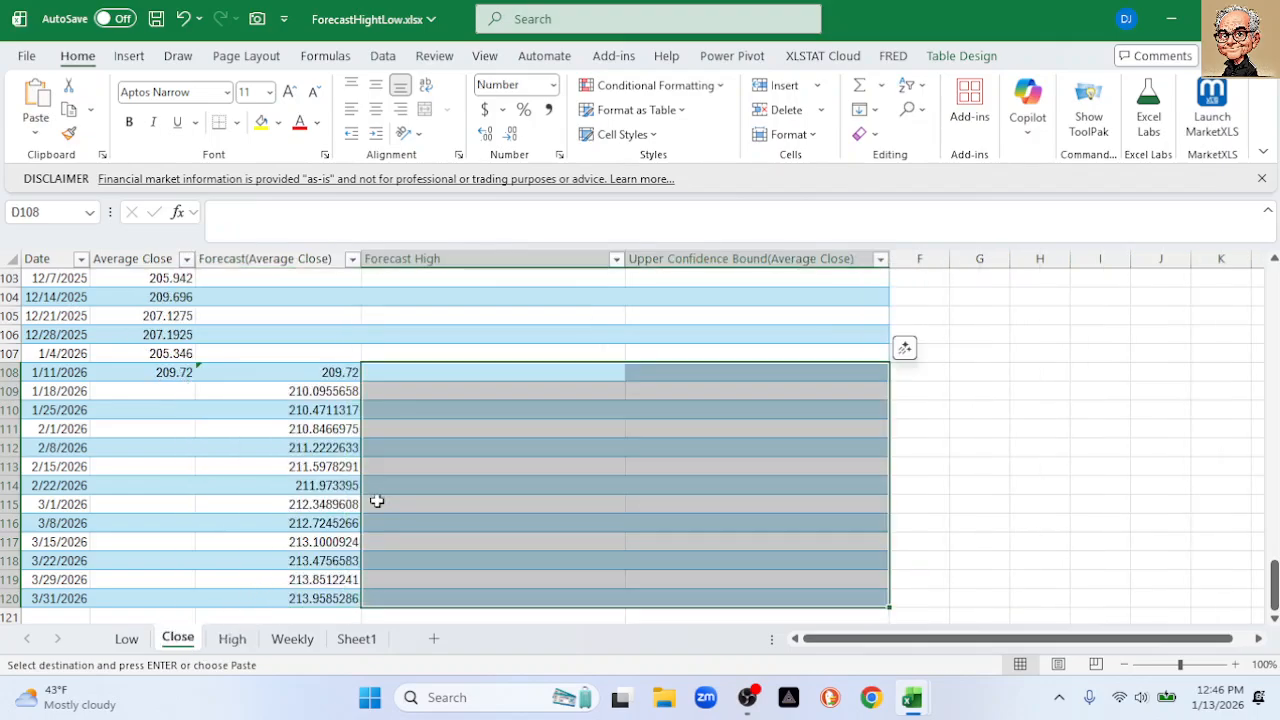
left_click(421, 375)
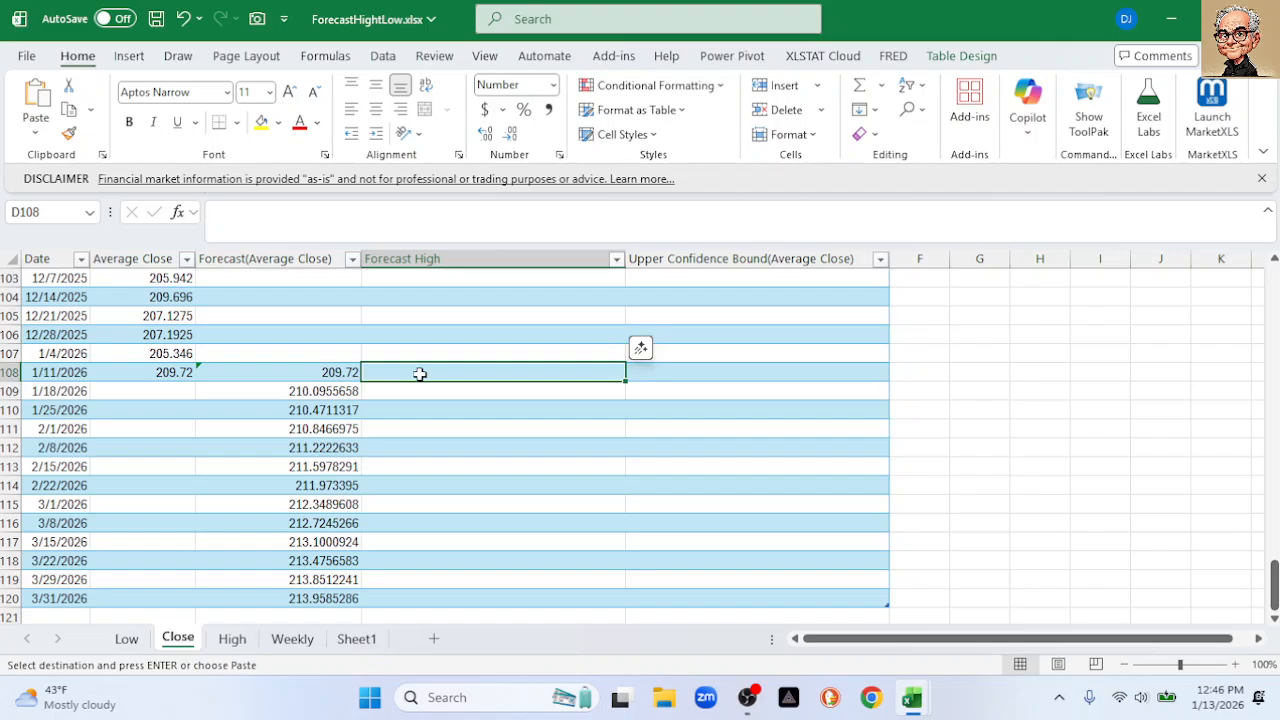
right_click(419, 373)
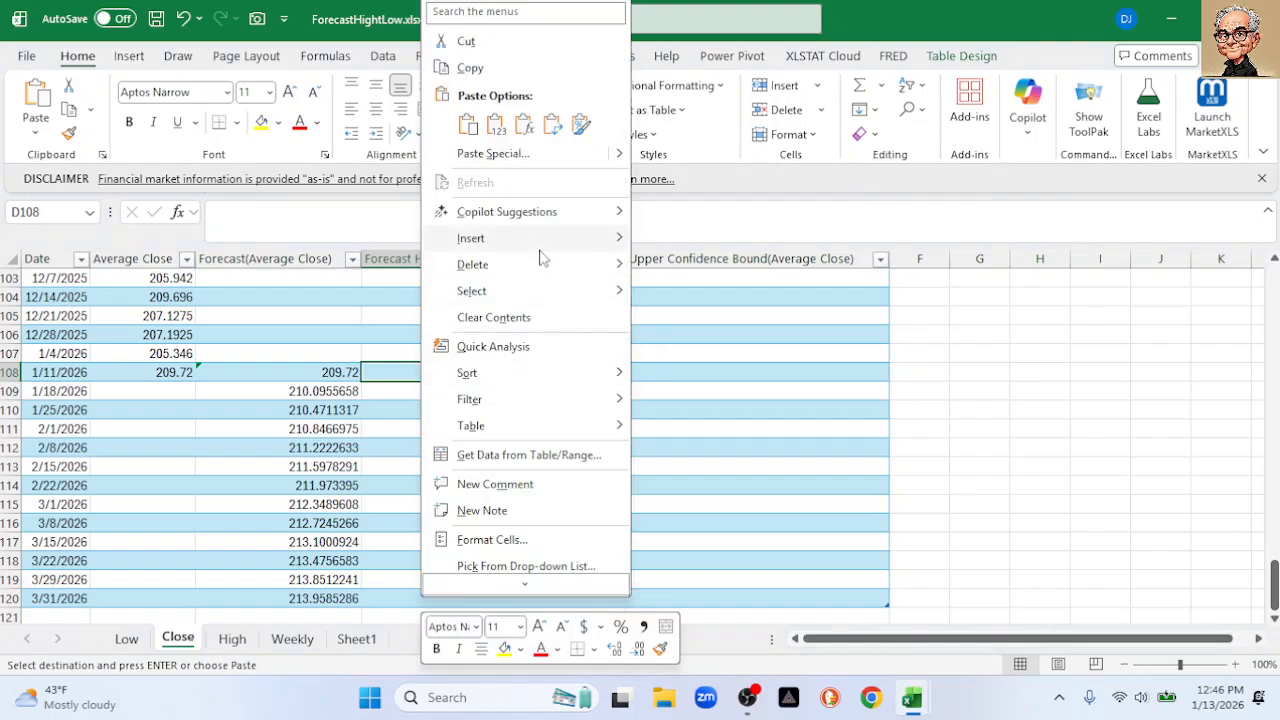
left_click(496, 124)
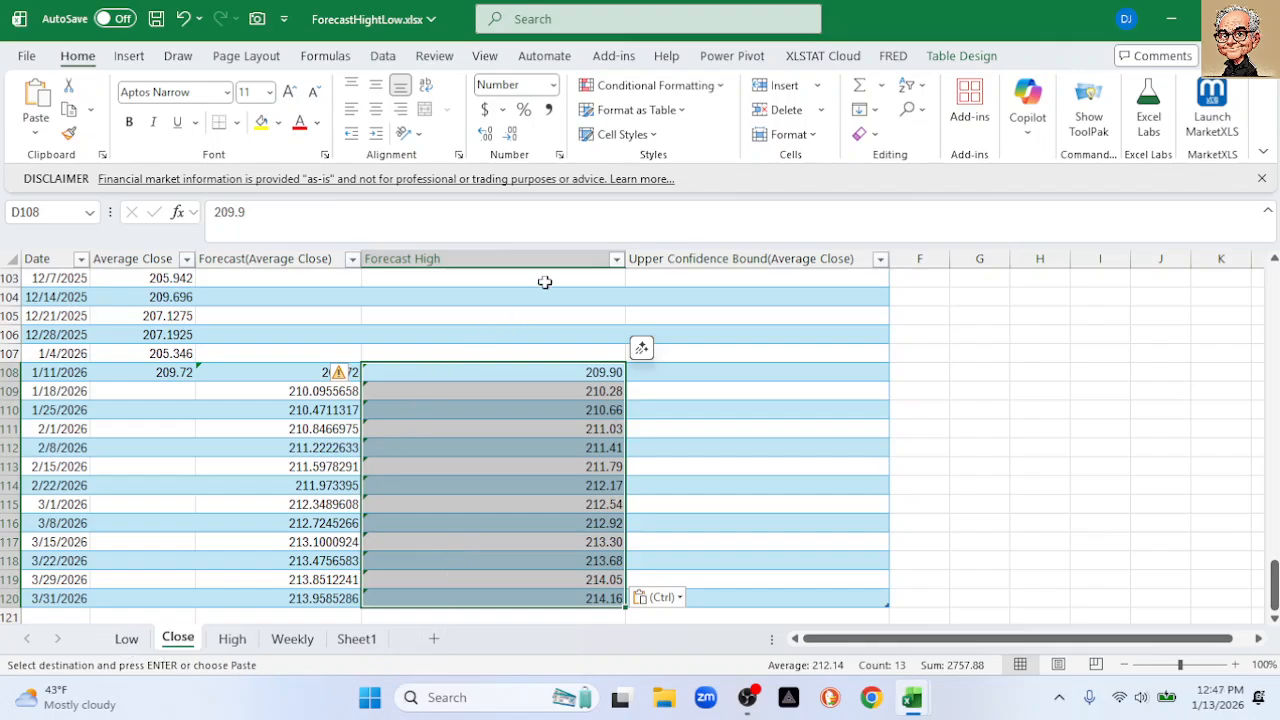
left_click(667, 264)
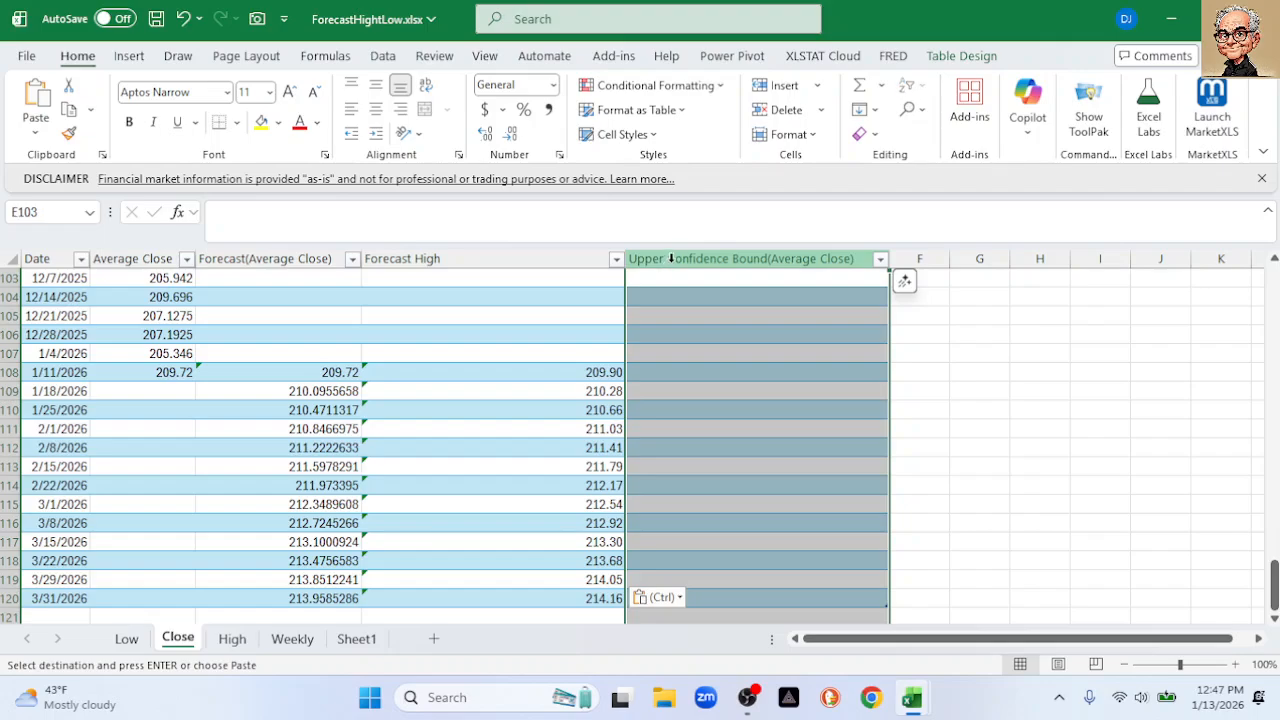
left_click(1014, 373)
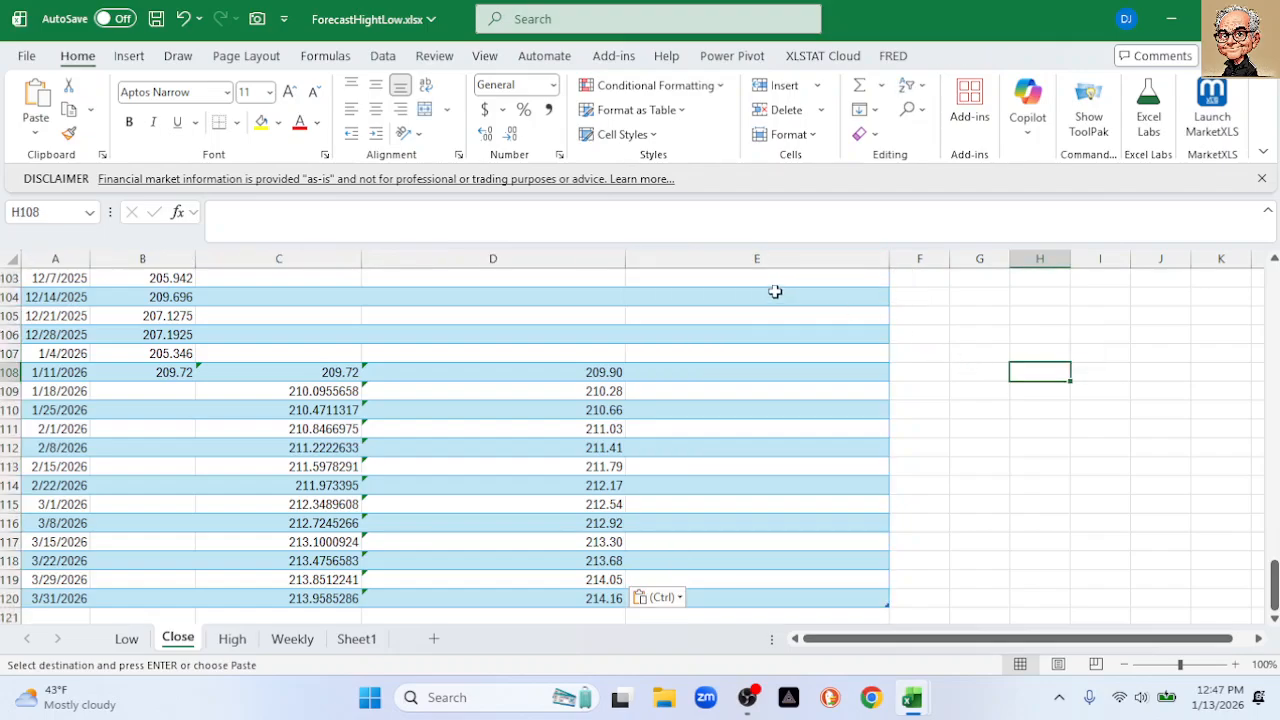
left_click_drag(1275, 590, 1275, 262)
Rename header E1 from Upper Confidence Bound to 'Forecast Low'
left_click(680, 279)
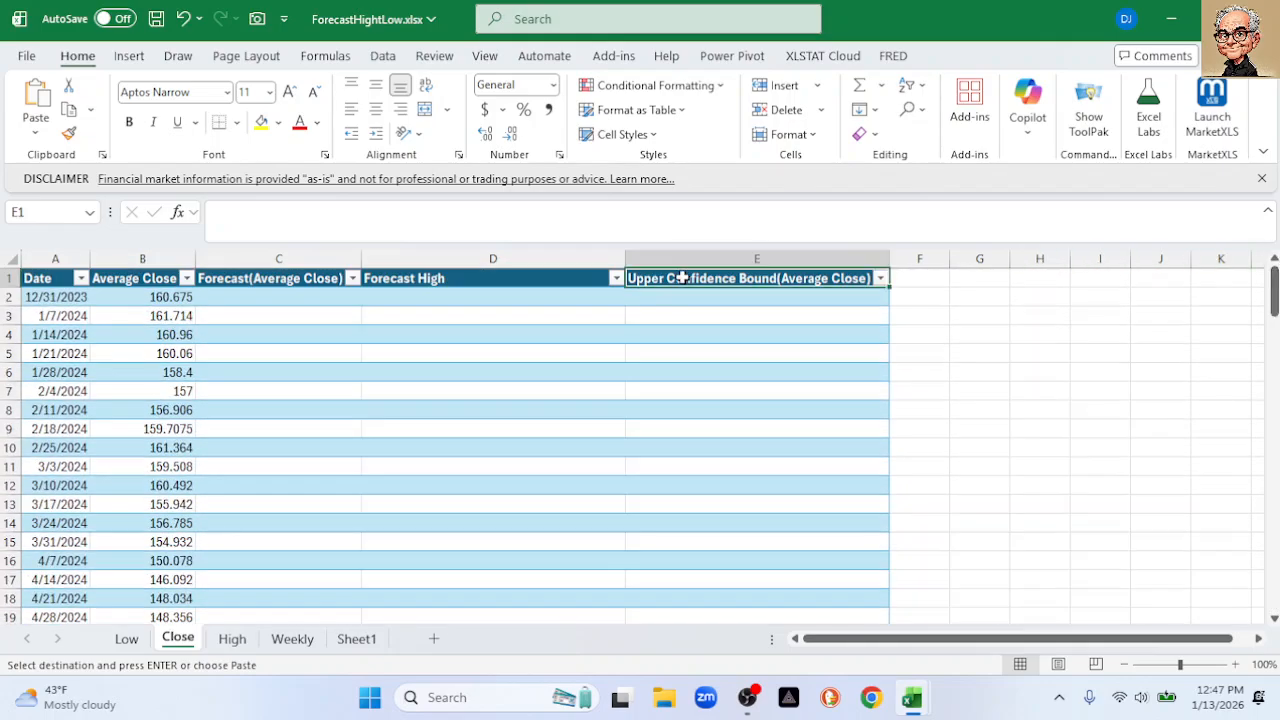
left_click_drag(446, 212, 98, 214)
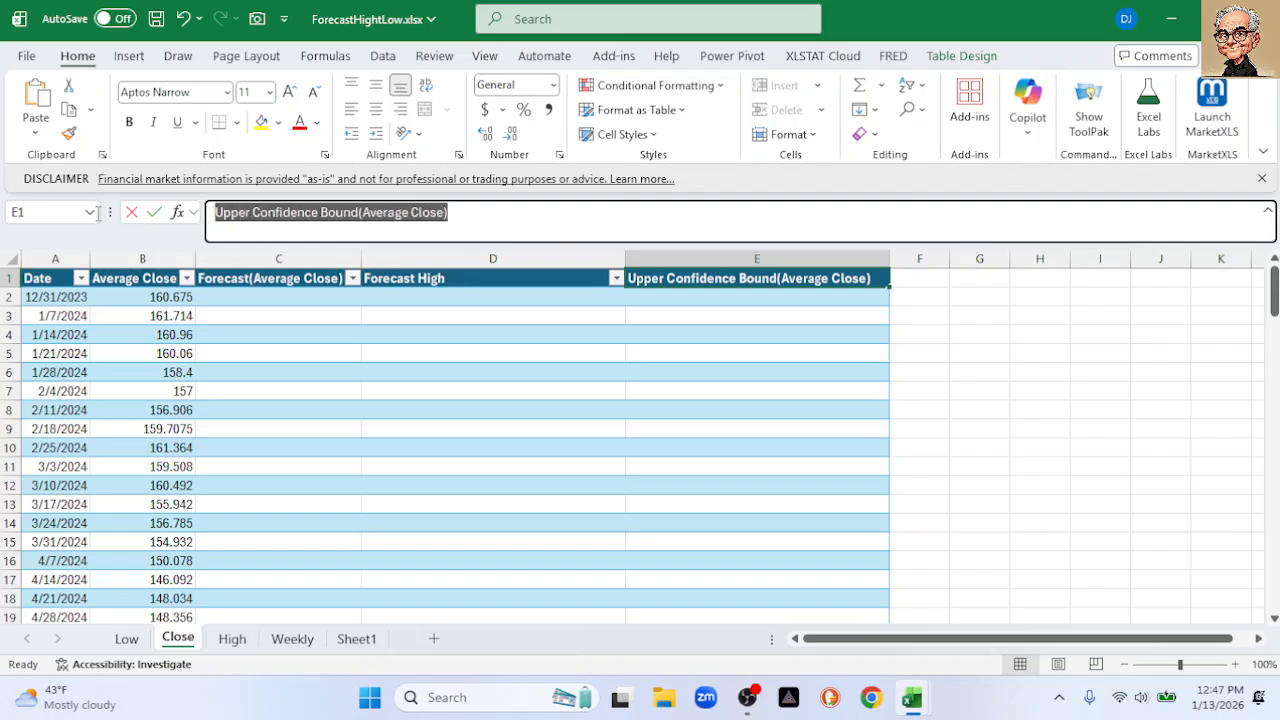
type("Forec")
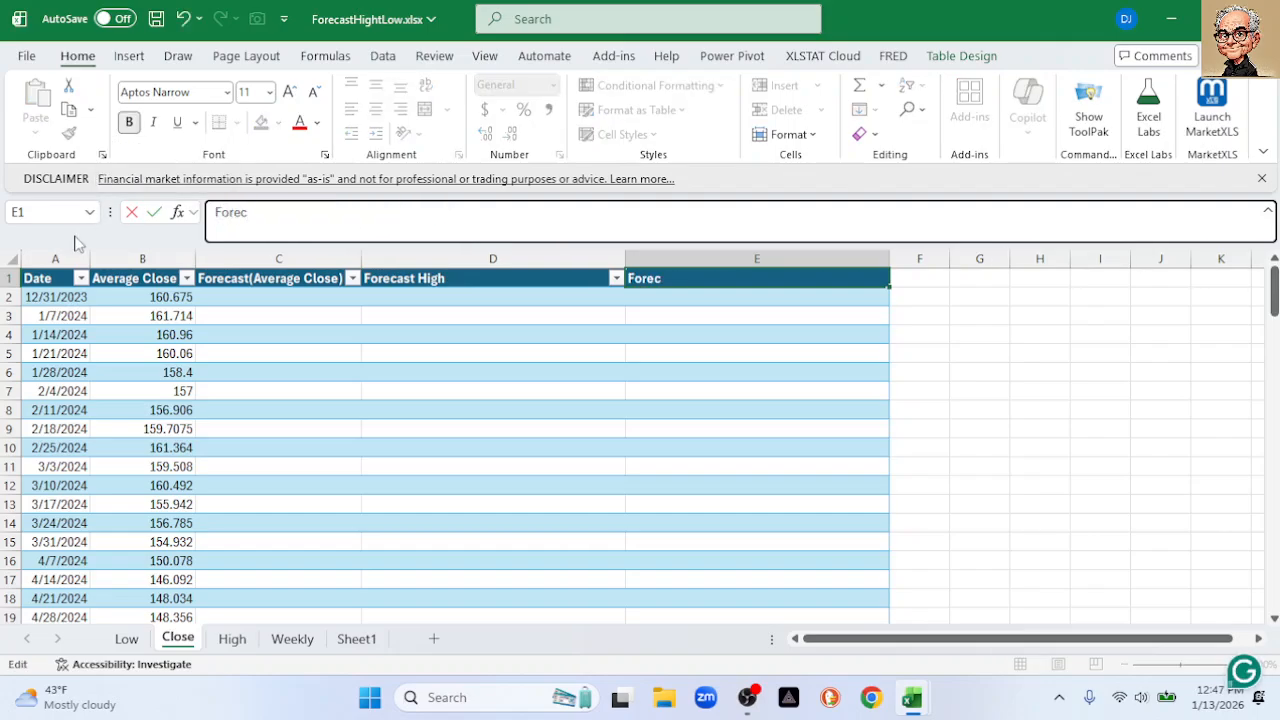
type("ast Low")
key("Return")
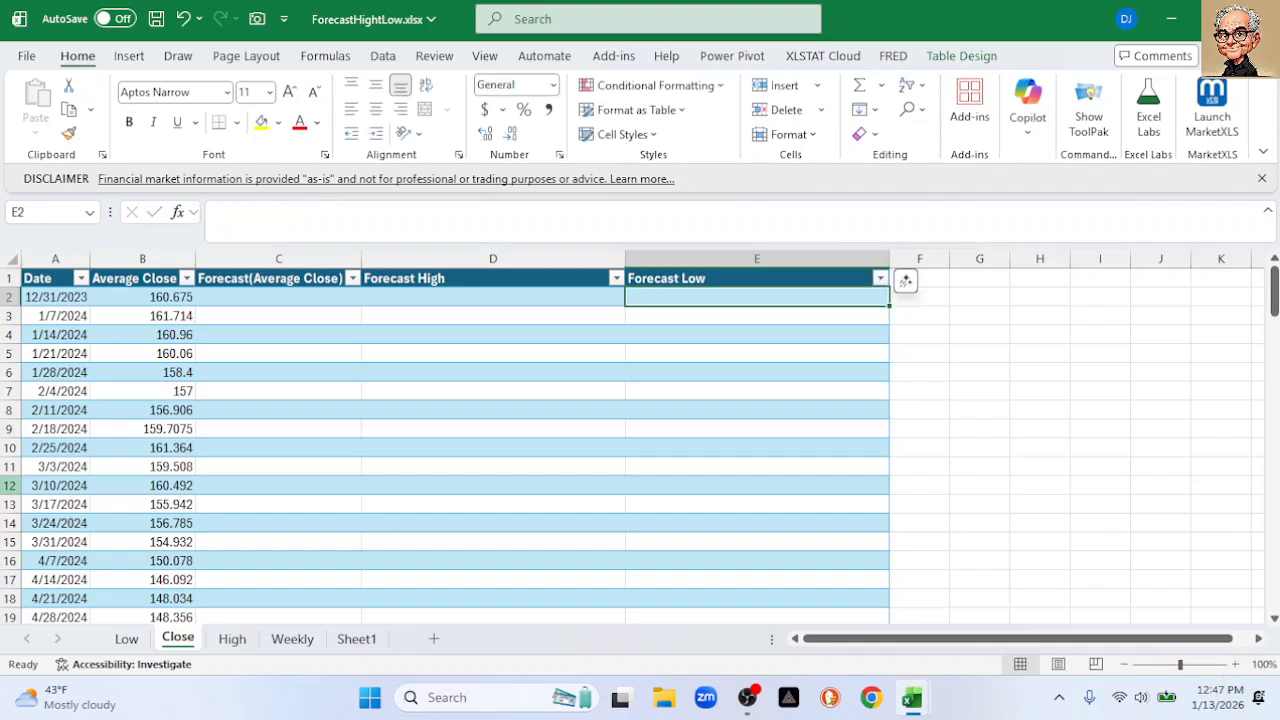
Copy the Low sheet's forecast values in C108:C120
left_click(127, 640)
scroll(288, 505, "down", 20)
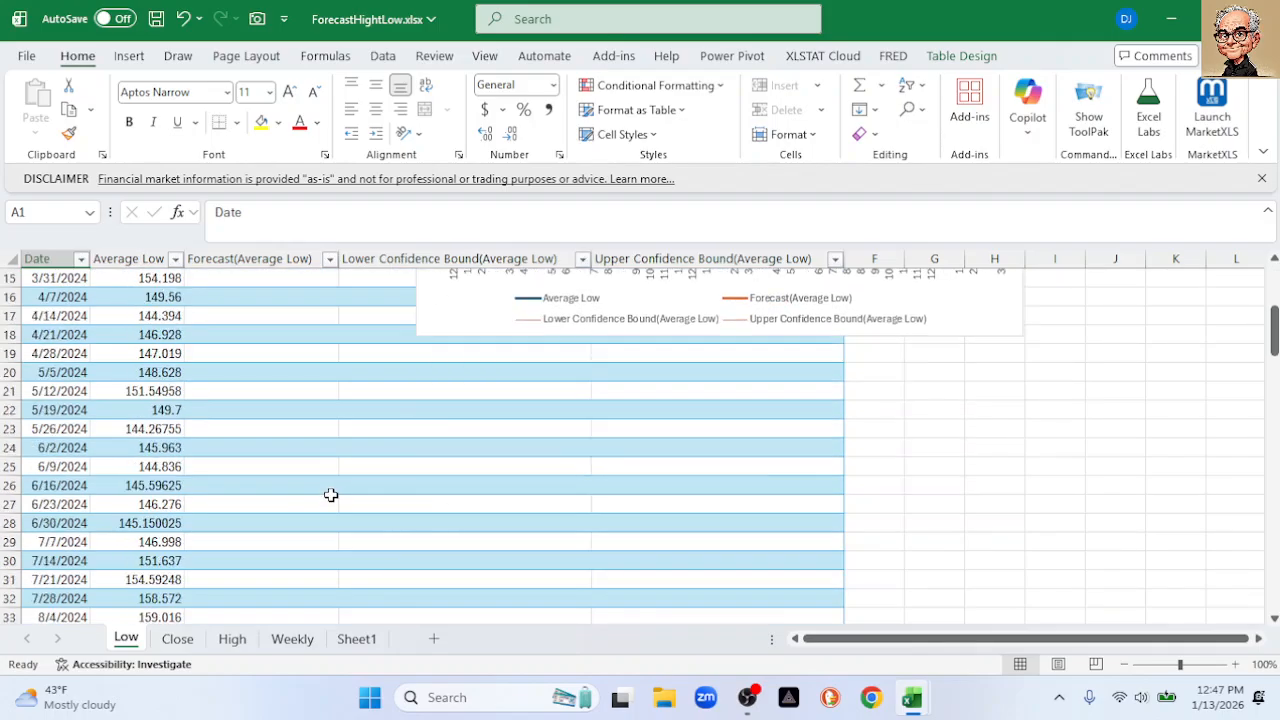
scroll(331, 496, "down", 11)
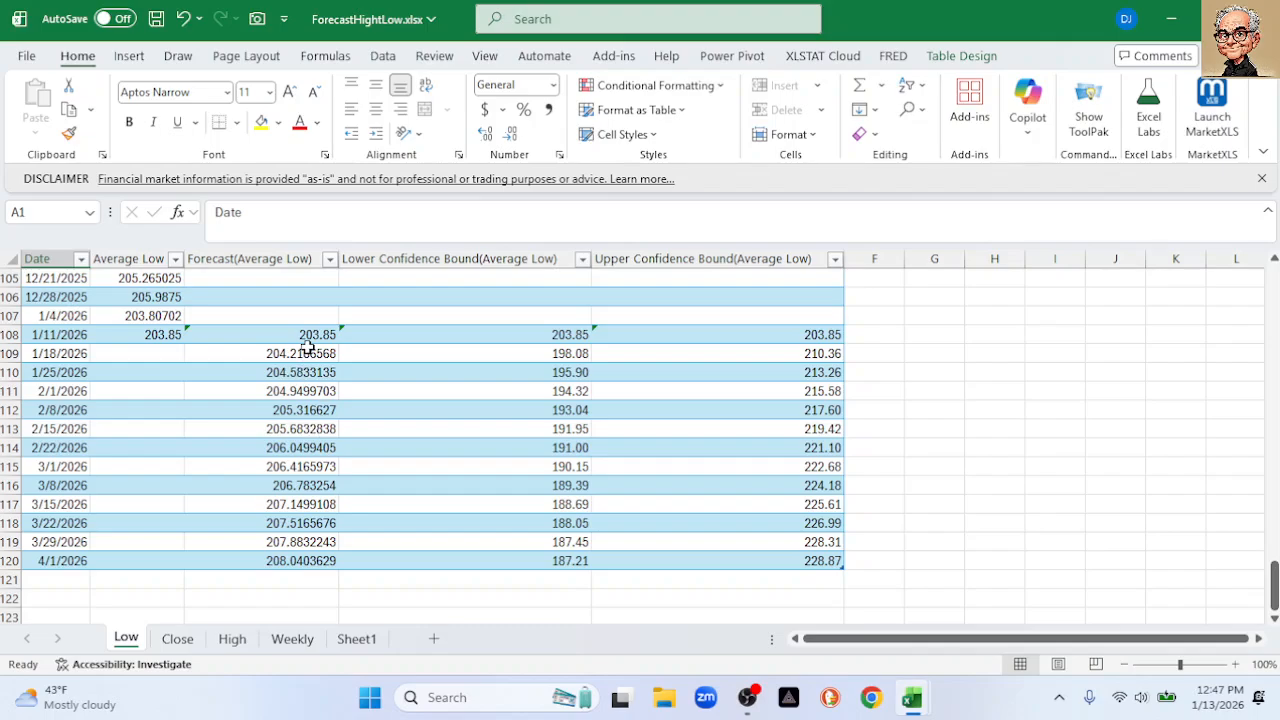
left_click_drag(308, 335, 304, 551)
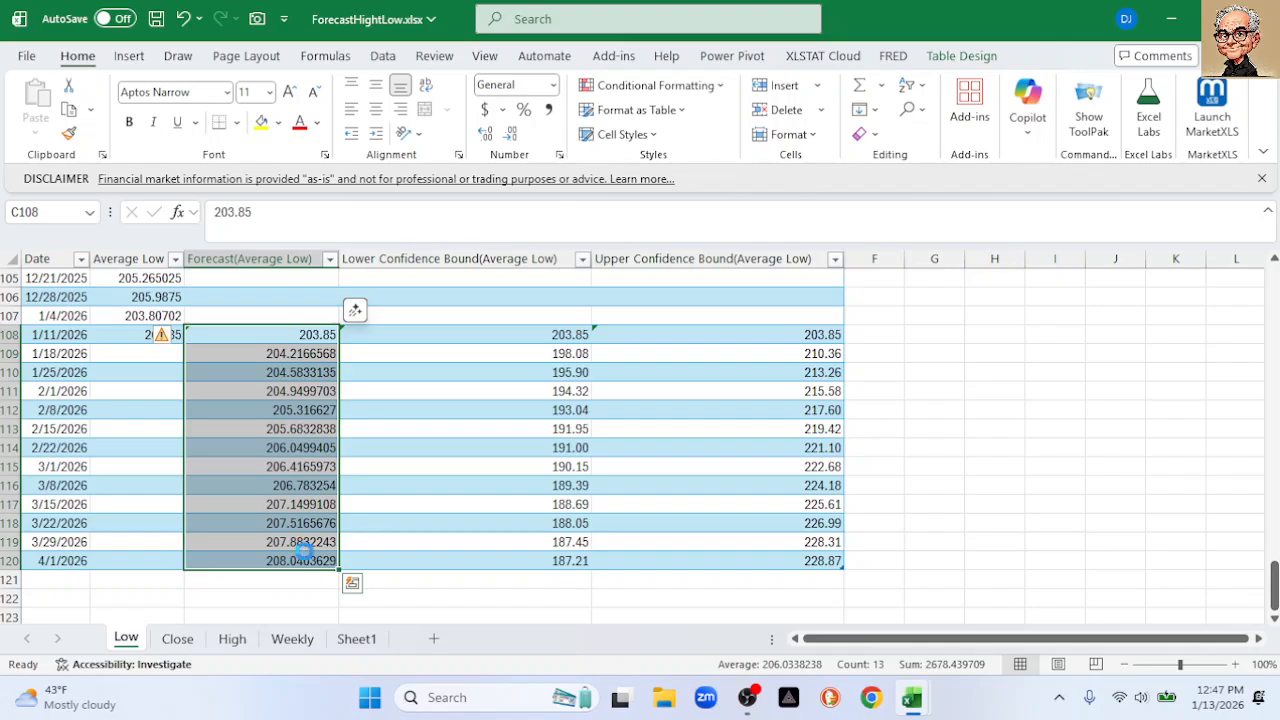
key("ctrl+c")
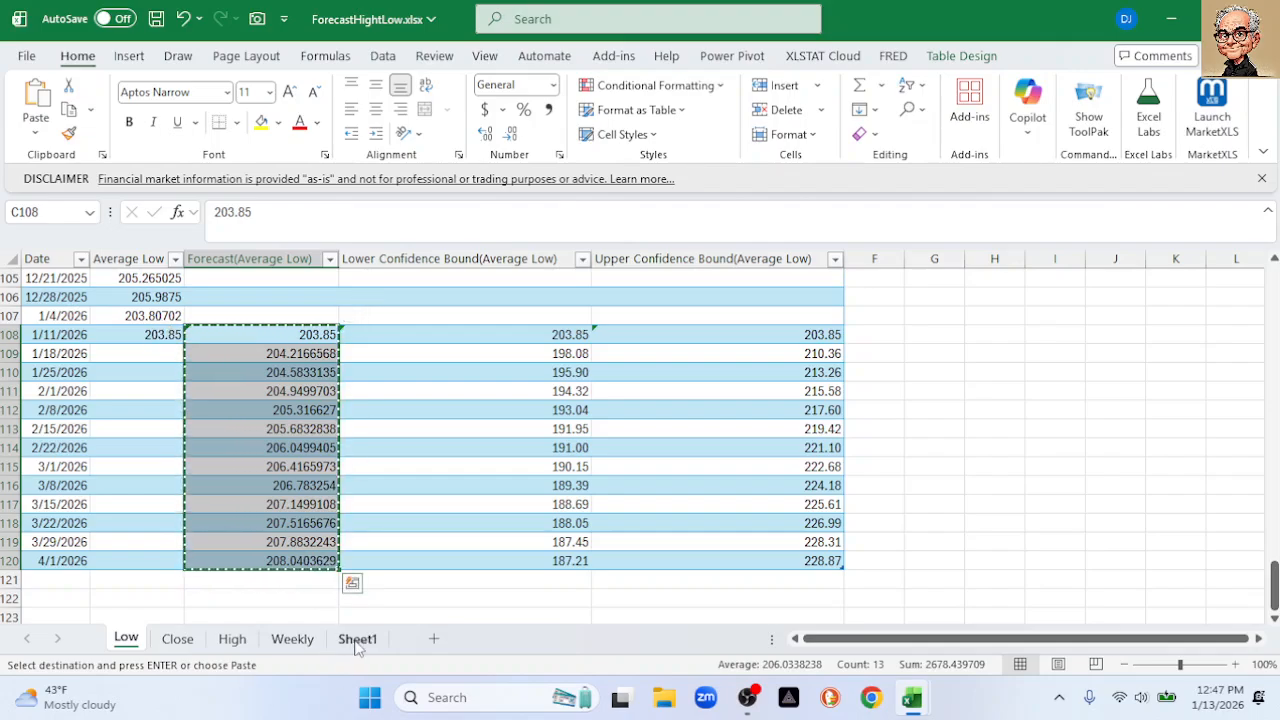
Paste the Low forecasts as values into the Close sheet starting at E108
left_click(356, 638)
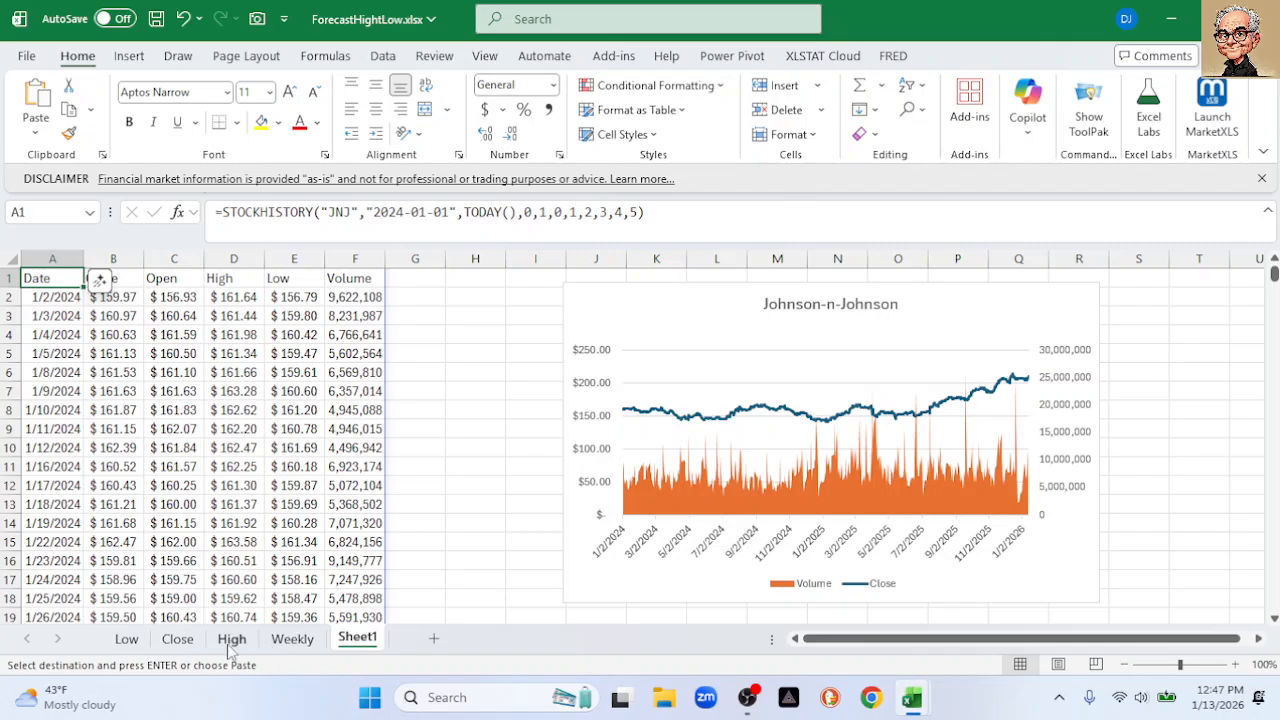
left_click(178, 638)
scroll(375, 415, "down", 18)
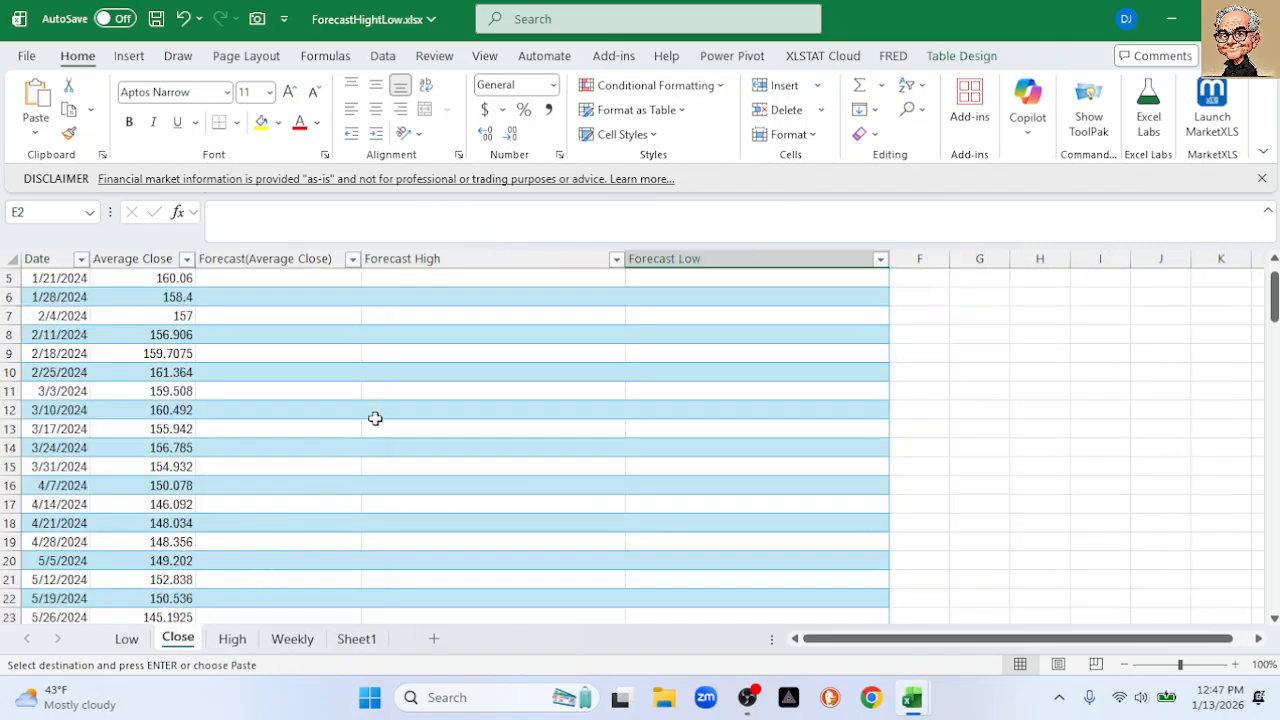
scroll(385, 415, "down", 15)
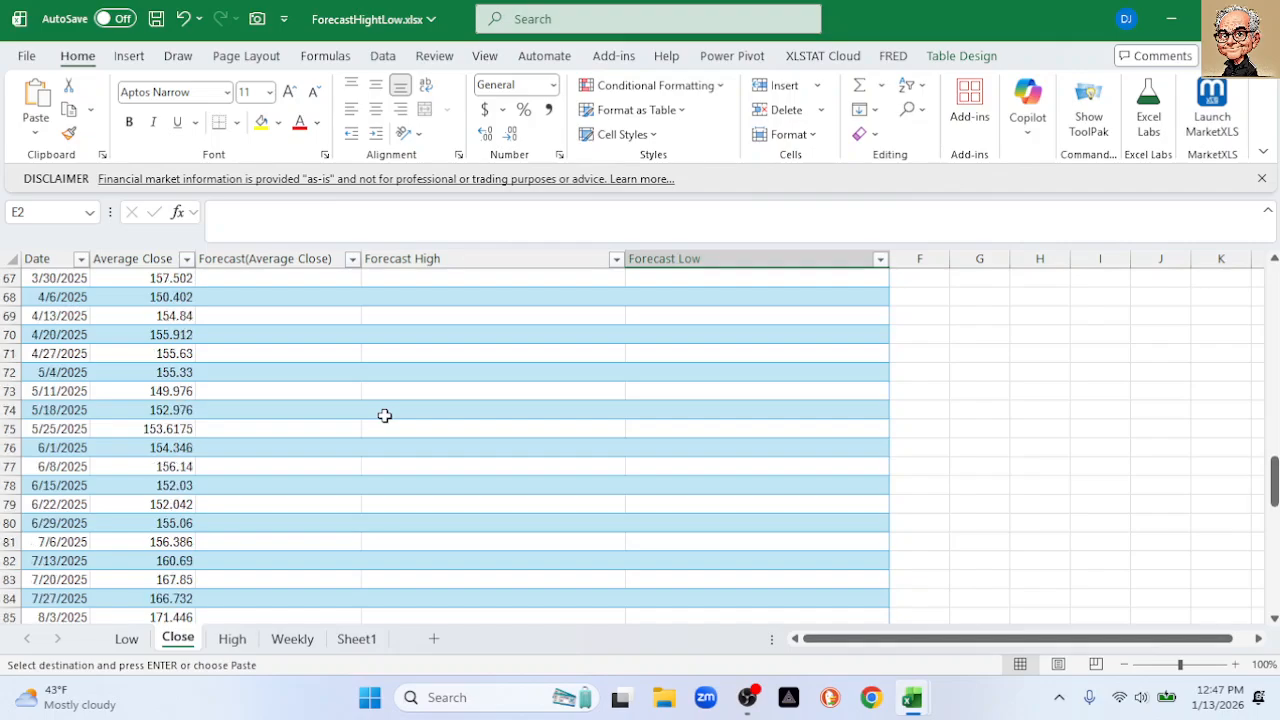
left_click(669, 413)
right_click(670, 413)
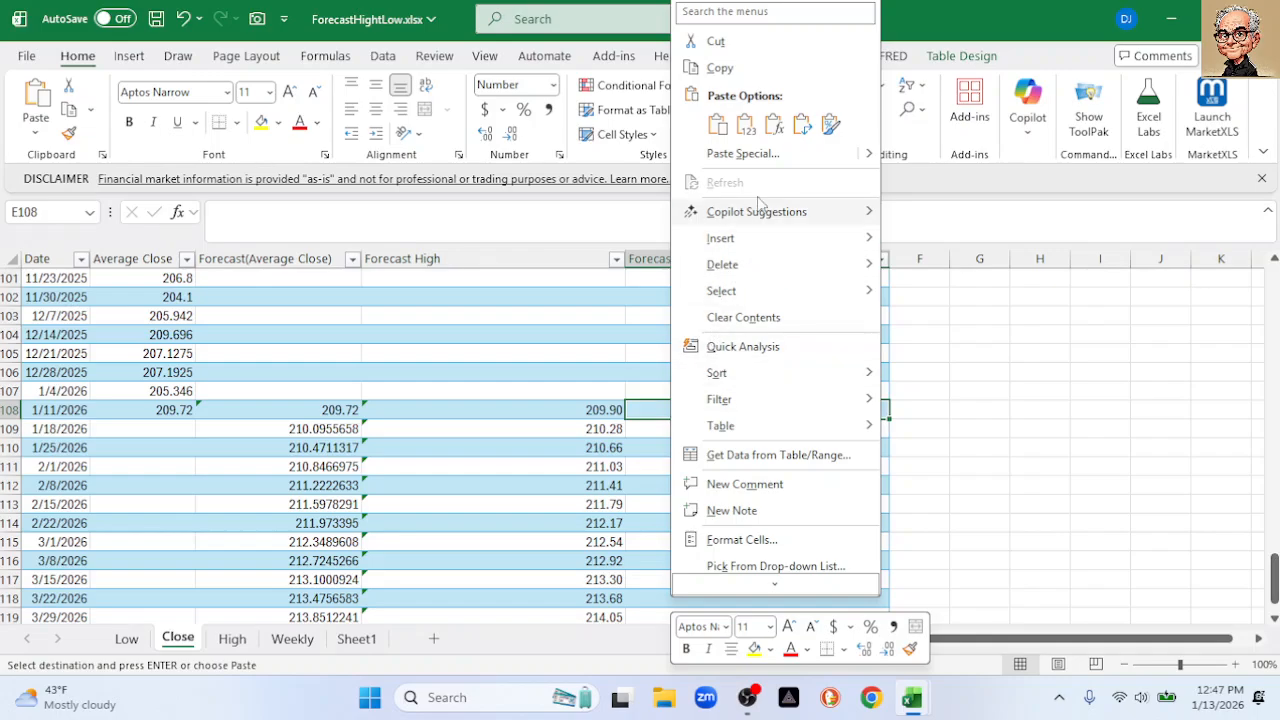
left_click(745, 124)
left_click(1038, 391)
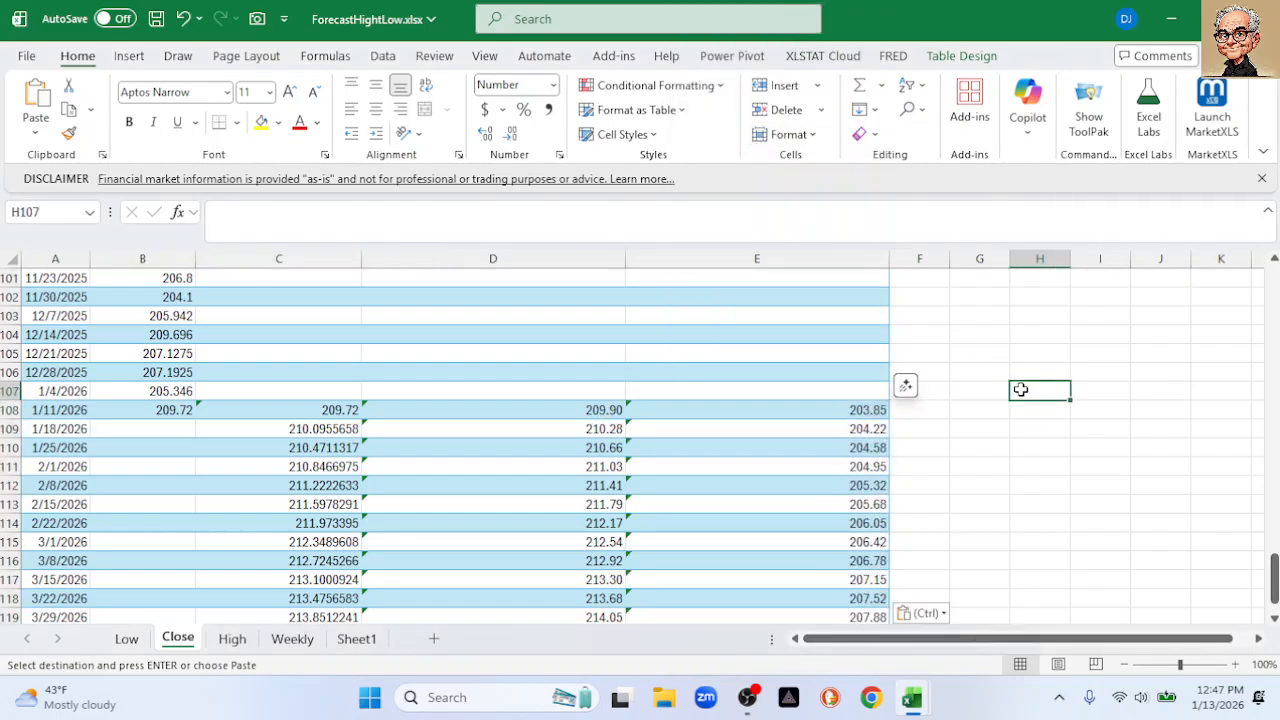
left_click_drag(1274, 578, 1274, 292)
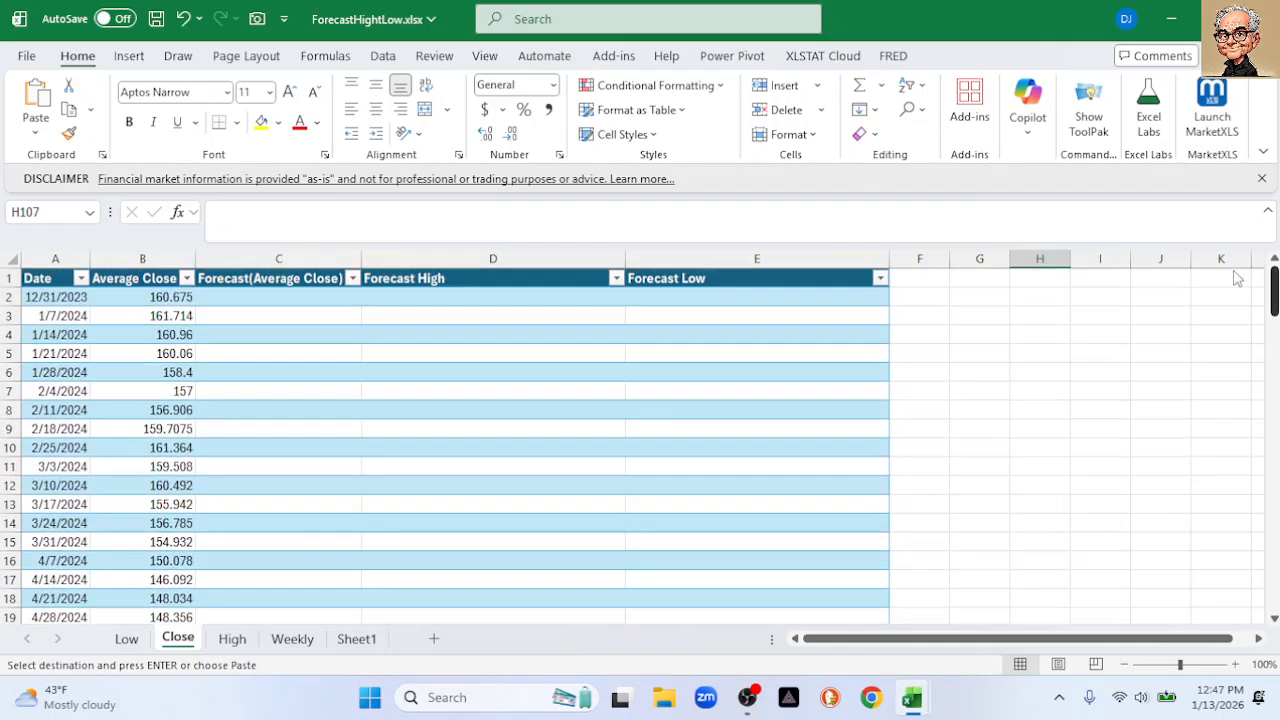
Select columns A through E and insert the recommended Line chart
left_click(80, 259)
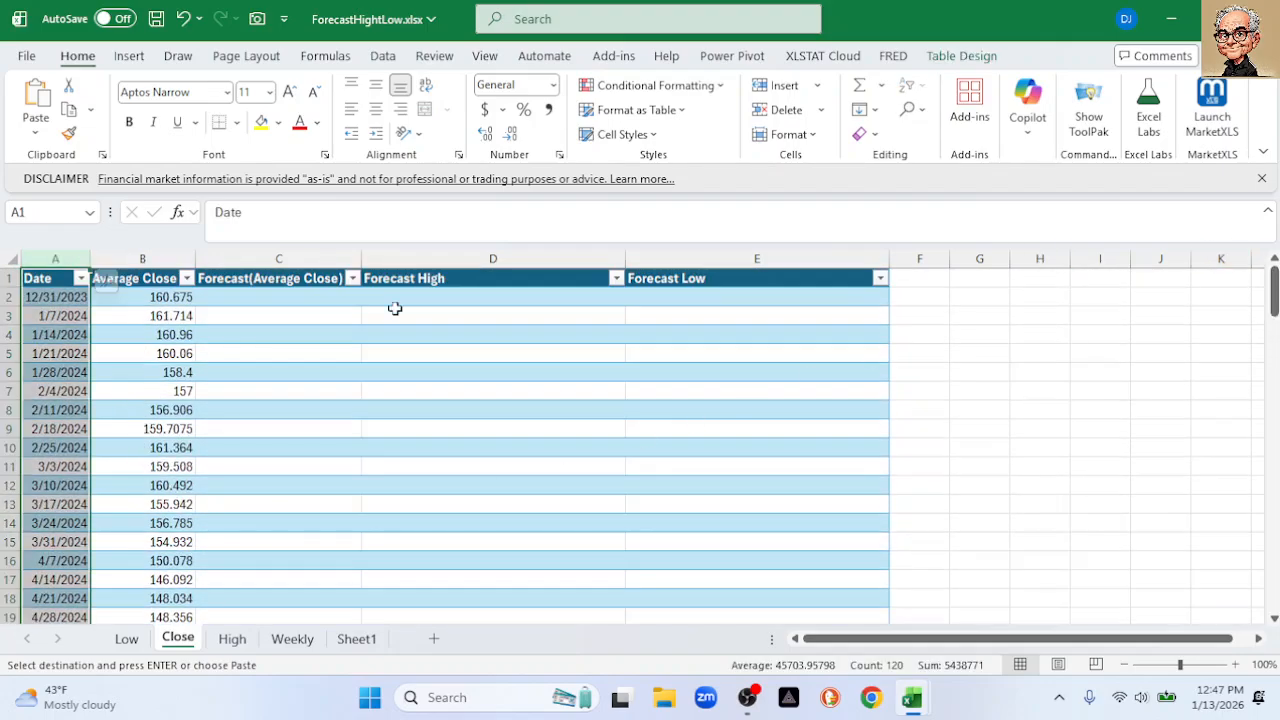
left_click(767, 259, "shift")
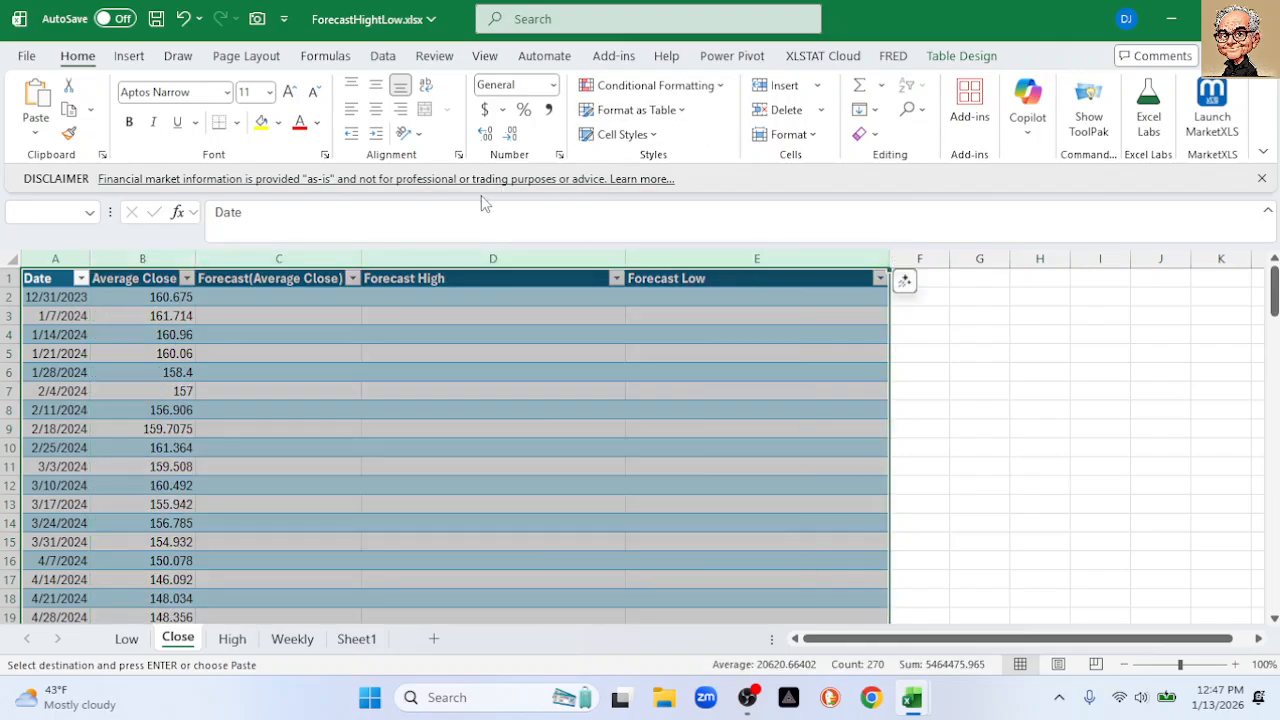
left_click(130, 57)
left_click(404, 118)
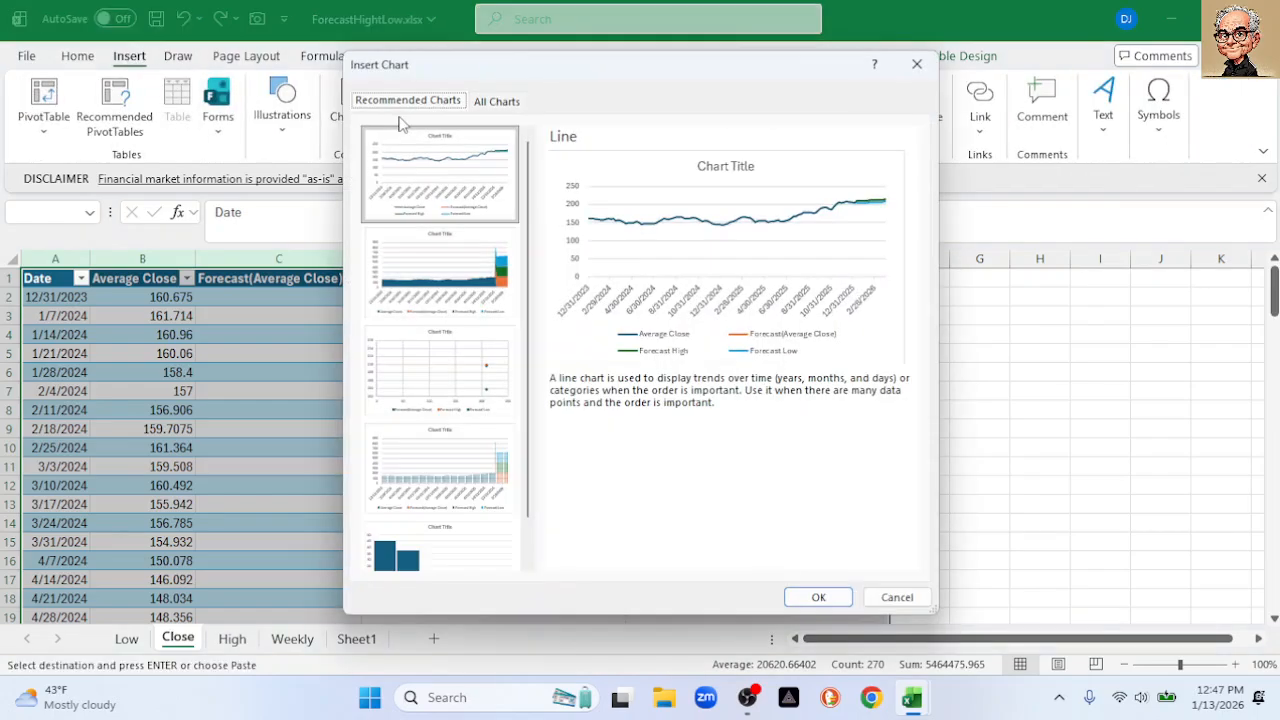
left_click(816, 598)
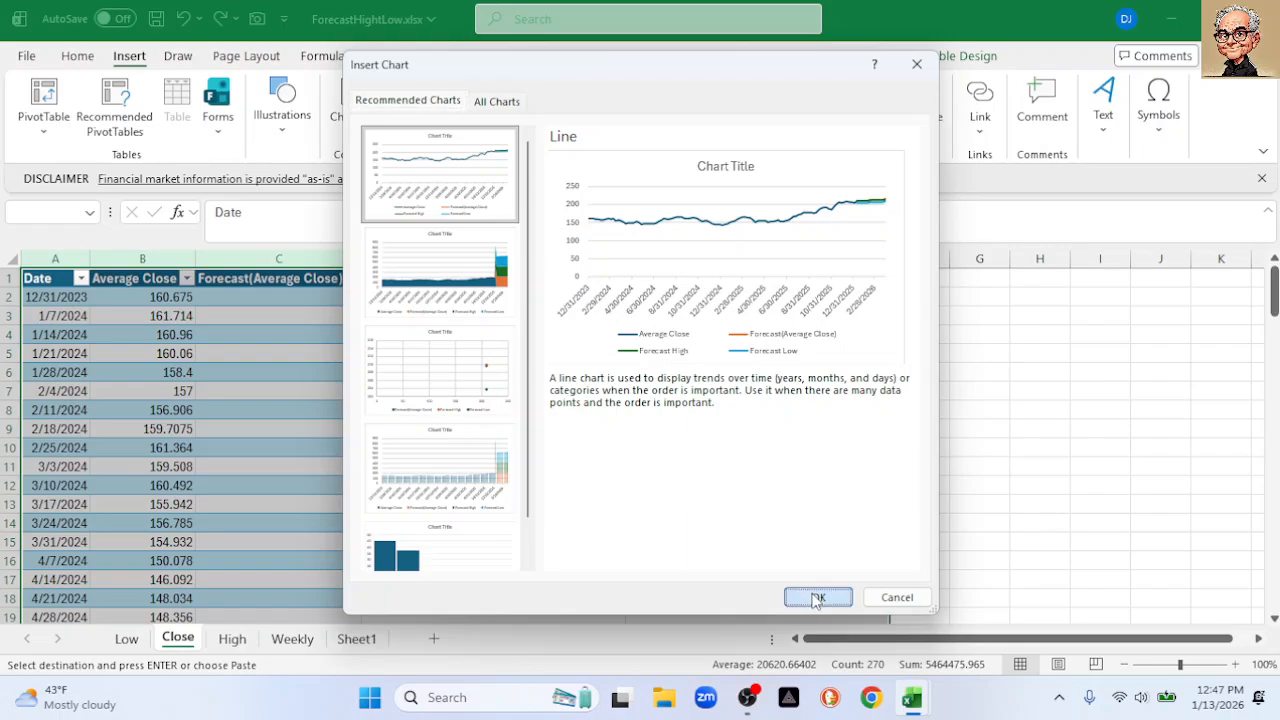
Set the chart's vertical axis minimum to 145 and move the chart to the left
left_click_drag(571, 323, 518, 306)
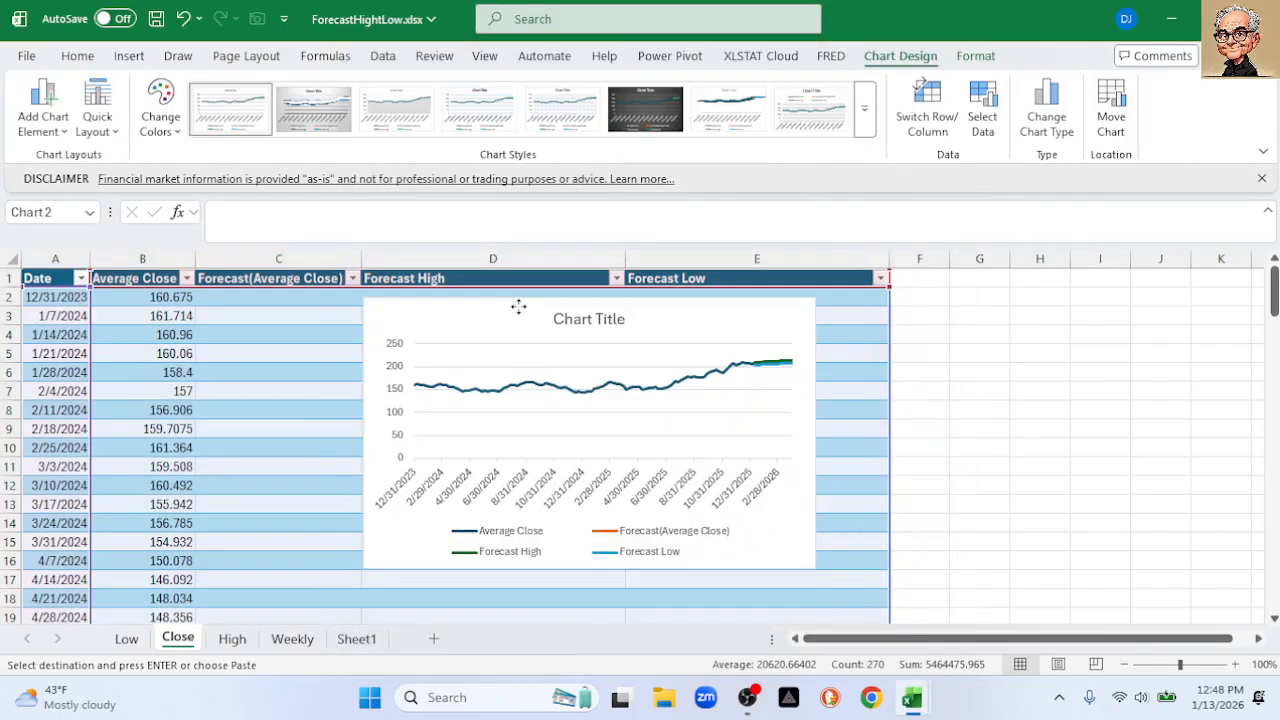
double_click(401, 415)
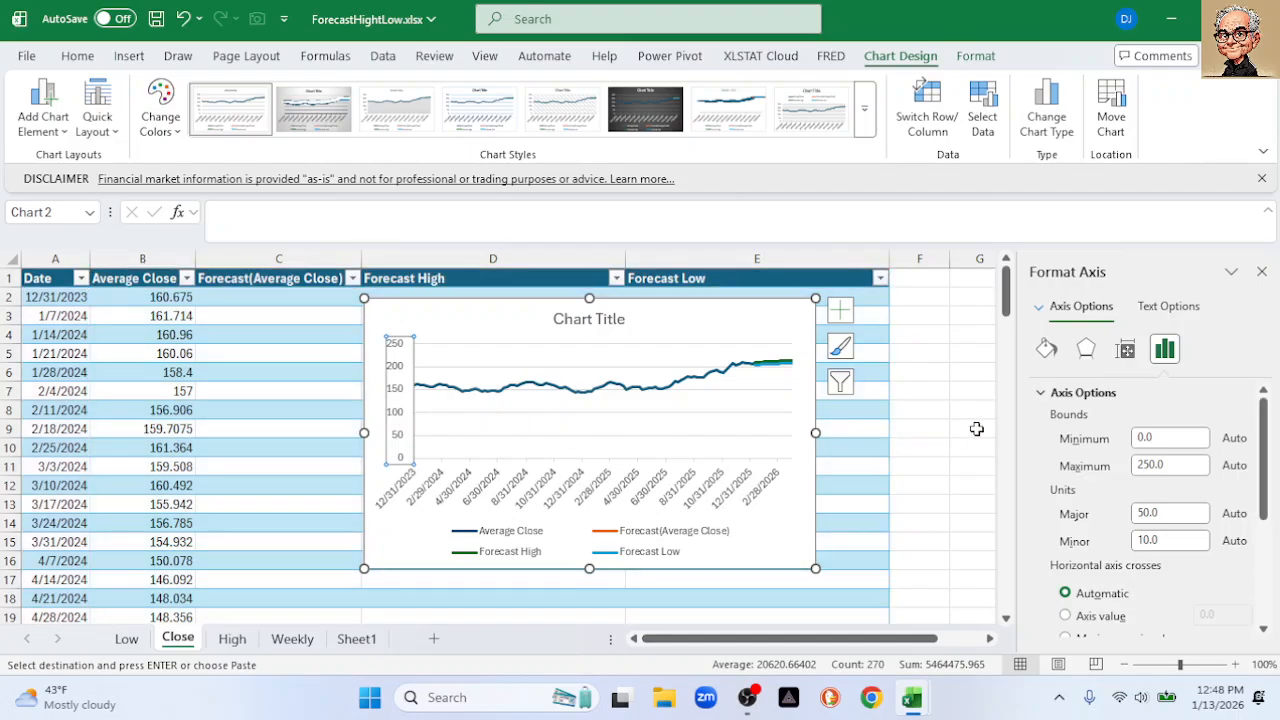
left_click(1155, 438)
type("145")
key("Return")
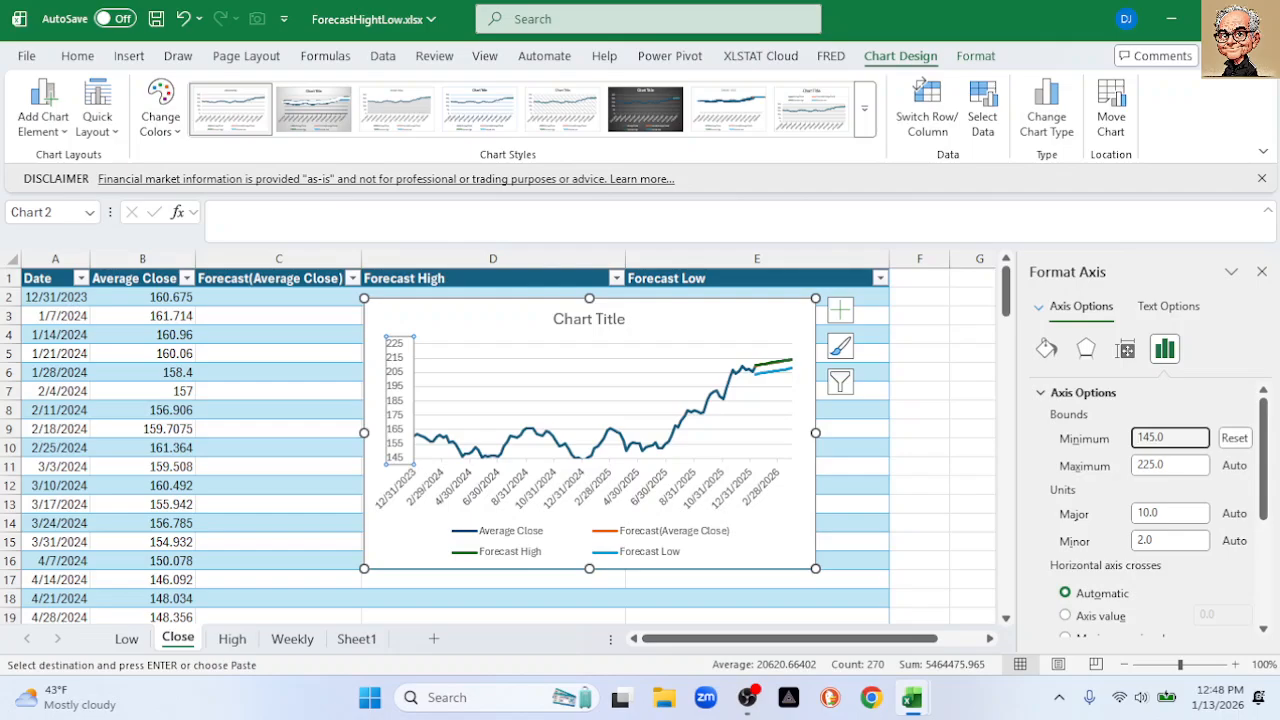
left_click(1262, 271)
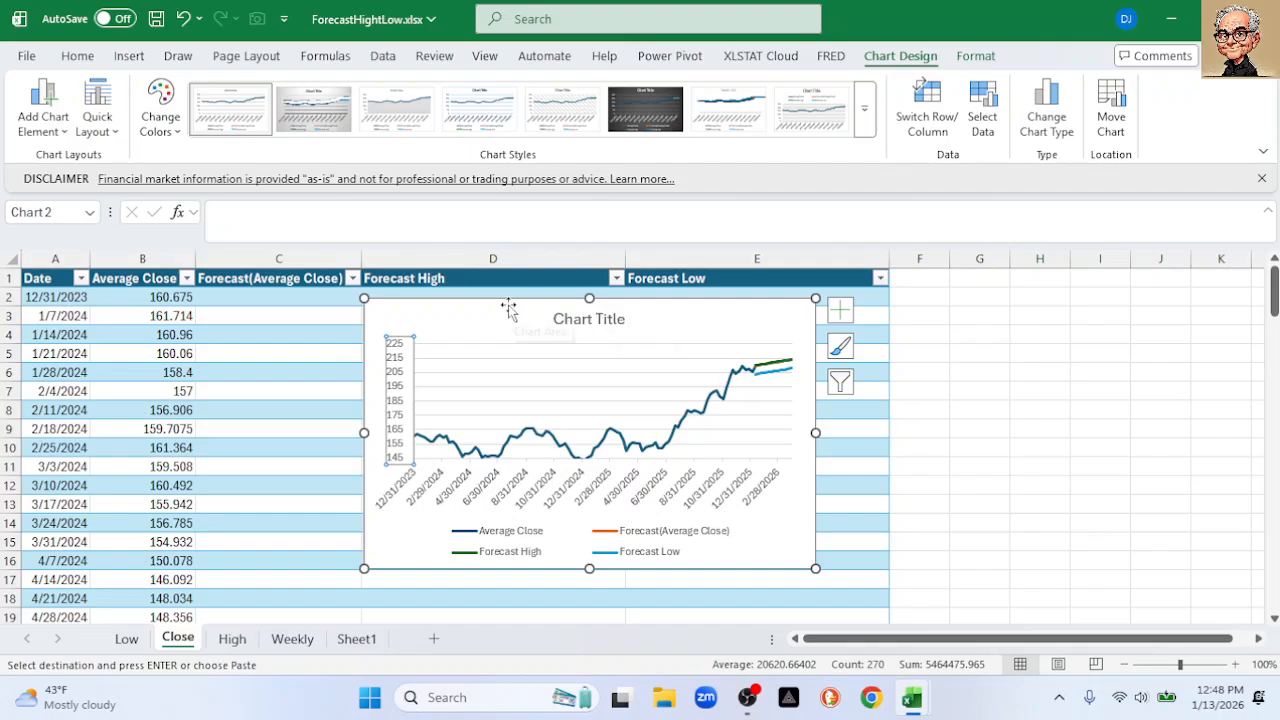
left_click_drag(505, 304, 412, 304)
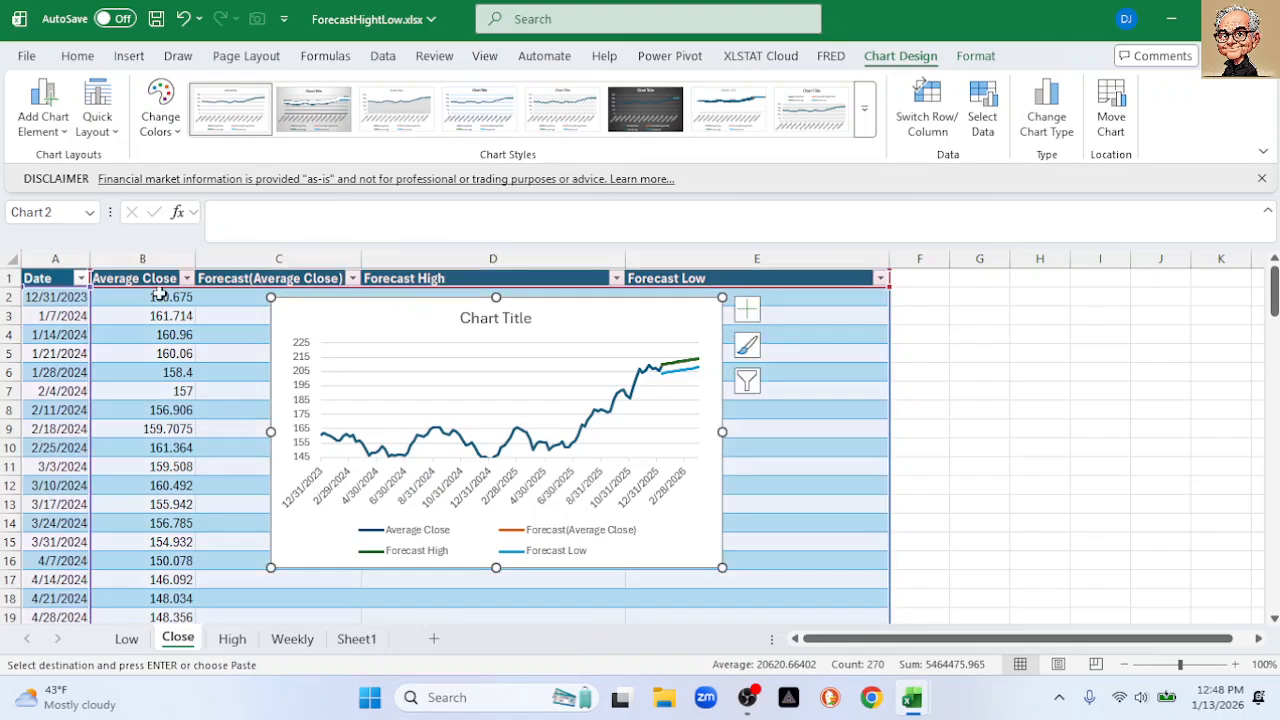
left_click(43, 274)
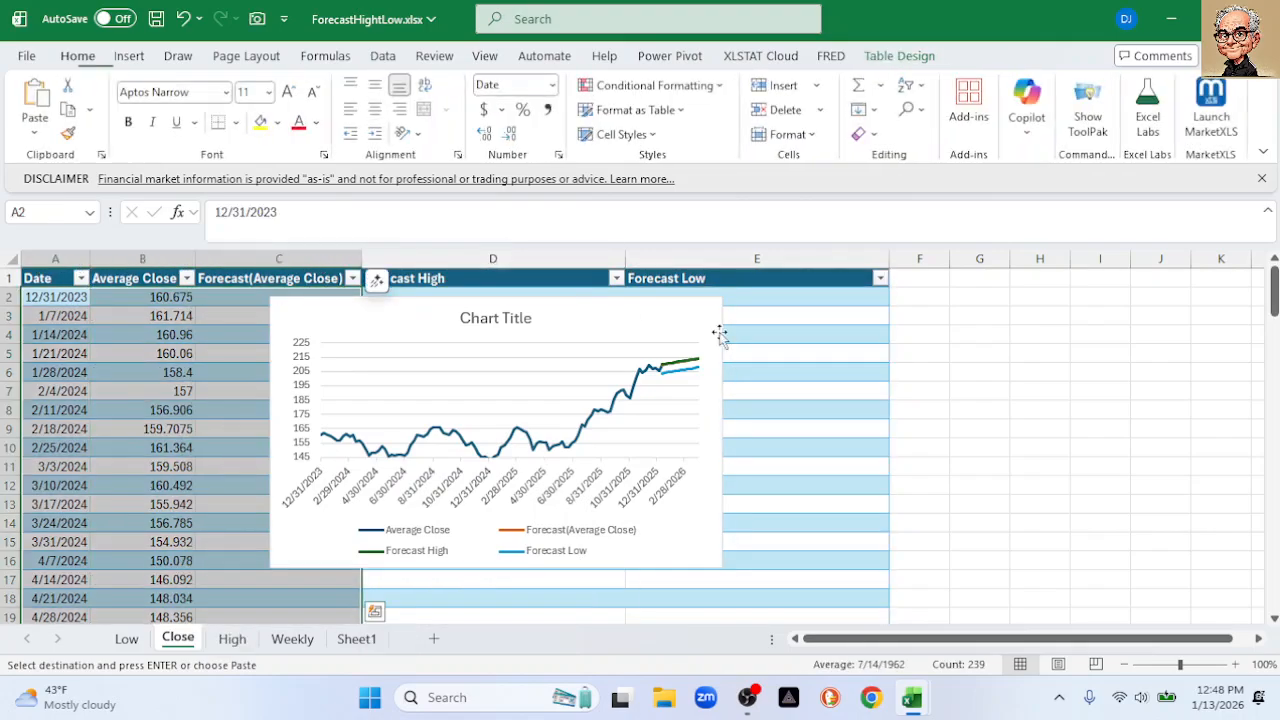
Copy the header row A1:E1 into G1:K1
left_click(1045, 370)
left_click_drag(50, 278, 704, 283)
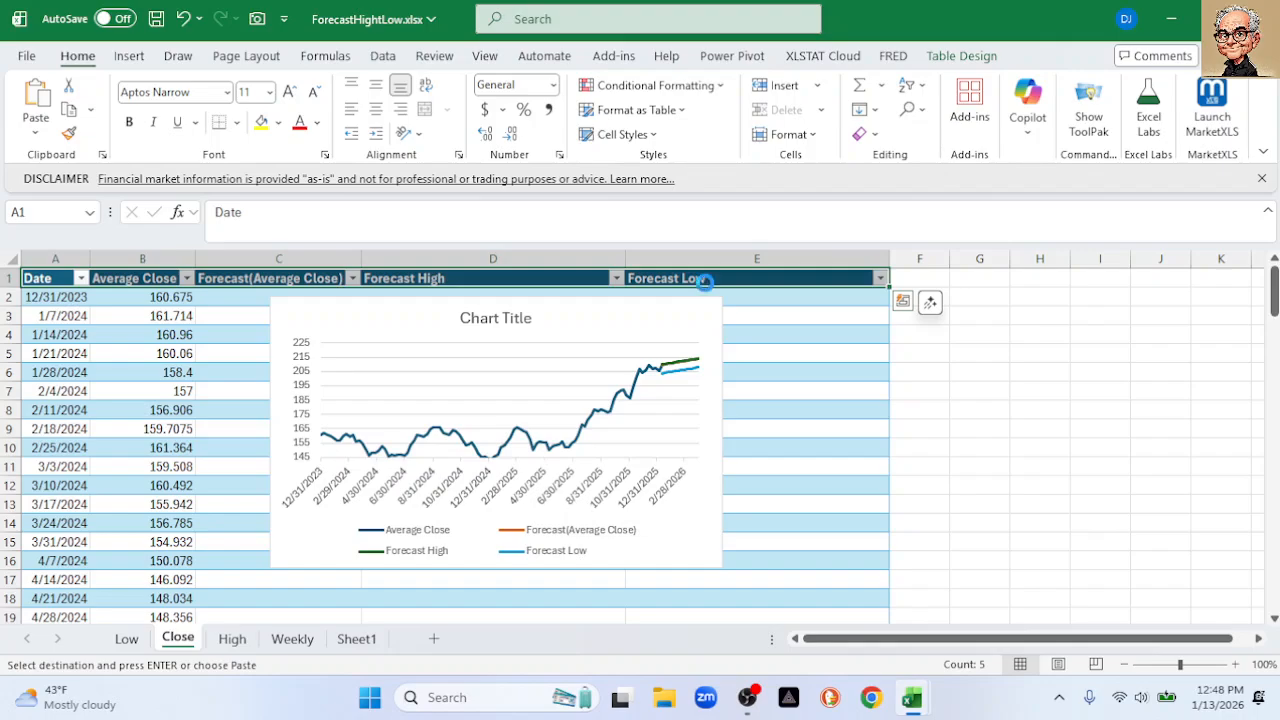
left_click(968, 279)
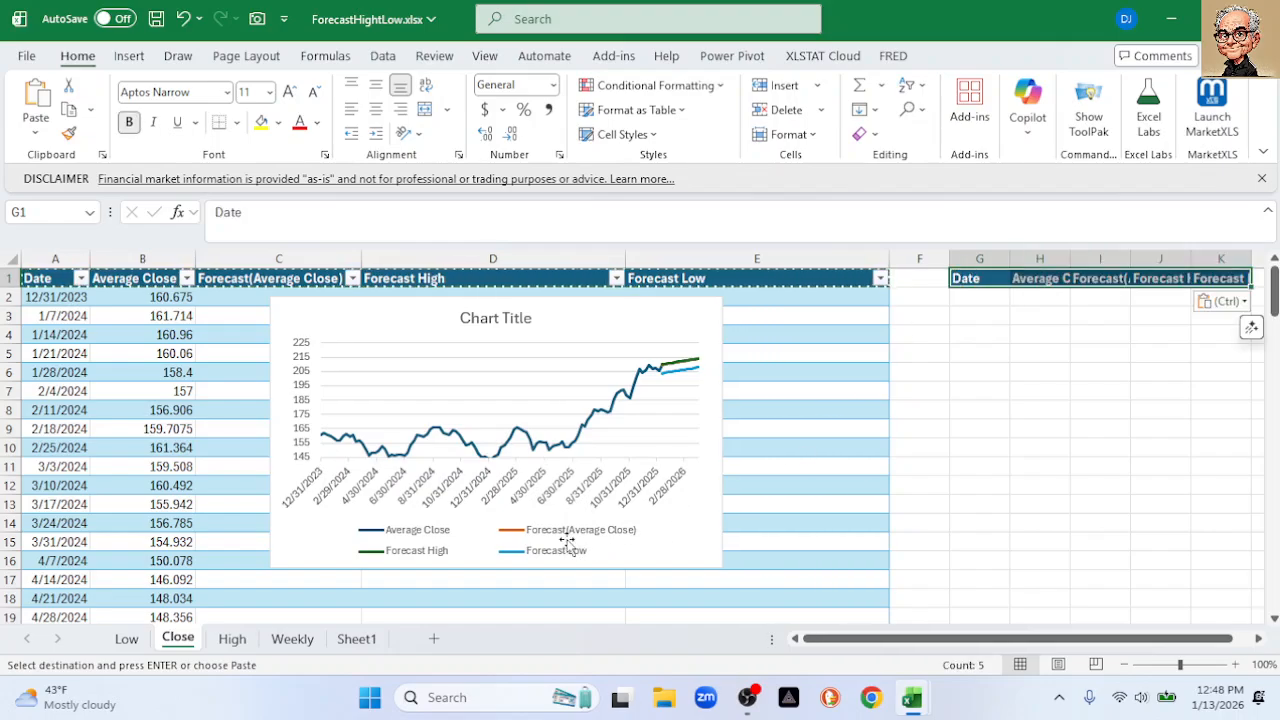
Select and copy the rows from 12/7/2025 to 3/31/2026 in columns A–E
scroll(505, 505, "down", 18)
scroll(491, 487, "down", 14)
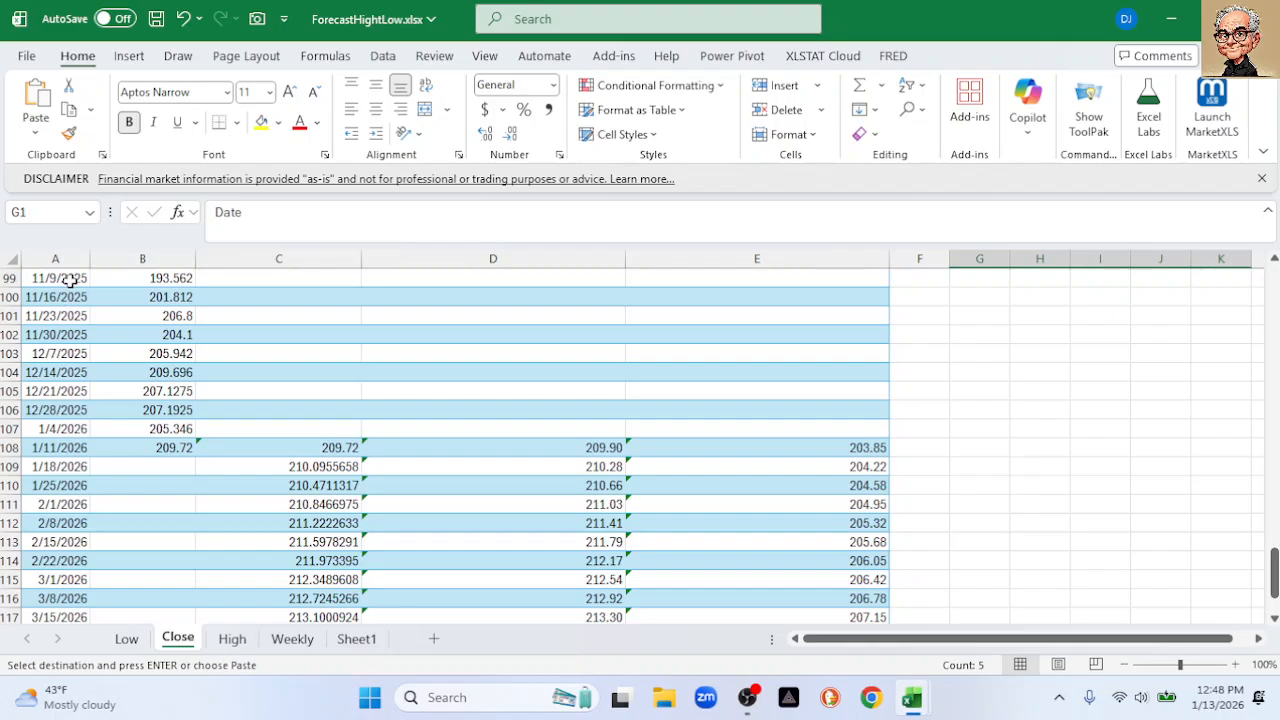
scroll(70, 282, "down", 2)
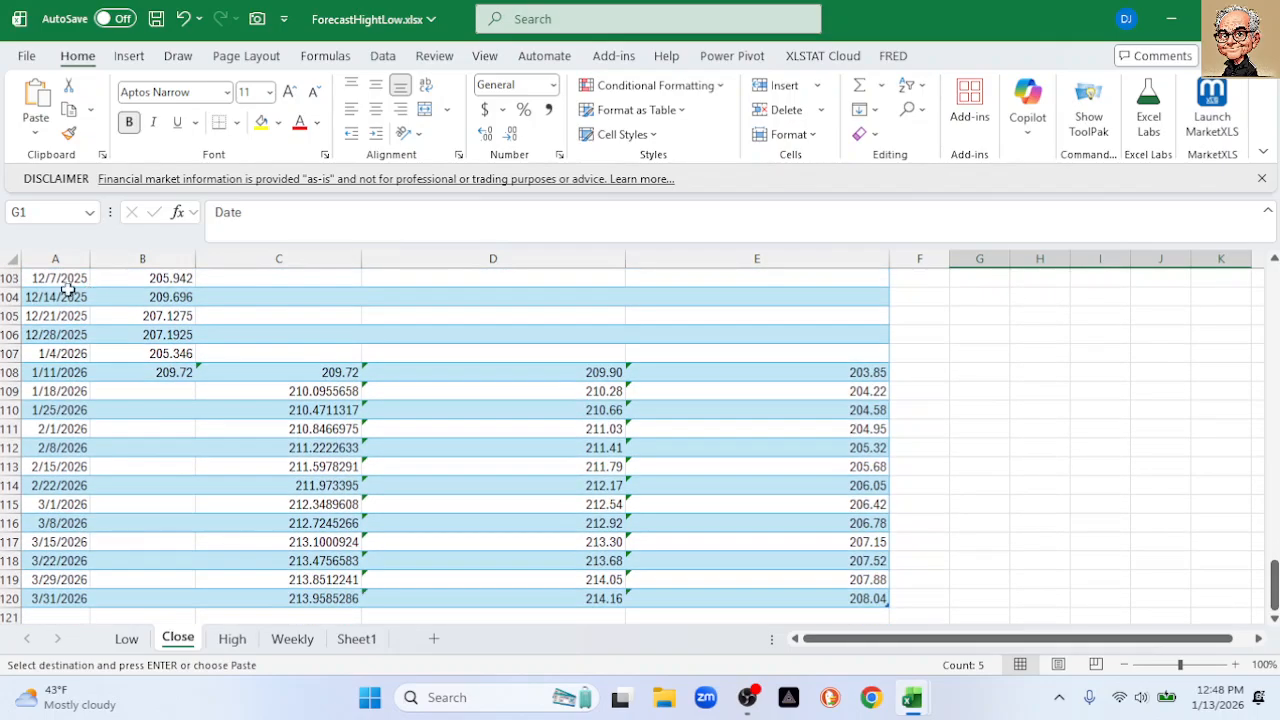
left_click_drag(70, 282, 749, 607)
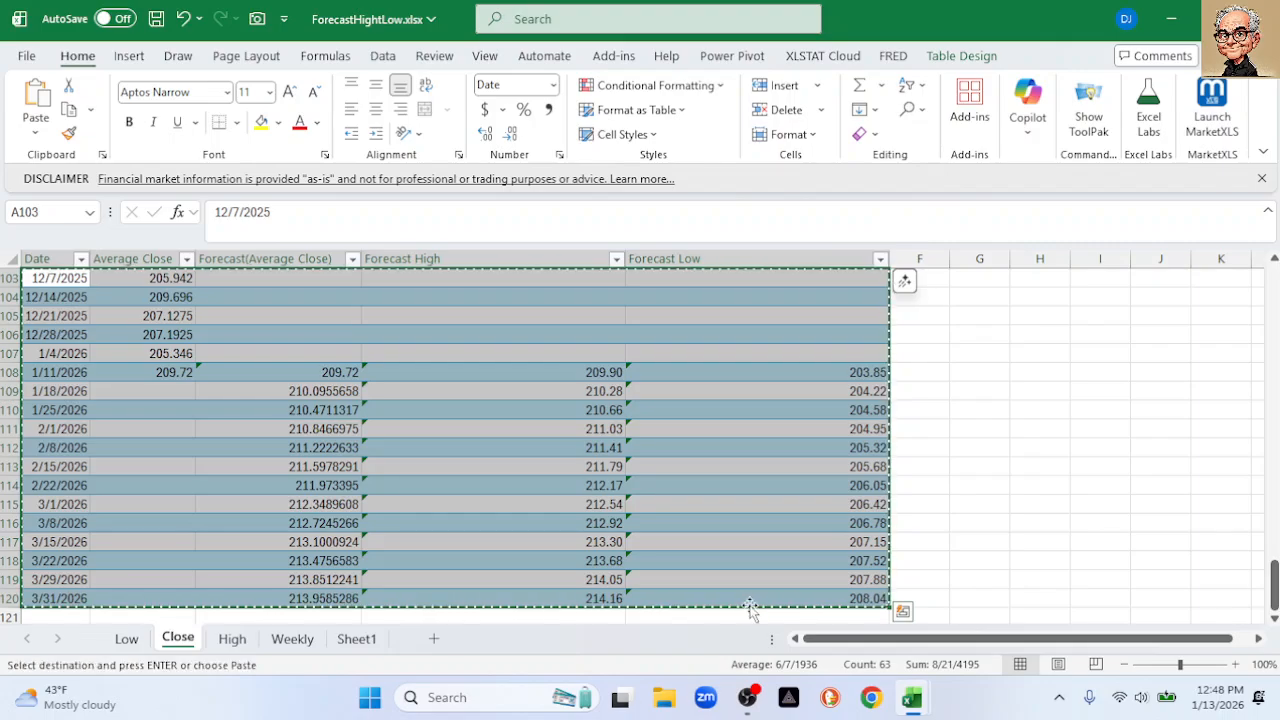
scroll(749, 605, "right", 1)
left_click_drag(1274, 585, 1268, 246)
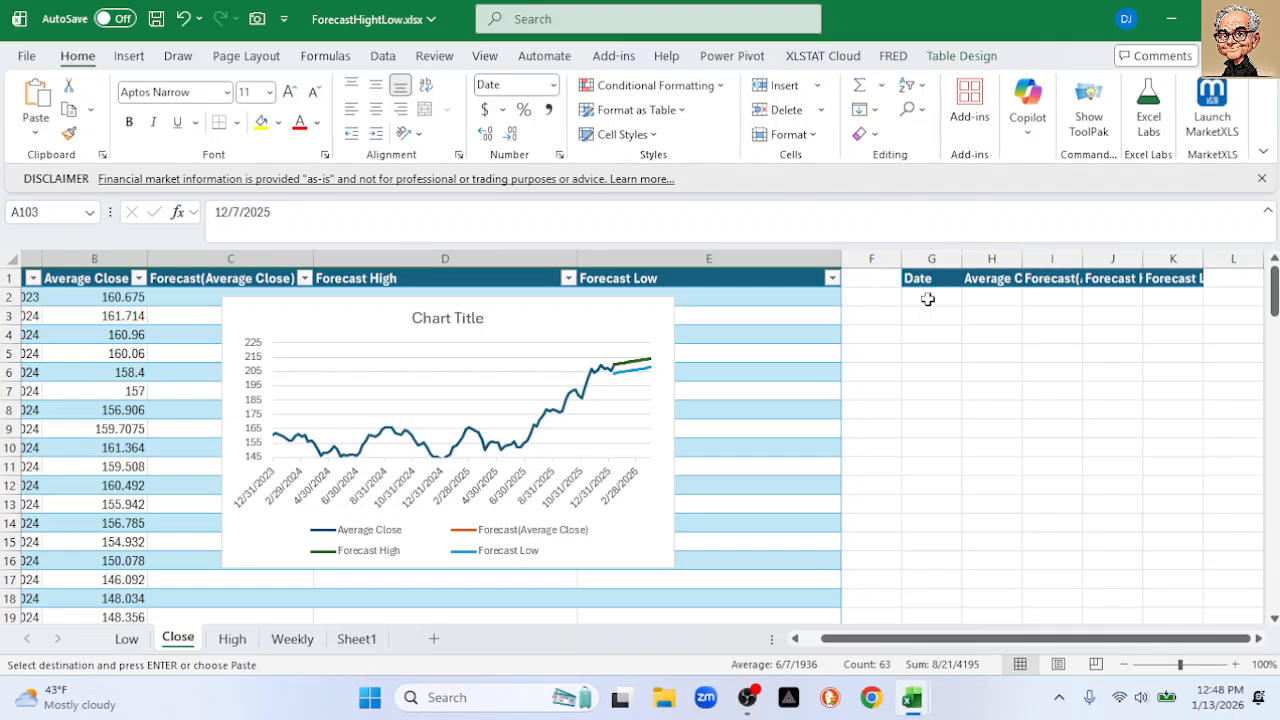
Paste the copied rows as values starting at cell G2
left_click(926, 297)
right_click(930, 297)
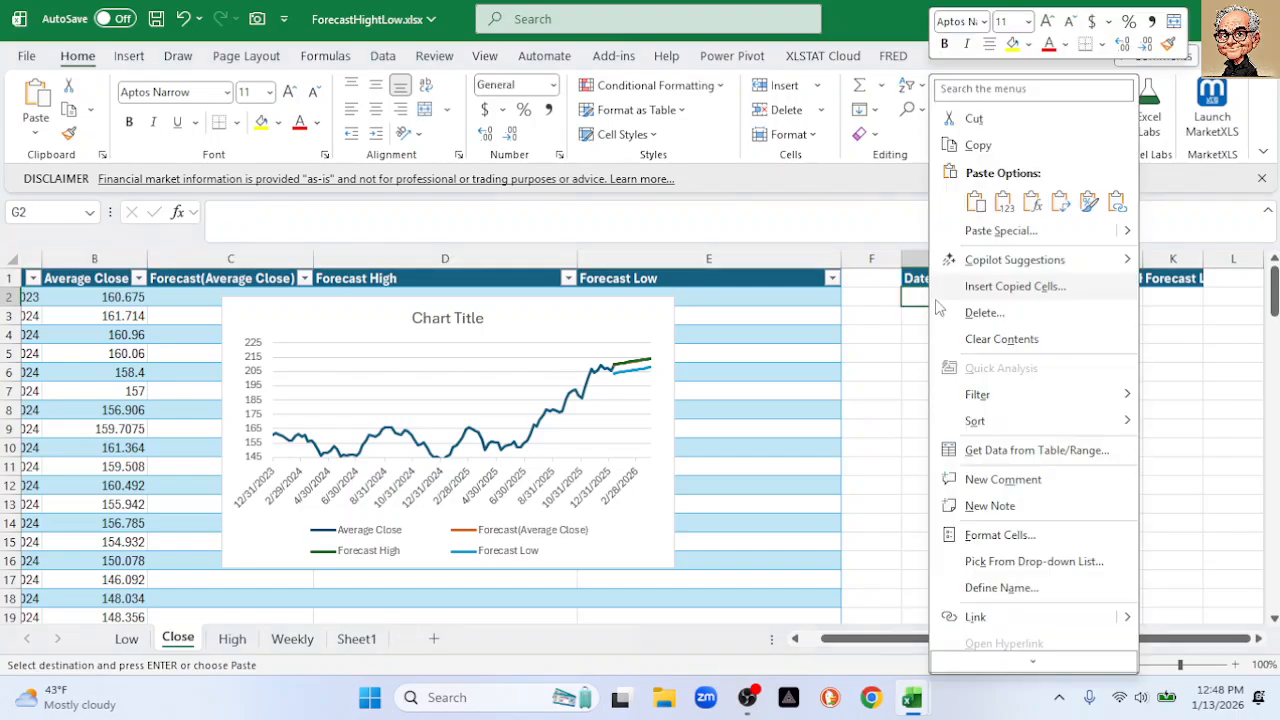
left_click(1004, 201)
Select column G and bring up Format Cells for it
left_click(933, 259)
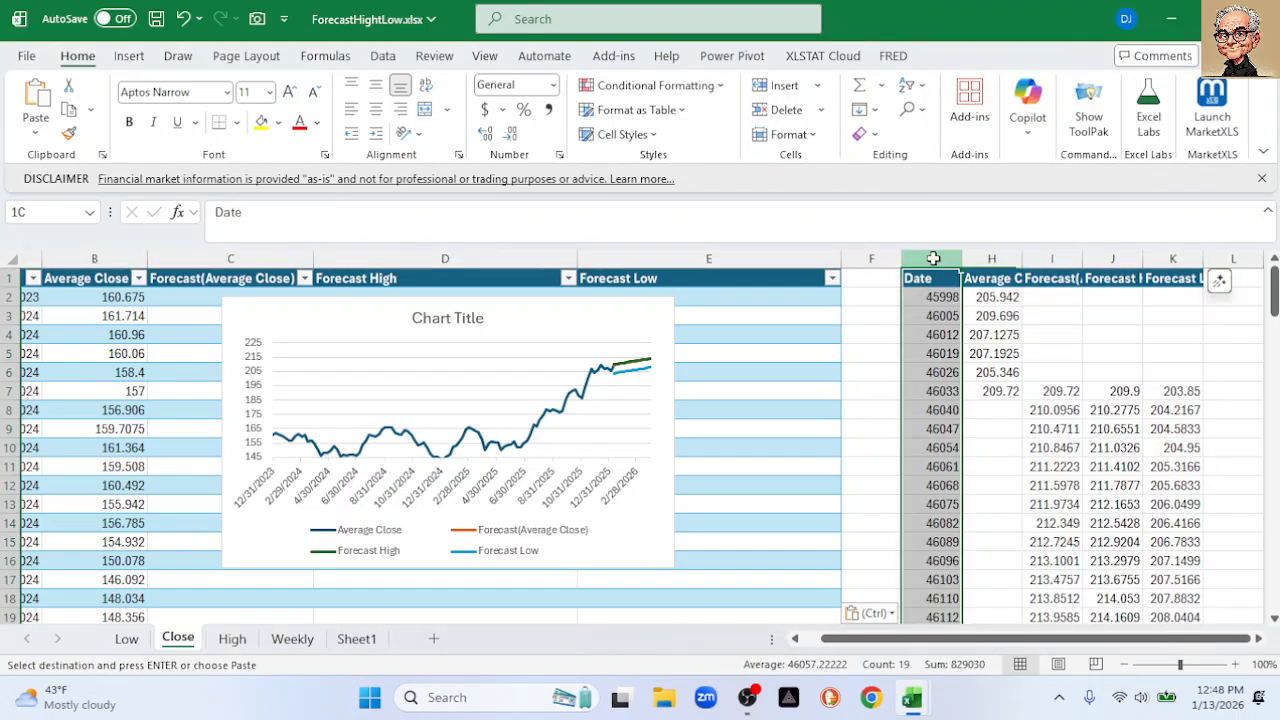
right_click(933, 320)
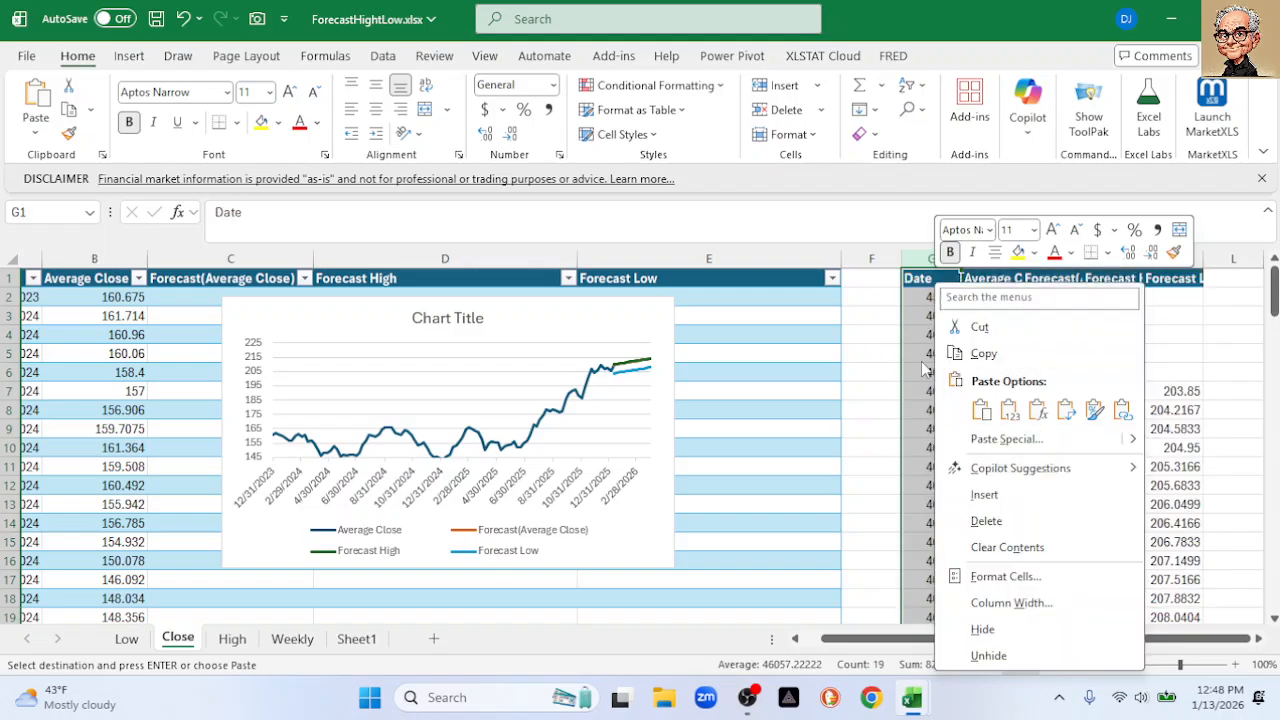
key("Escape")
right_click(920, 340)
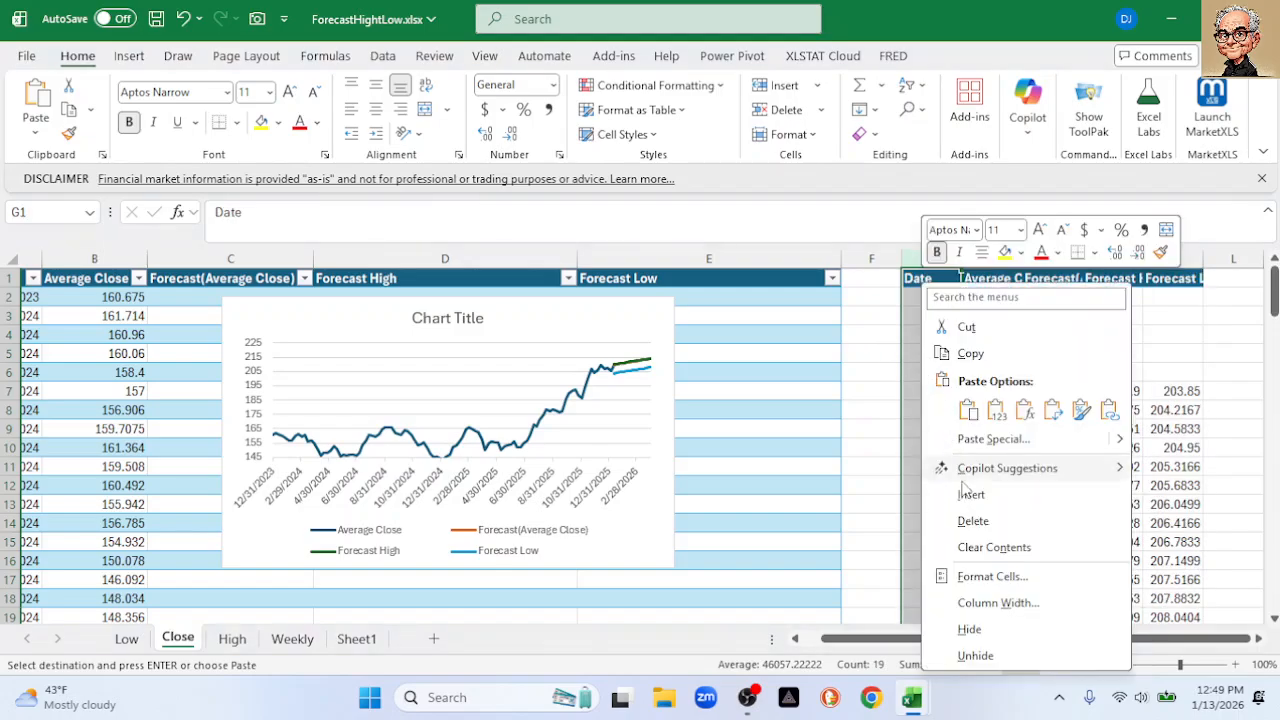
left_click(990, 578)
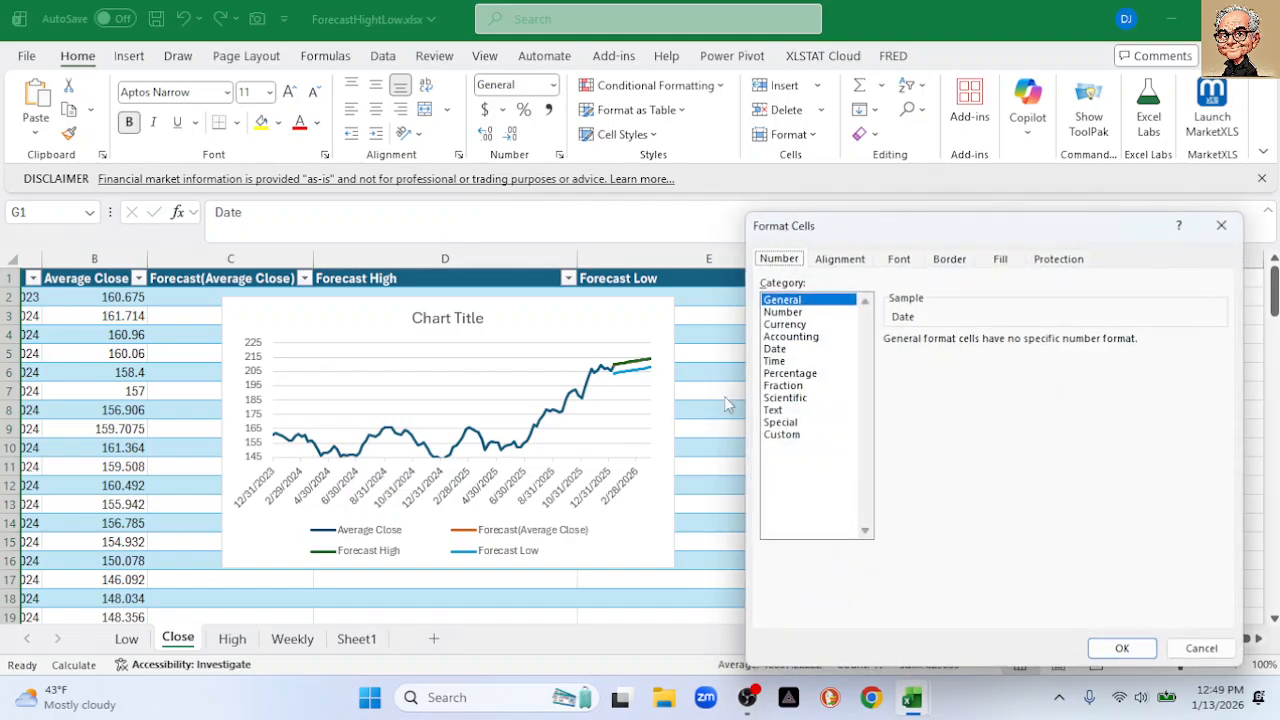
Format column G with the 2012-03-14 date style, then select columns G through K
left_click(776, 349)
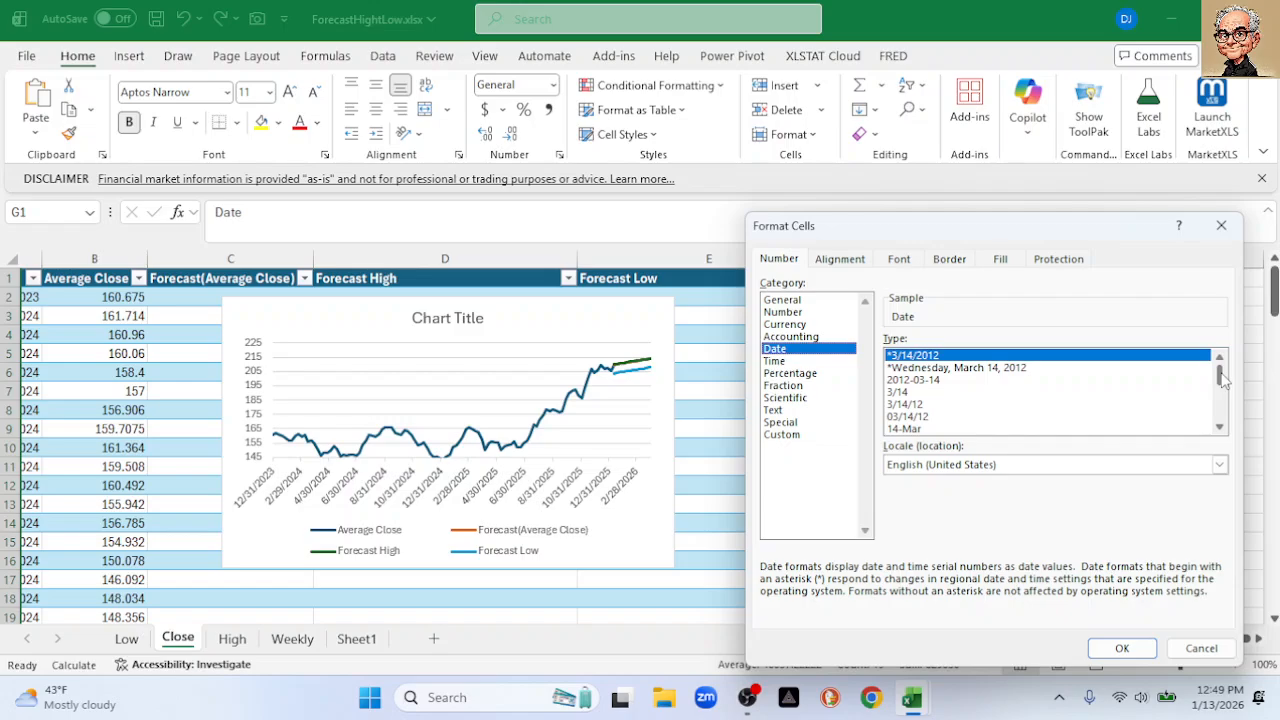
left_click(930, 381)
left_click(1122, 648)
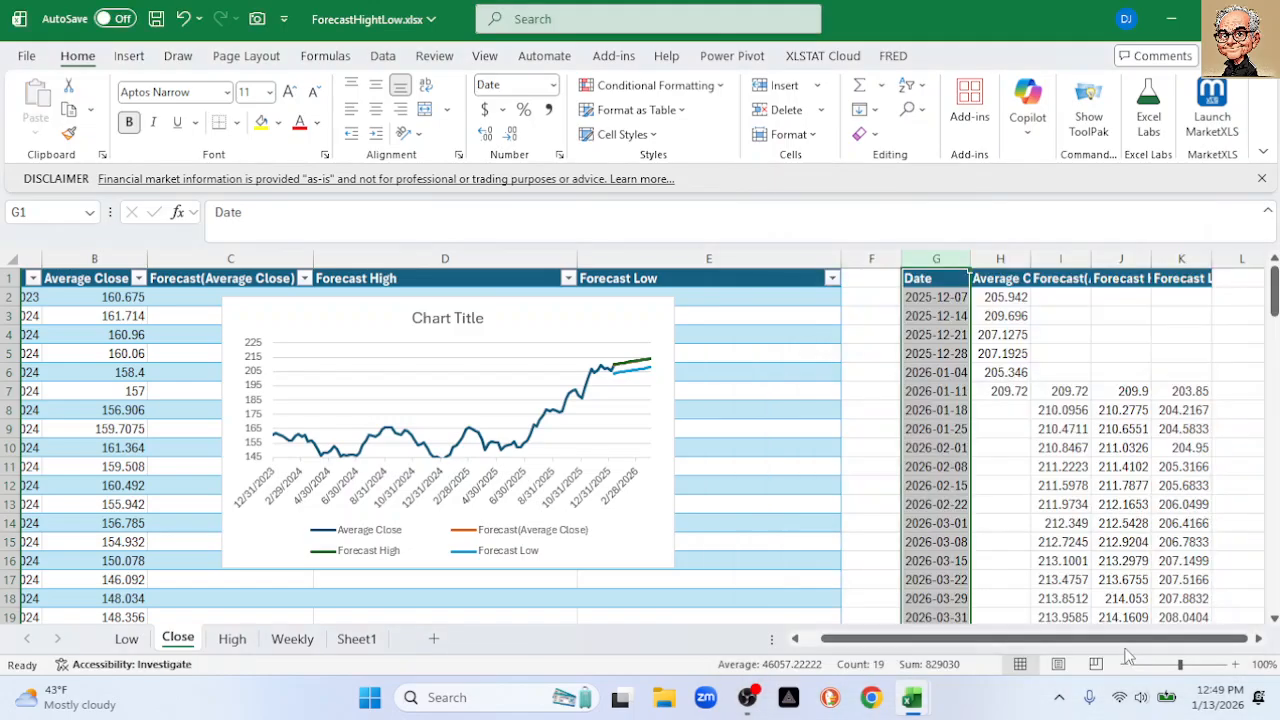
left_click_drag(934, 641, 940, 641)
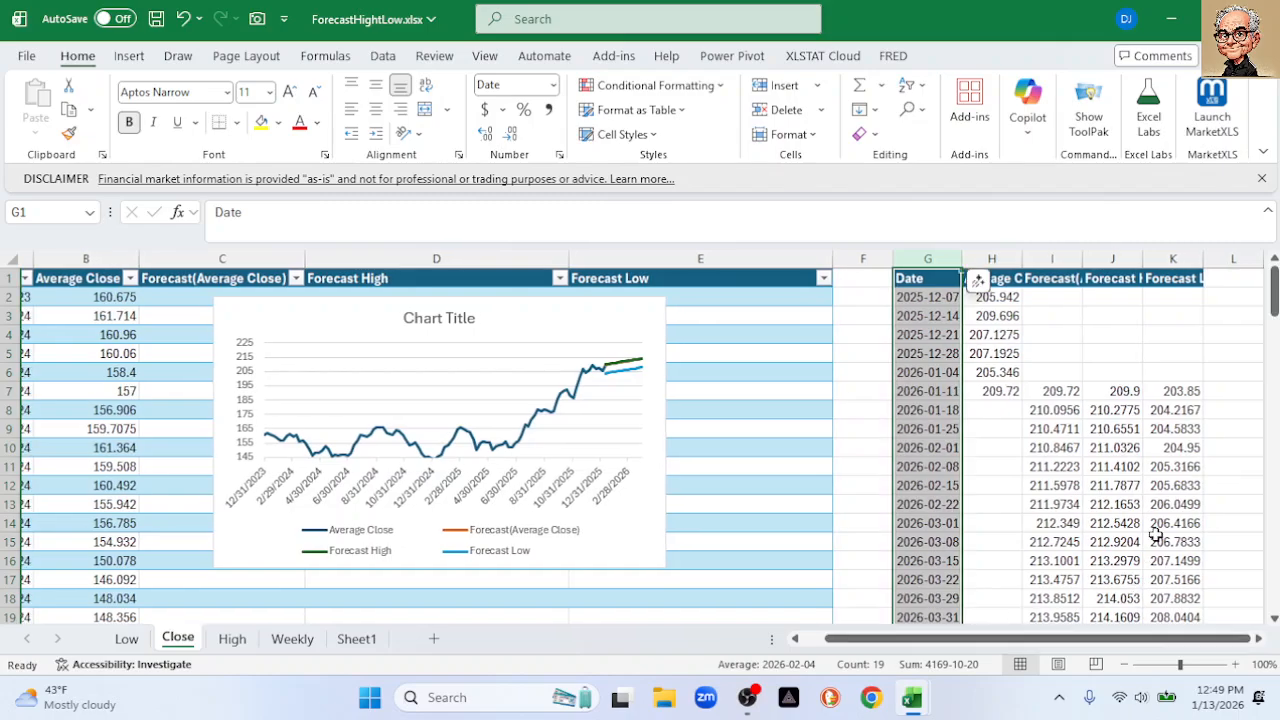
left_click(1175, 258, "shift")
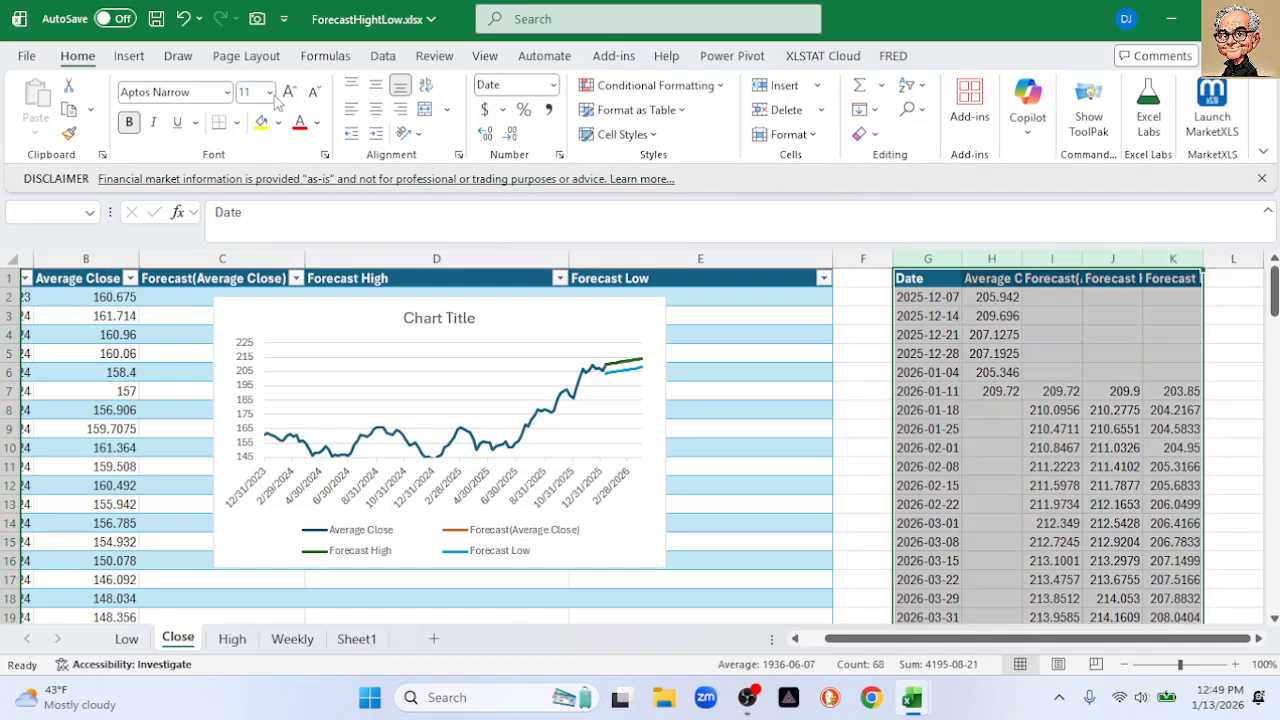
Insert the recommended Line chart for columns G:K and open its vertical axis formatting
left_click(130, 56)
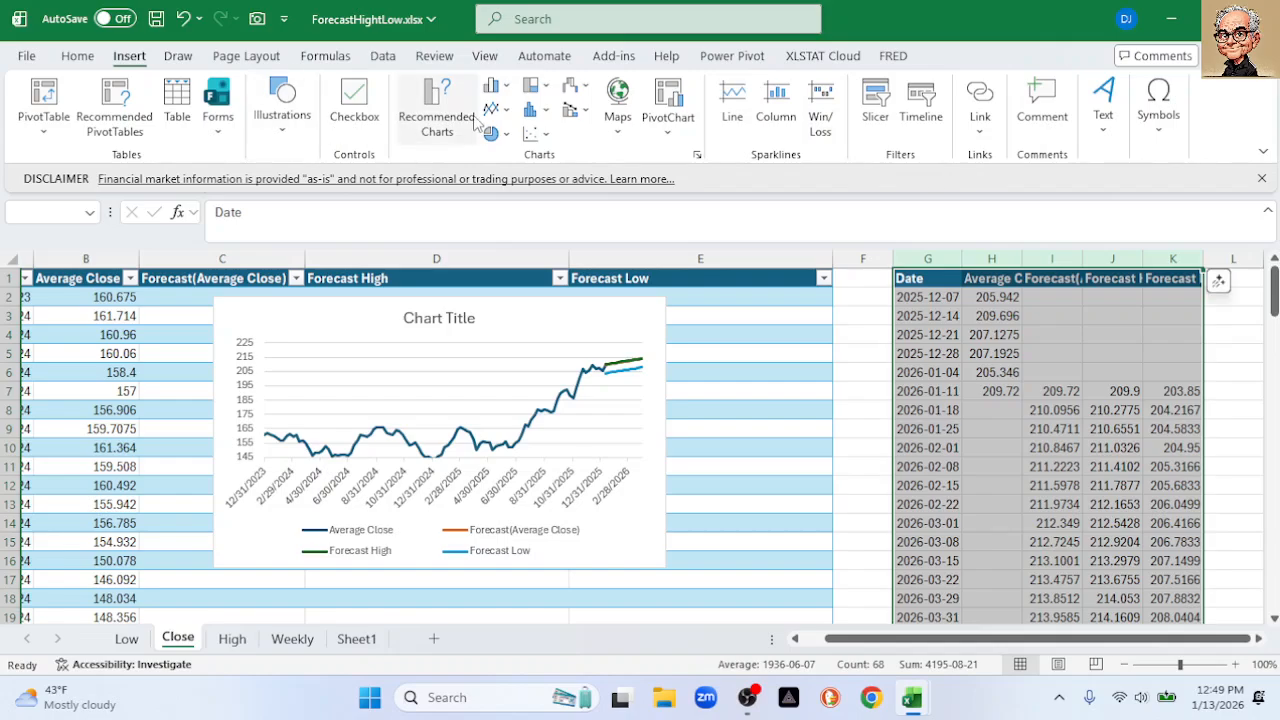
left_click(437, 120)
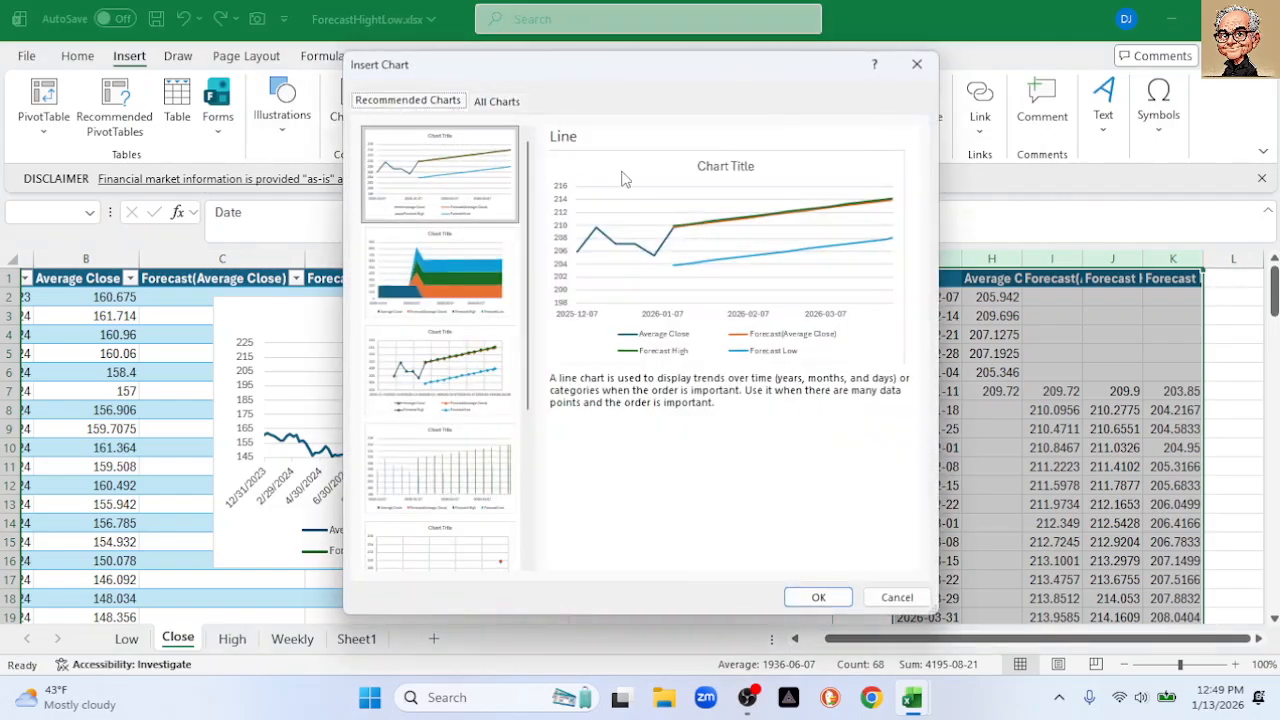
left_click(817, 597)
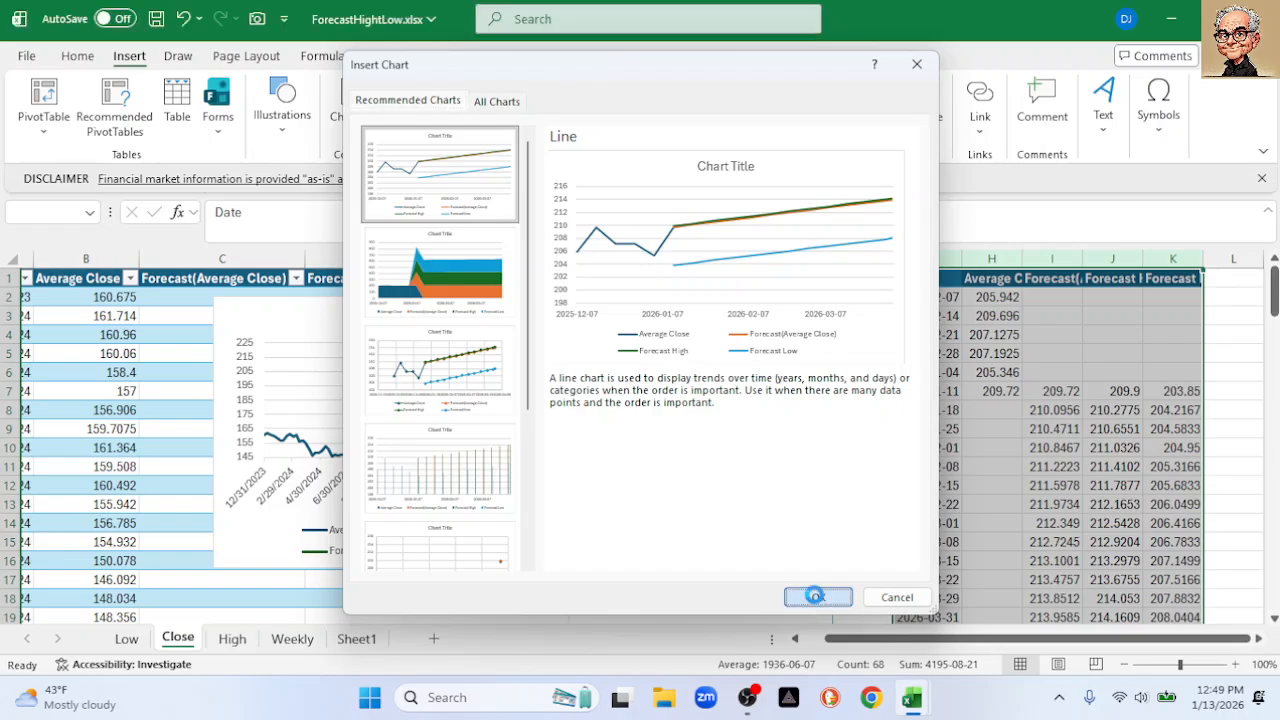
double_click(437, 478)
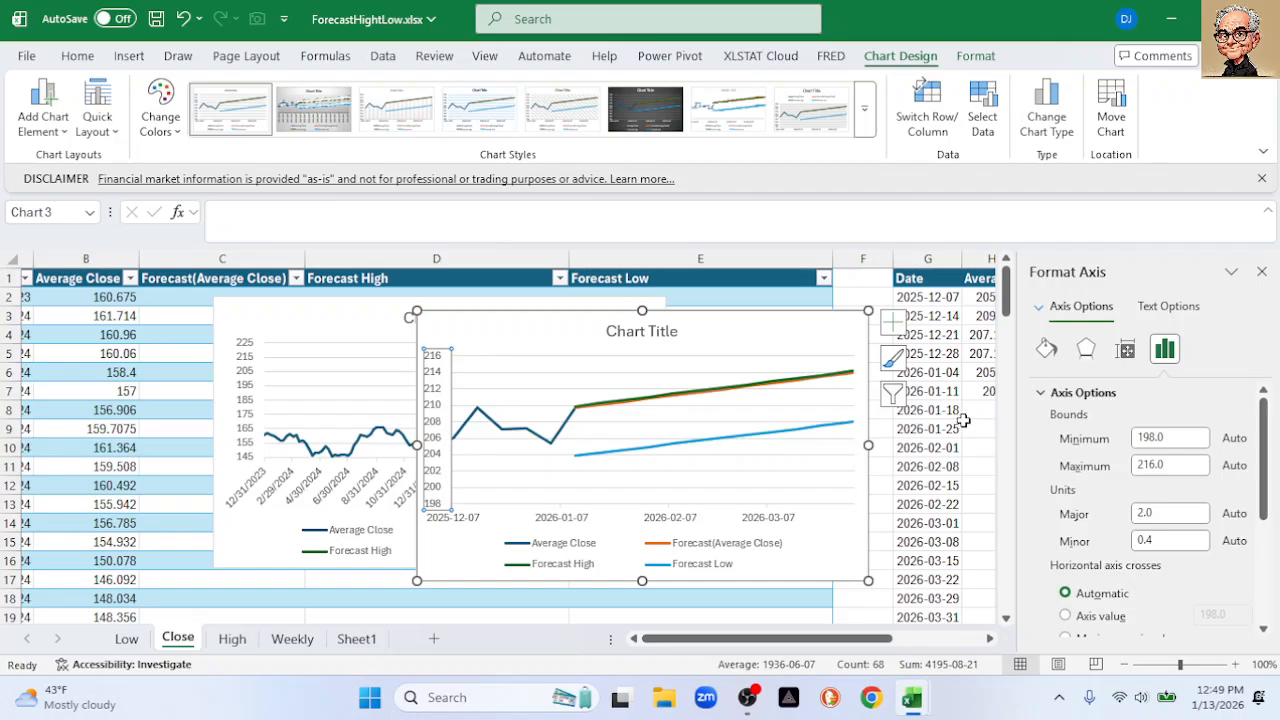
Set the recent-weeks chart's value axis minimum to 202 and move the chart over the full-range chart
double_click(1153, 437)
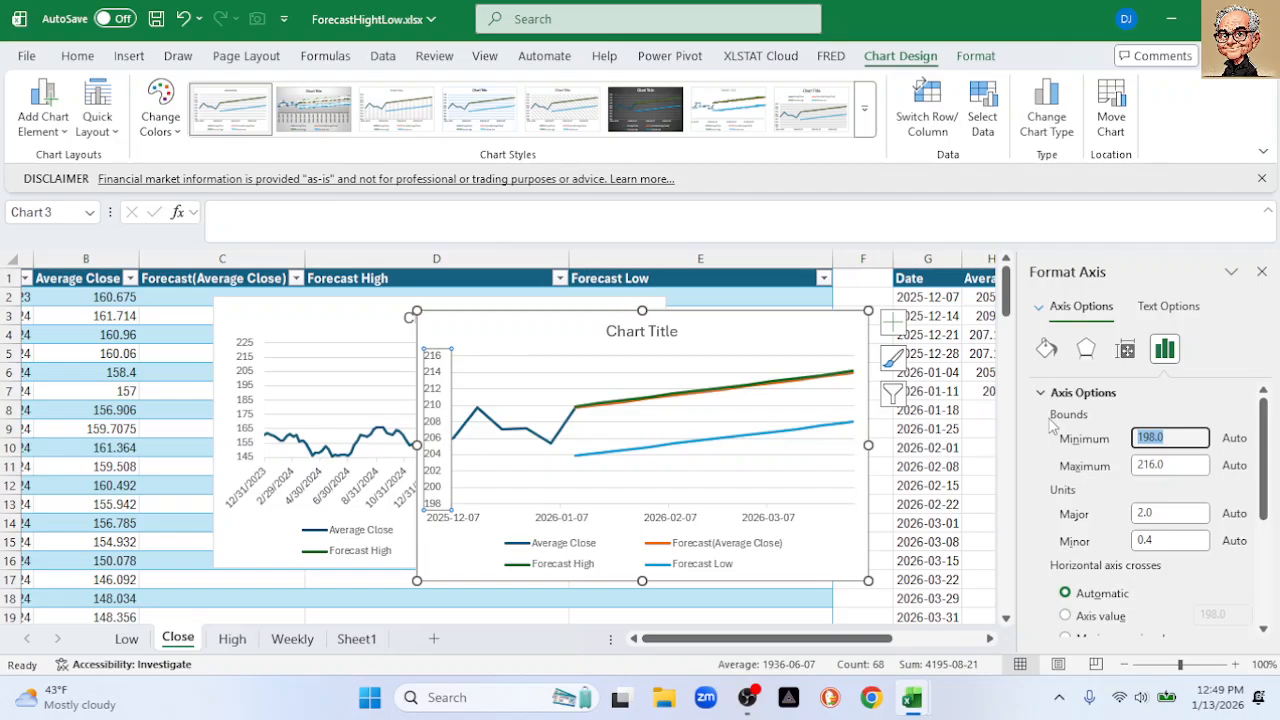
type("202")
key("Return")
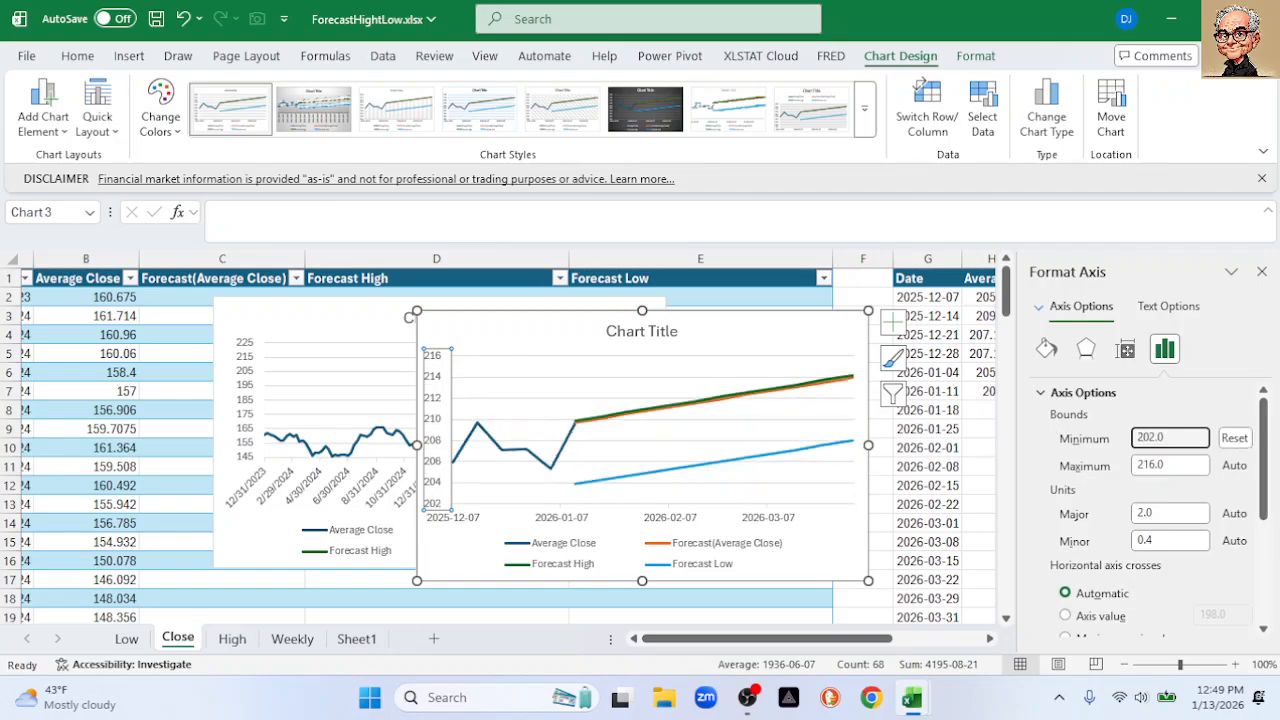
left_click(1262, 271)
left_click_drag(578, 330, 425, 312)
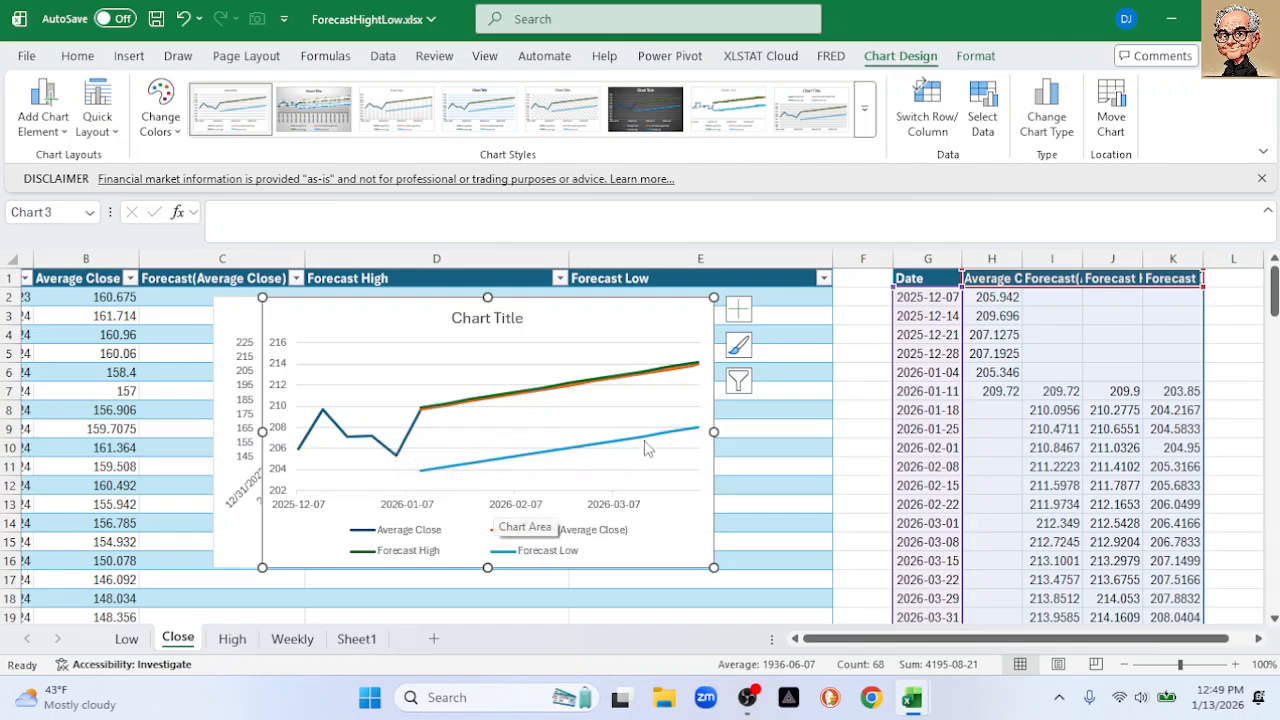
Check the values on the chart lines, then switch from Excel to the OBS Studio window
mouse_move(678, 434)
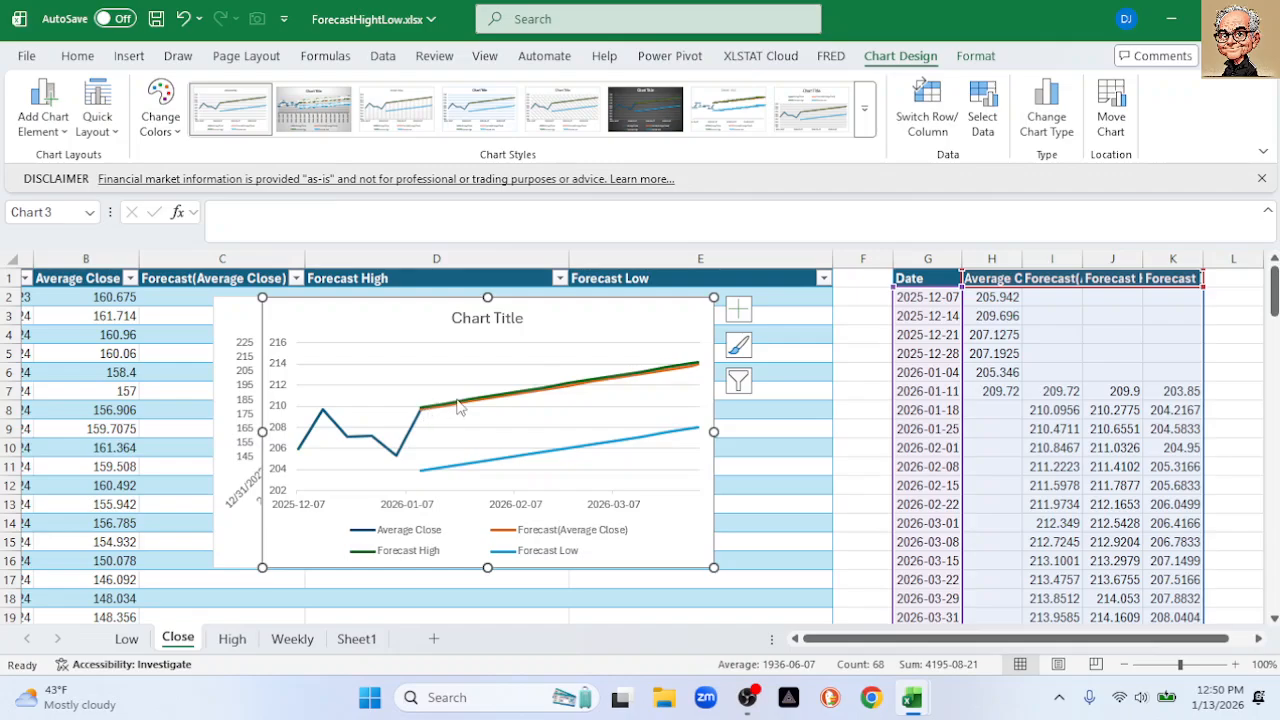
mouse_move(601, 391)
left_click(747, 697)
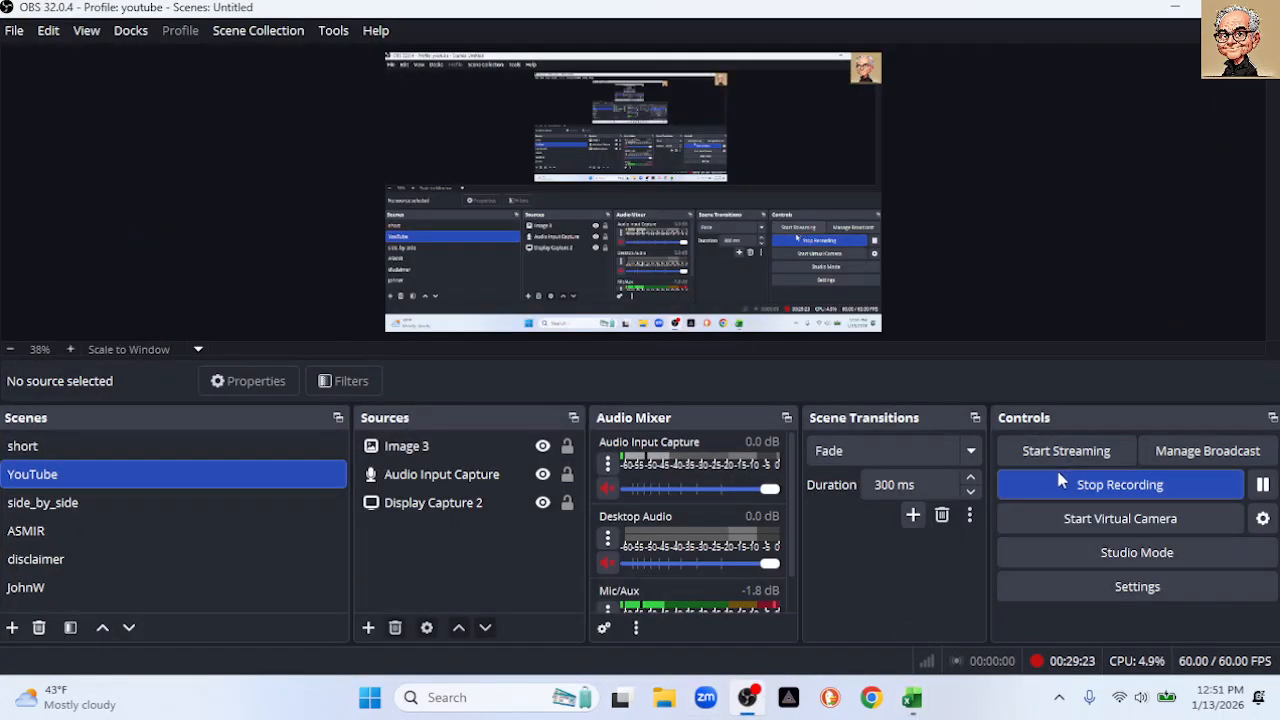